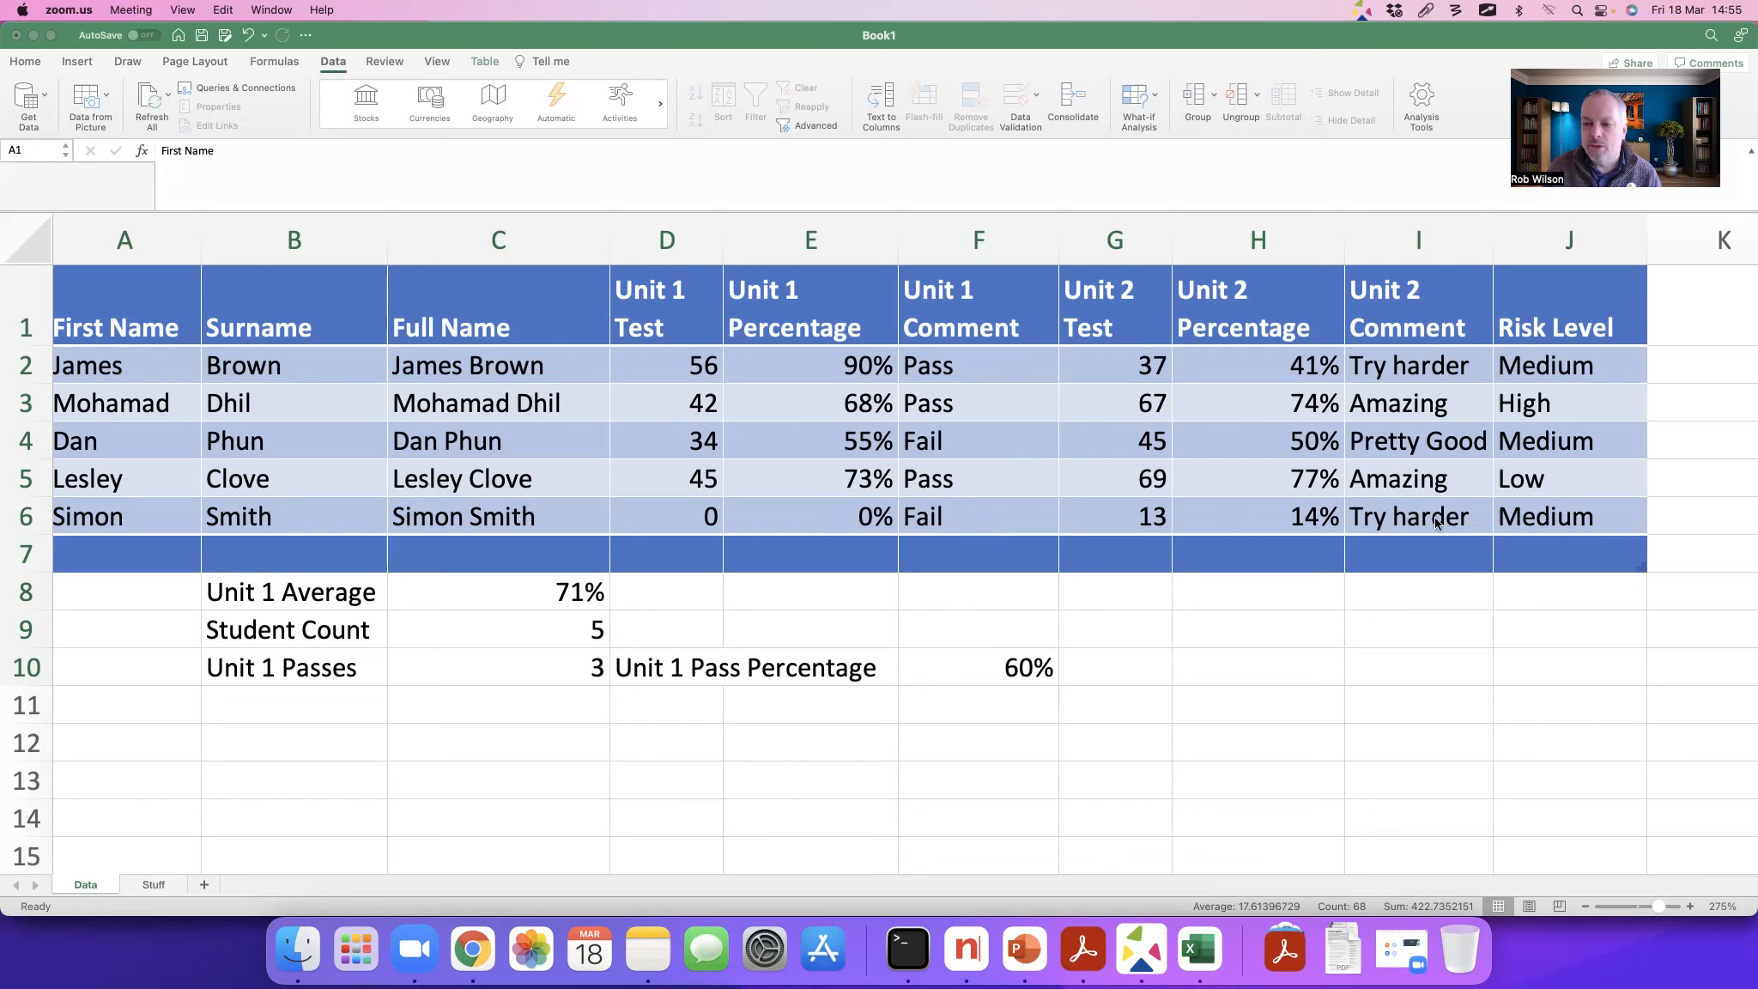
Step: Change the Risk Level in cell J4 to Low using its validation list
click(1611, 446)
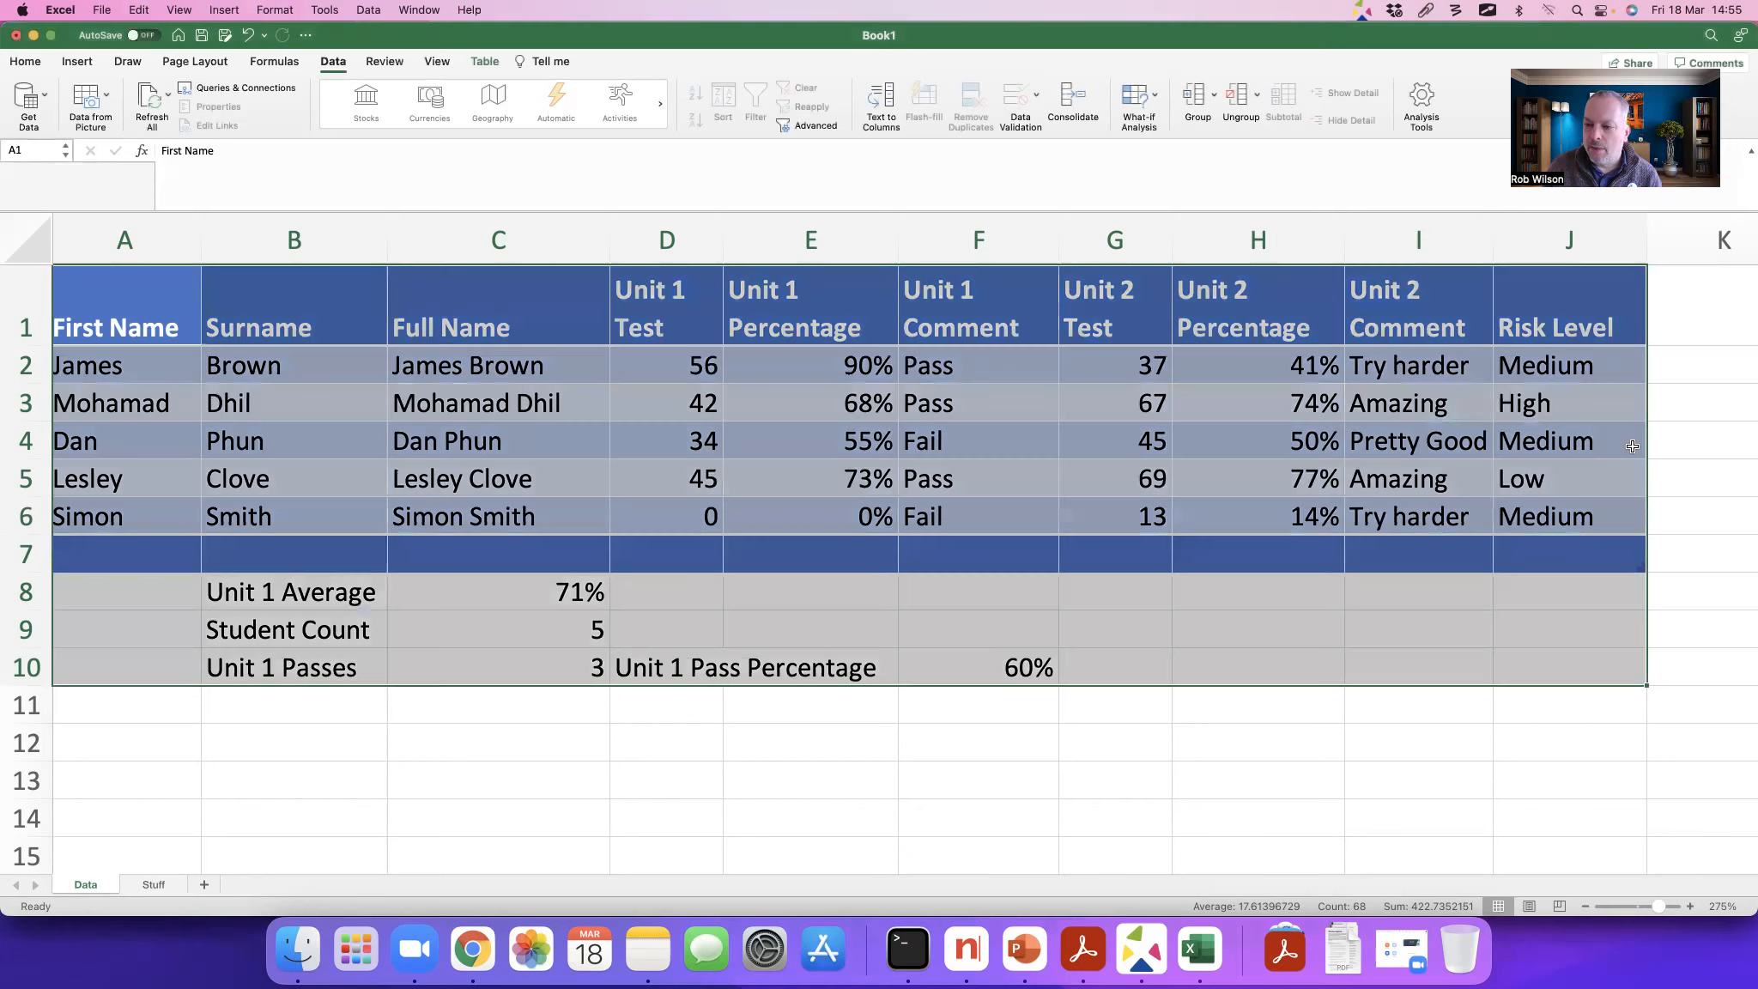
click(1617, 442)
click(1653, 449)
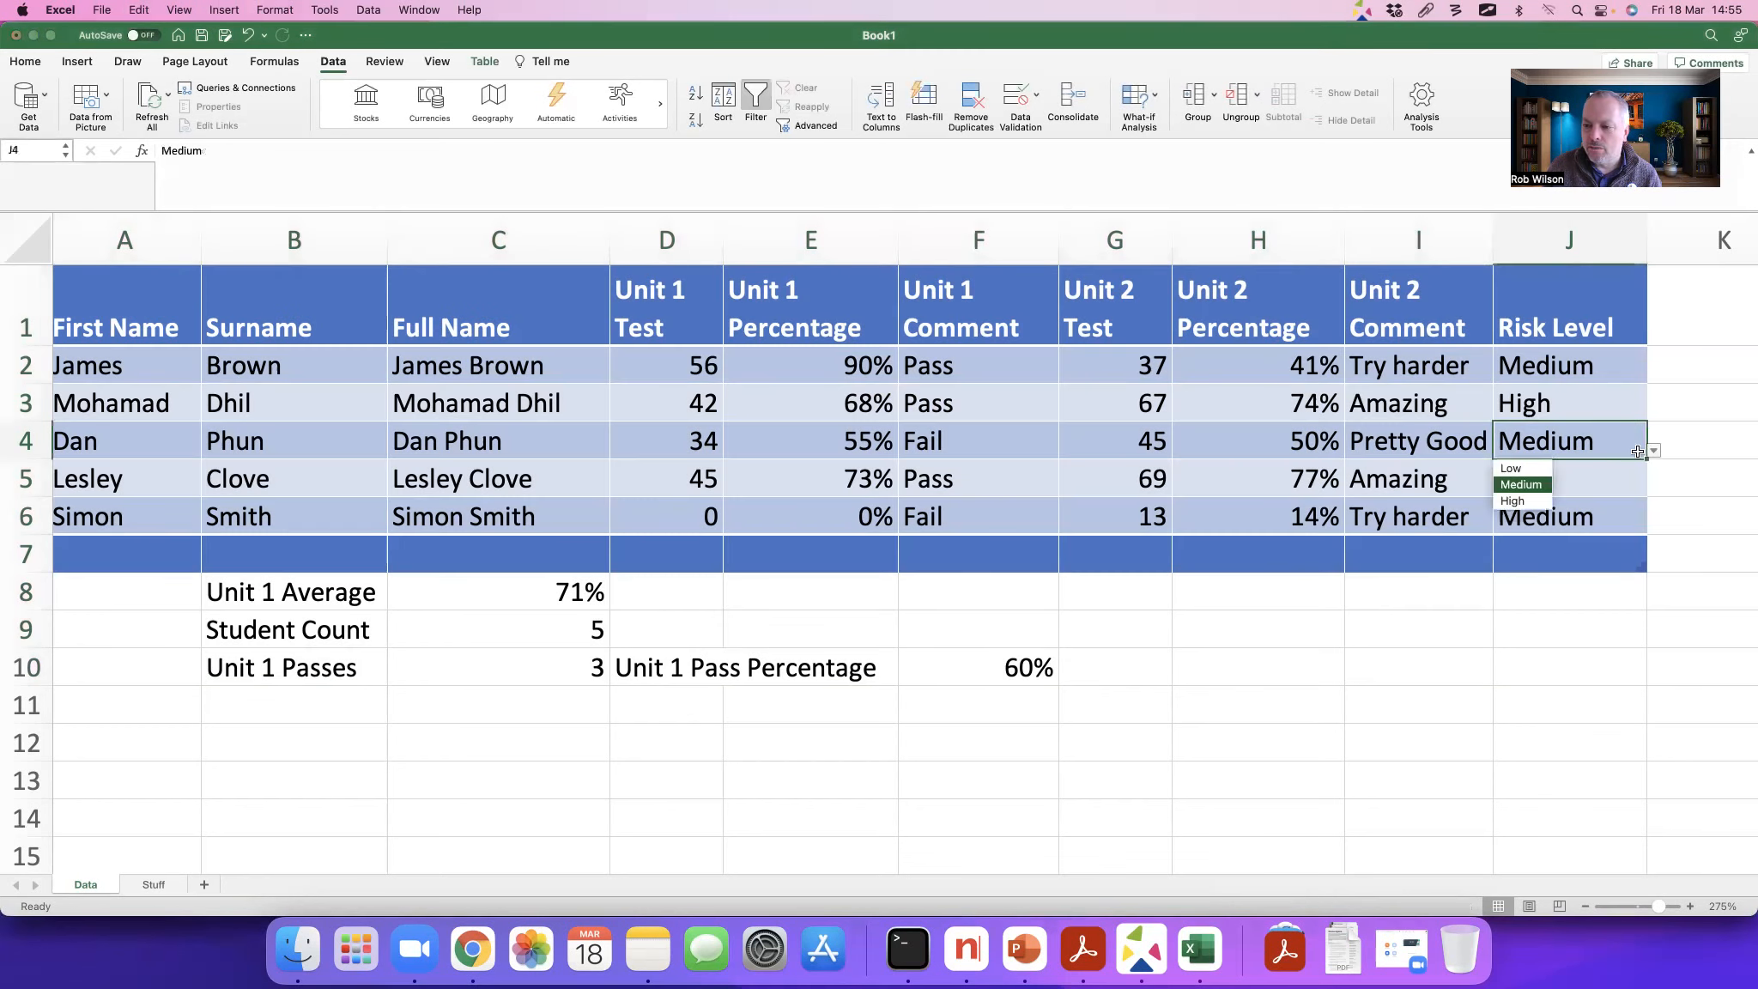
click(1518, 468)
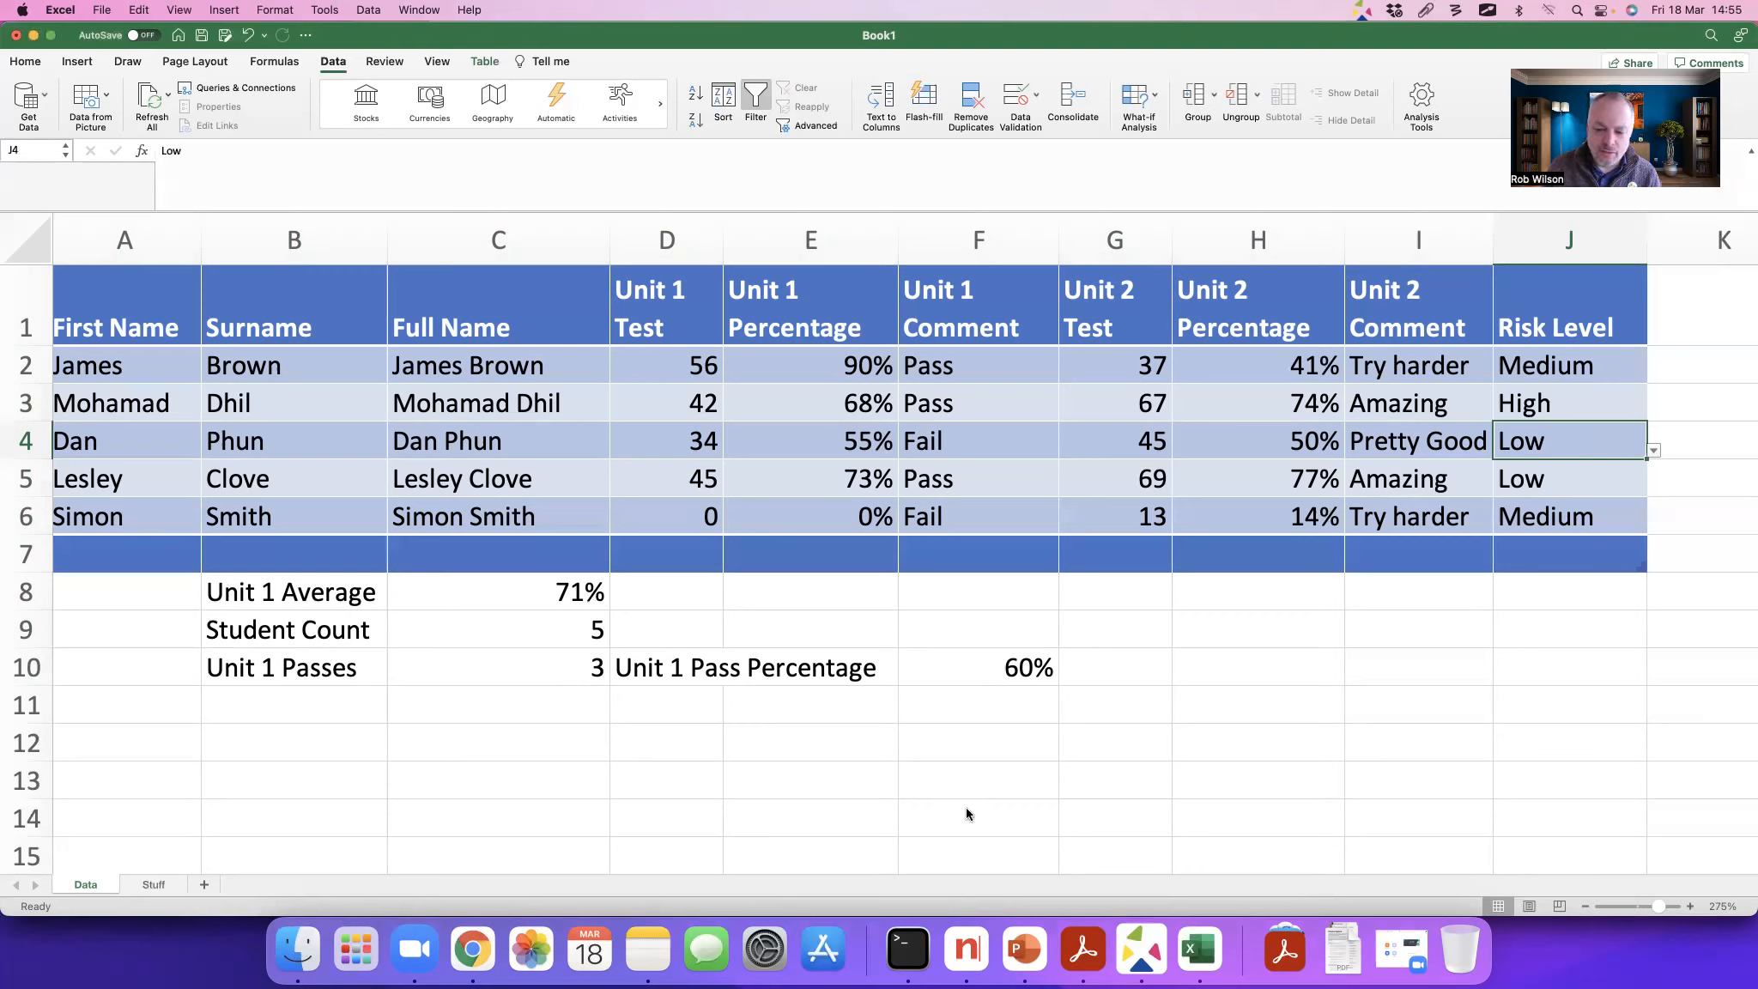
Step: Switch to the Book2 workbook
right_click(1203, 959)
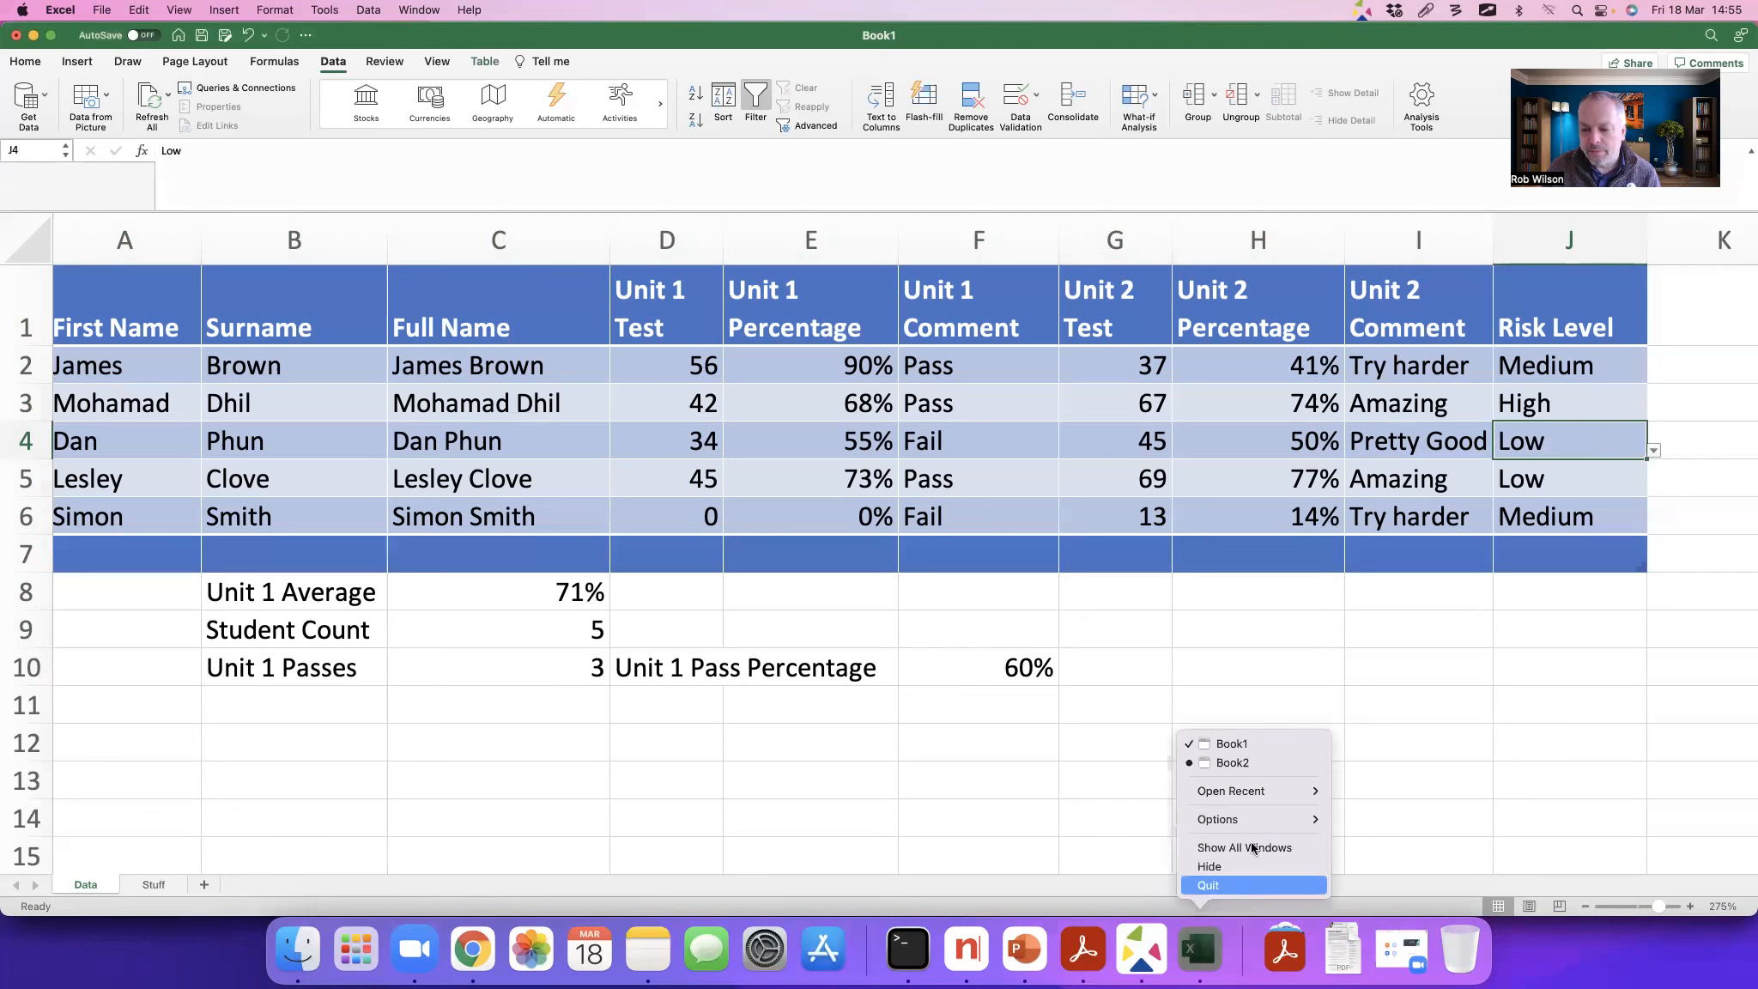
click(1243, 771)
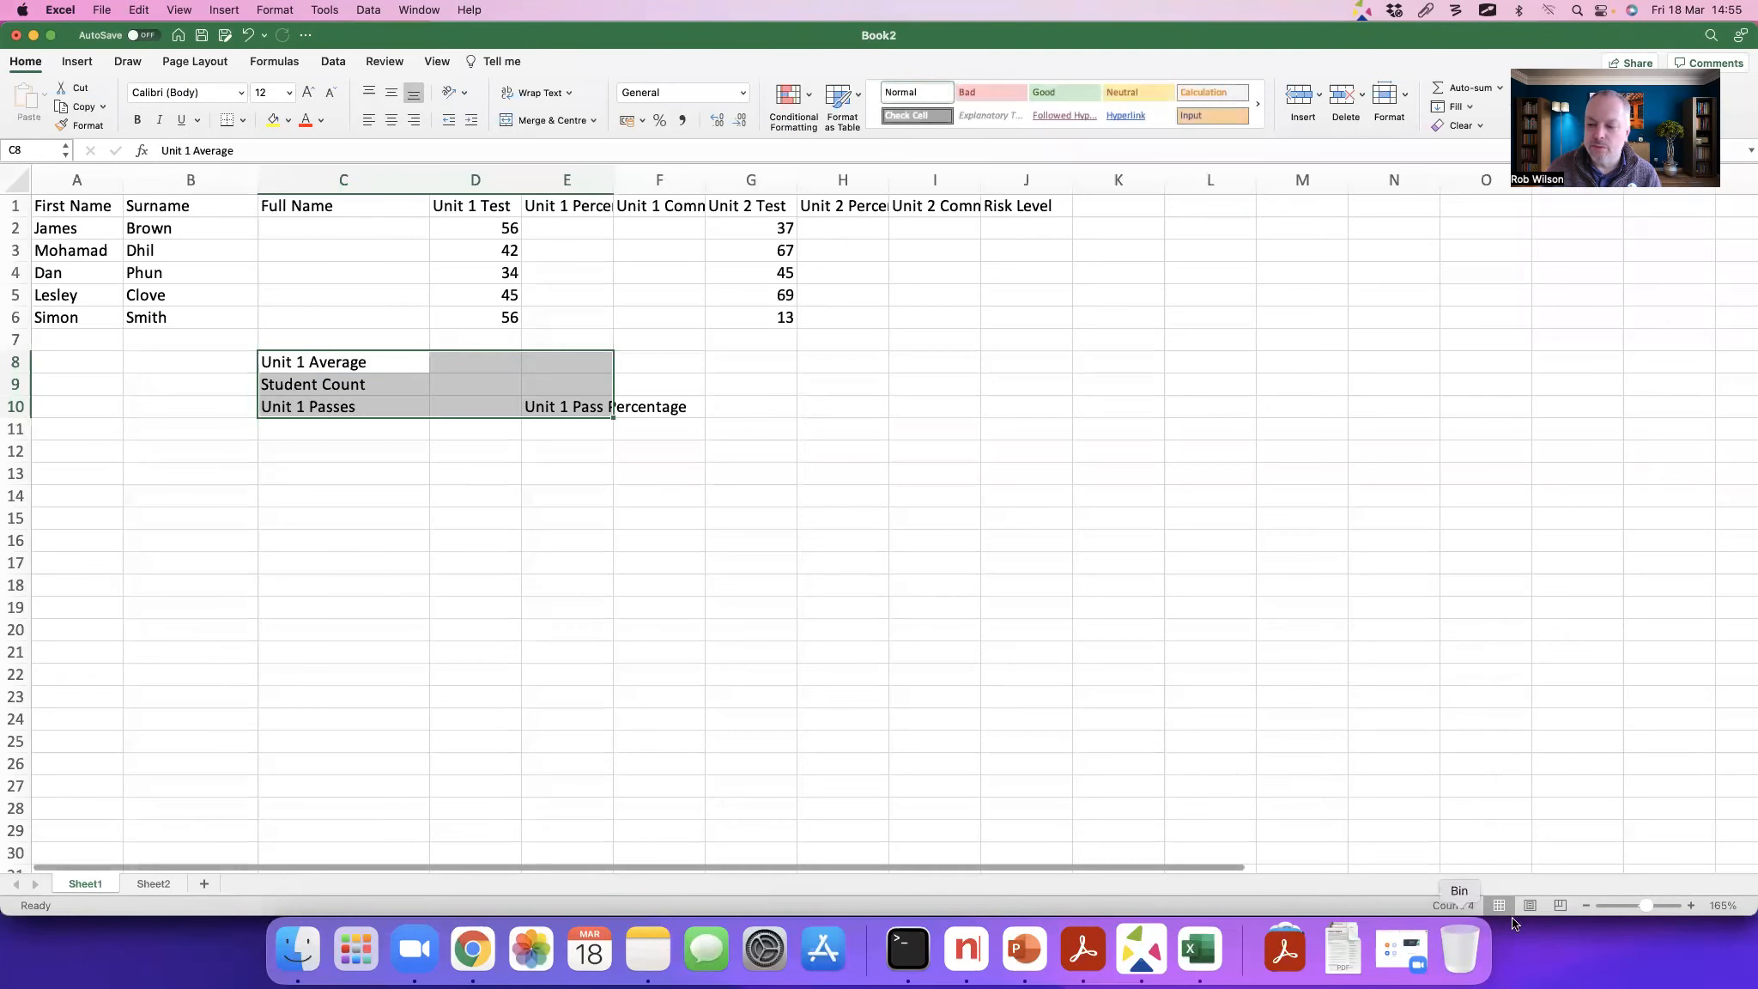
drag(1647, 907, 1653, 912)
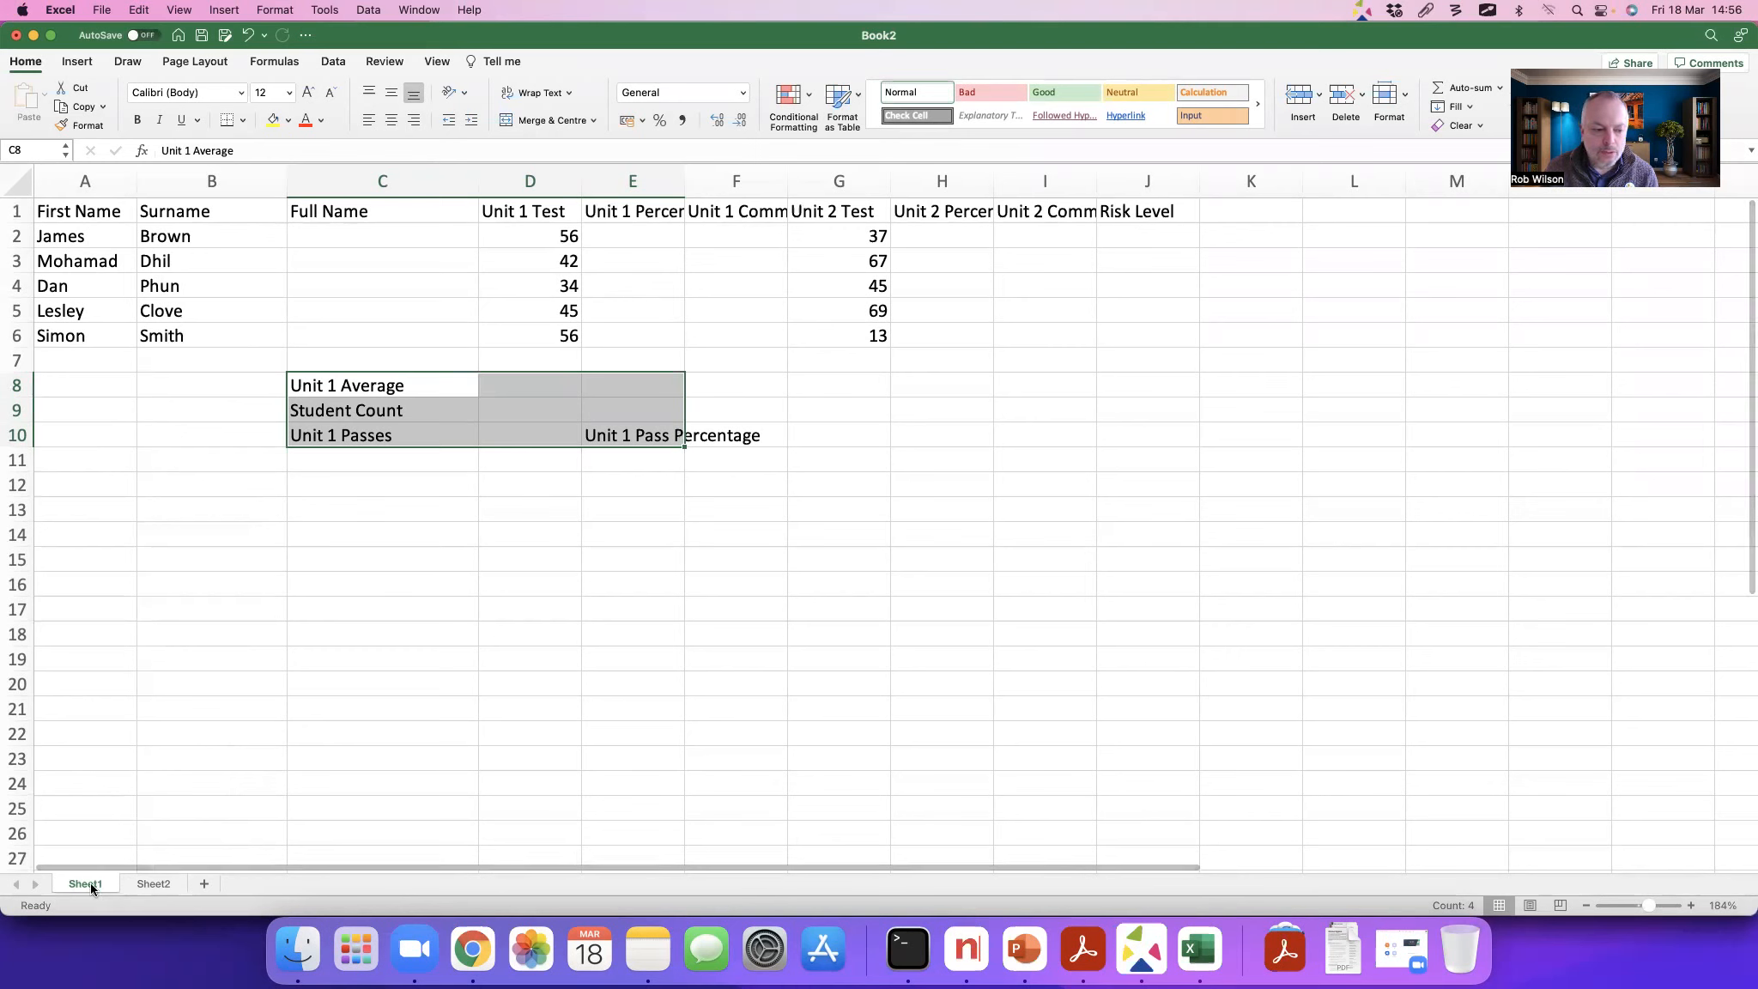
key(ctrl+shift+a)
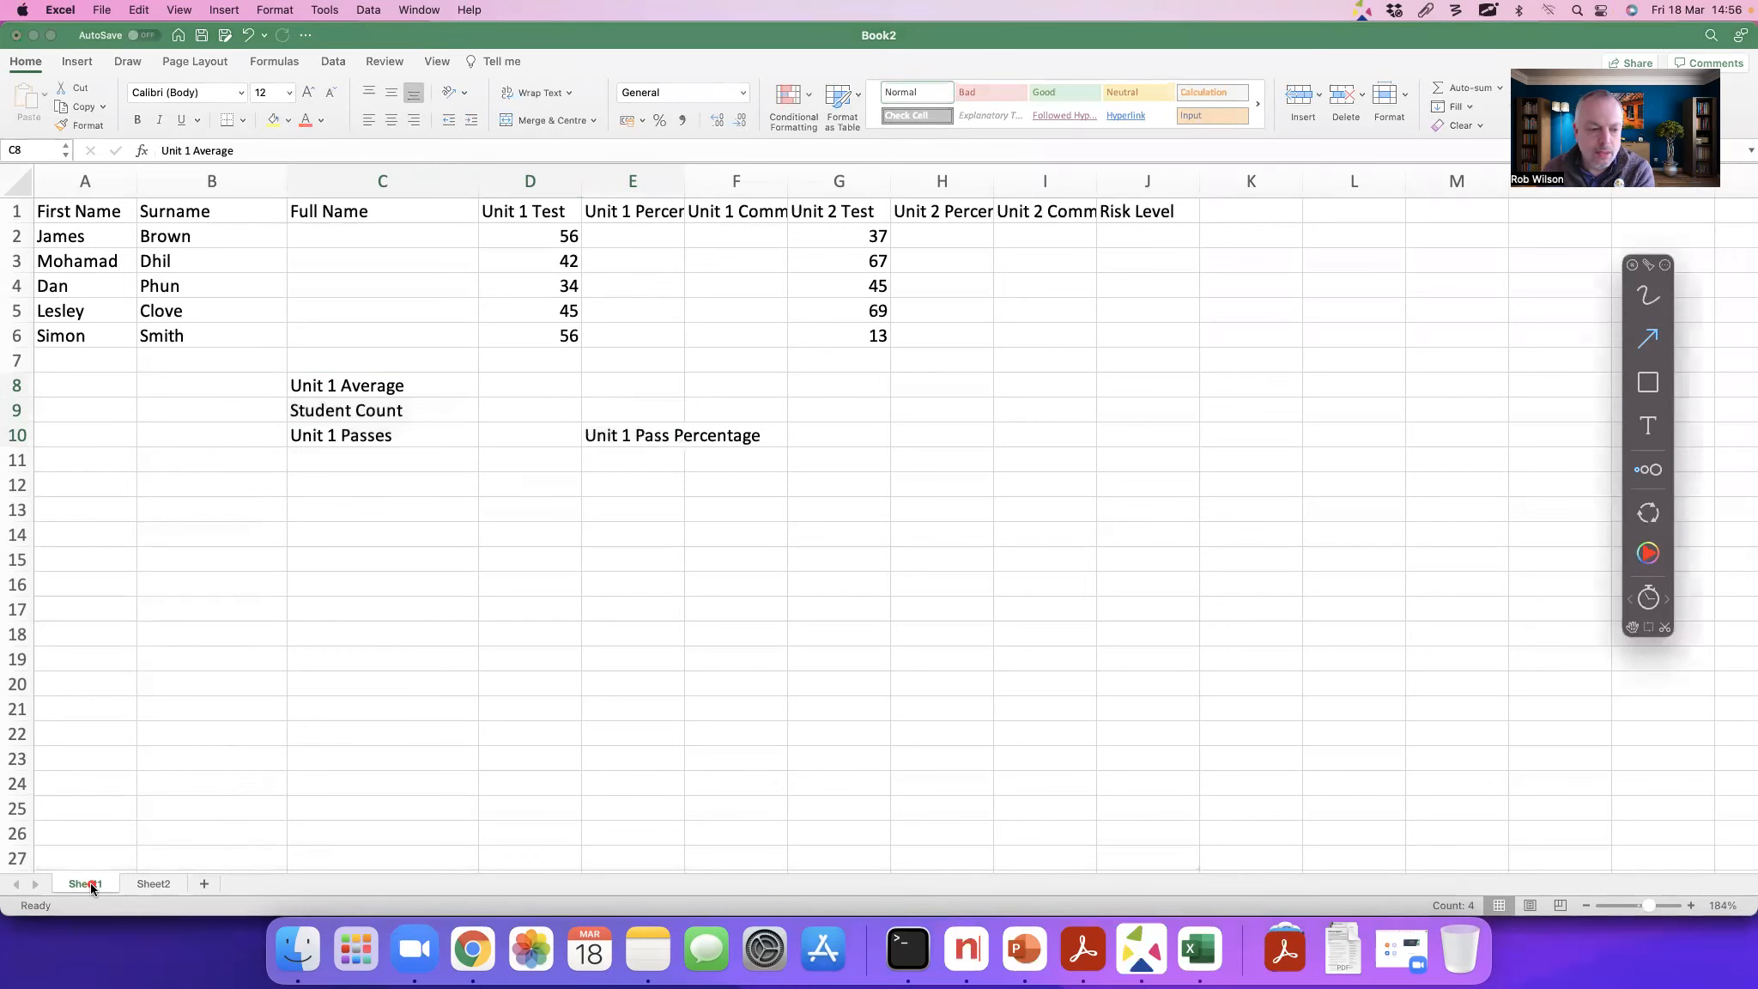
key(Escape)
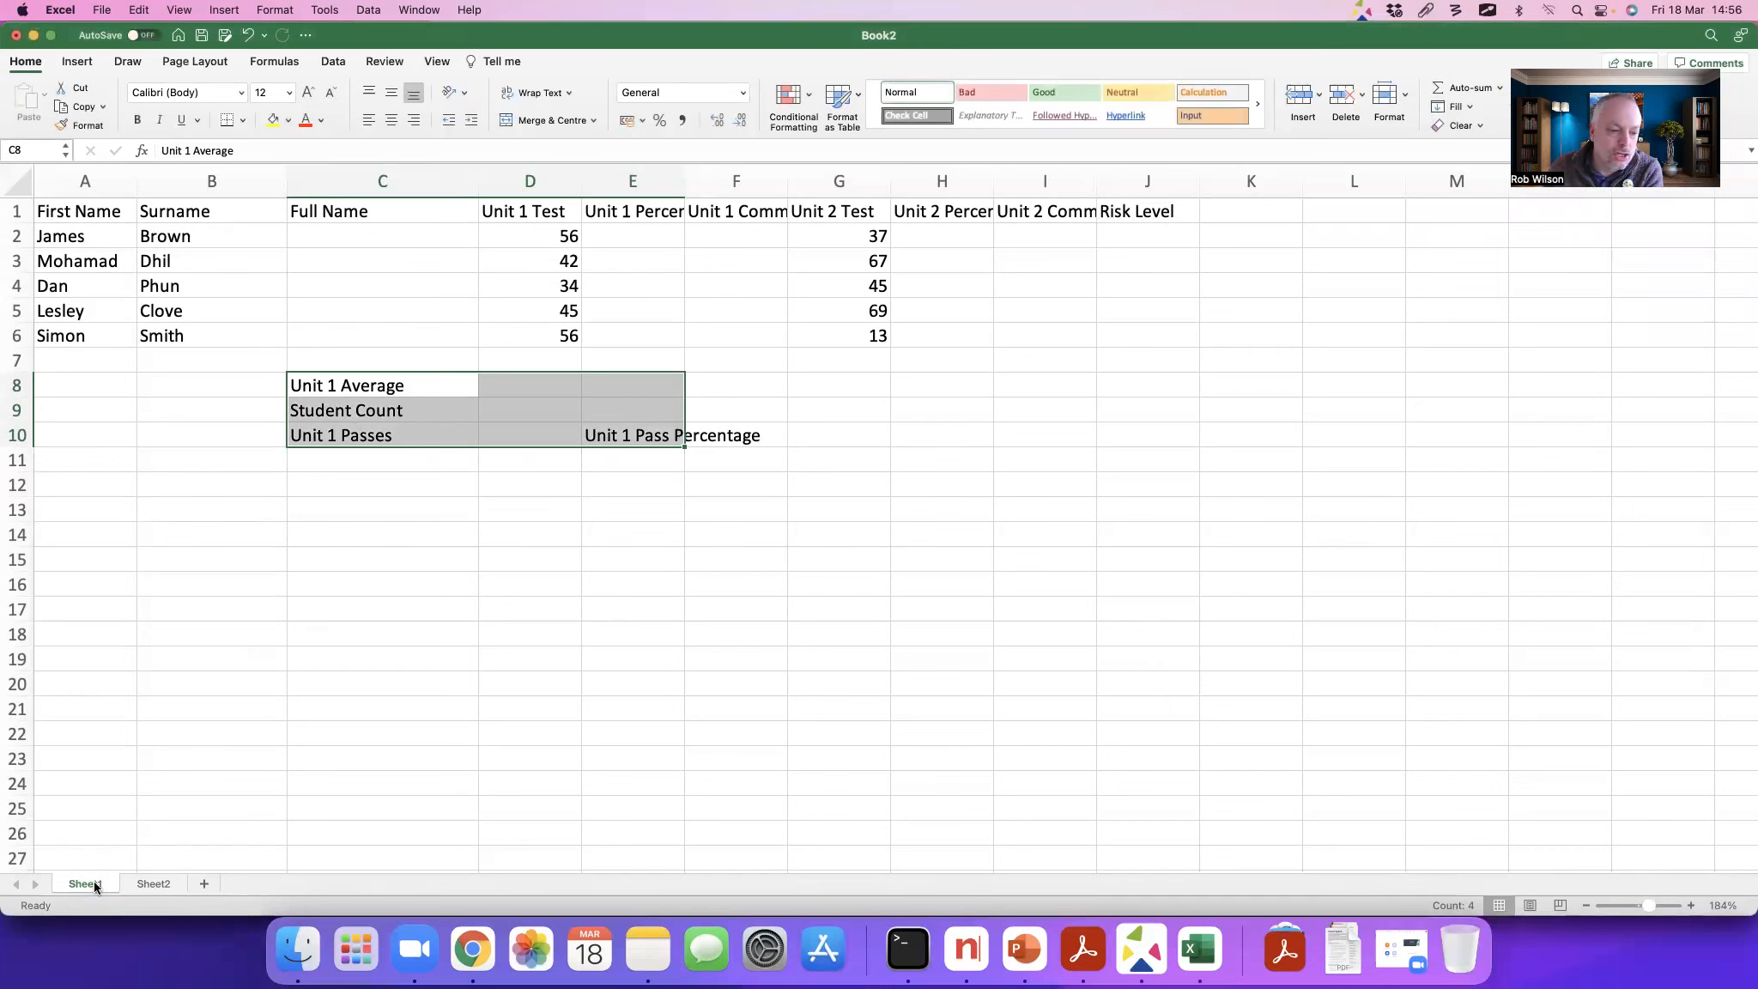
Step: Rename Sheet1 as Data
right_click(94, 883)
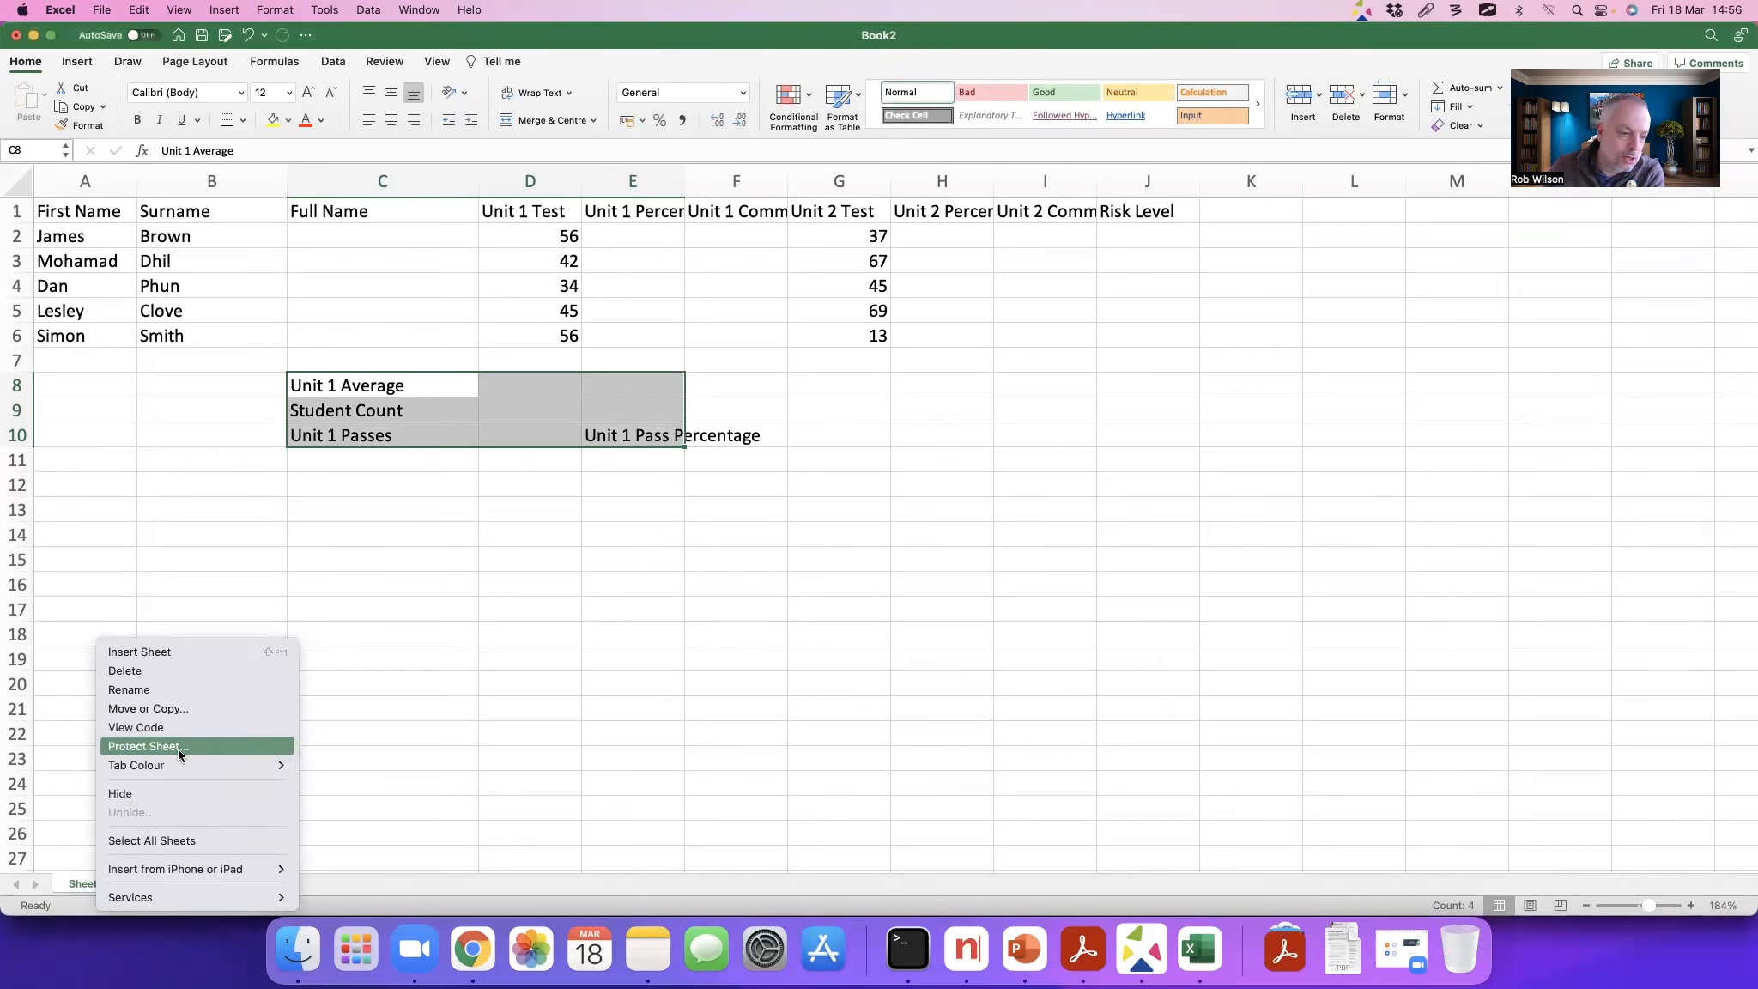
click(155, 699)
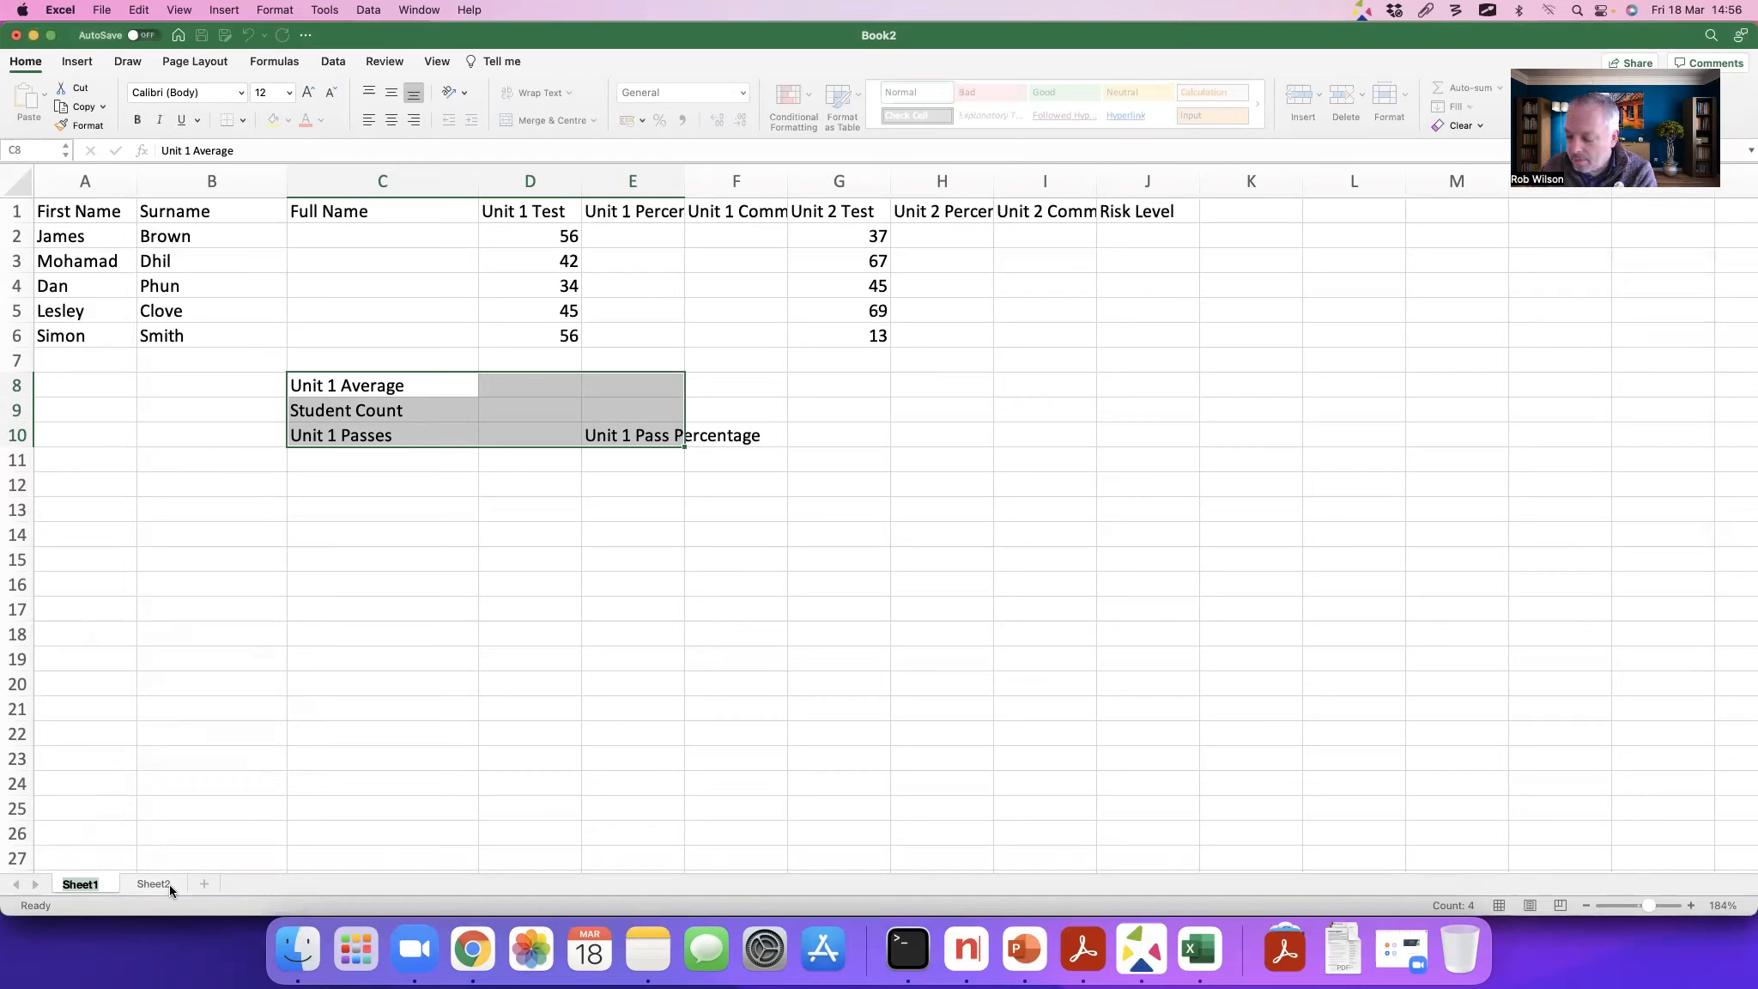
text(Data)
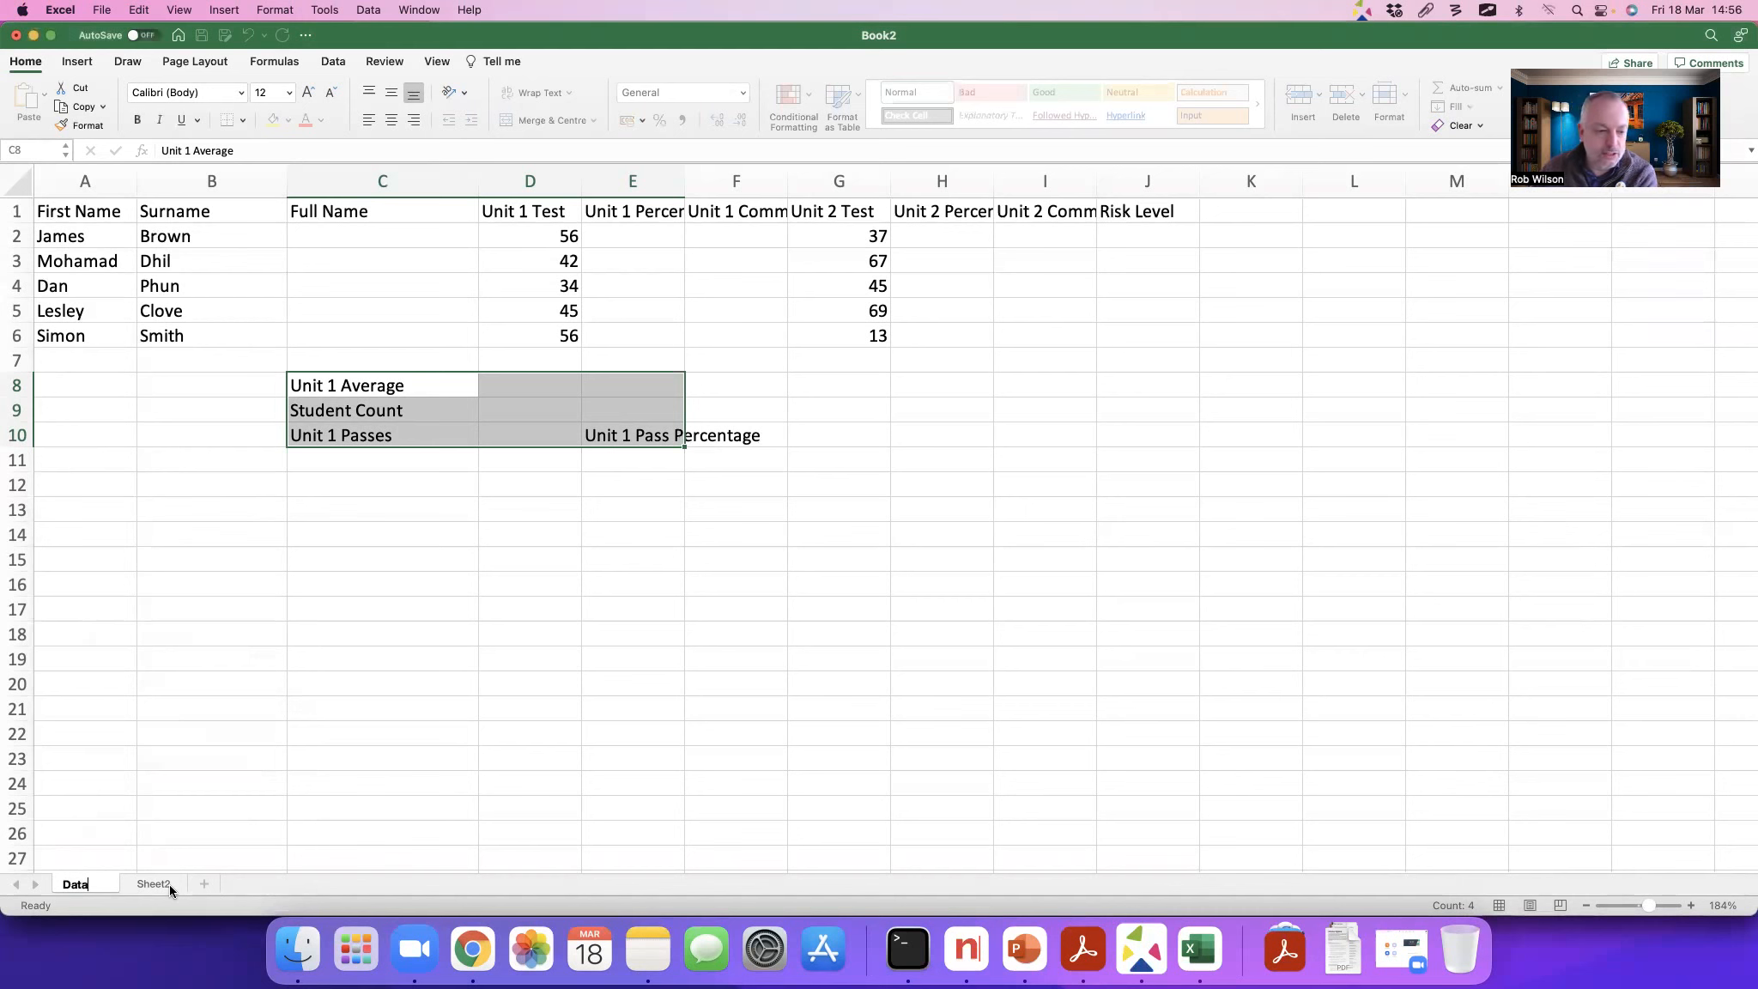
key(Return)
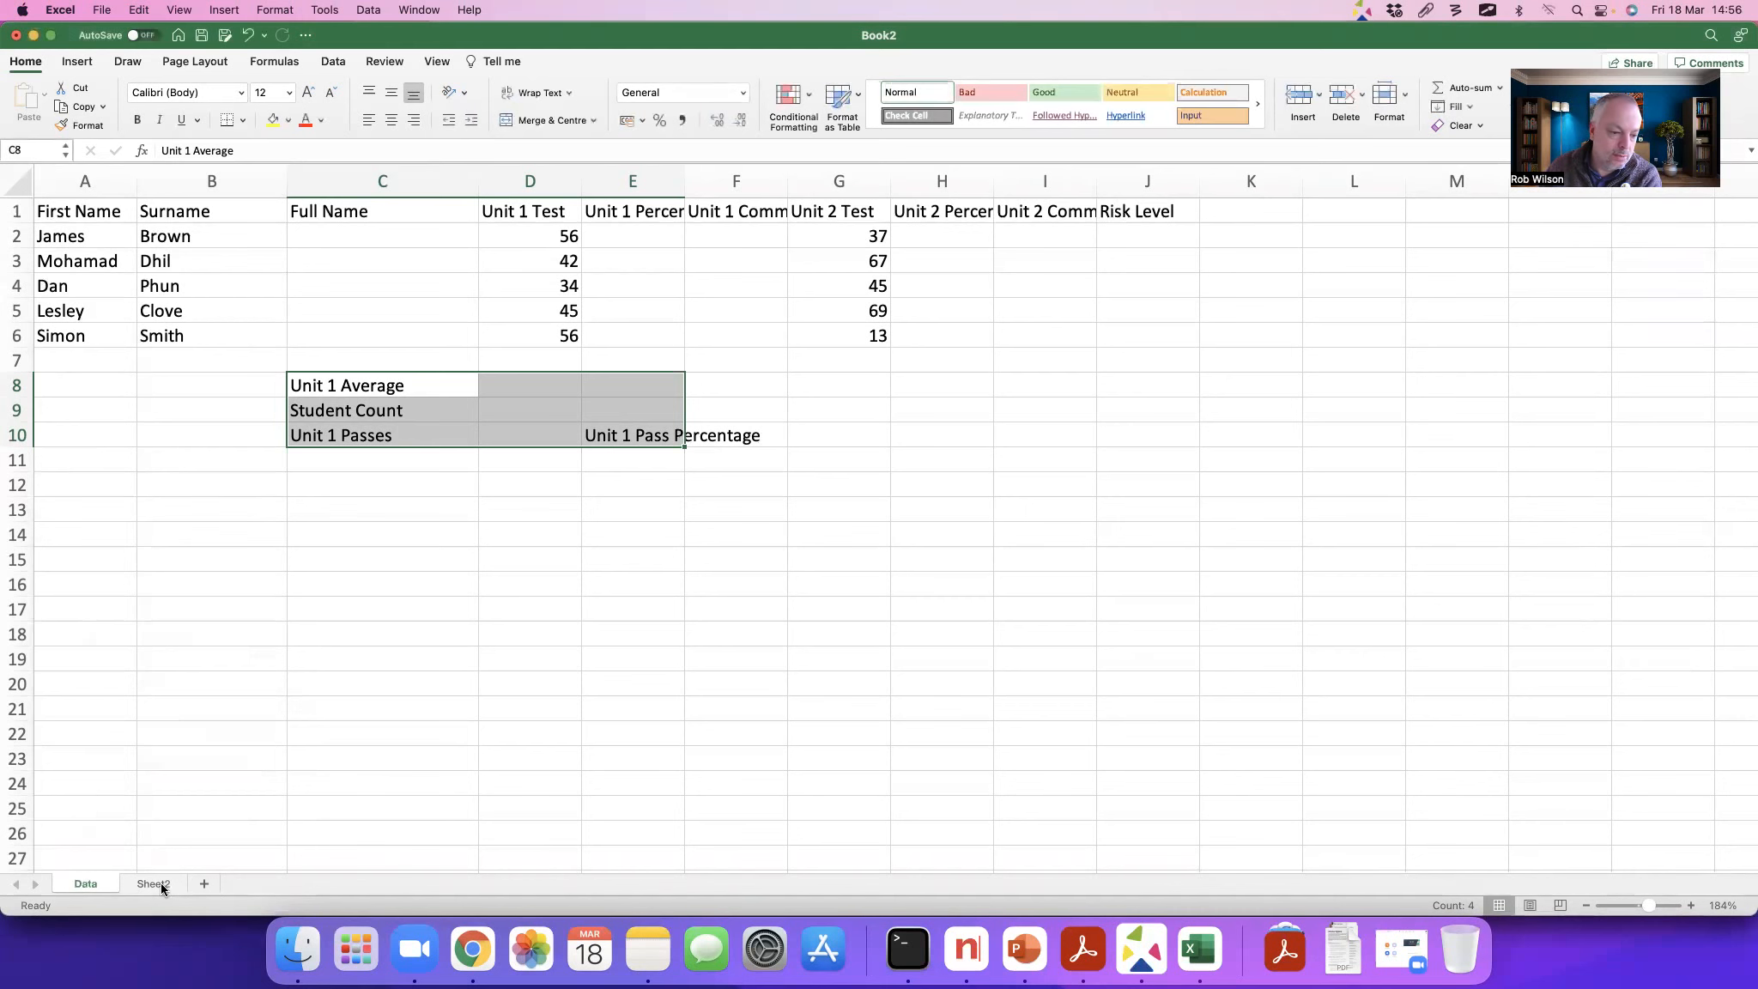
Step: Rename Sheet2 as Stuff
right_click(169, 883)
click(221, 688)
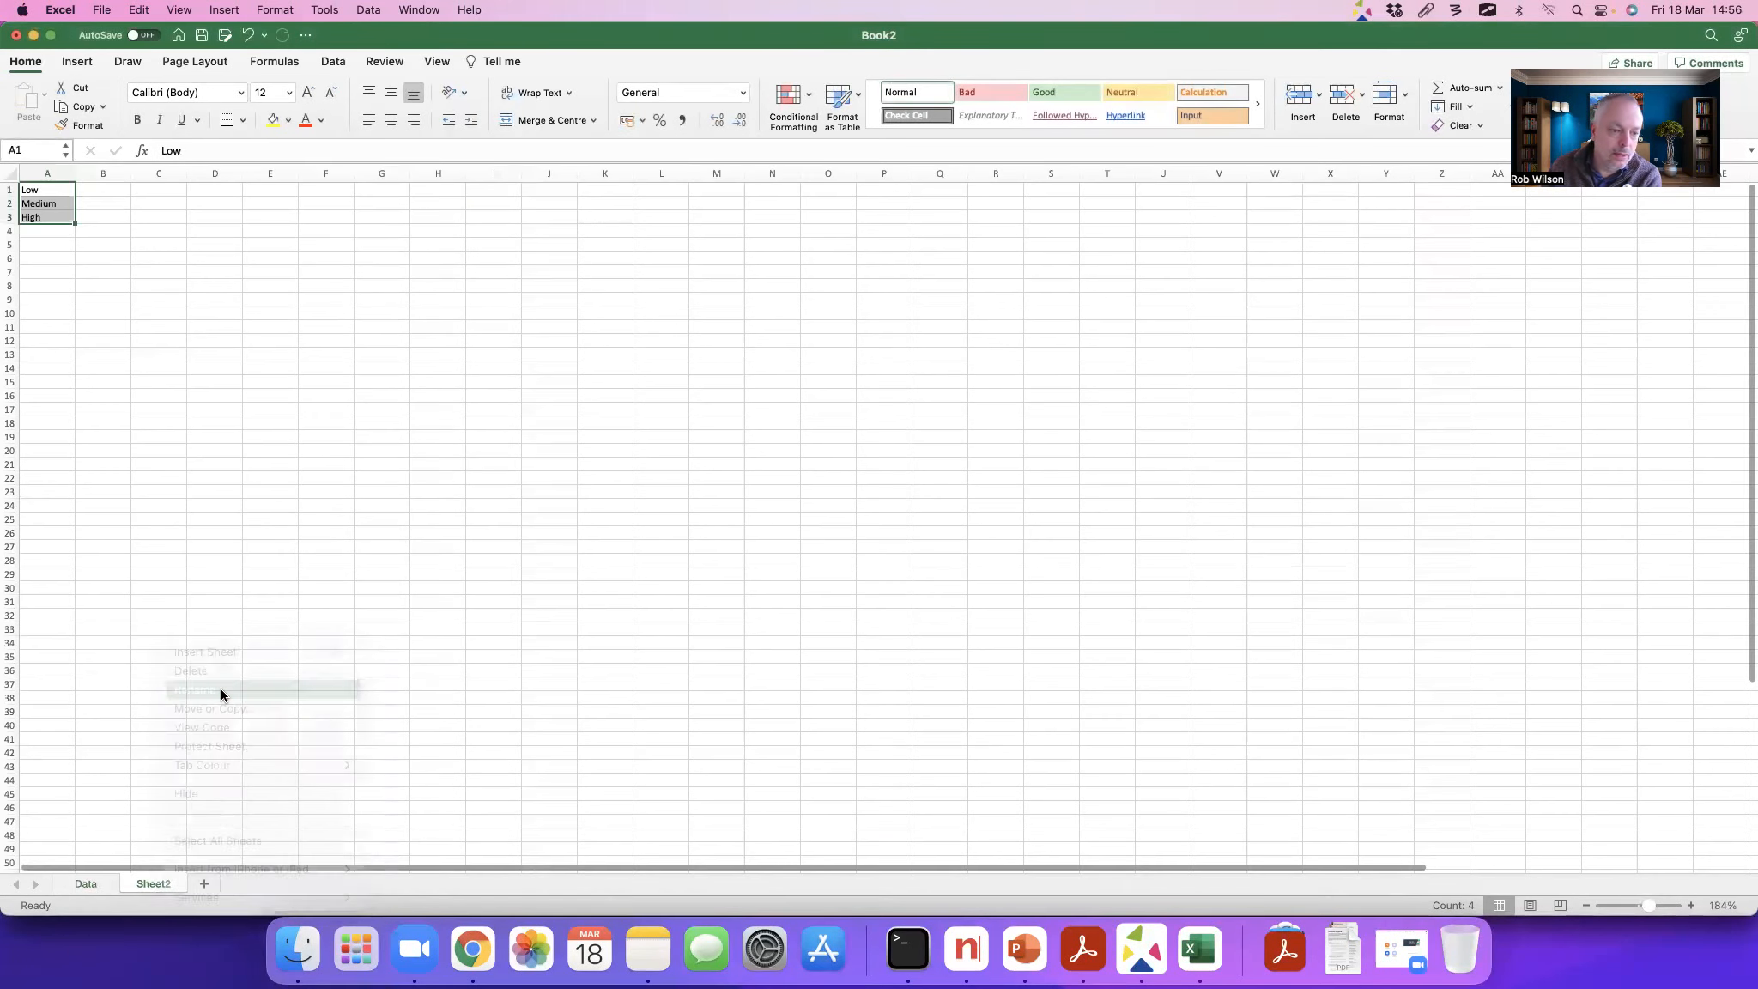
text(Stuff)
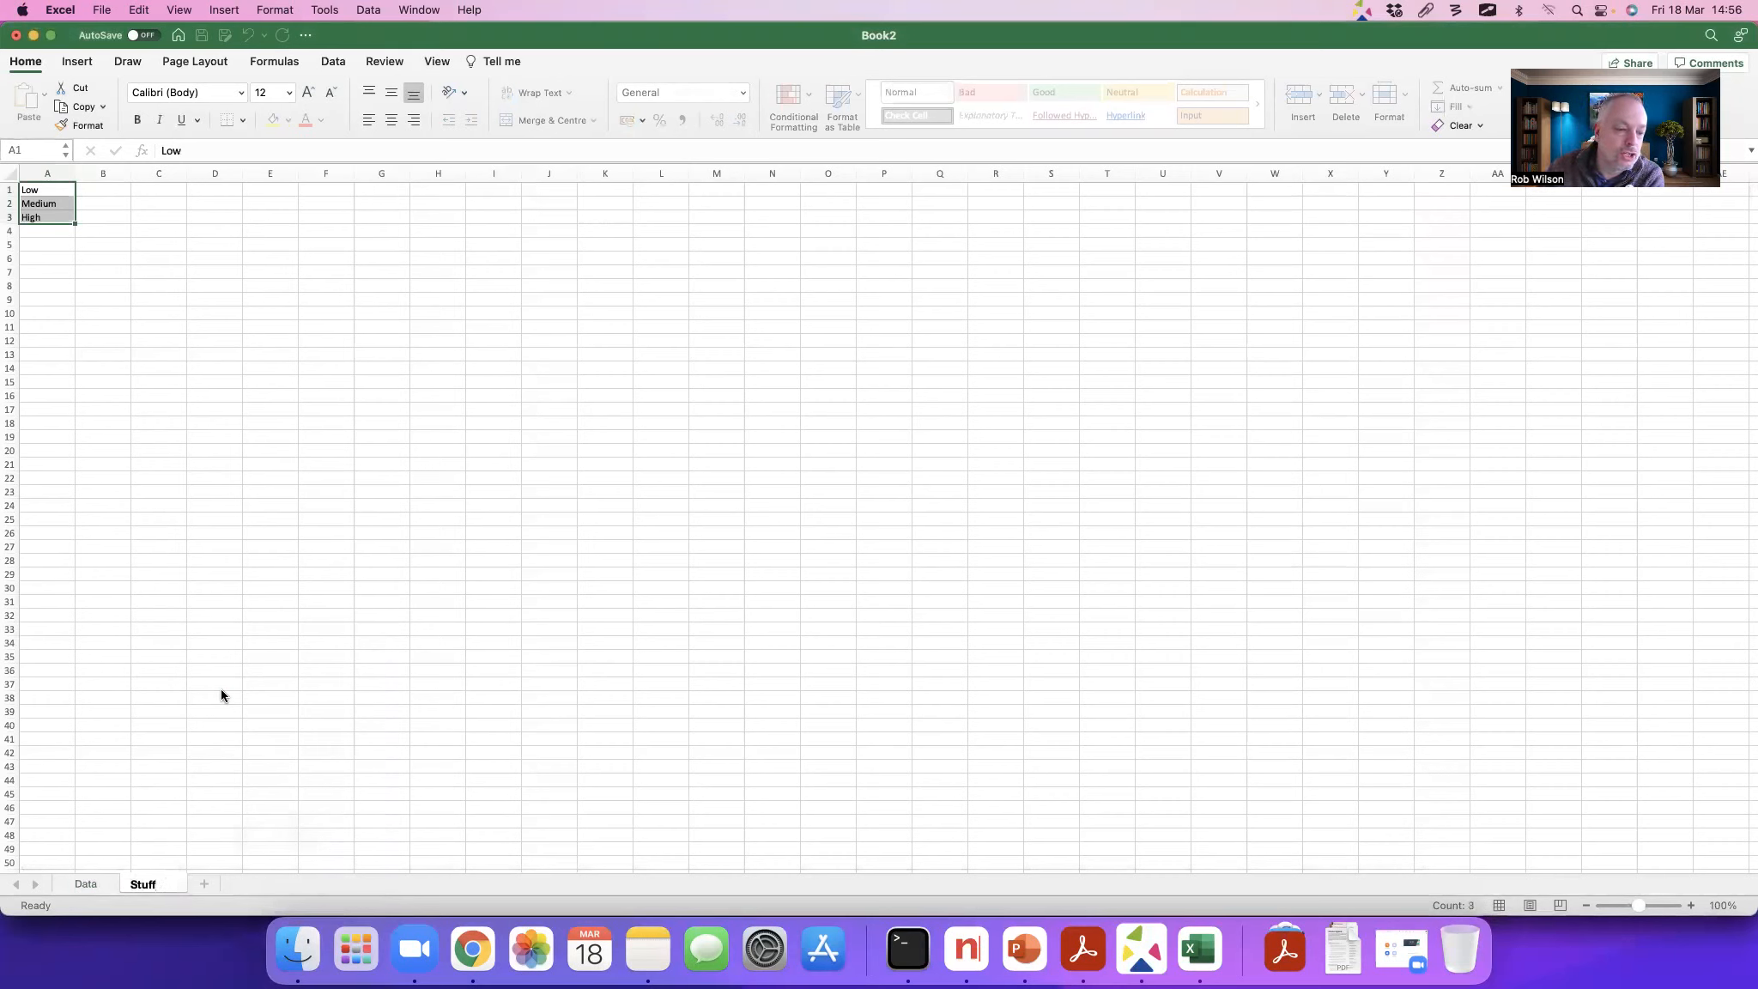
key(Return)
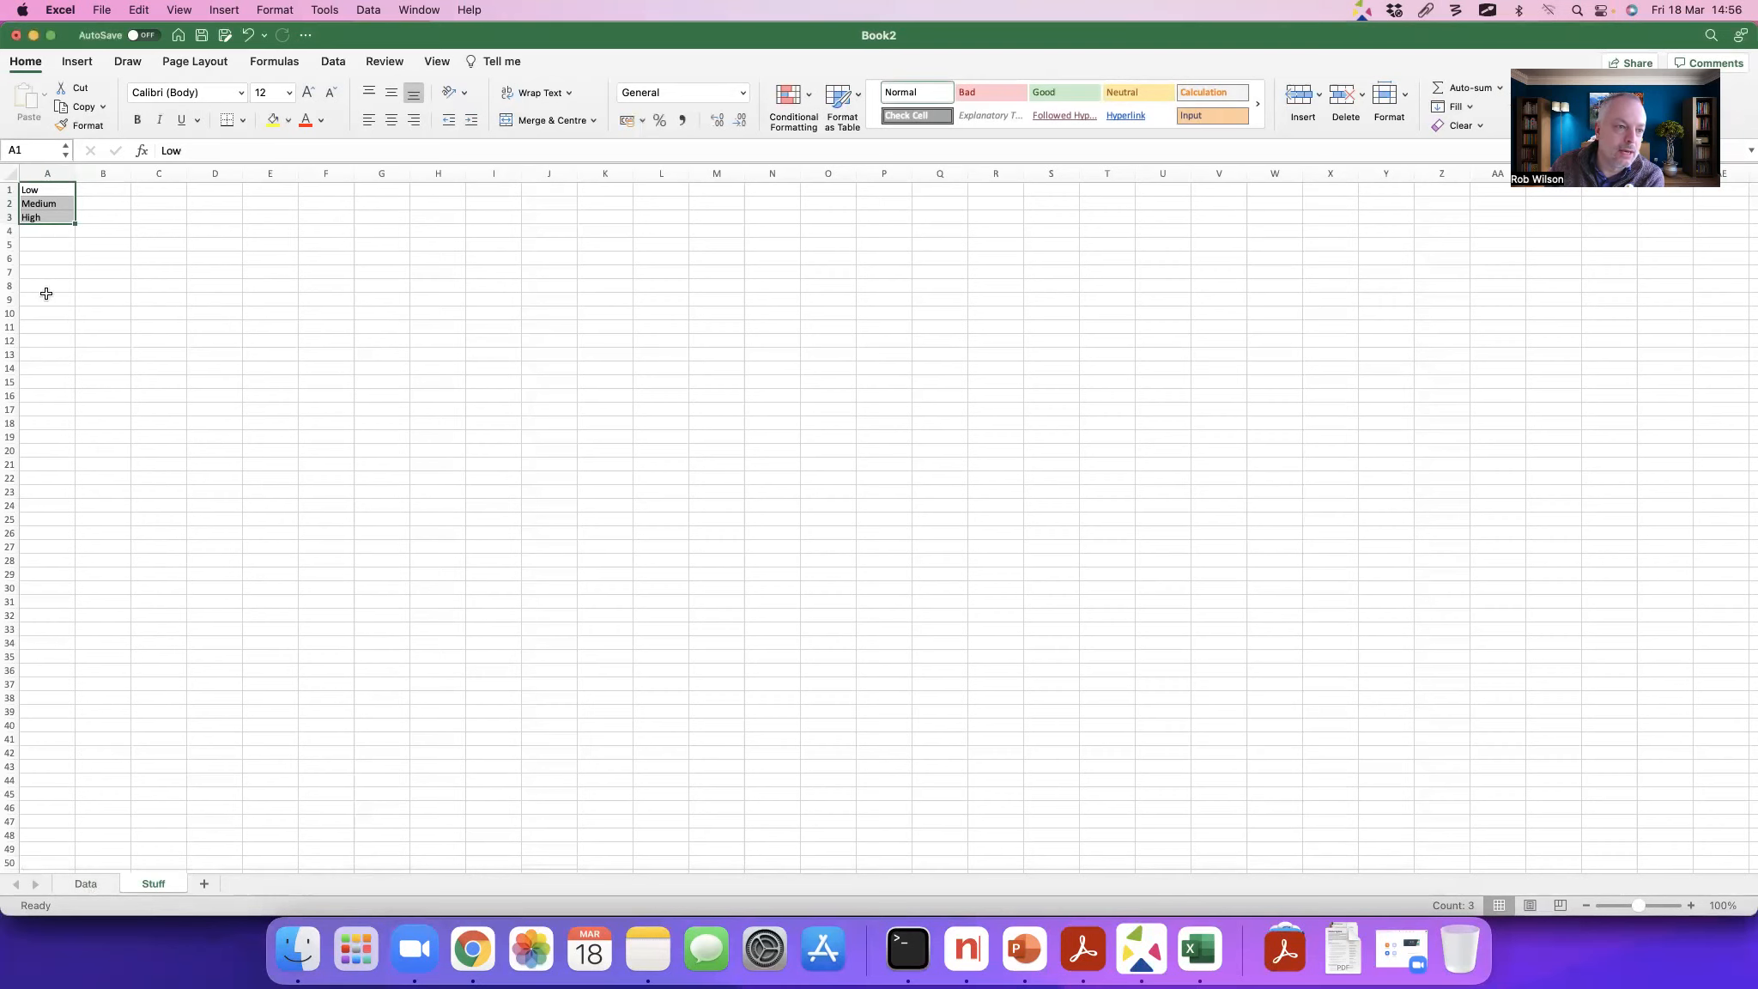
Step: Return to the Data sheet and slightly widen the Surname column
click(85, 884)
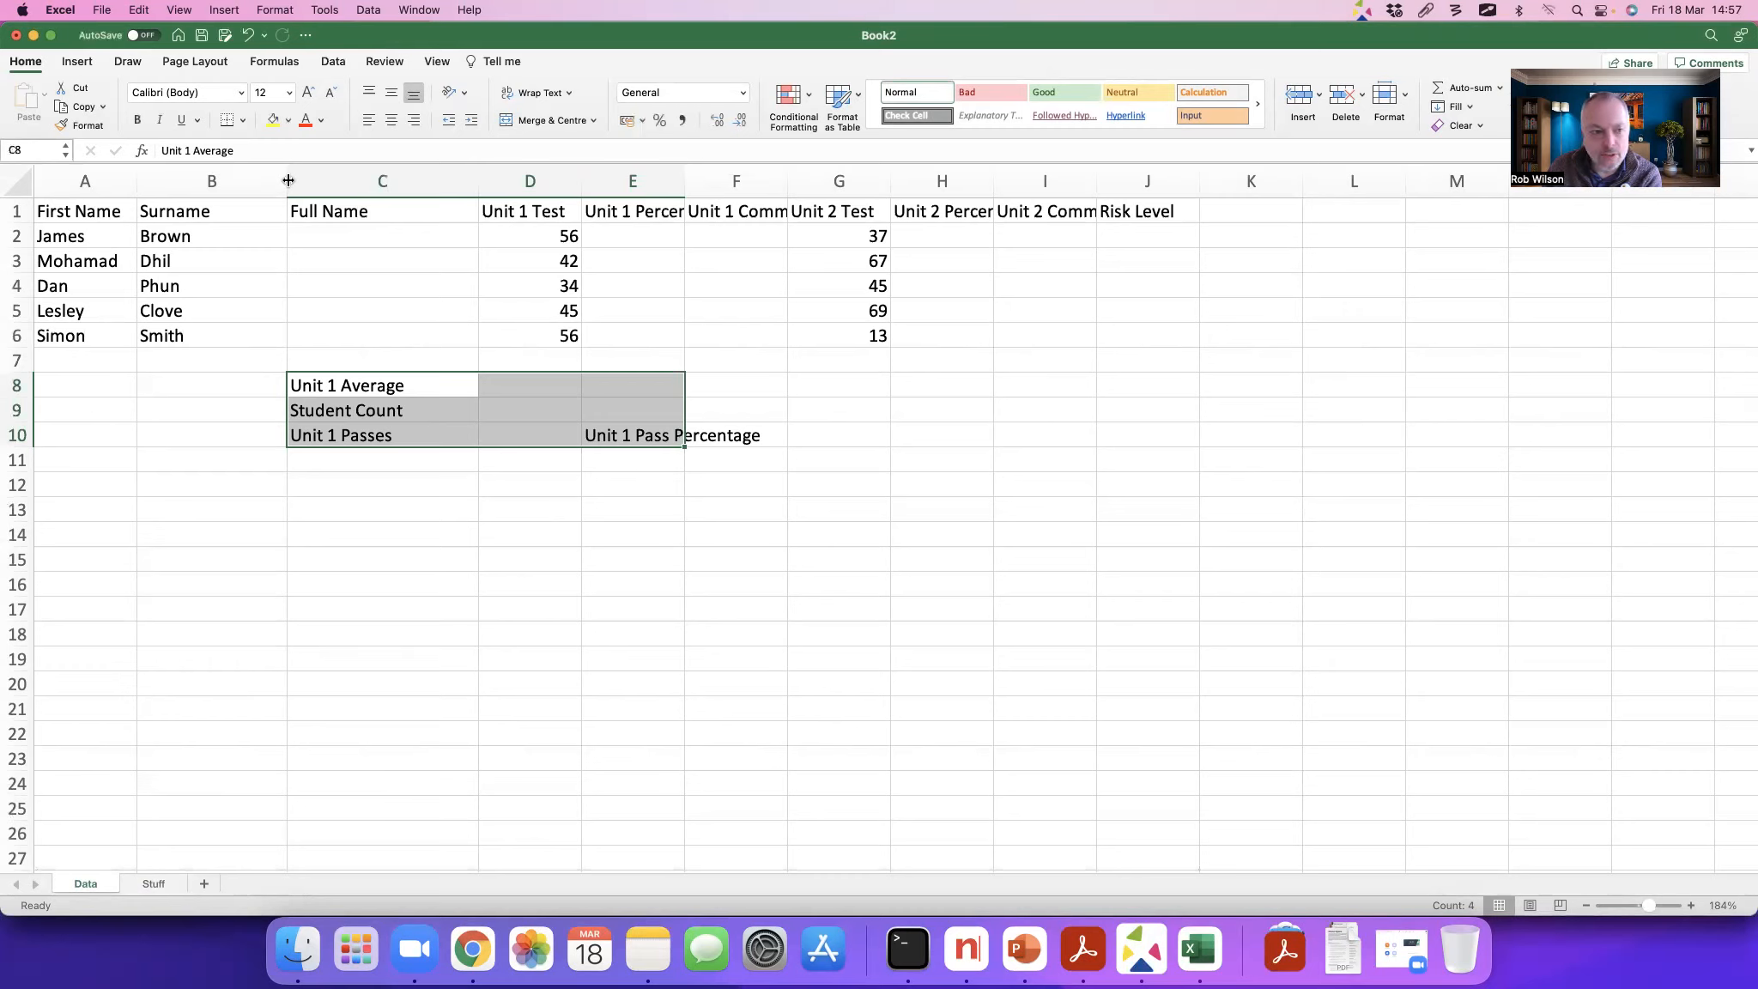
mouse_move(288, 180)
mouse_down()
mouse_move(335, 179)
mouse_move(297, 180)
mouse_up()
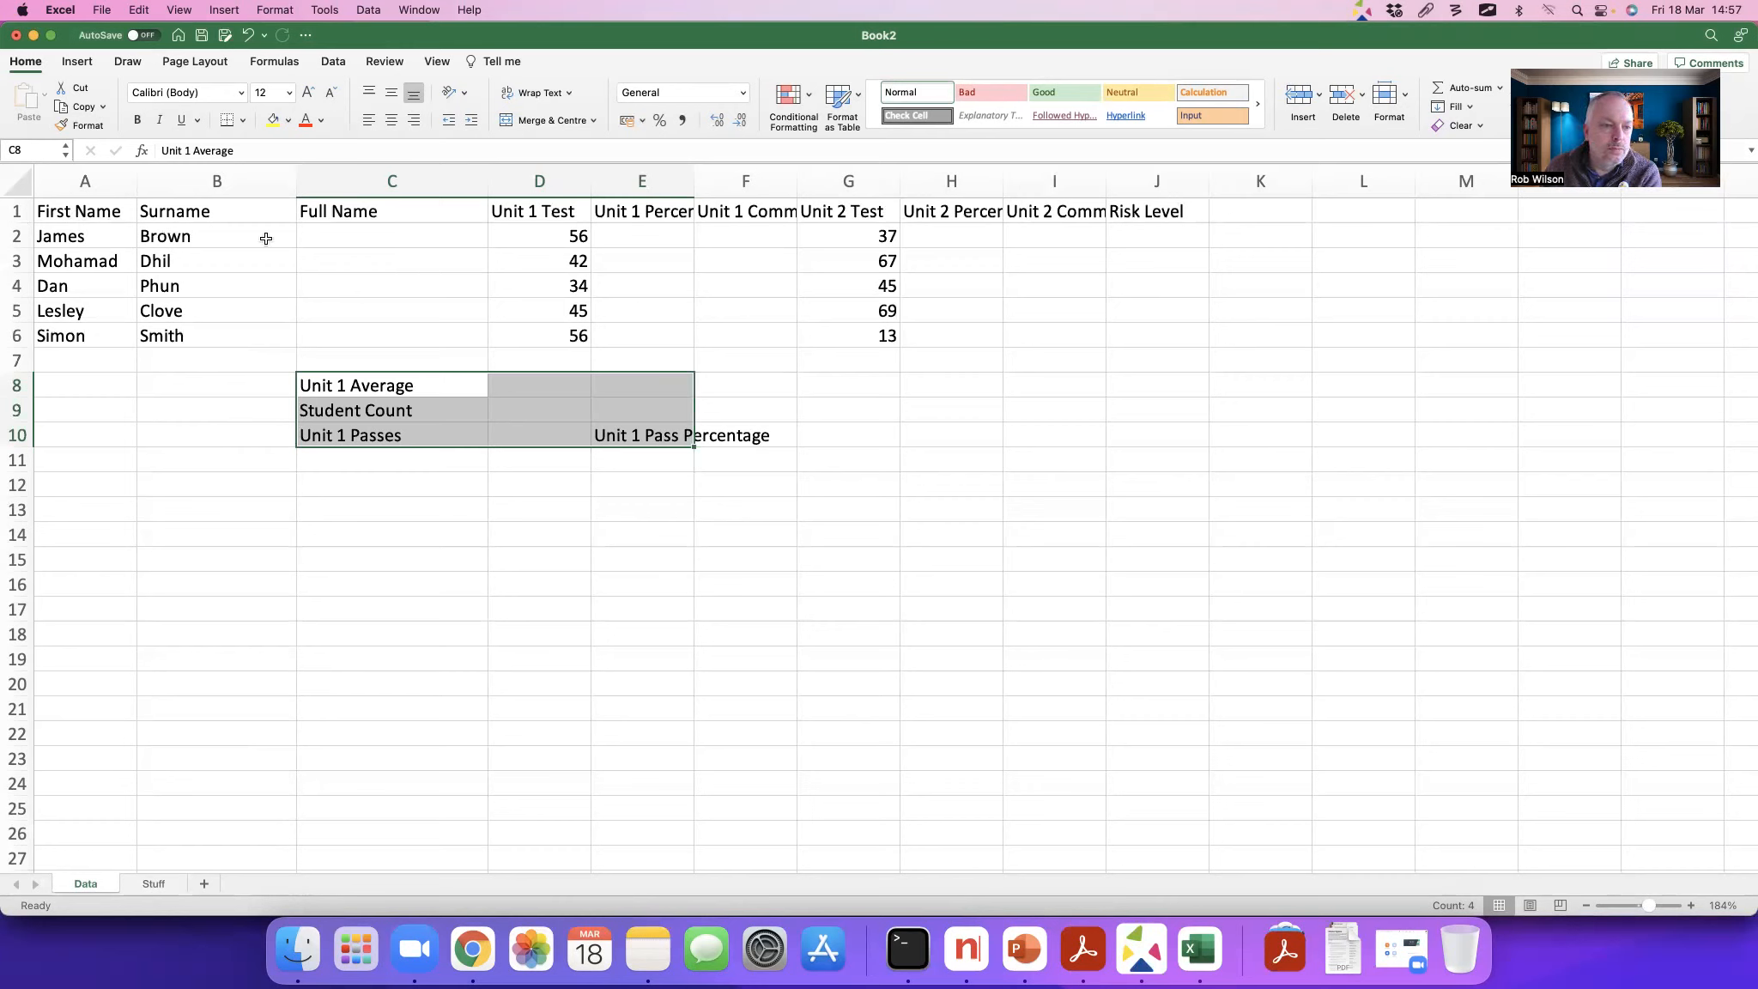
click(336, 234)
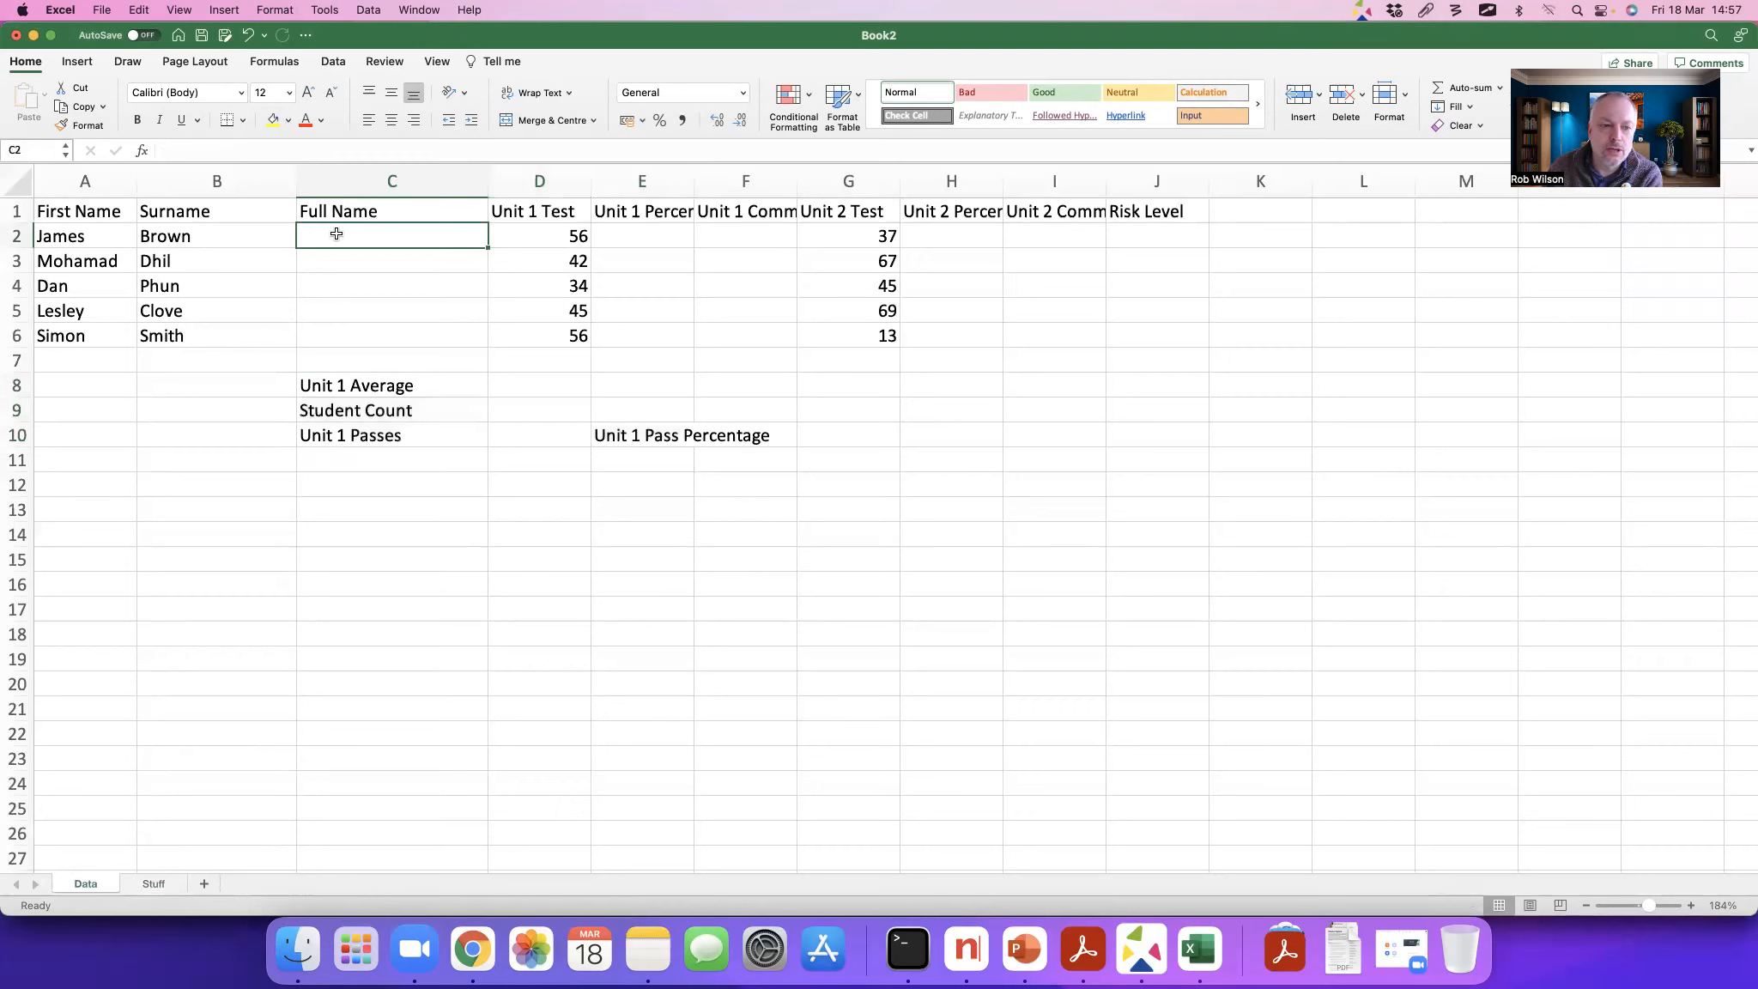
Step: Enter the sample text Hello in cell C13 and World in cell D13
click(373, 510)
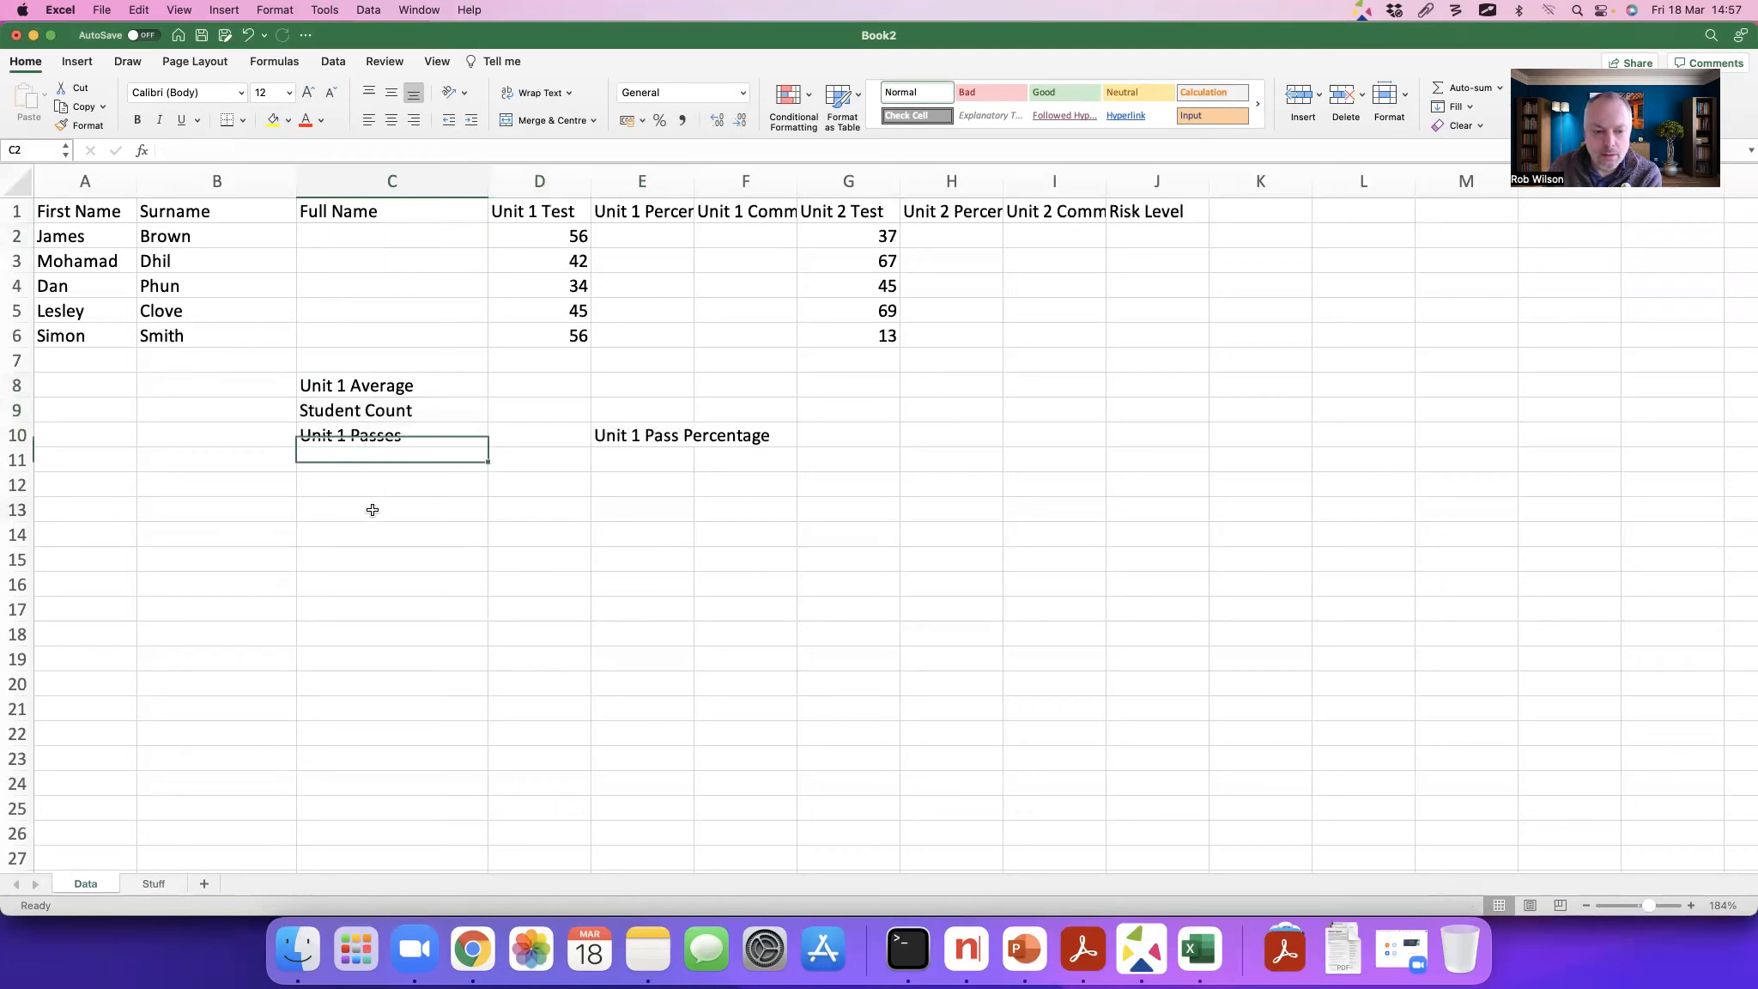
text(Hello)
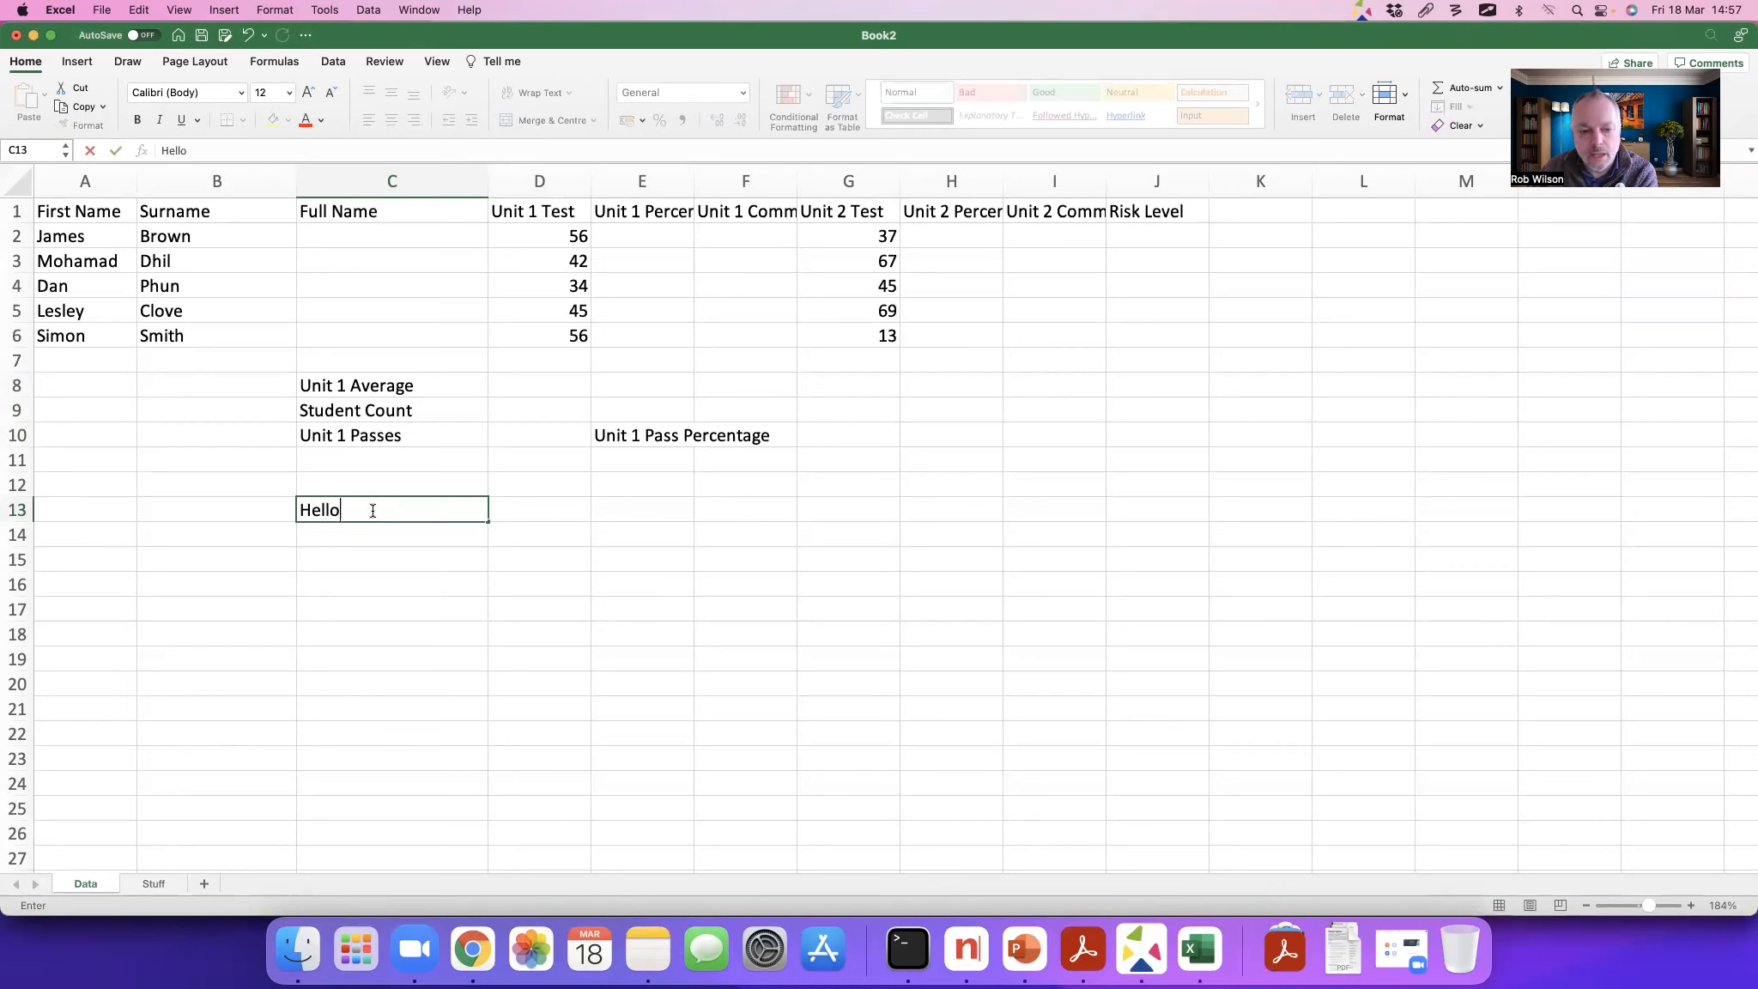
key(Tab)
text(World)
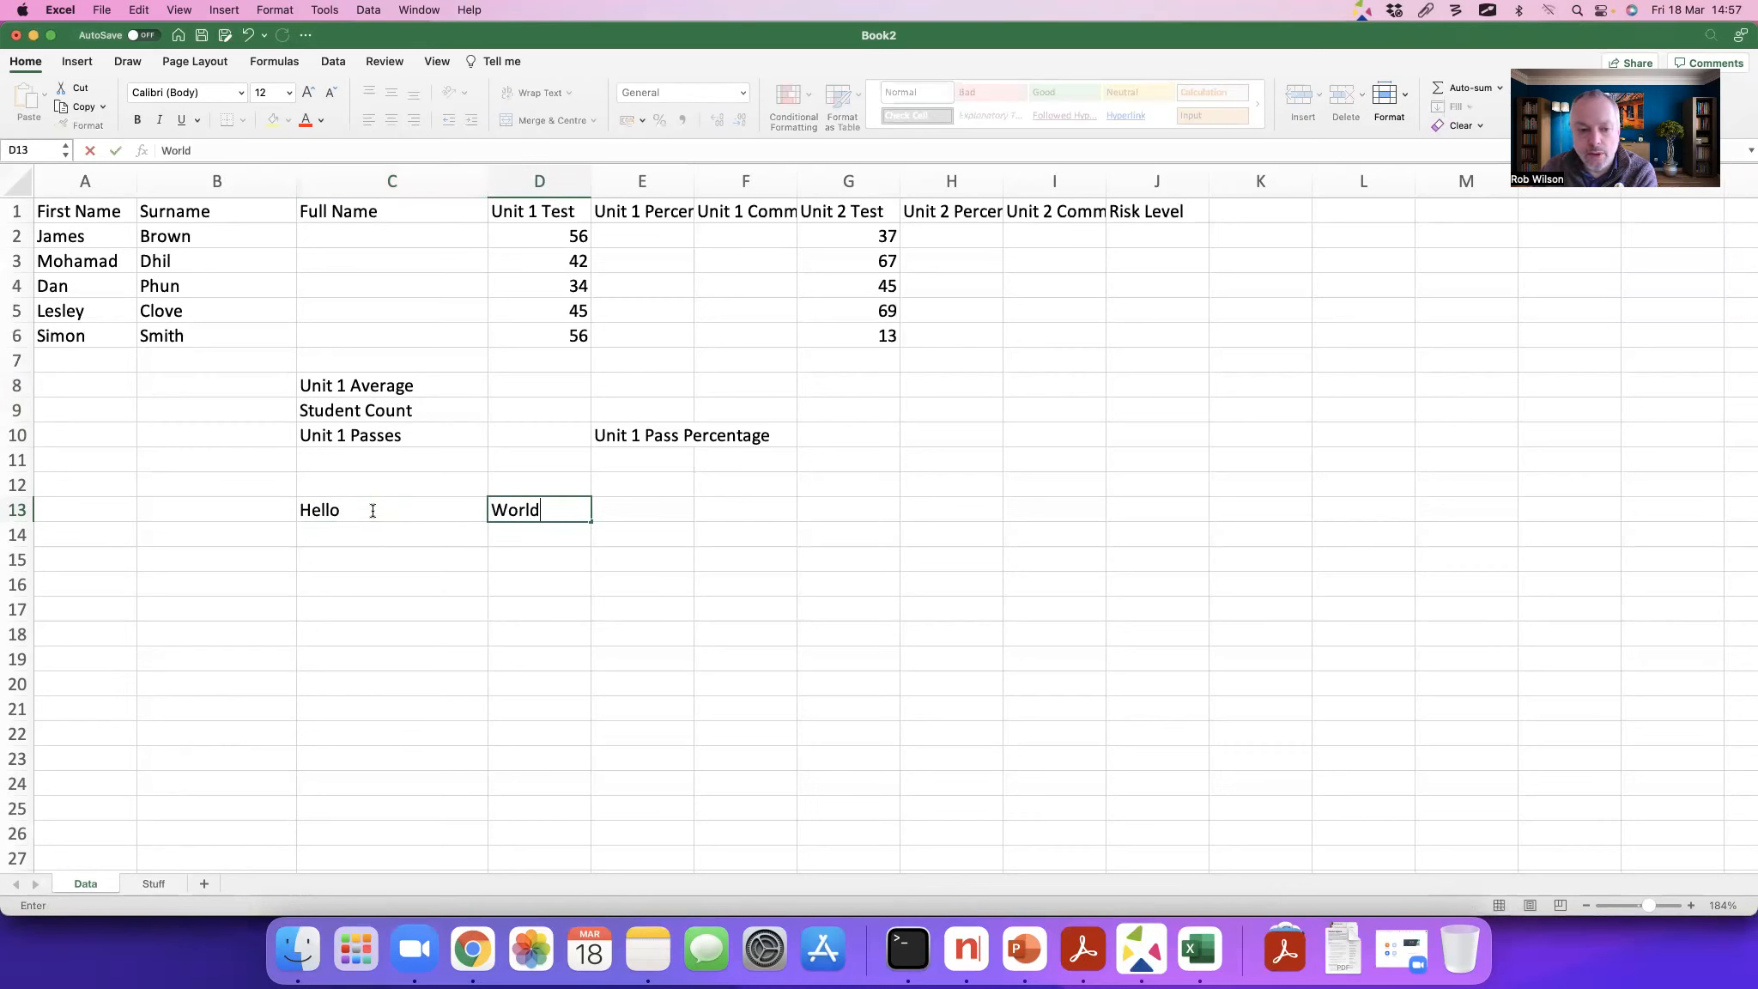
key(ctrl+Return)
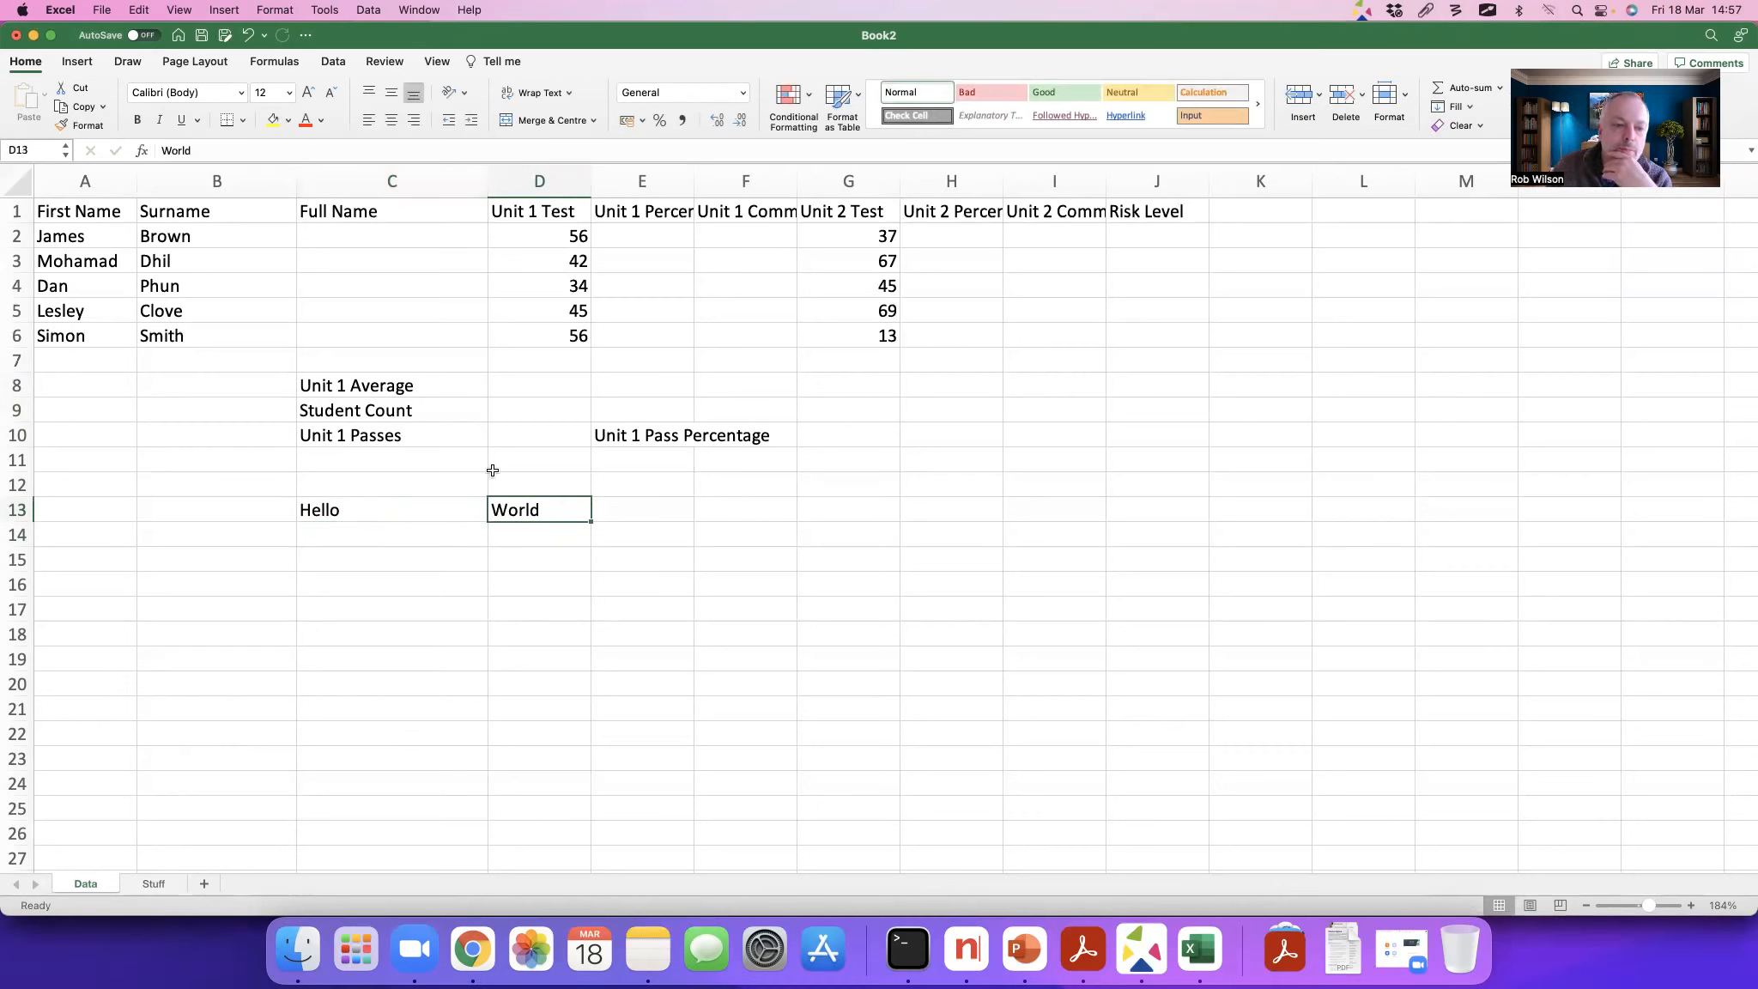
Step: Enter the number 2 in cell C15 and 3 in cell D15
click(335, 563)
text(2)
key(Tab)
text(3)
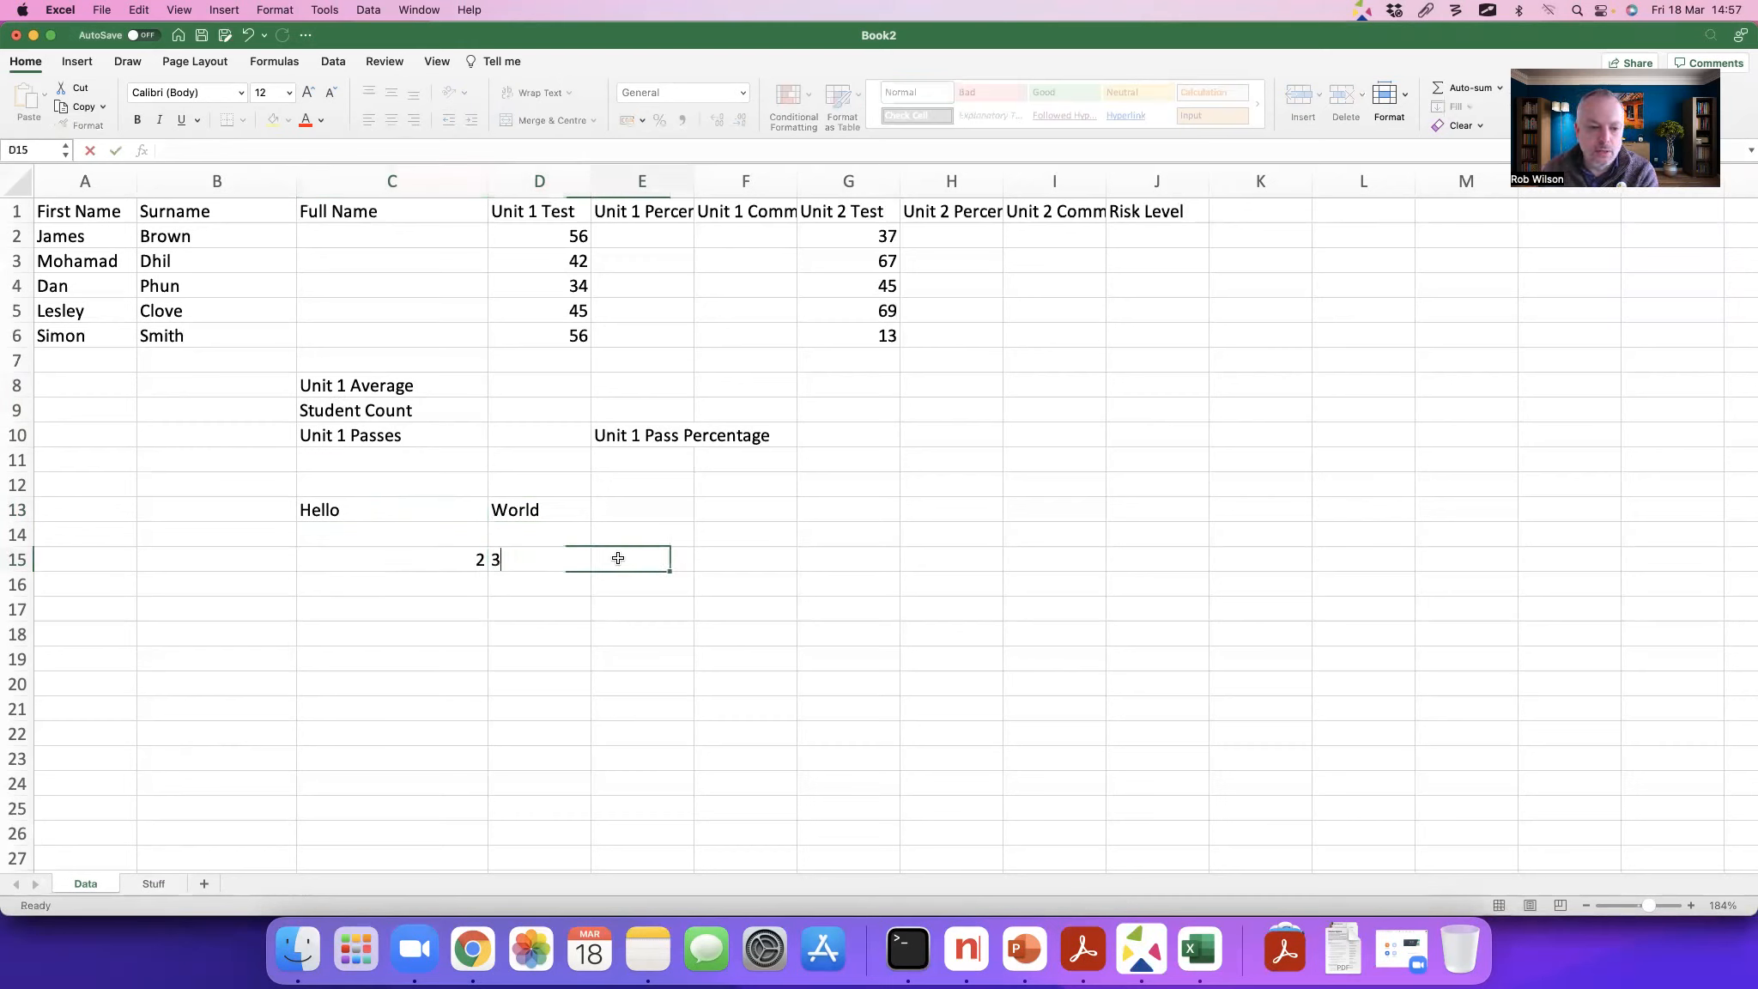
key(Tab)
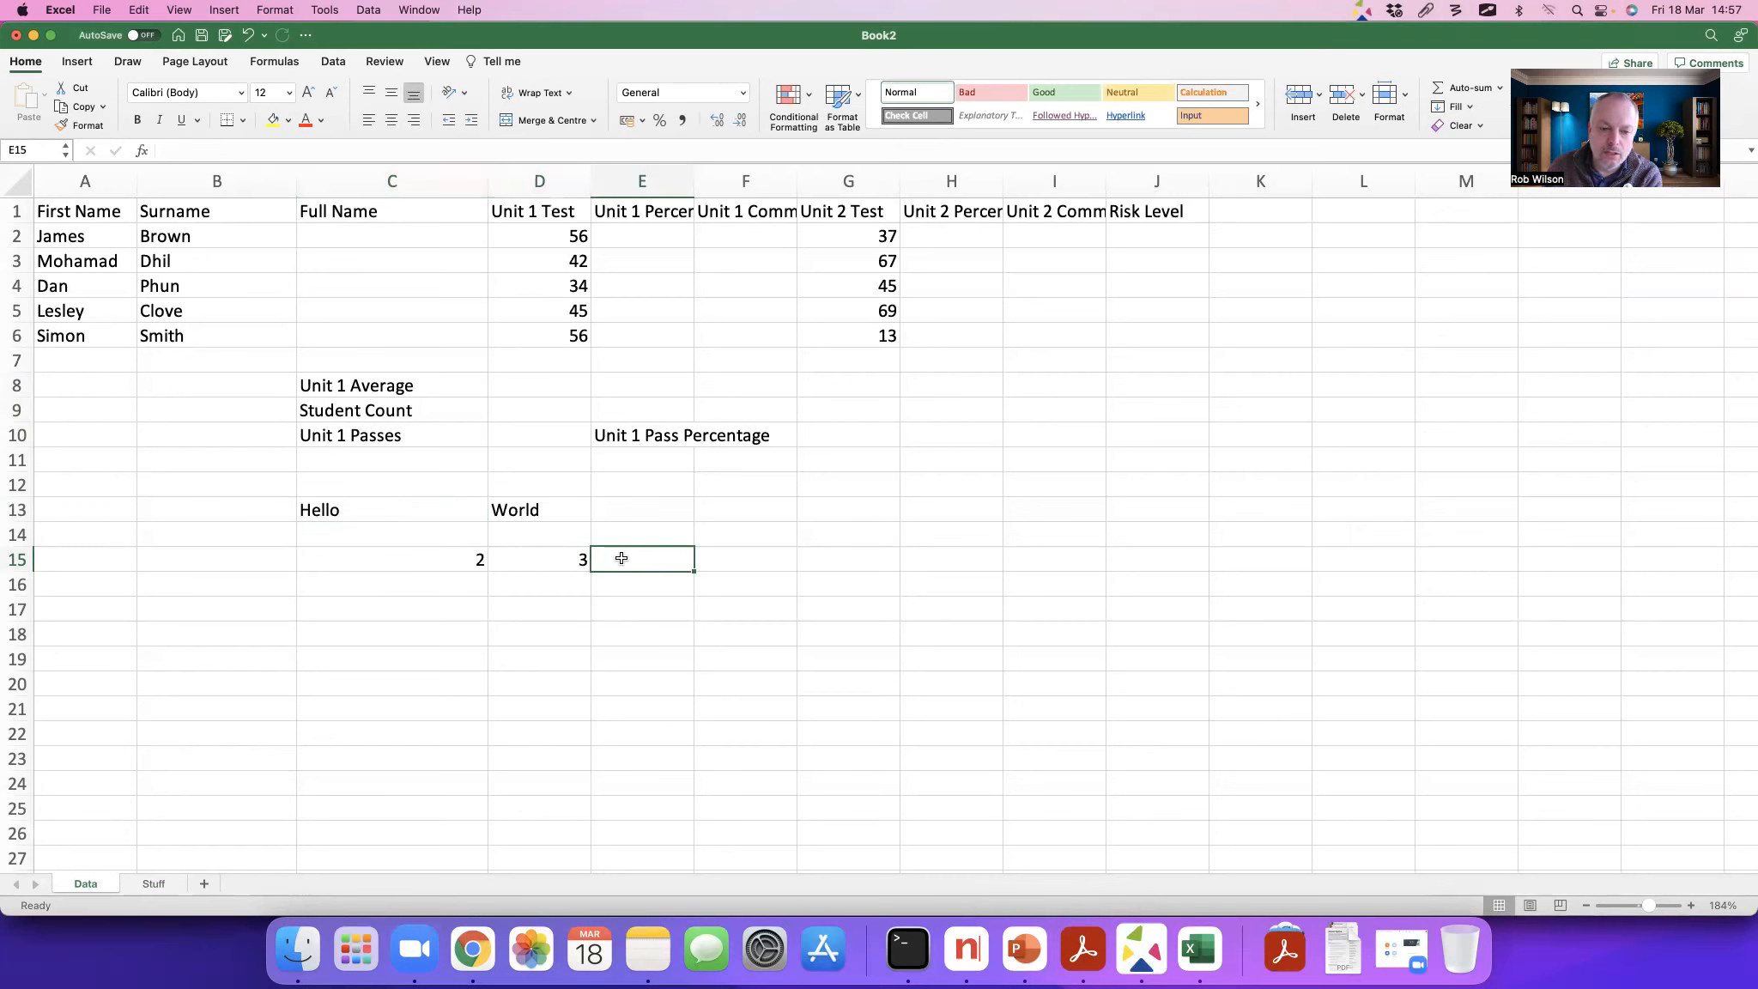
Step: Add the two sample numbers in cell E15 with the formula =C15+D15
text(=)
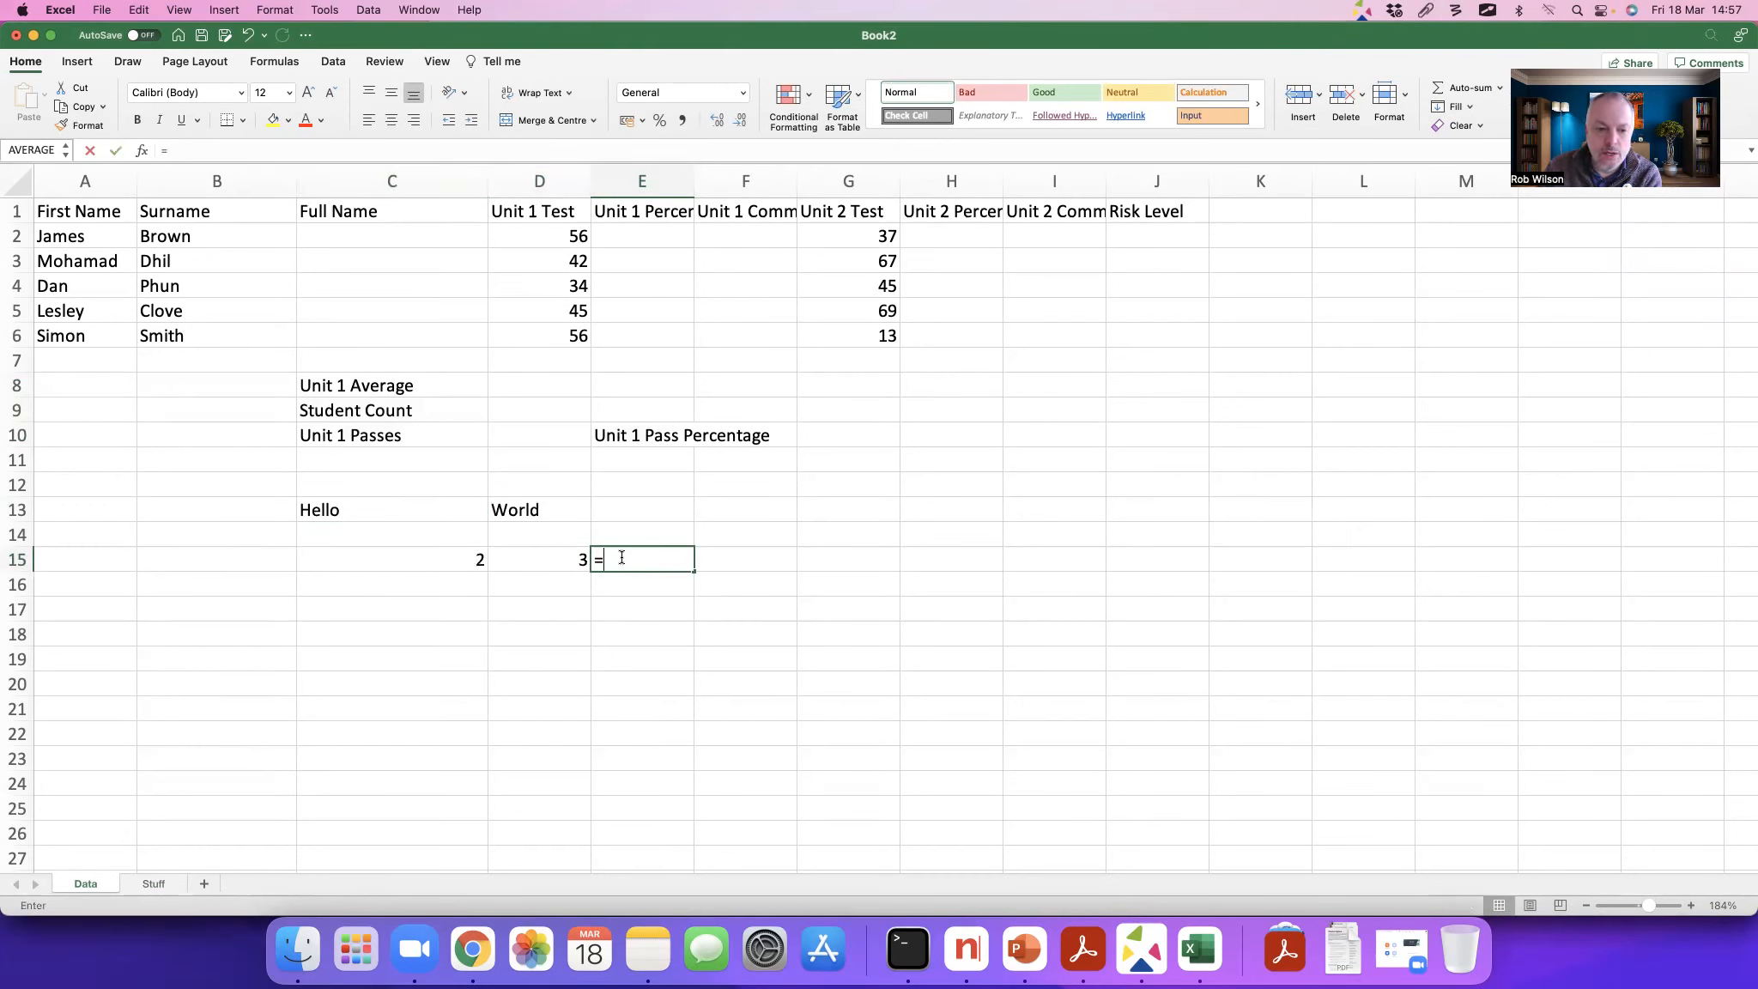
click(467, 553)
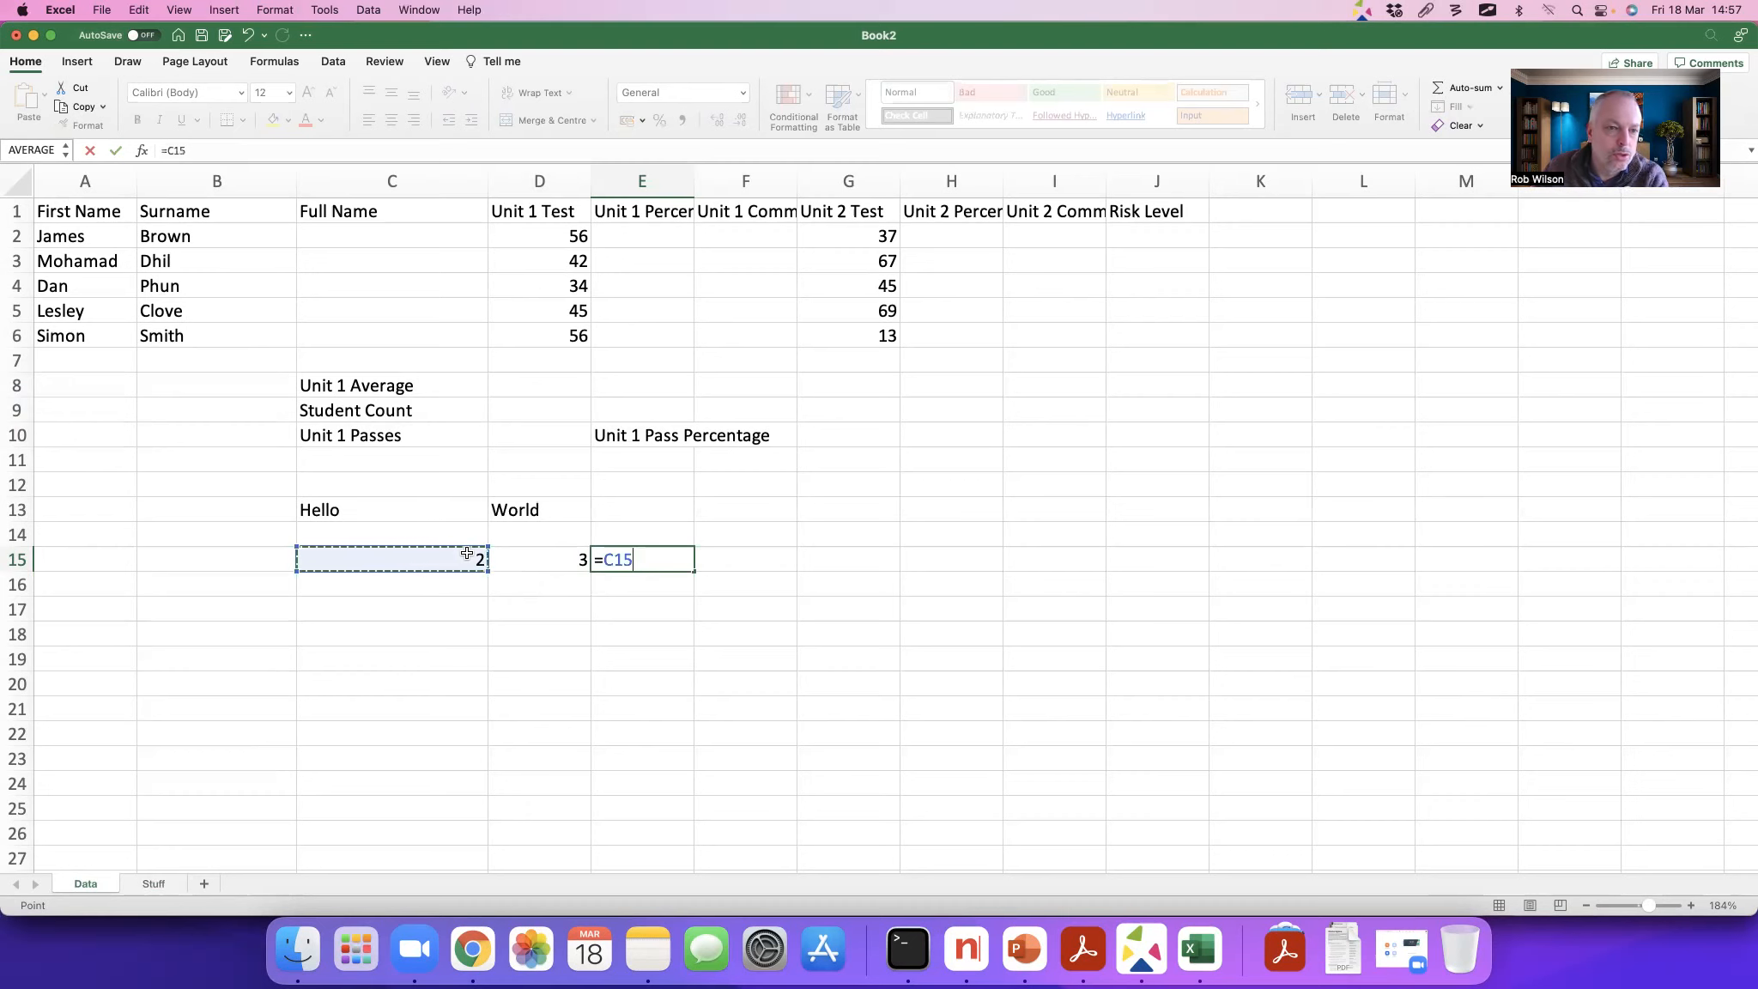
scroll(372, 444, right, 1)
scroll(432, 310, left, 1)
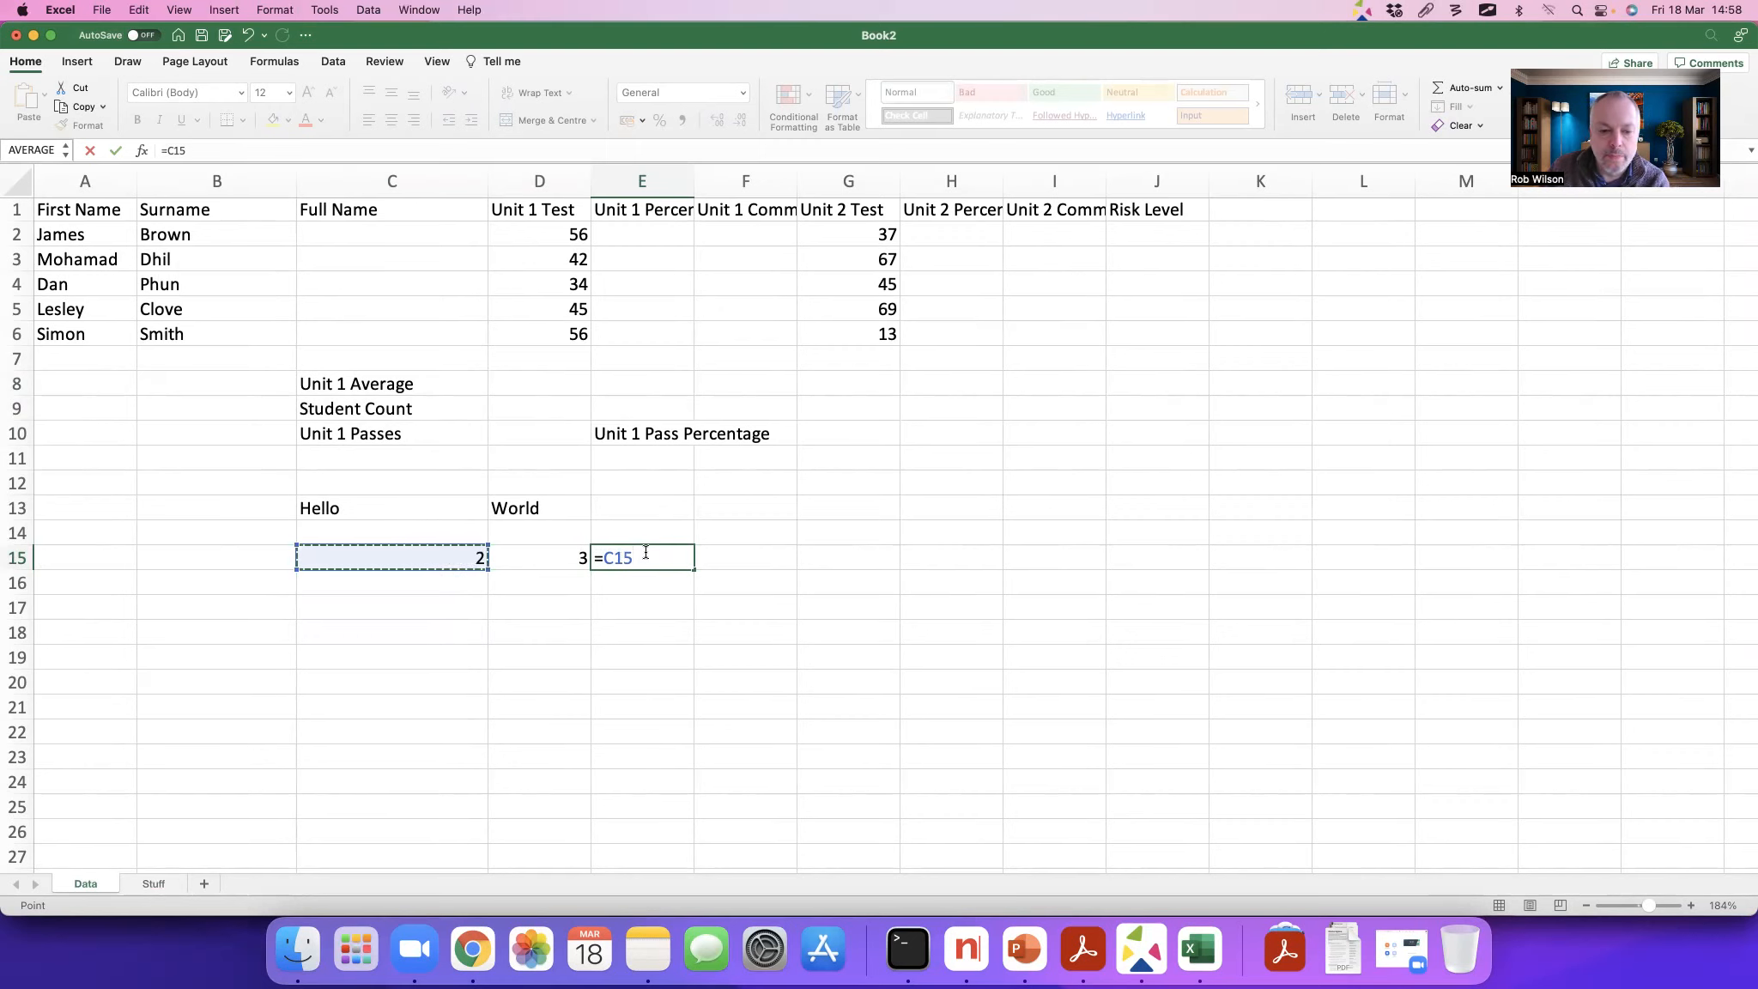
text(+)
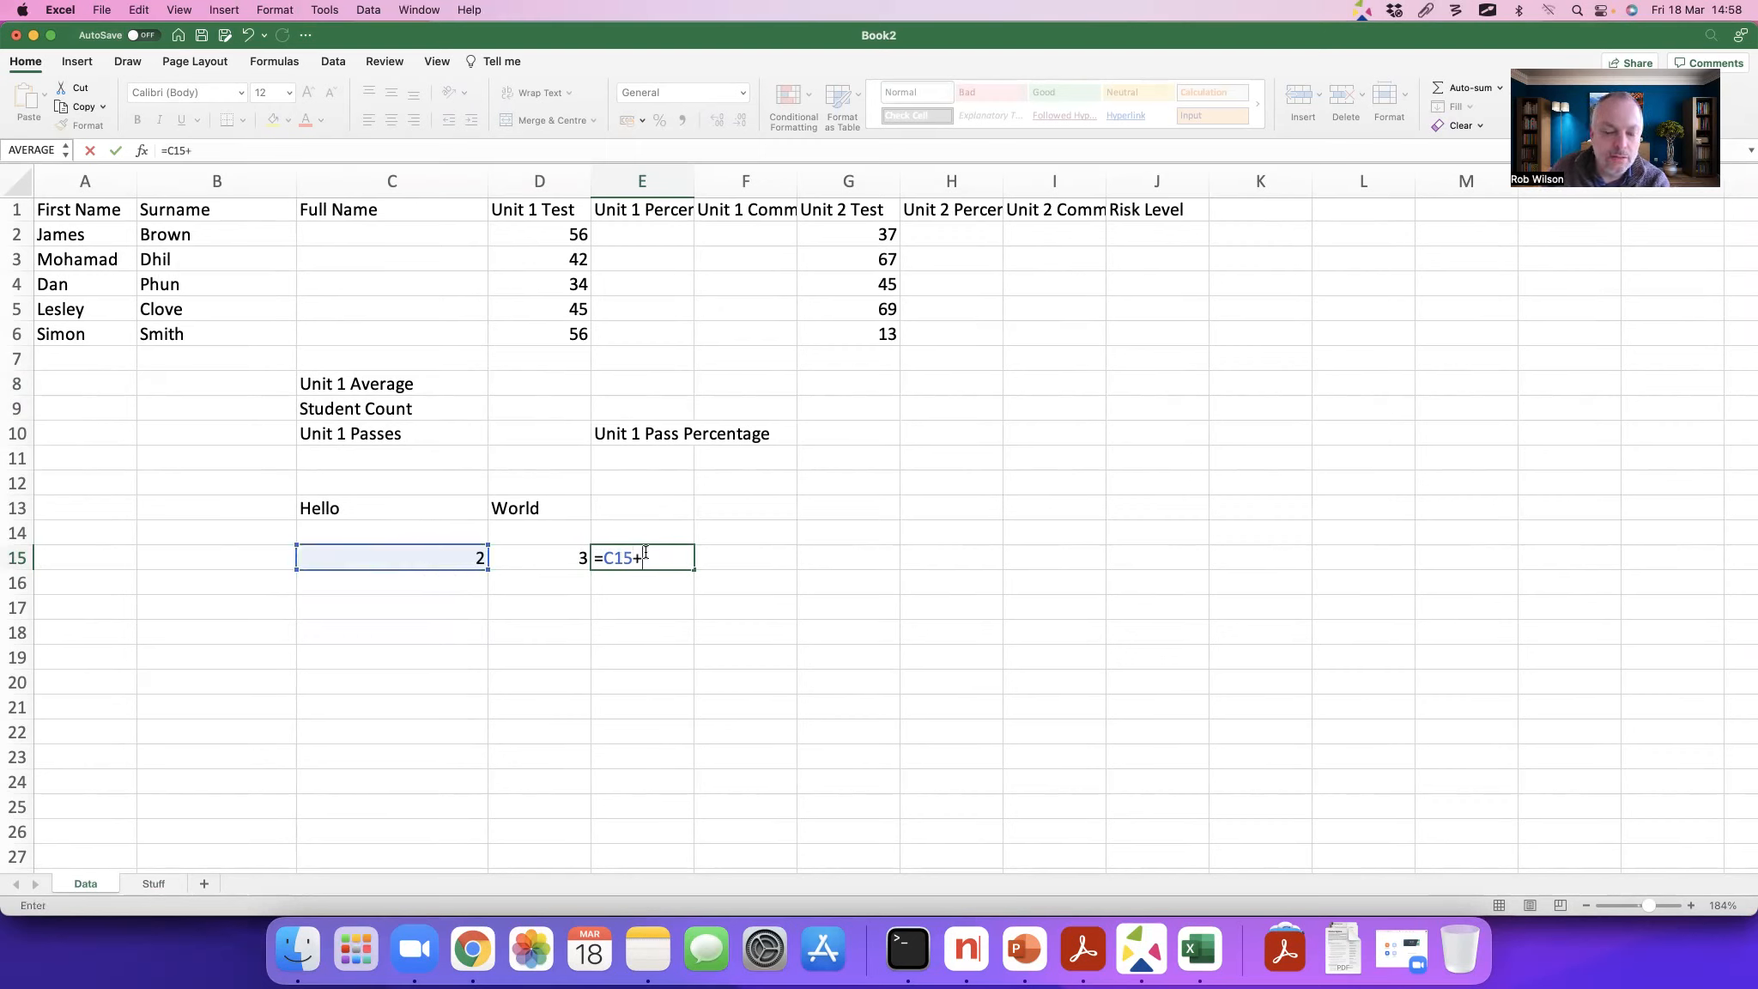
click(564, 557)
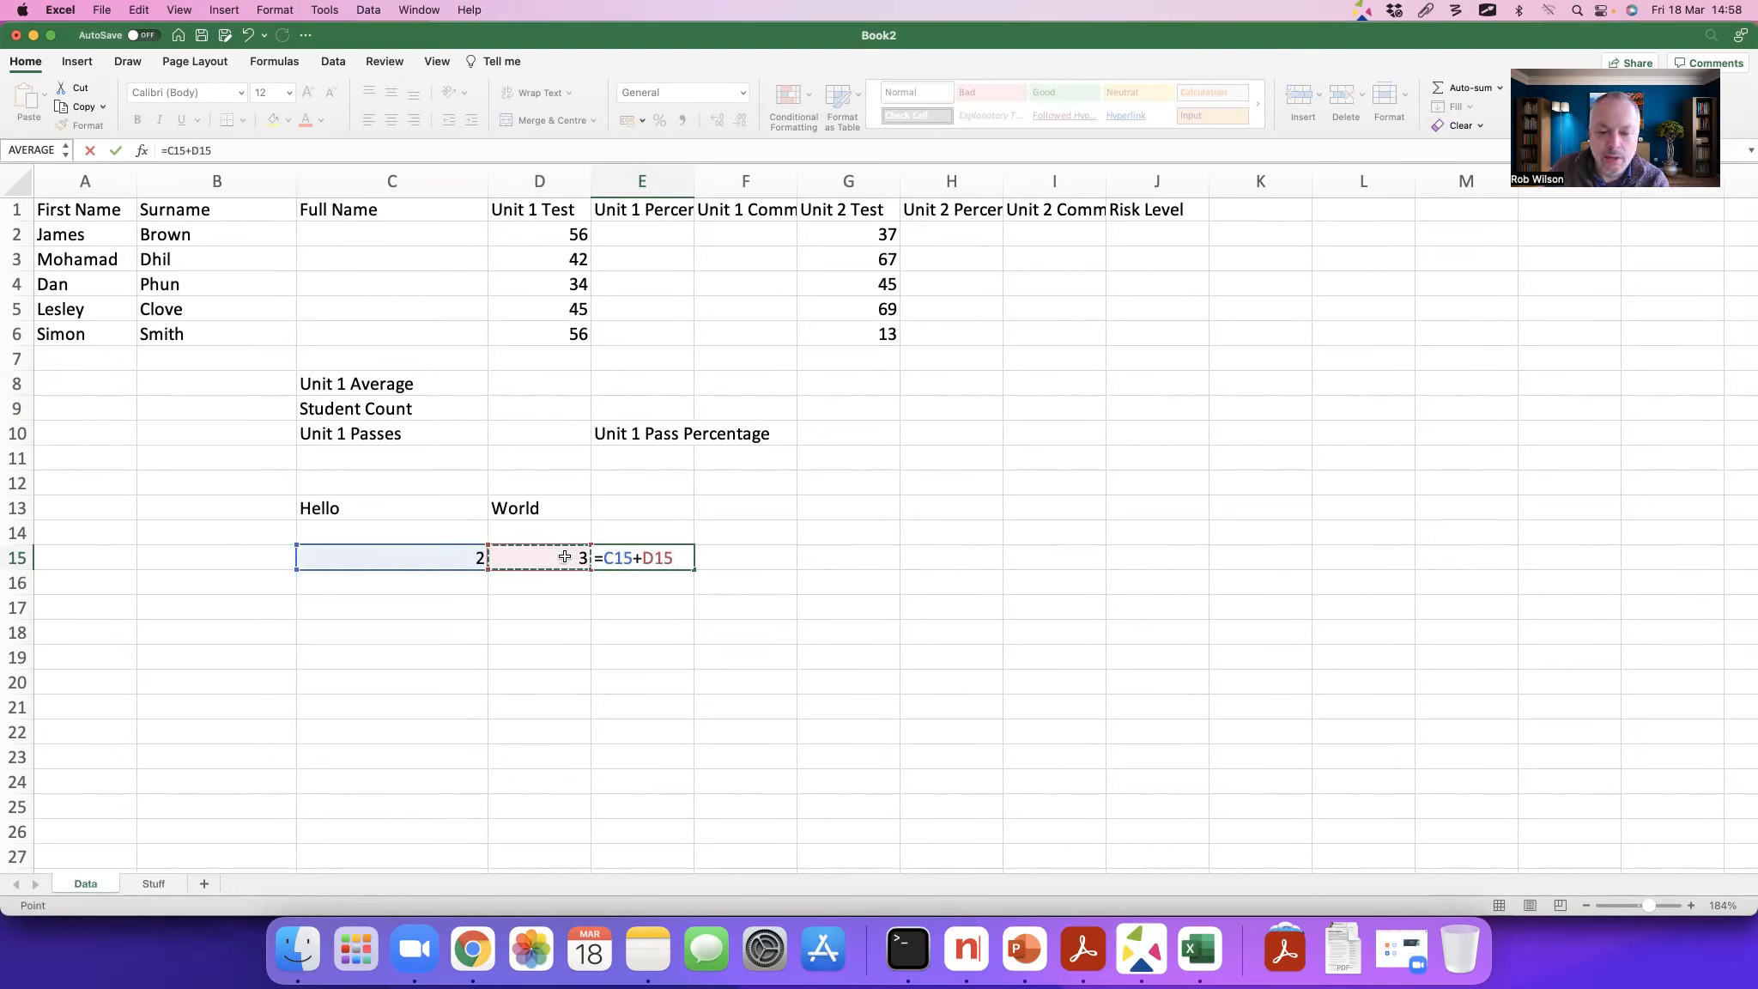
key(Return)
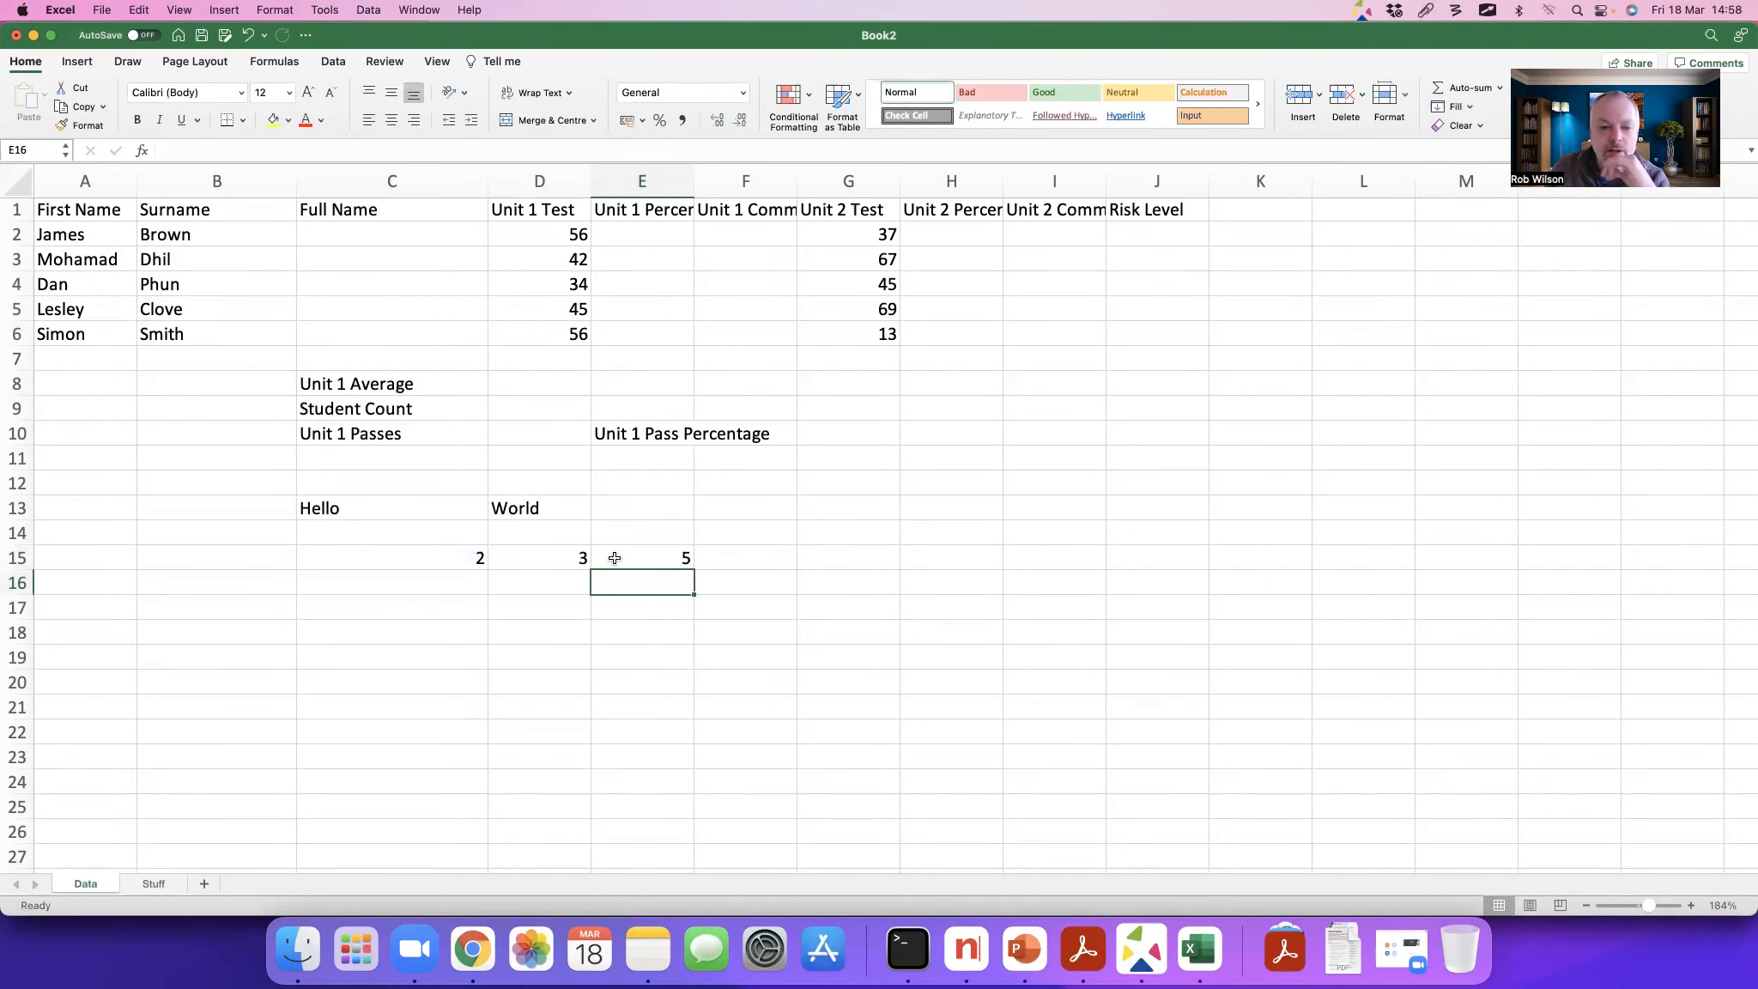
Step: Browse the available functions for cell E13 and insert the CONCAT function there
click(642, 511)
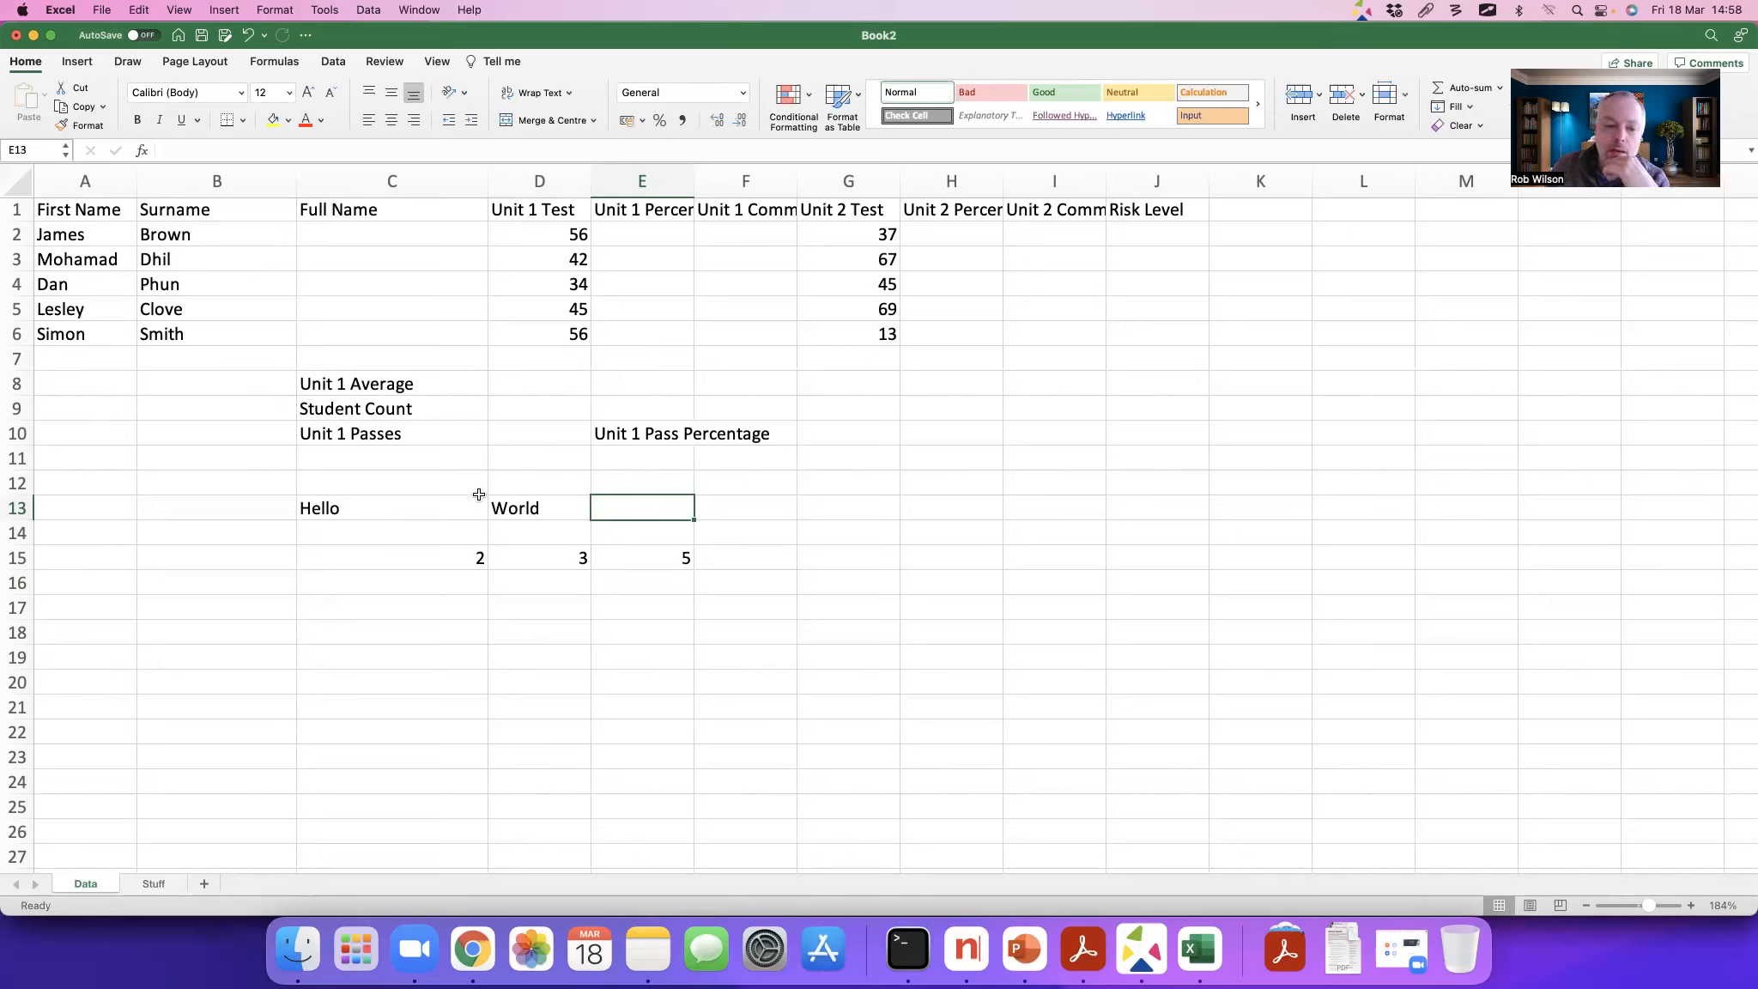
click(143, 152)
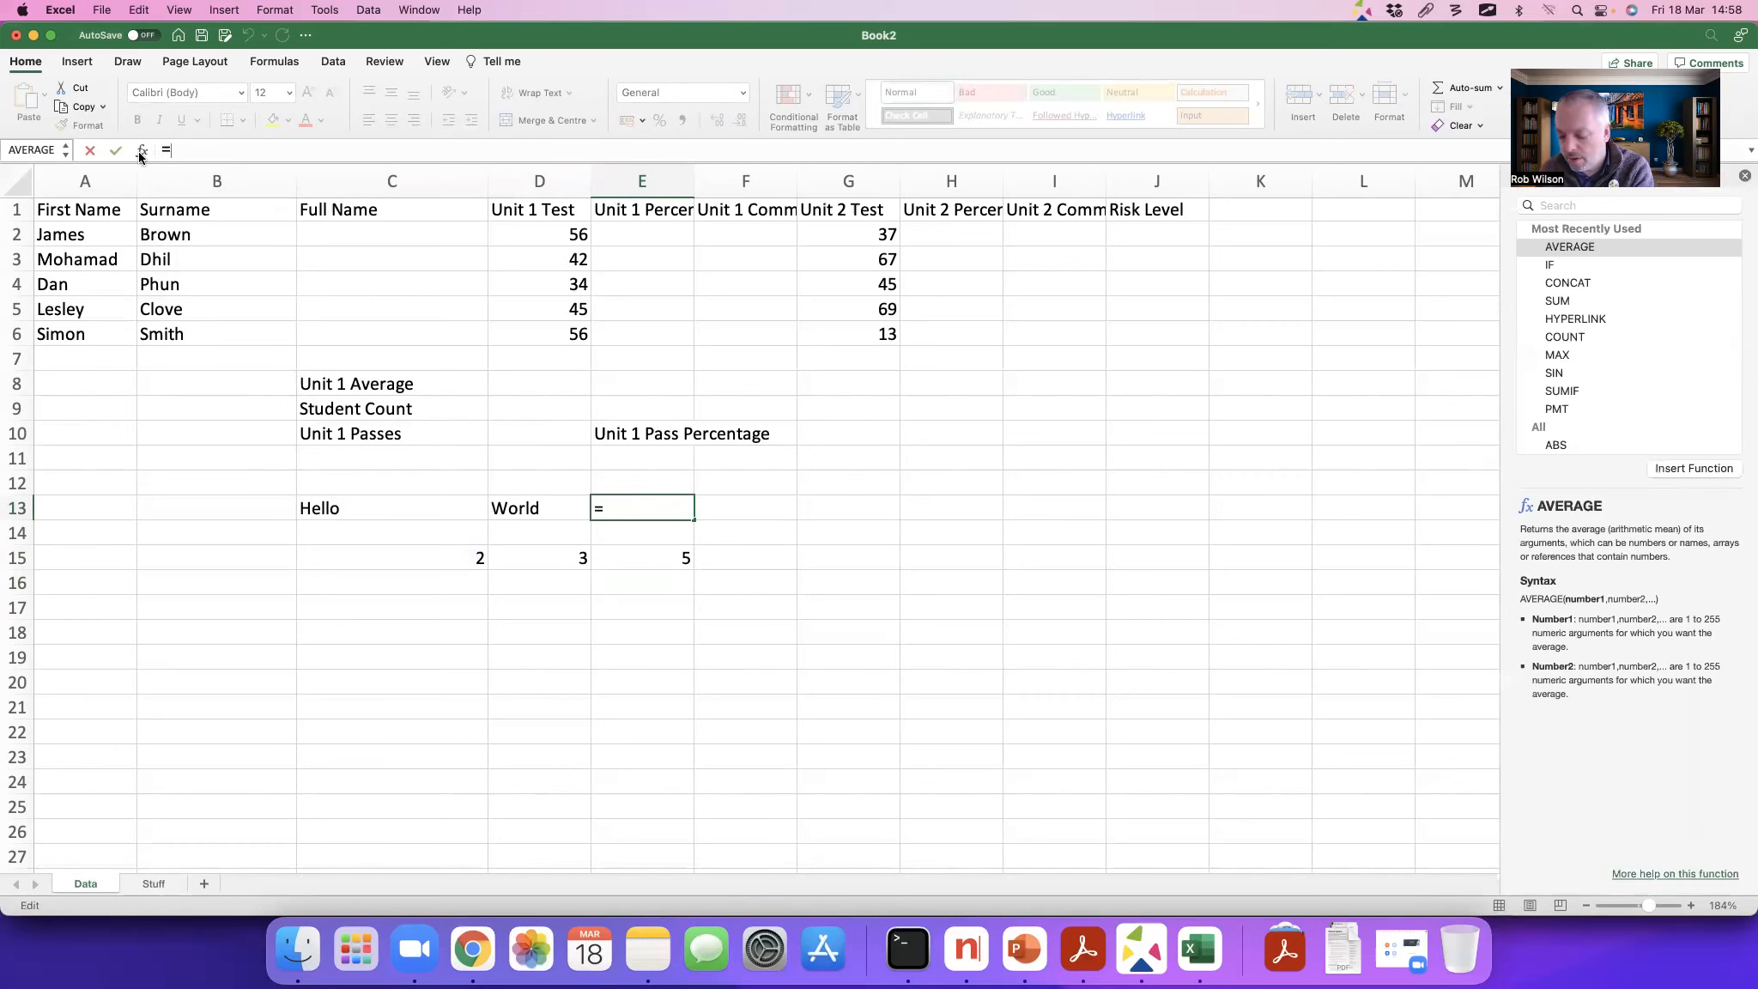
key(ctrl+Tab)
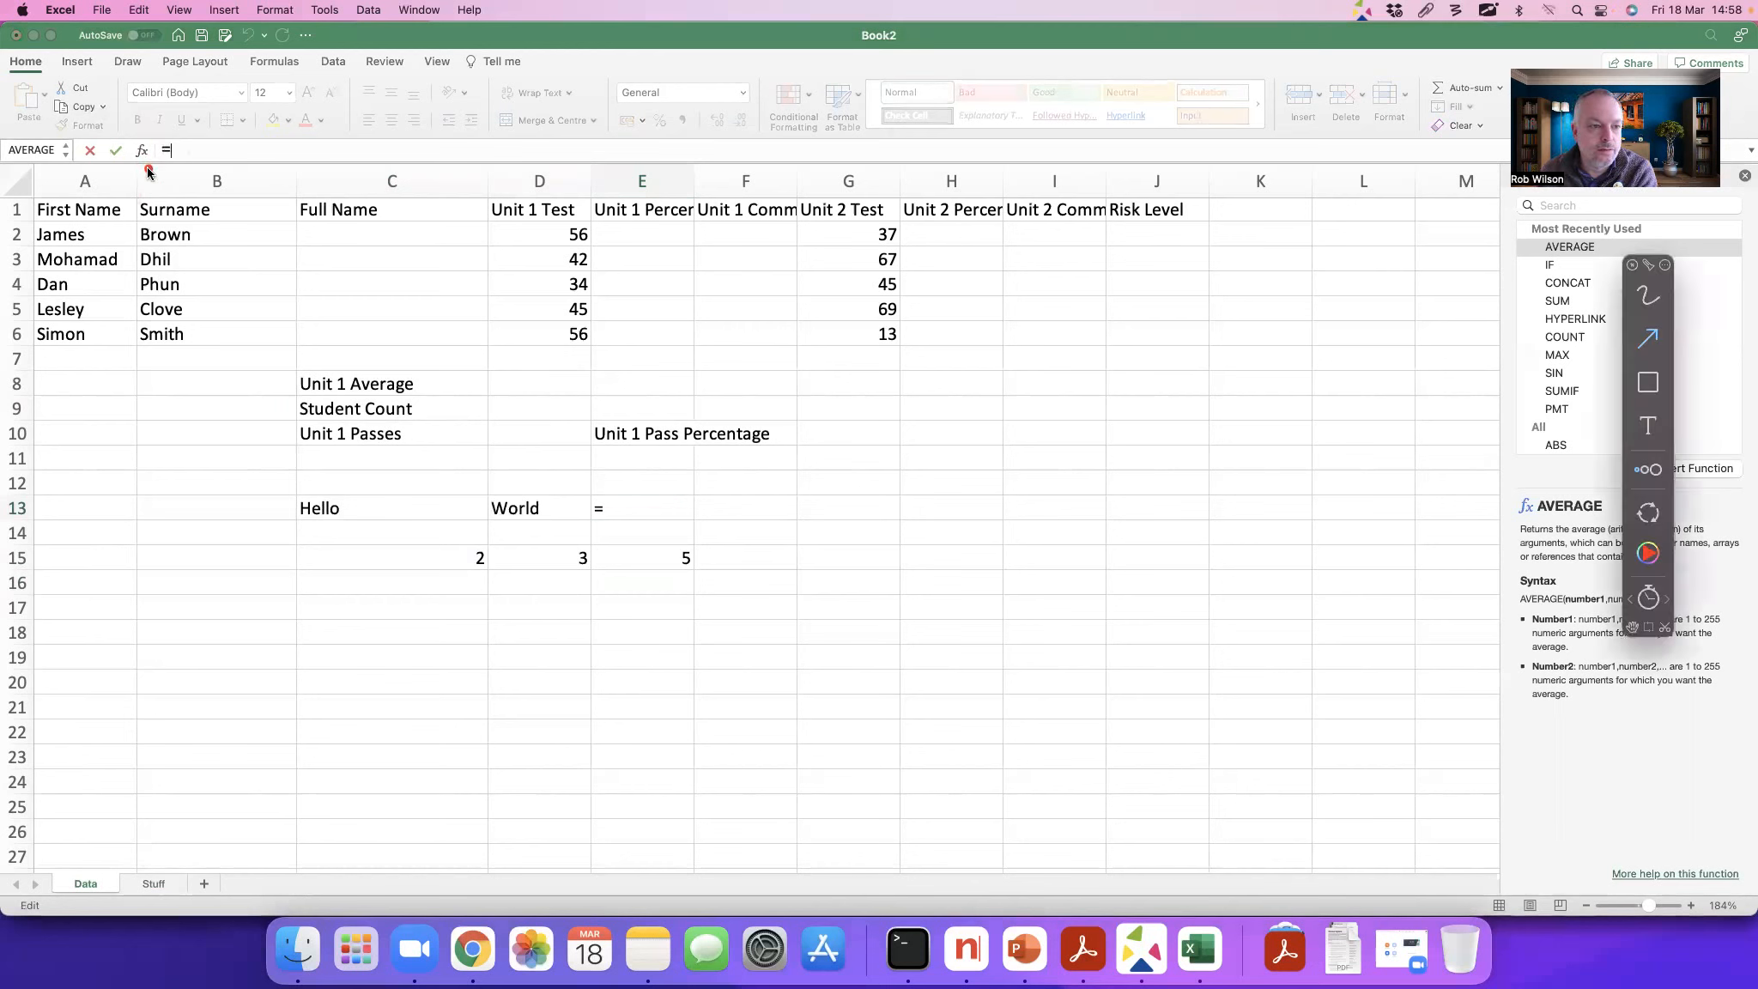
key(ctrl+Tab)
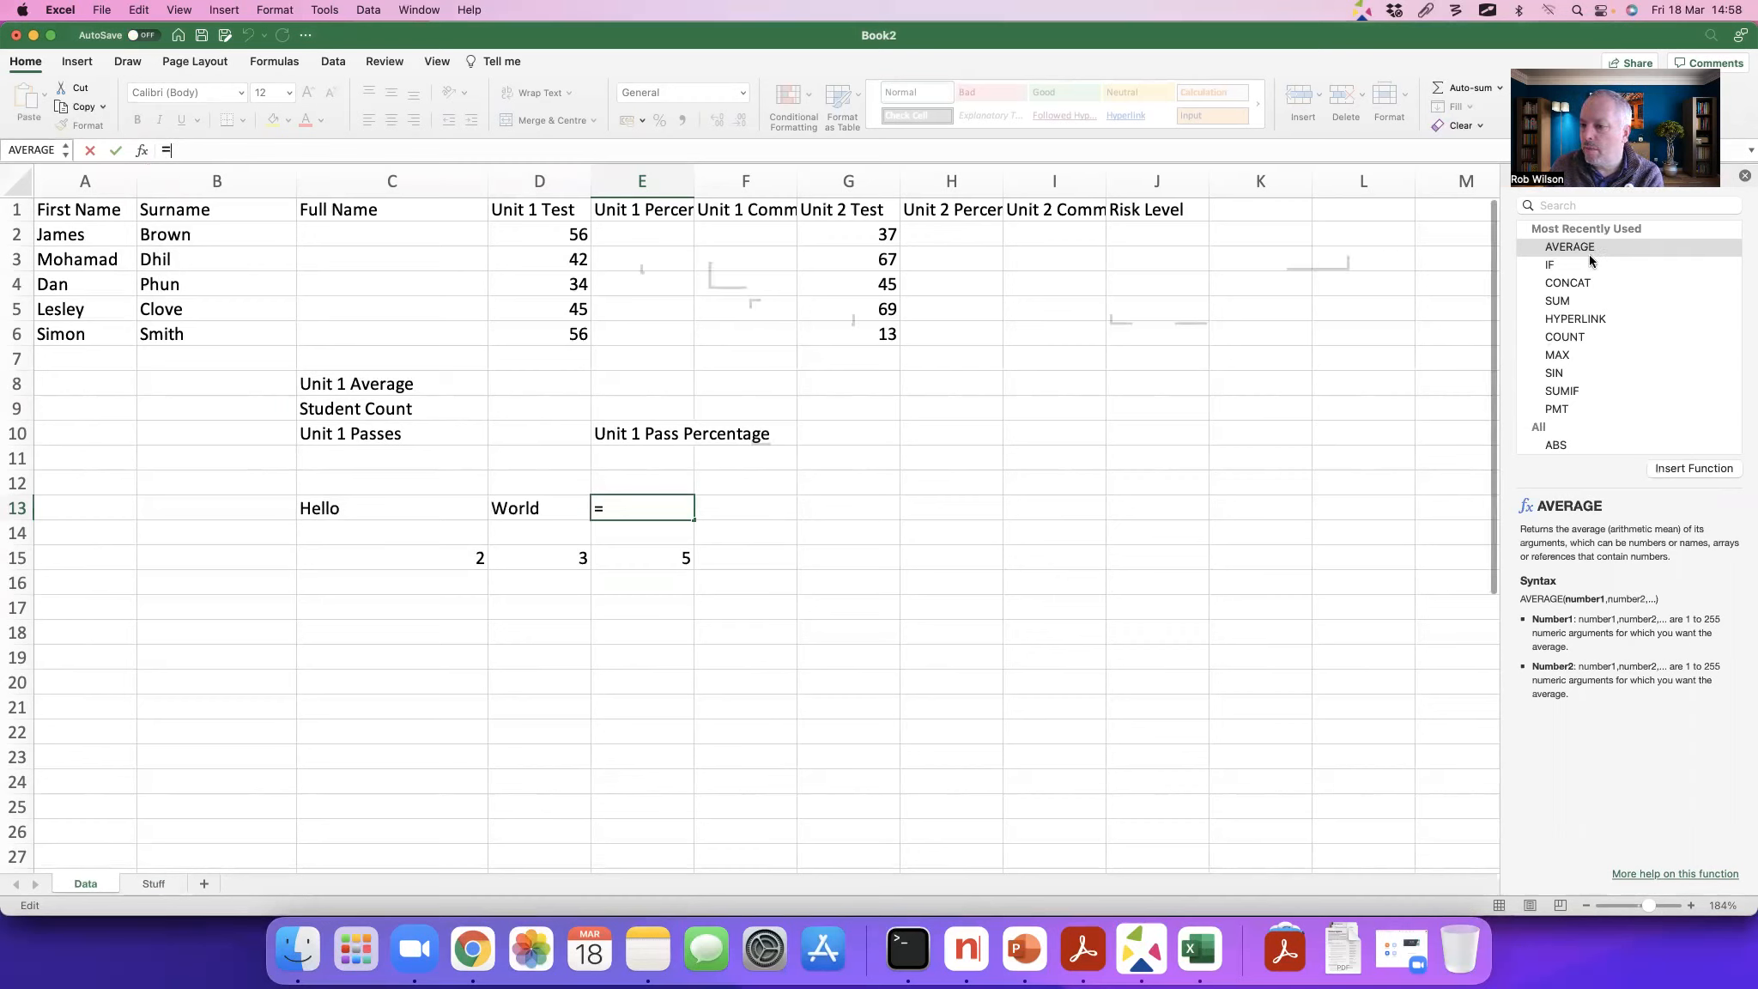
scroll(1586, 392, down, 10)
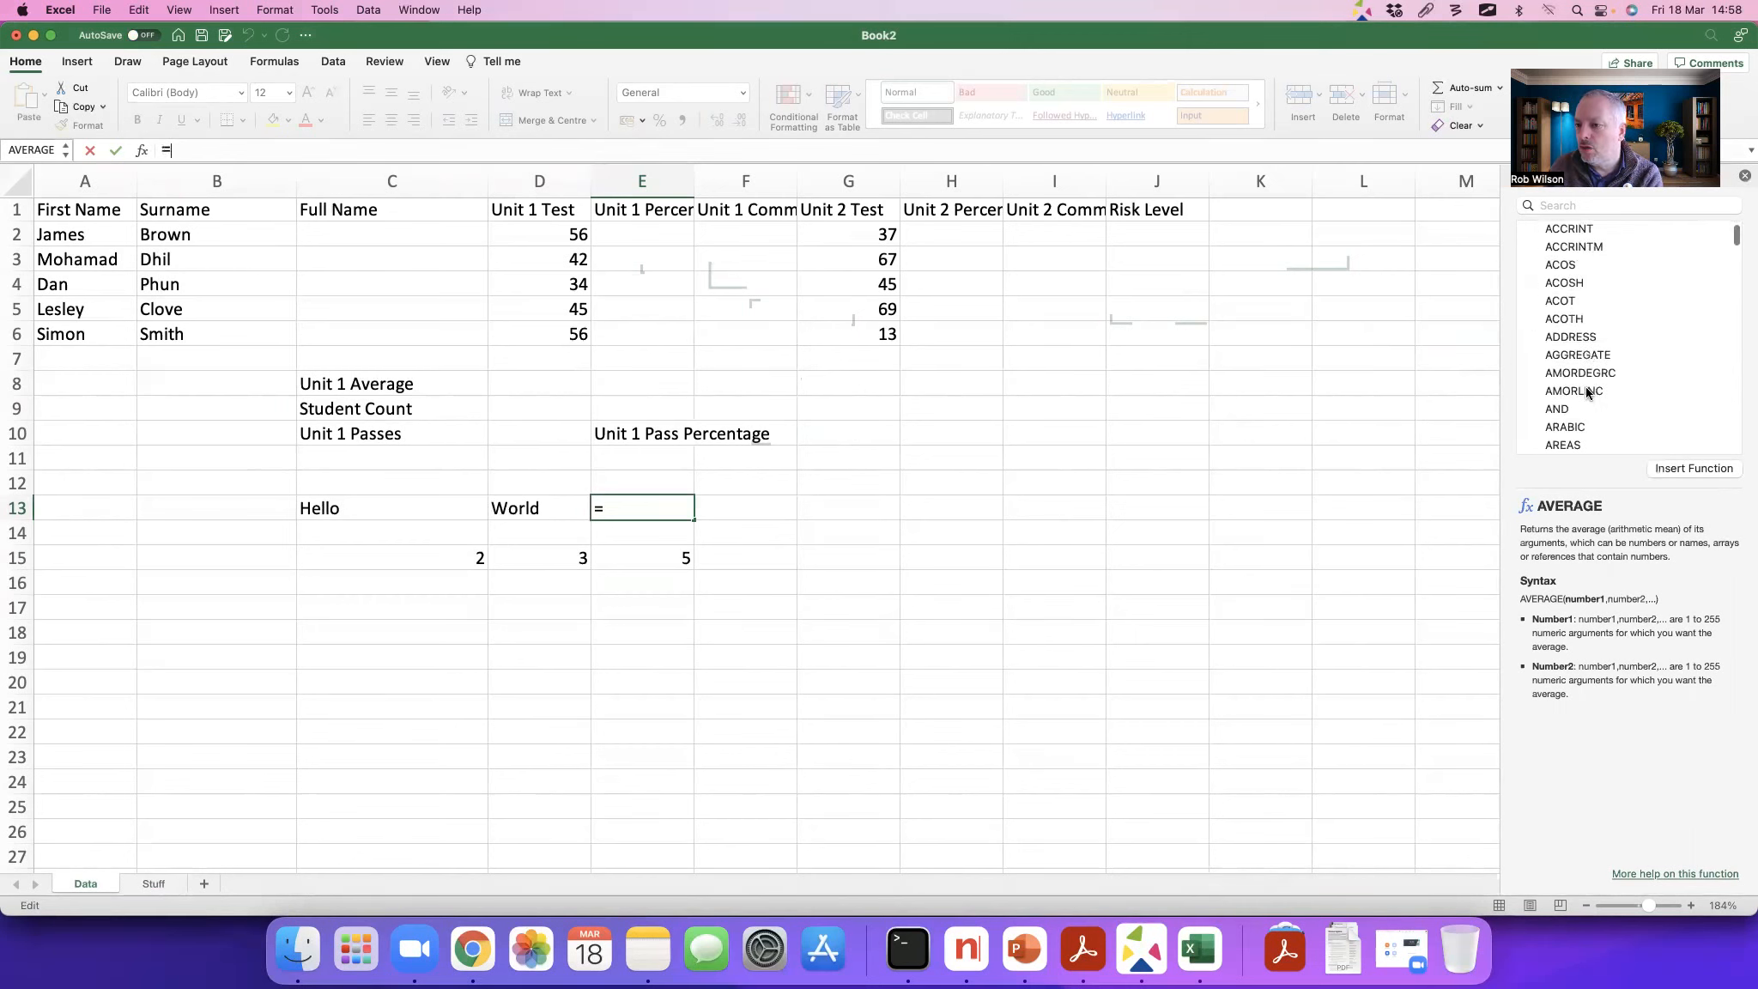
scroll(1586, 392, down, 5)
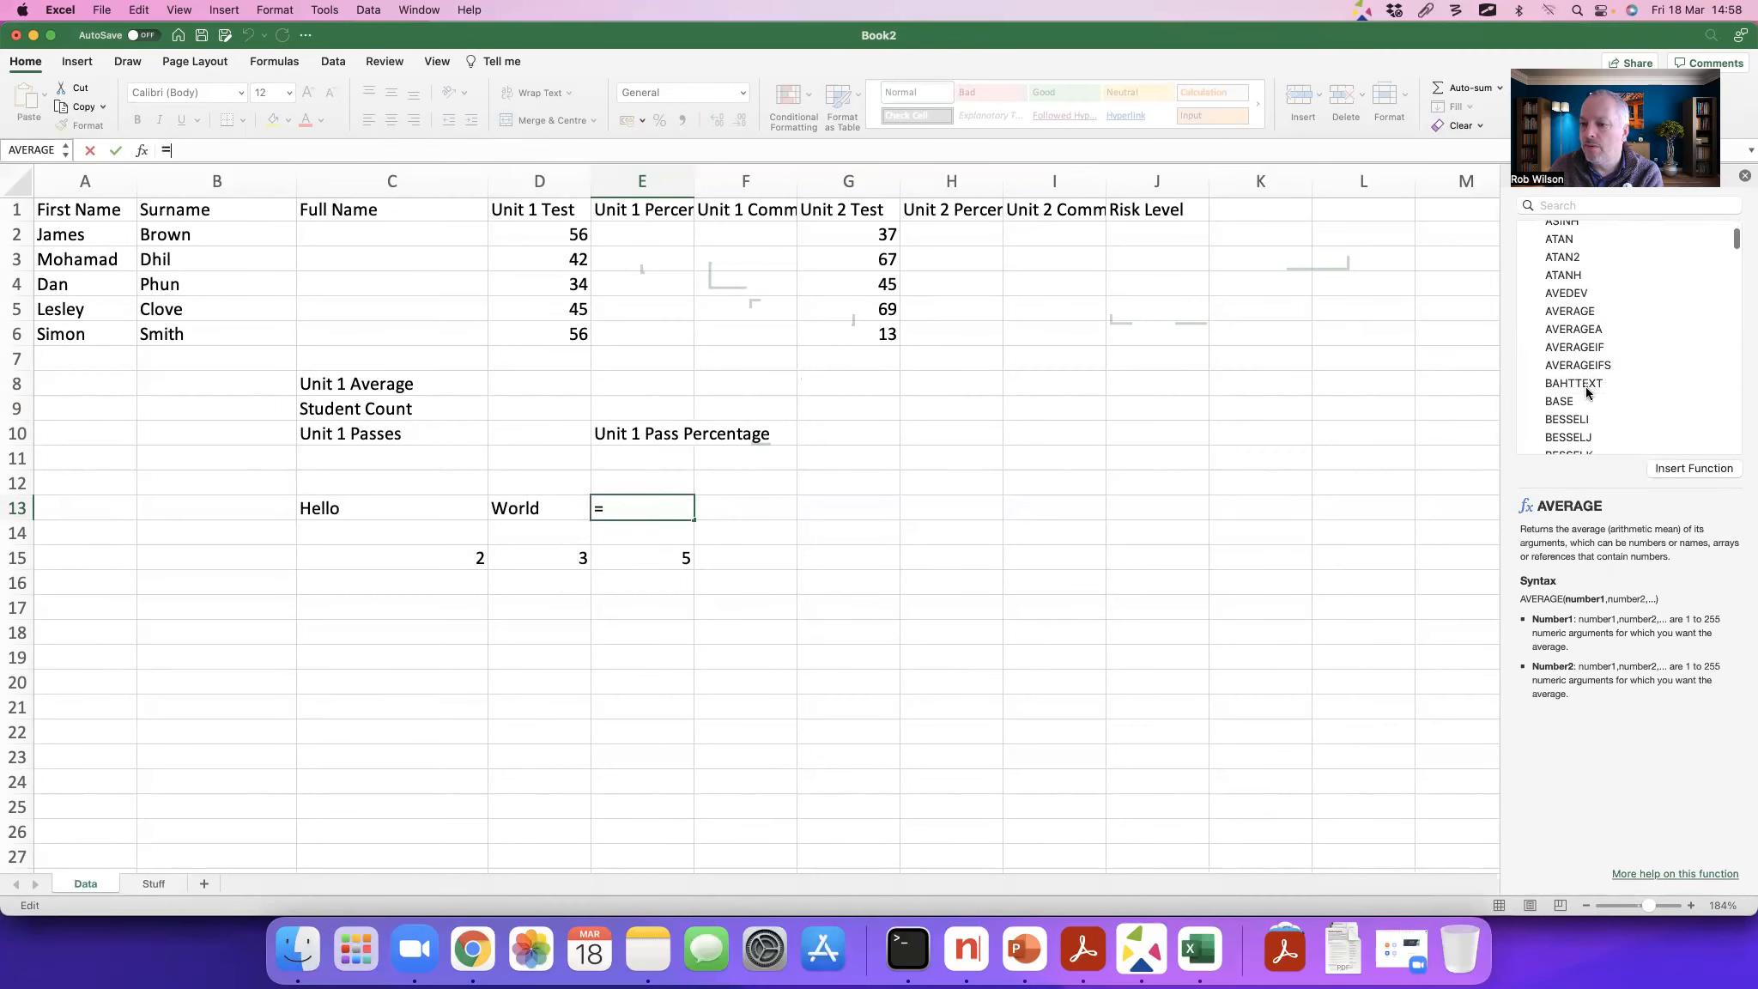
scroll(1586, 392, down, 12)
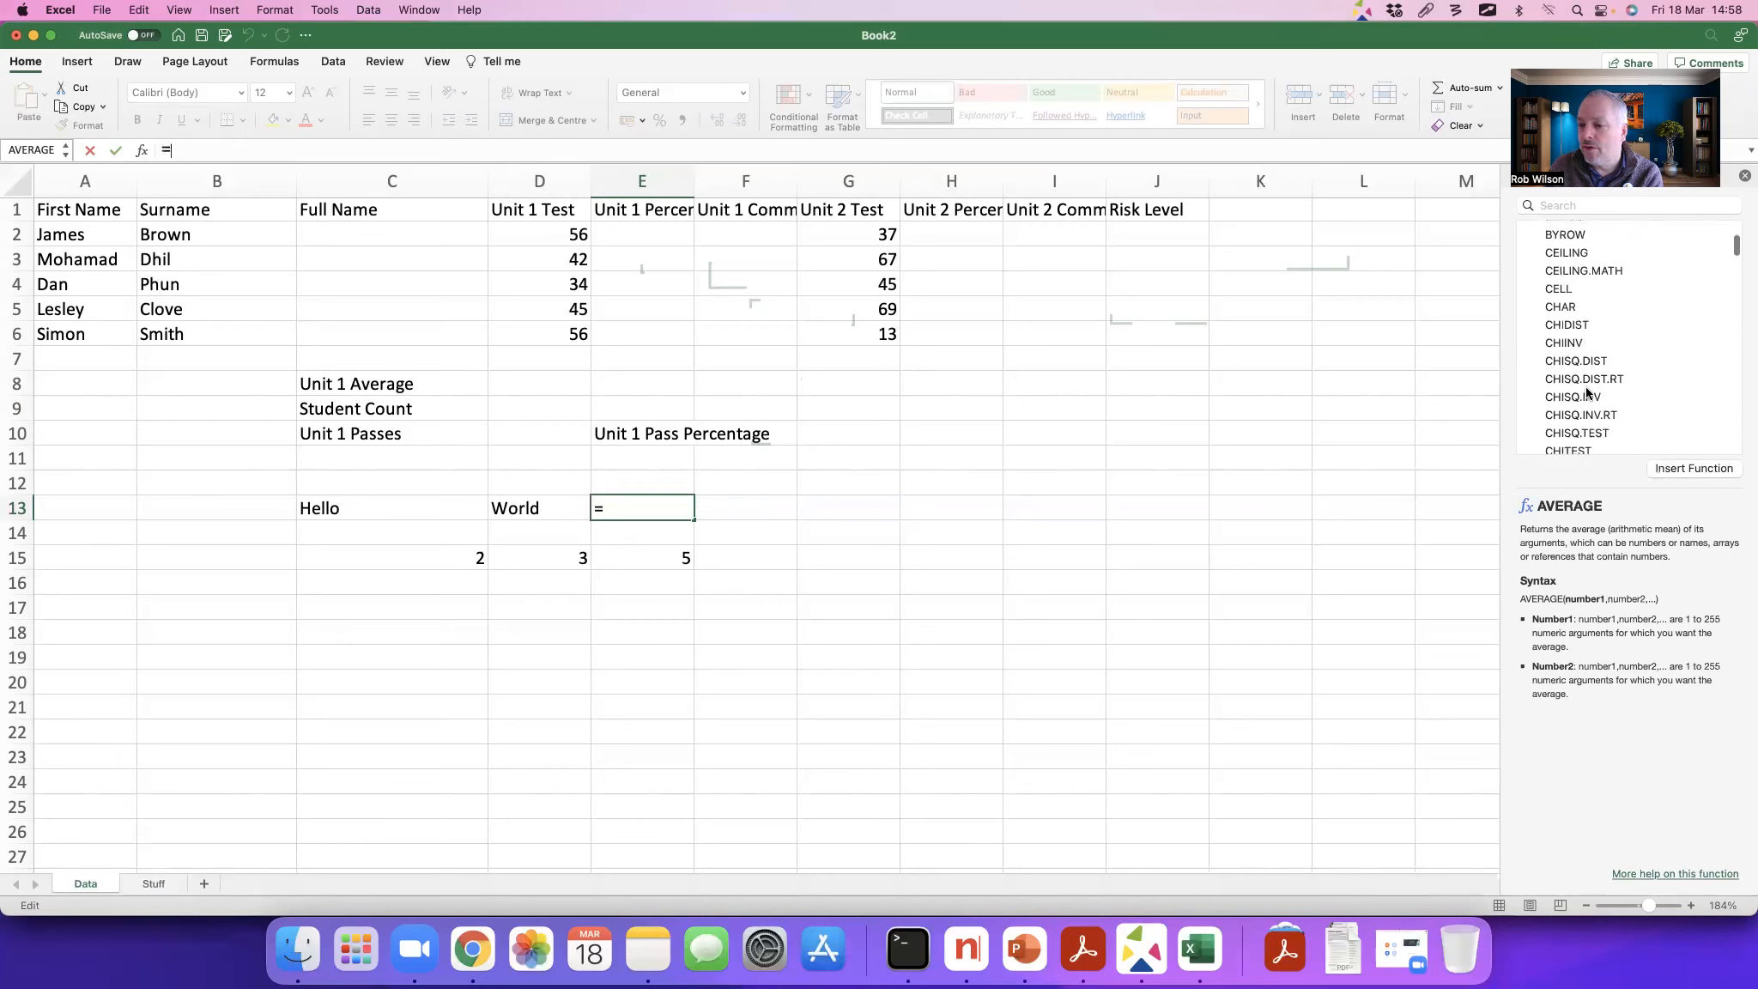
scroll(1586, 392, up, 20)
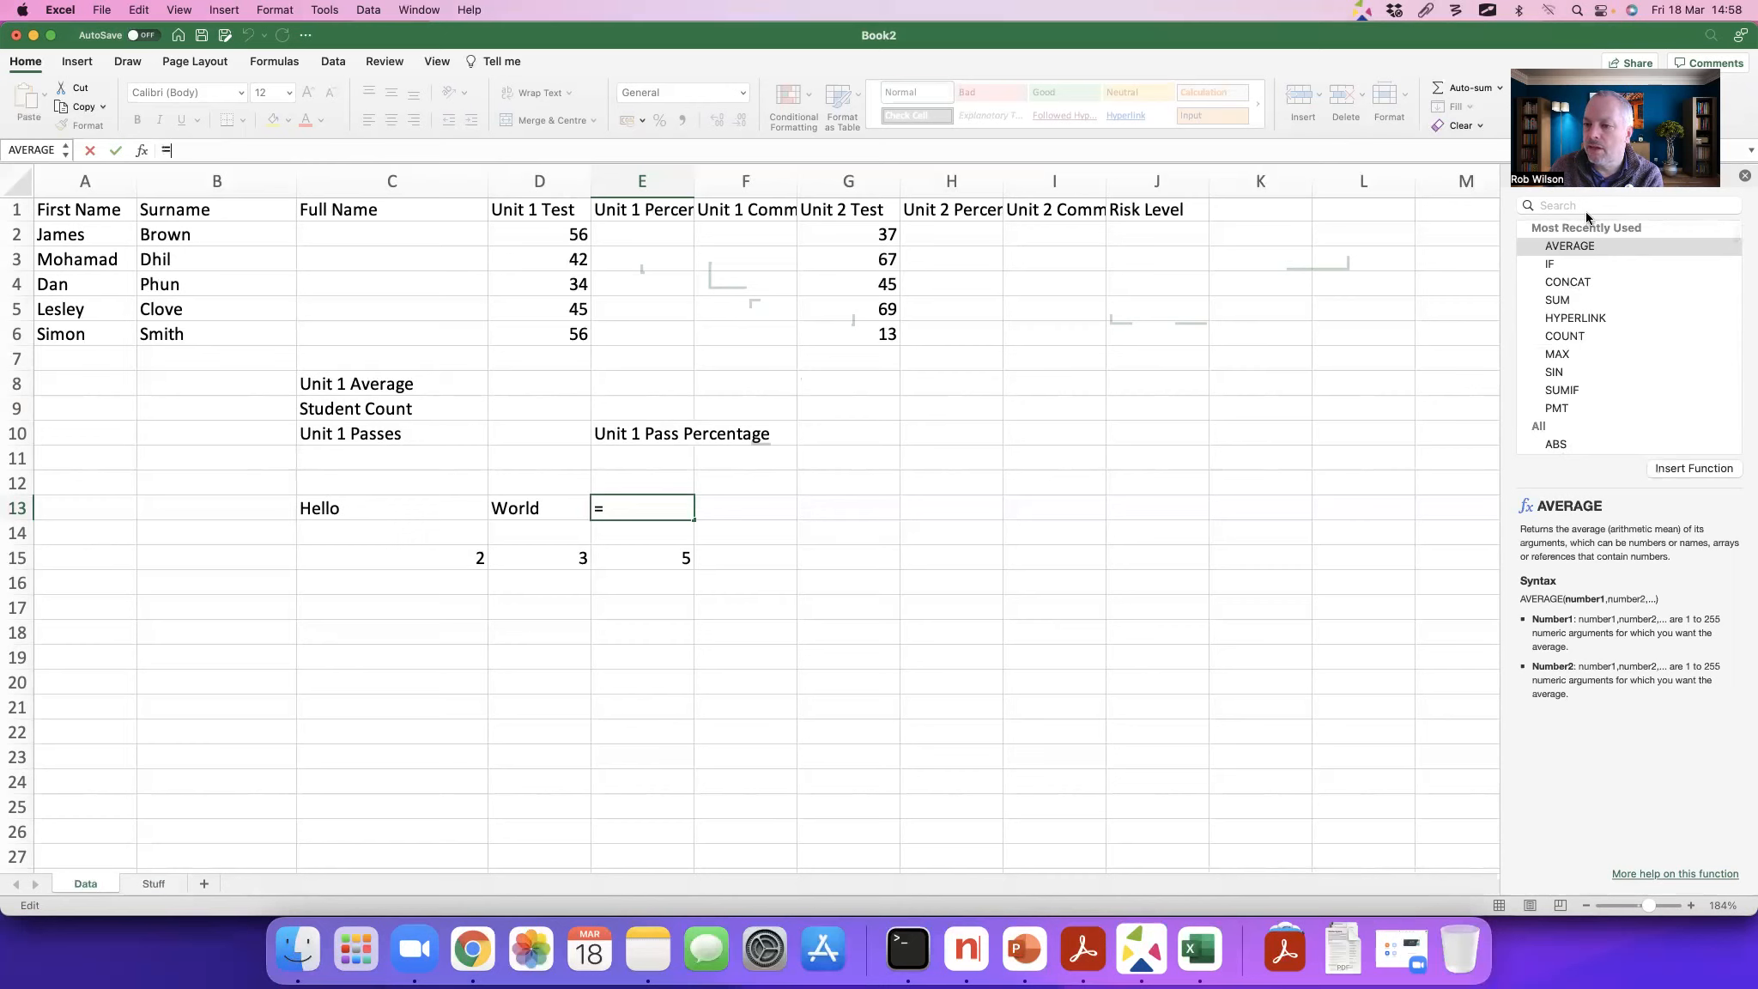
click(1577, 283)
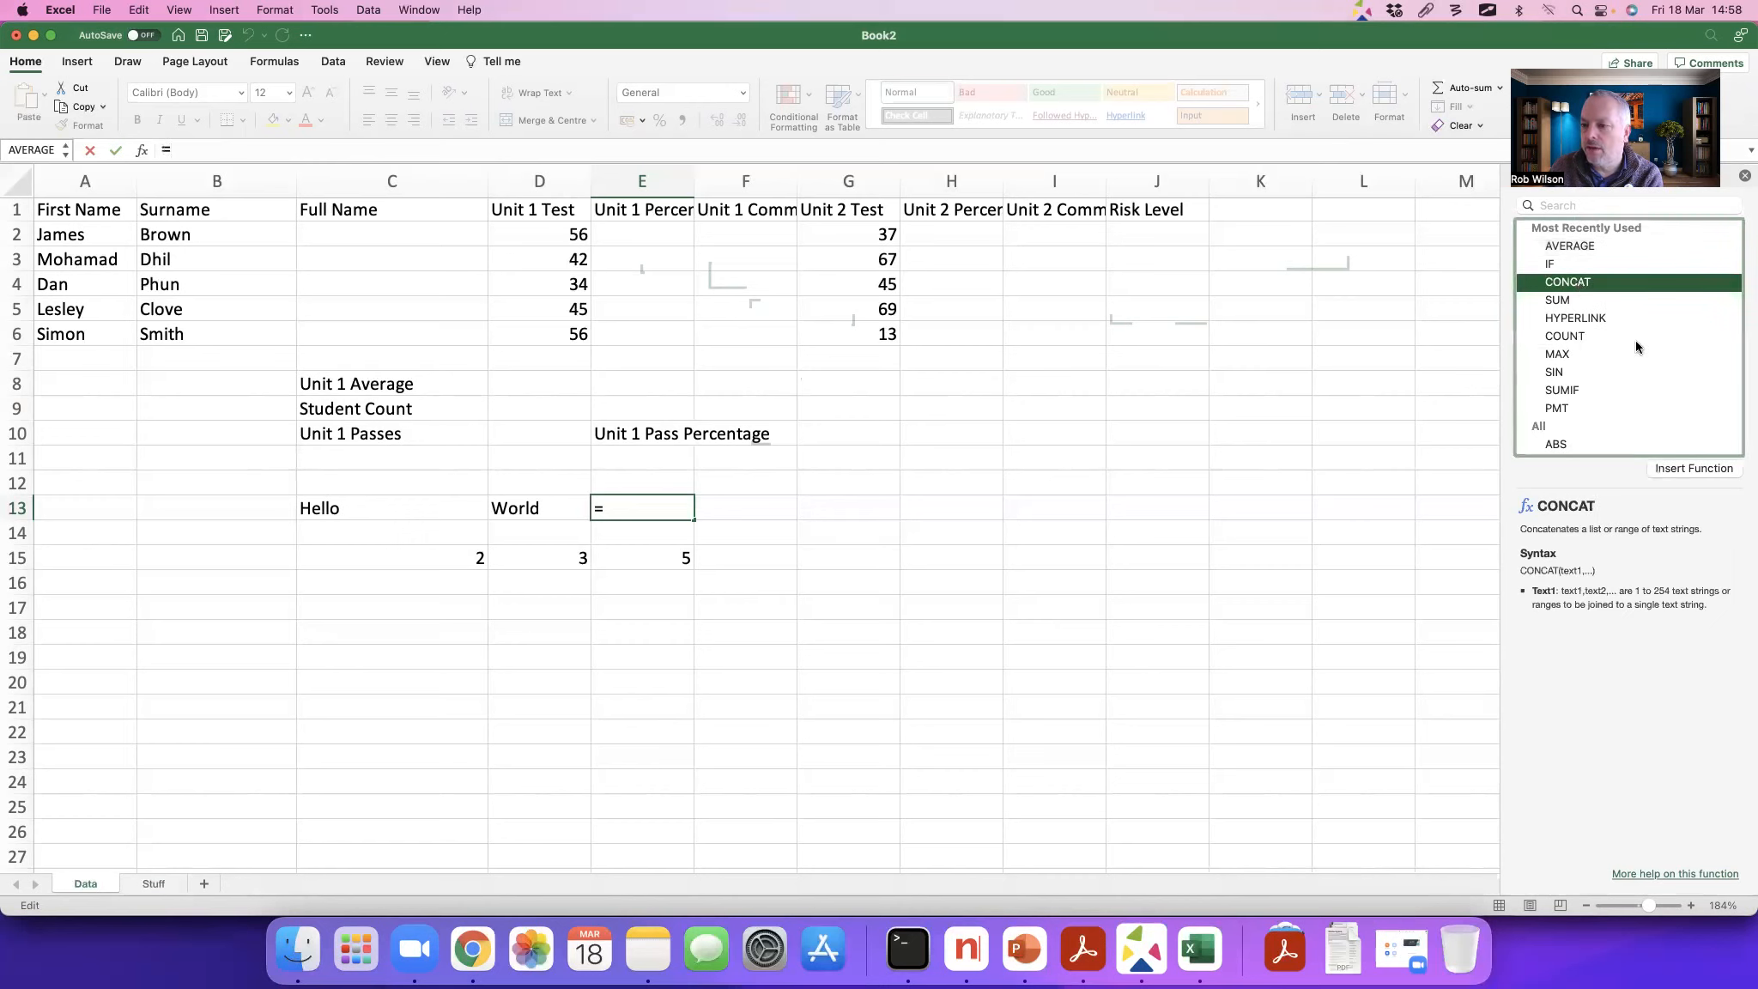
click(1683, 469)
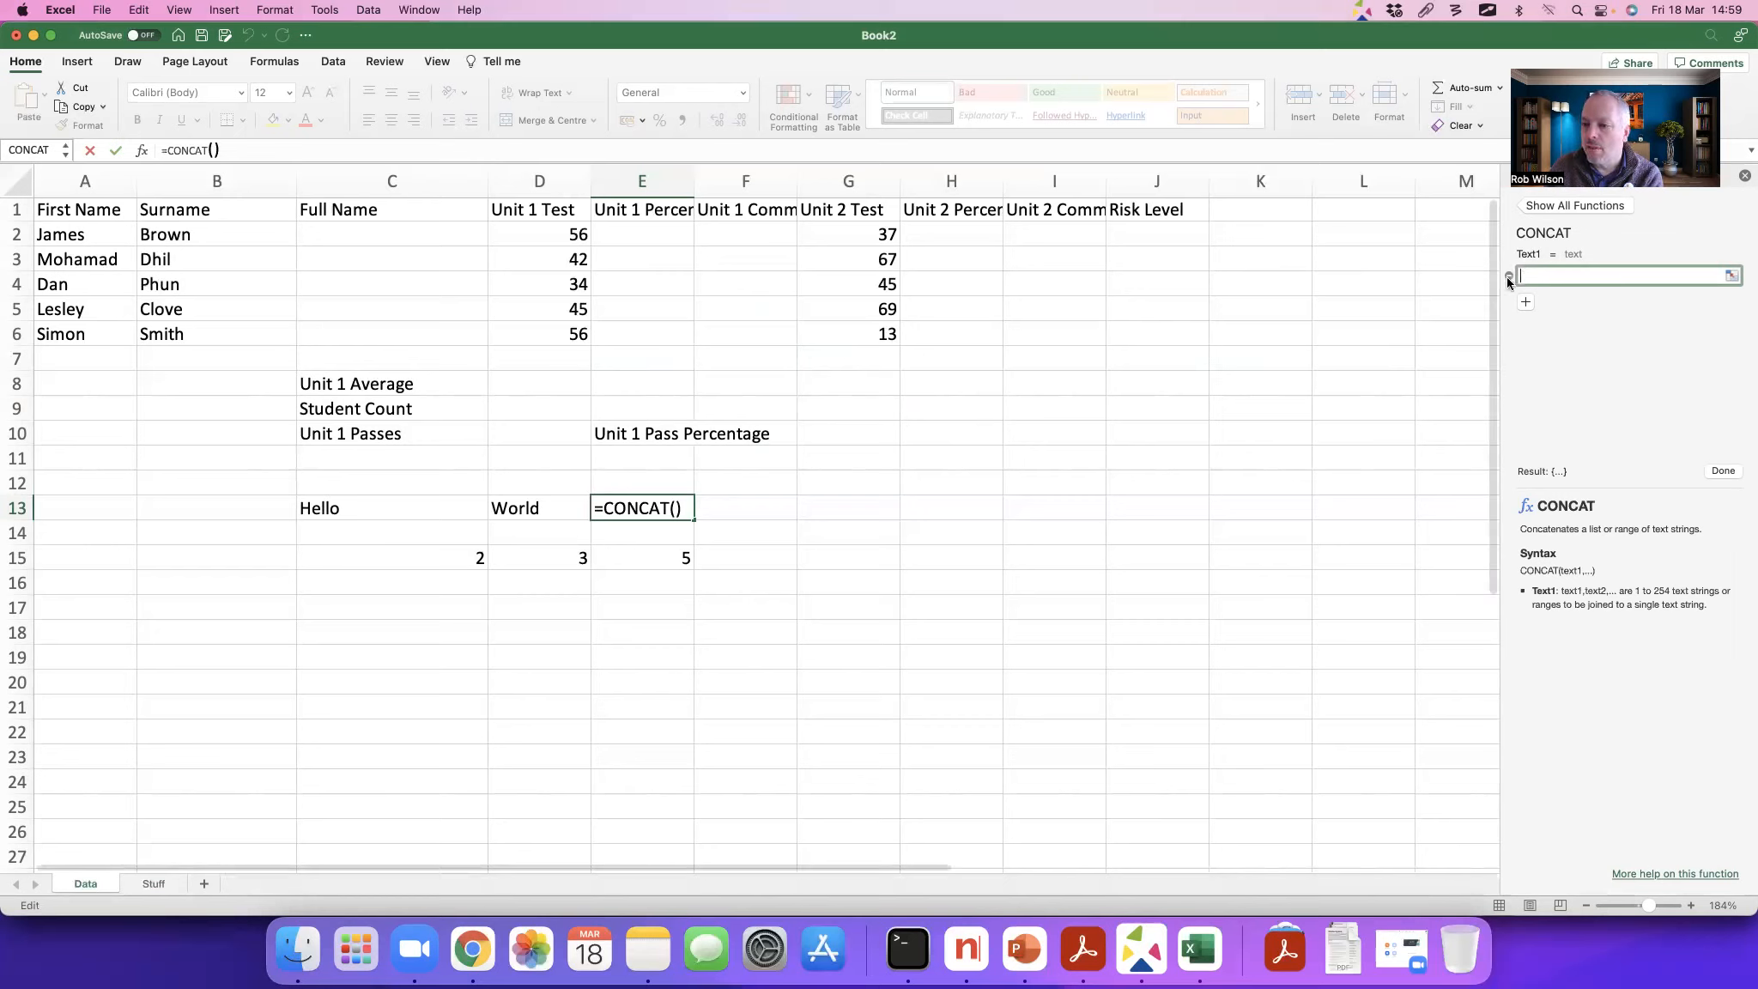
Step: Set CONCAT's first text to C13 and its second to a quoted space " ", and add a third text argument
click(388, 508)
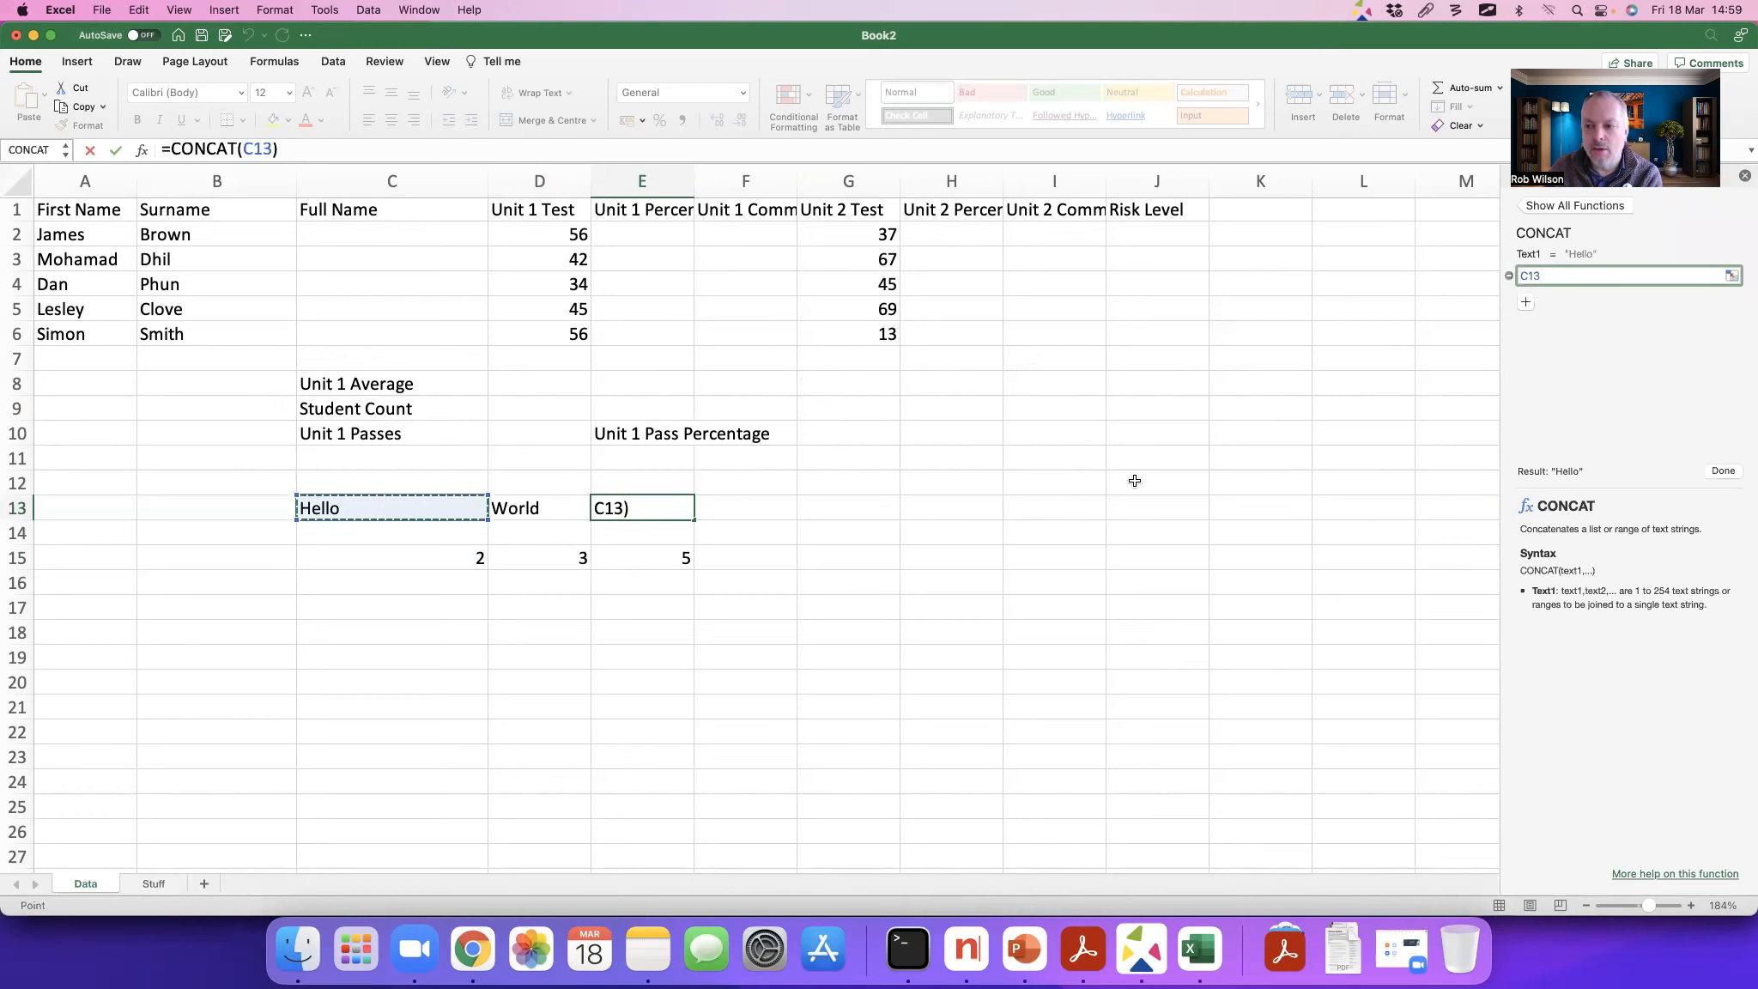
click(1526, 302)
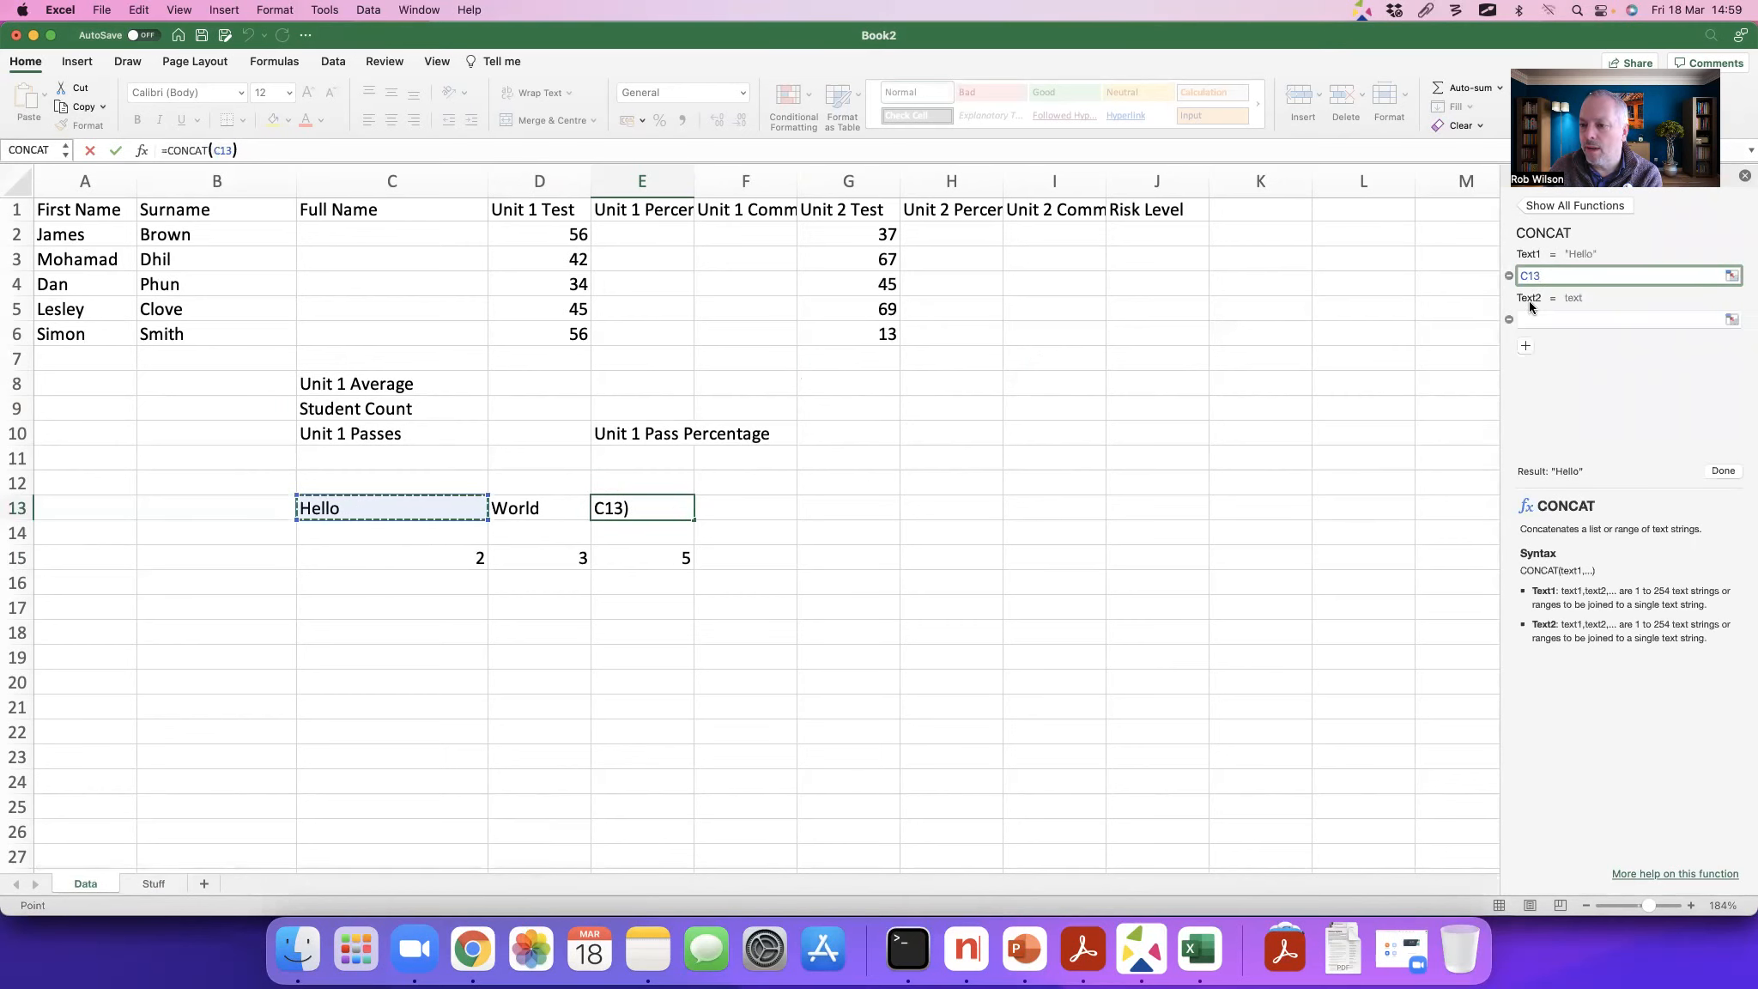
click(1538, 319)
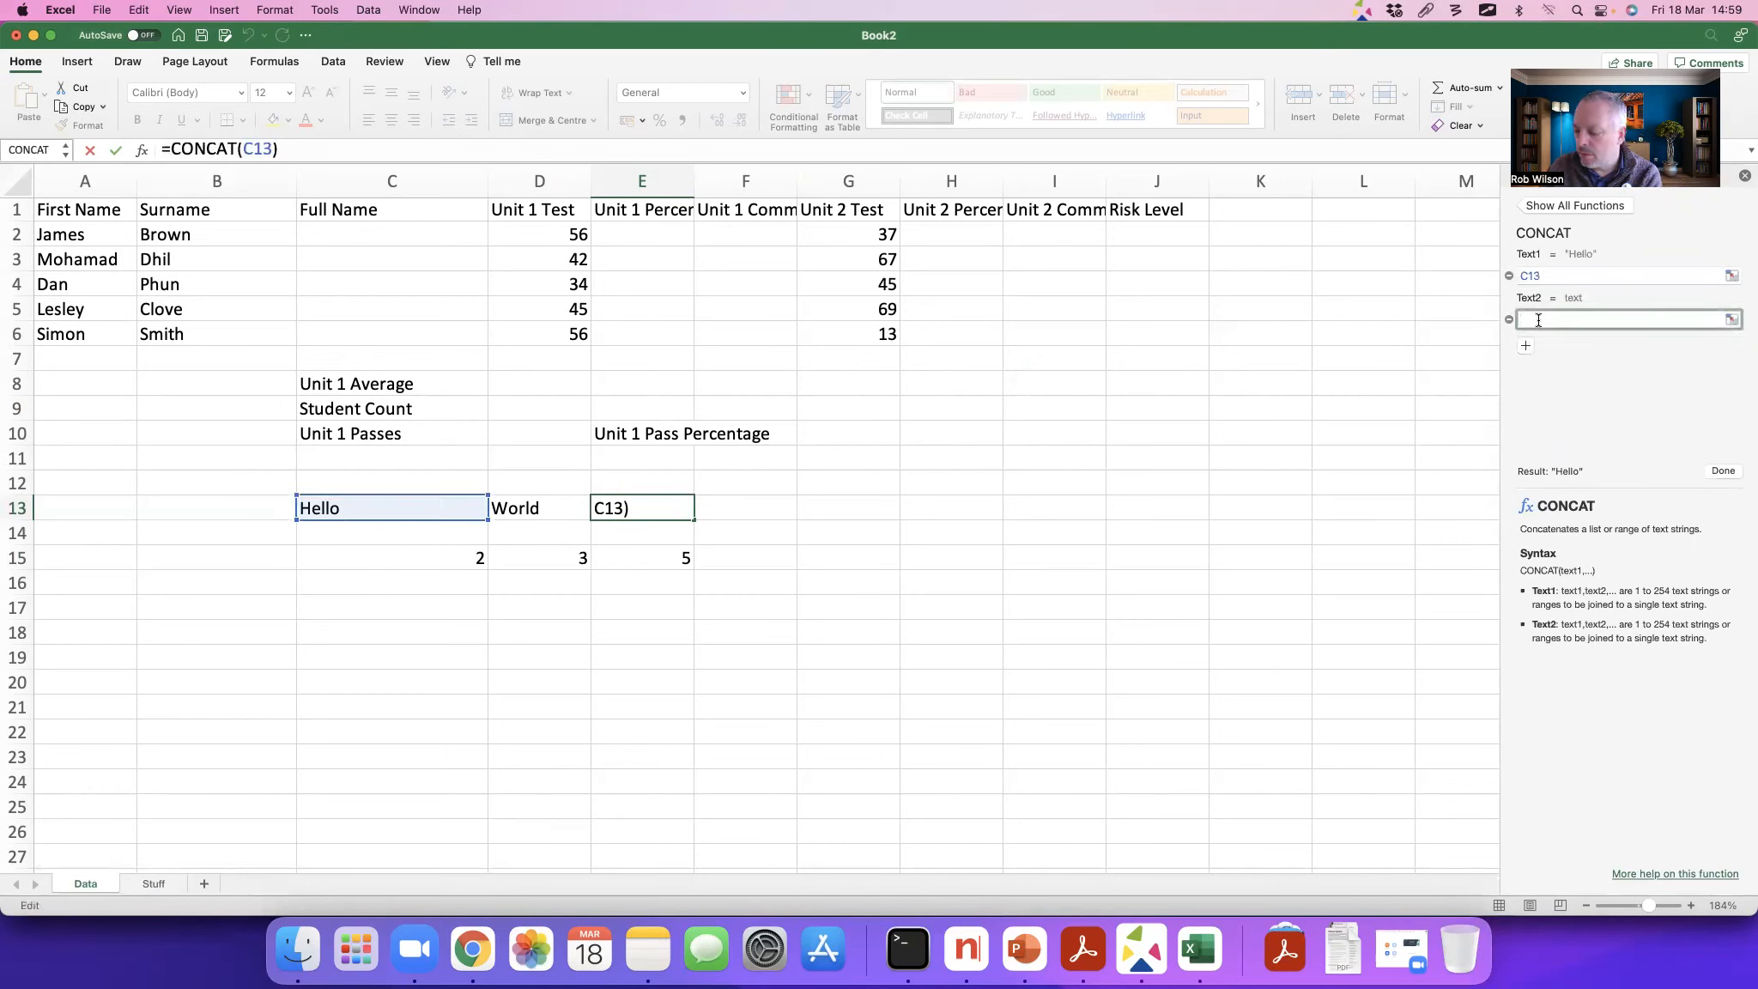
text(" ")
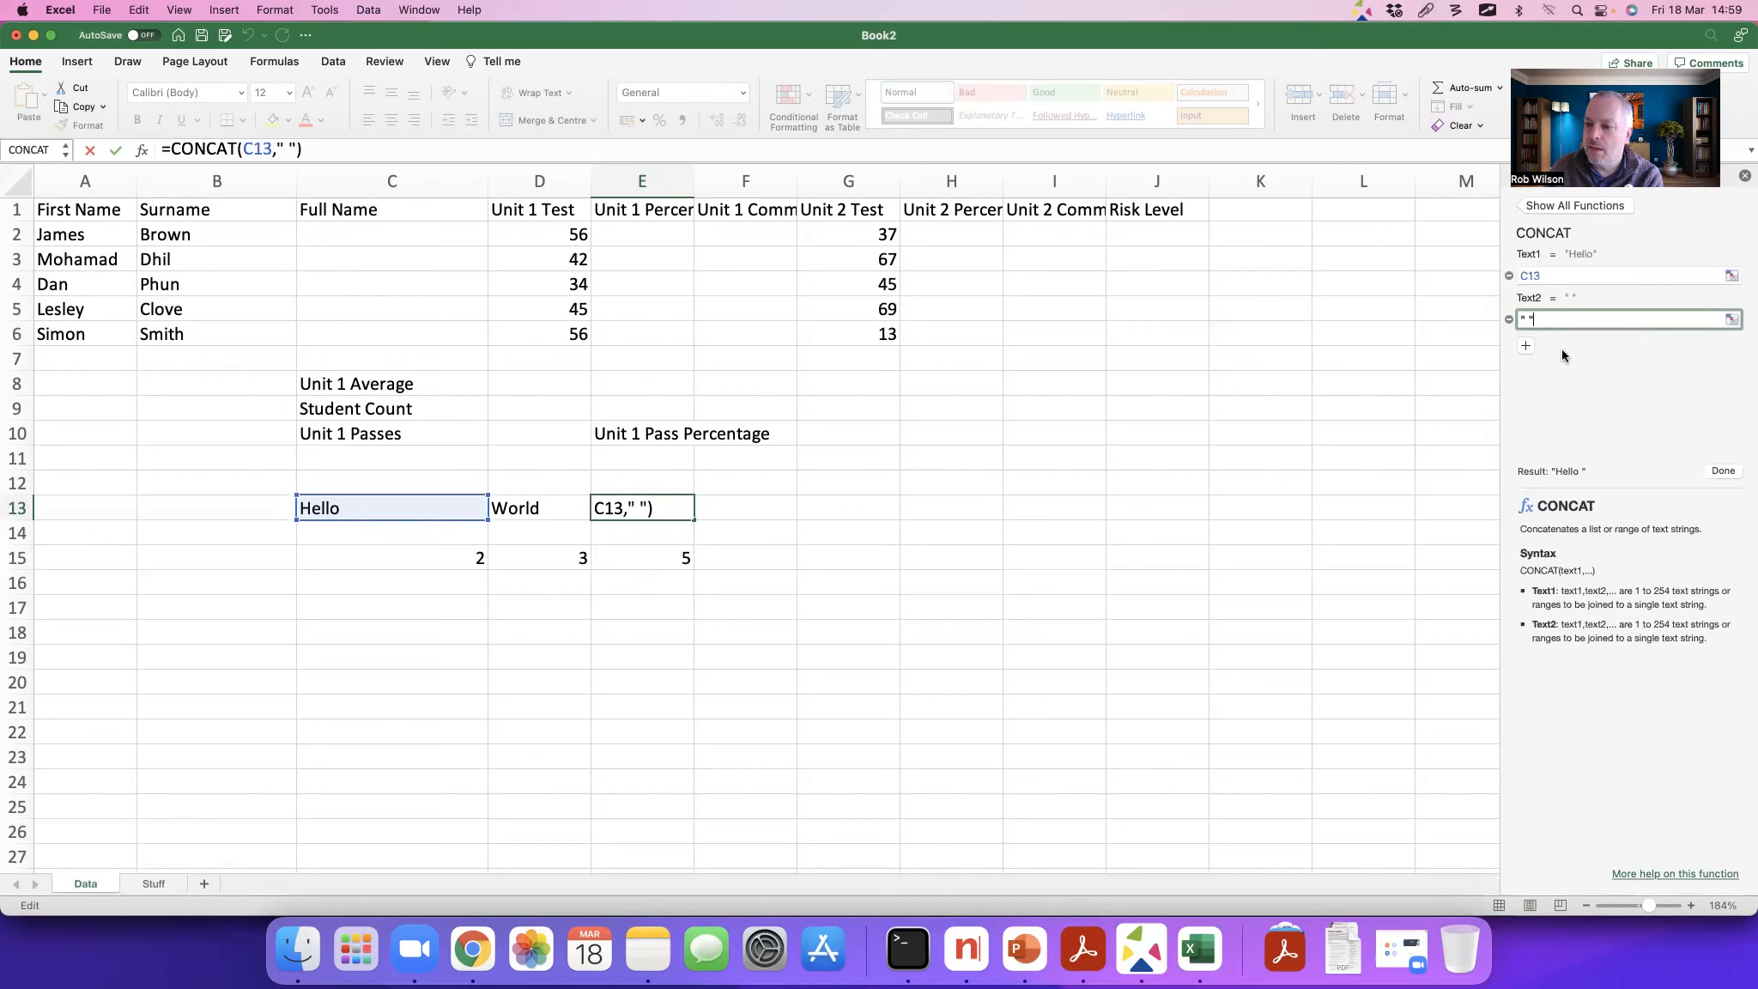
click(1525, 349)
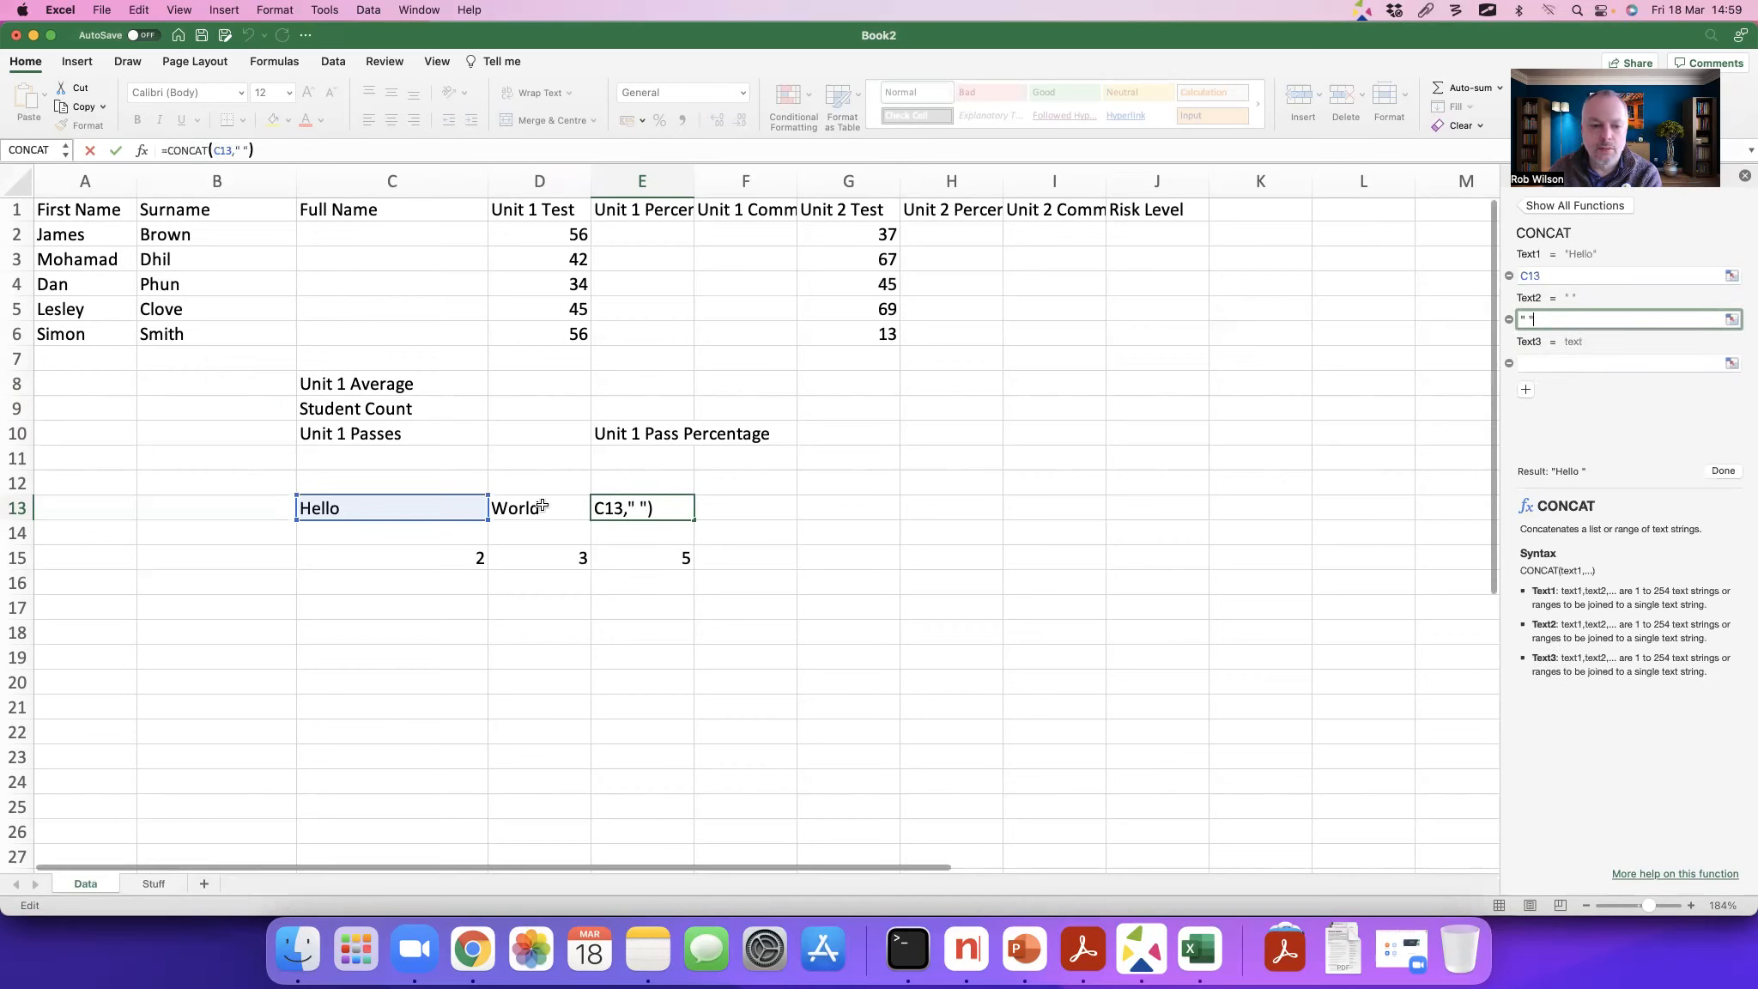
text(+)
click(542, 506)
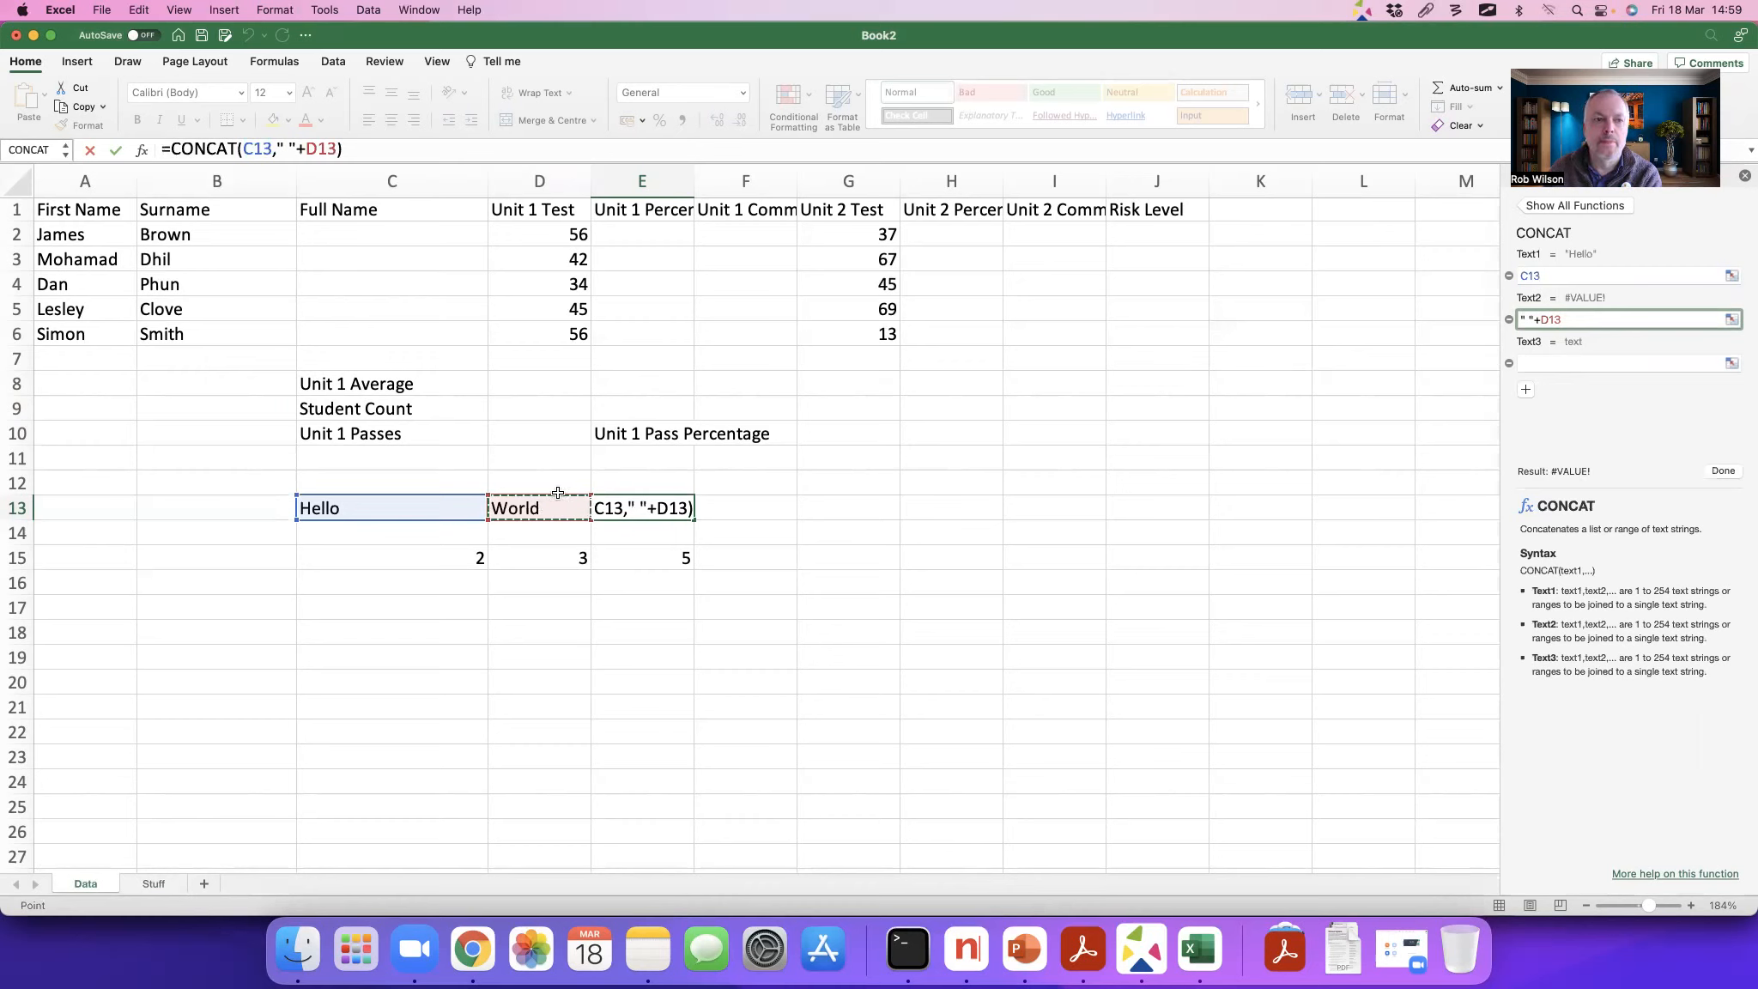
key(BackSpace)
key(BackSpace)
key(BackSpace)
key(BackSpace)
key(BackSpace)
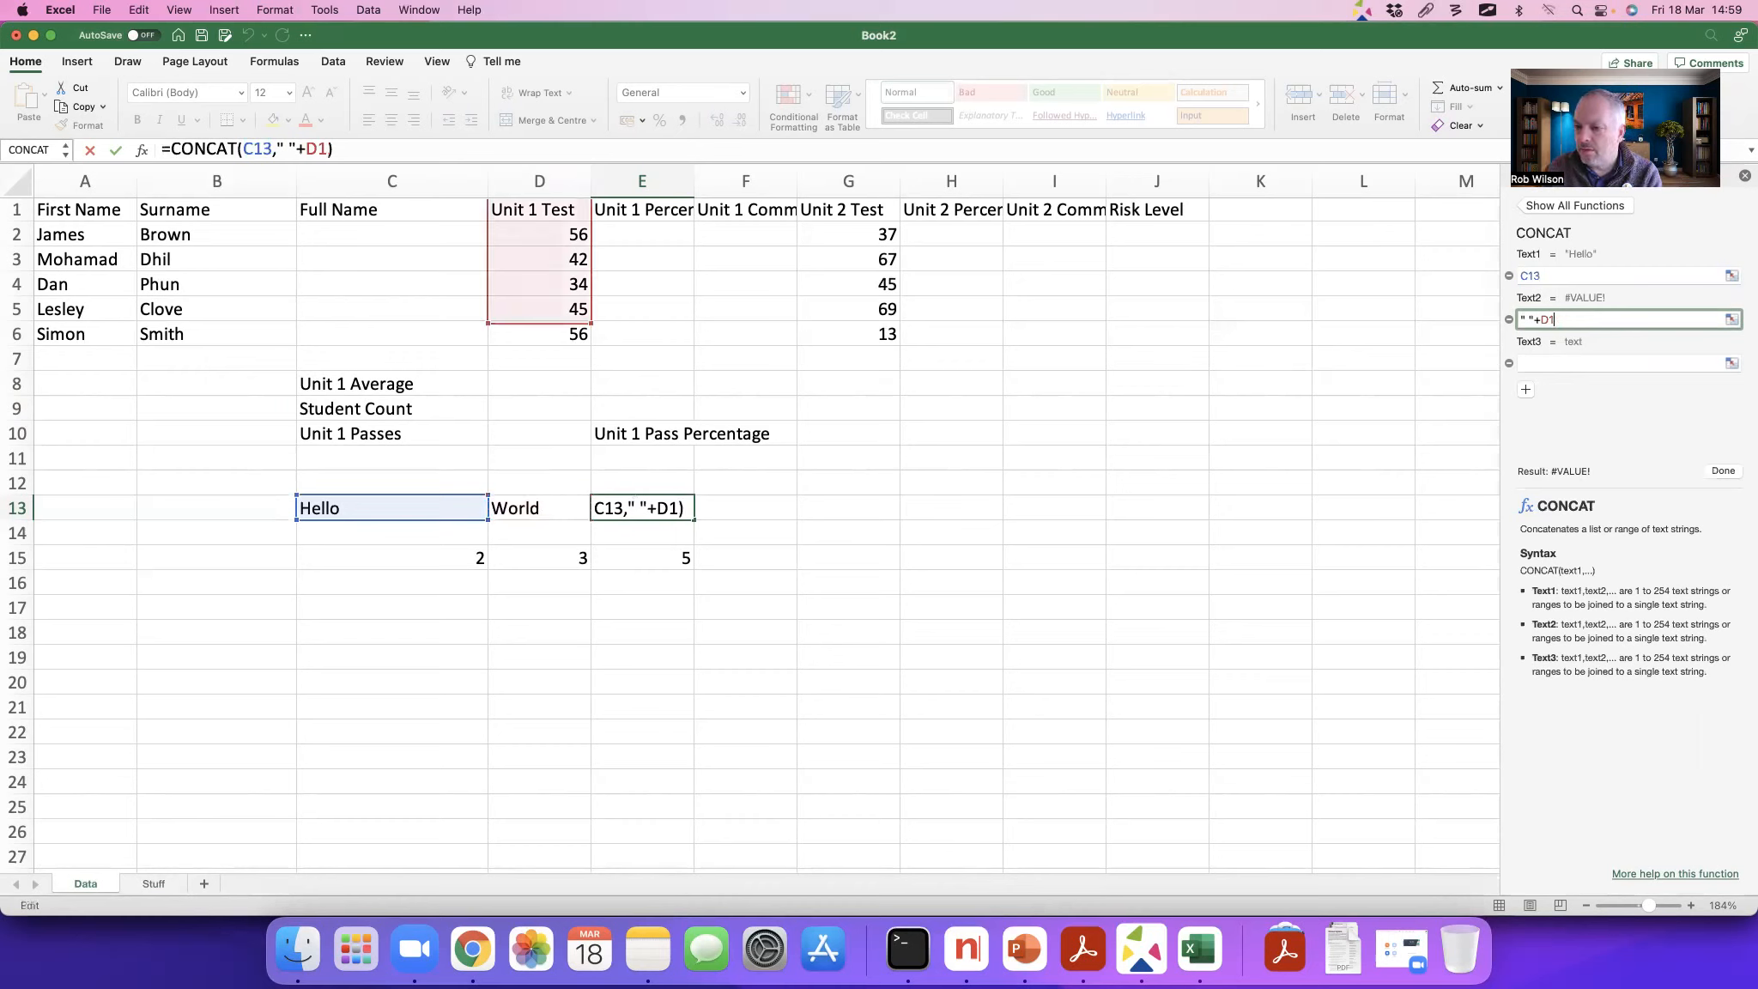
text(")
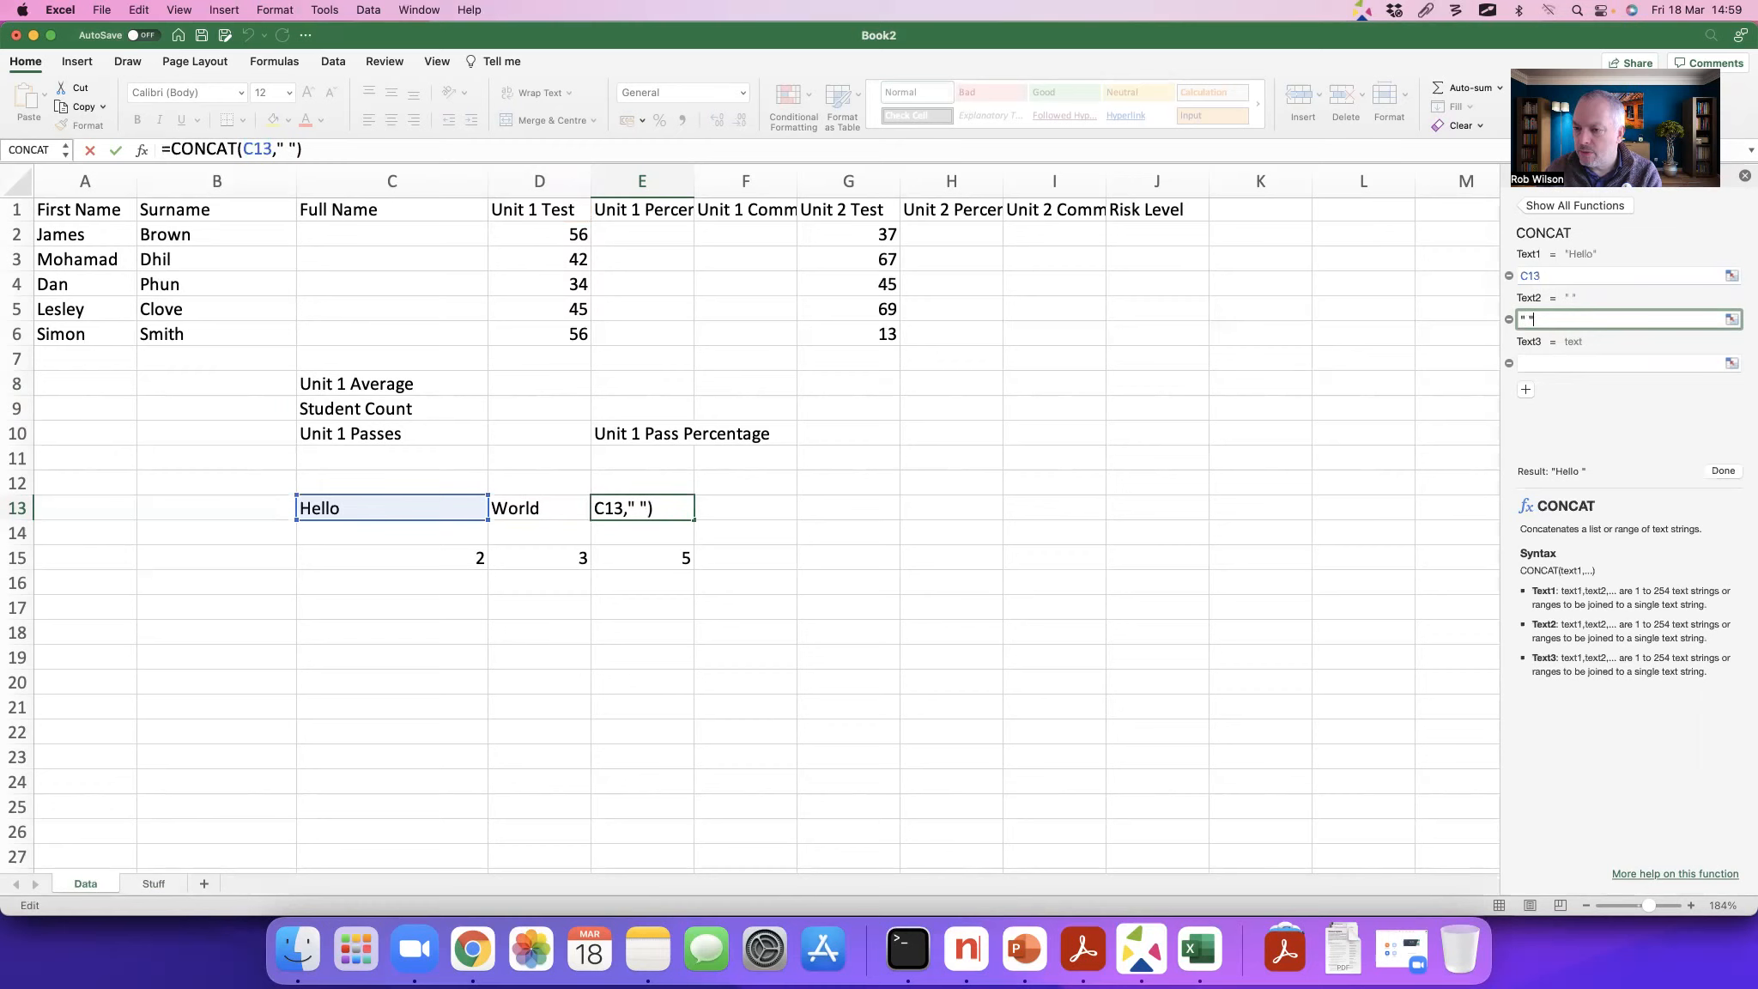
Step: Use D13 as CONCAT's third text and complete the formula in E13
click(1567, 365)
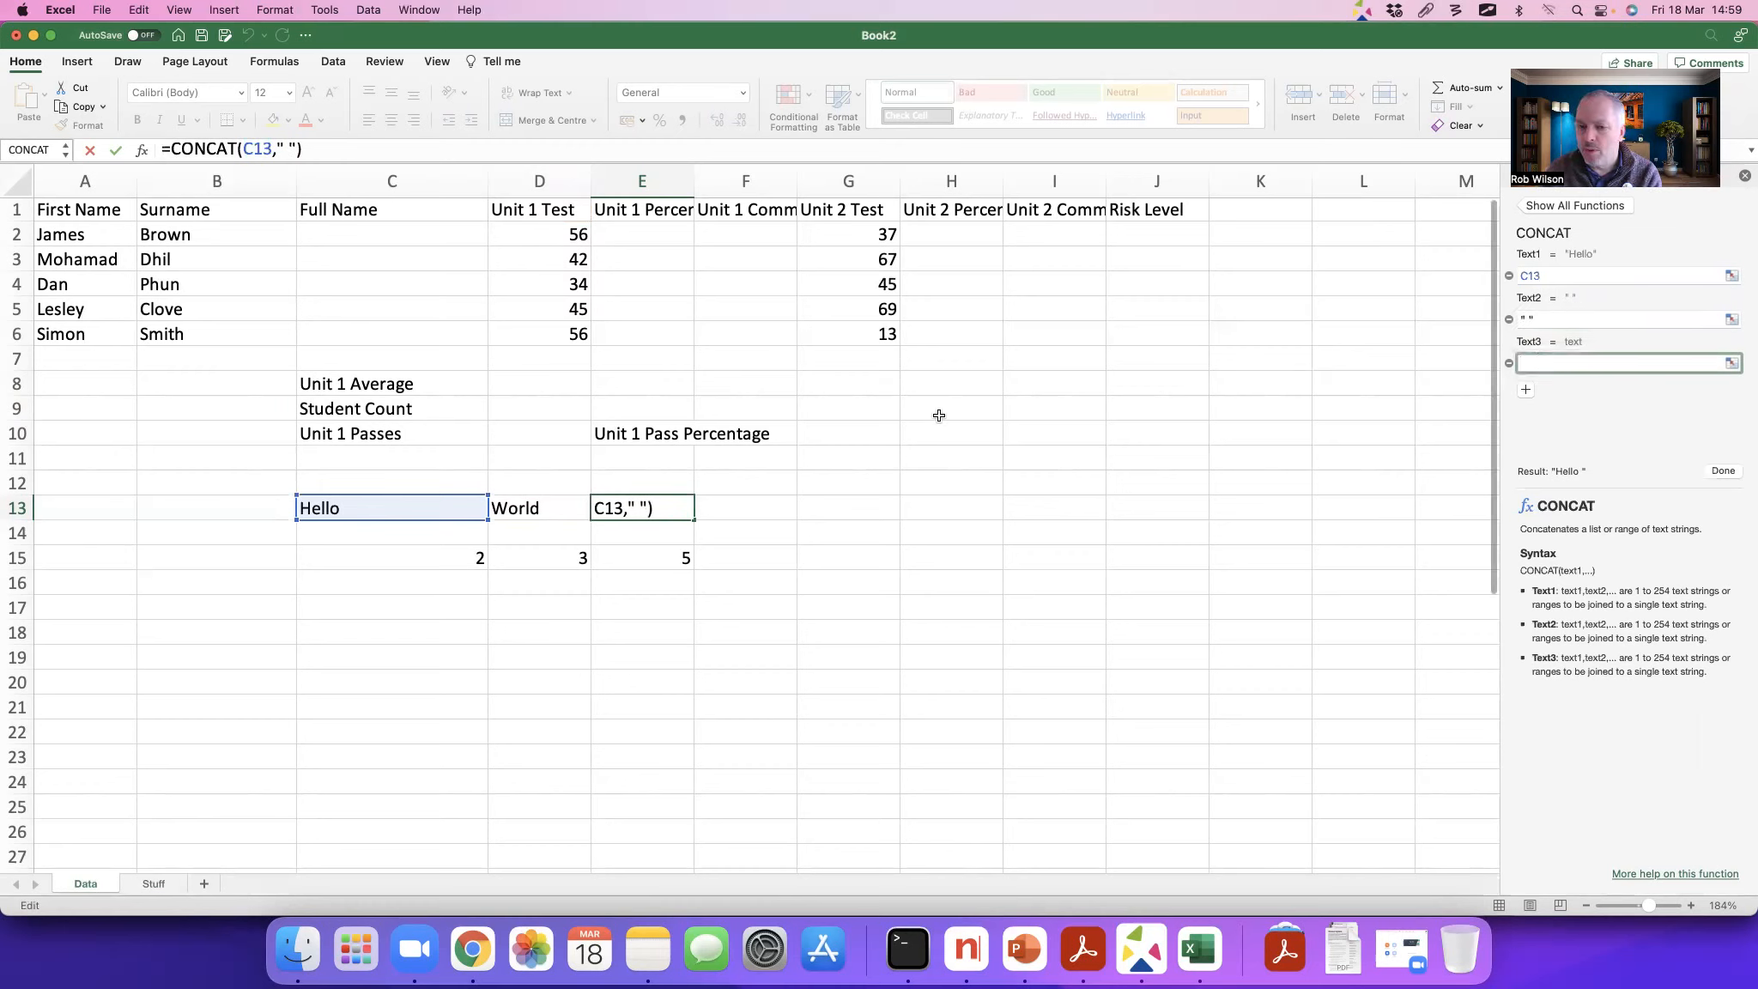
click(532, 508)
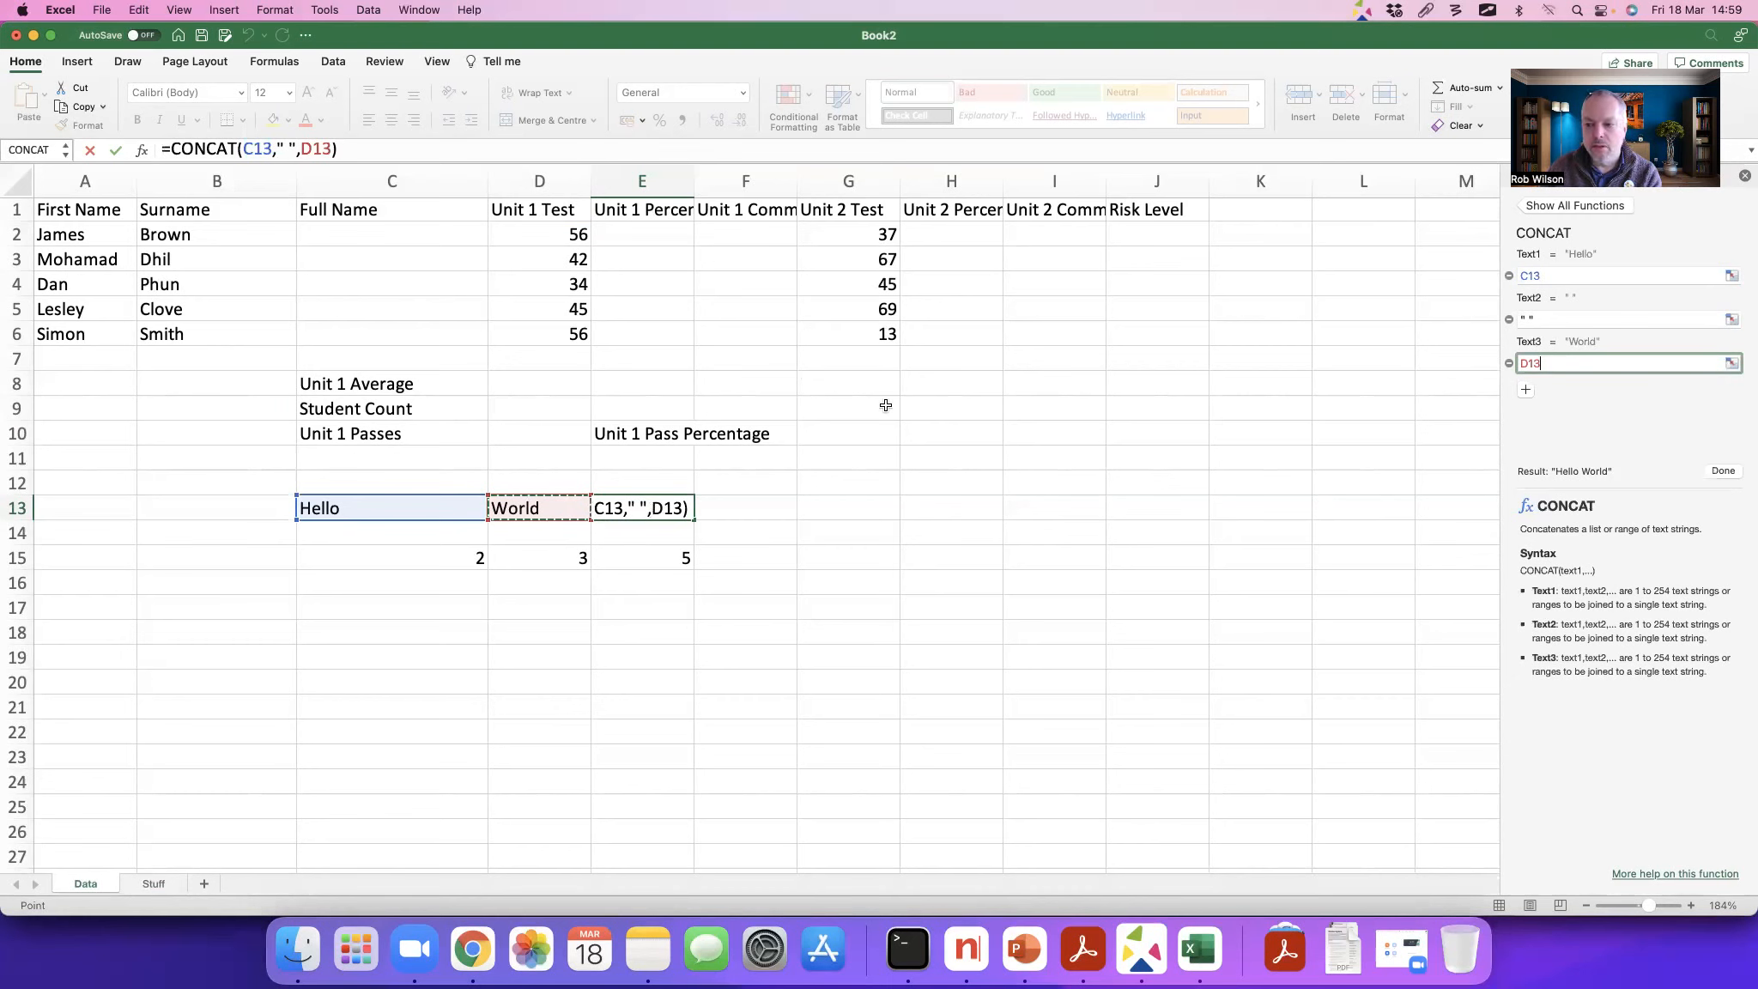
click(1723, 472)
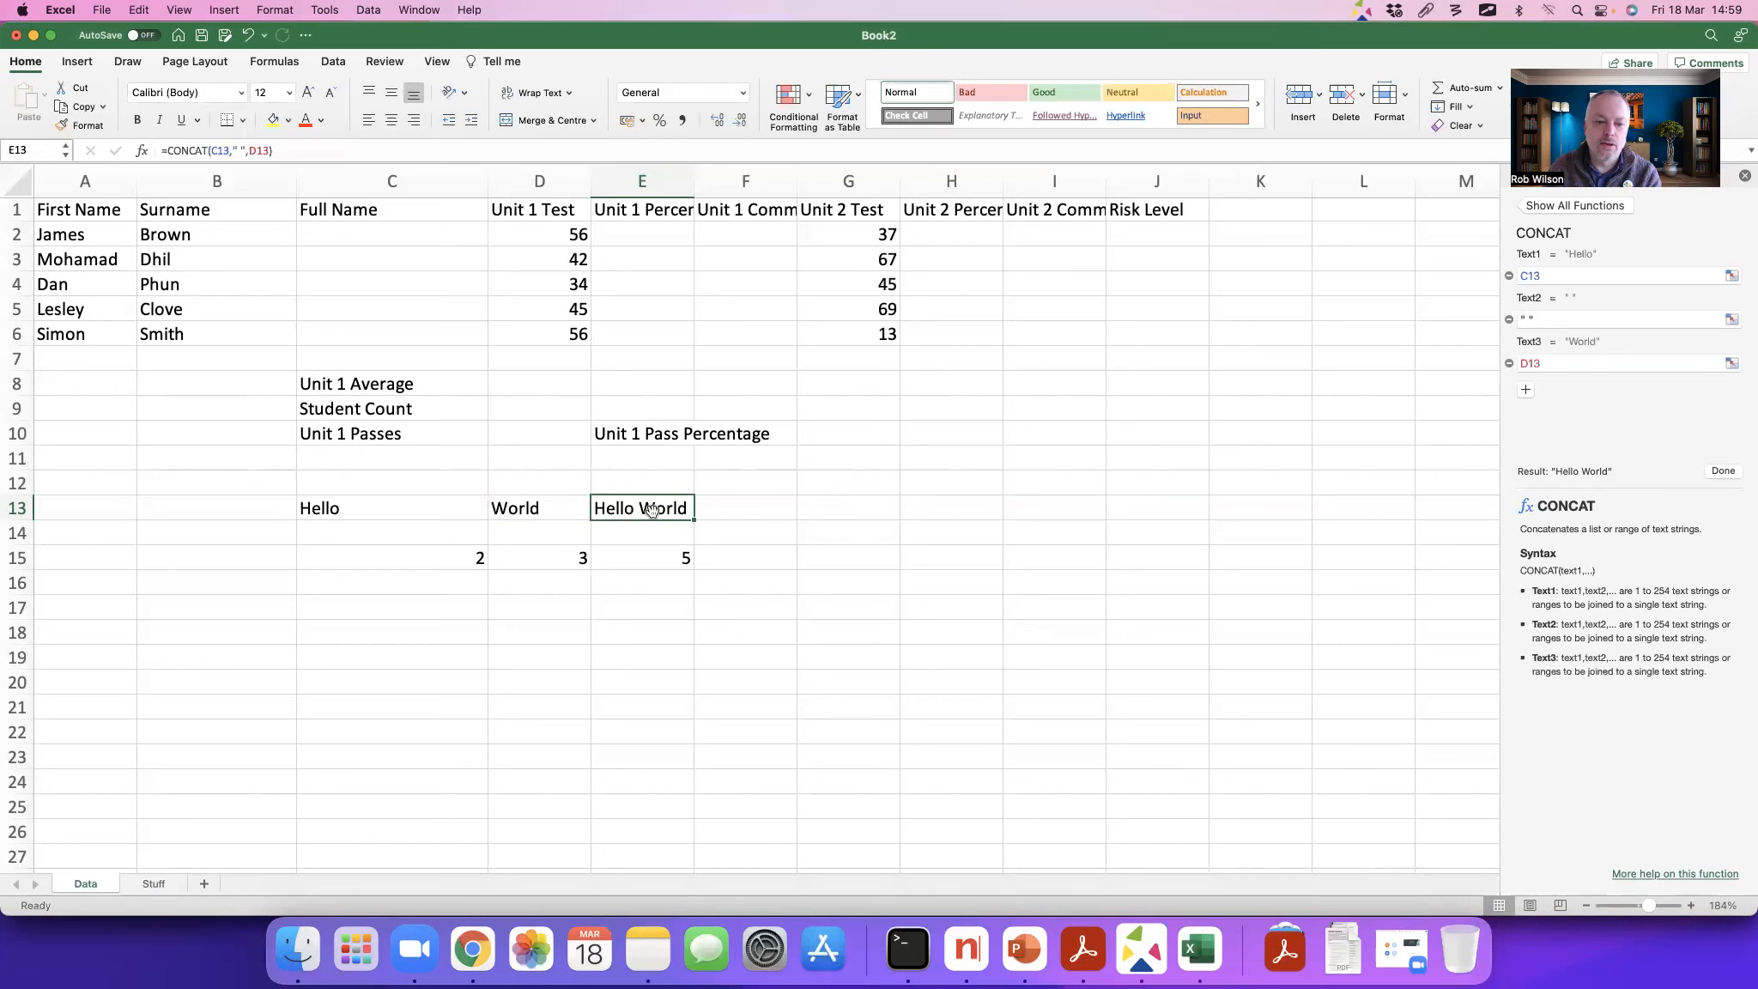
Step: Replace the whole formula in E13 by writing it out by hand as =concat(C13," ",D13
click(295, 150)
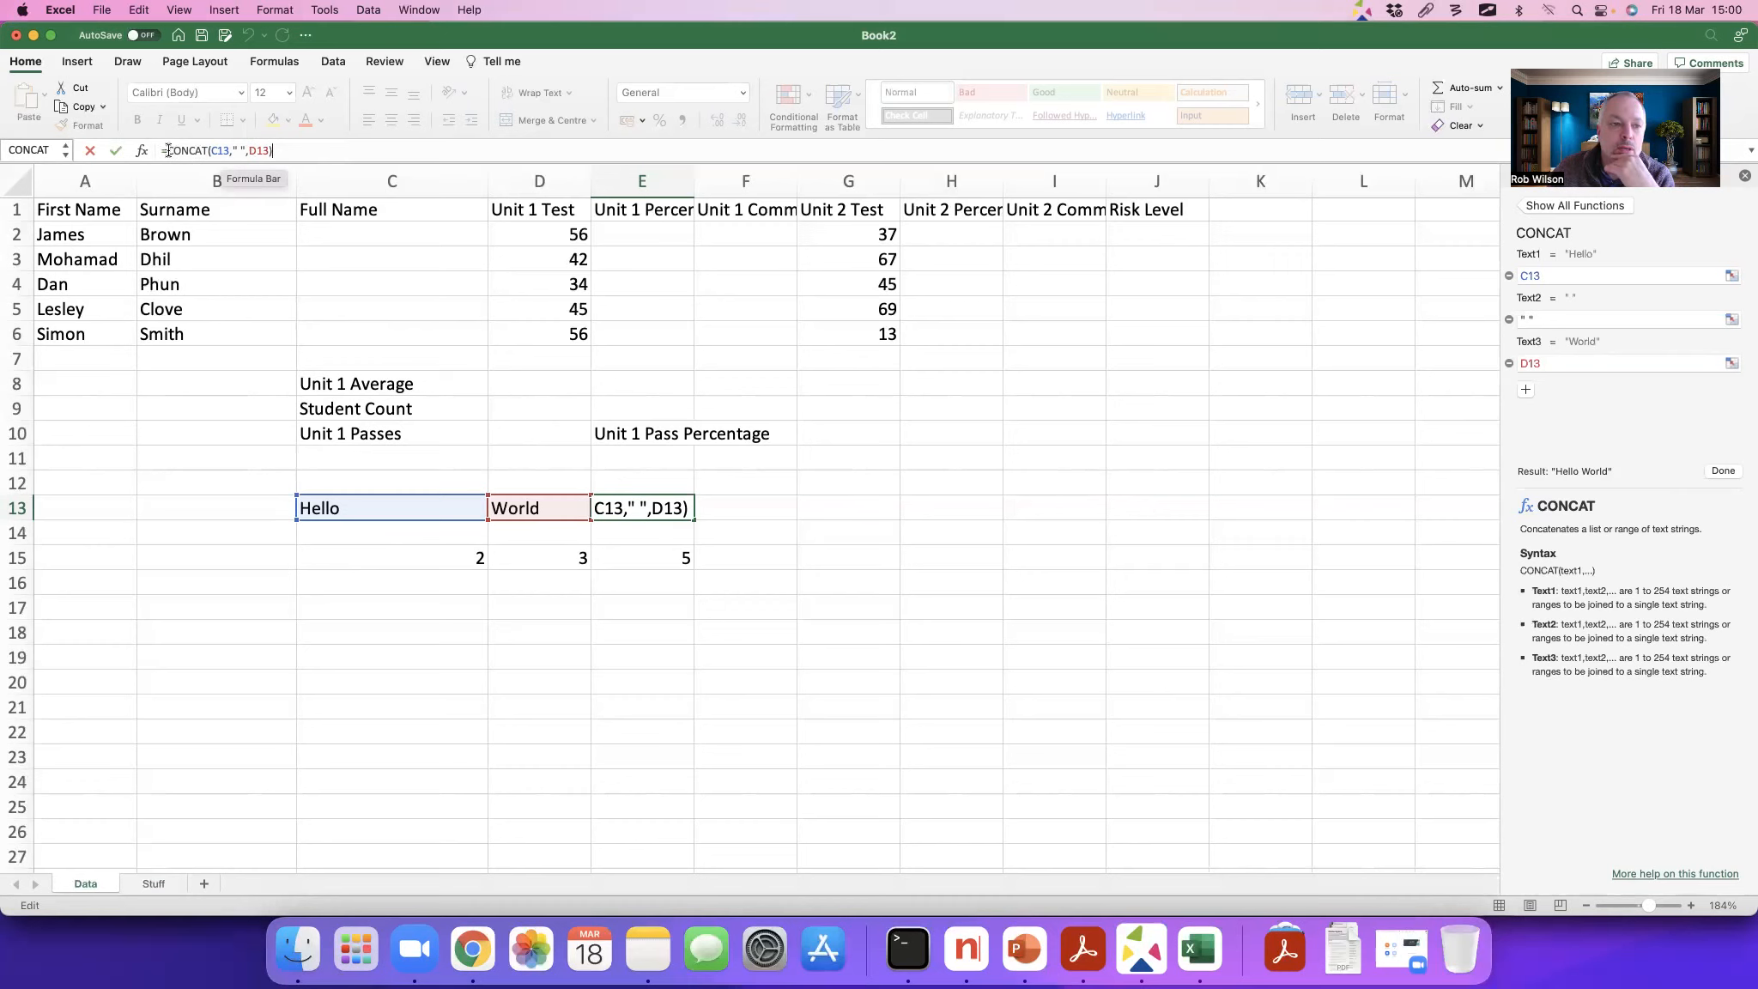
drag(285, 150, 160, 147)
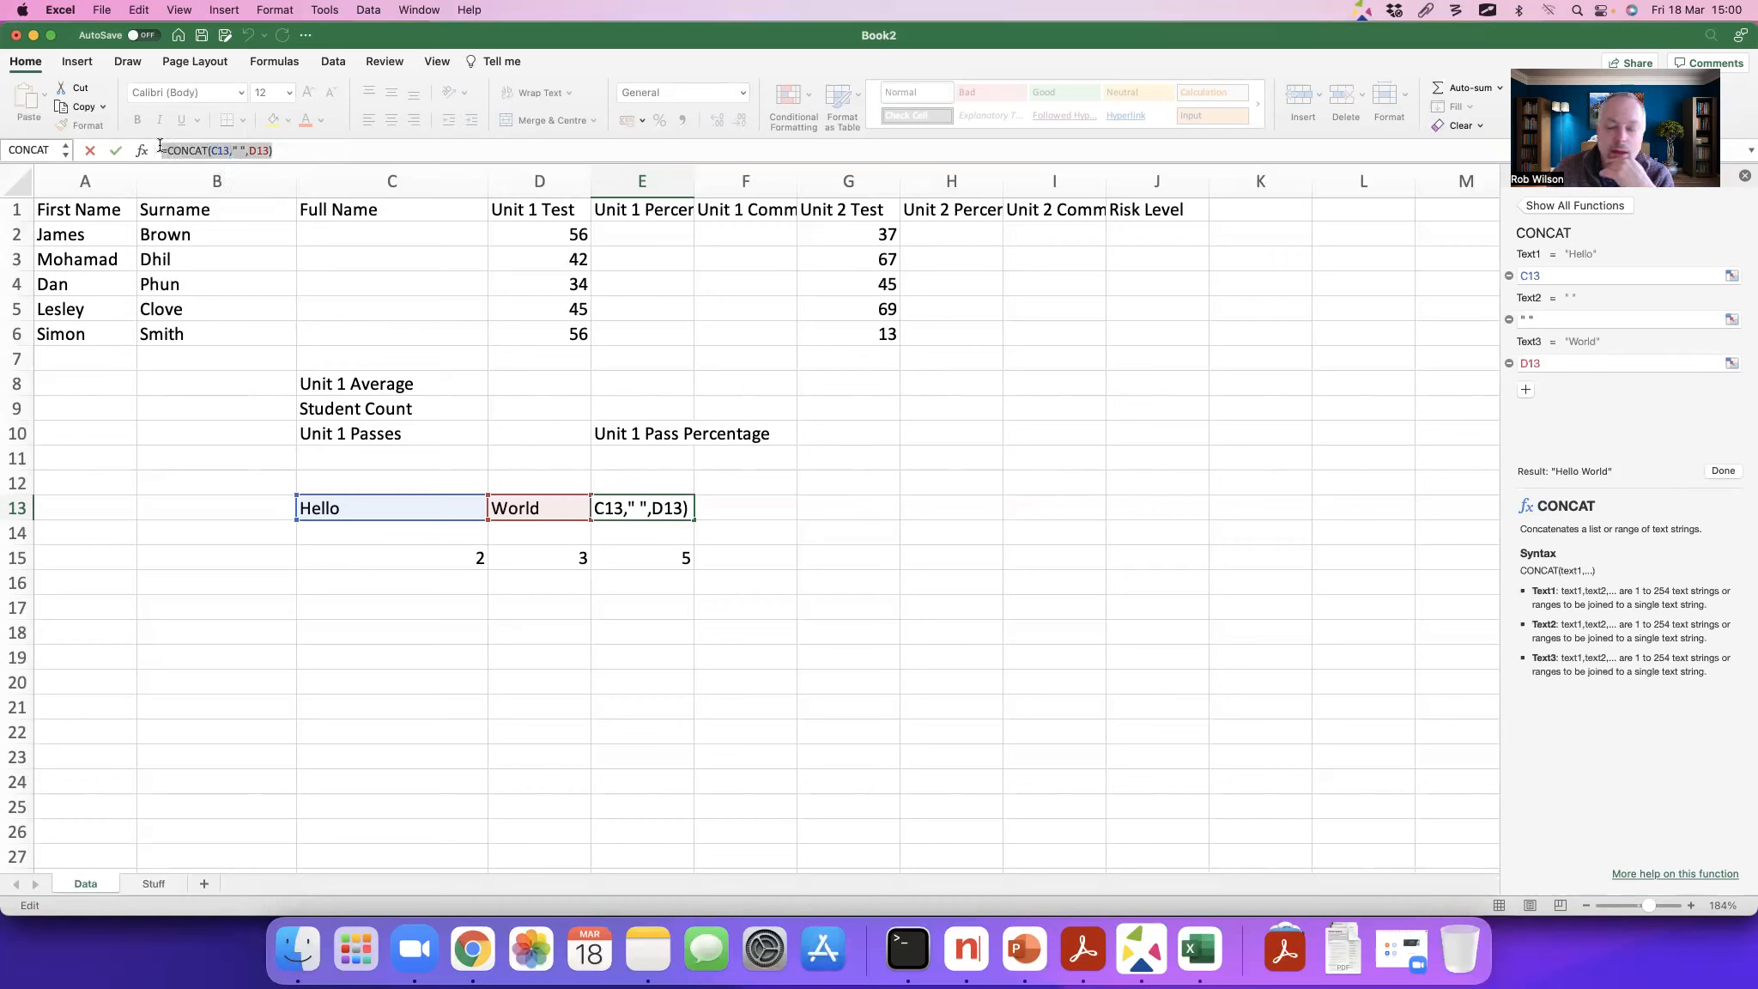
text(=con)
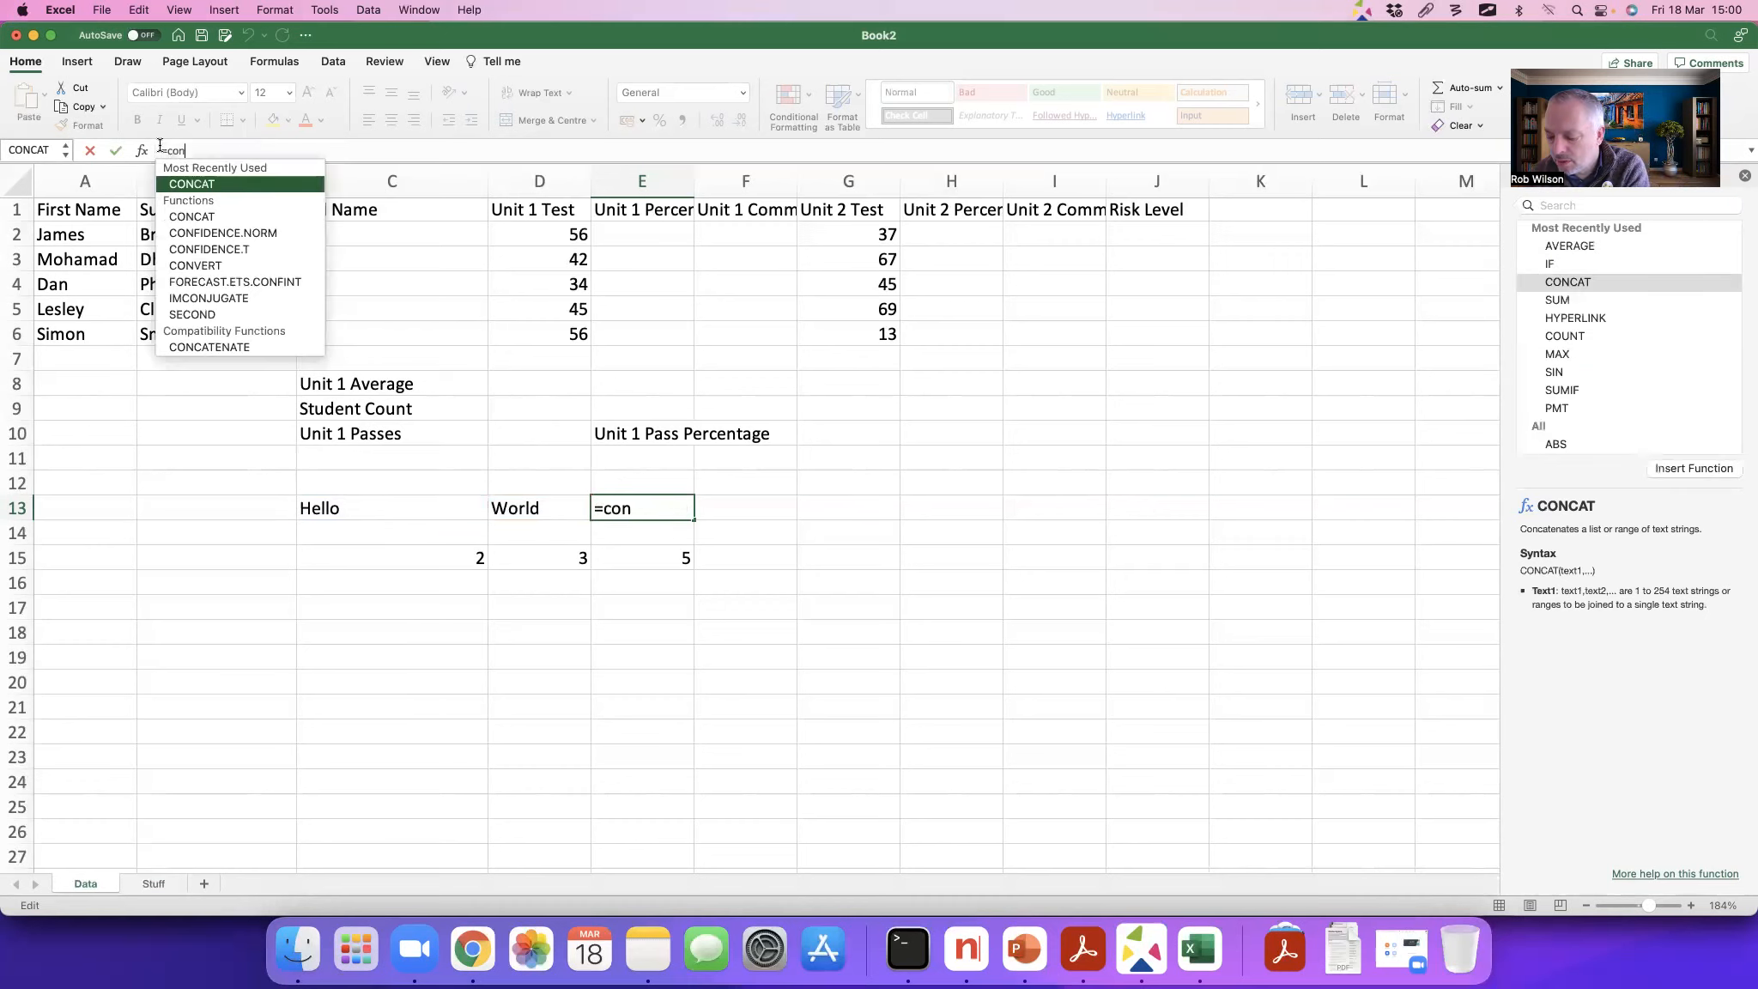
text(cat()
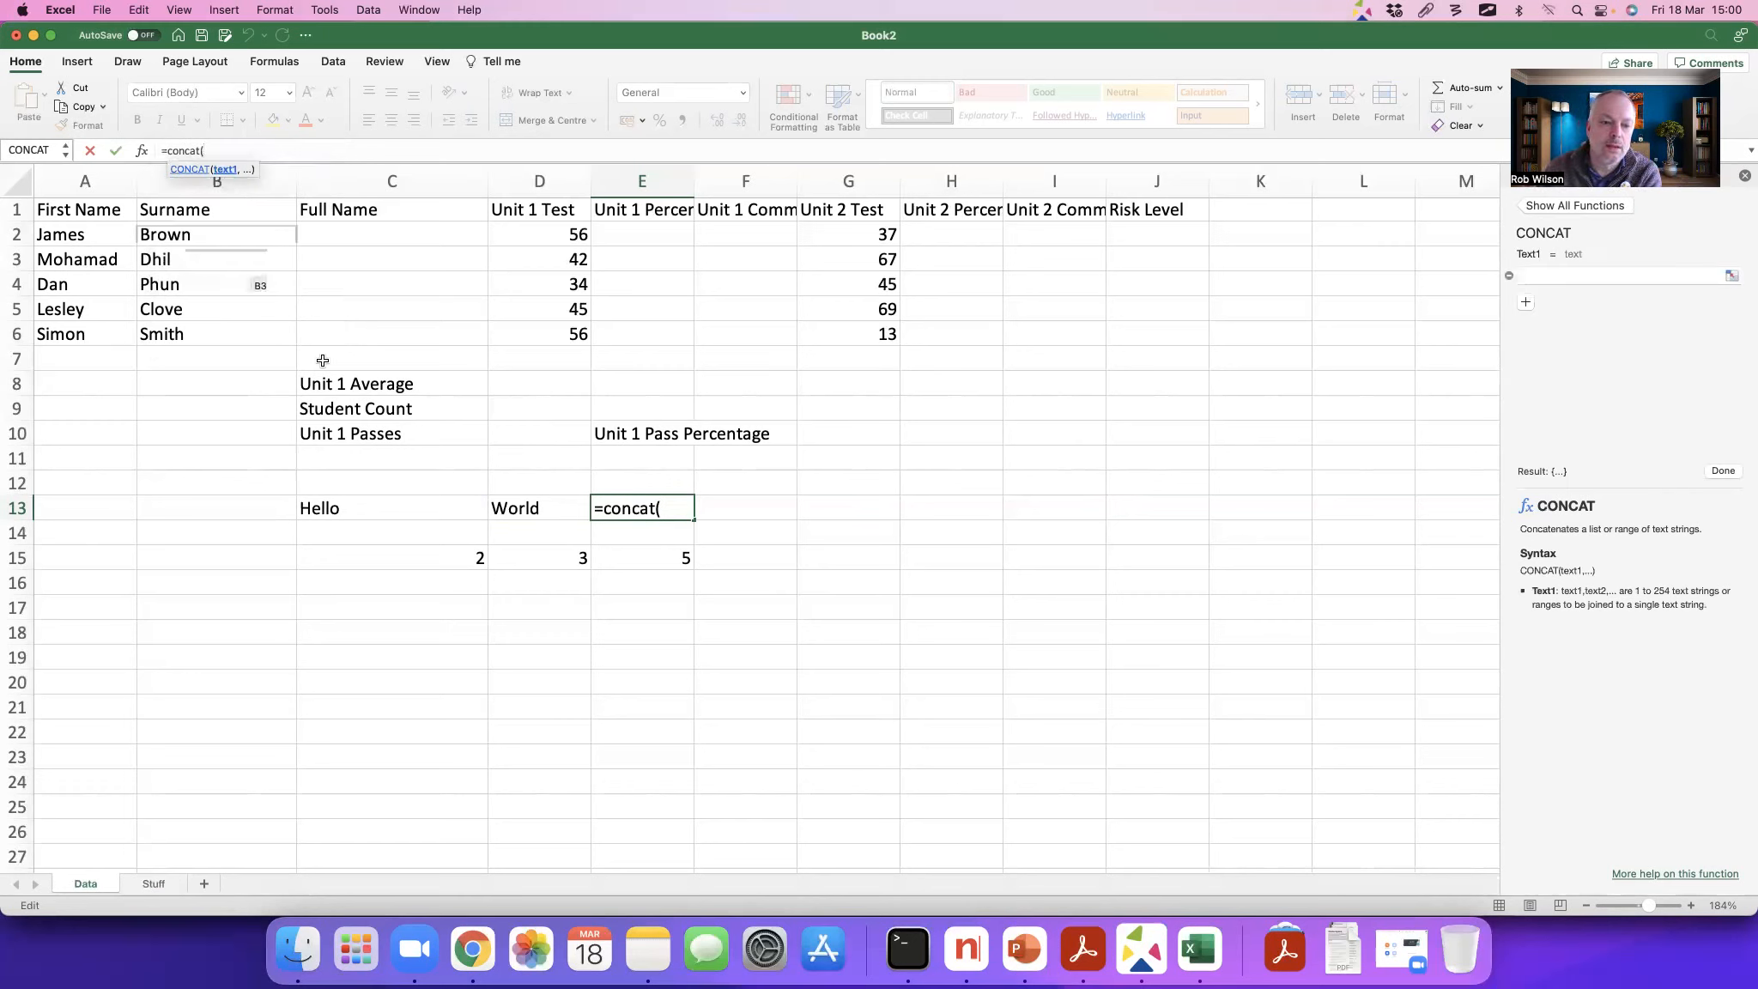
click(364, 507)
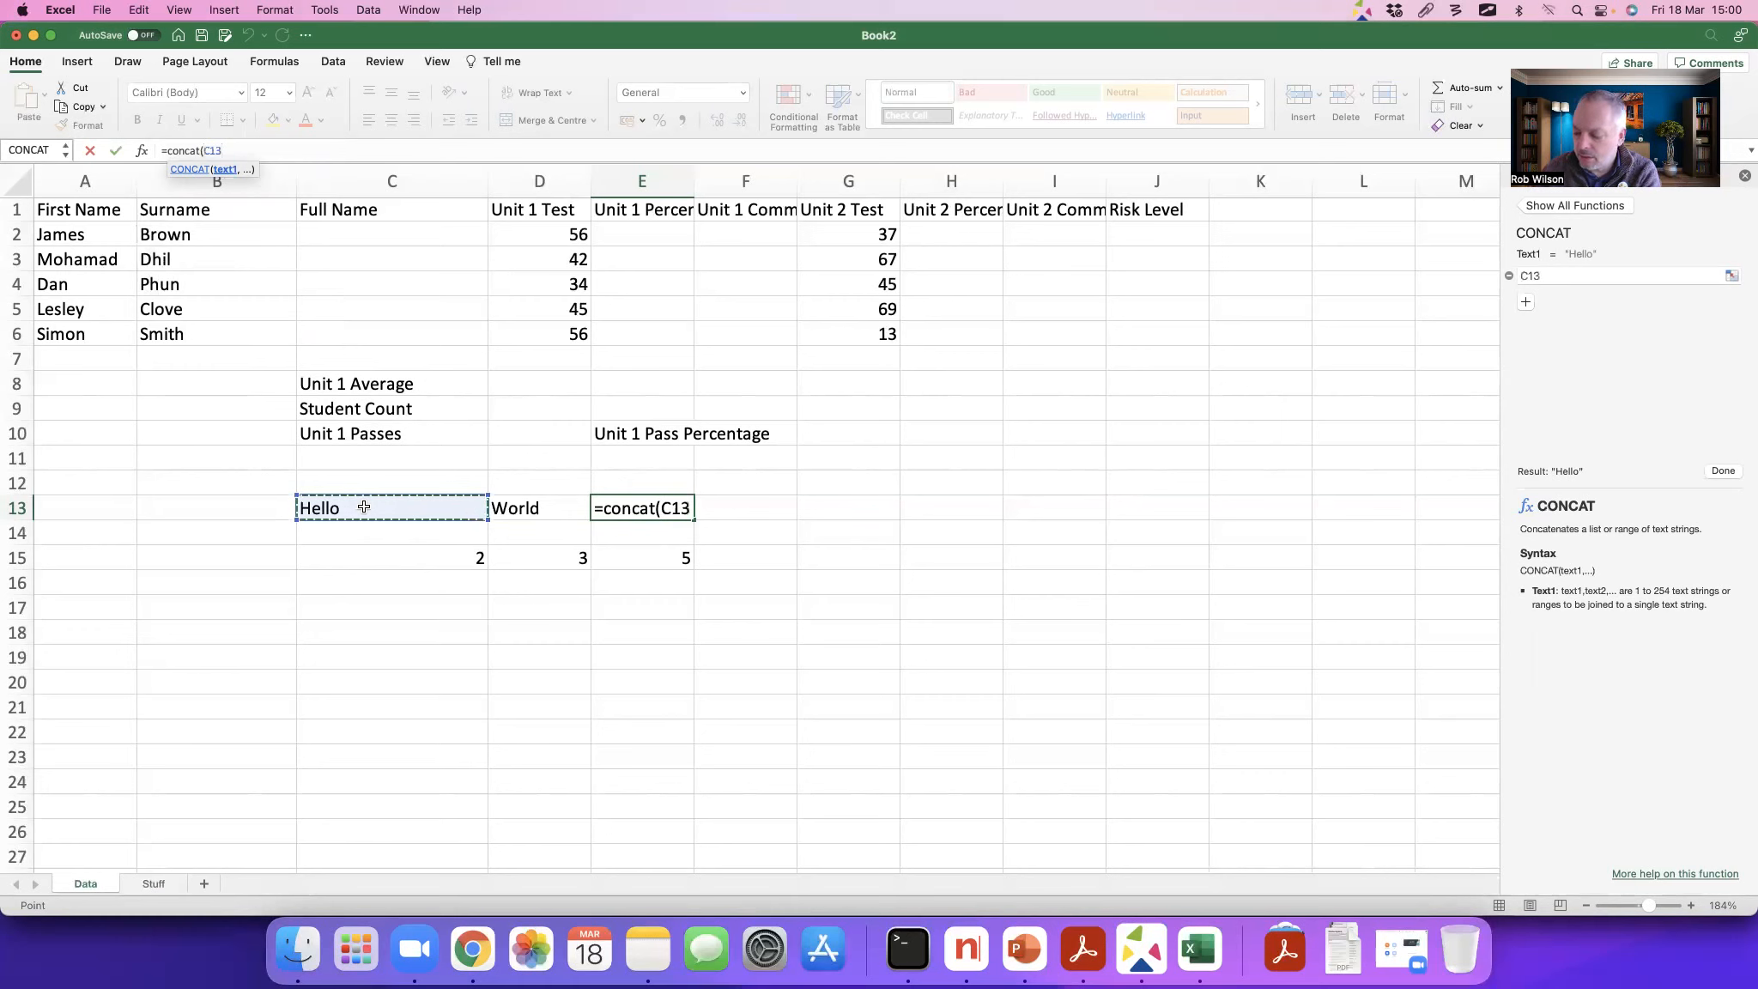
text(,")
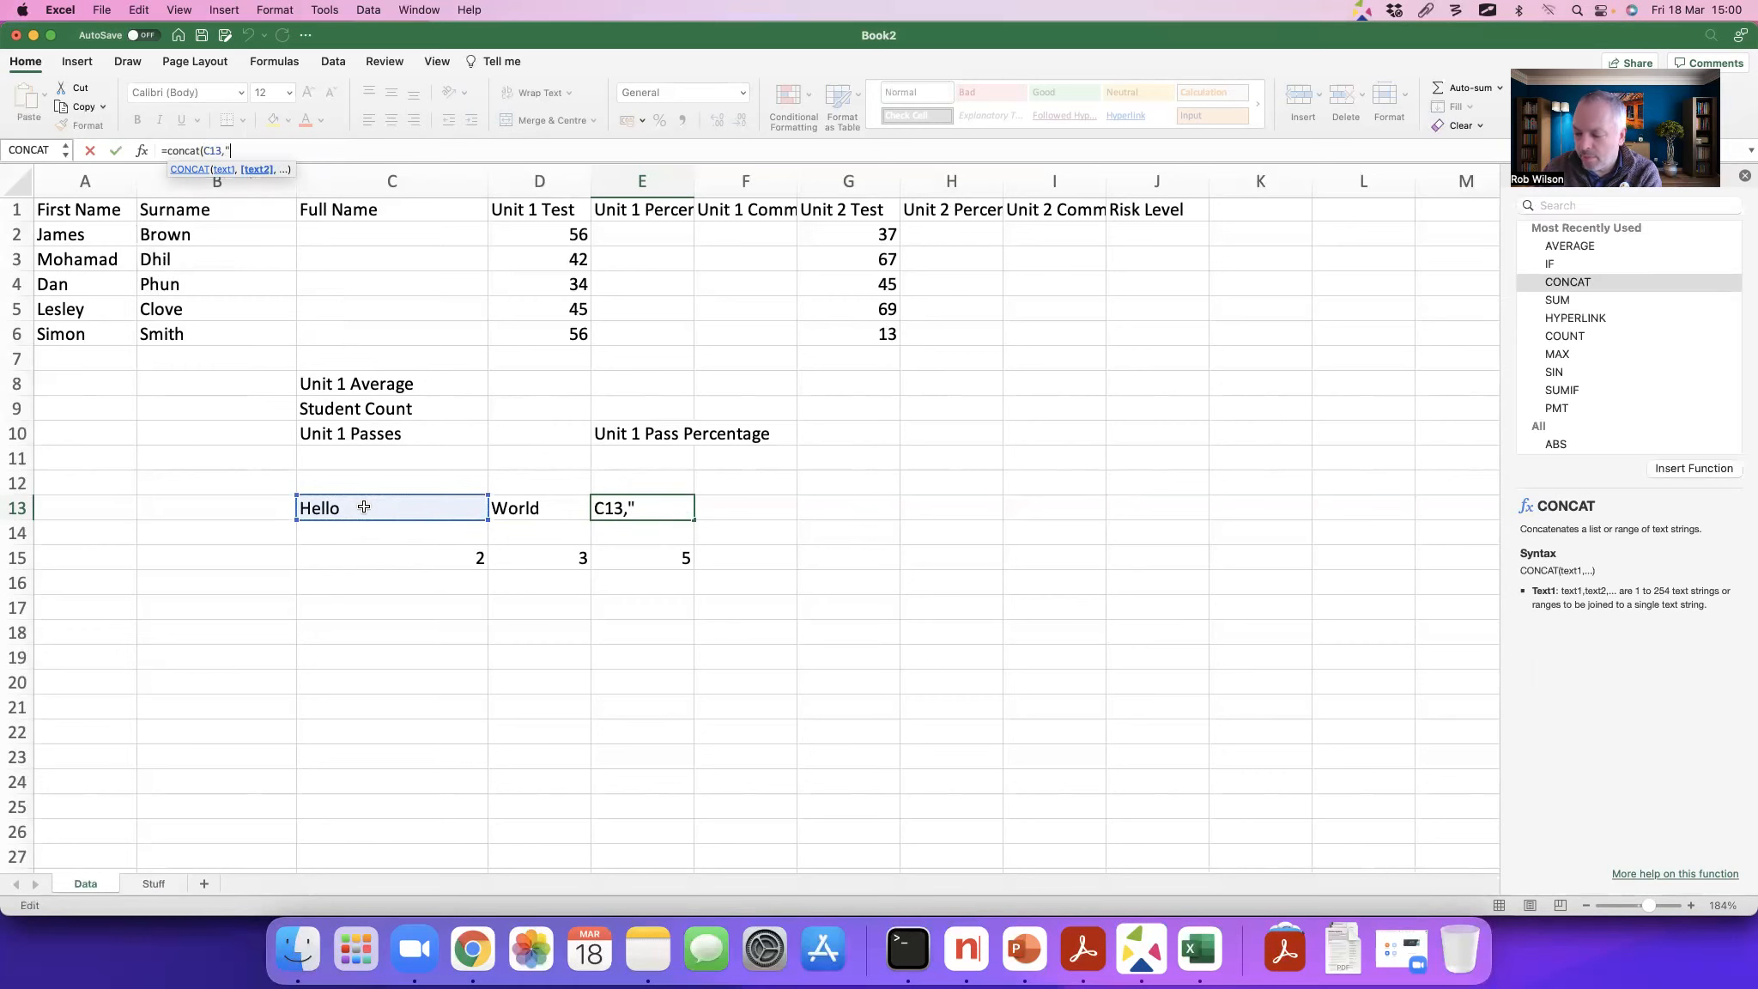
text( ")
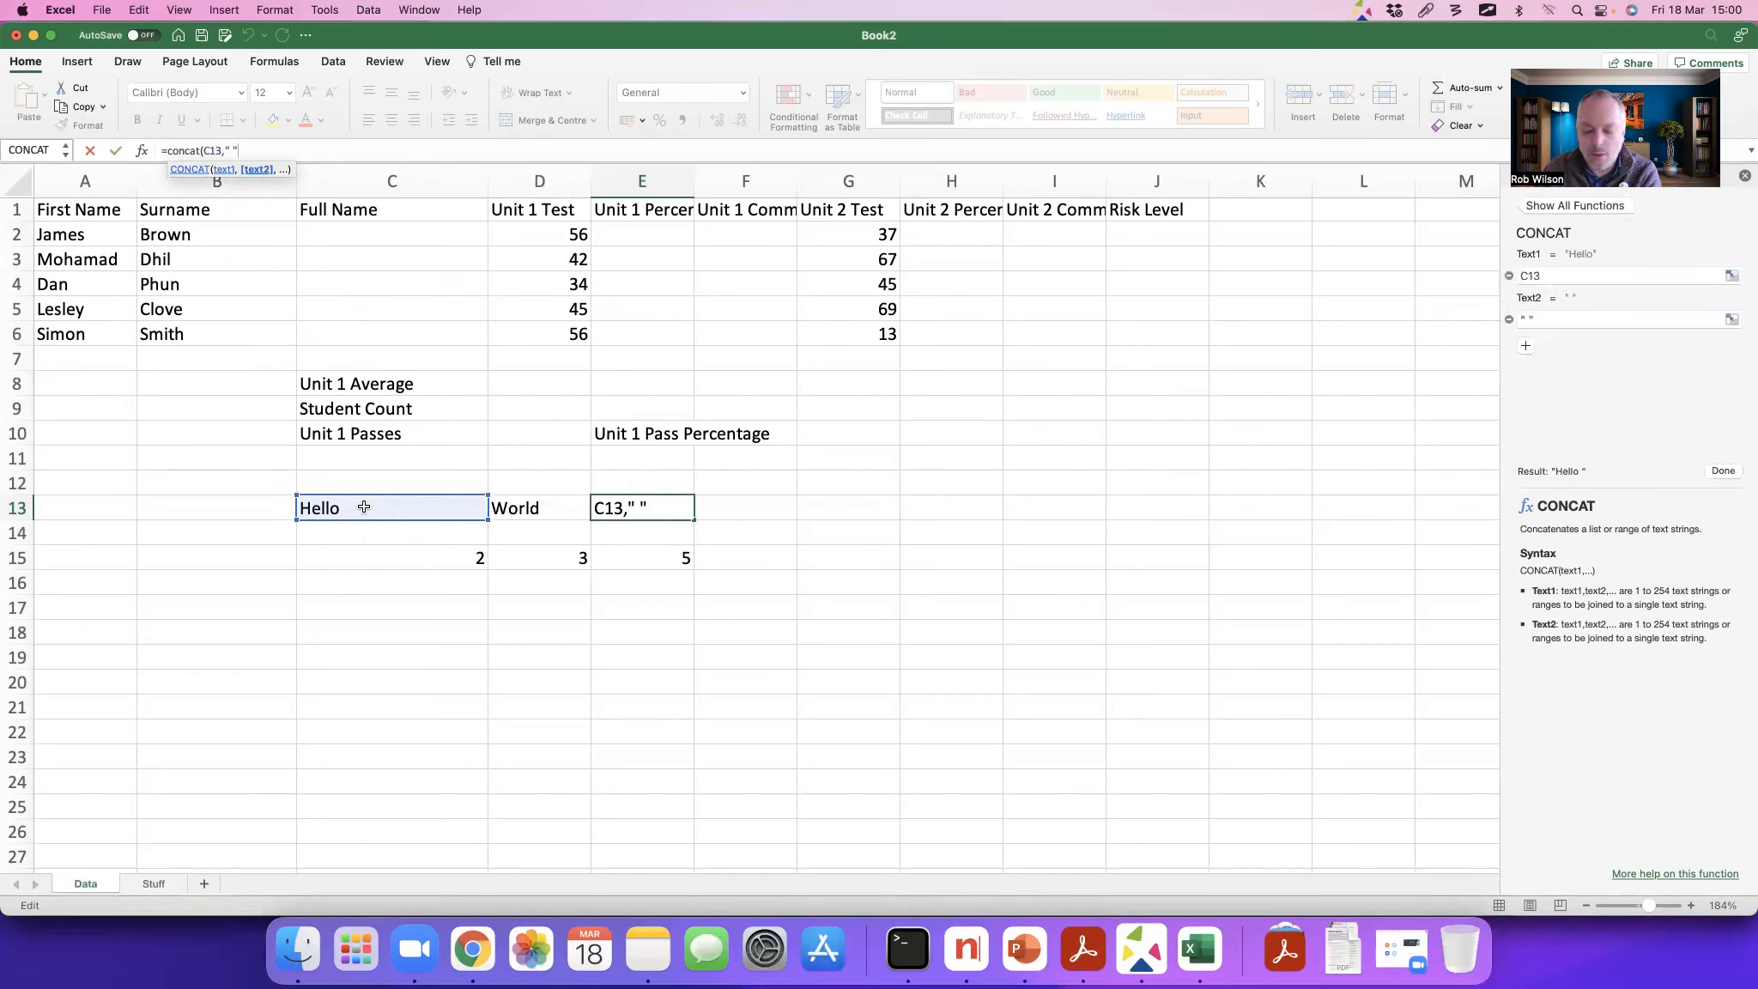
text(,)
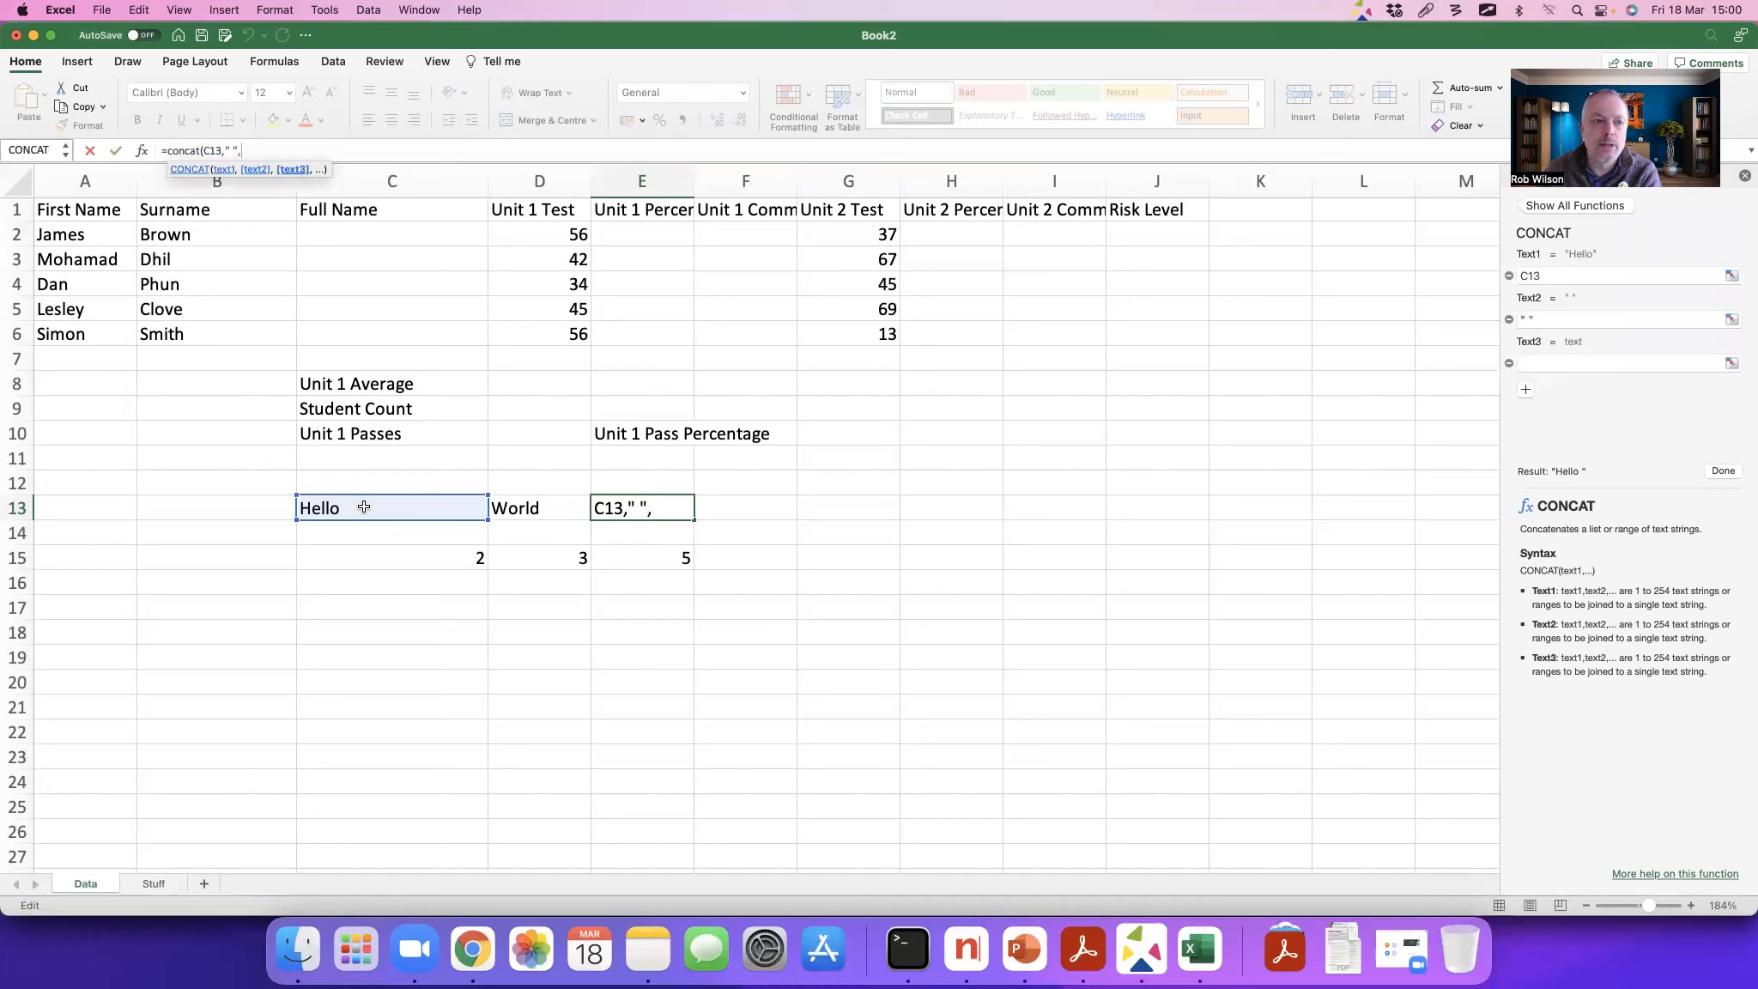
click(516, 510)
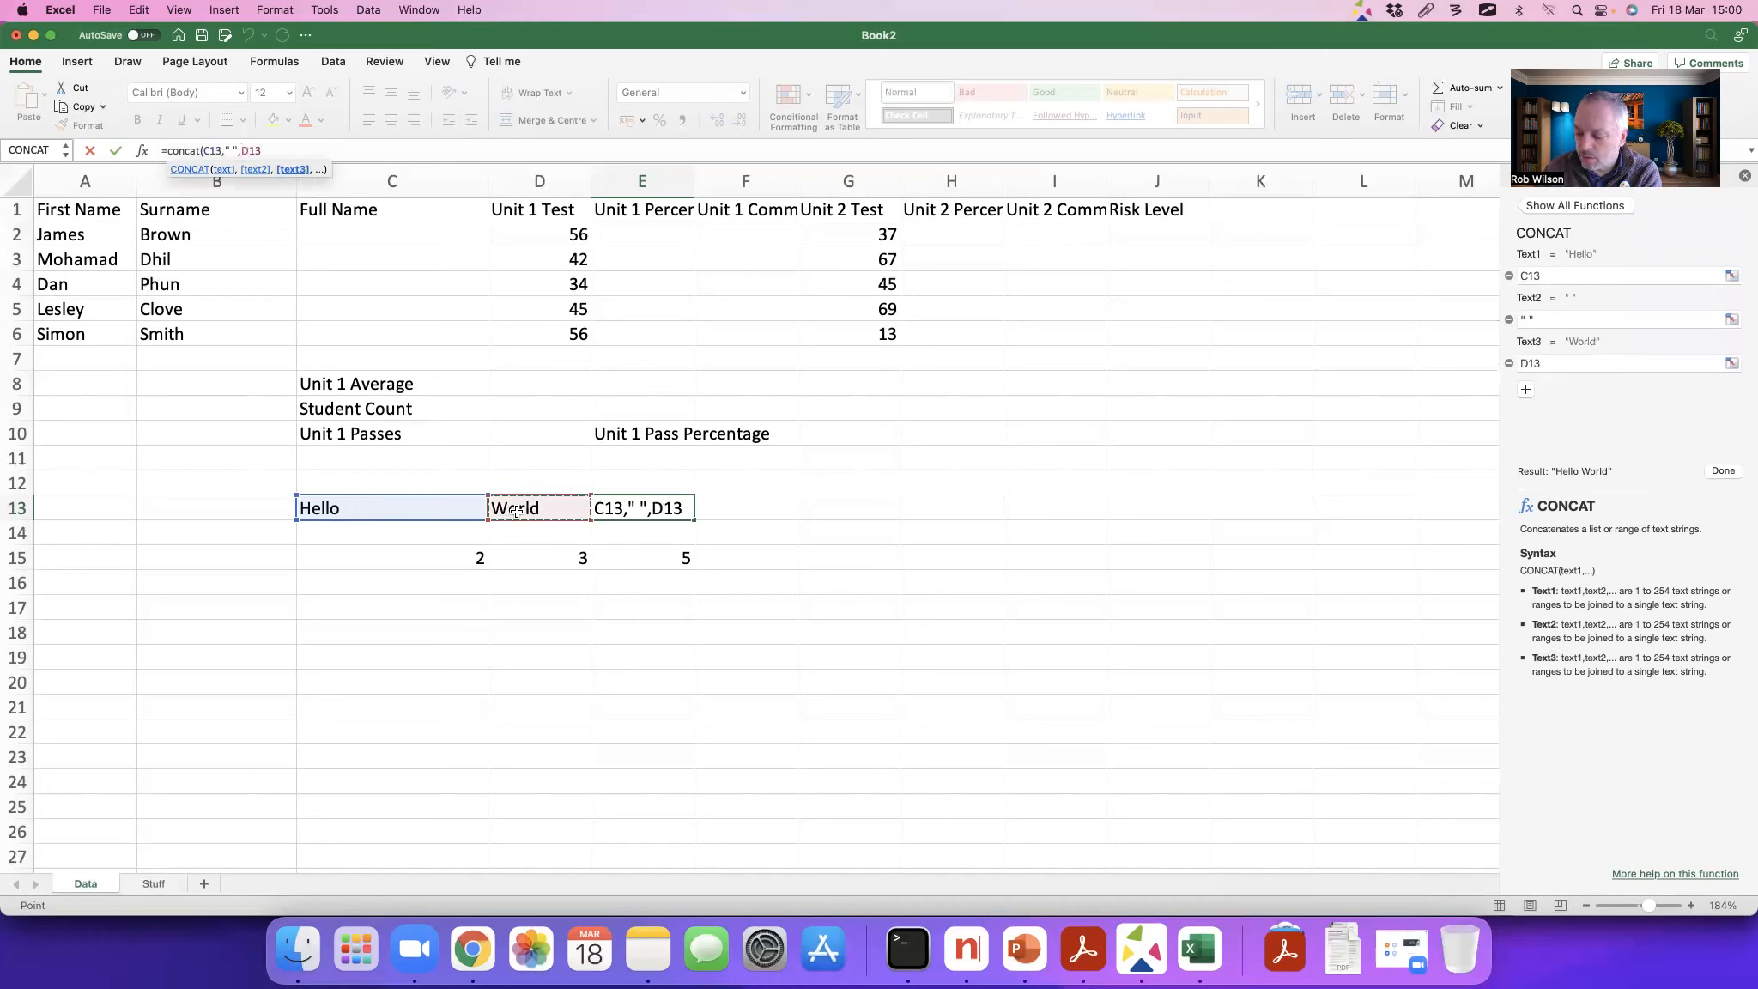
Step: Add a full stop "." as the fourth text of the E13 formula, close the bracket and complete it
text(,)
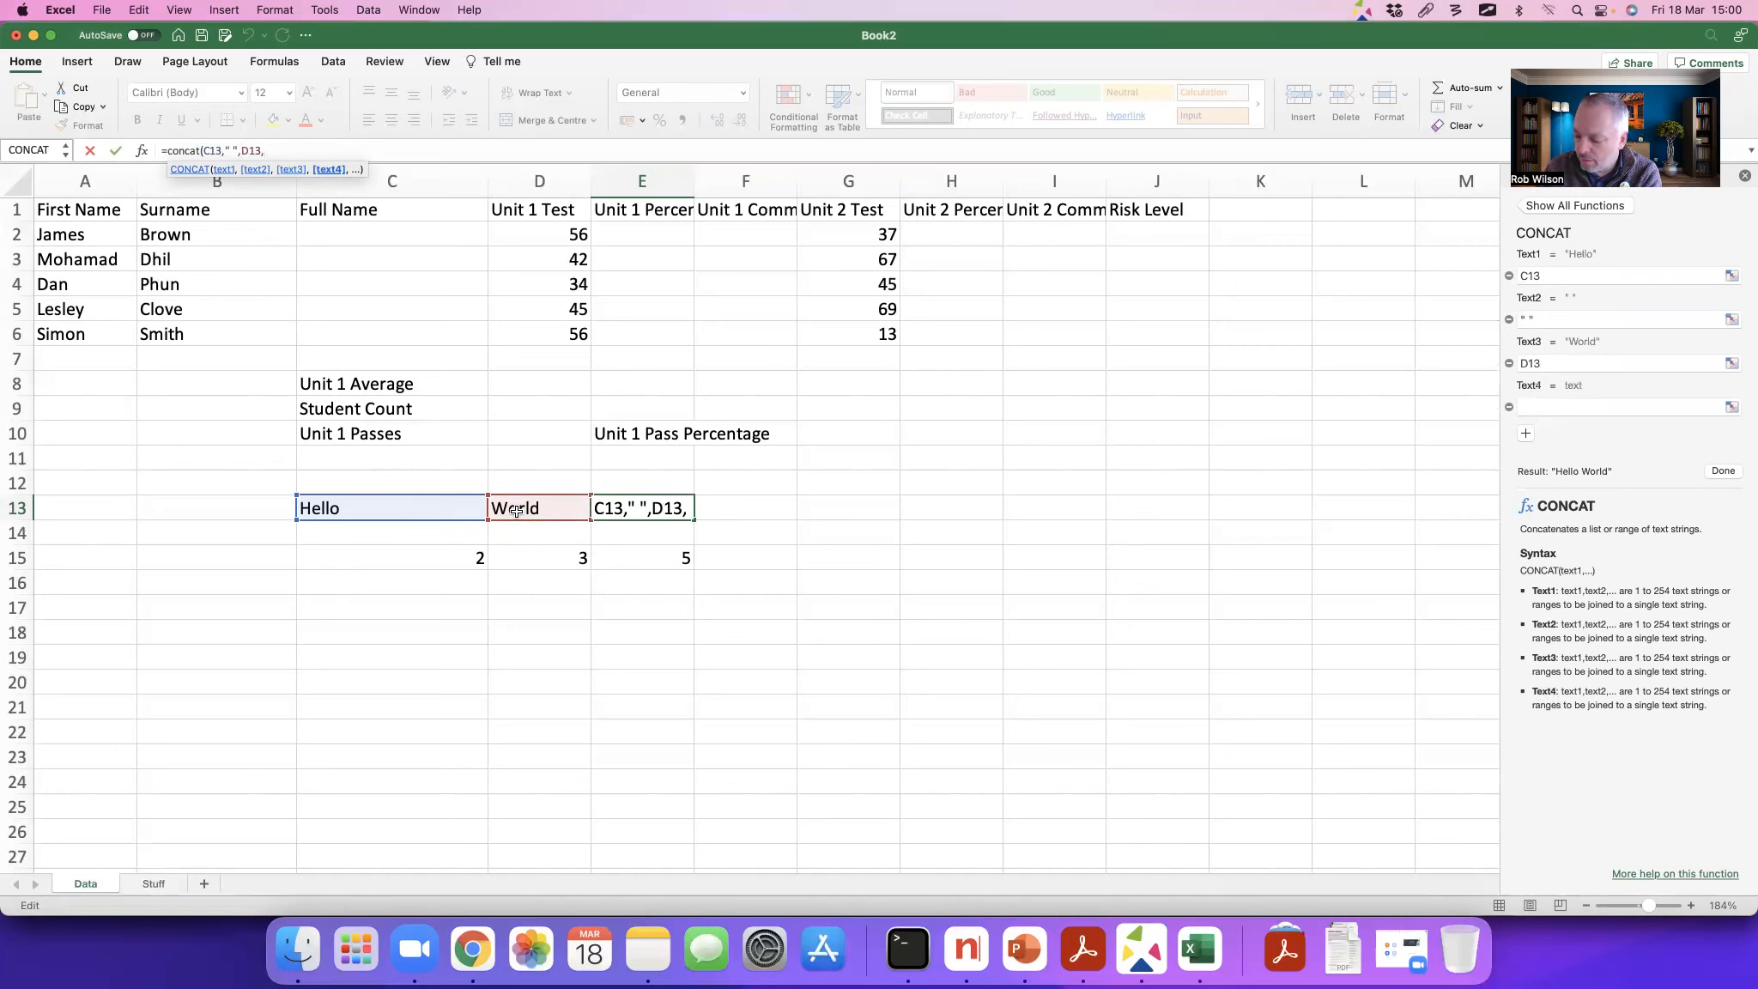
text(".")
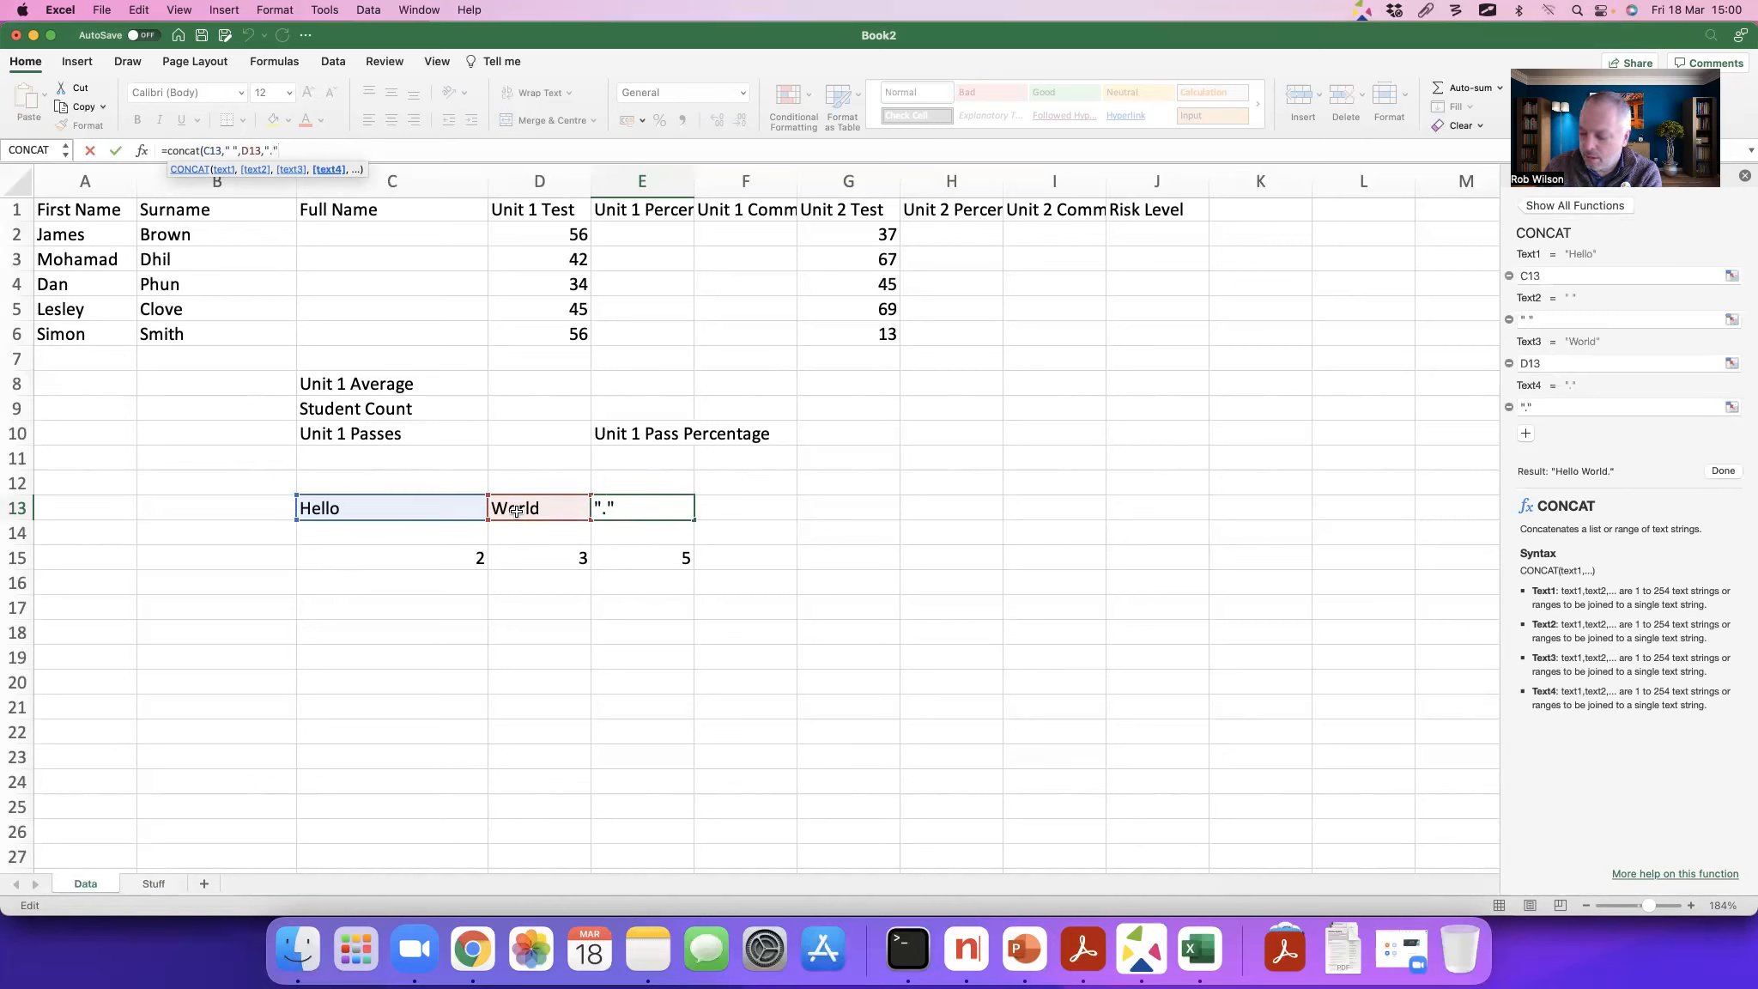
text())
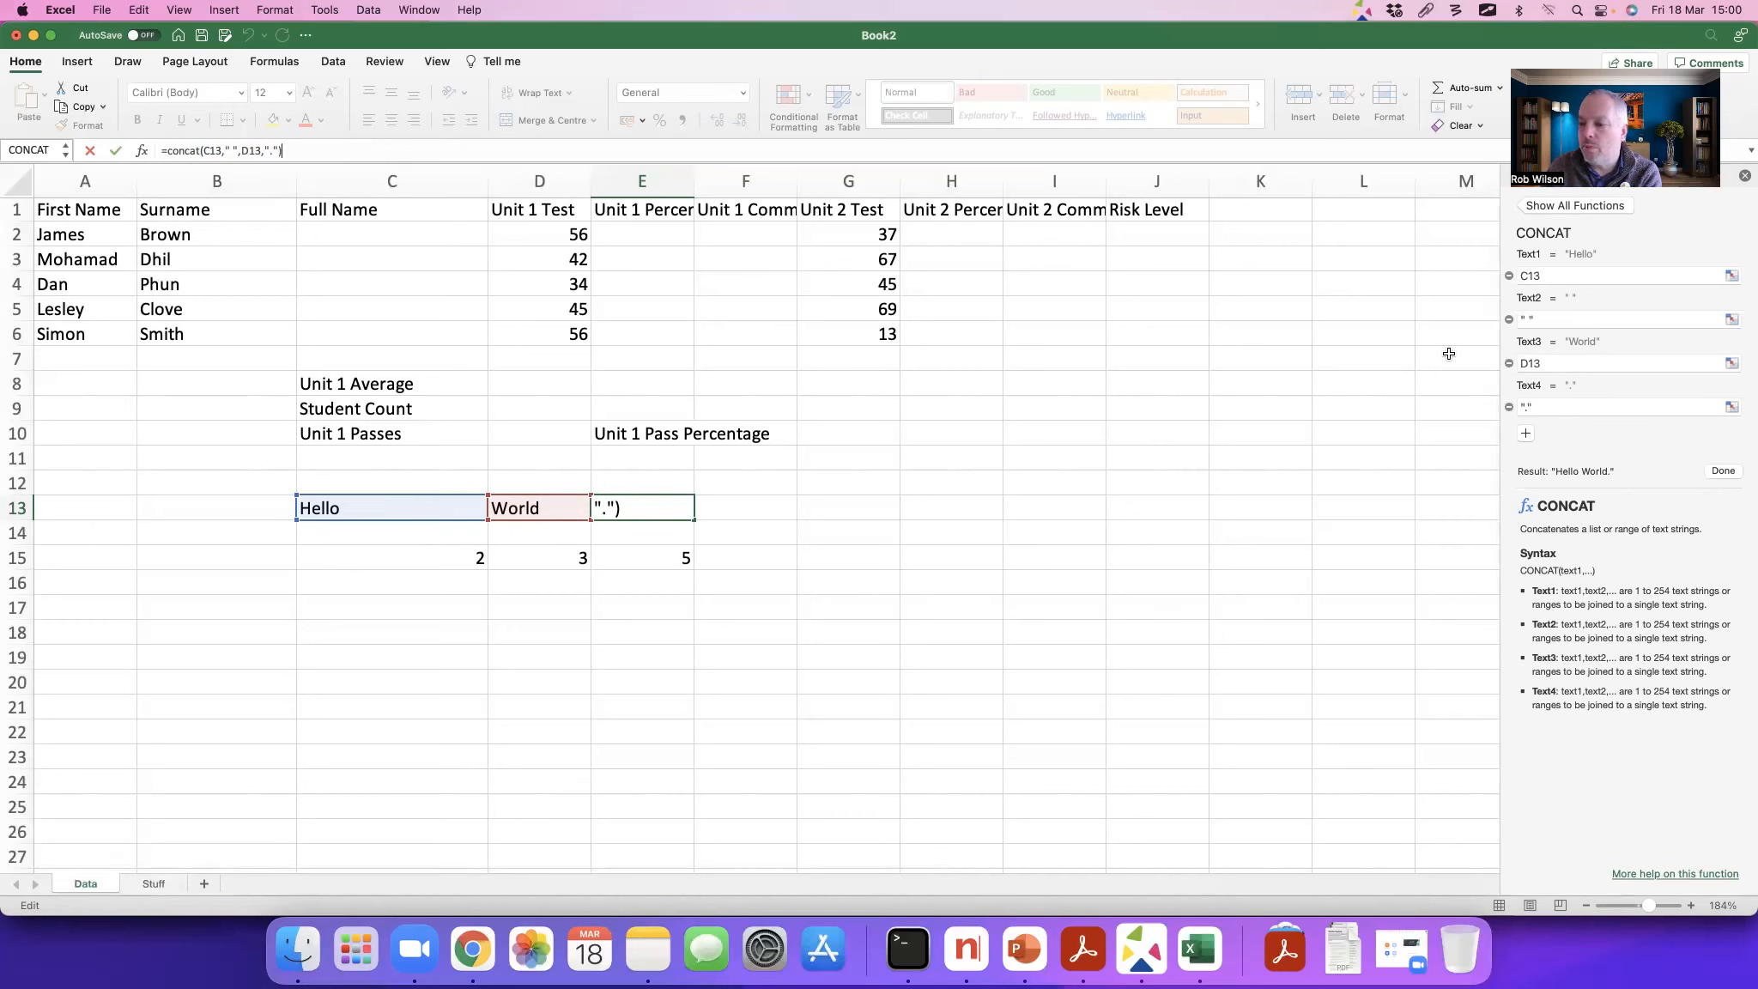
click(1723, 470)
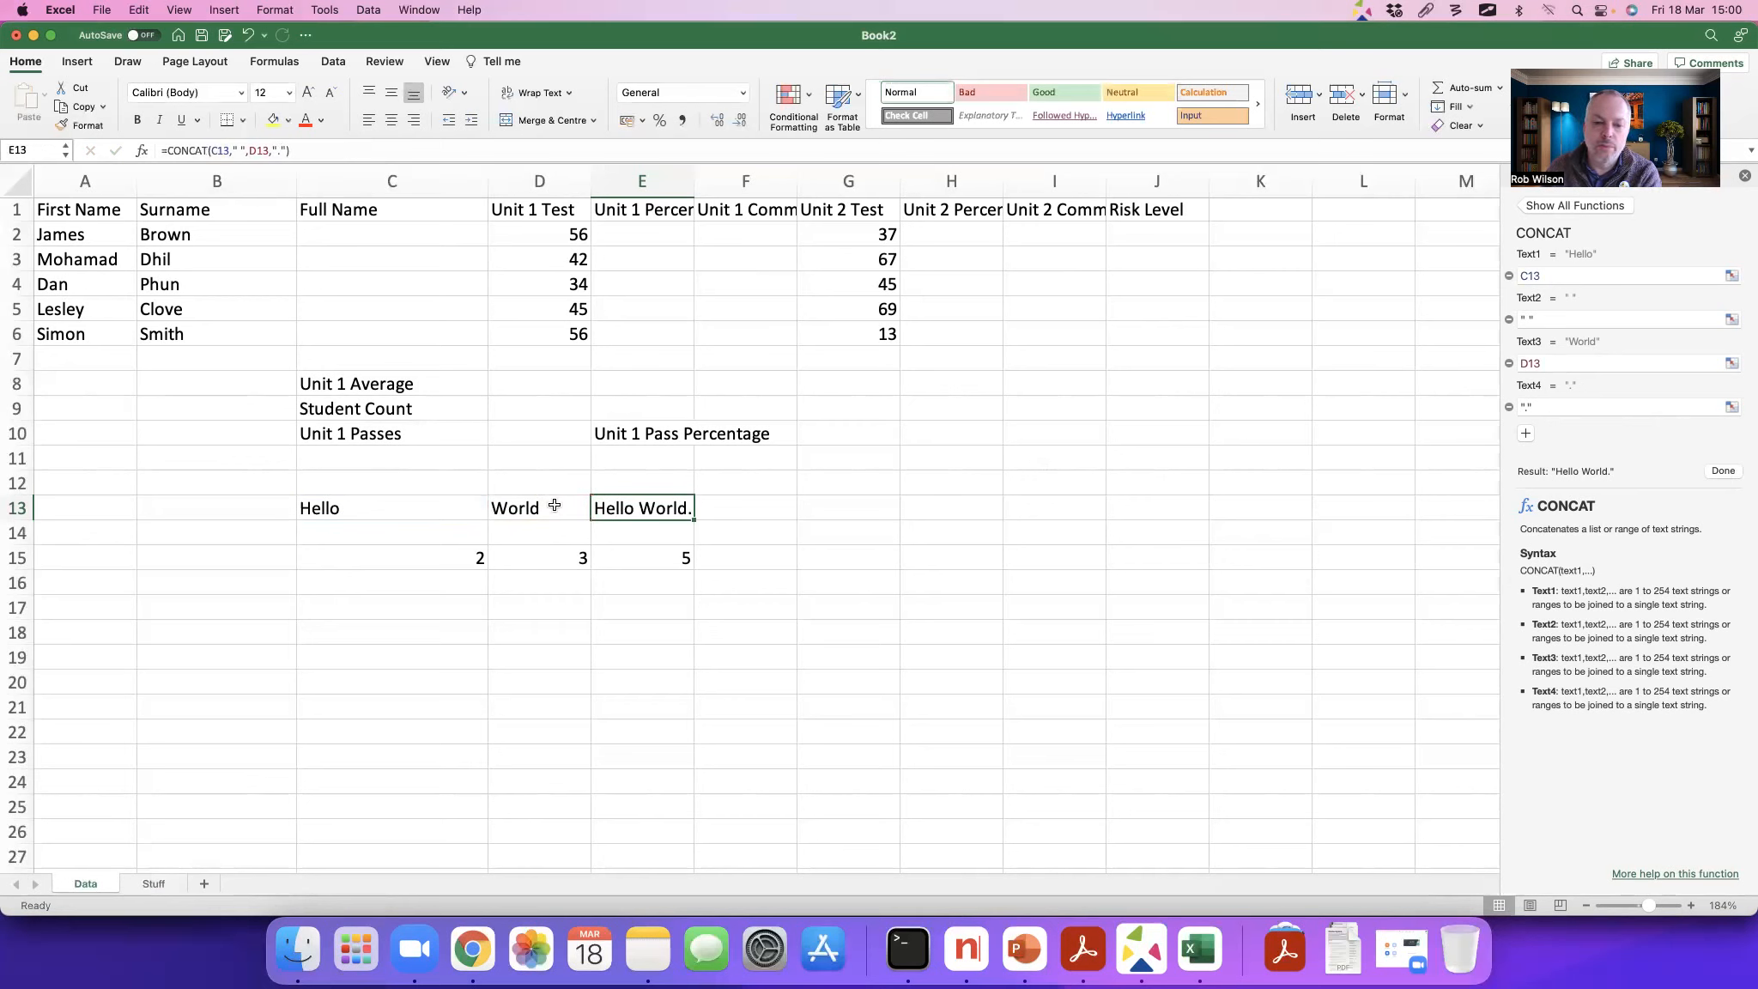
Step: Clear the sample cells C13:E15 used for the demonstration formulas
drag(404, 506, 670, 554)
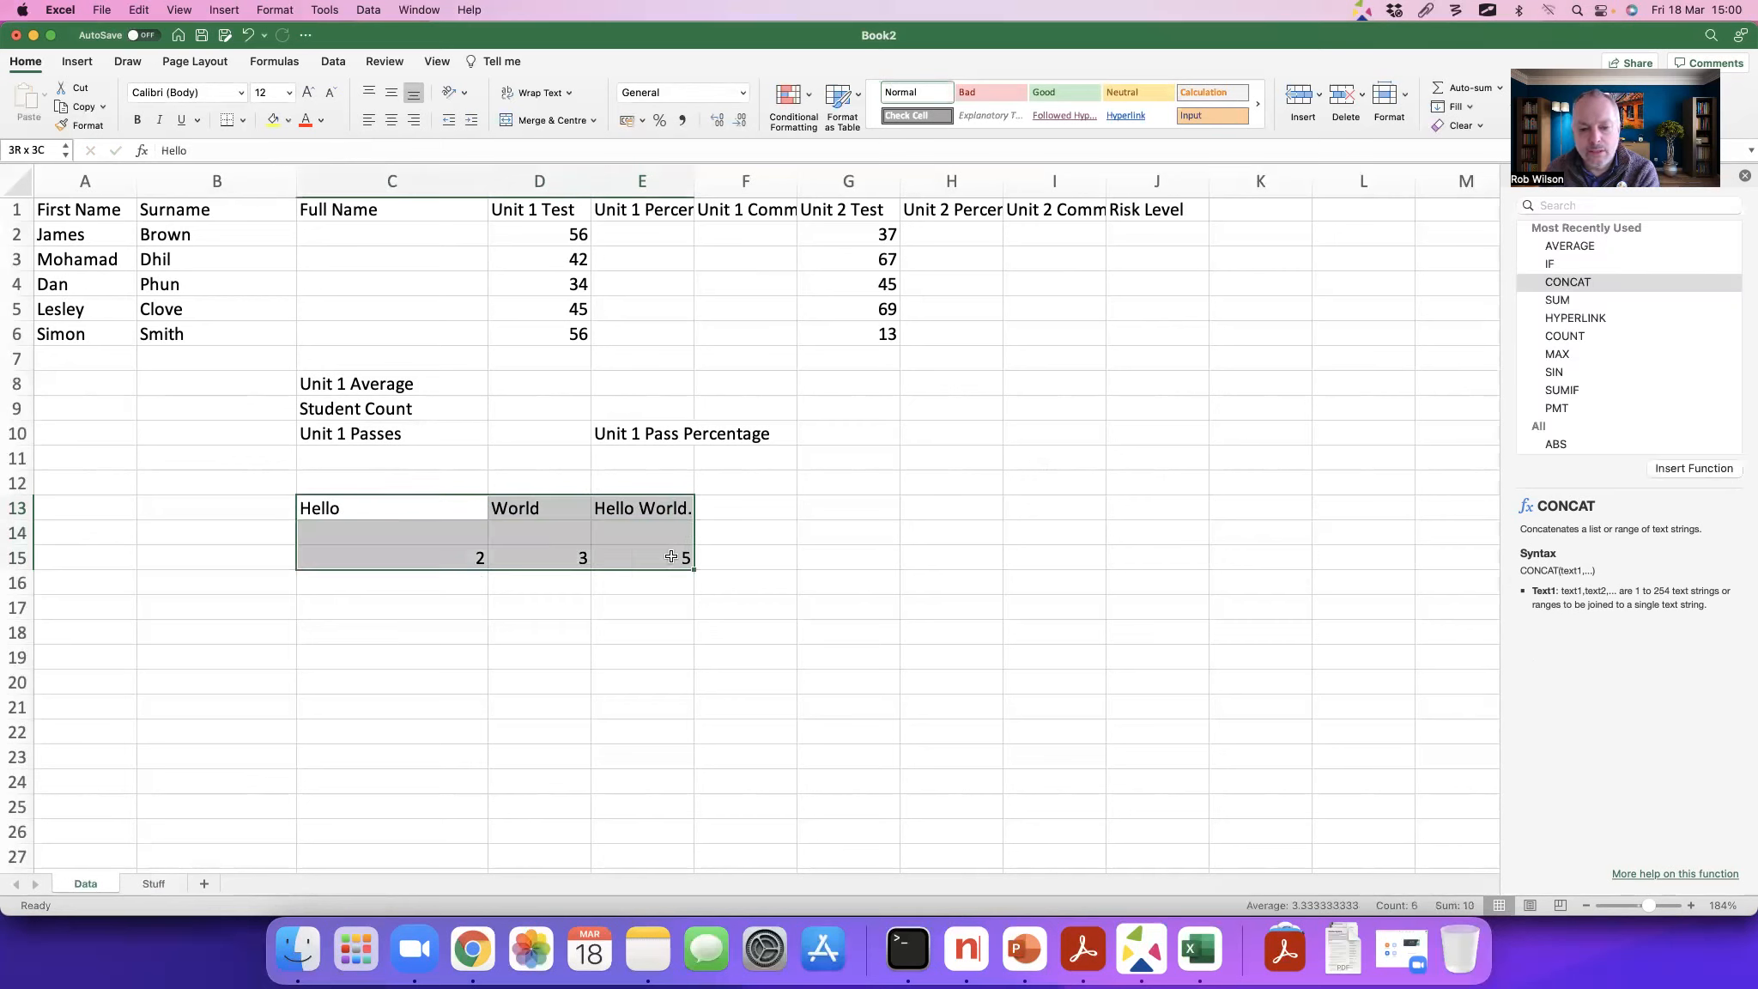
key(Delete)
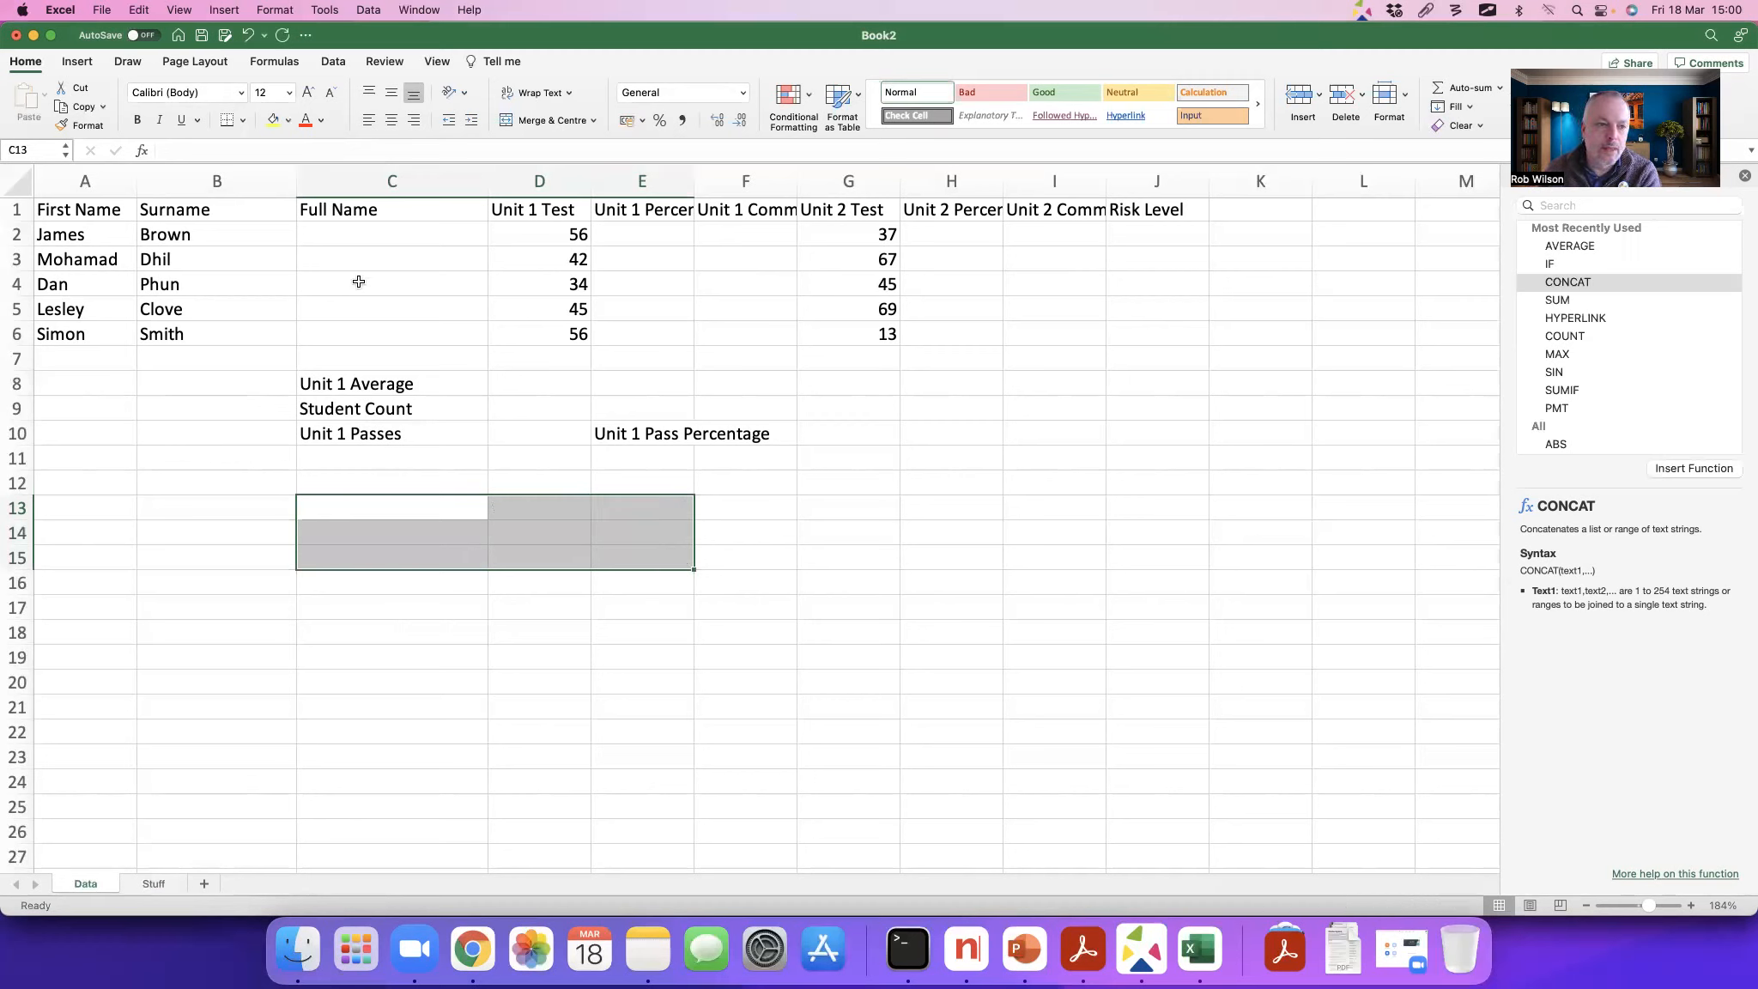
Step: Enter the formula =concat(A2," ",B2) in C2 to join the first name and surname under Full Name
click(338, 234)
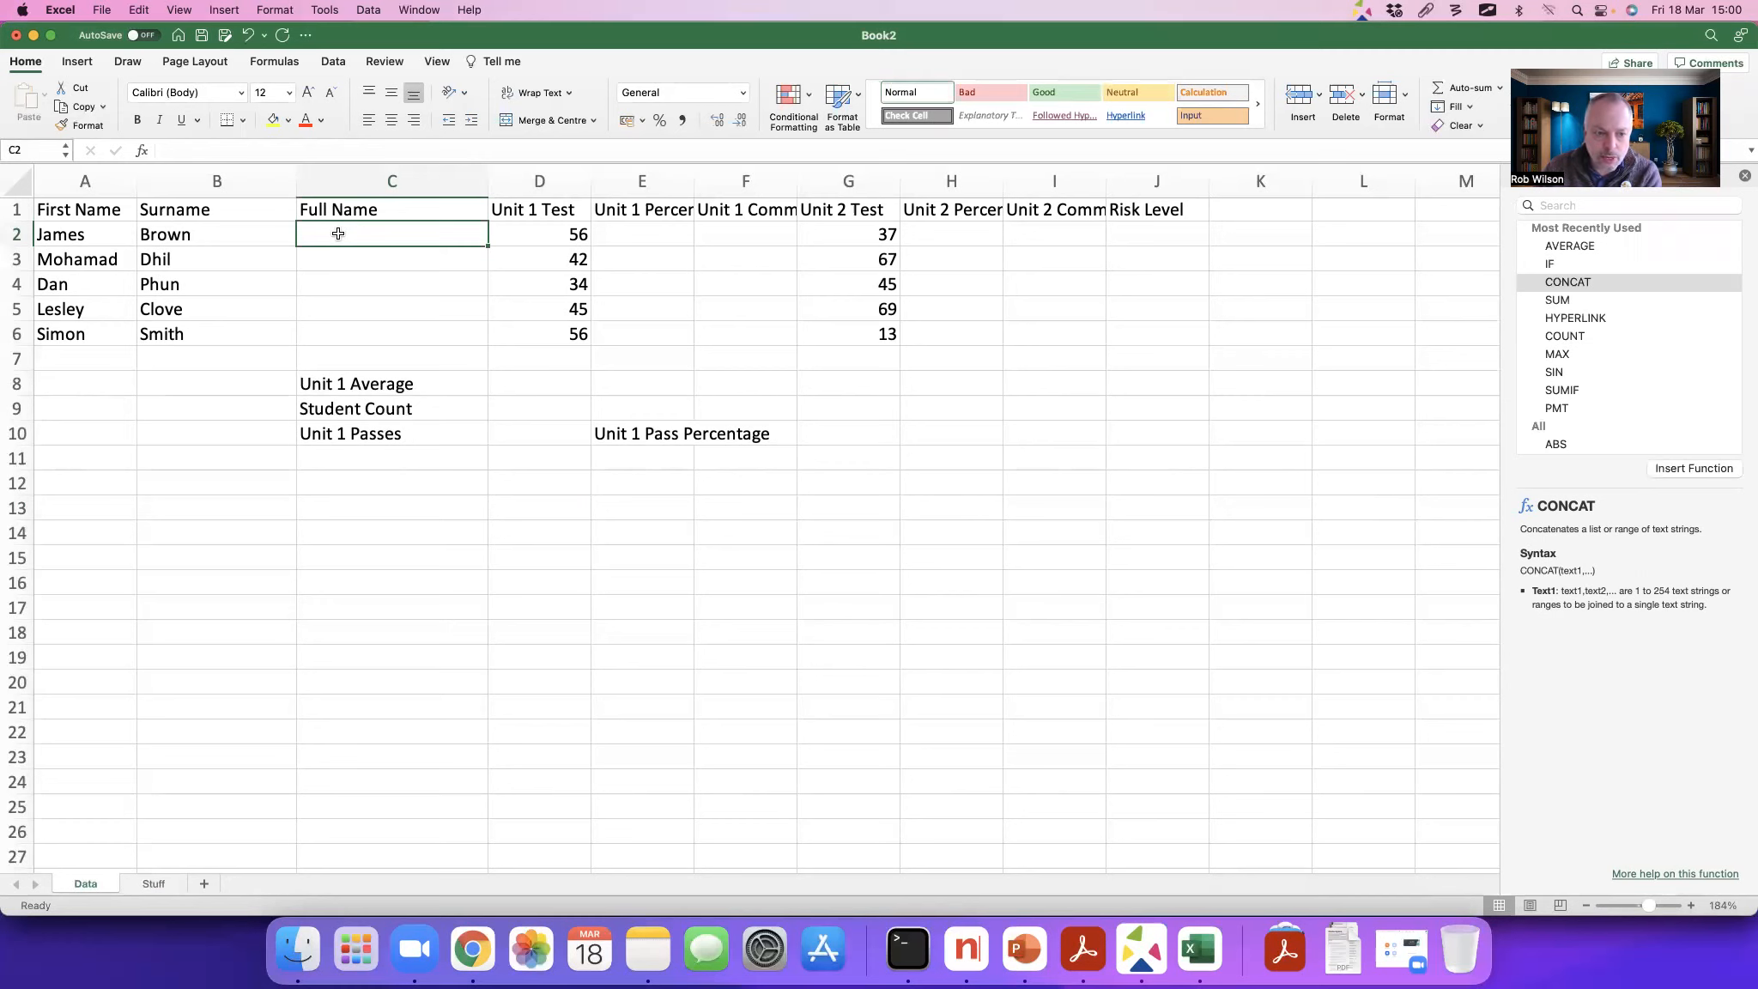
text(=)
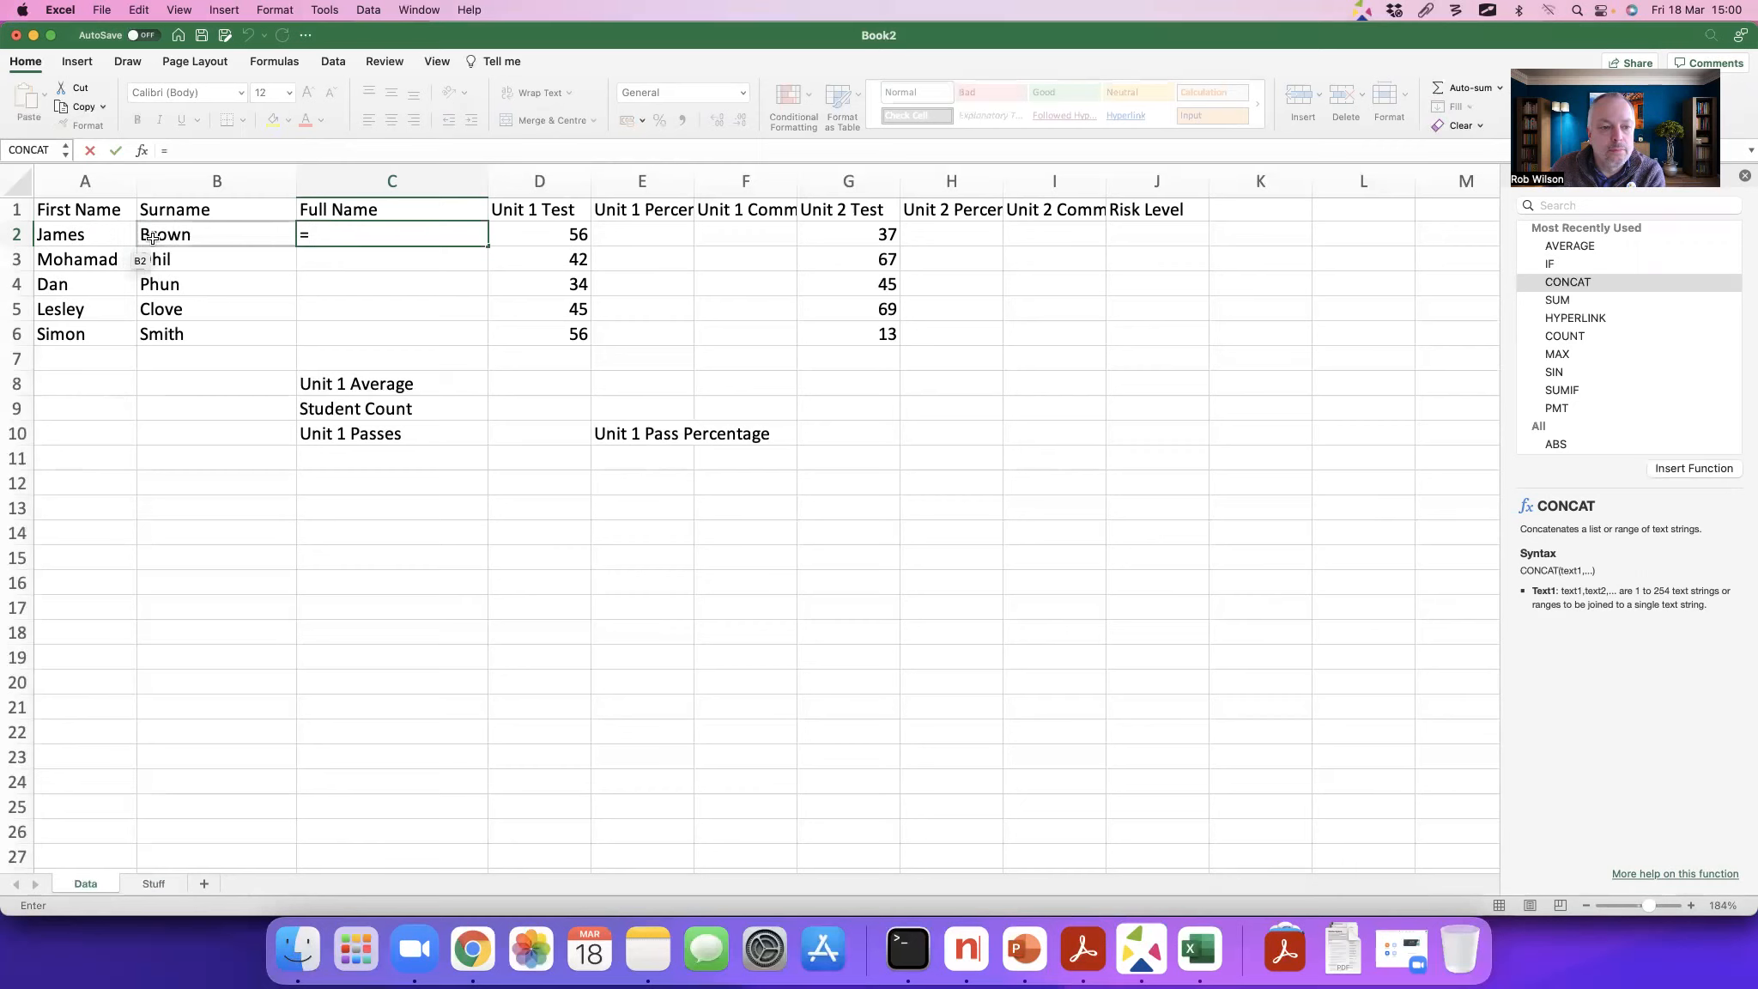
text(concat)
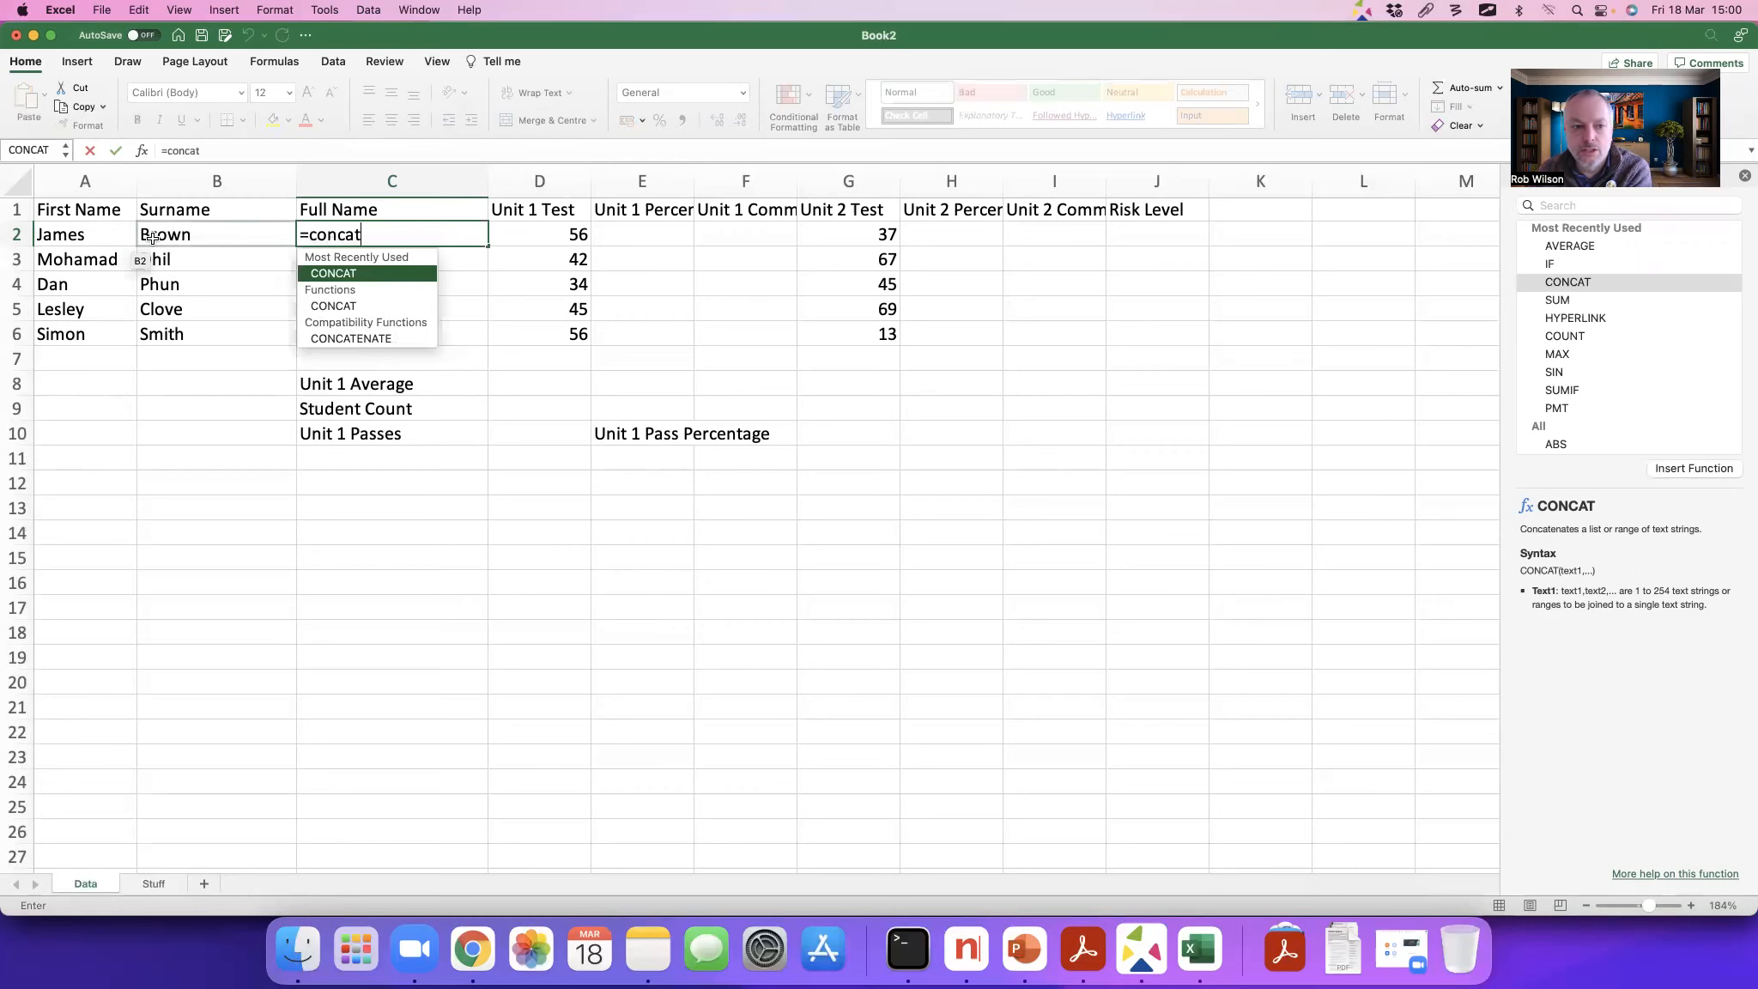
text(()
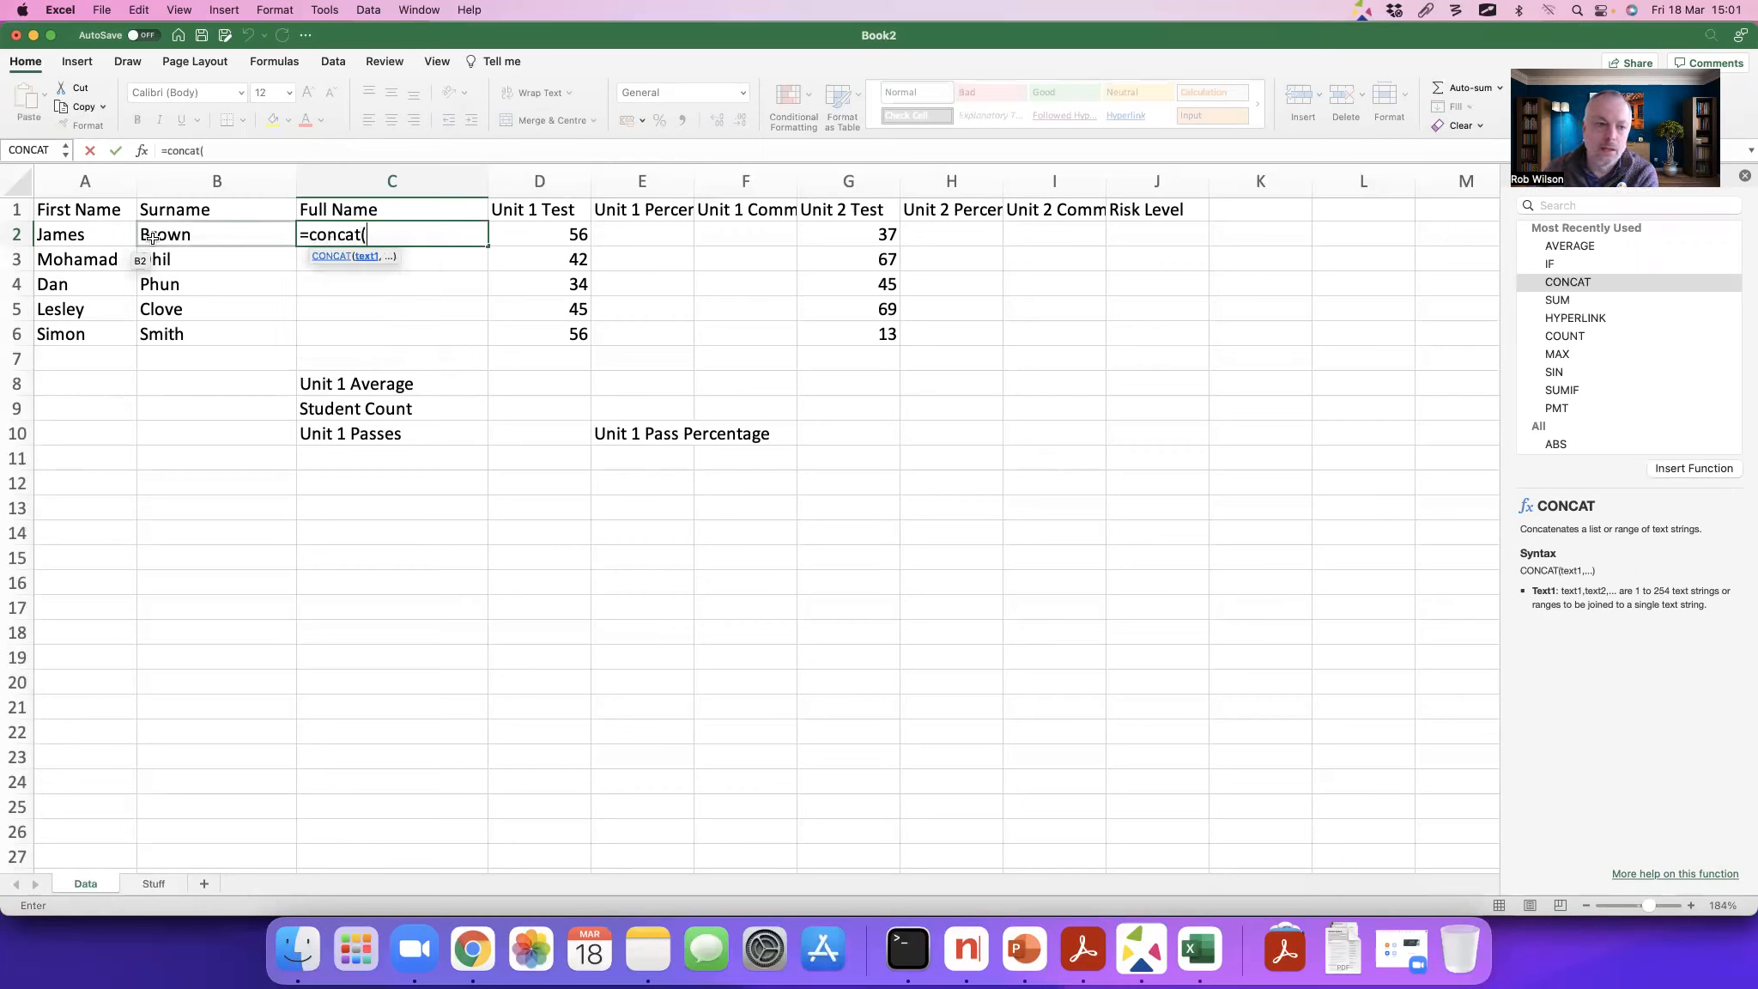
click(58, 231)
text(,)
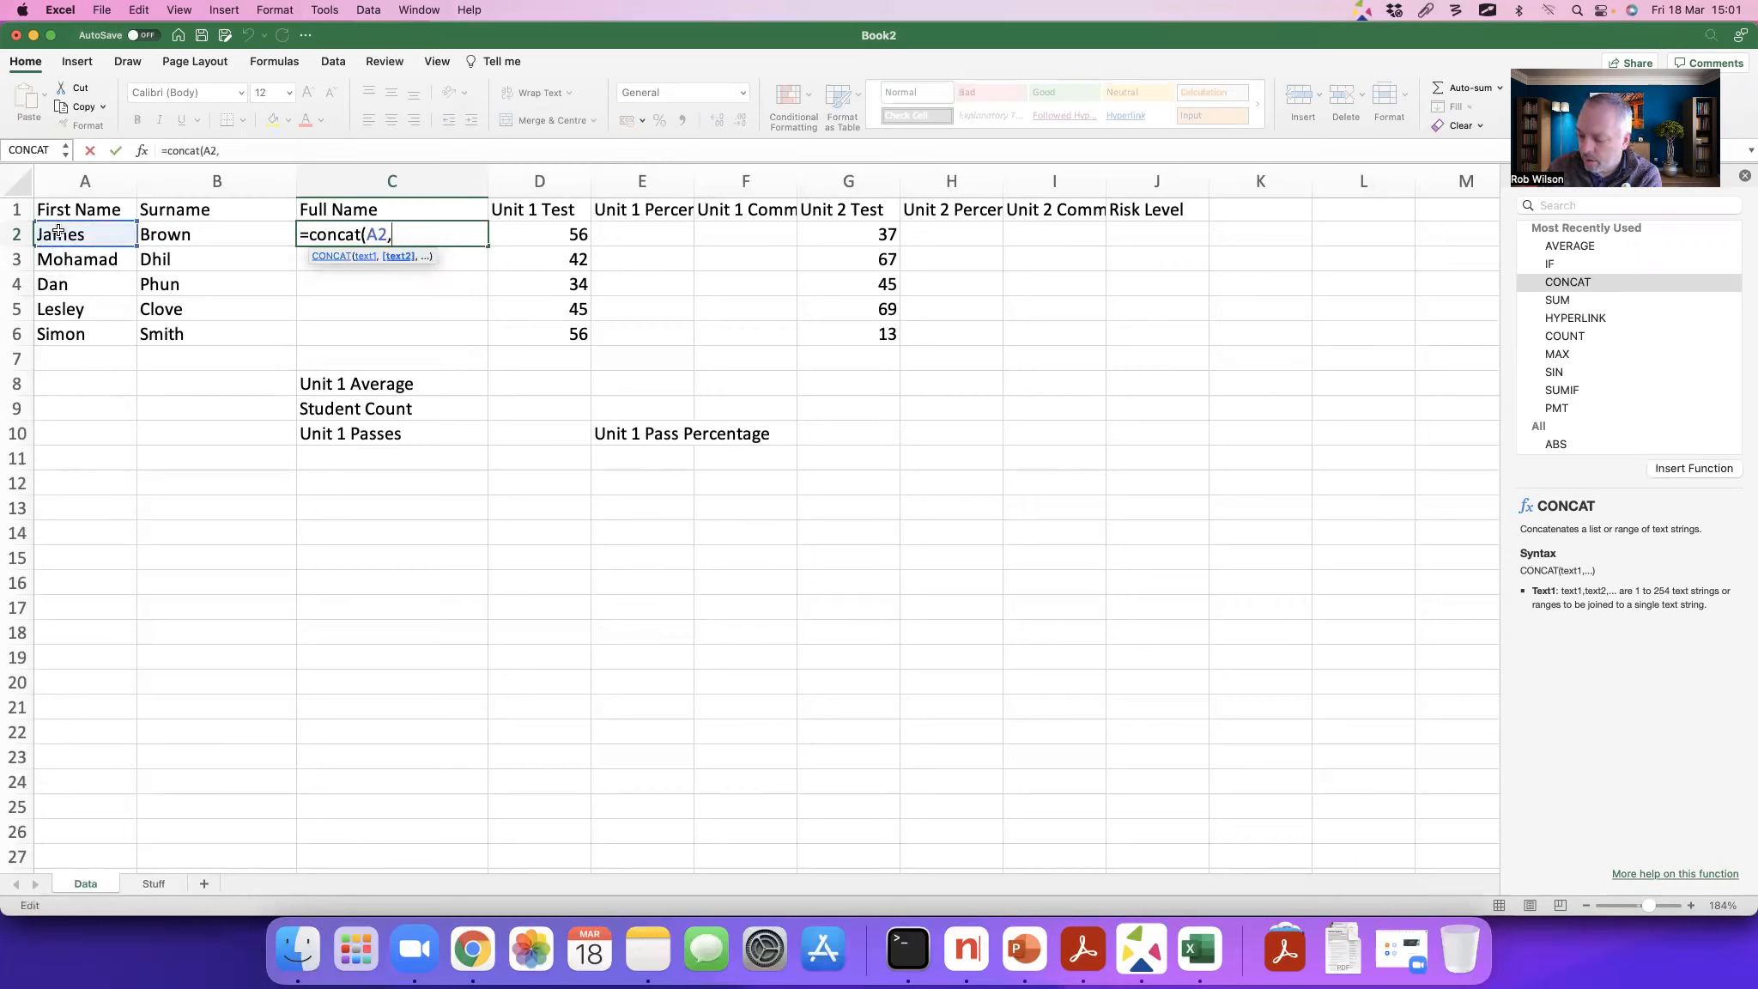
text(" " )
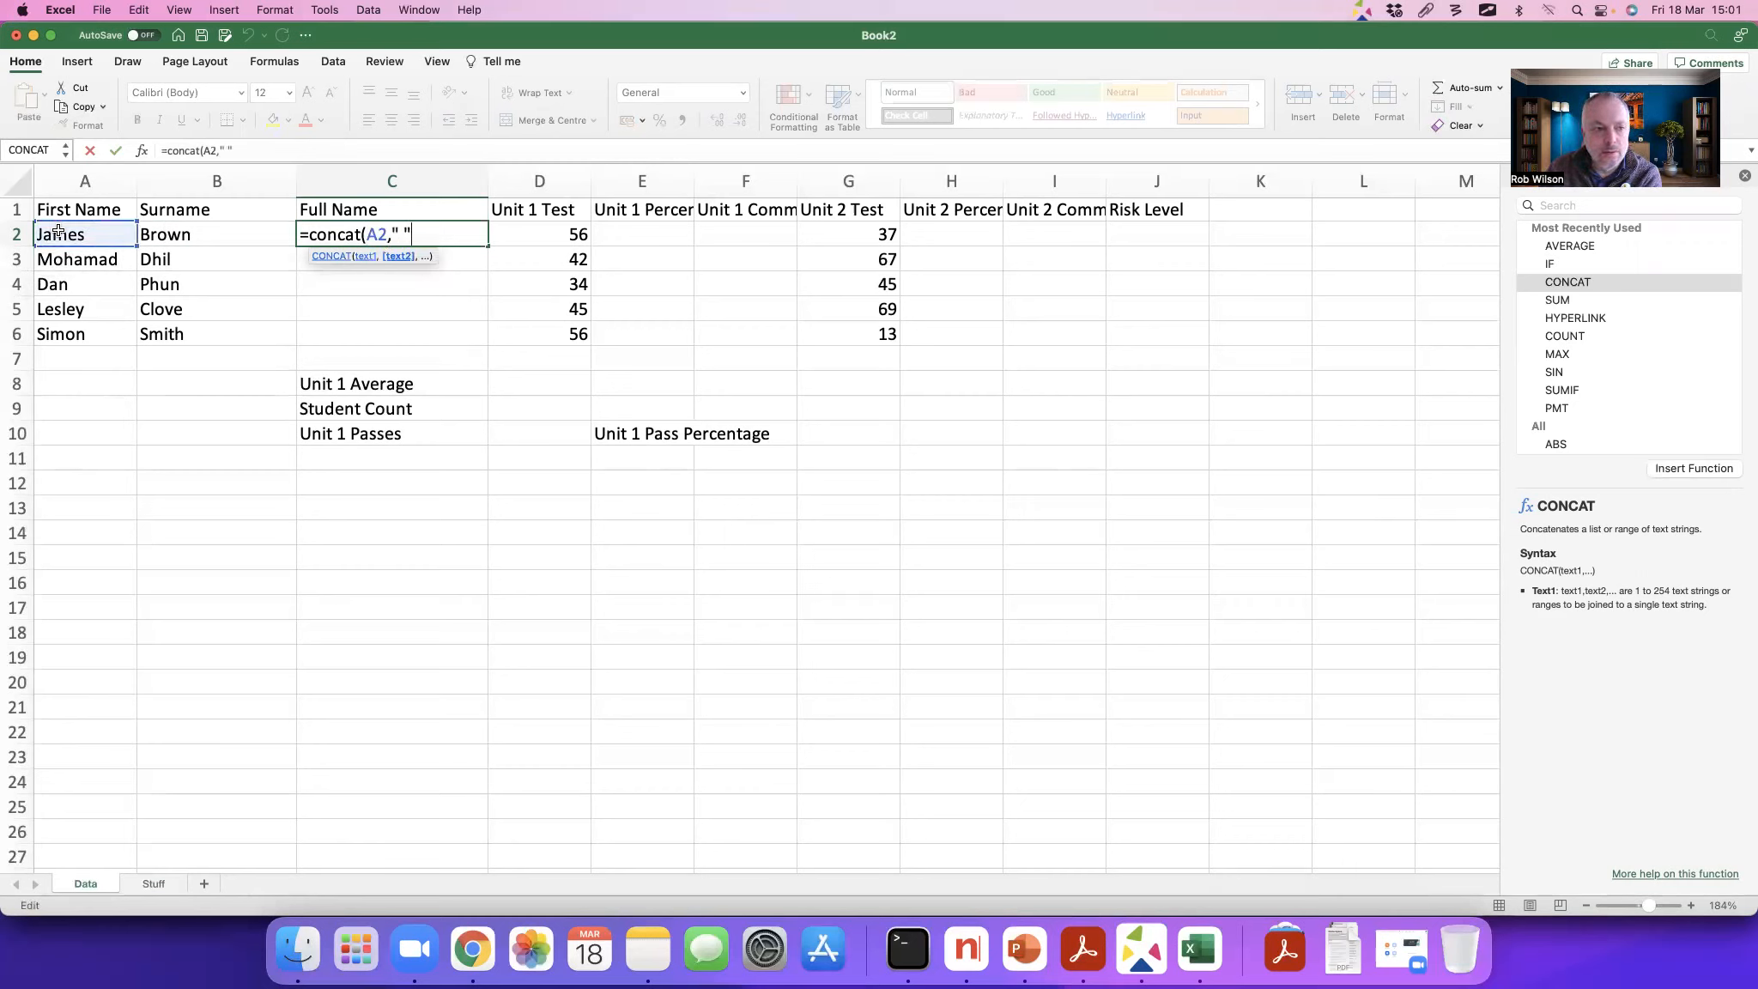
text(",)
click(175, 234)
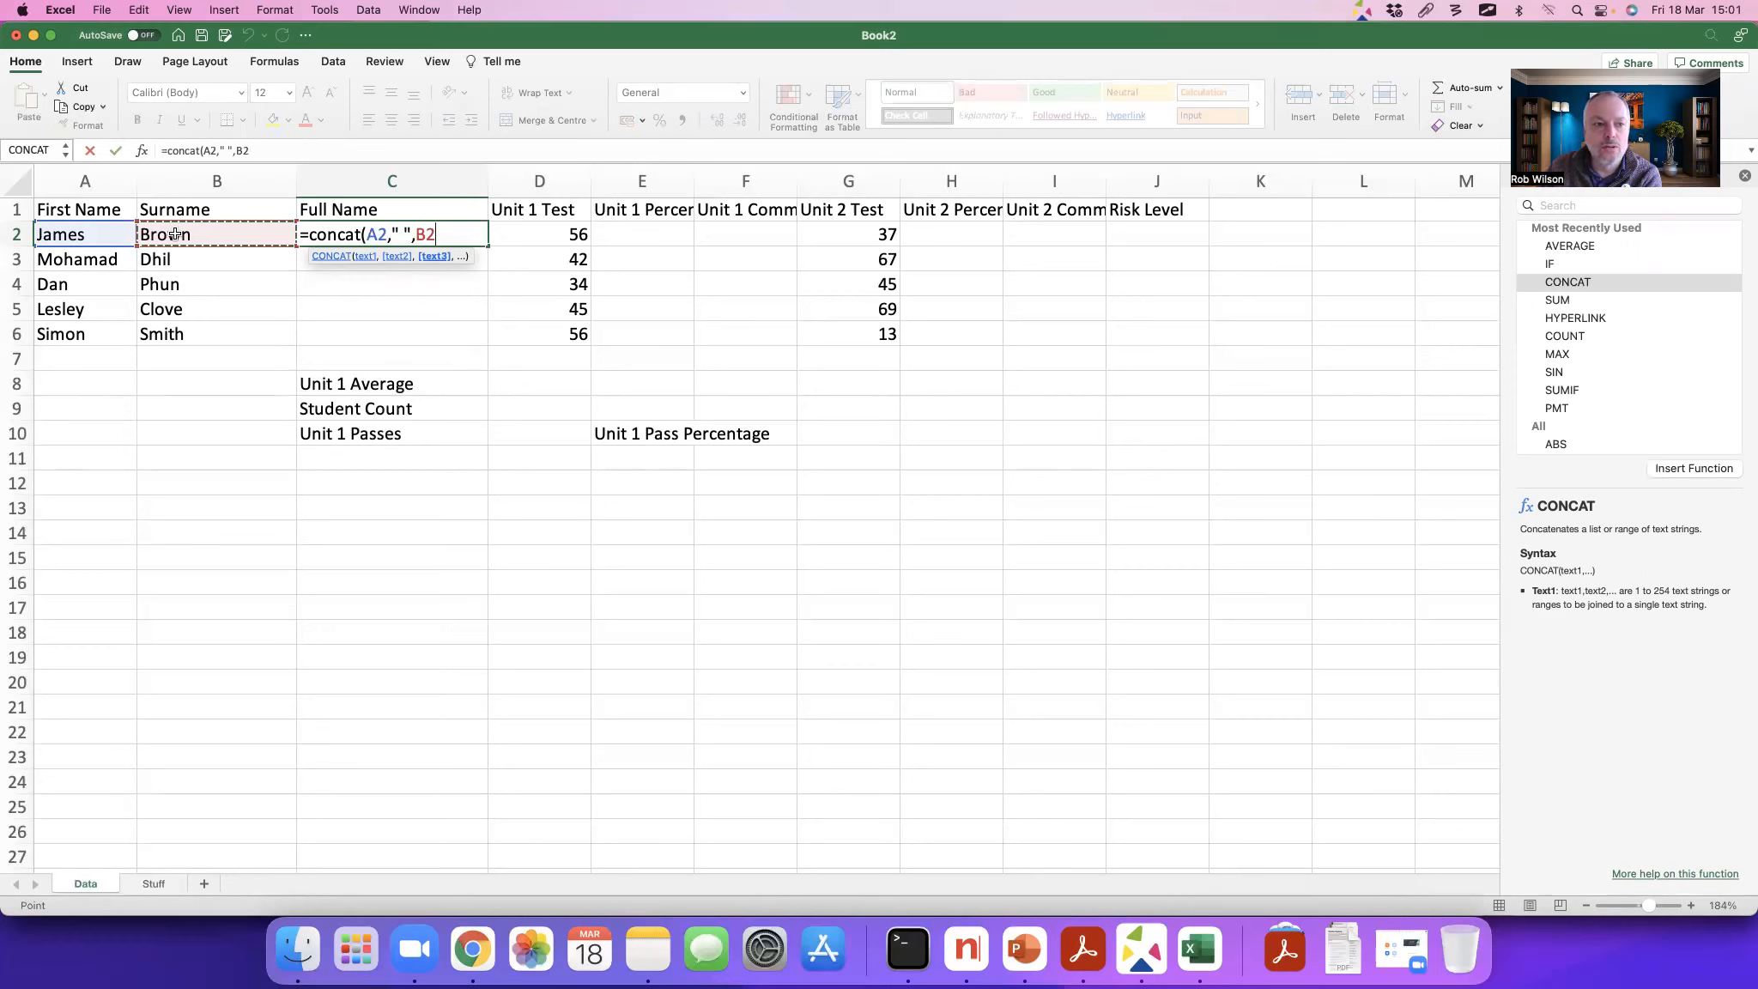
text())
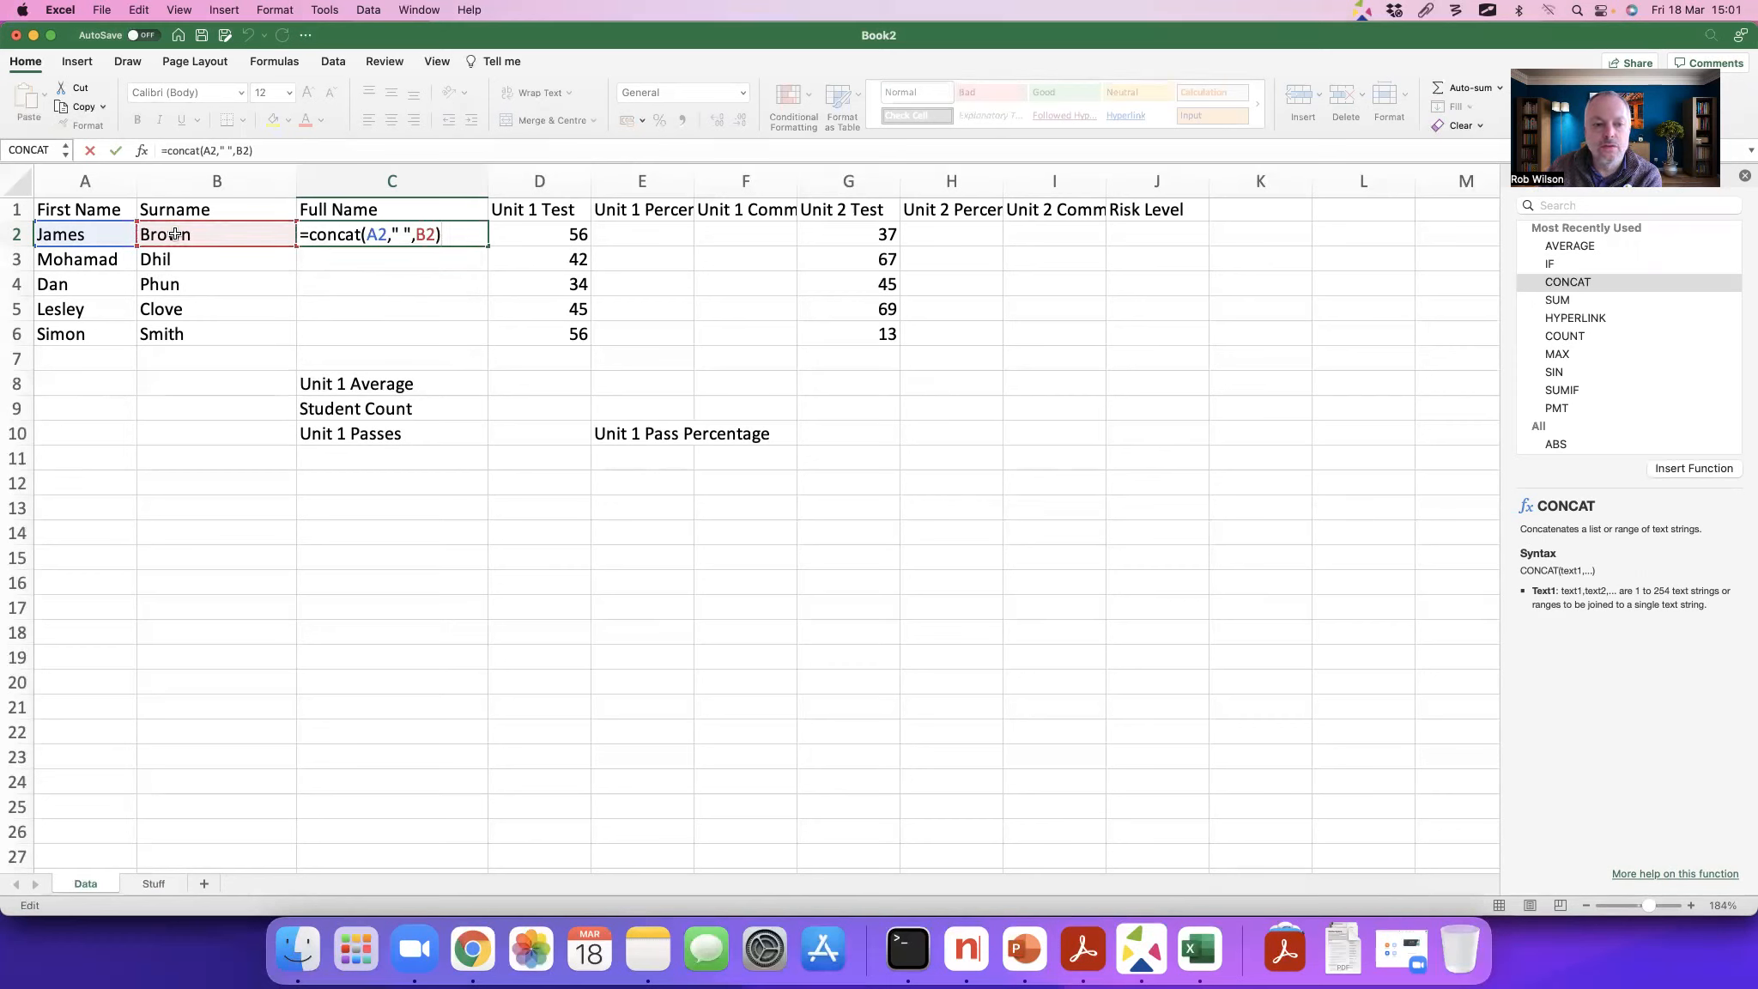
key(Return)
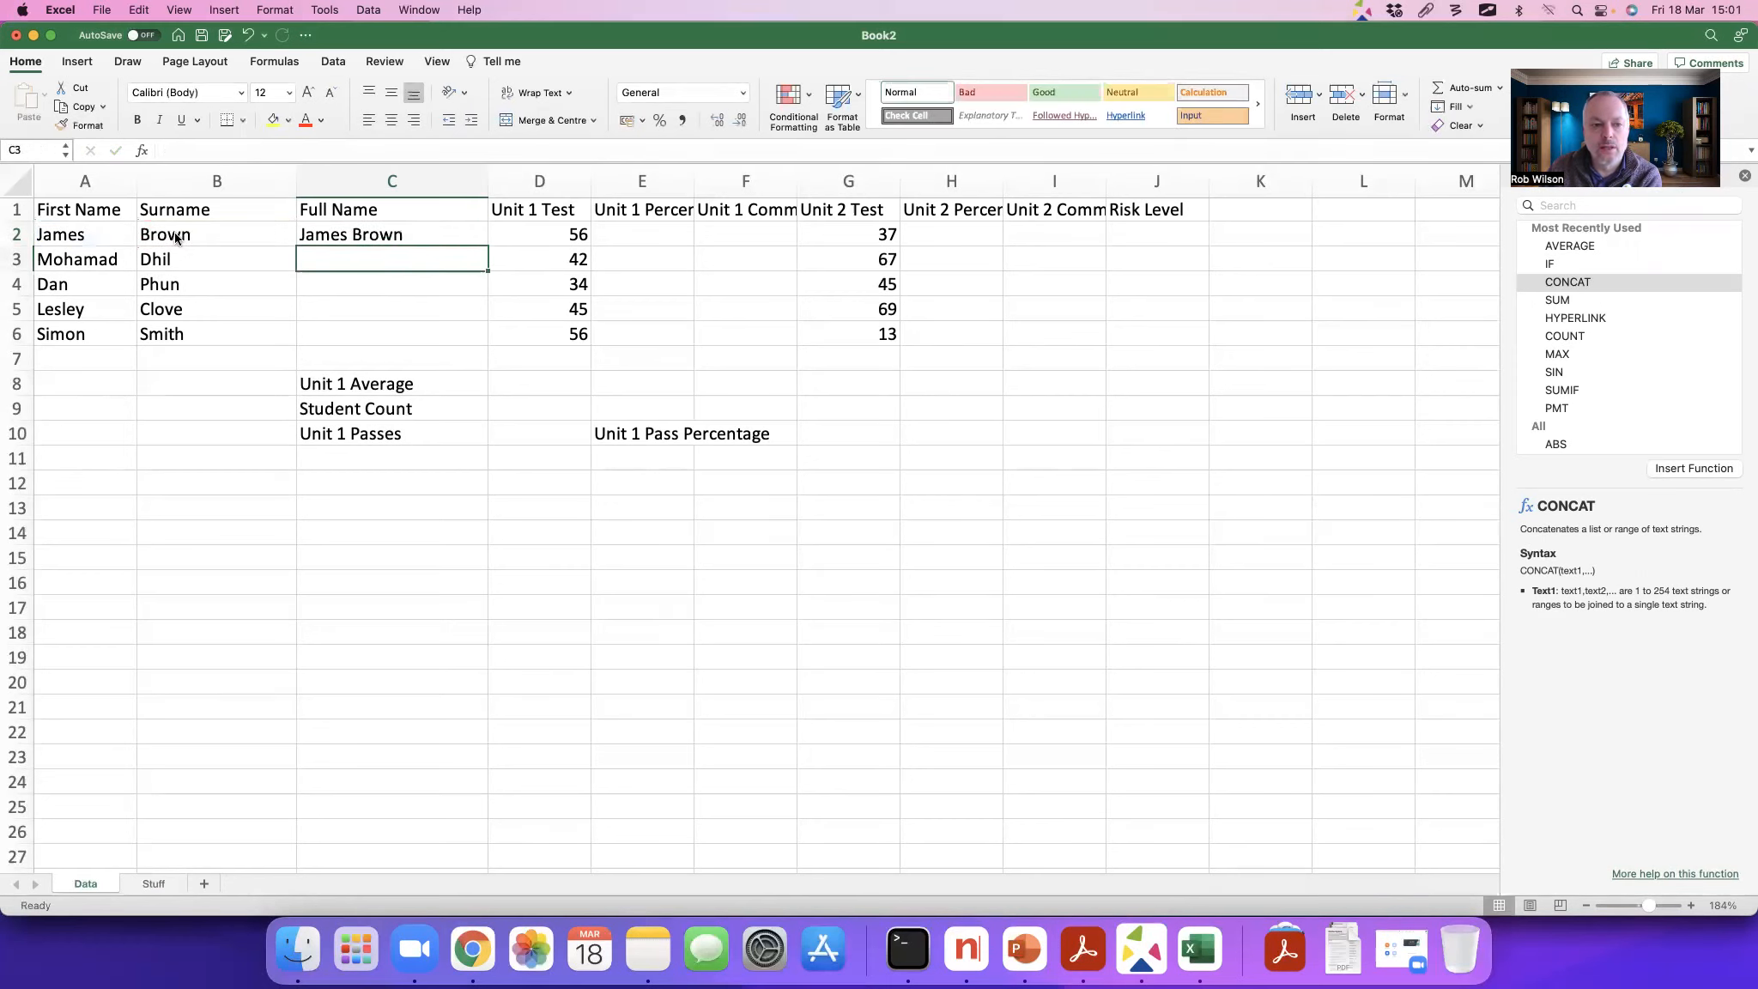
Step: Fill the full name formula from C2 down through C6
click(378, 237)
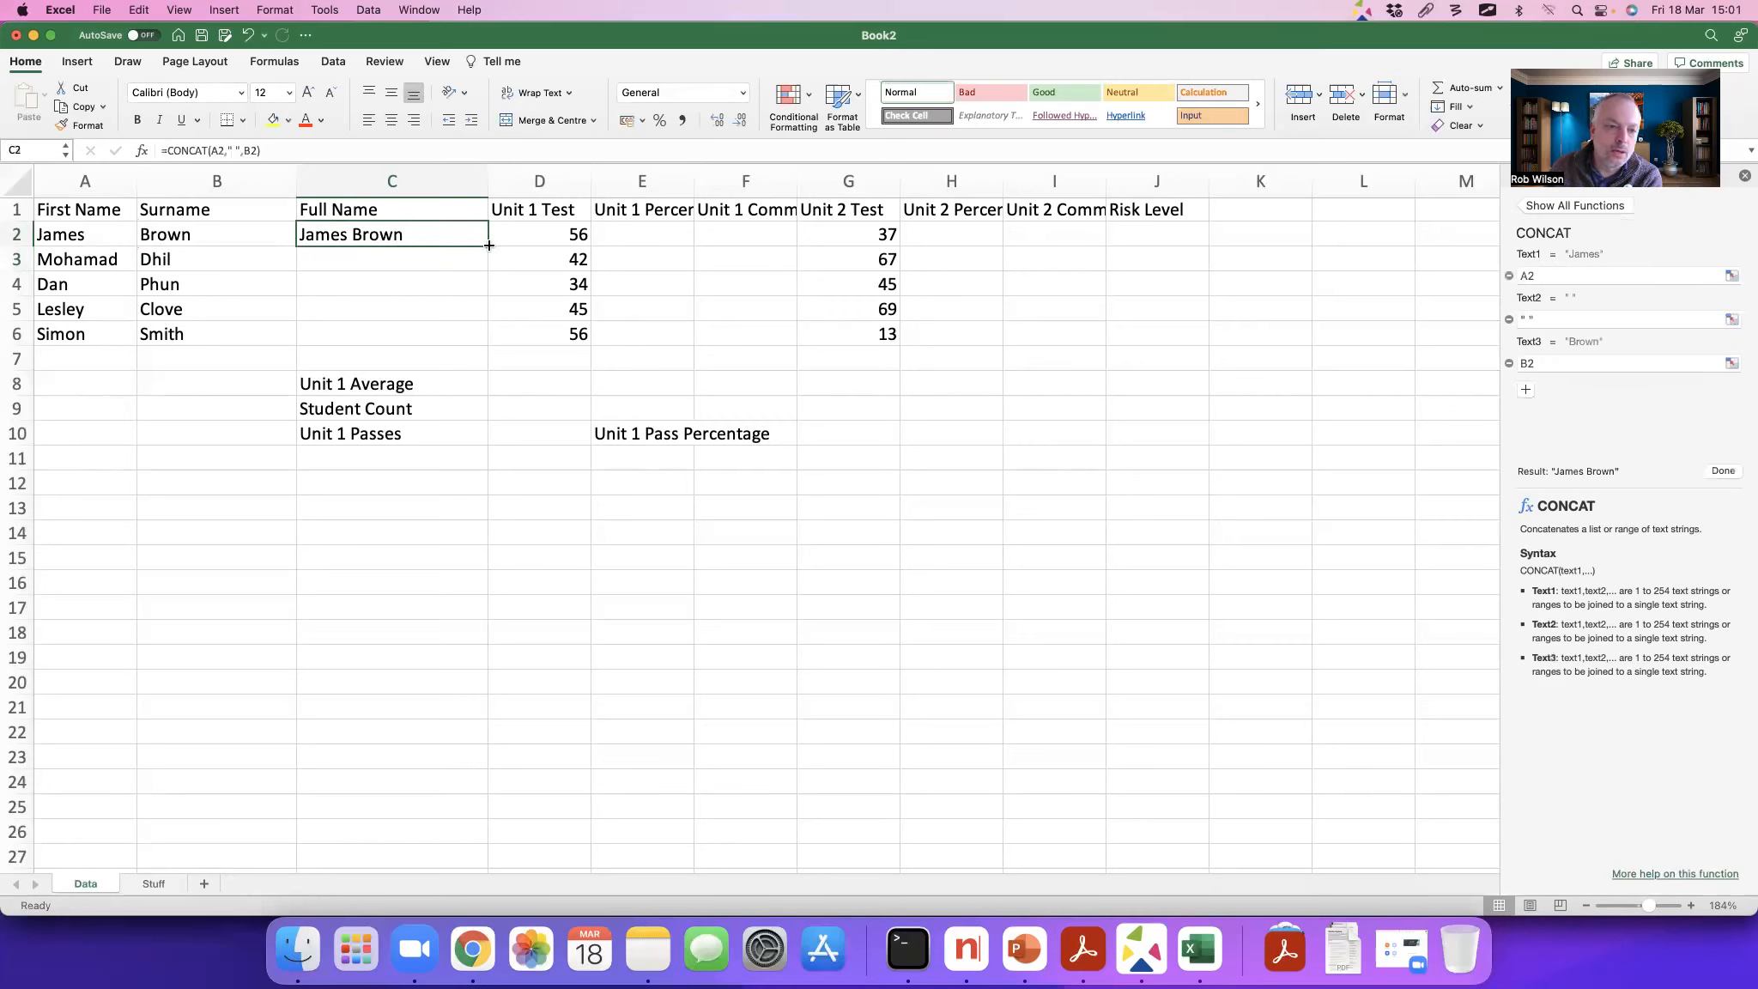
mouse_move(489, 245)
mouse_down()
mouse_move(478, 333)
mouse_move(483, 242)
mouse_up()
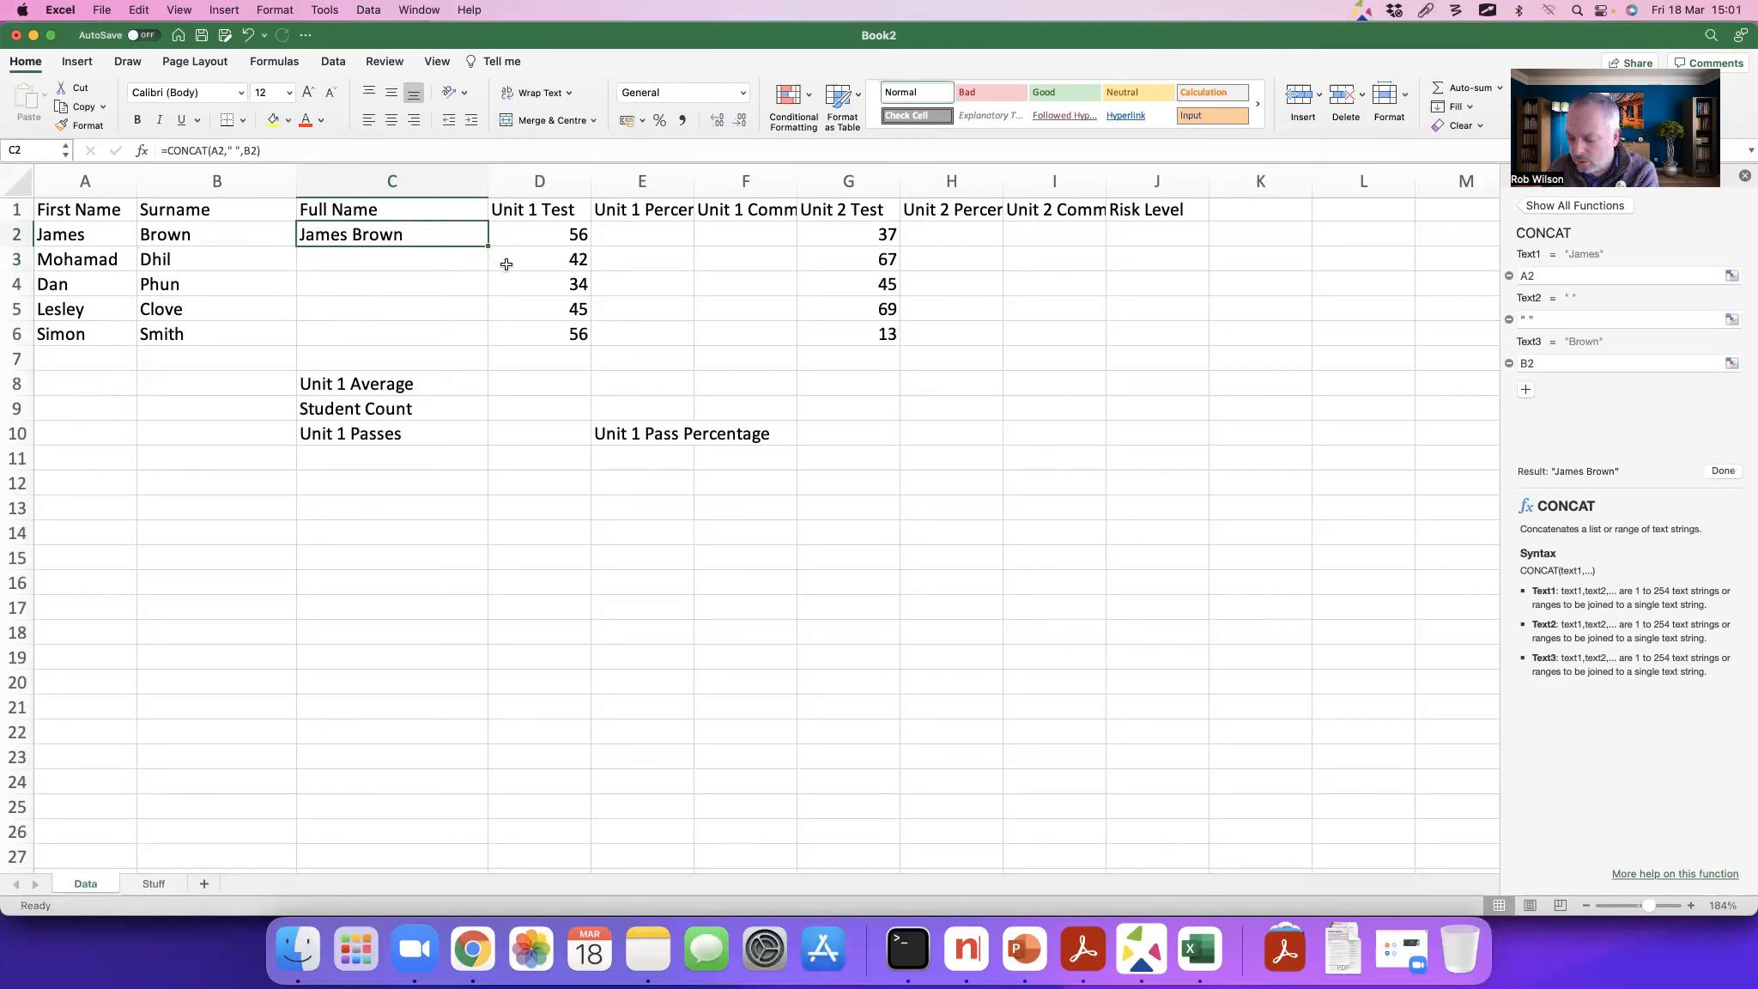
key(ctrl+Tab)
drag(484, 249, 507, 271)
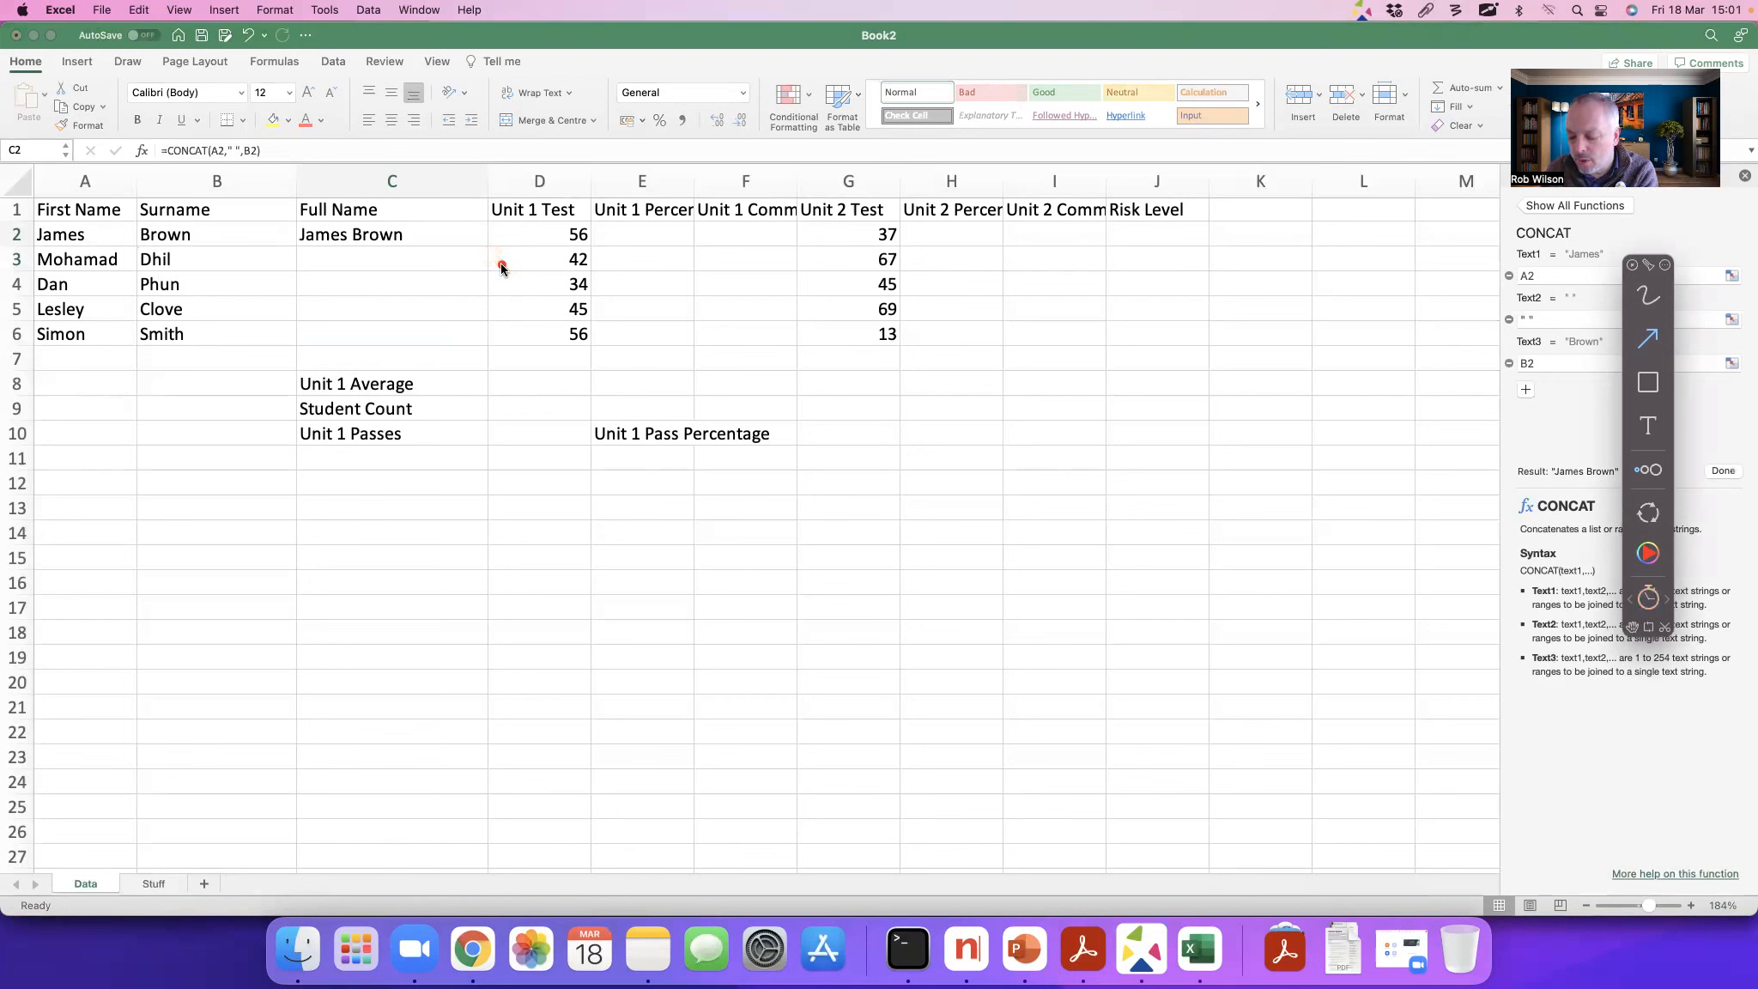
key(Escape)
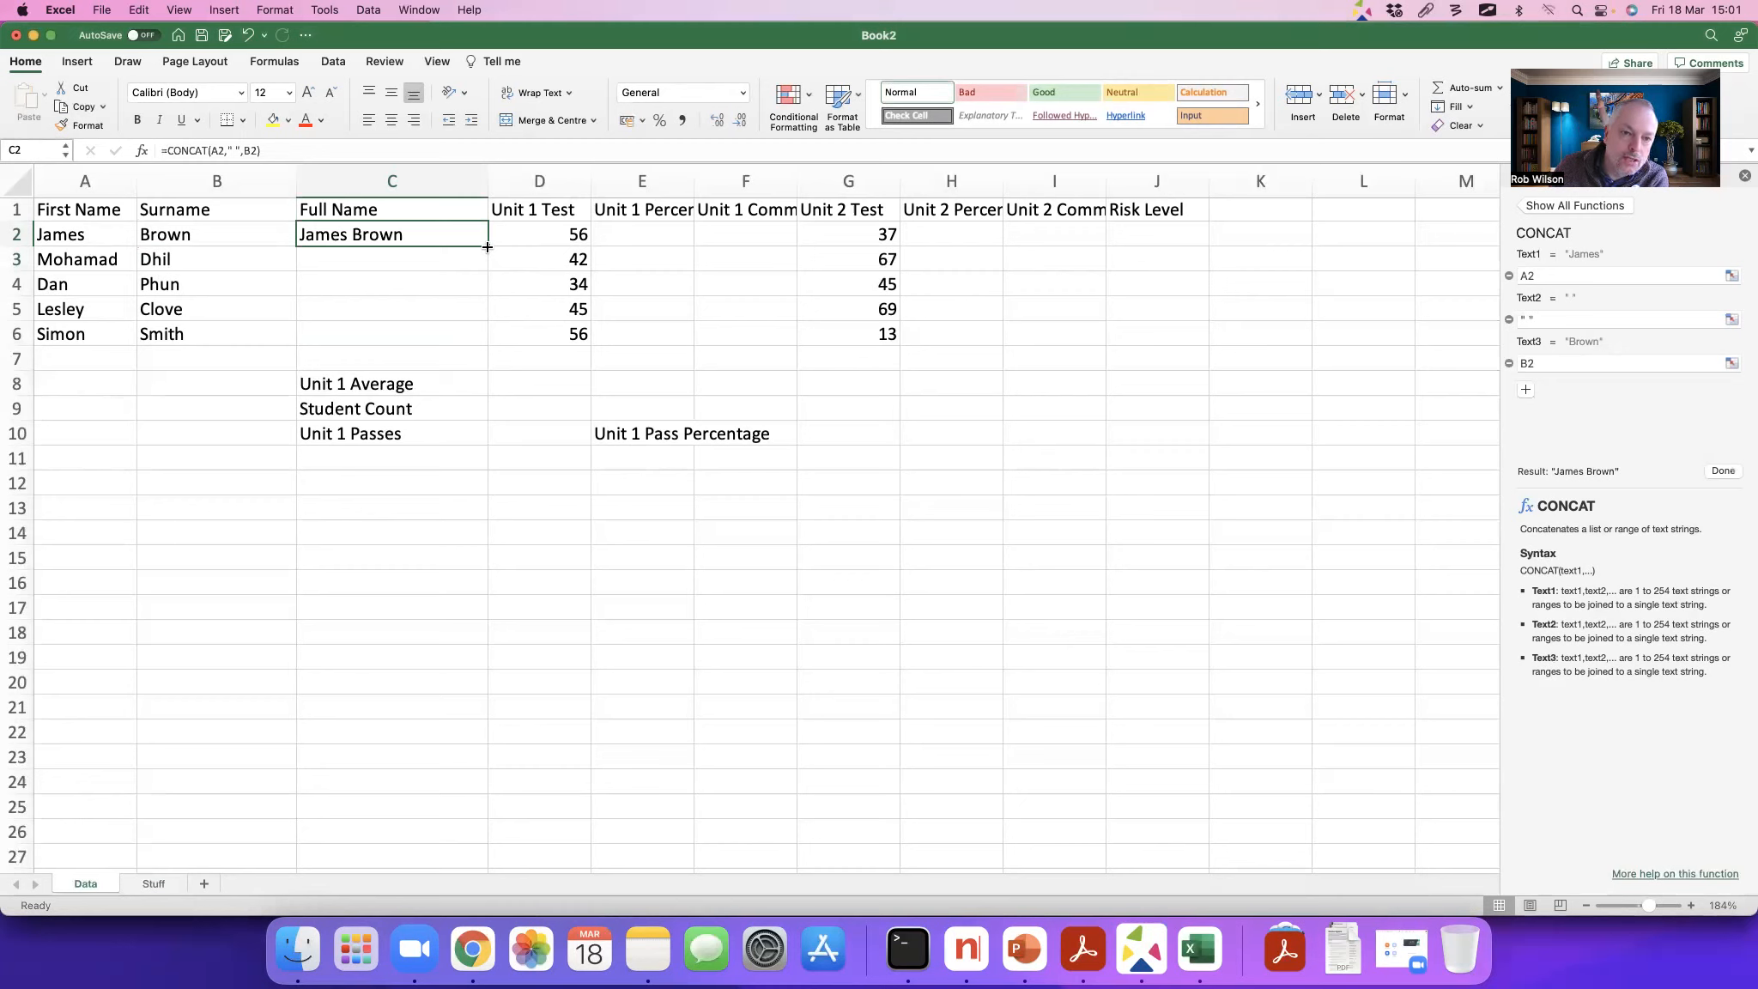
drag(487, 247, 477, 337)
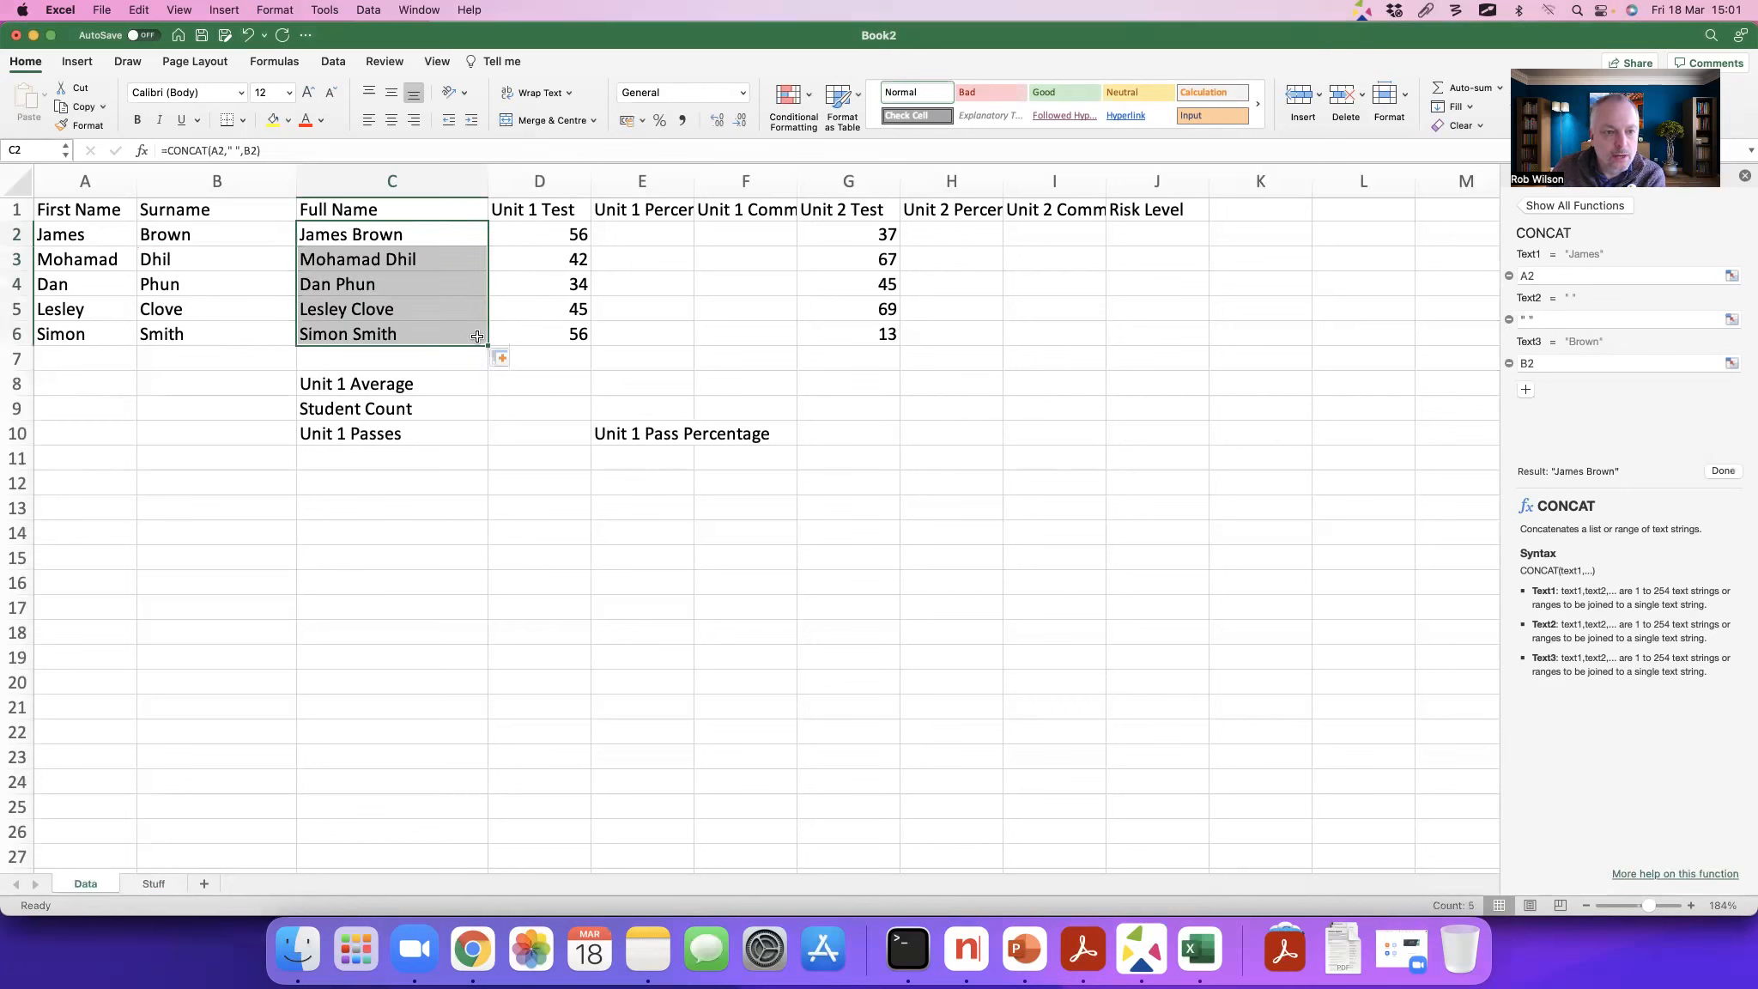
Step: Examine the cell references in the copied formula in C3, leaving it as it is
click(410, 264)
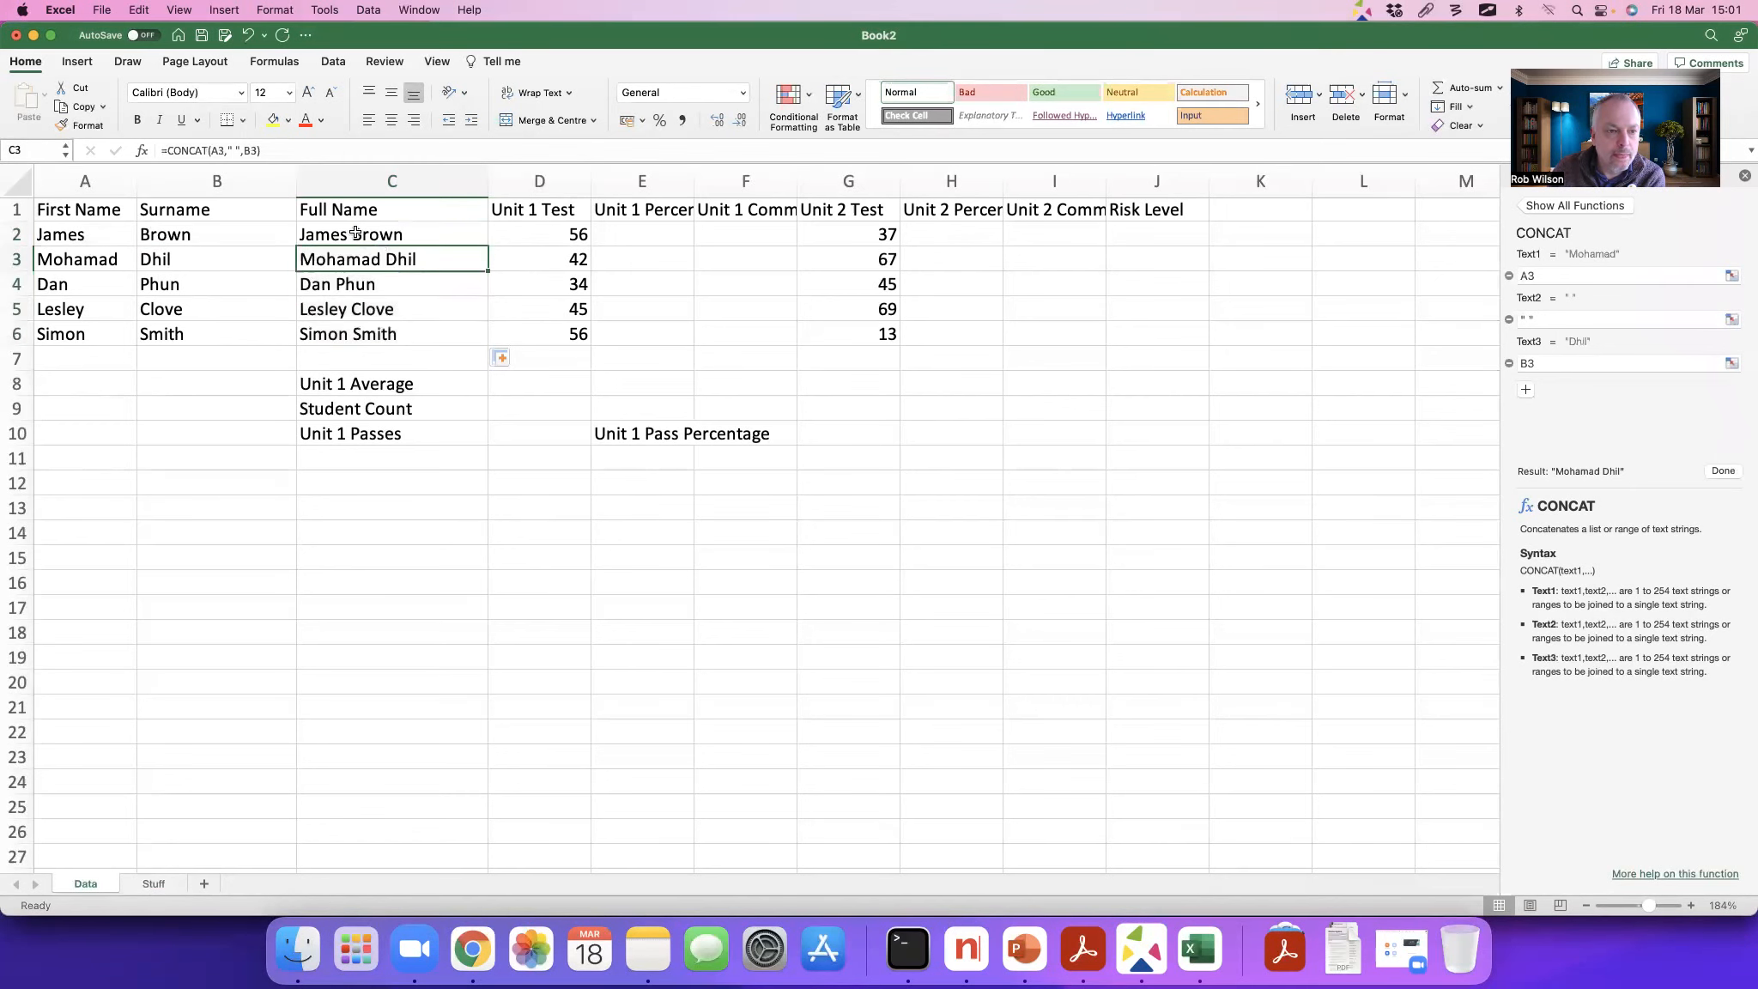
click(271, 150)
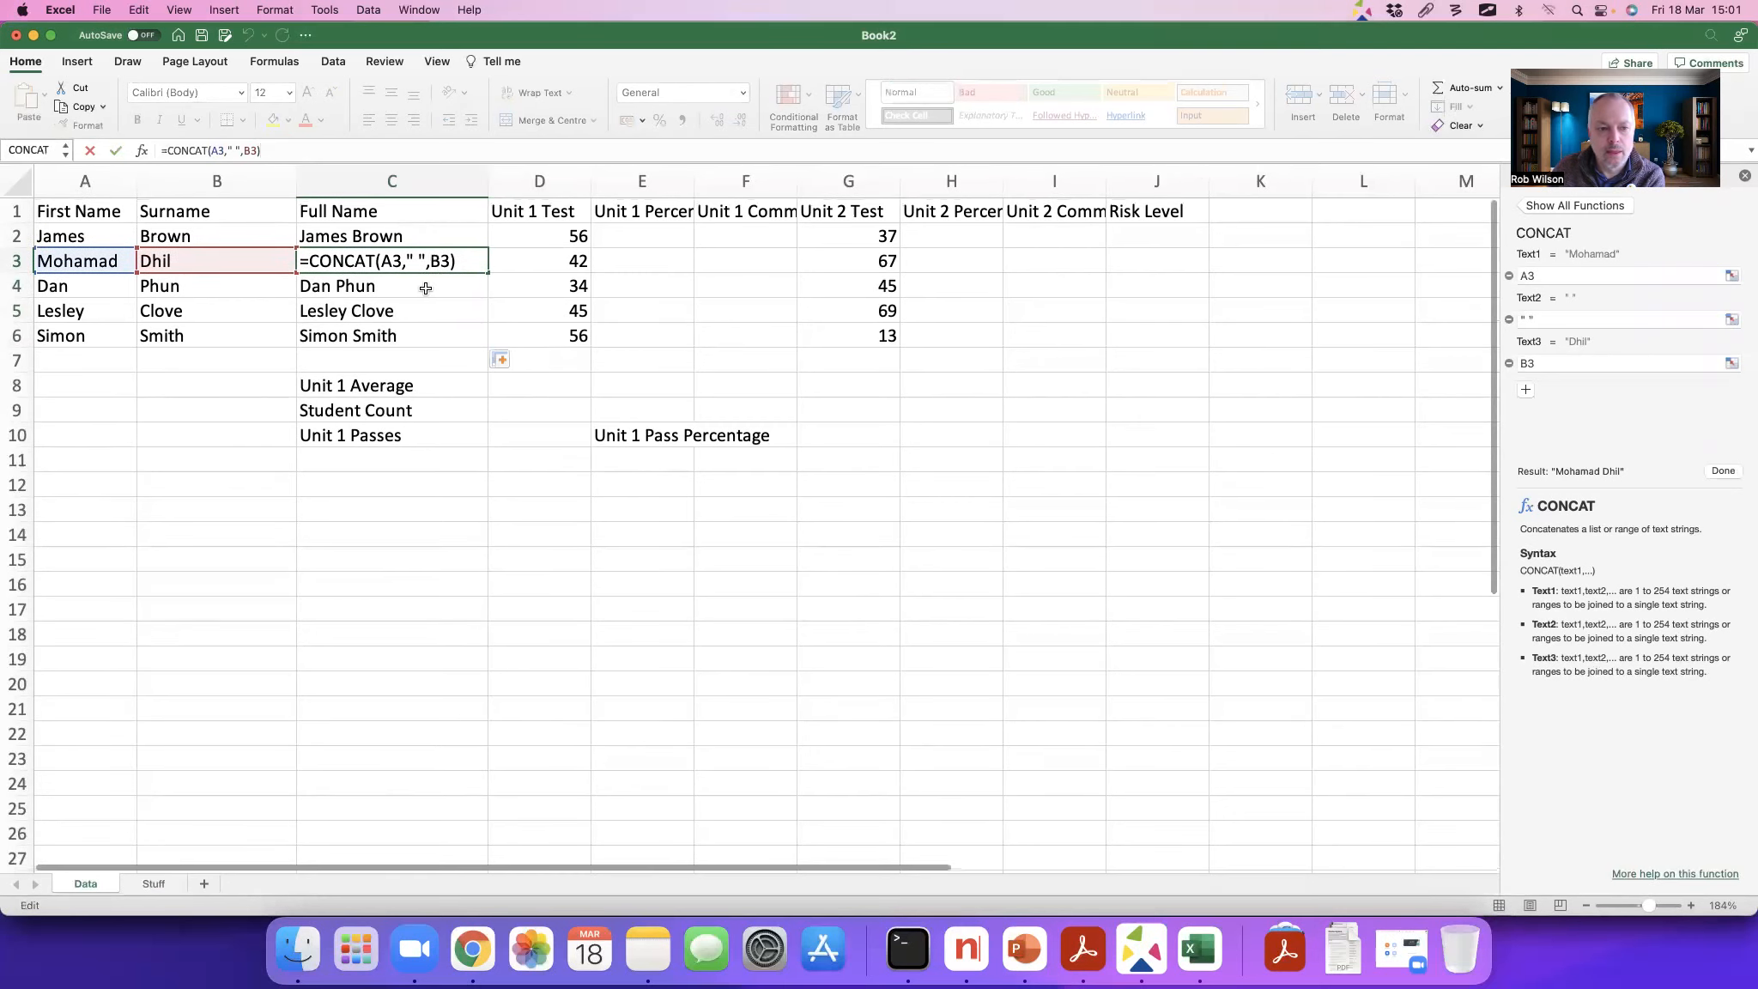
key(Escape)
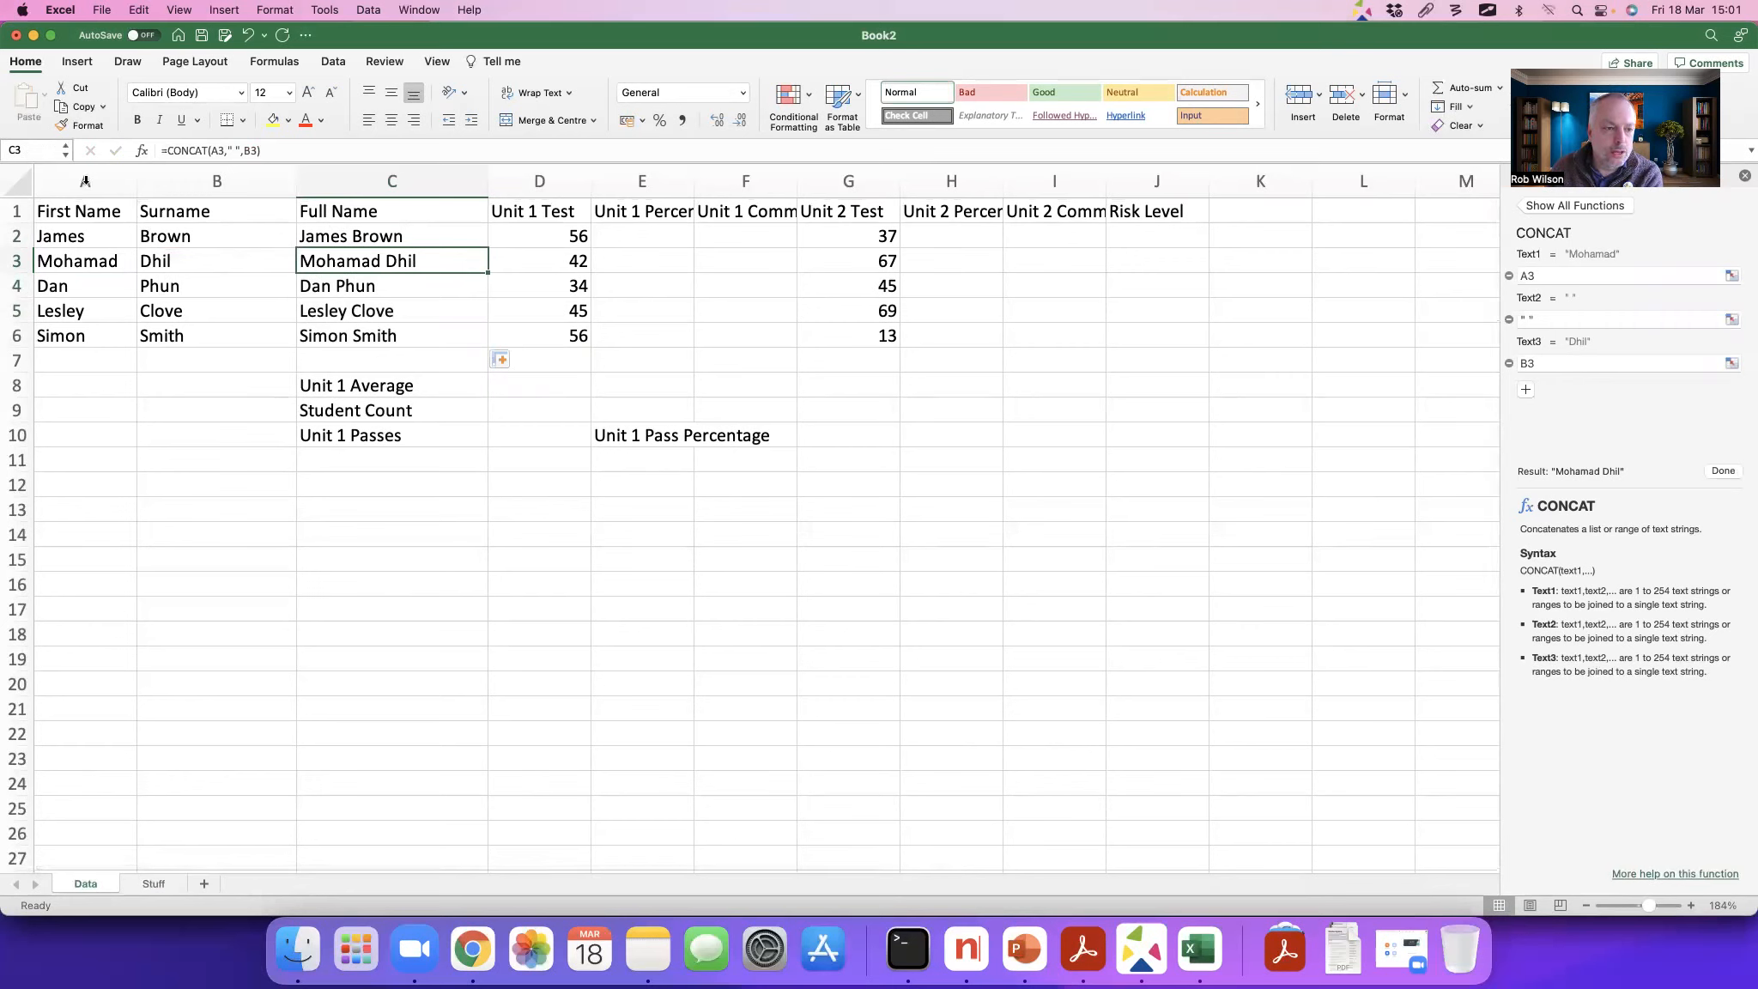
Step: Hide columns A and B, which hold the First Name and Surname data
drag(85, 179, 171, 176)
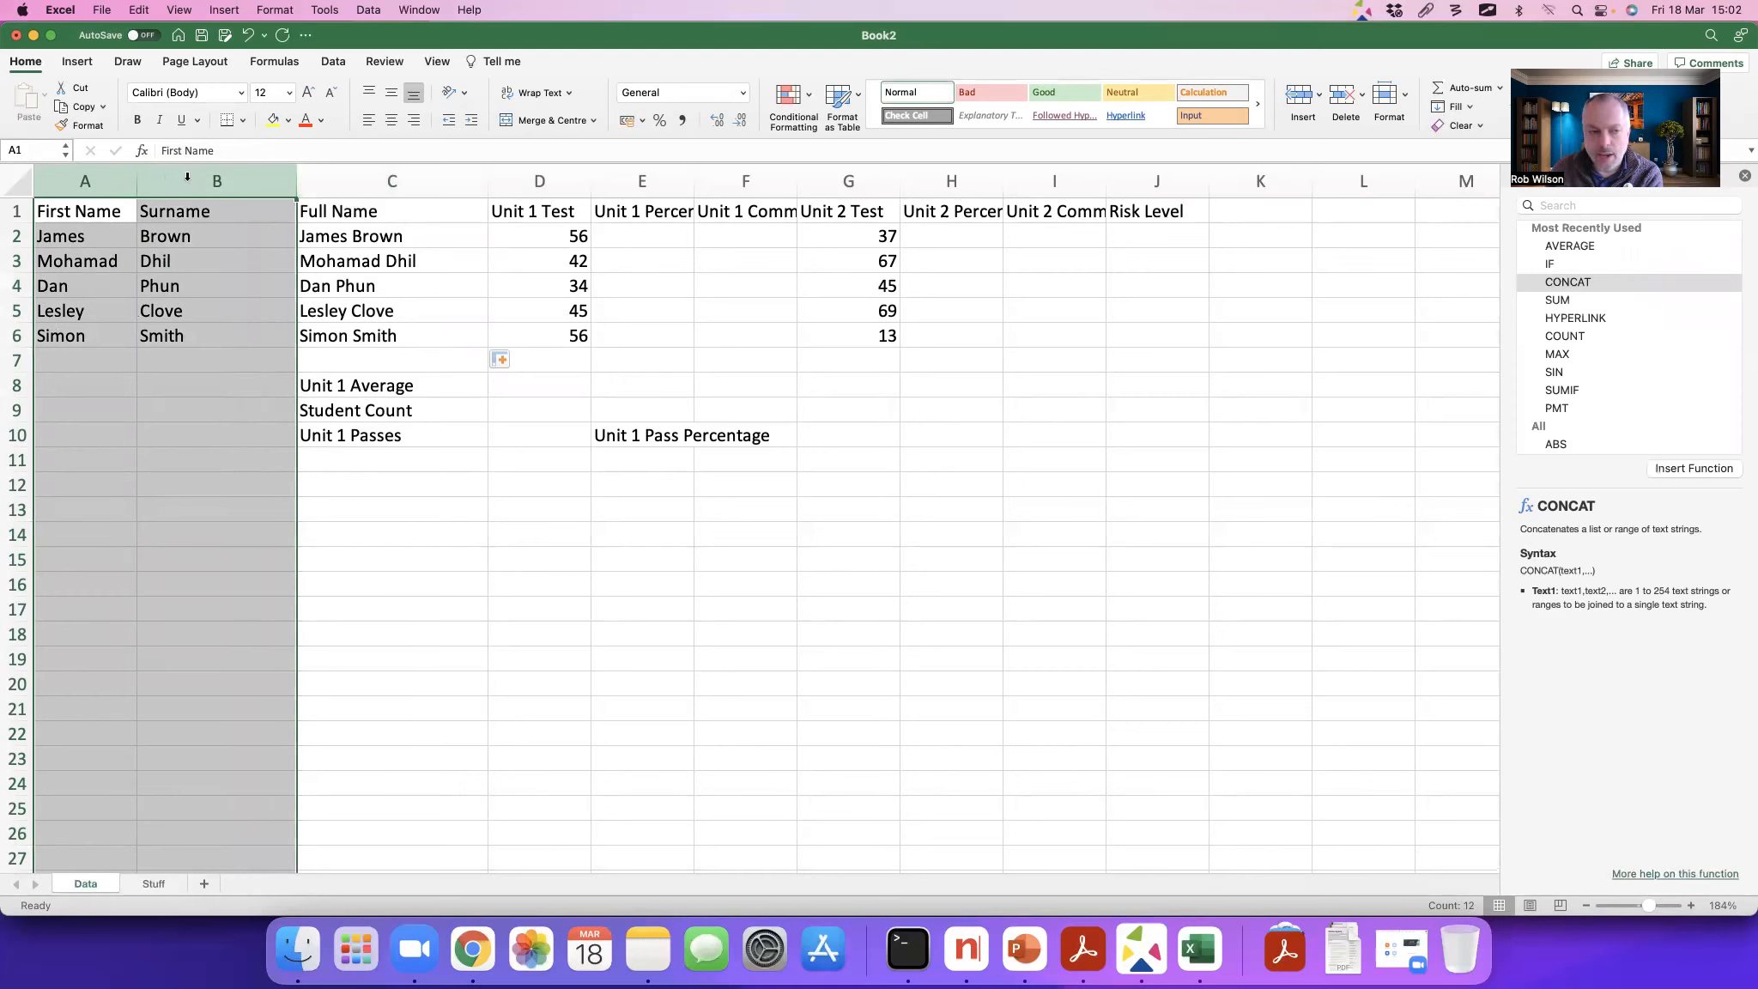
right_click(187, 178)
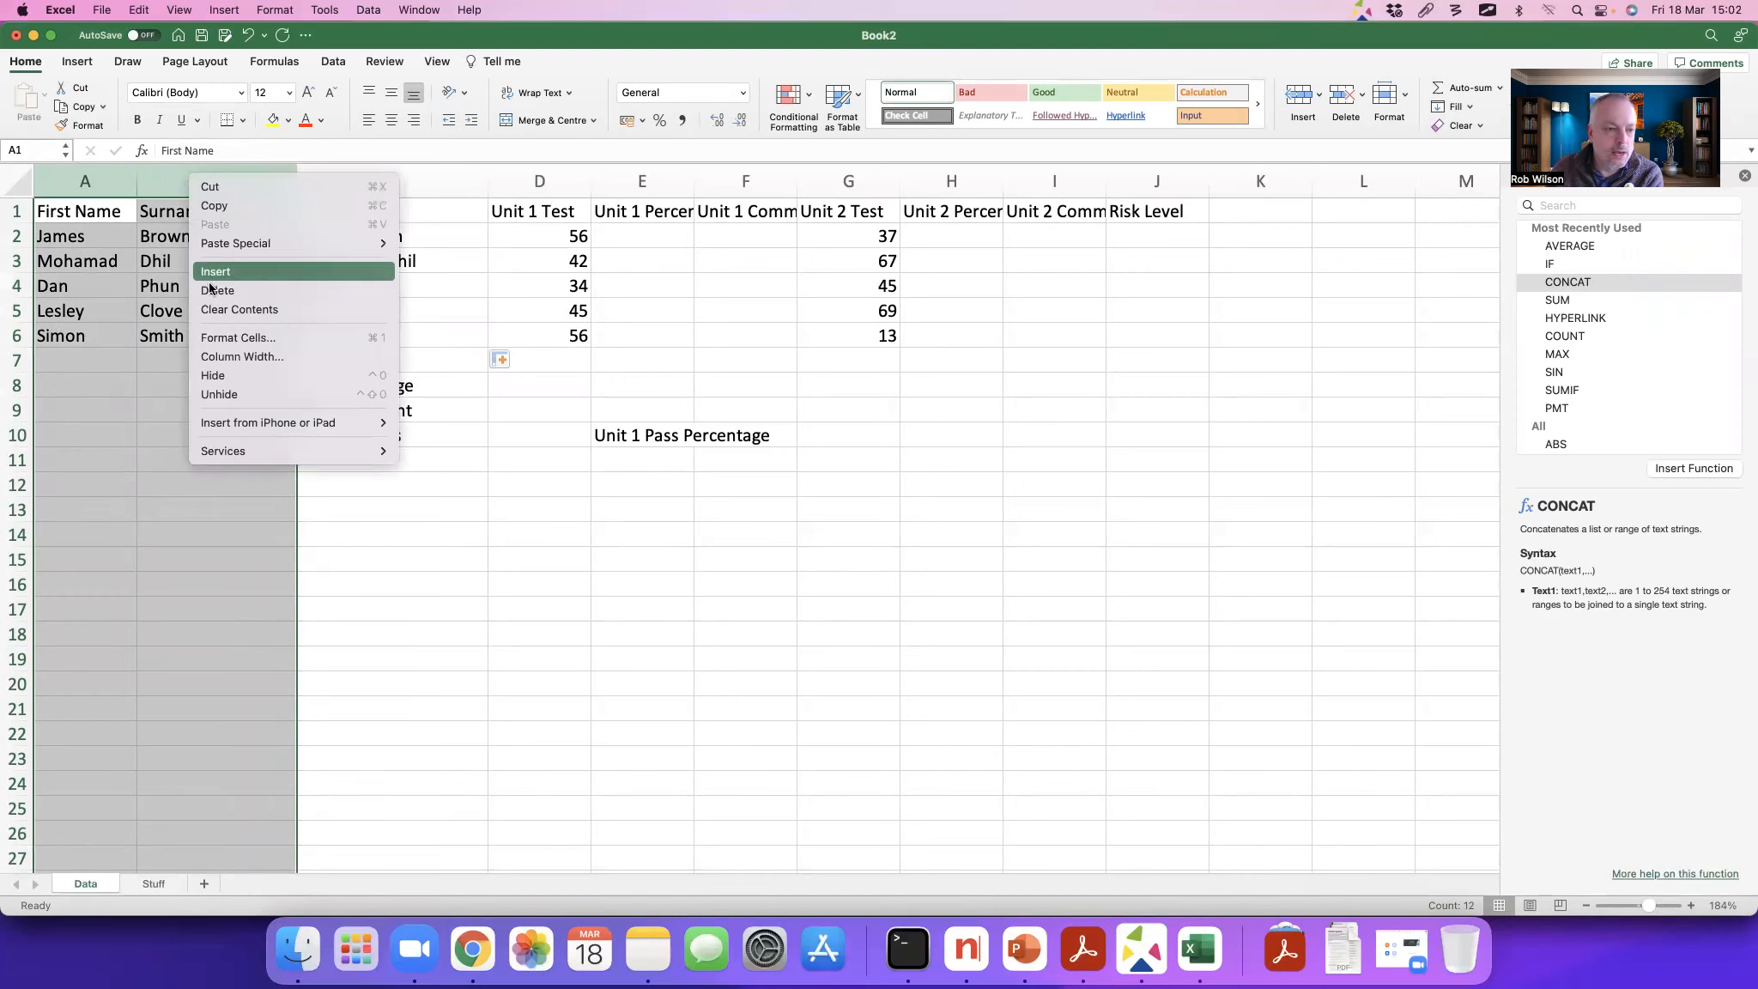
click(232, 379)
scroll(150, 255, right, 2)
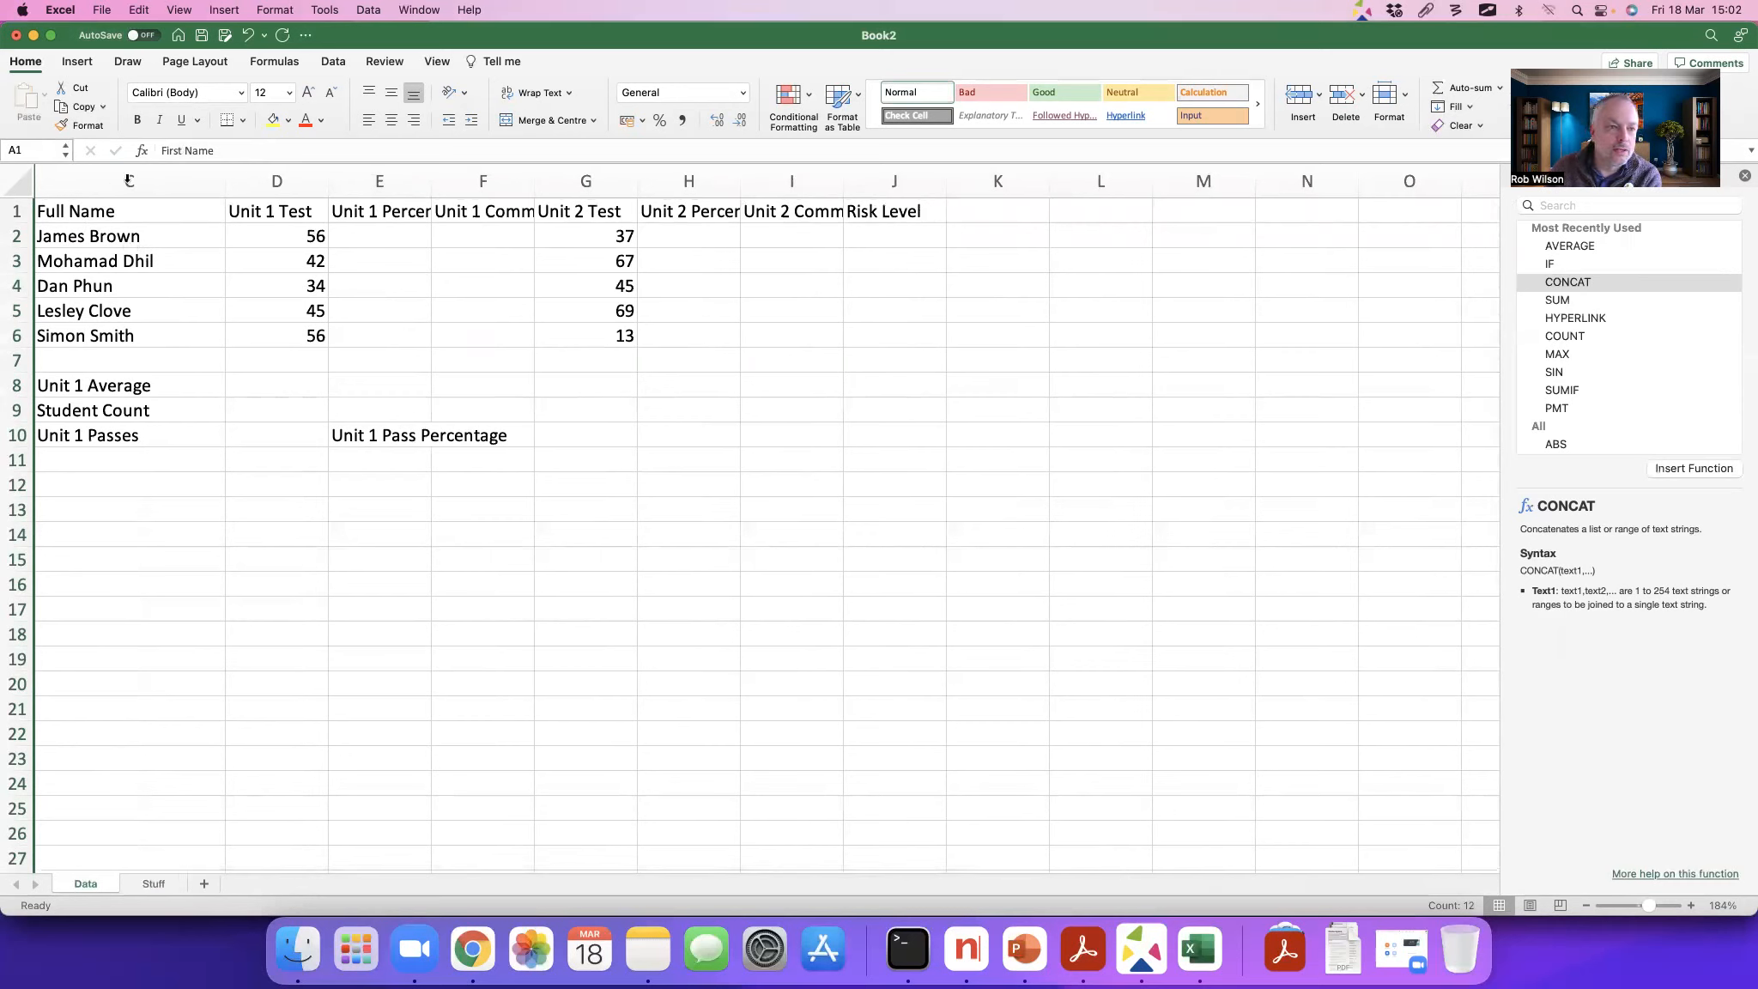
Step: Unhide the First Name and Surname columns A and B, and hide them again
right_click(34, 181)
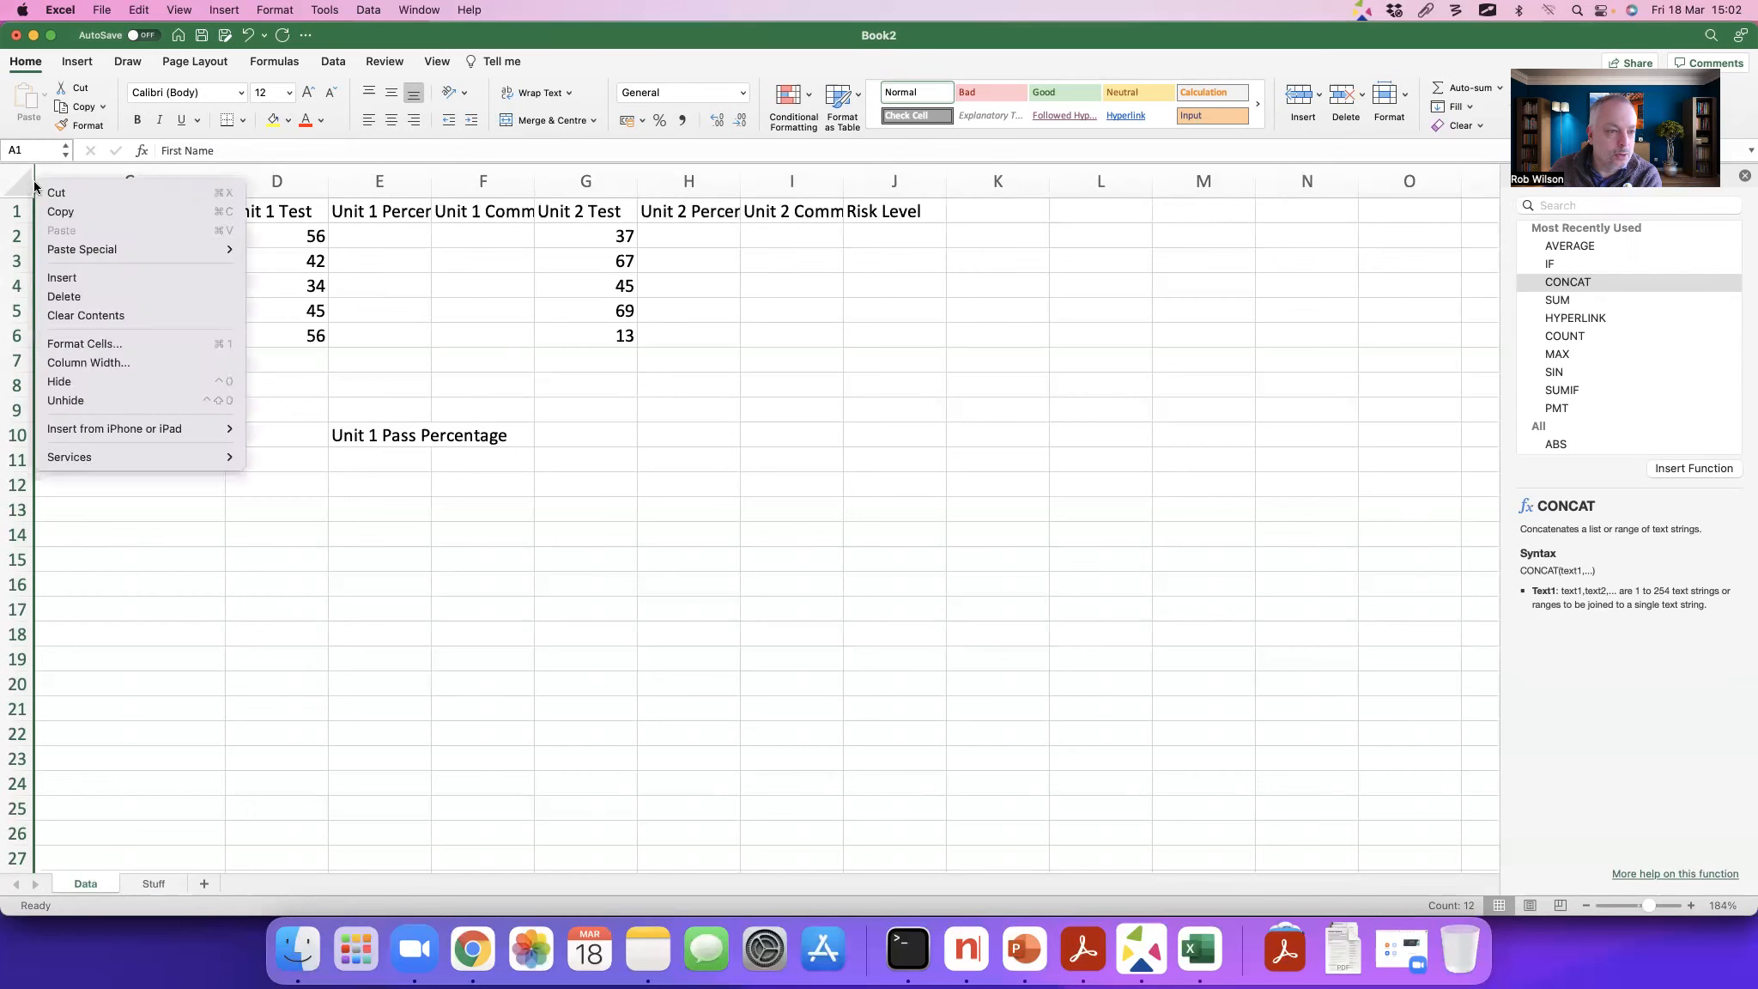
click(103, 400)
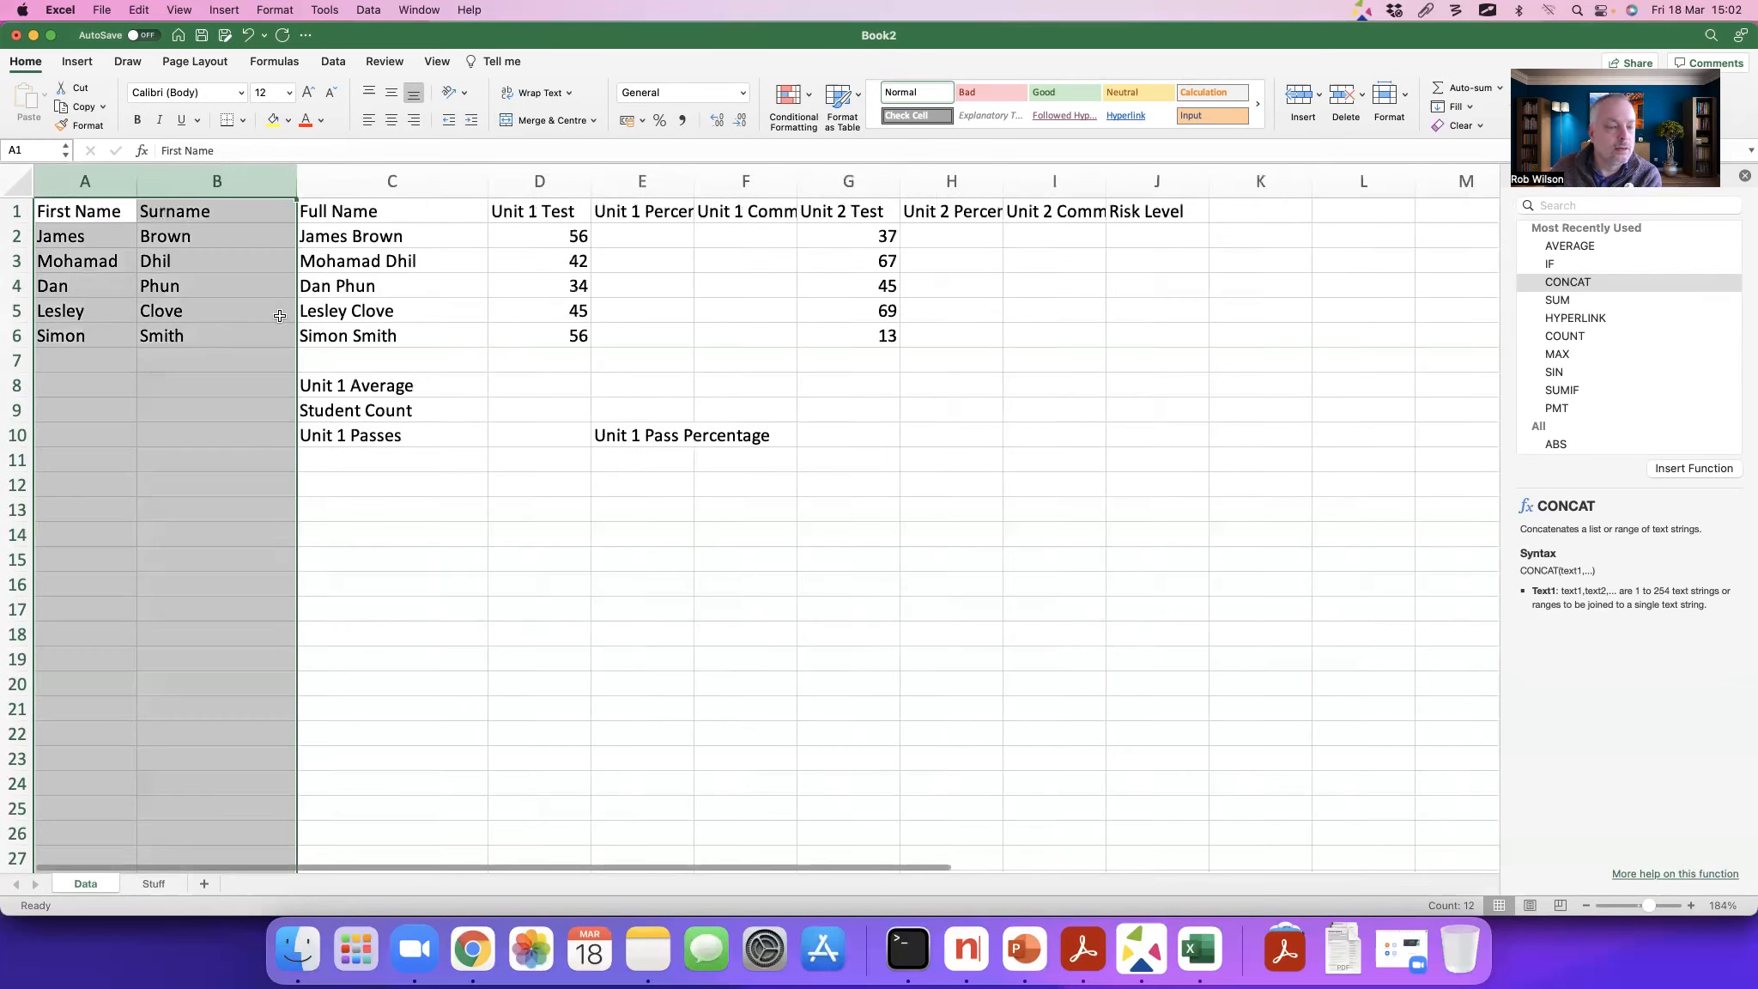
right_click(223, 184)
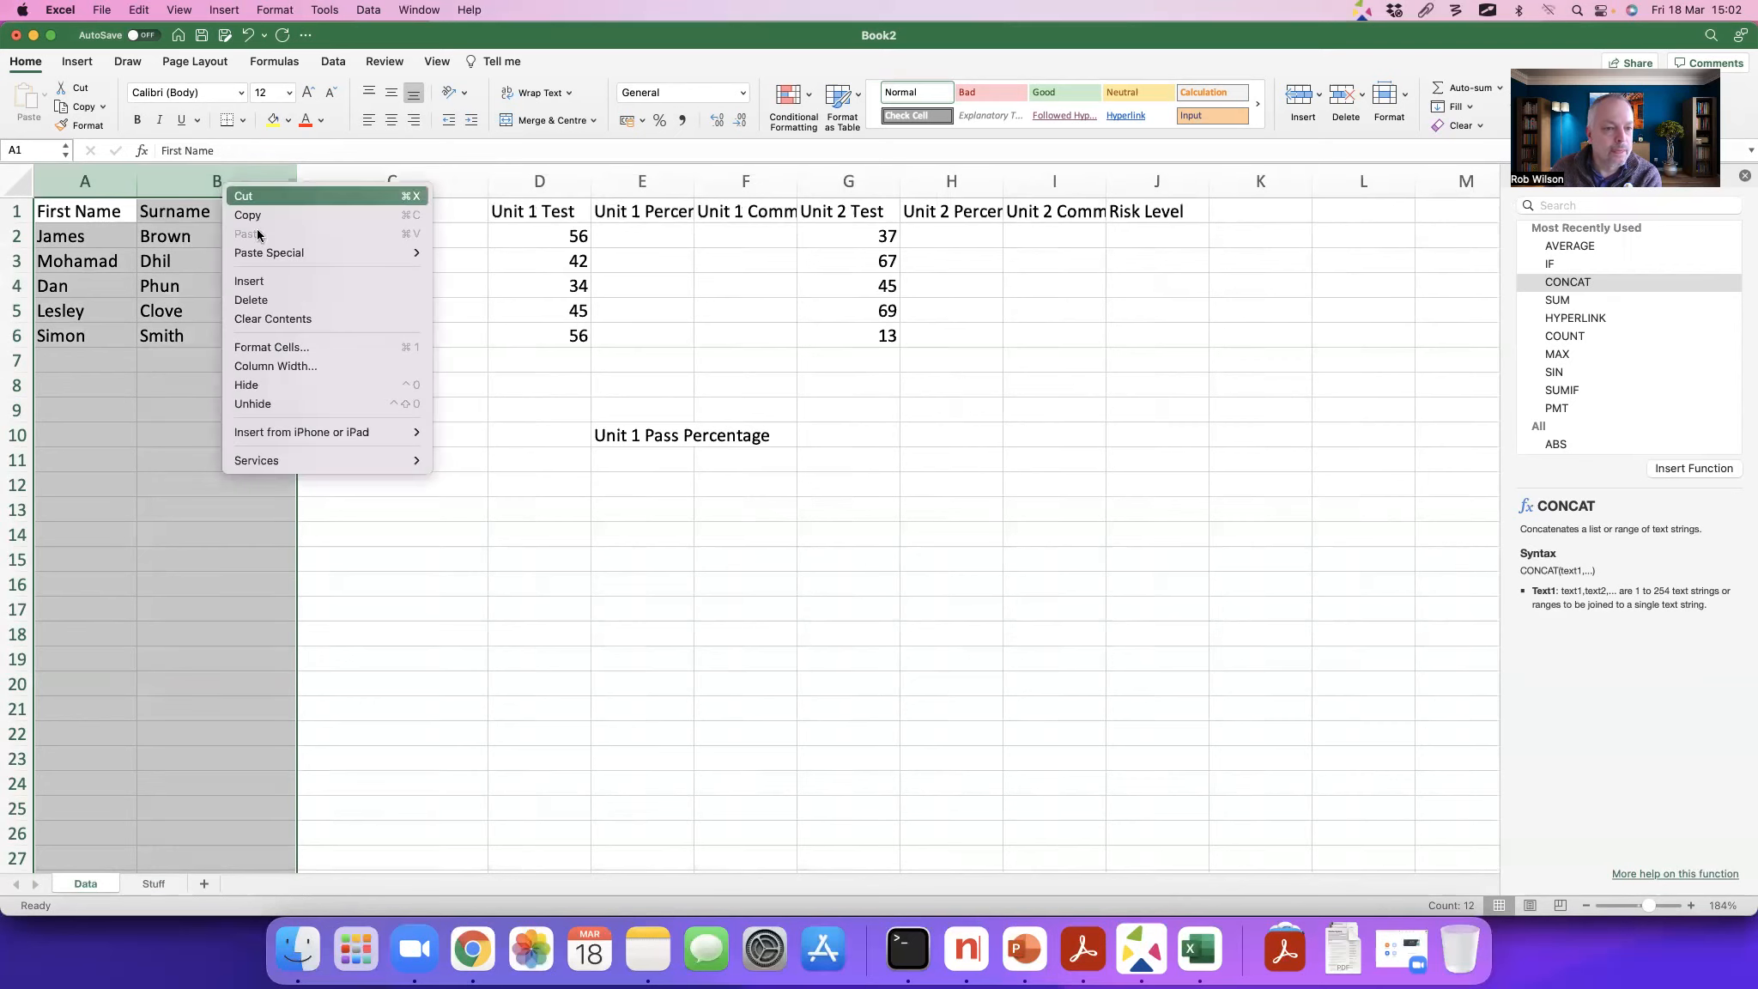
click(270, 383)
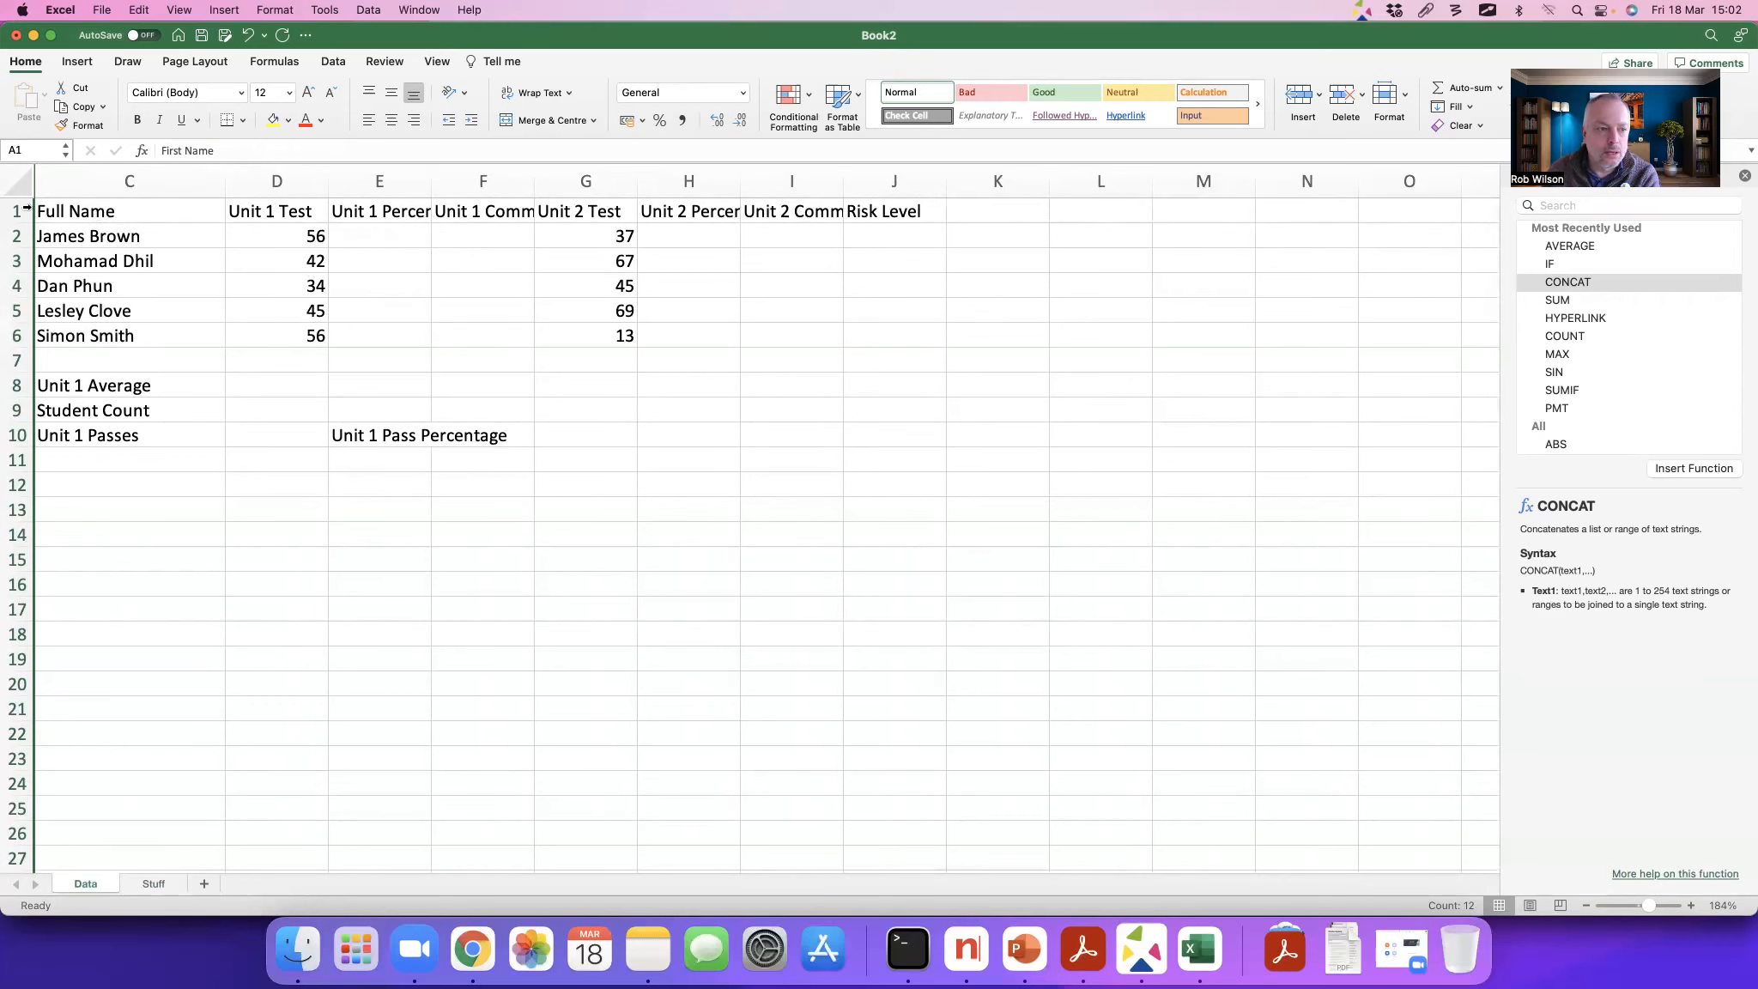
Step: Turn on Wrap text in the cell formatting of the headings in C1:J1
drag(49, 209, 888, 209)
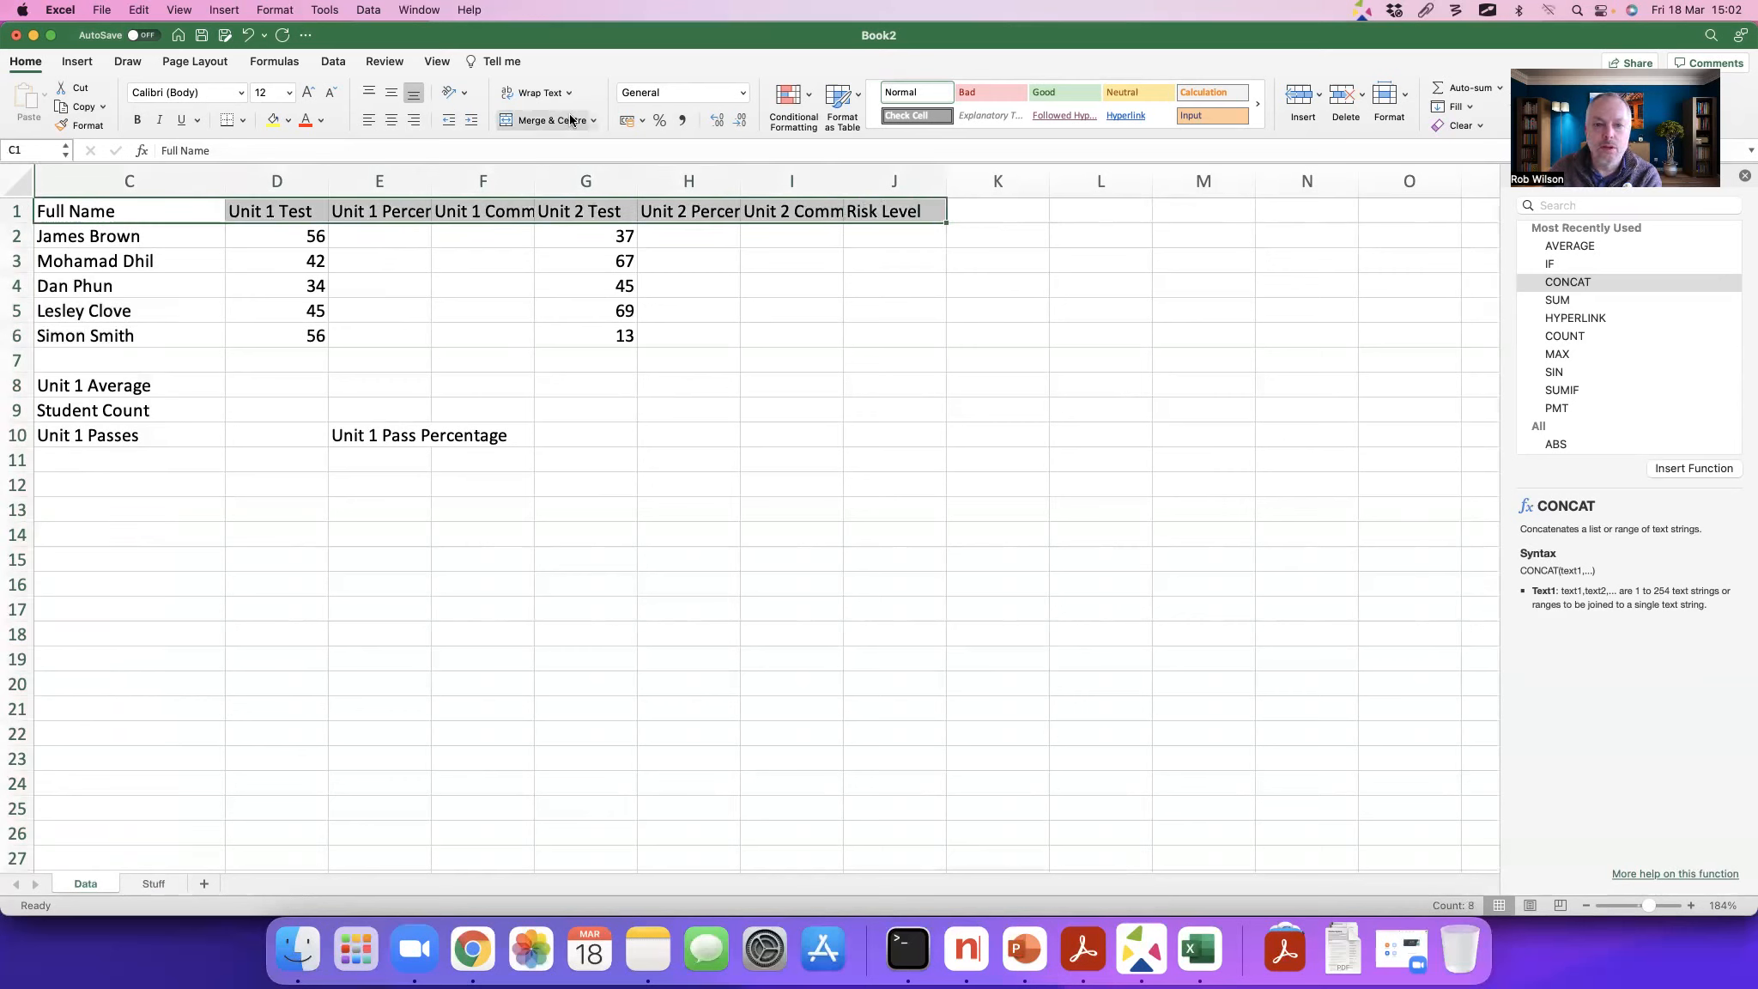
right_click(453, 210)
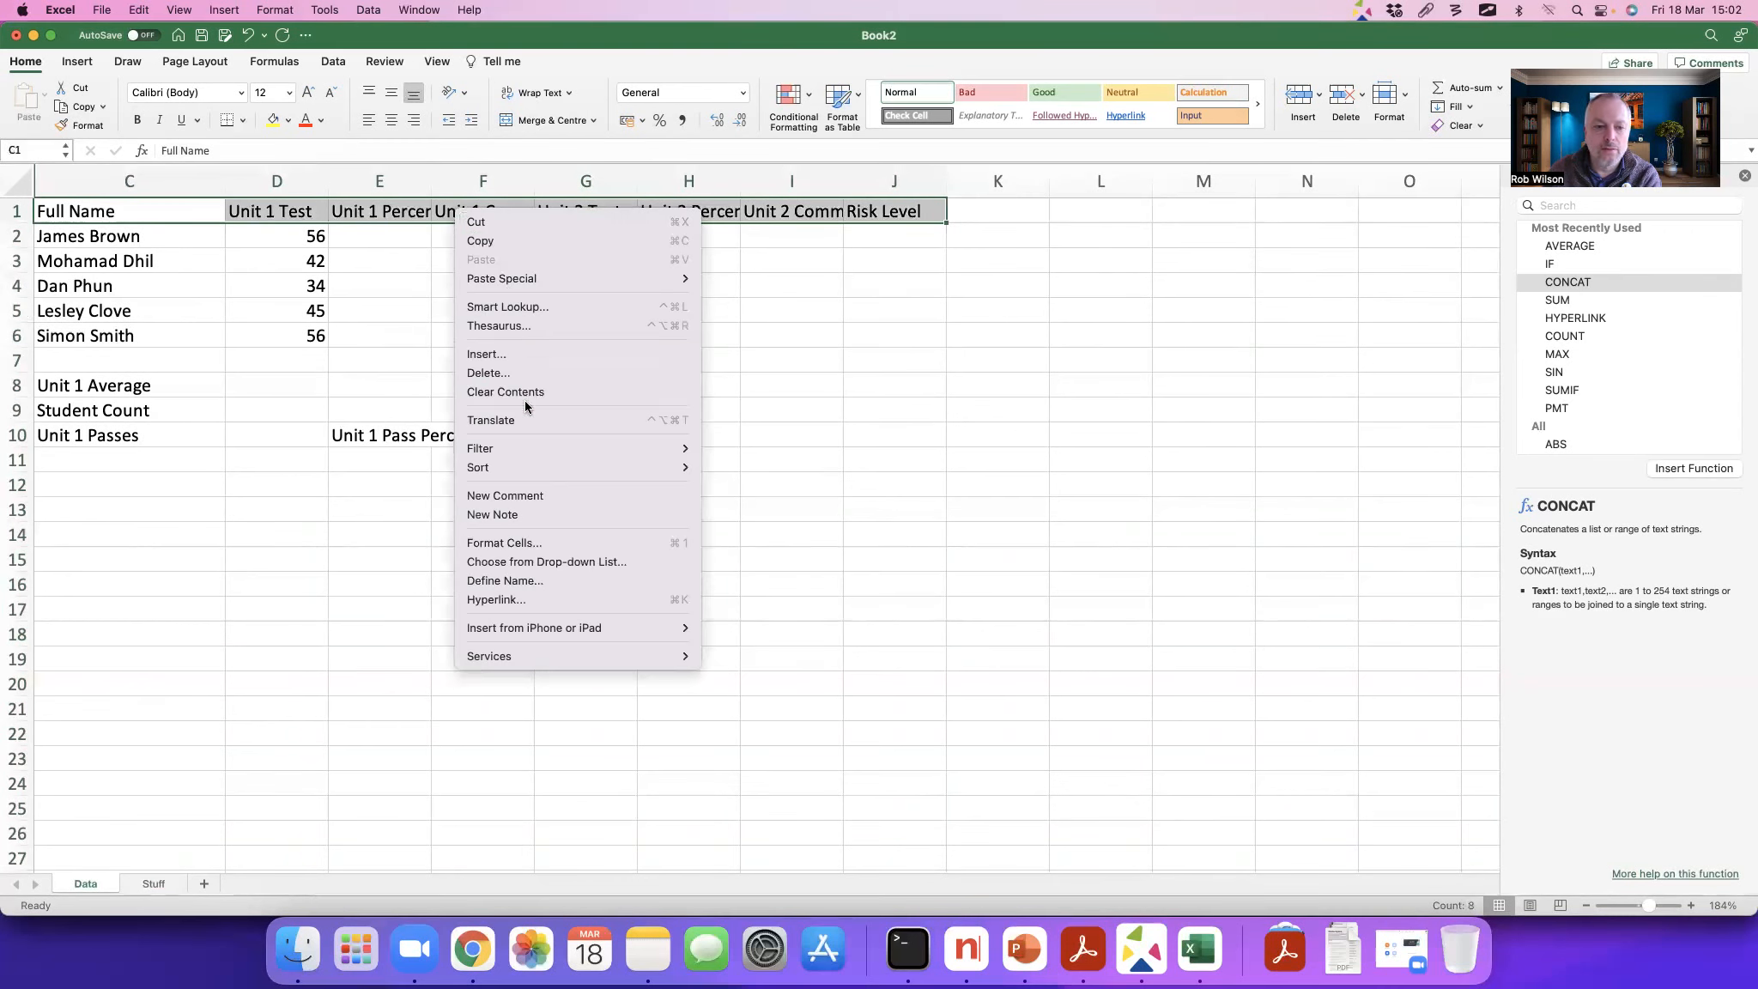
click(531, 544)
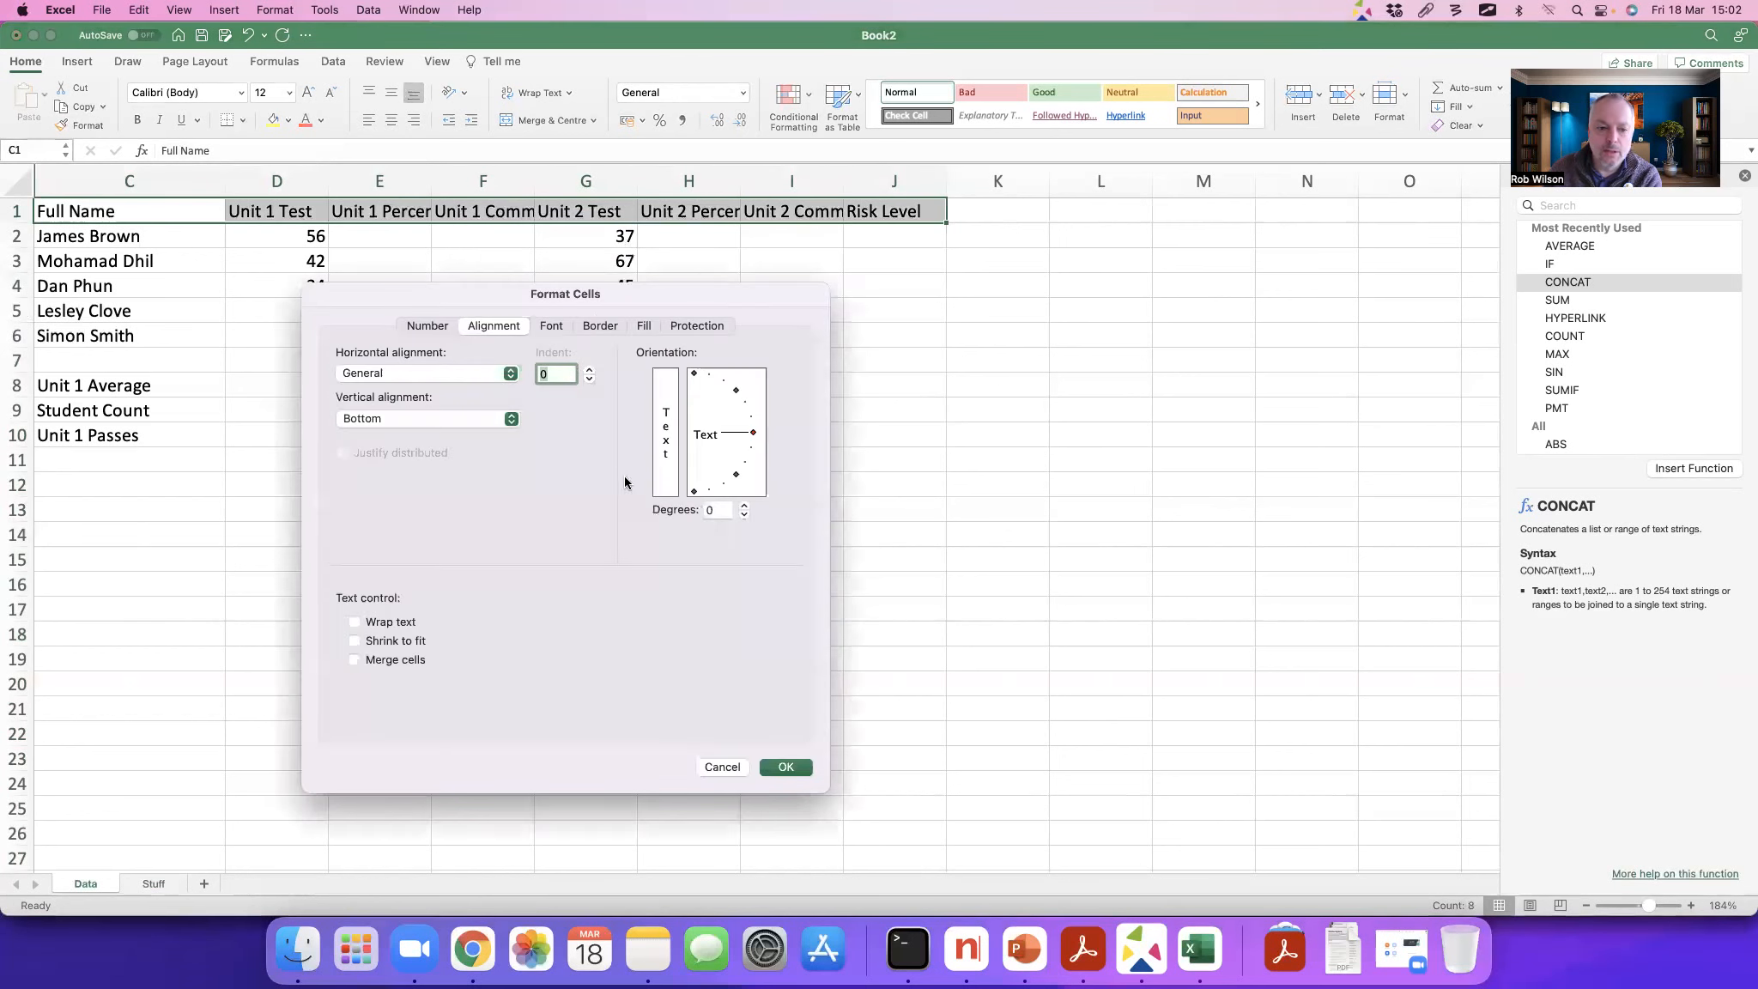
click(397, 624)
click(787, 768)
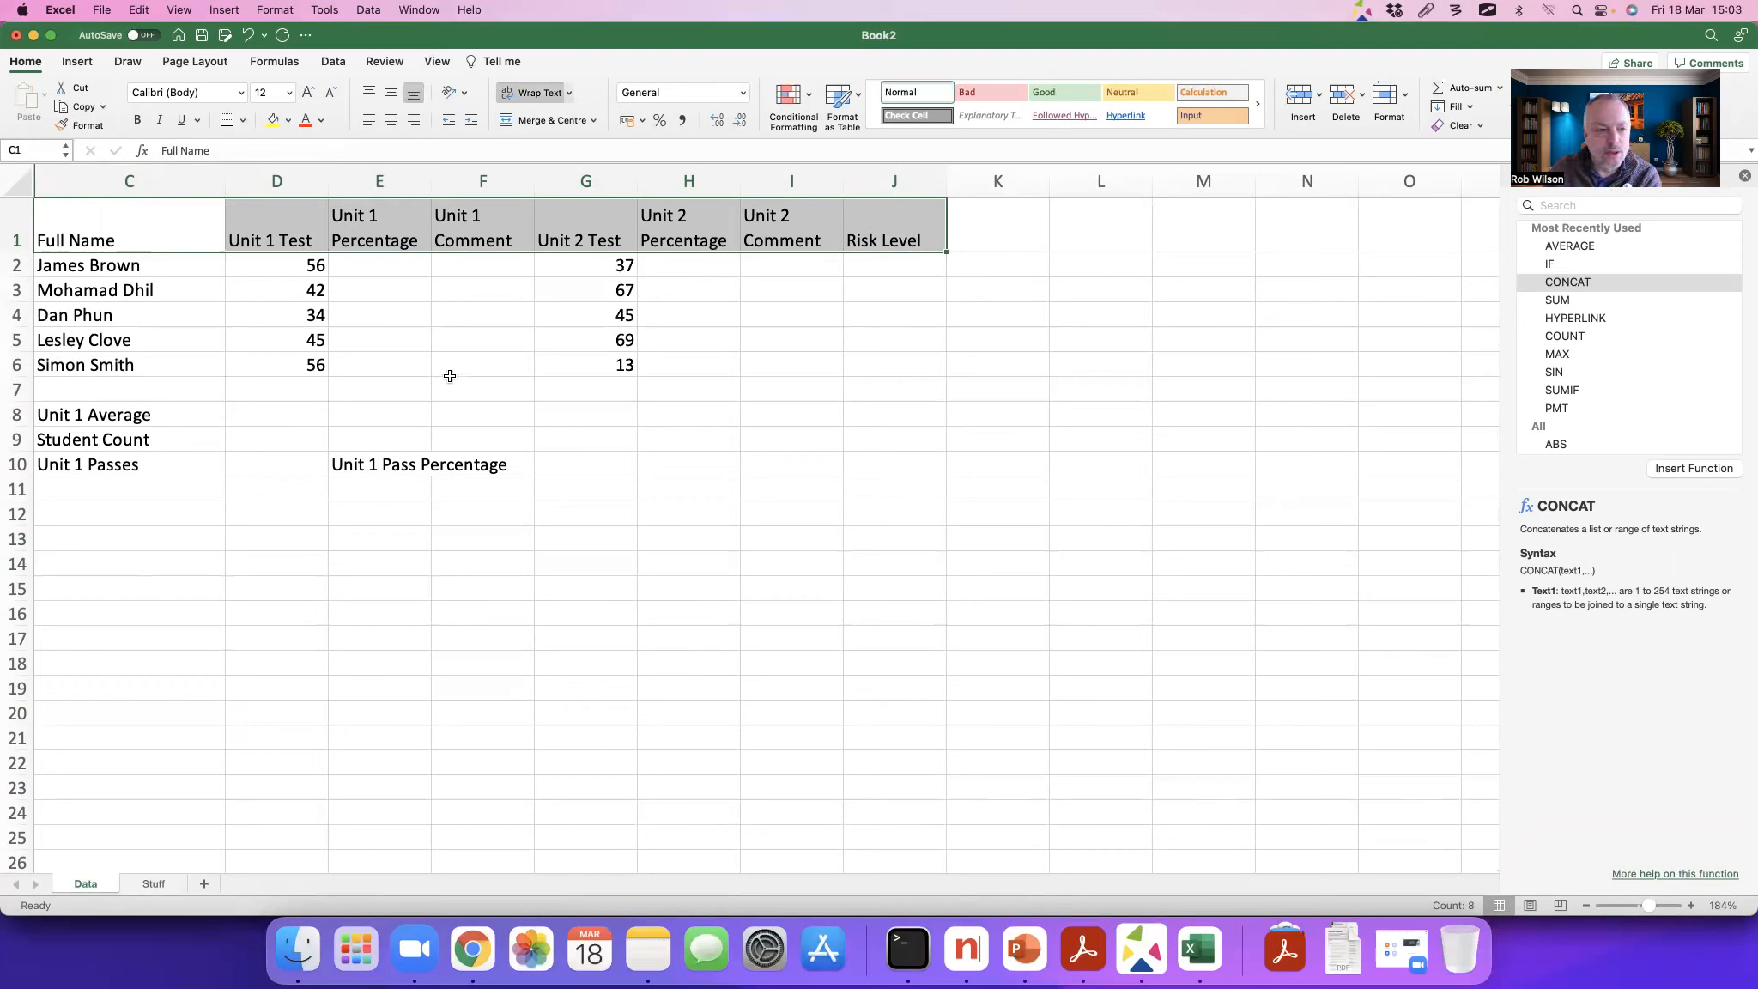
Step: Enter the formula =D2/60 in E2 to calculate the first student's Unit 1 percentage
click(379, 268)
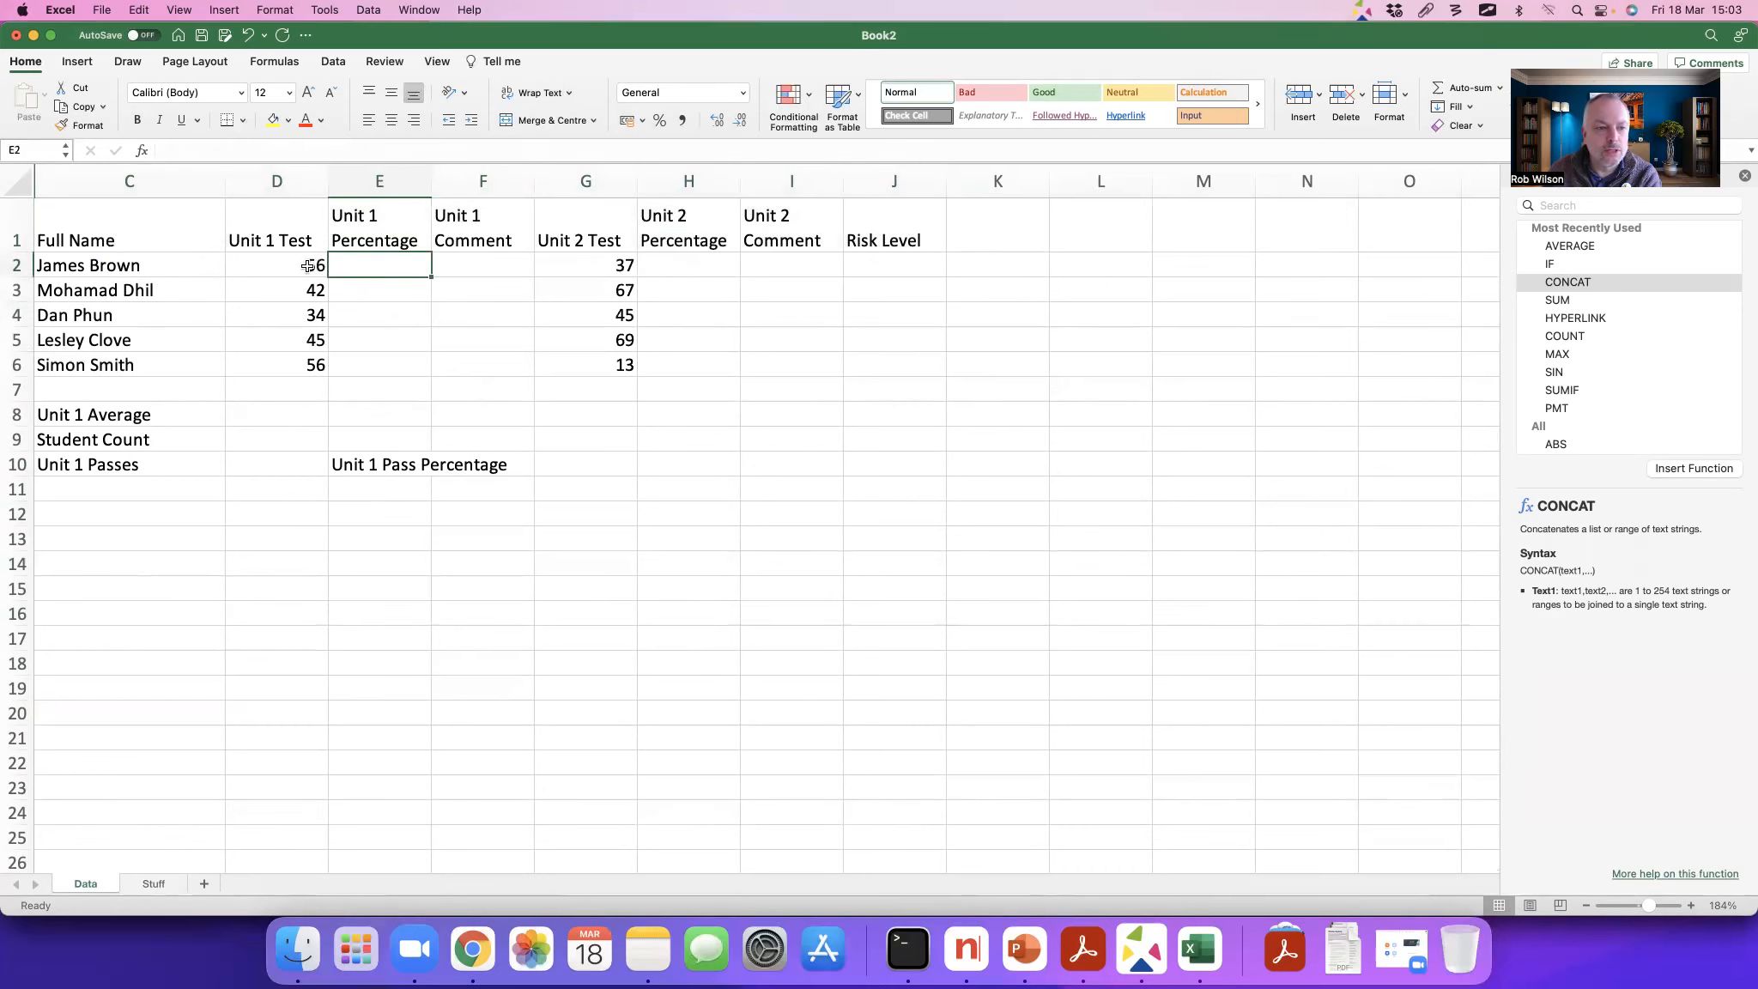
scroll(316, 267, up, 1)
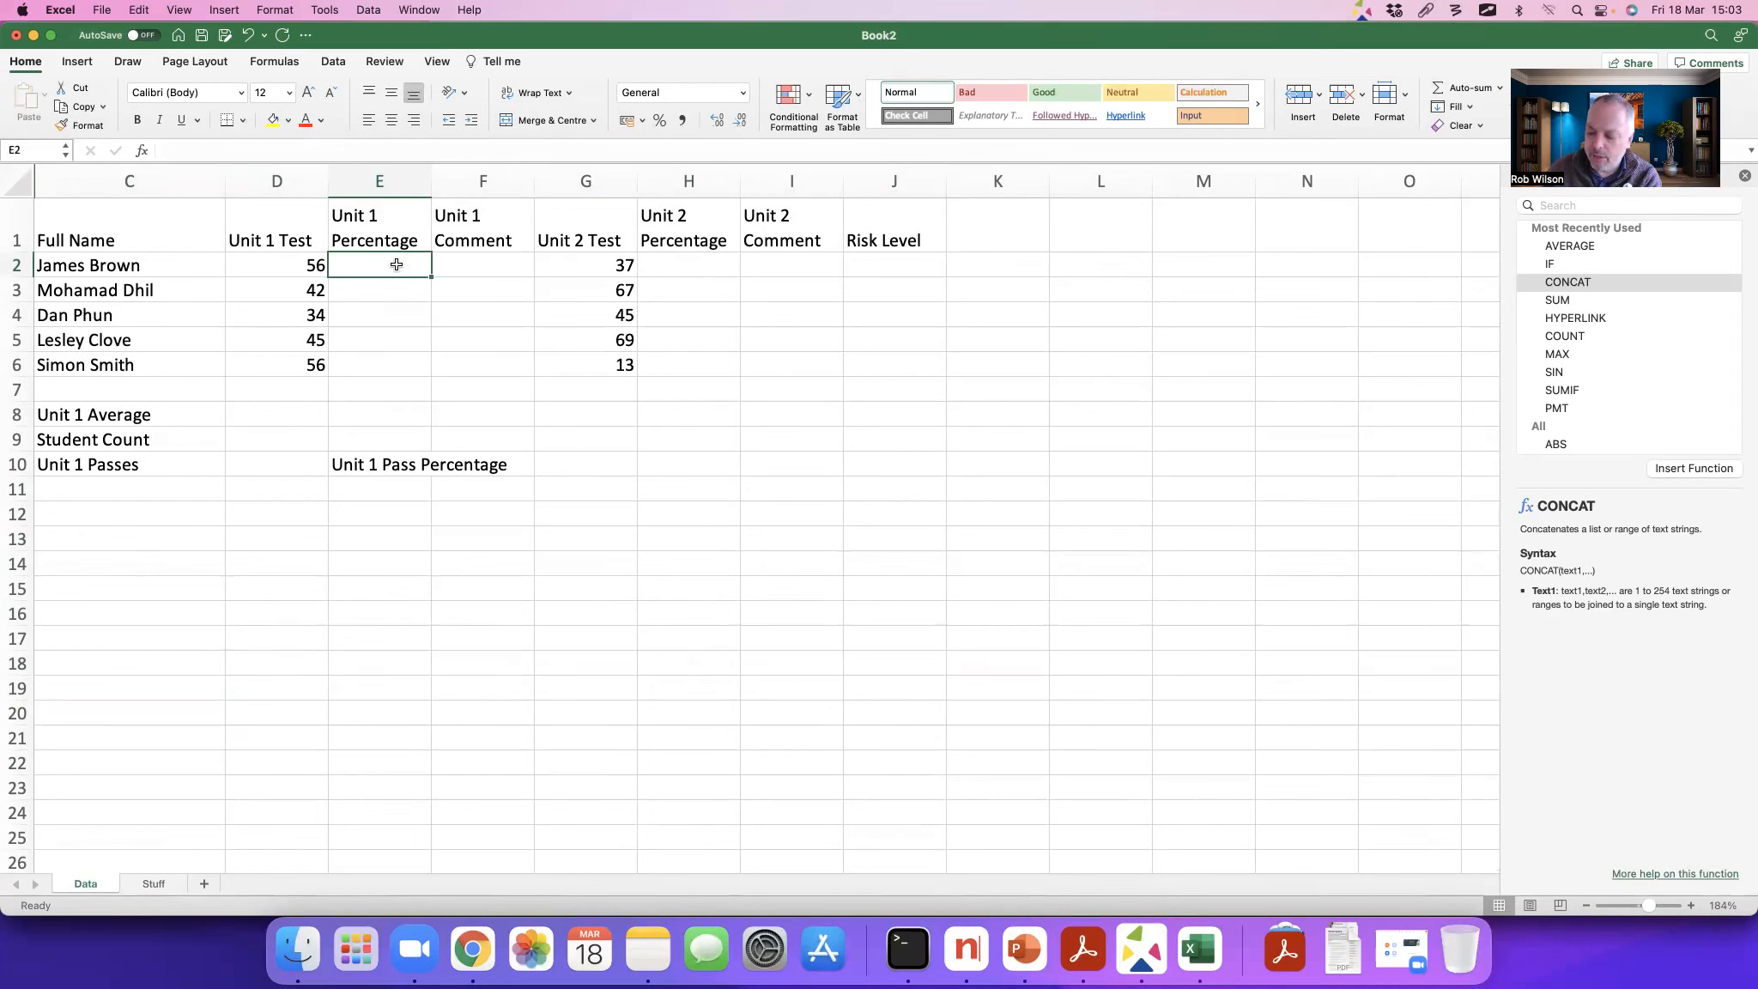
text(=)
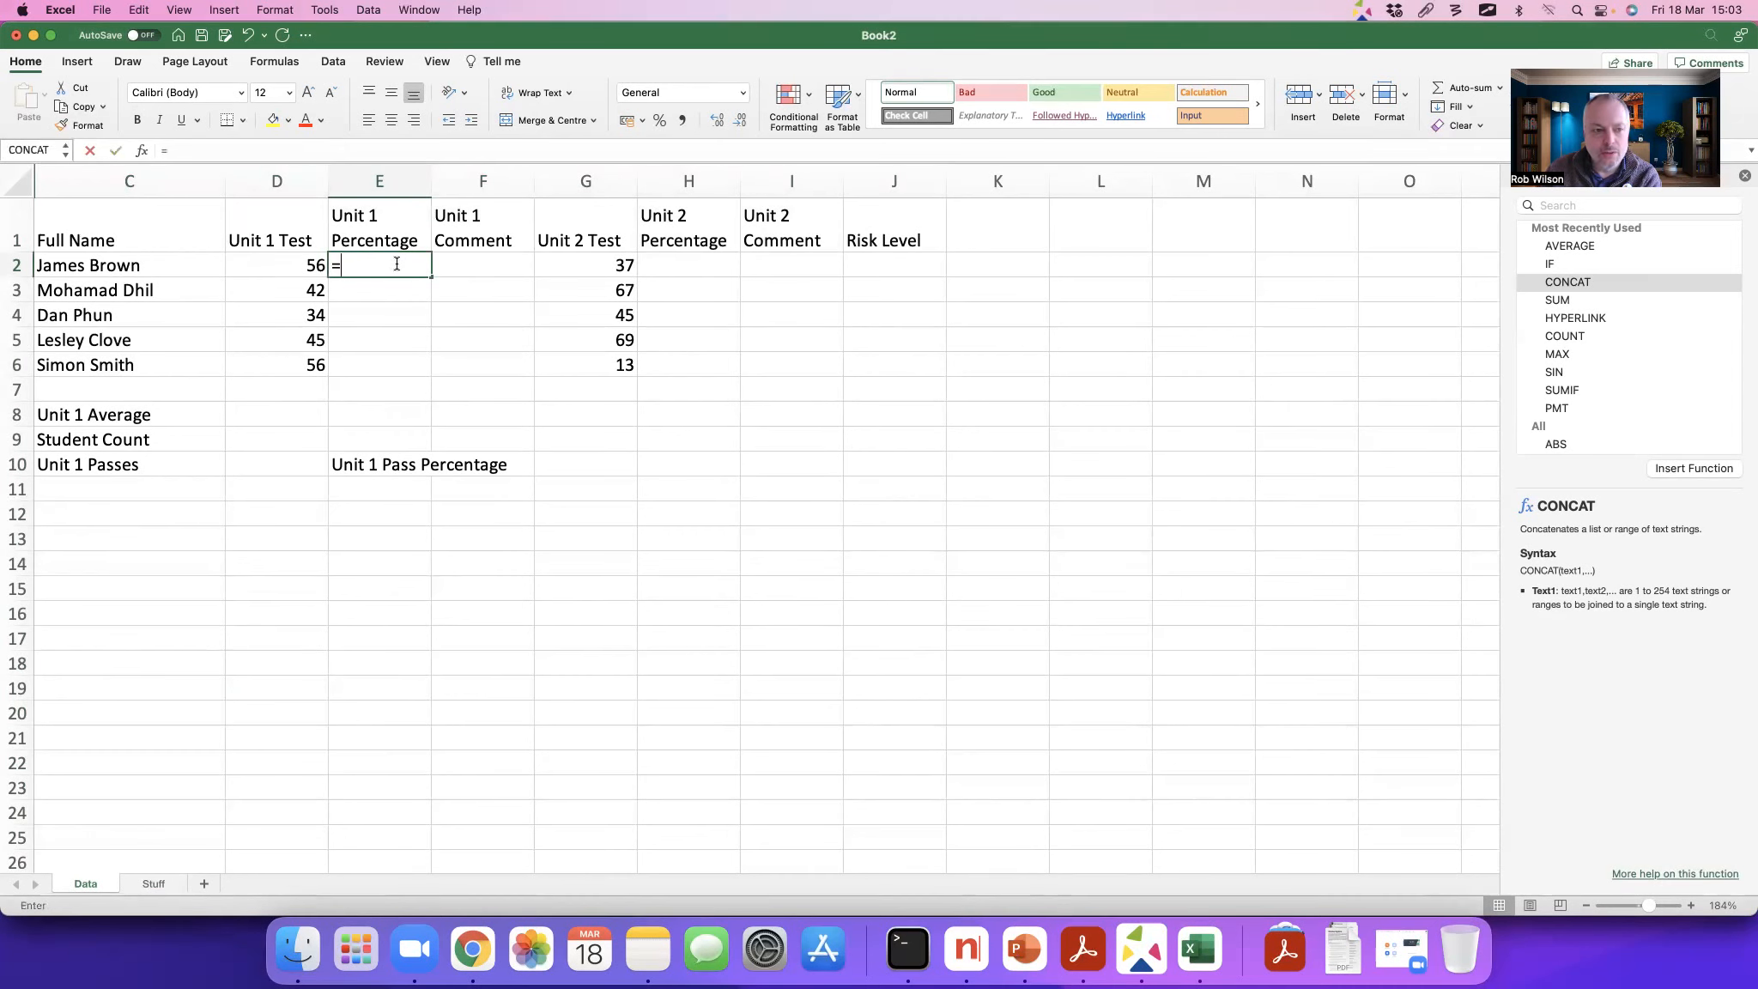
click(287, 265)
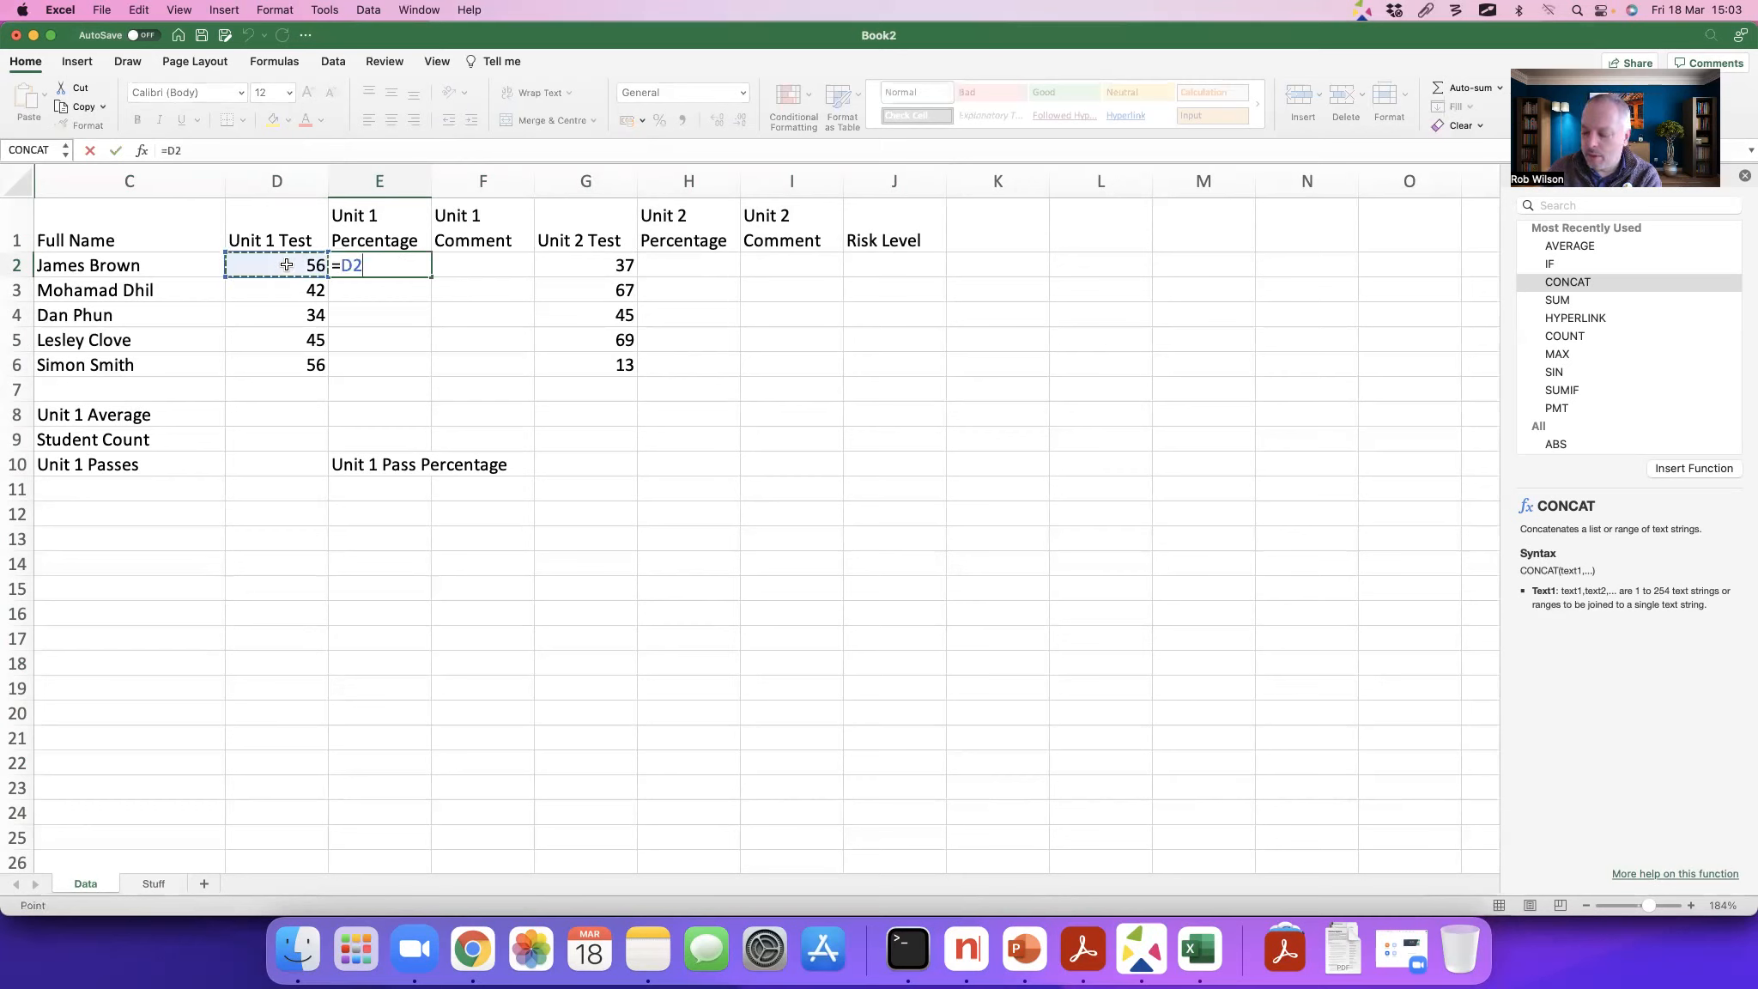
text(/60)
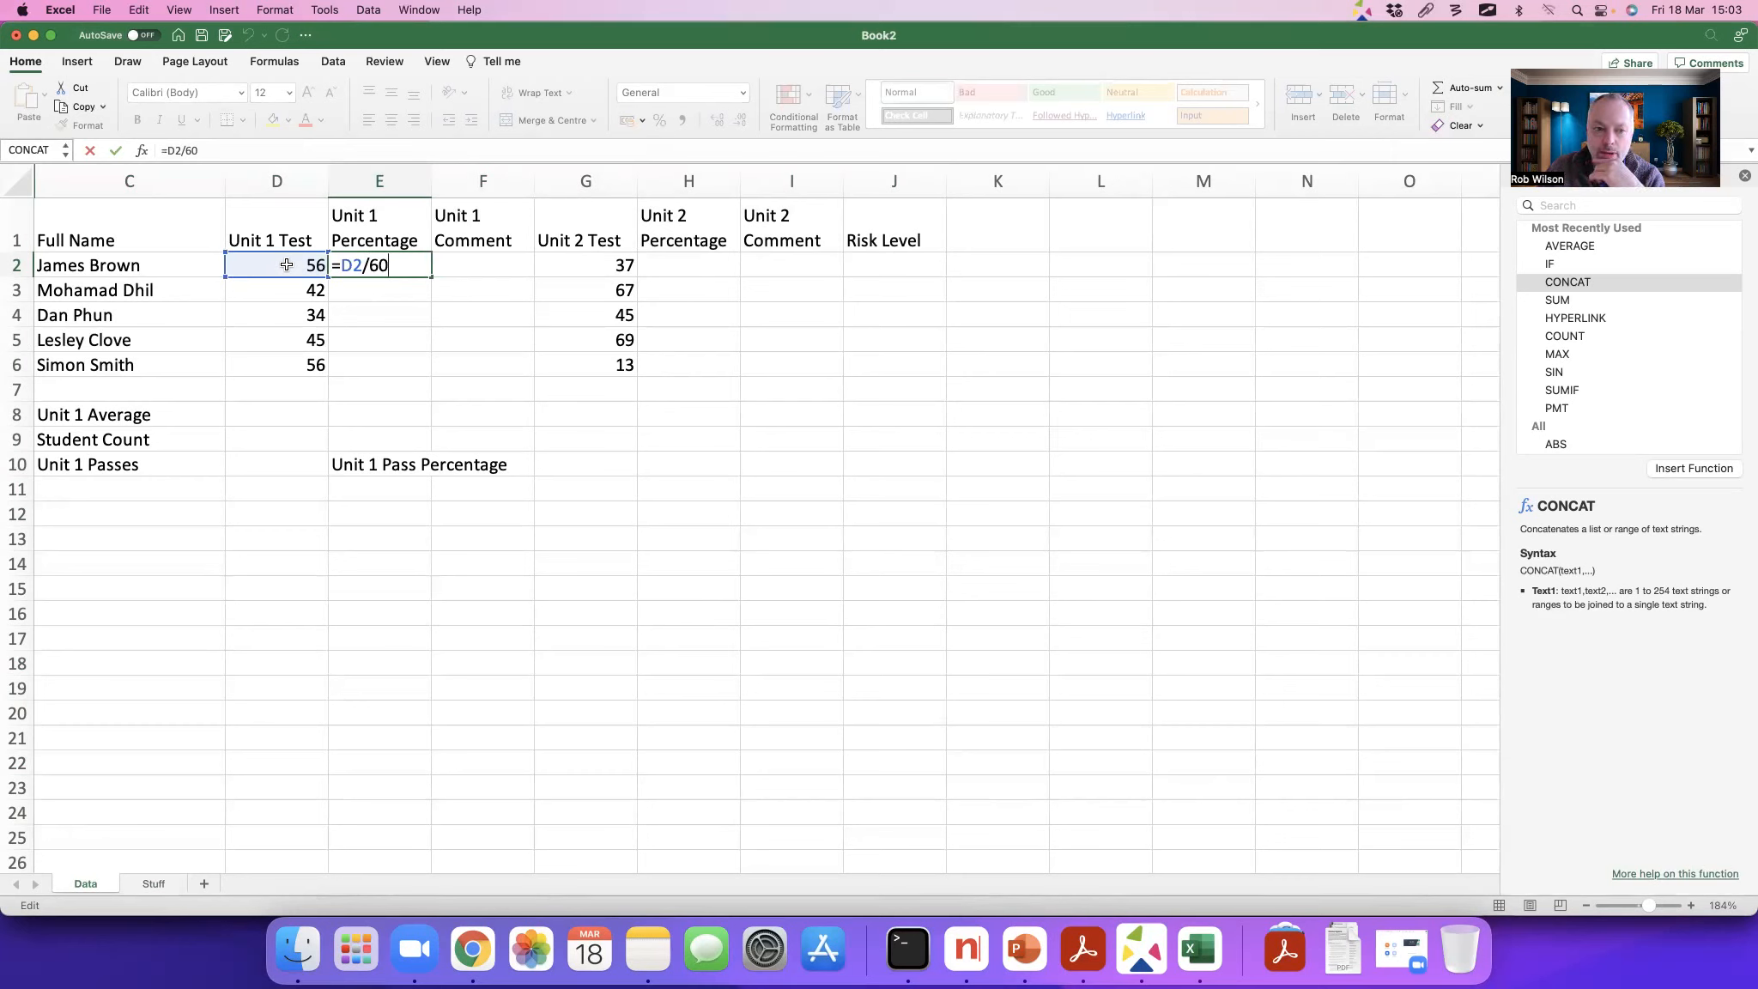
key(Return)
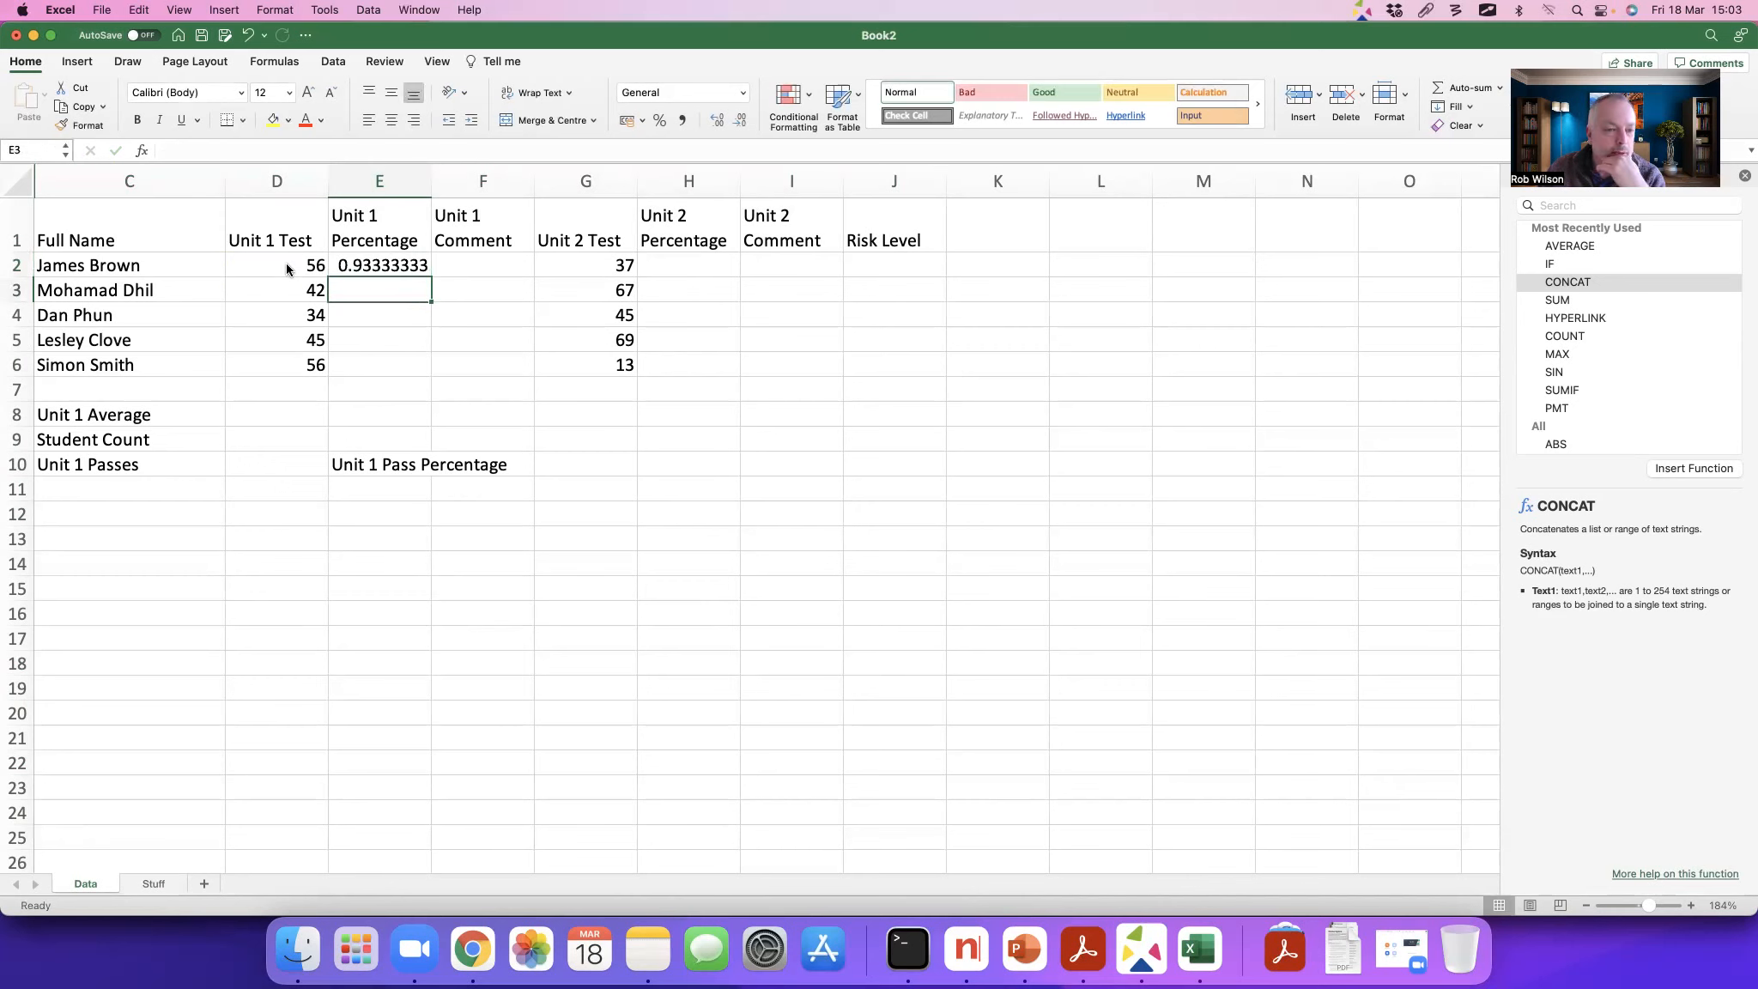
Step: Copy the E2 formula down to E6 and format the results as percentages with one decimal place
key(Up)
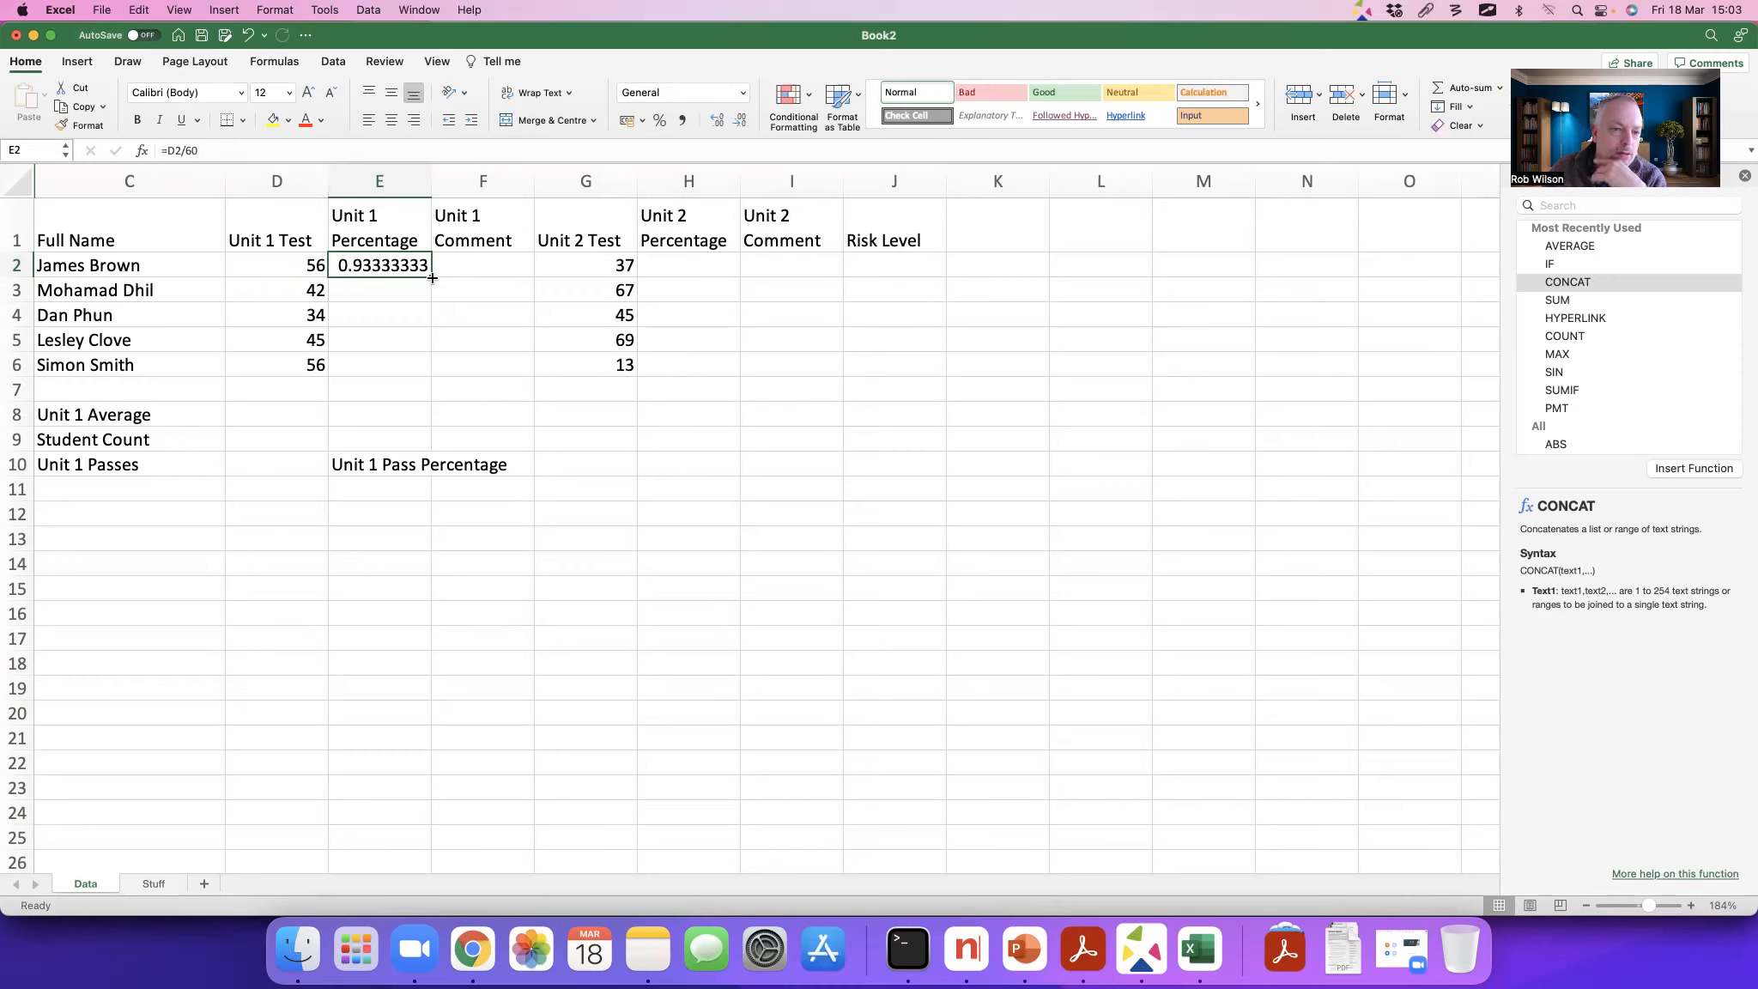
drag(430, 278, 431, 366)
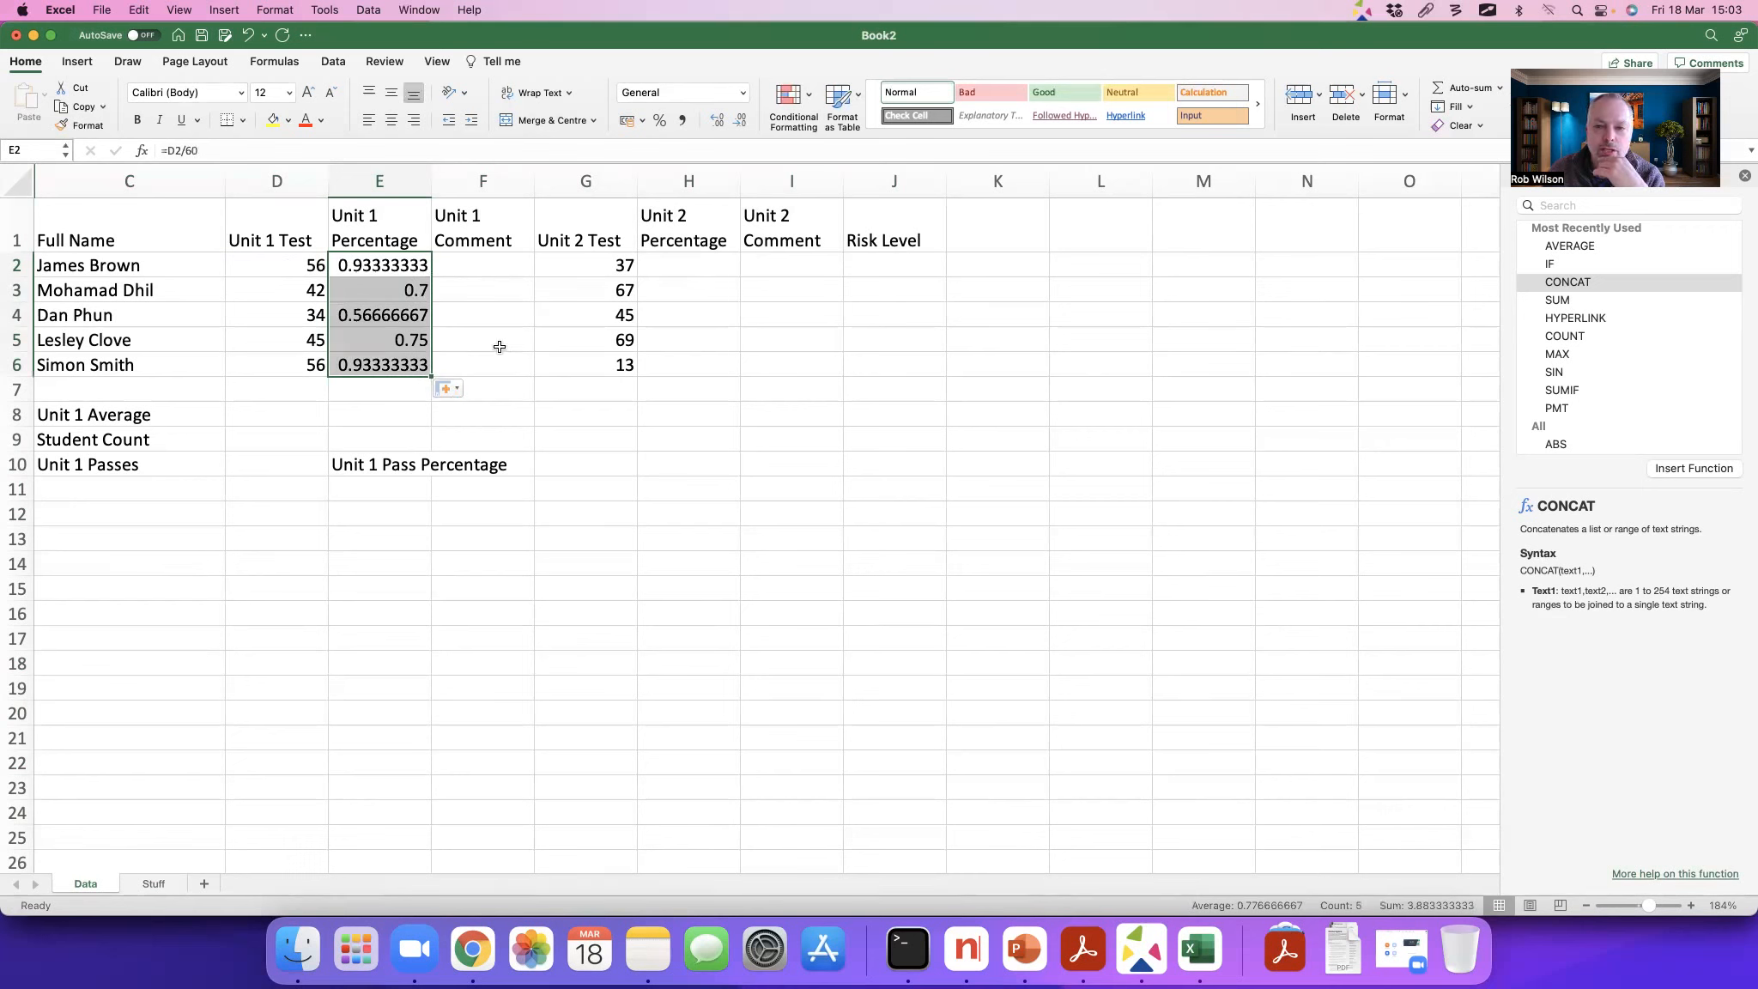
click(662, 122)
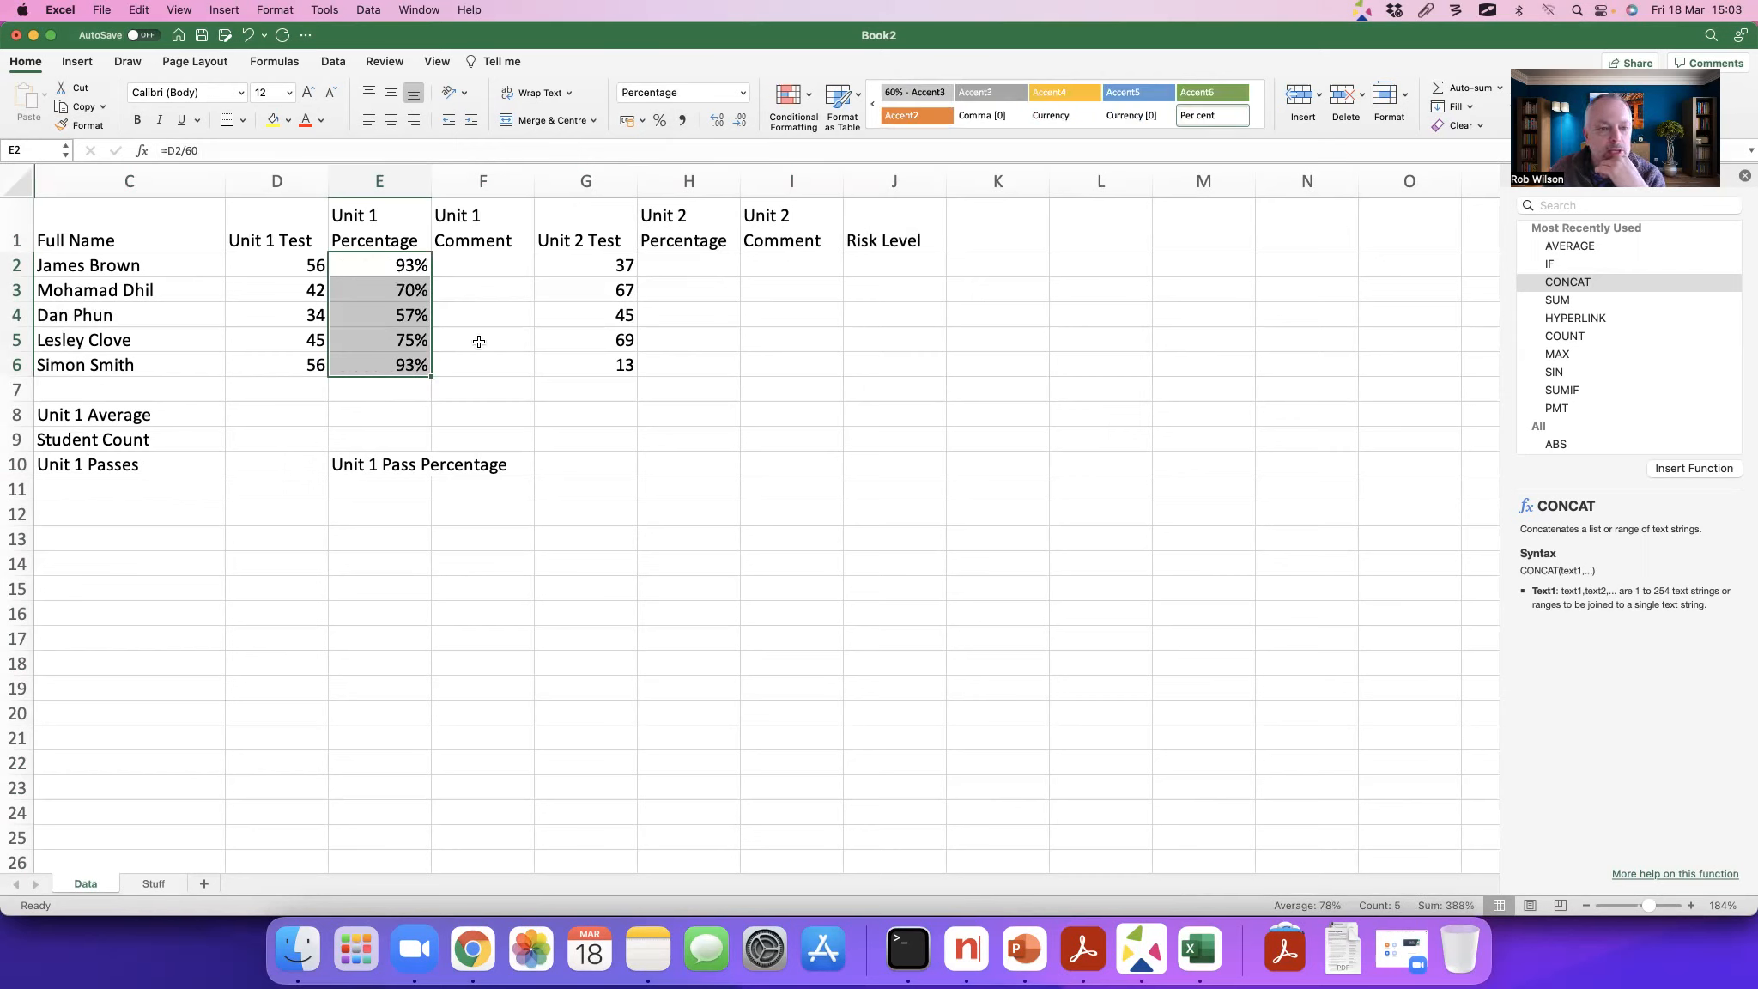
click(719, 121)
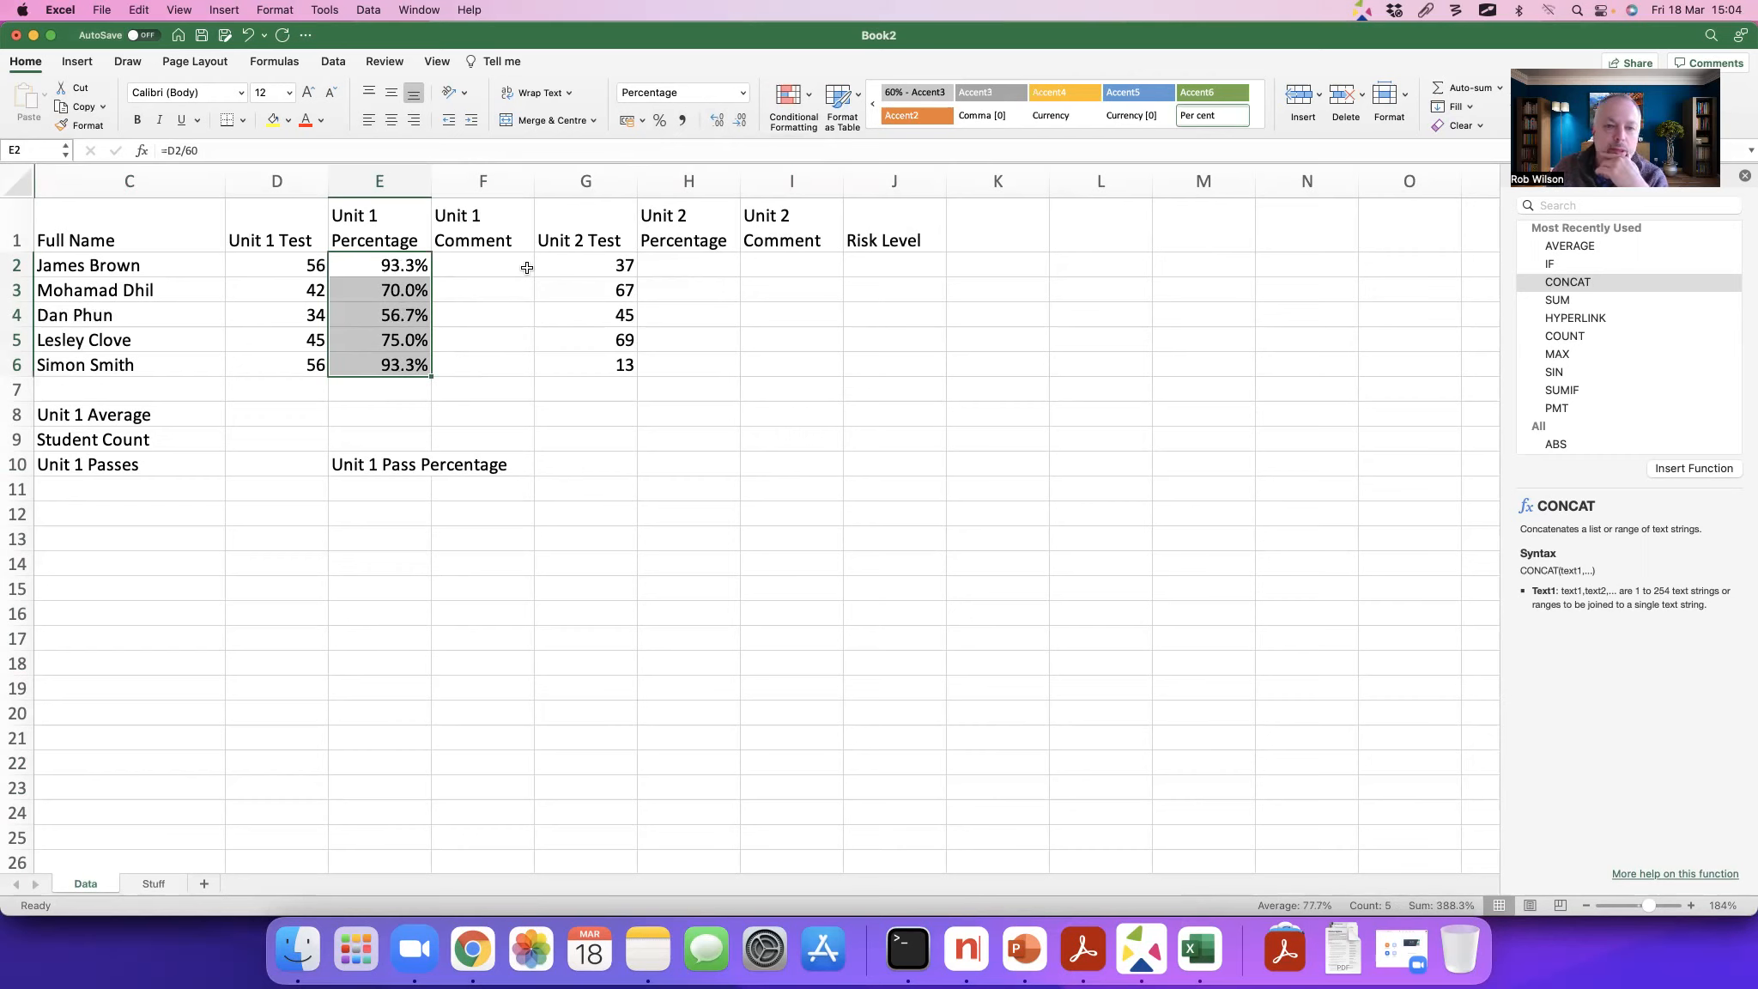
Step: Enter the formula =G2/70 in H2 to calculate the first student's Unit 2 percentage
click(665, 265)
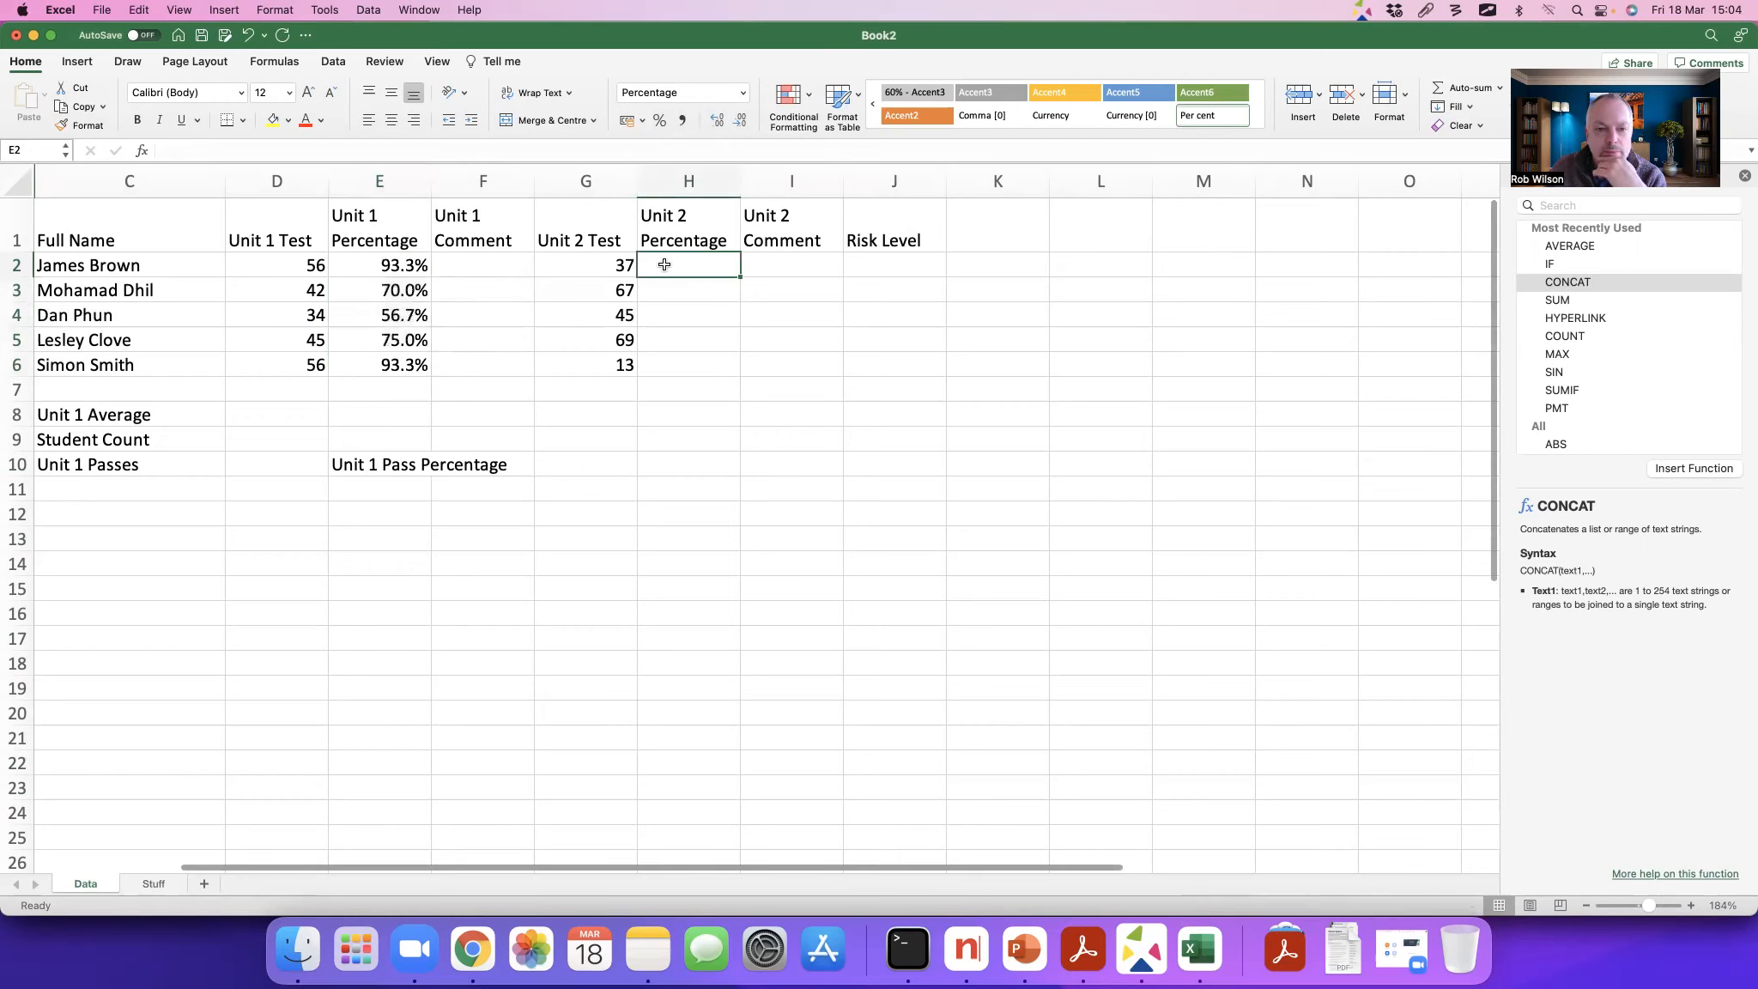
text(=)
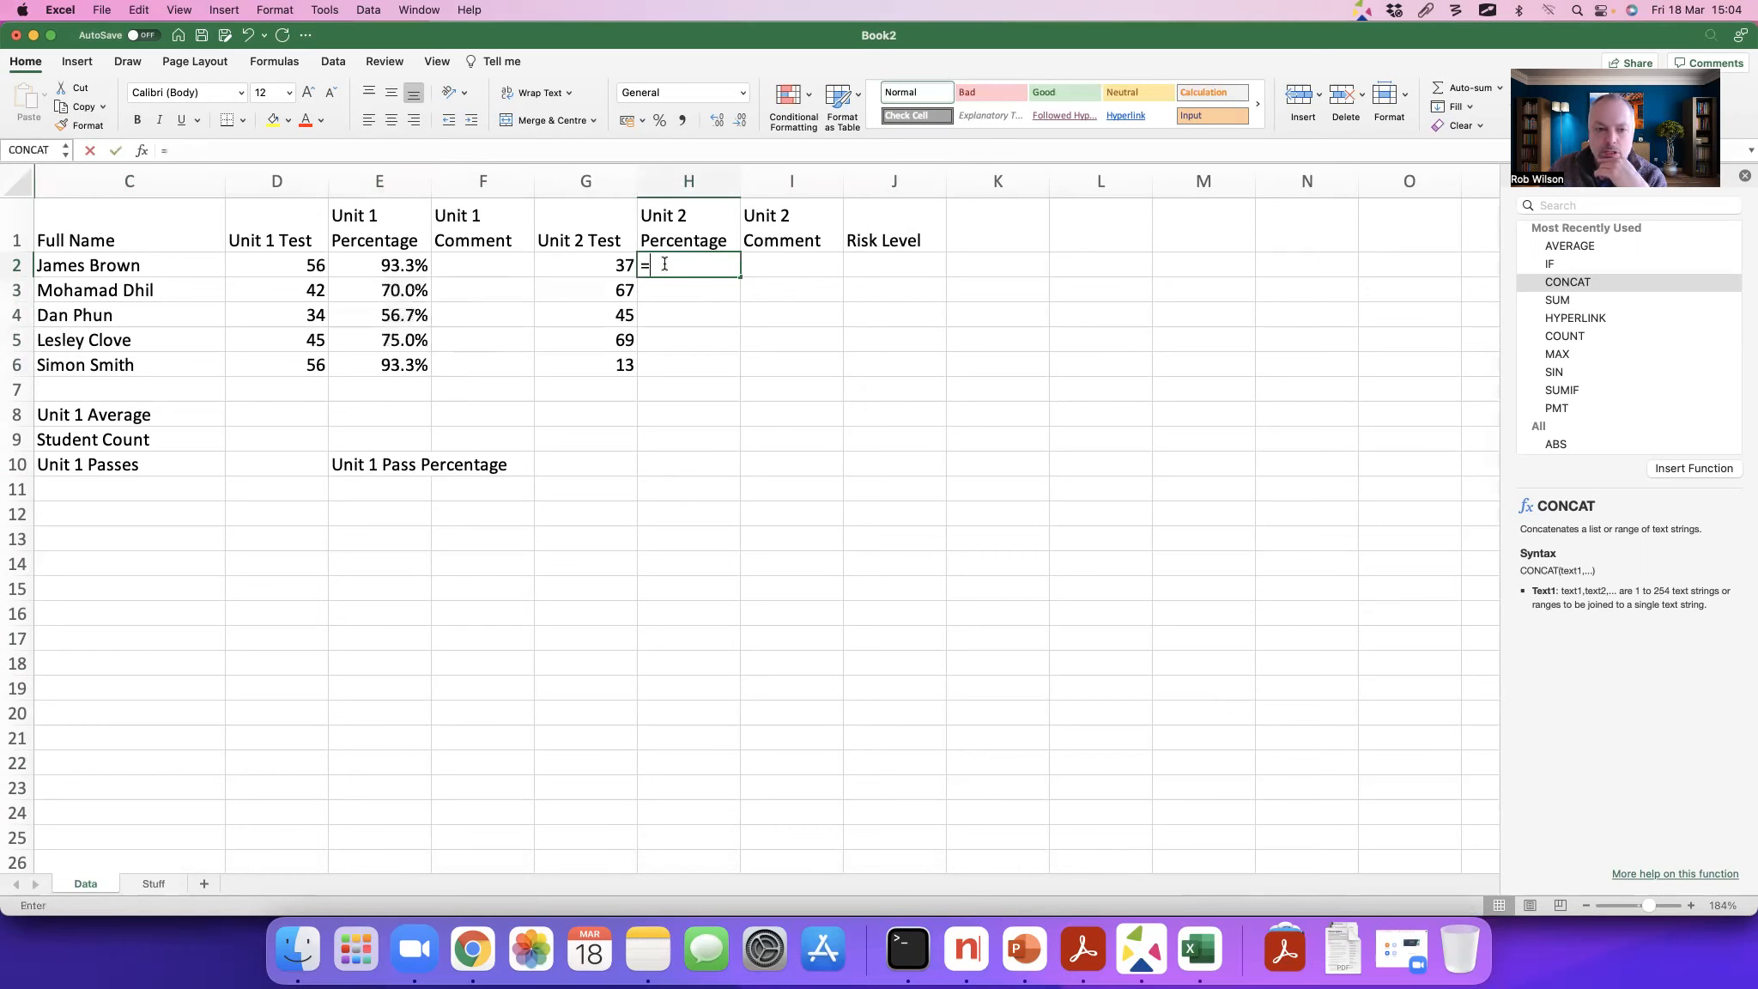
click(615, 265)
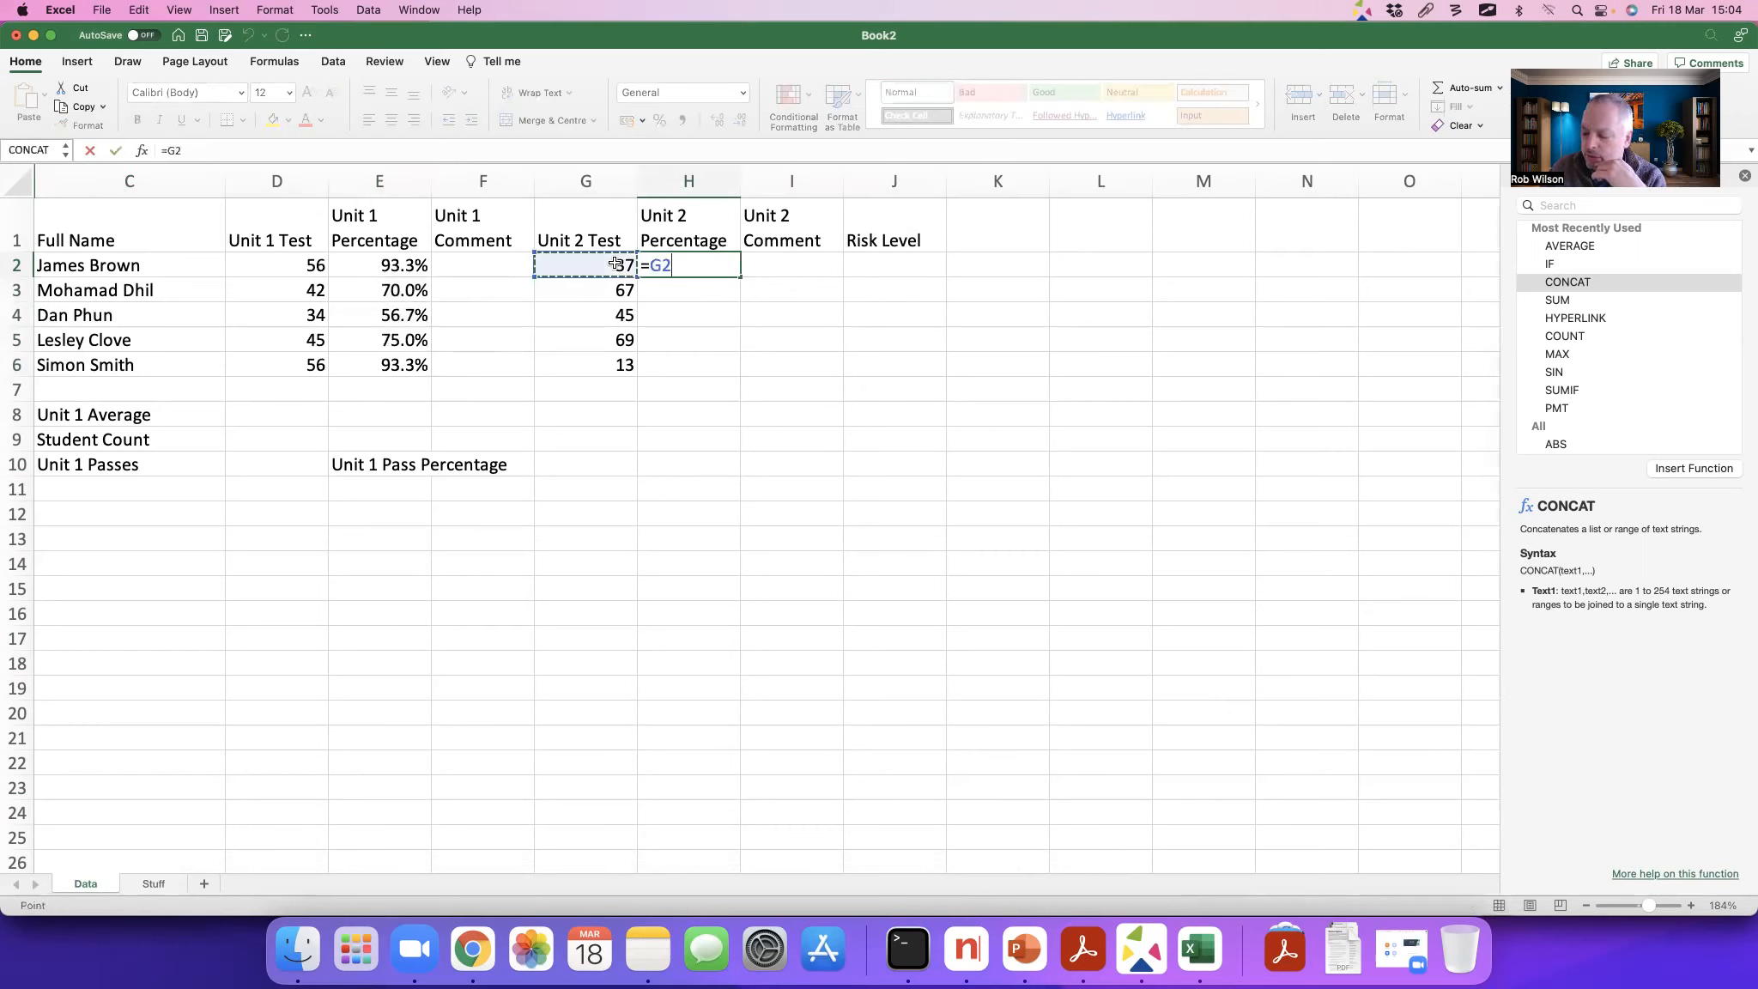
text(/70)
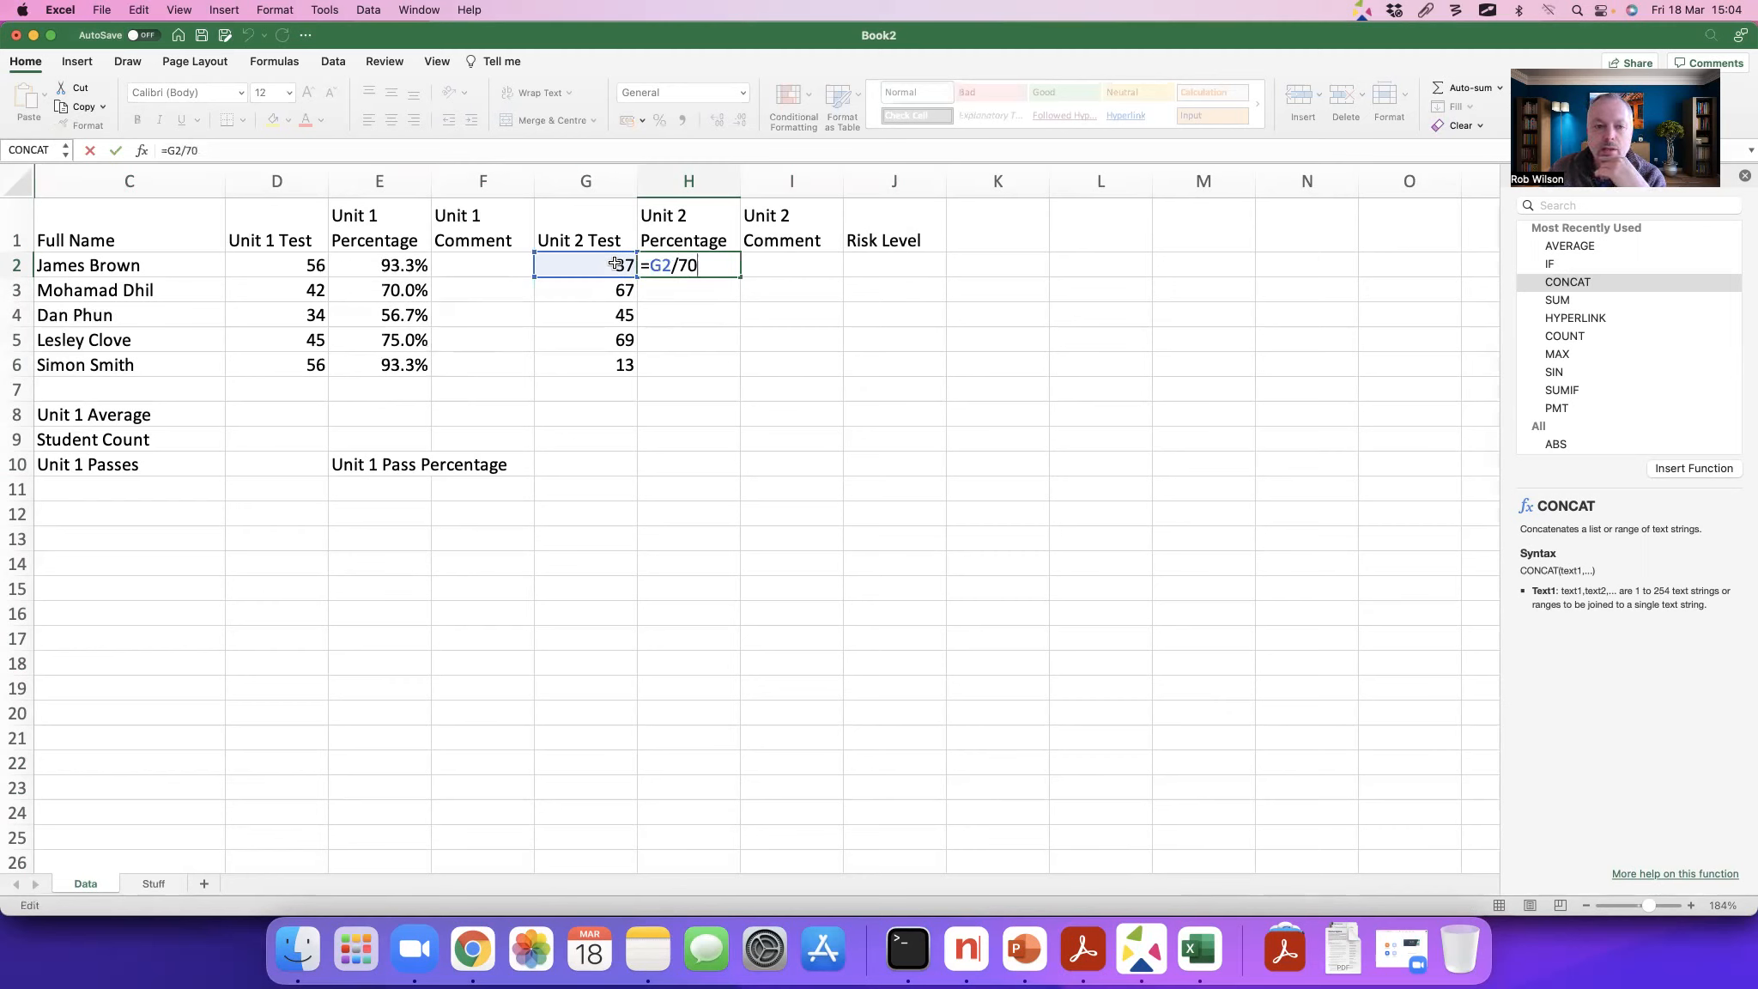
key(Return)
Step: Copy the H2 formula down to H6 and format the results as whole percentages
click(728, 269)
drag(739, 278, 732, 369)
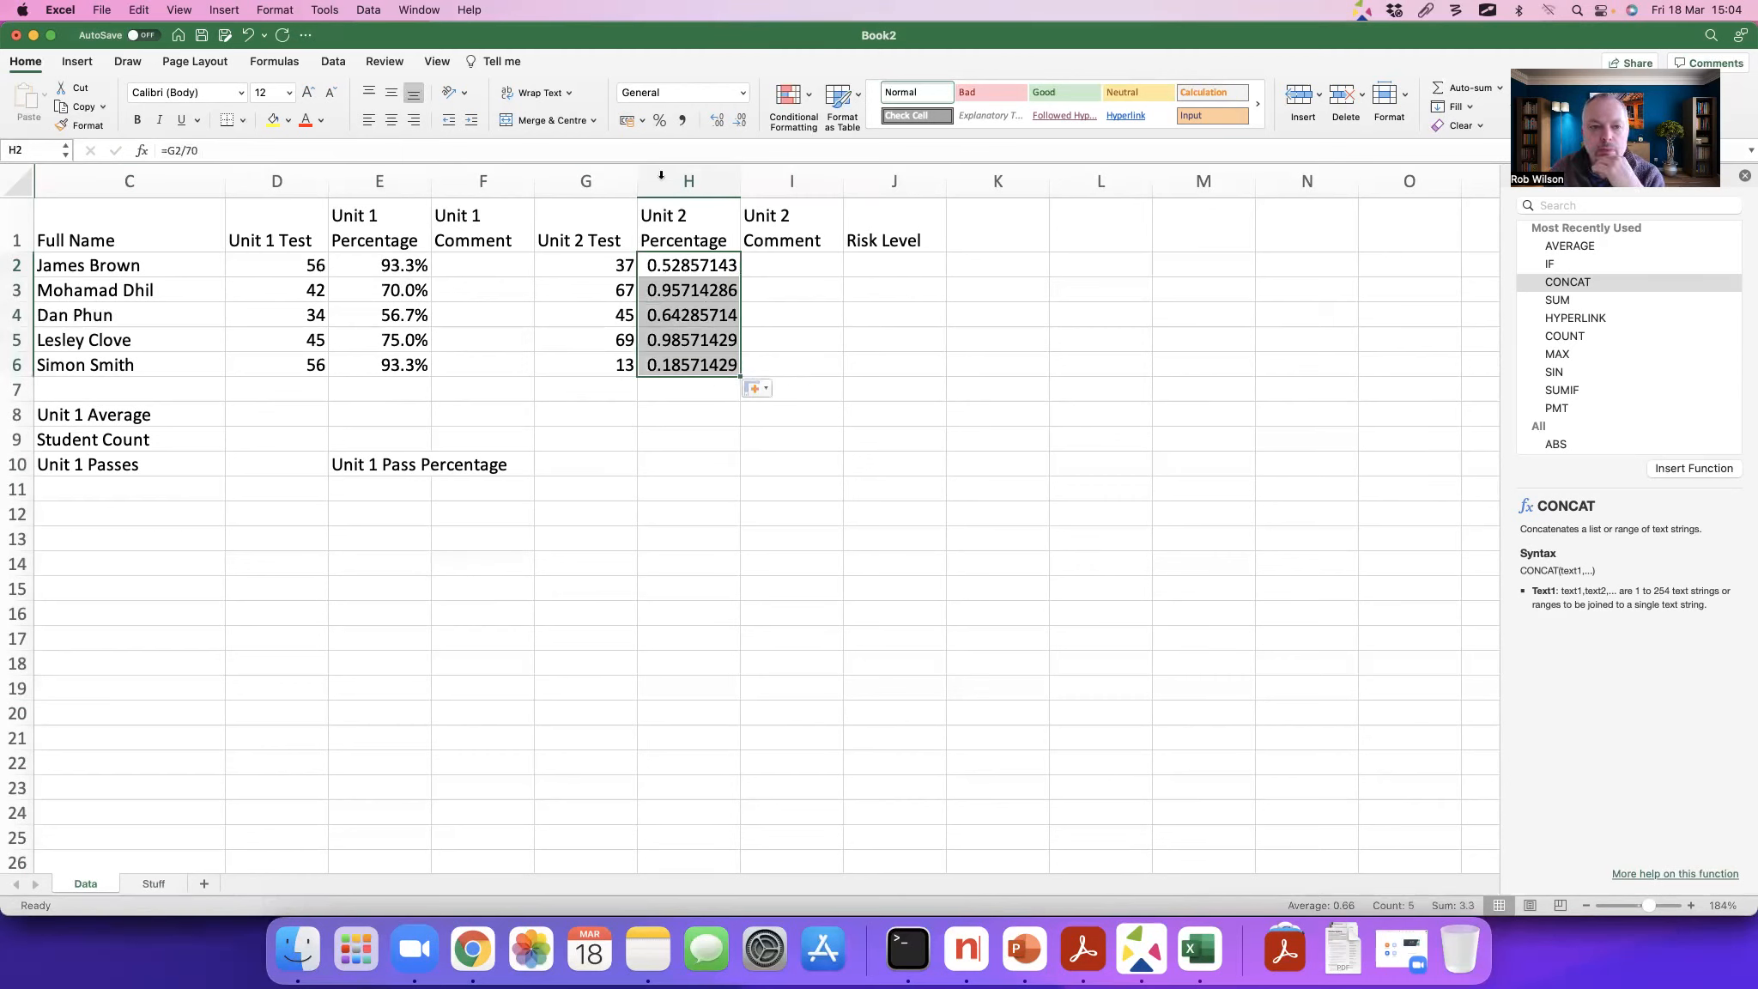
click(656, 121)
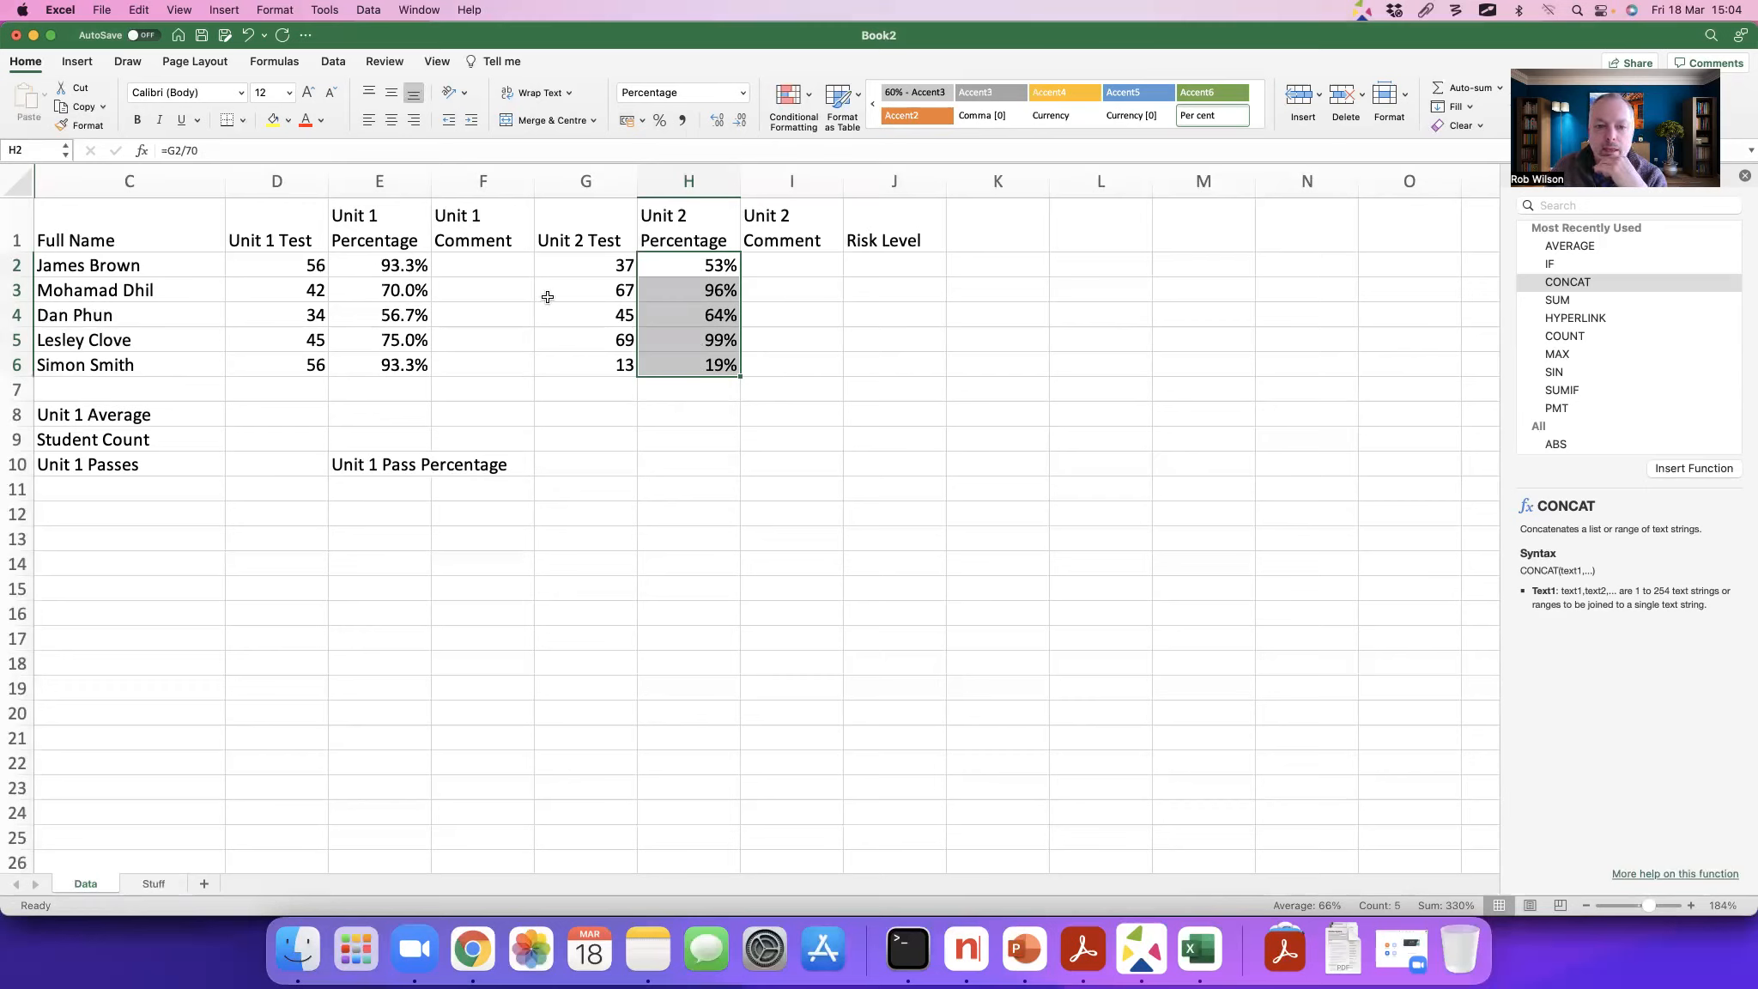
click(539, 382)
click(470, 265)
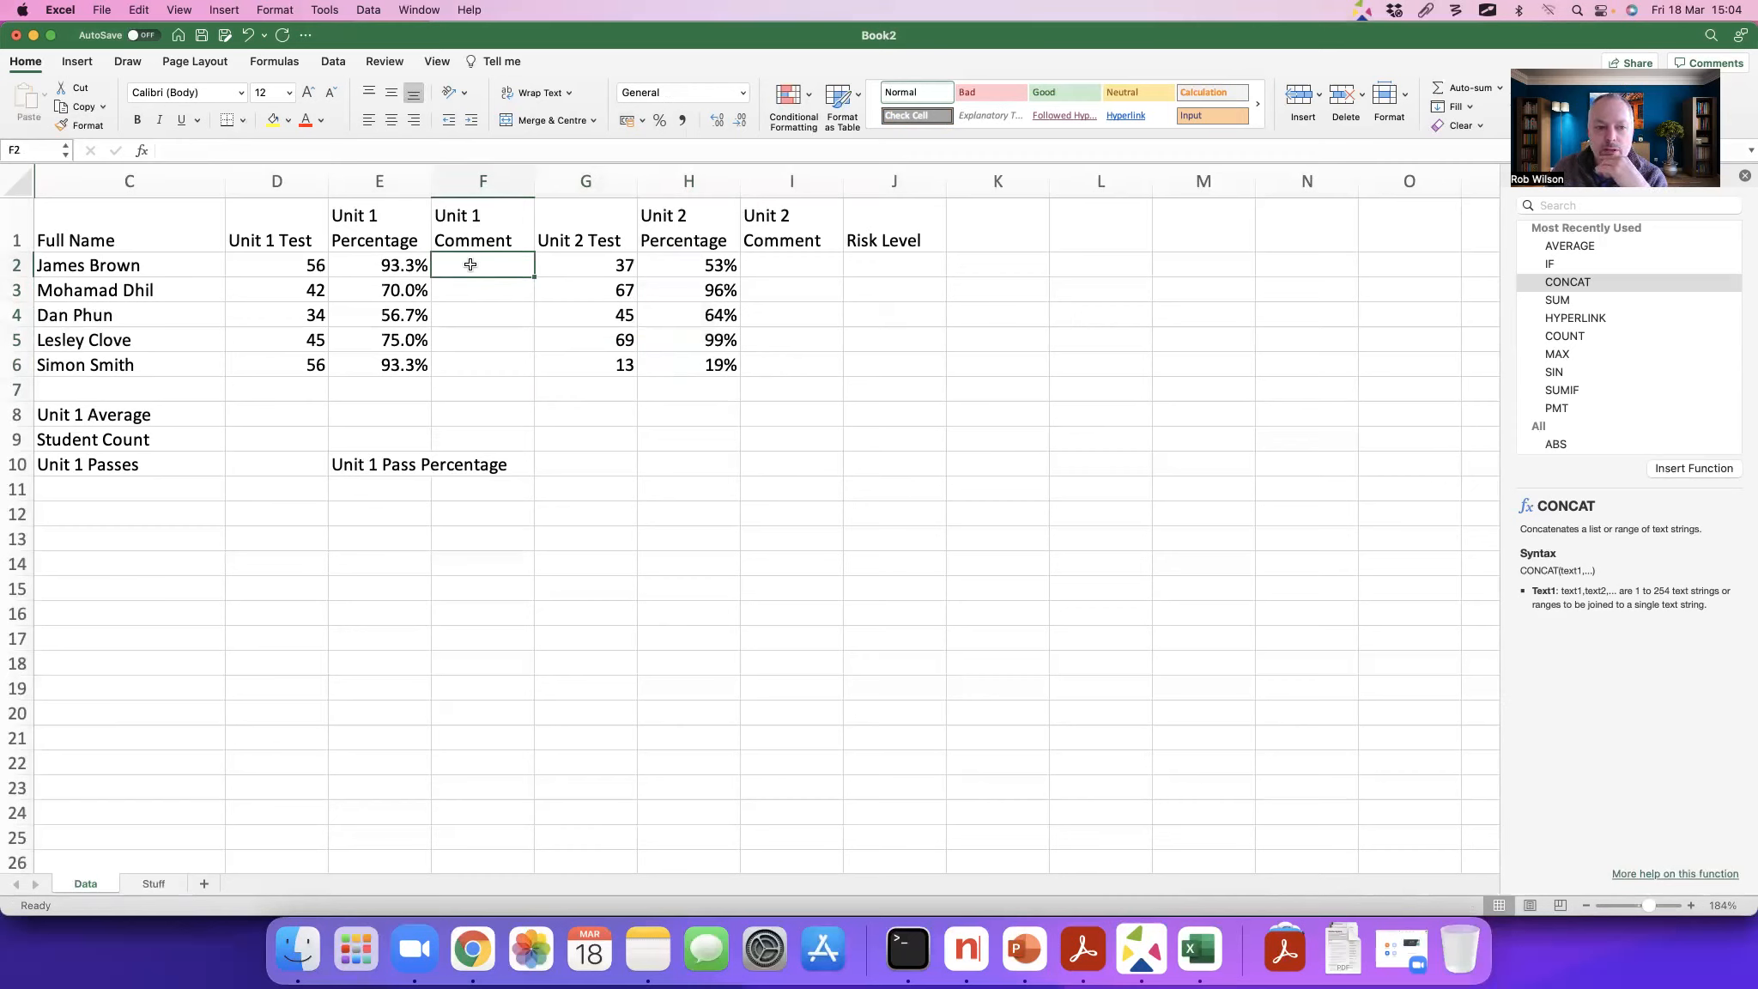
click(143, 152)
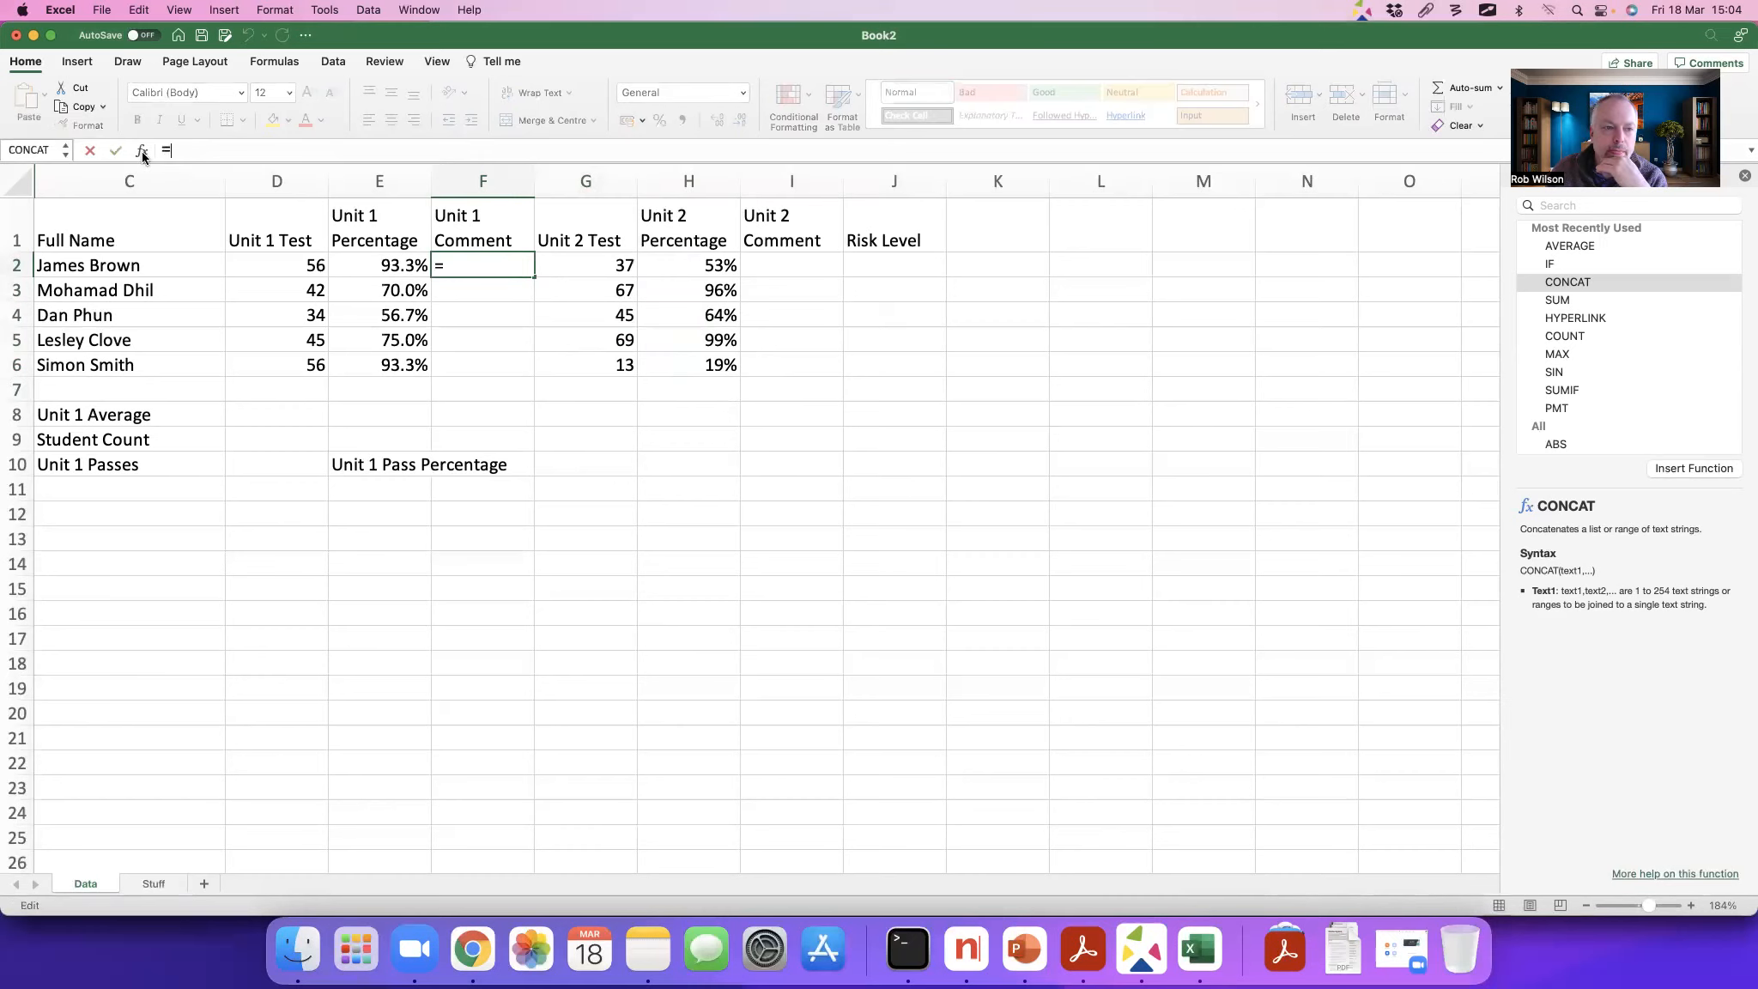
click(1559, 265)
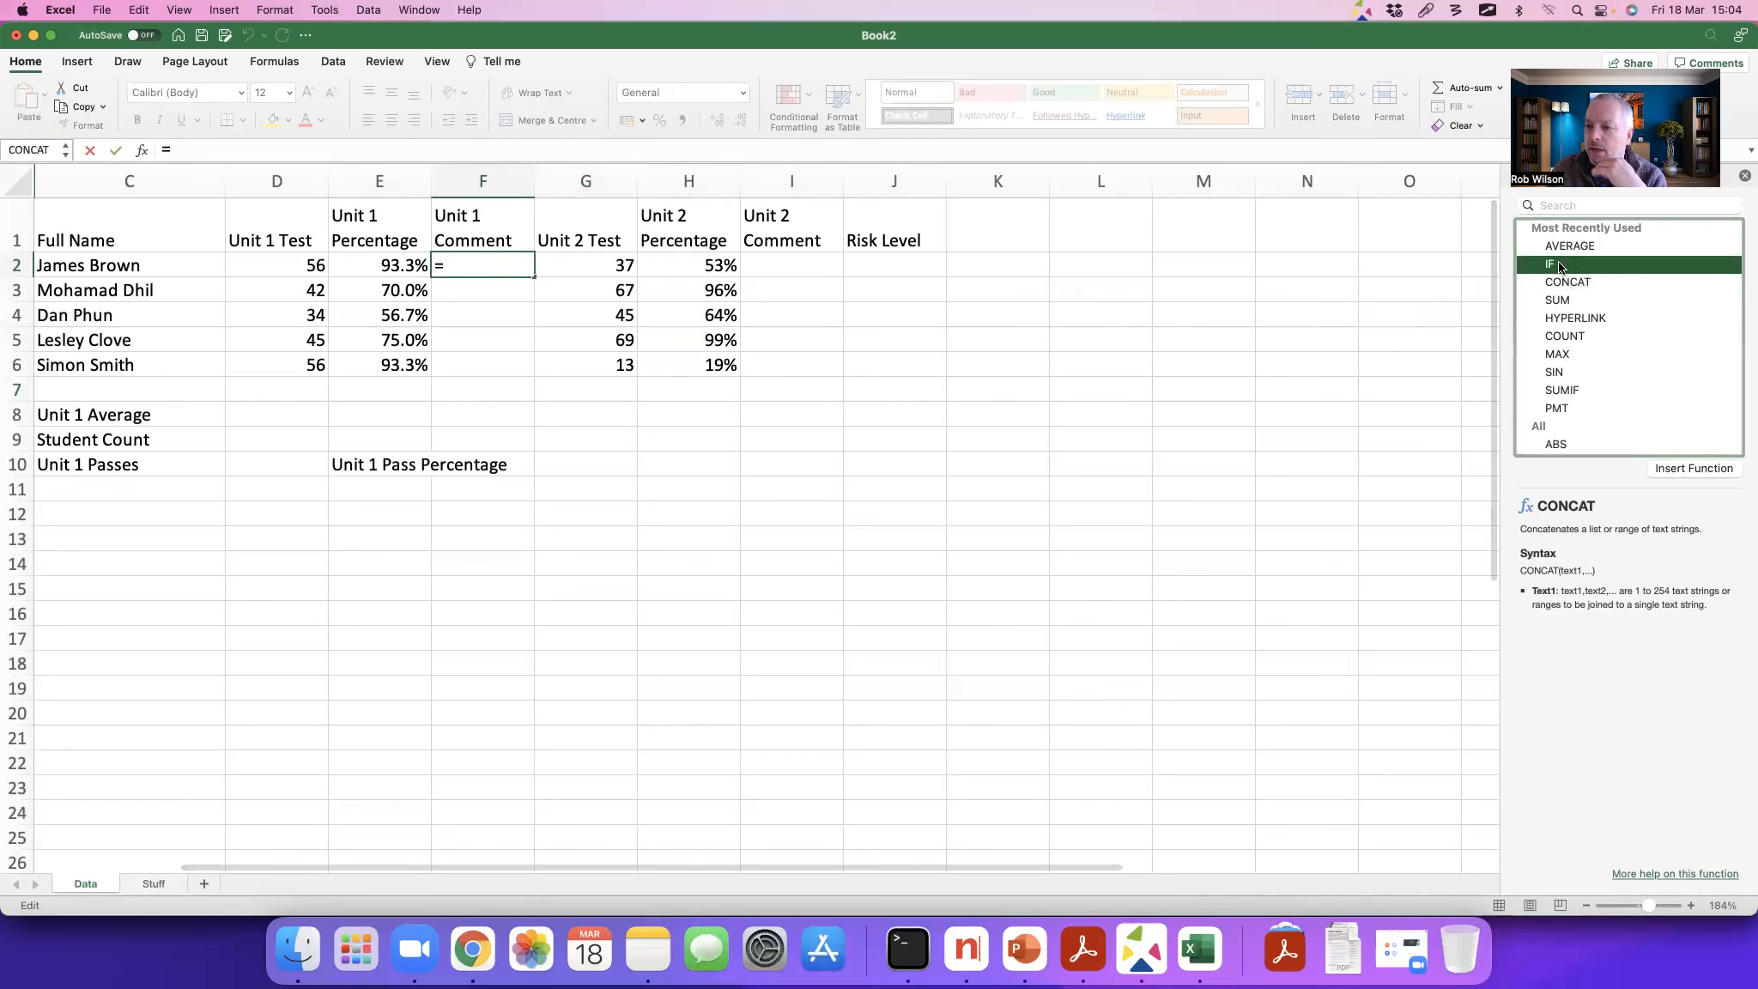
click(1559, 205)
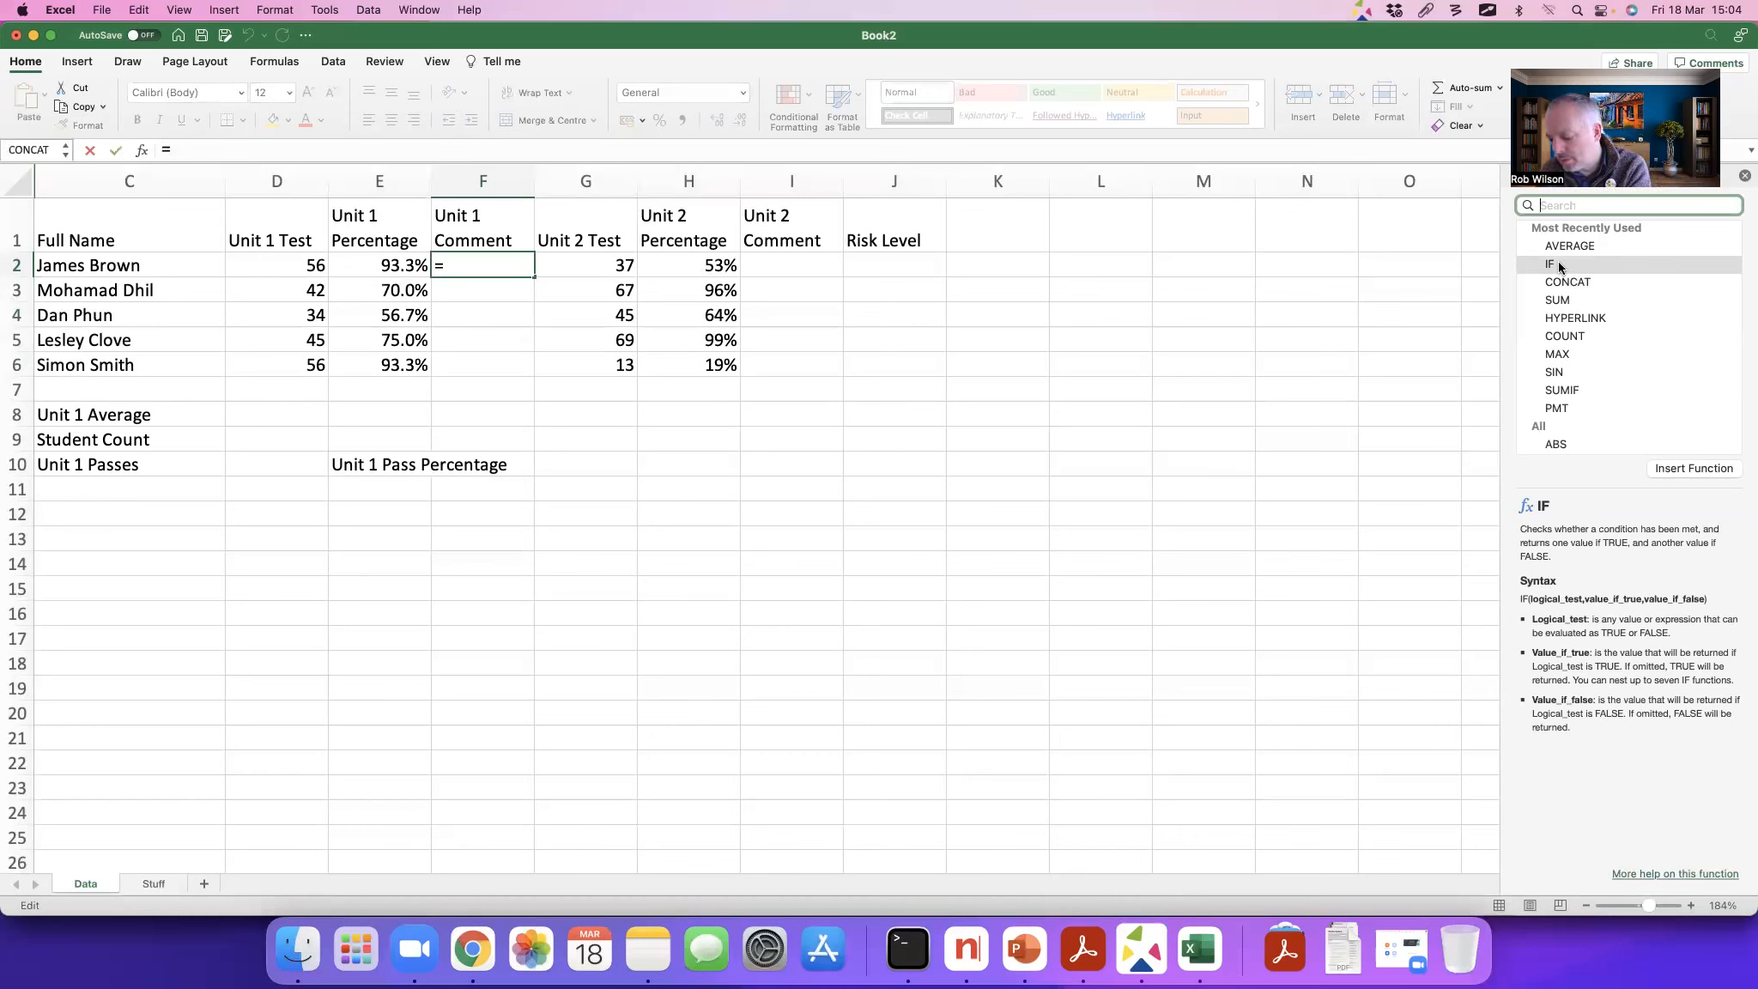
key(alt+Tab)
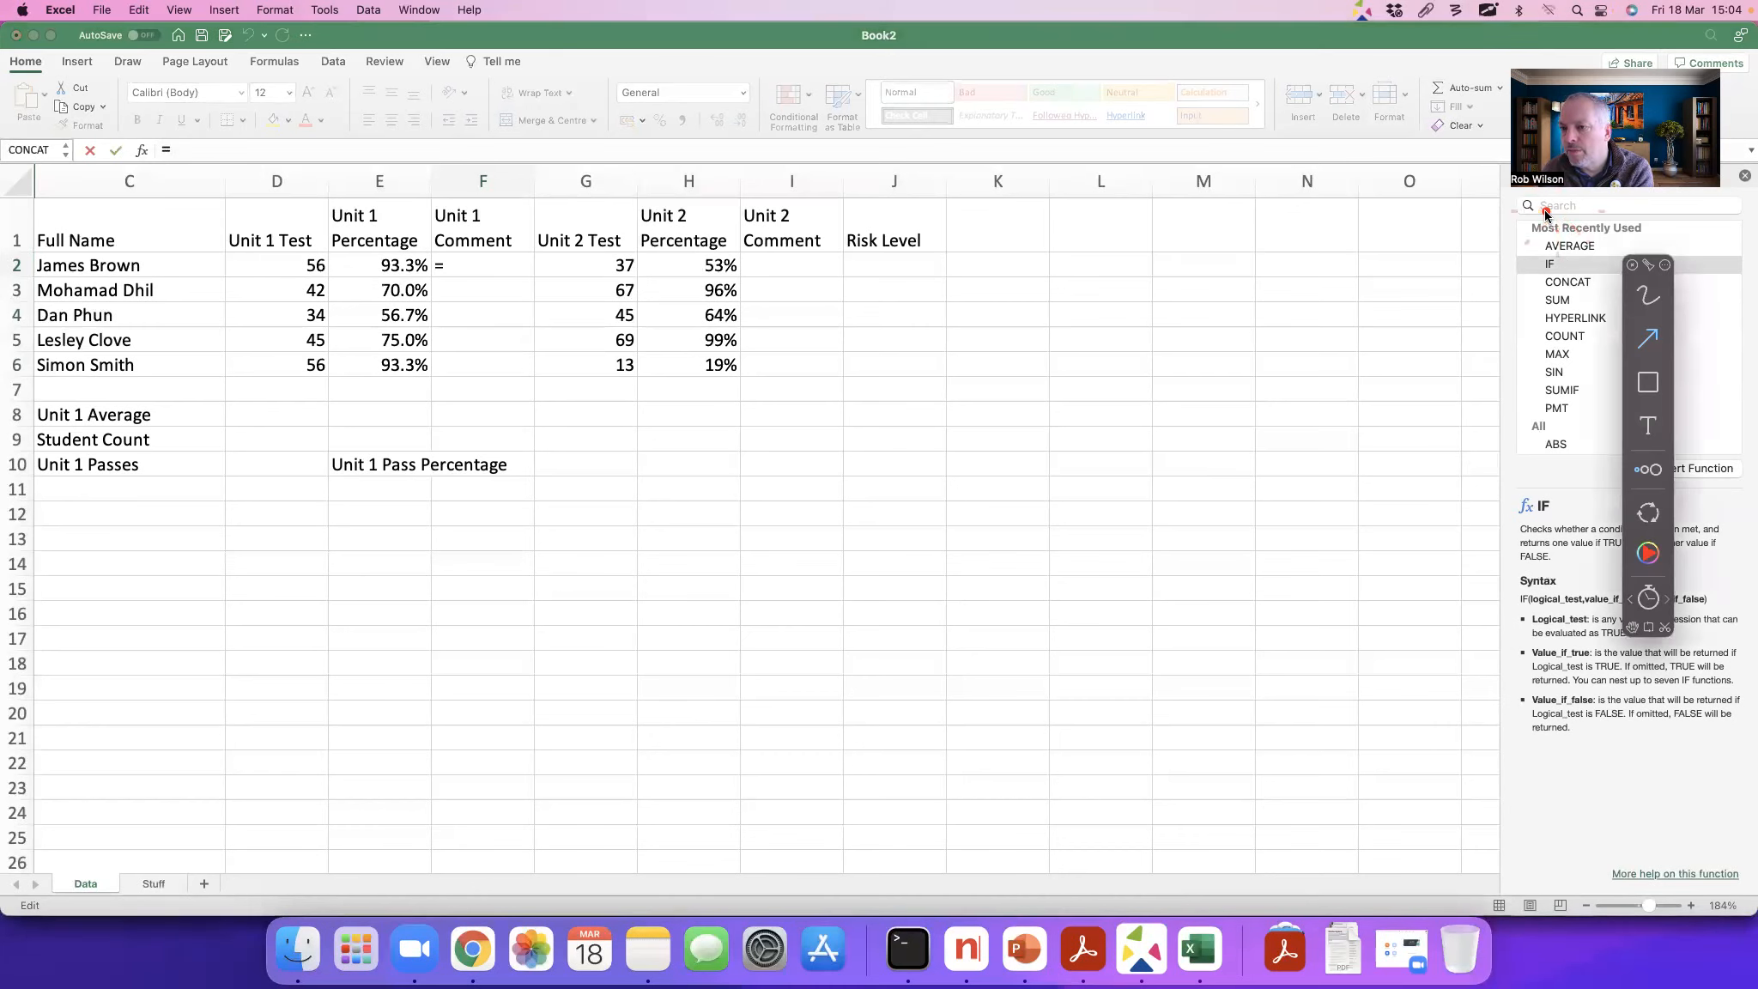
key(Escape)
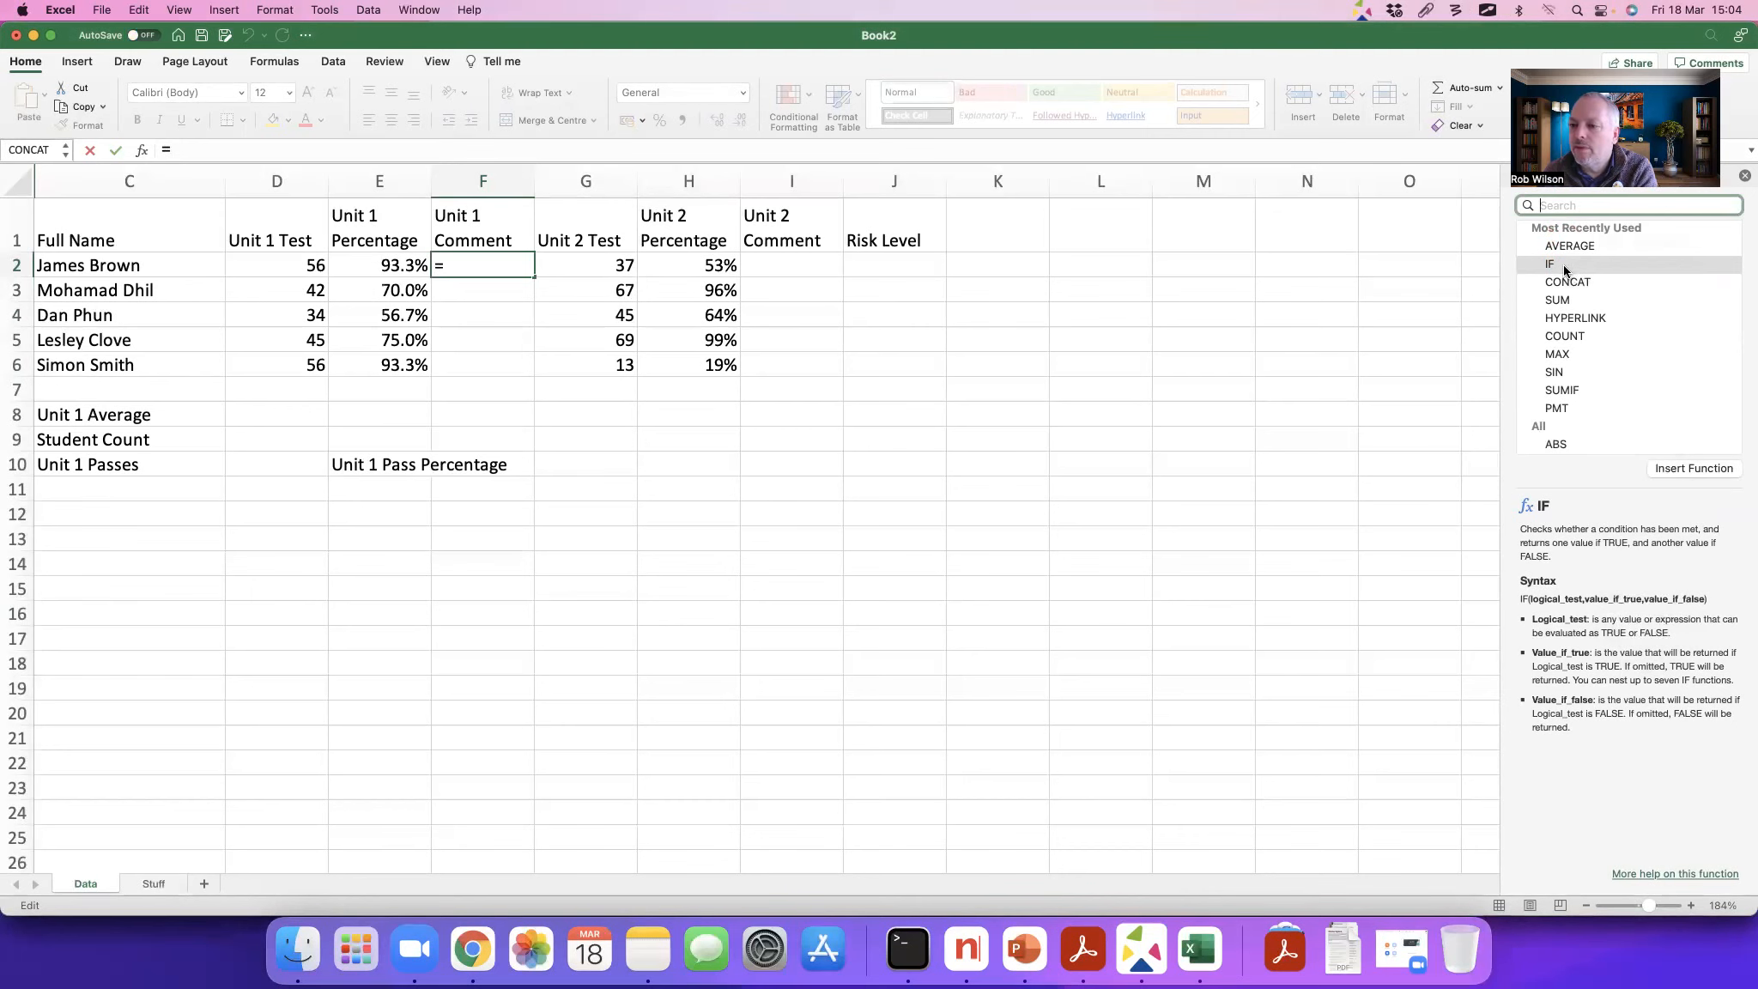
click(1564, 268)
click(1558, 283)
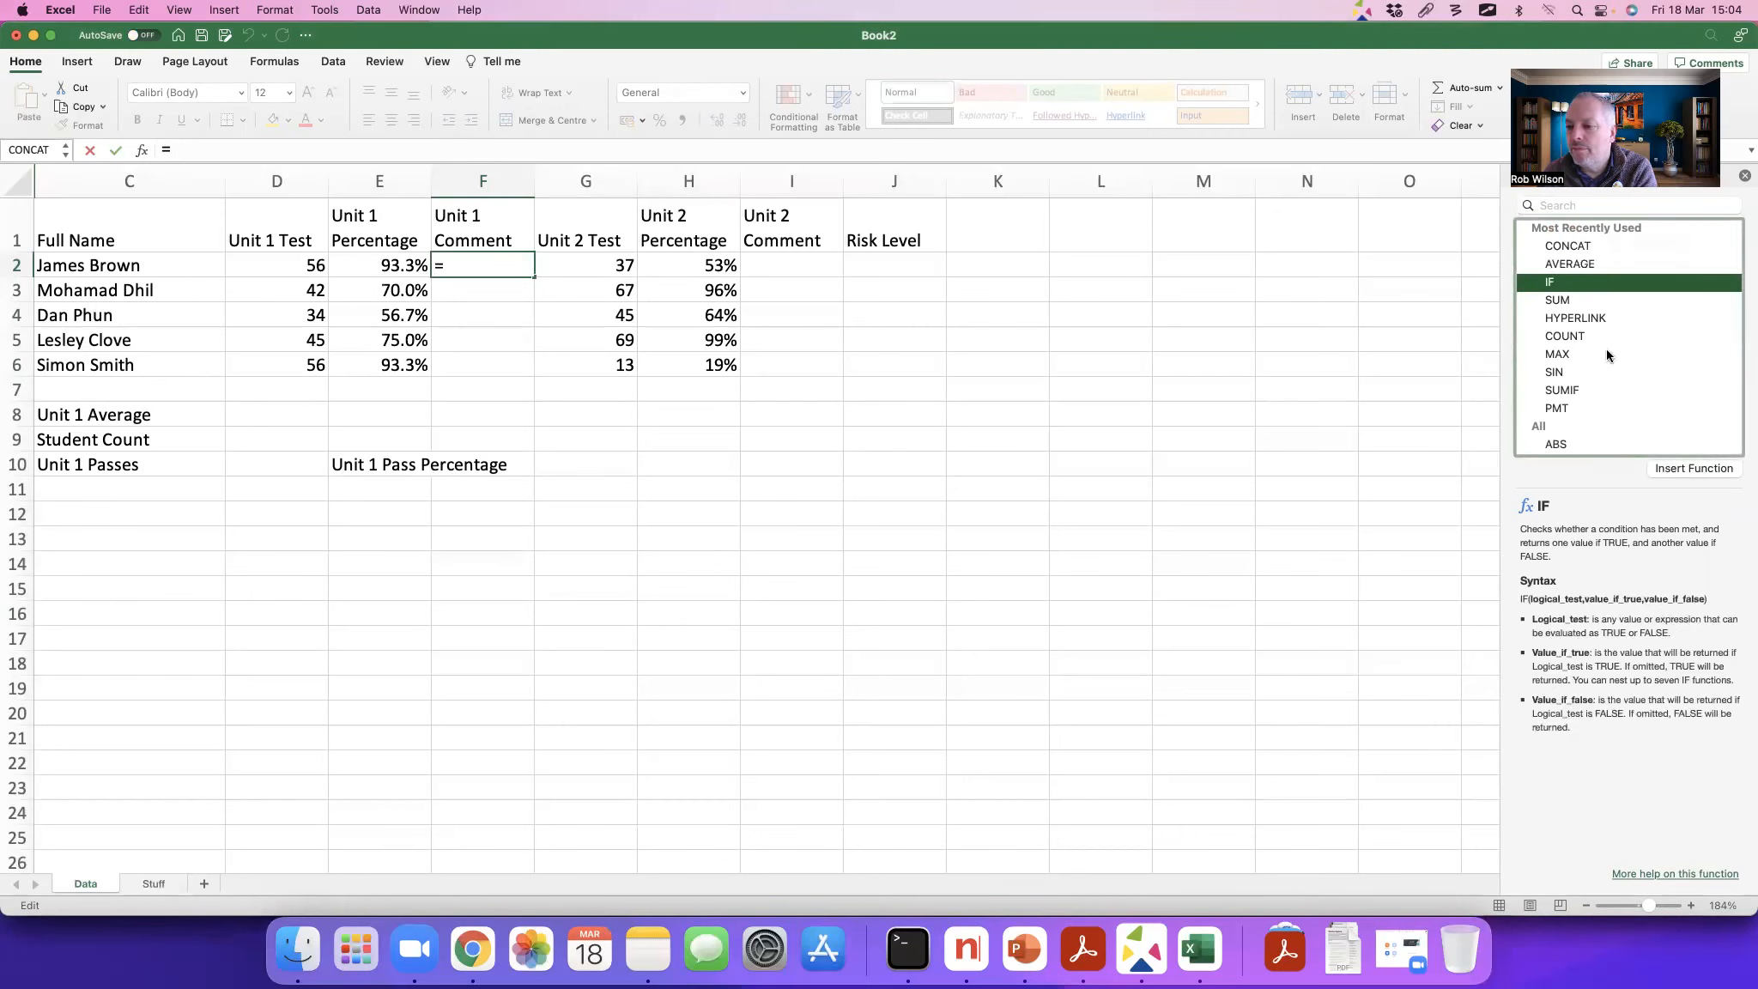
click(1687, 469)
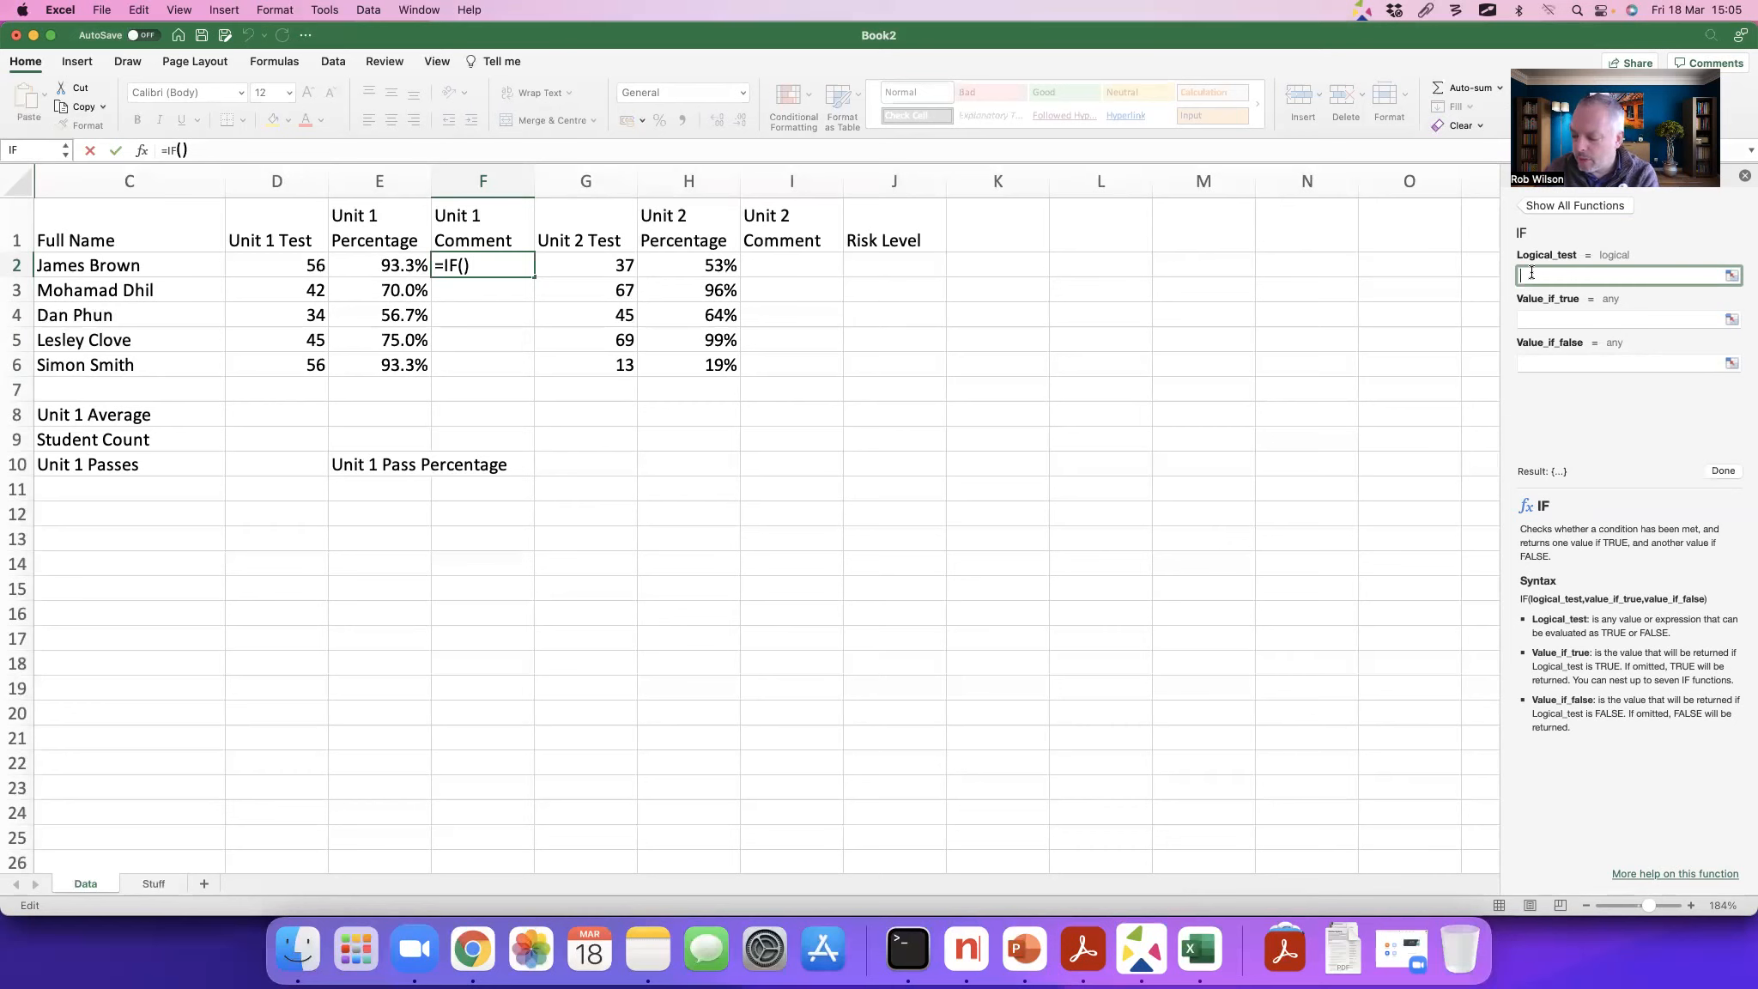
click(1095, 318)
text(<5)
key(Escape)
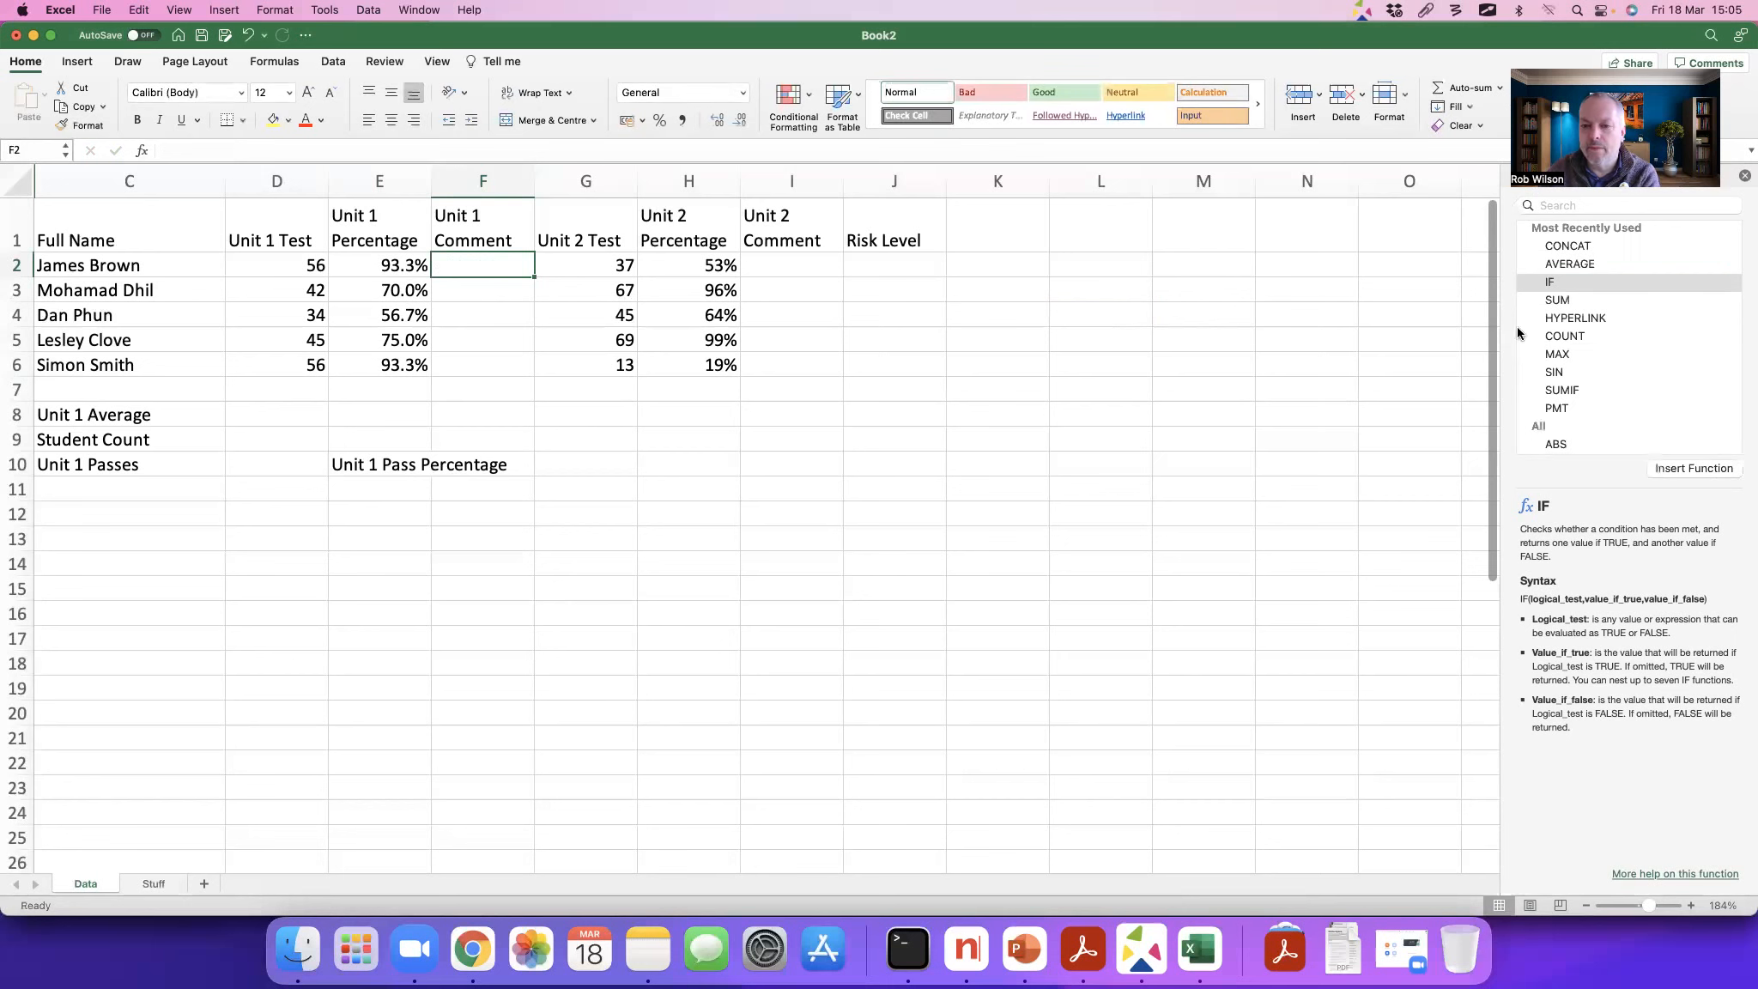
Step: List the comparison operators <, >, <= and >= in cells L3 to L6
click(1091, 285)
text(<)
key(Return)
text(>)
key(Return)
text(<=)
key(Return)
text(>=)
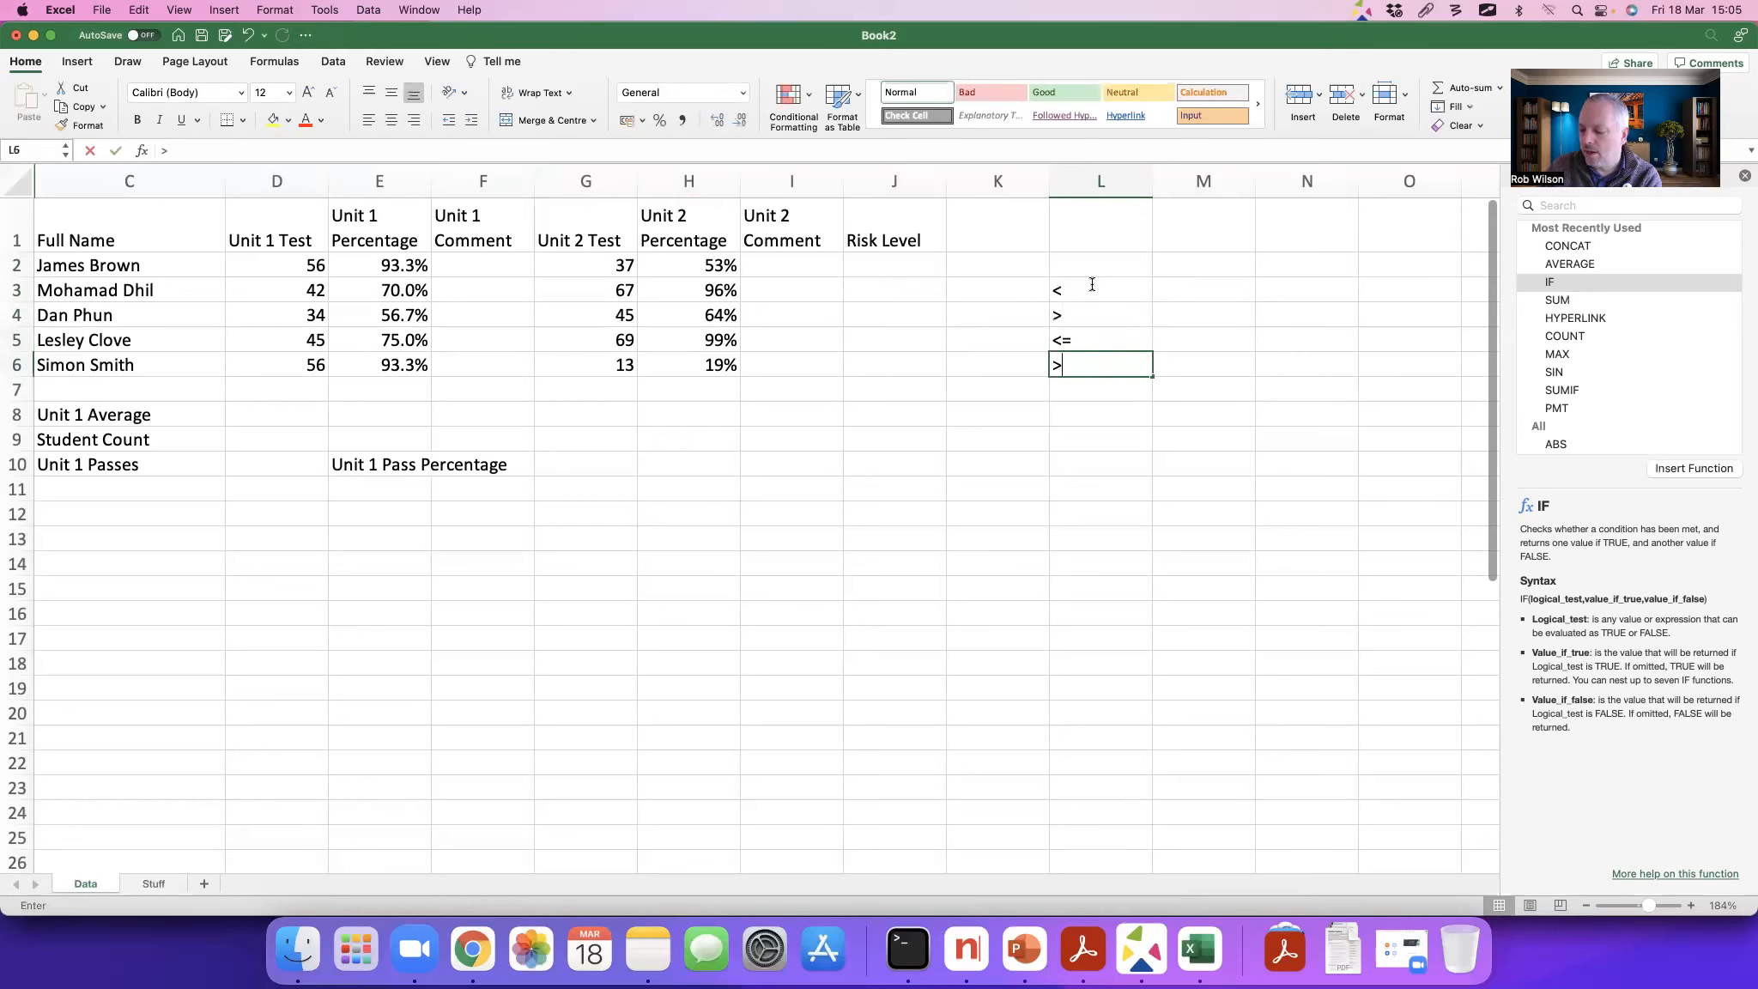
Step: Clear the comparison operators from cells L3 to L6
key(Up)
key(Up)
key(Up)
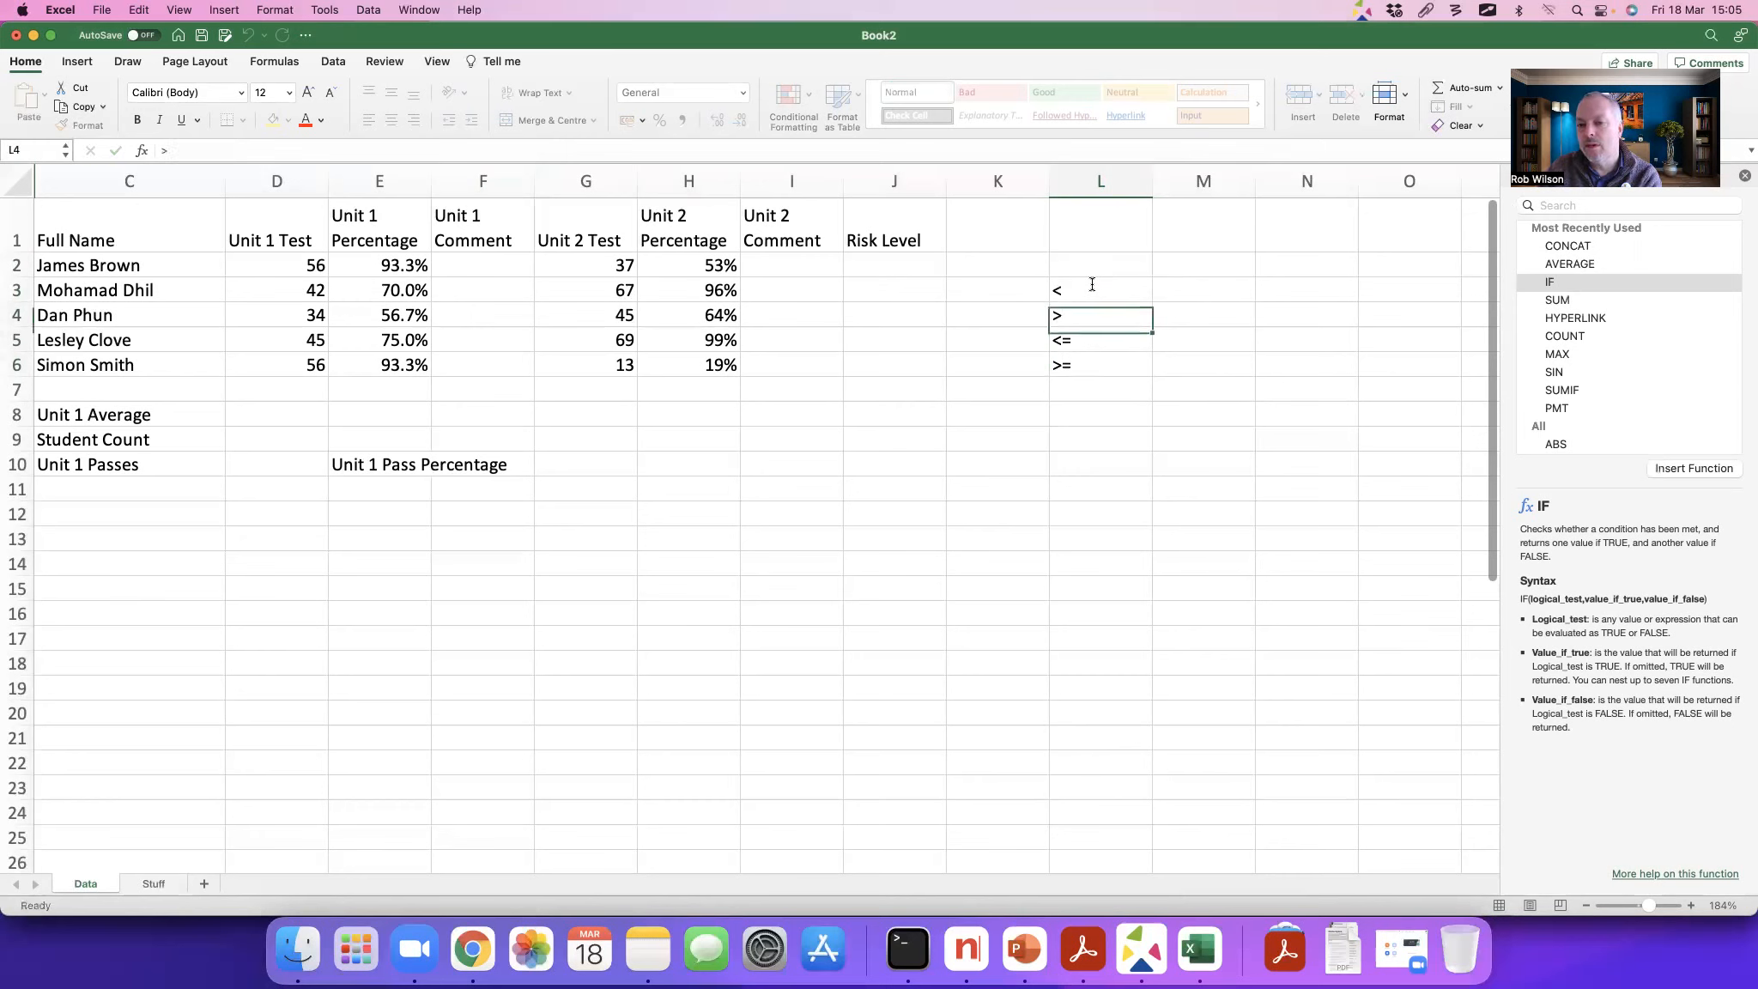
key(shift+Down)
key(shift+Down)
key(shift+Down)
key(Delete)
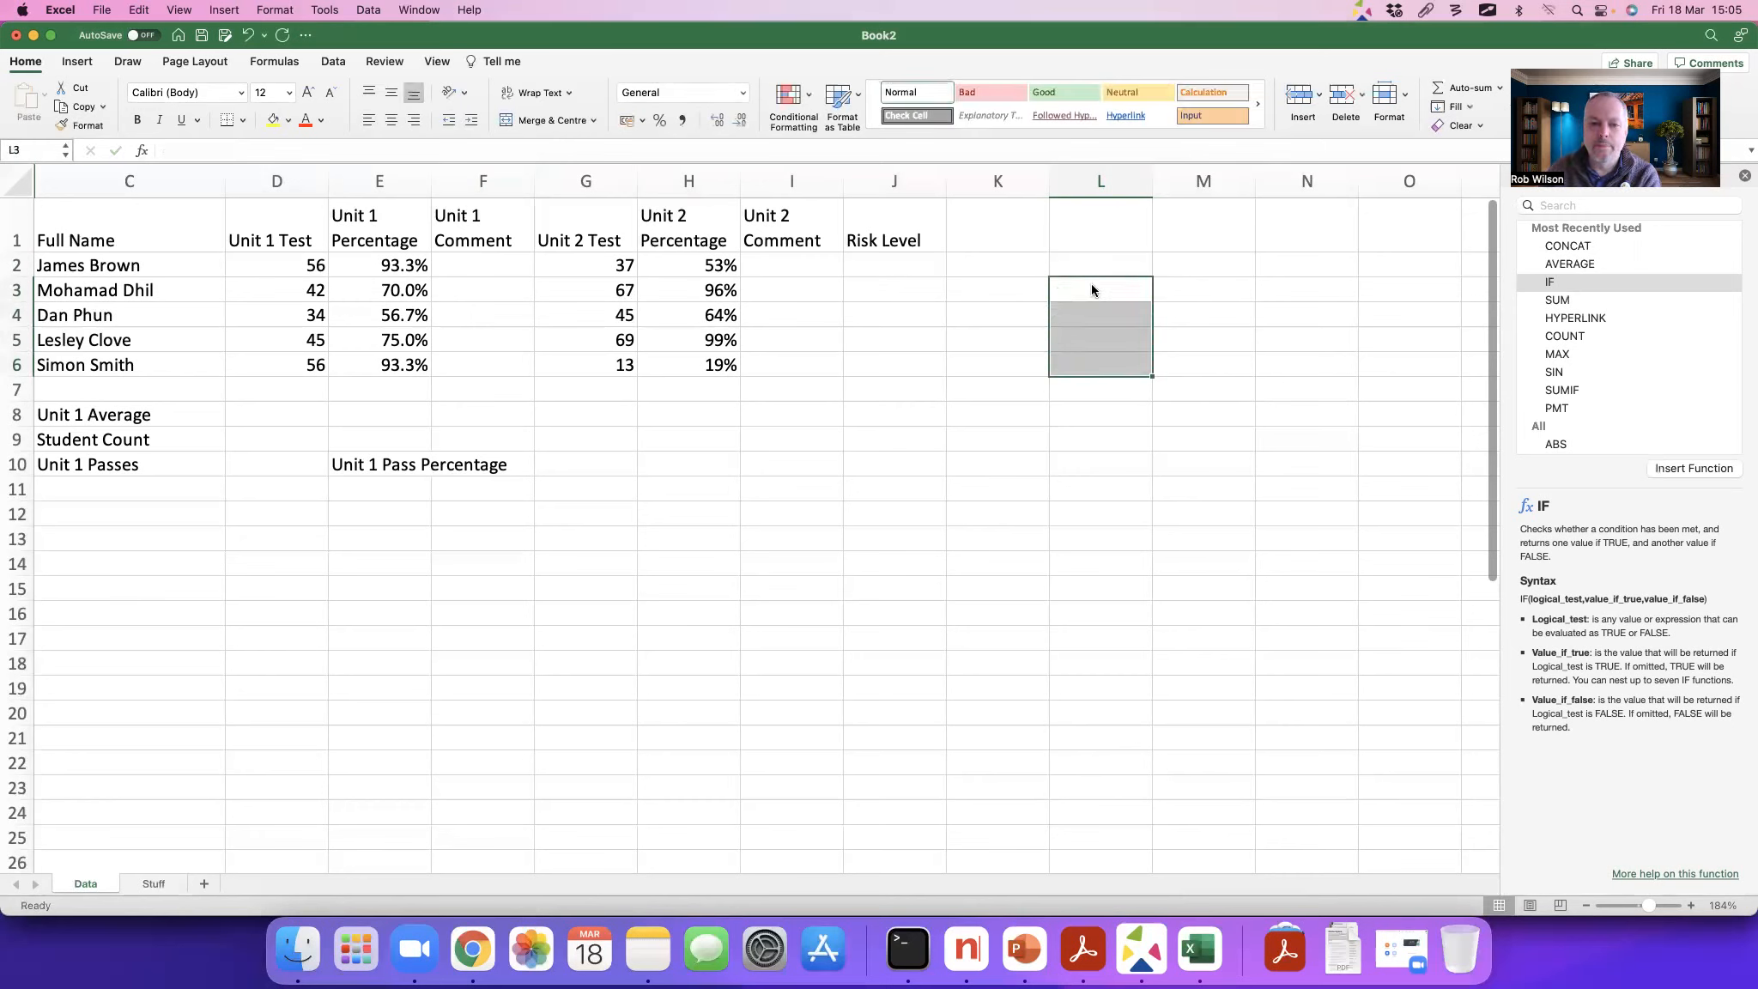
click(466, 264)
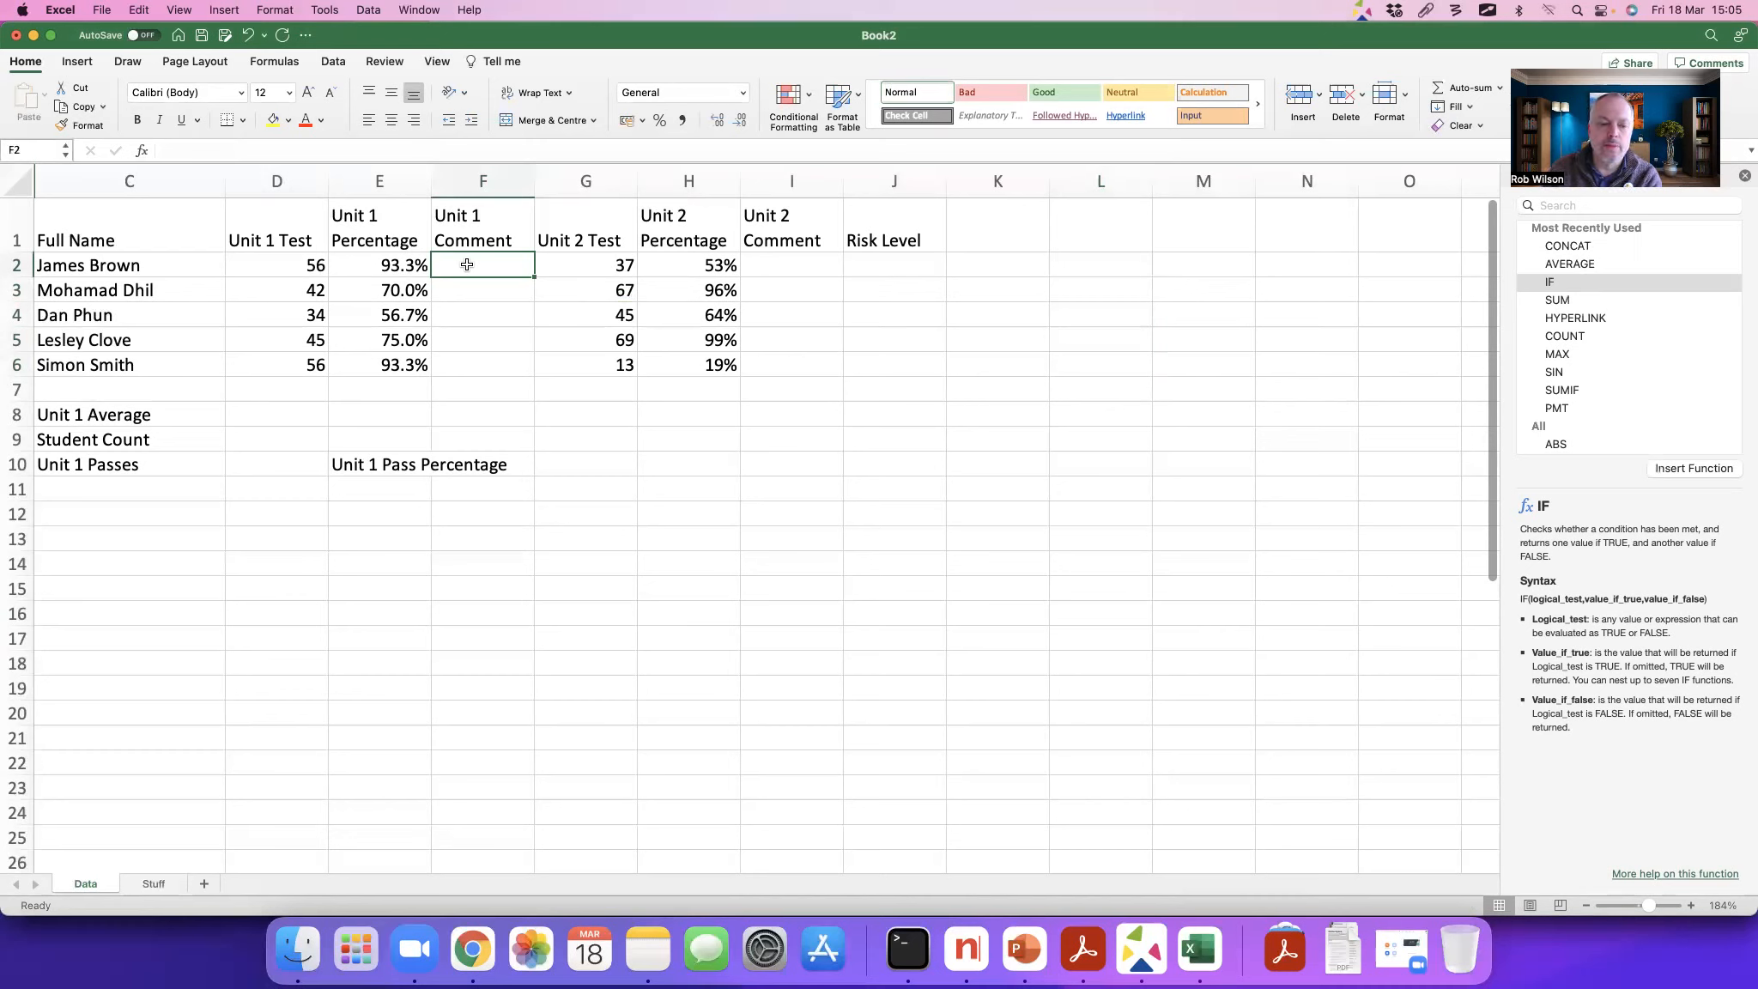
text(=if)
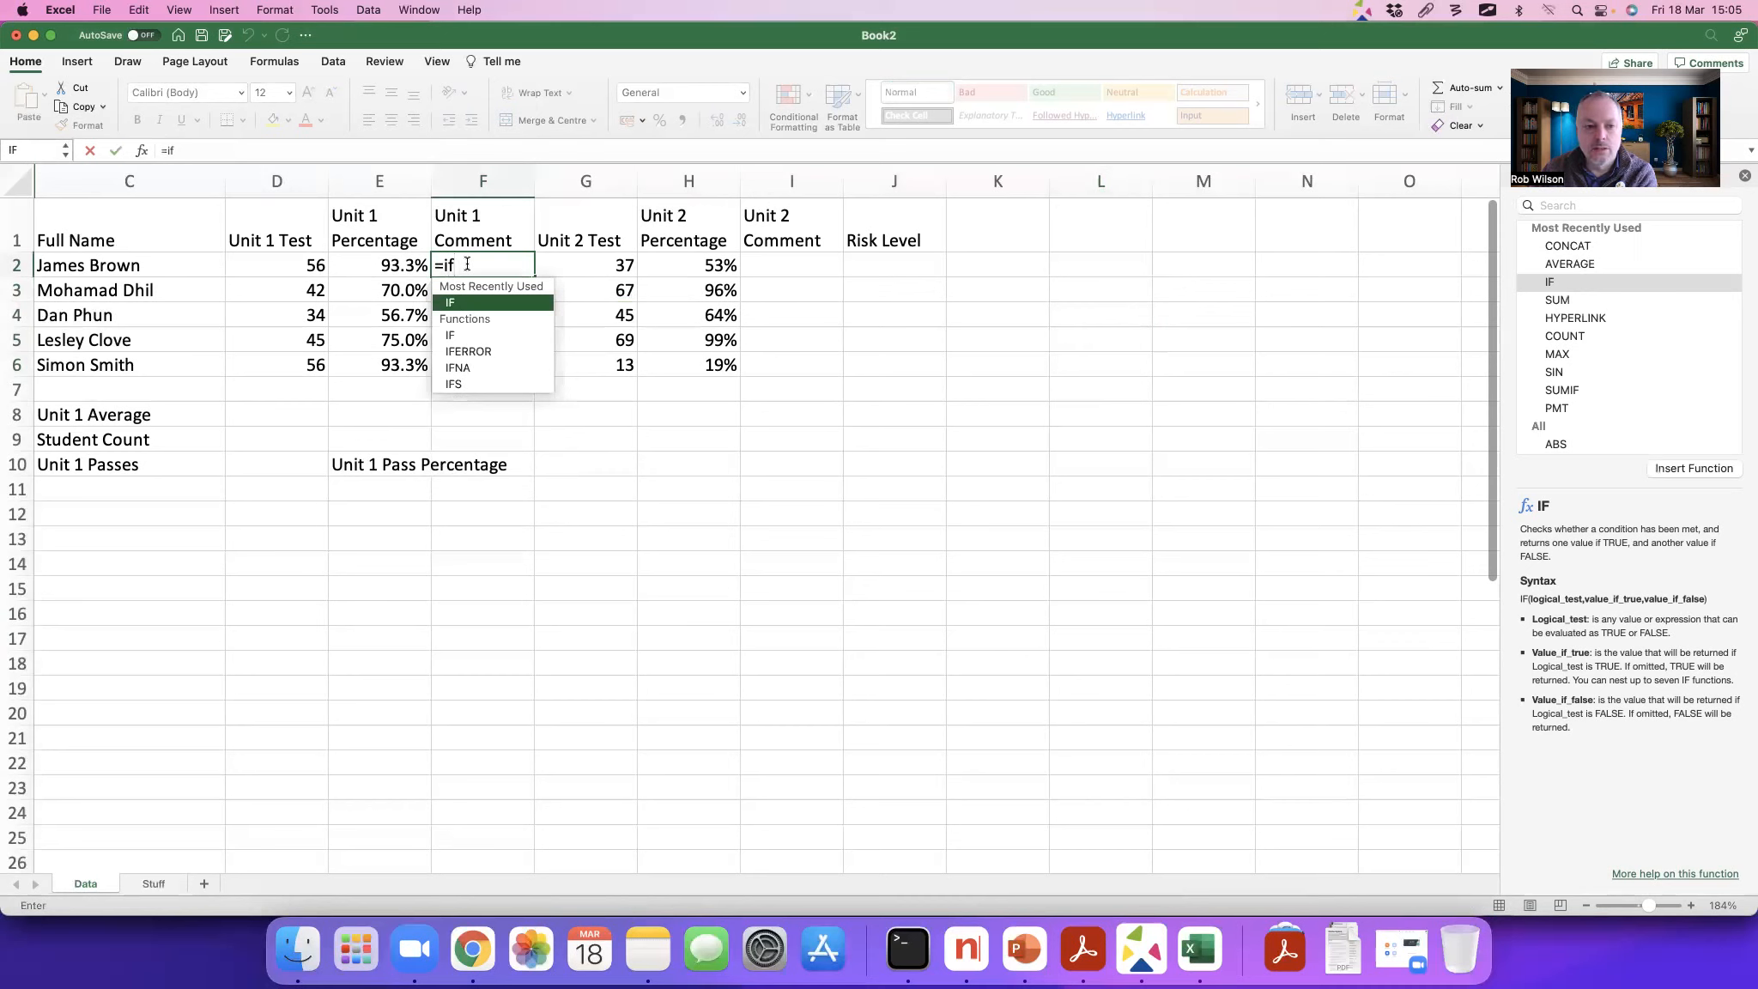
text(()
key(BackSpace)
key(BackSpace)
key(BackSpace)
key(BackSpace)
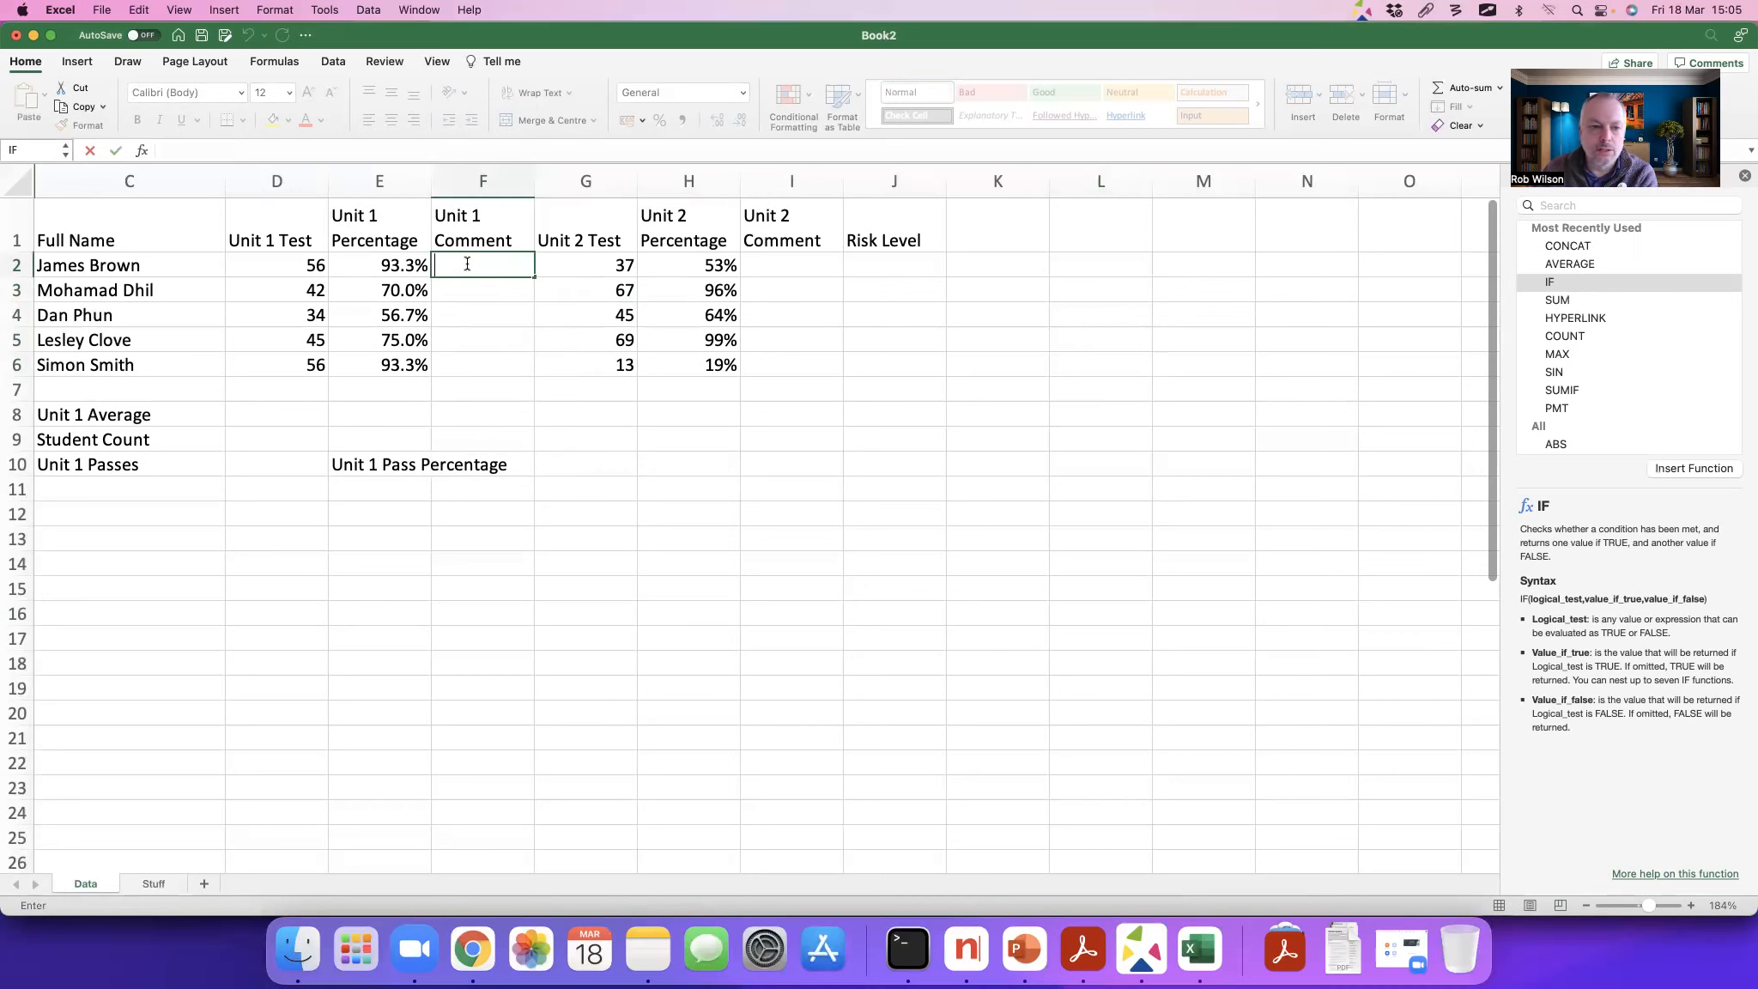
Step: Start a formula in F2 and insert the IF function for the first student's Unit 1 comment
text(=)
click(1558, 286)
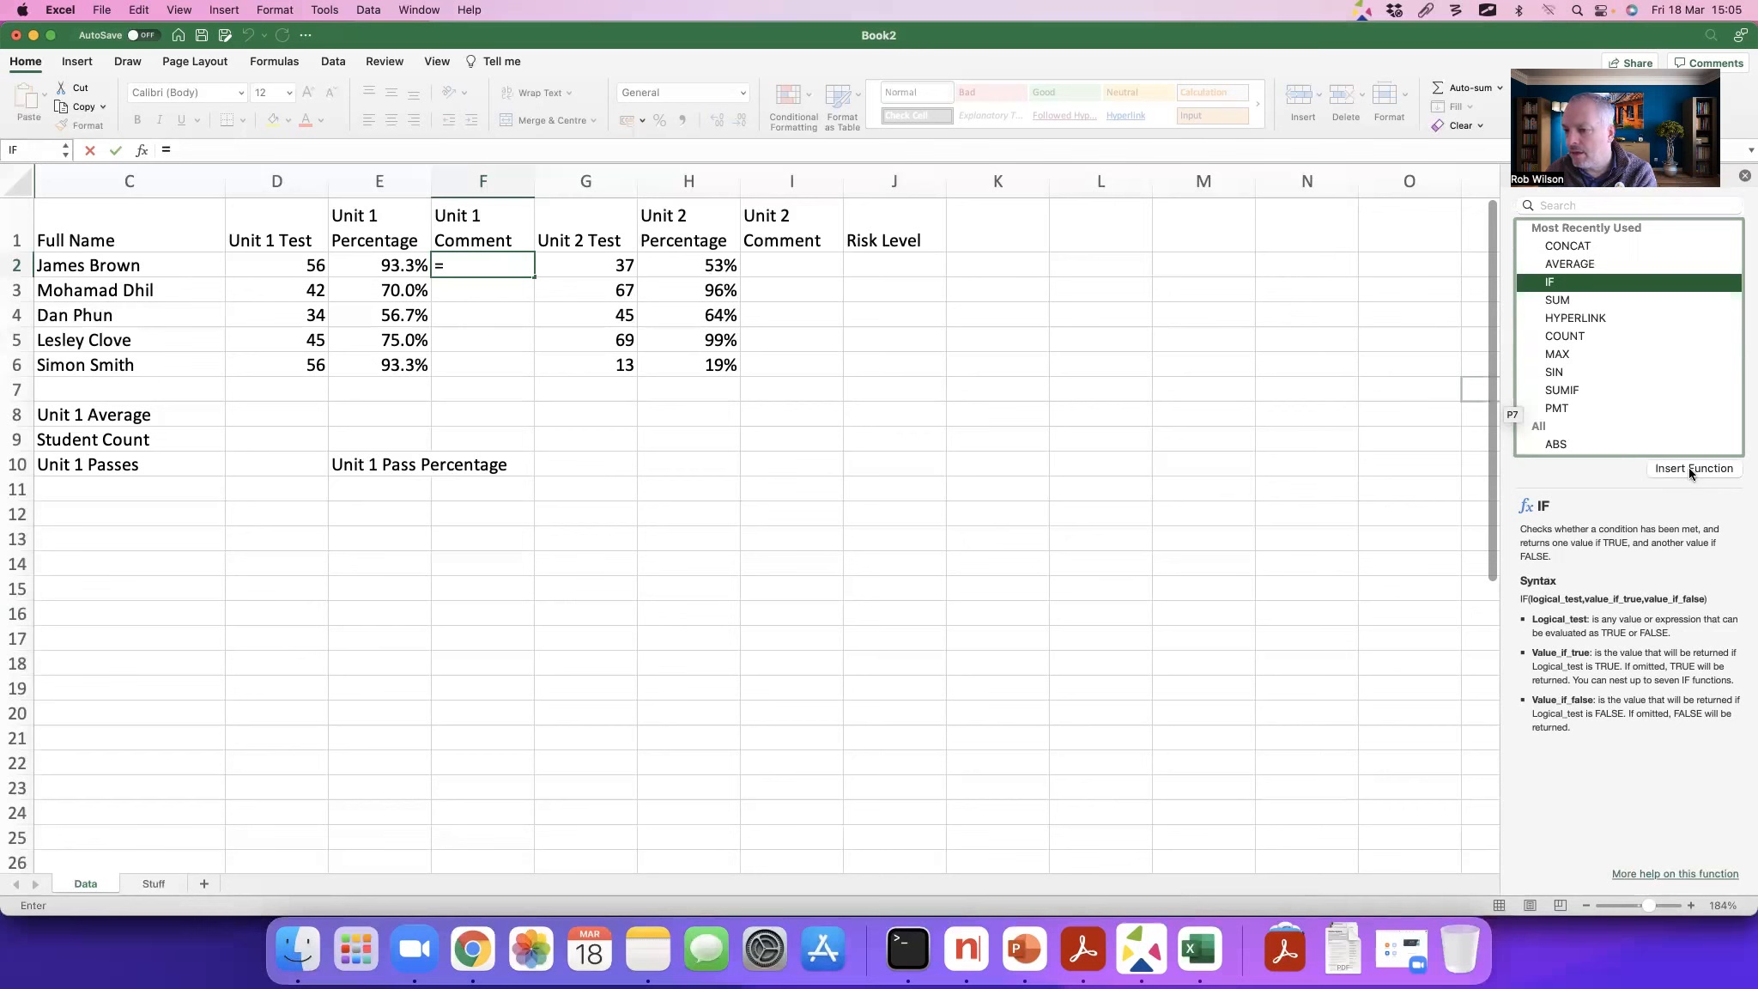
key(ctrl+Tab)
drag(1637, 283, 1449, 330)
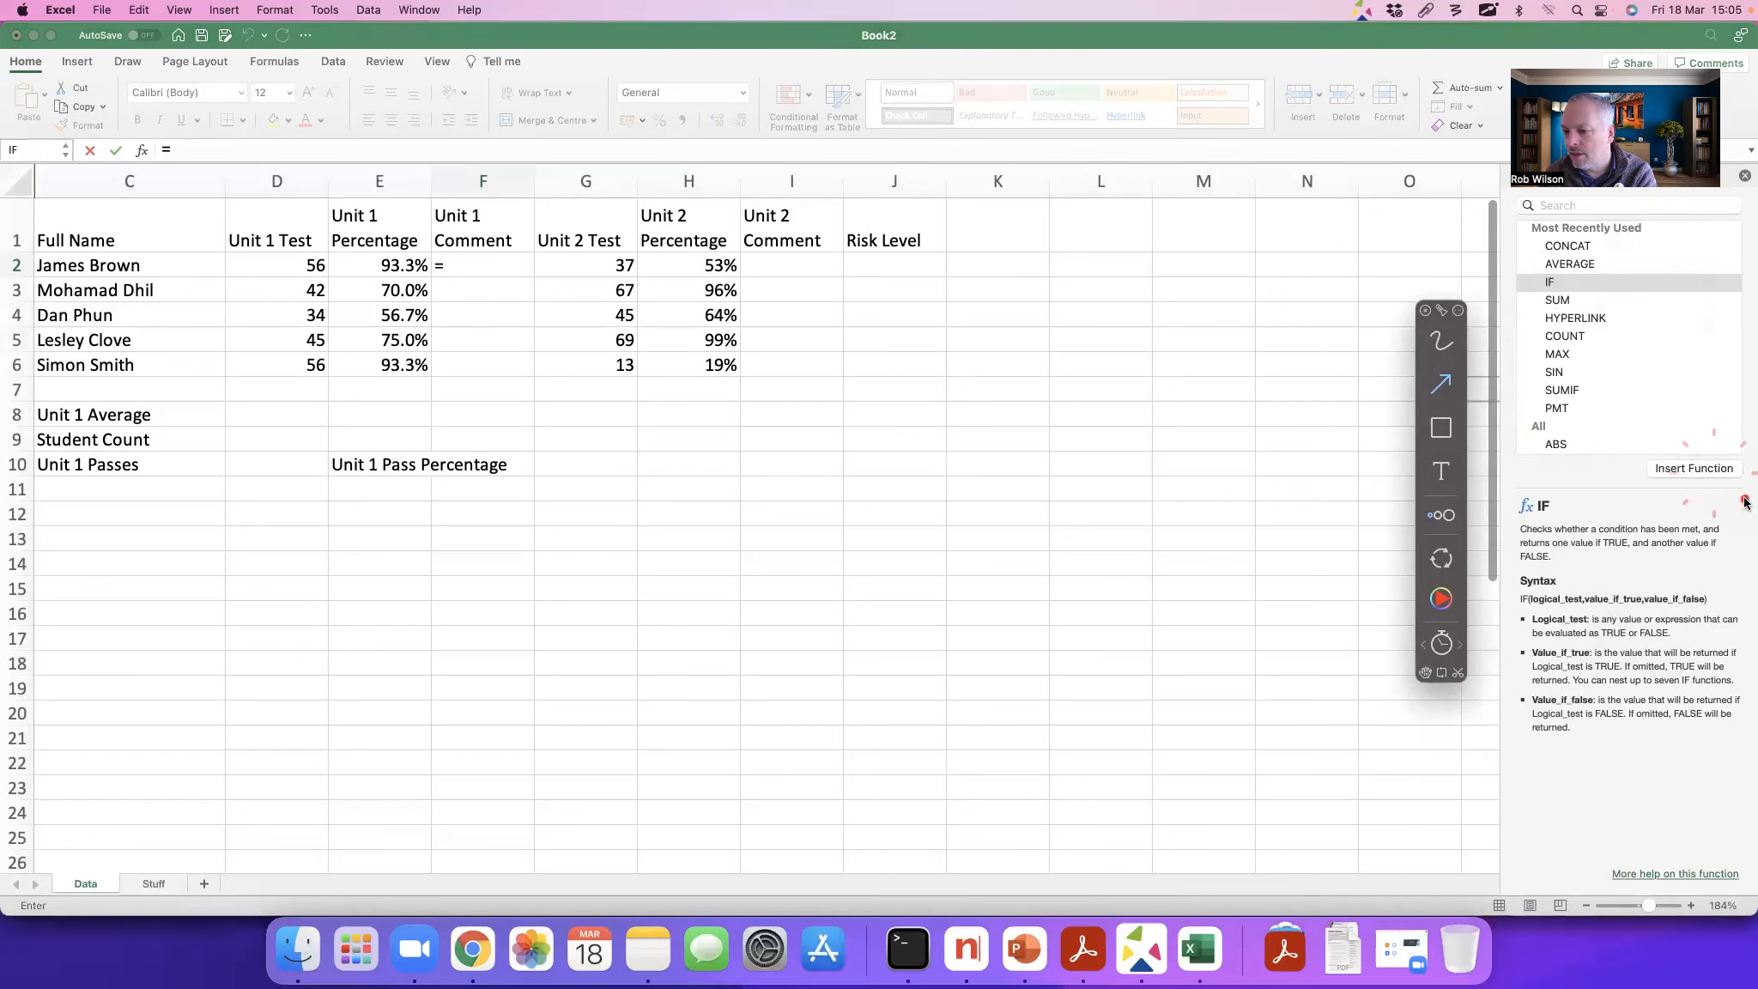
key(ctrl+Tab)
click(1697, 468)
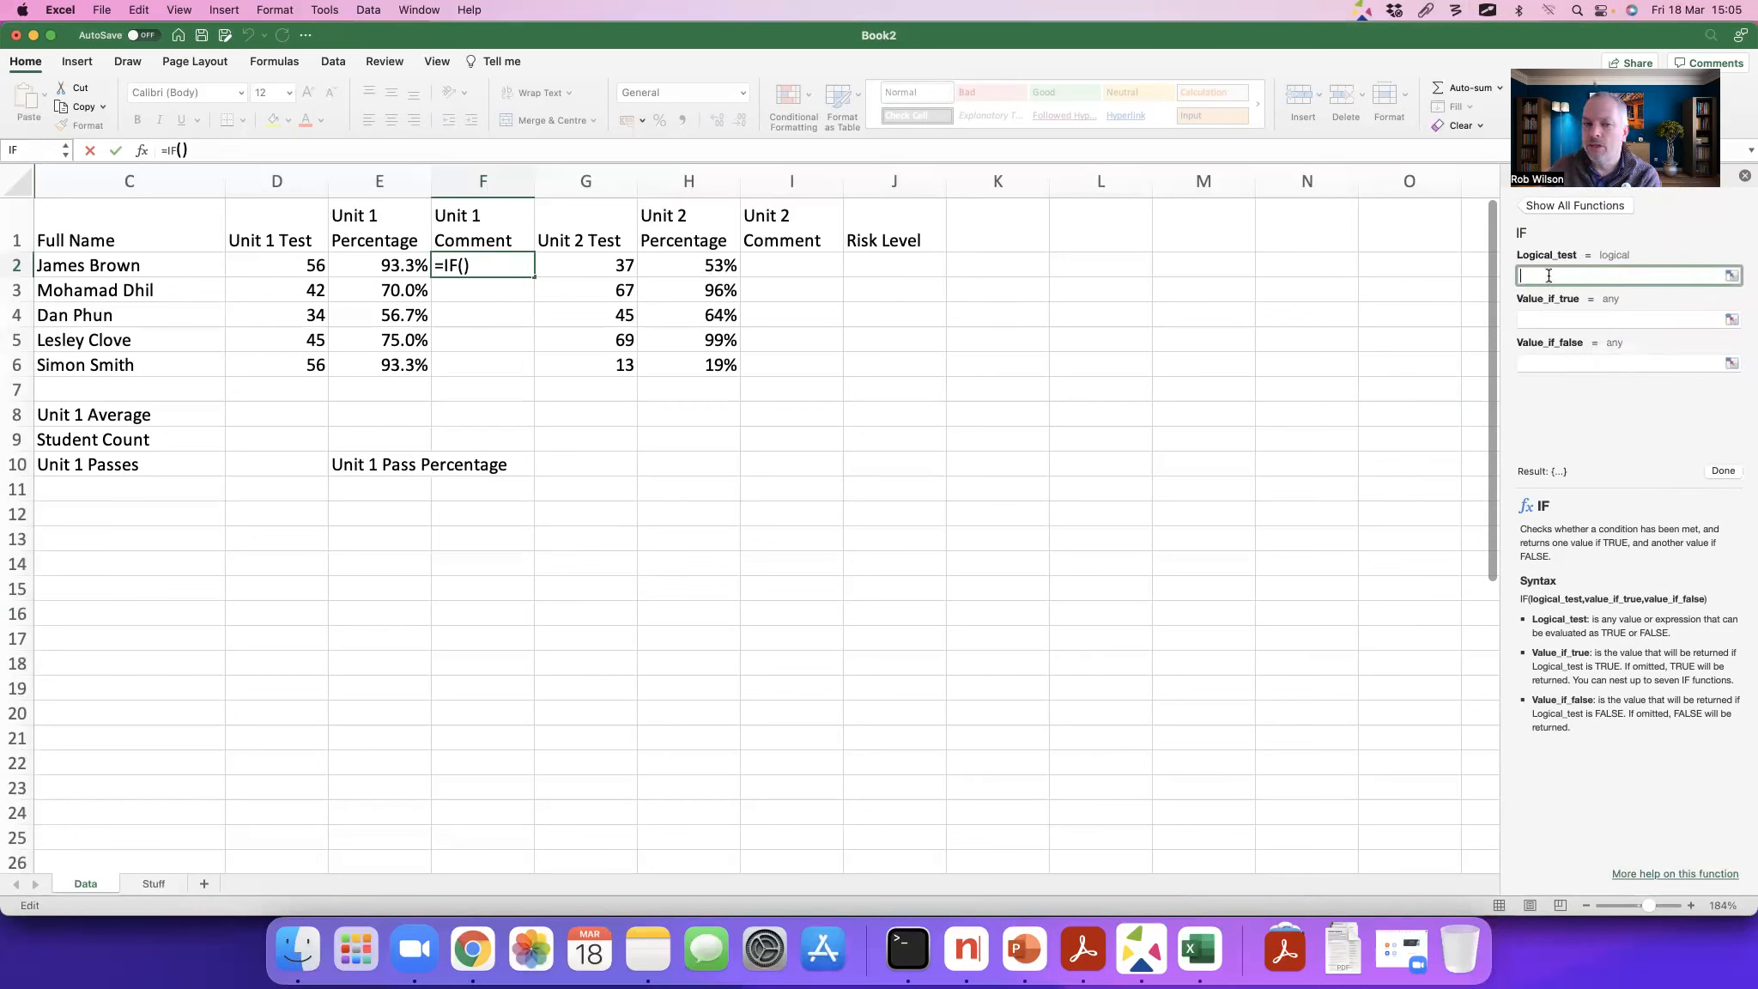
Step: Set the IF function's logical test to E2<0.6
click(367, 262)
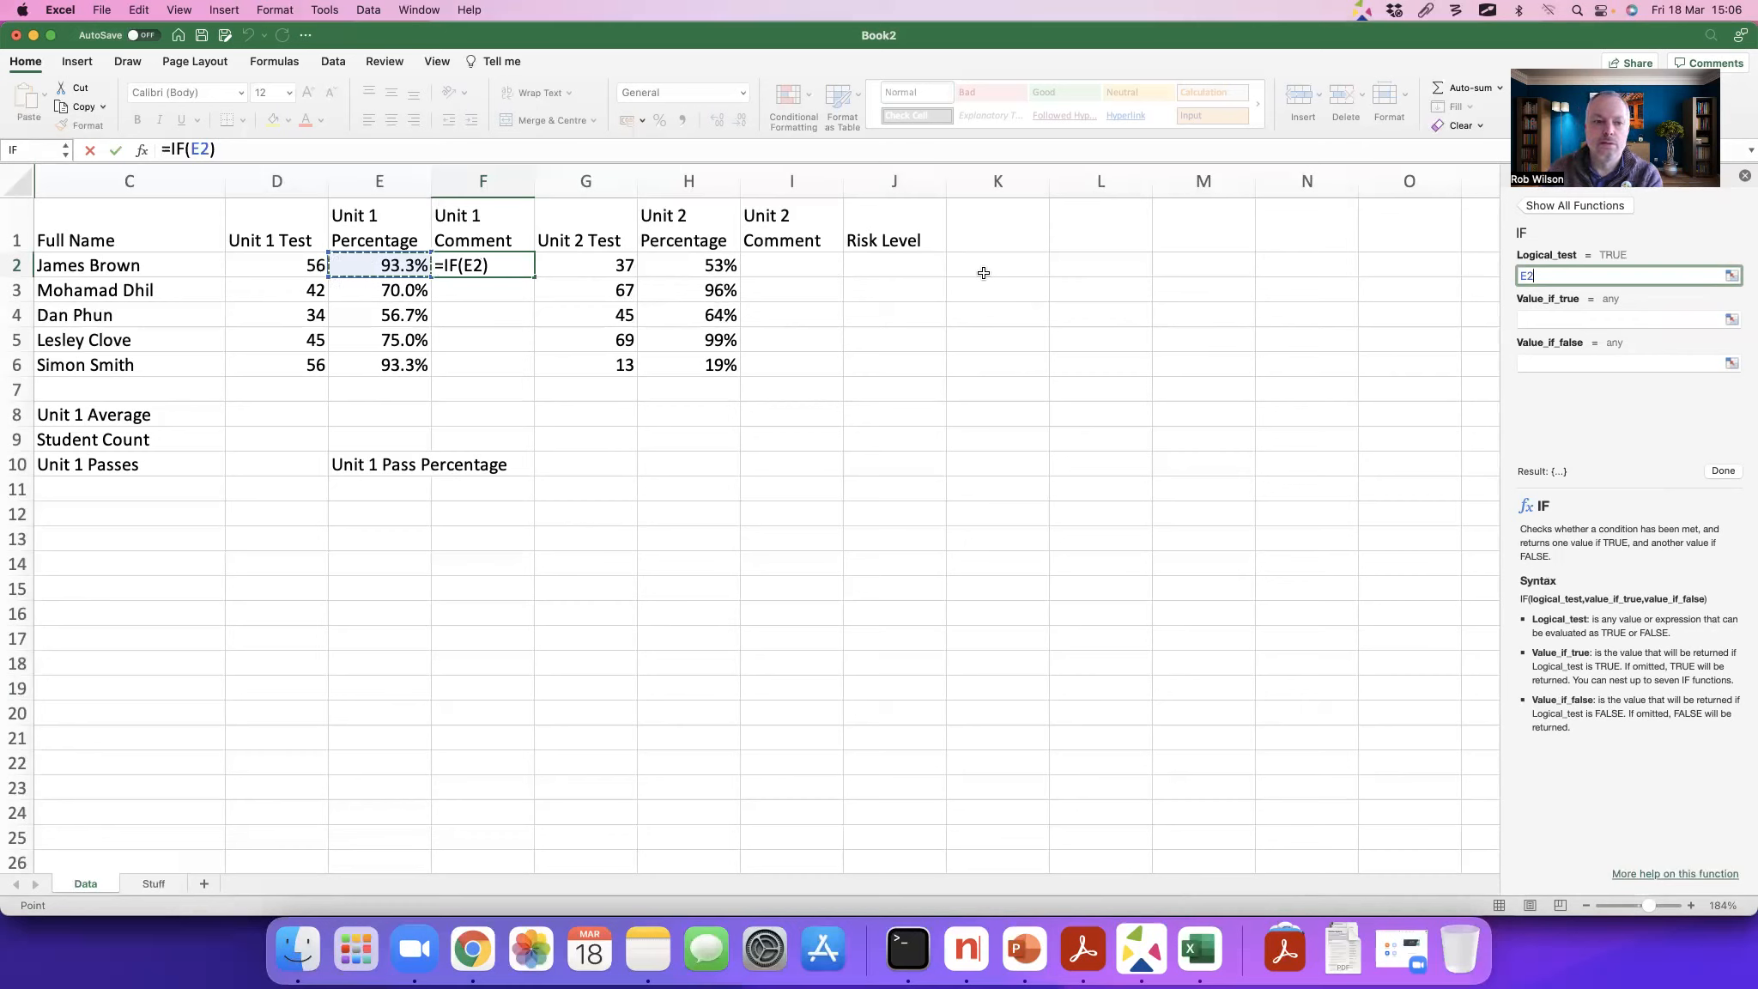
text(<.6)
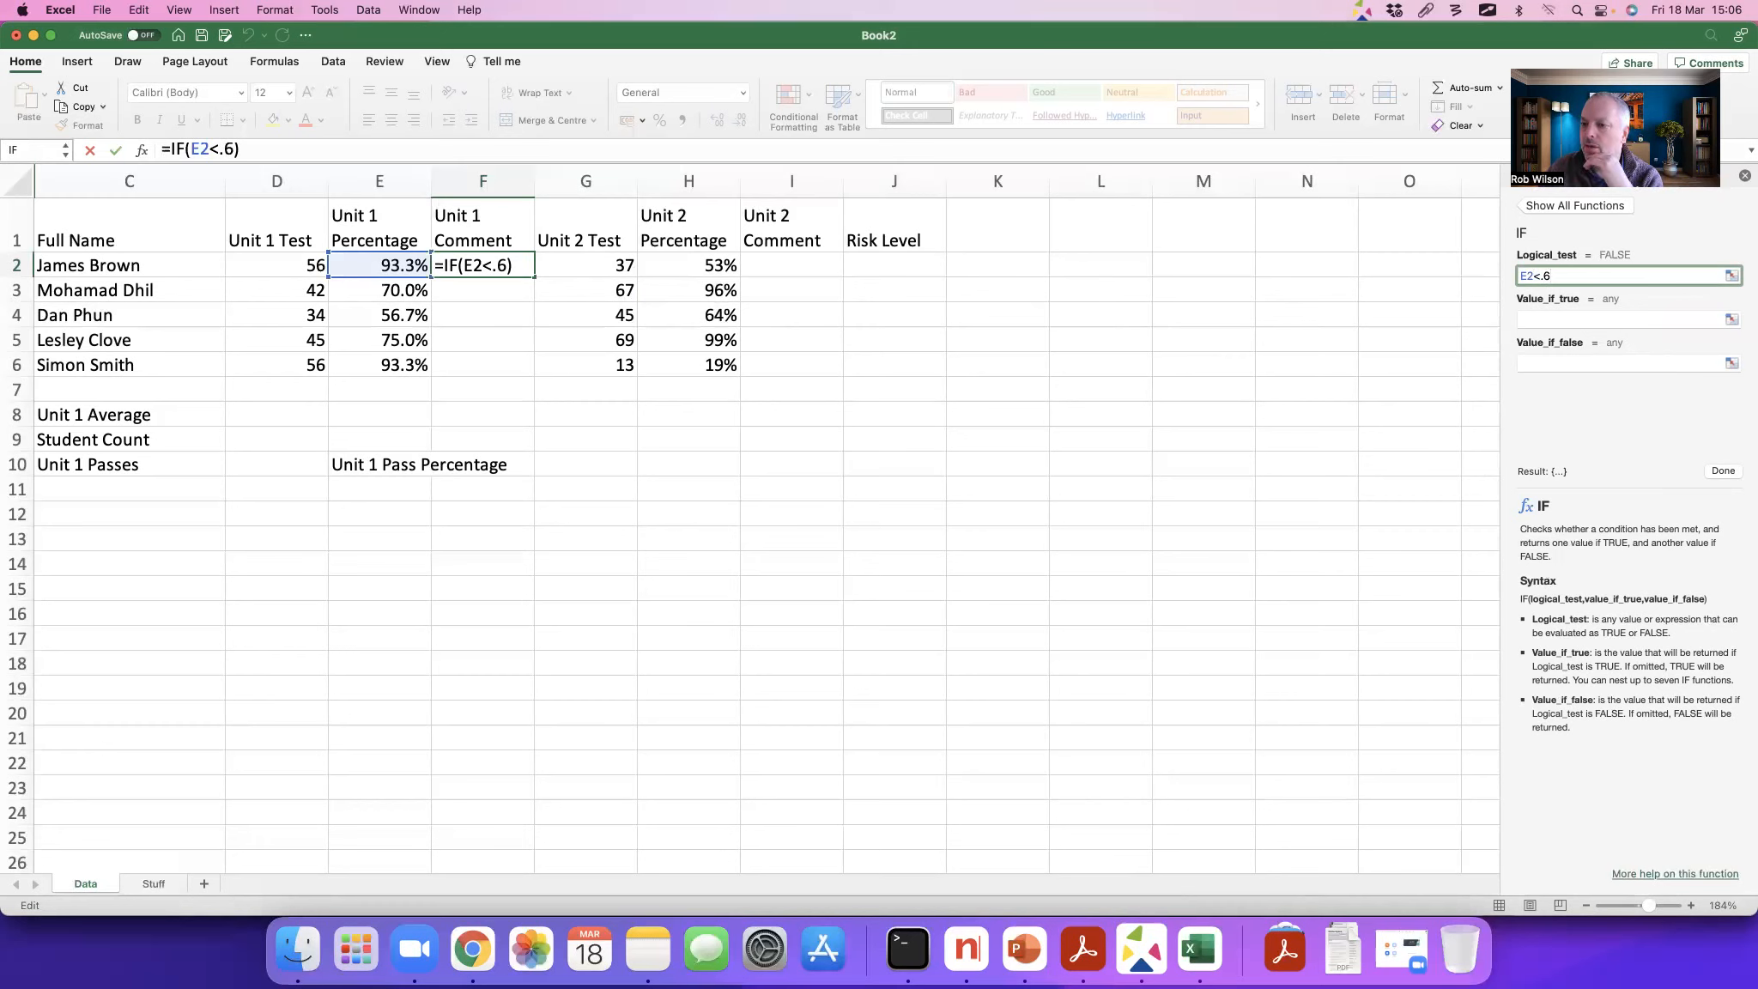
key(BackSpace)
key(BackSpace)
text(0.6)
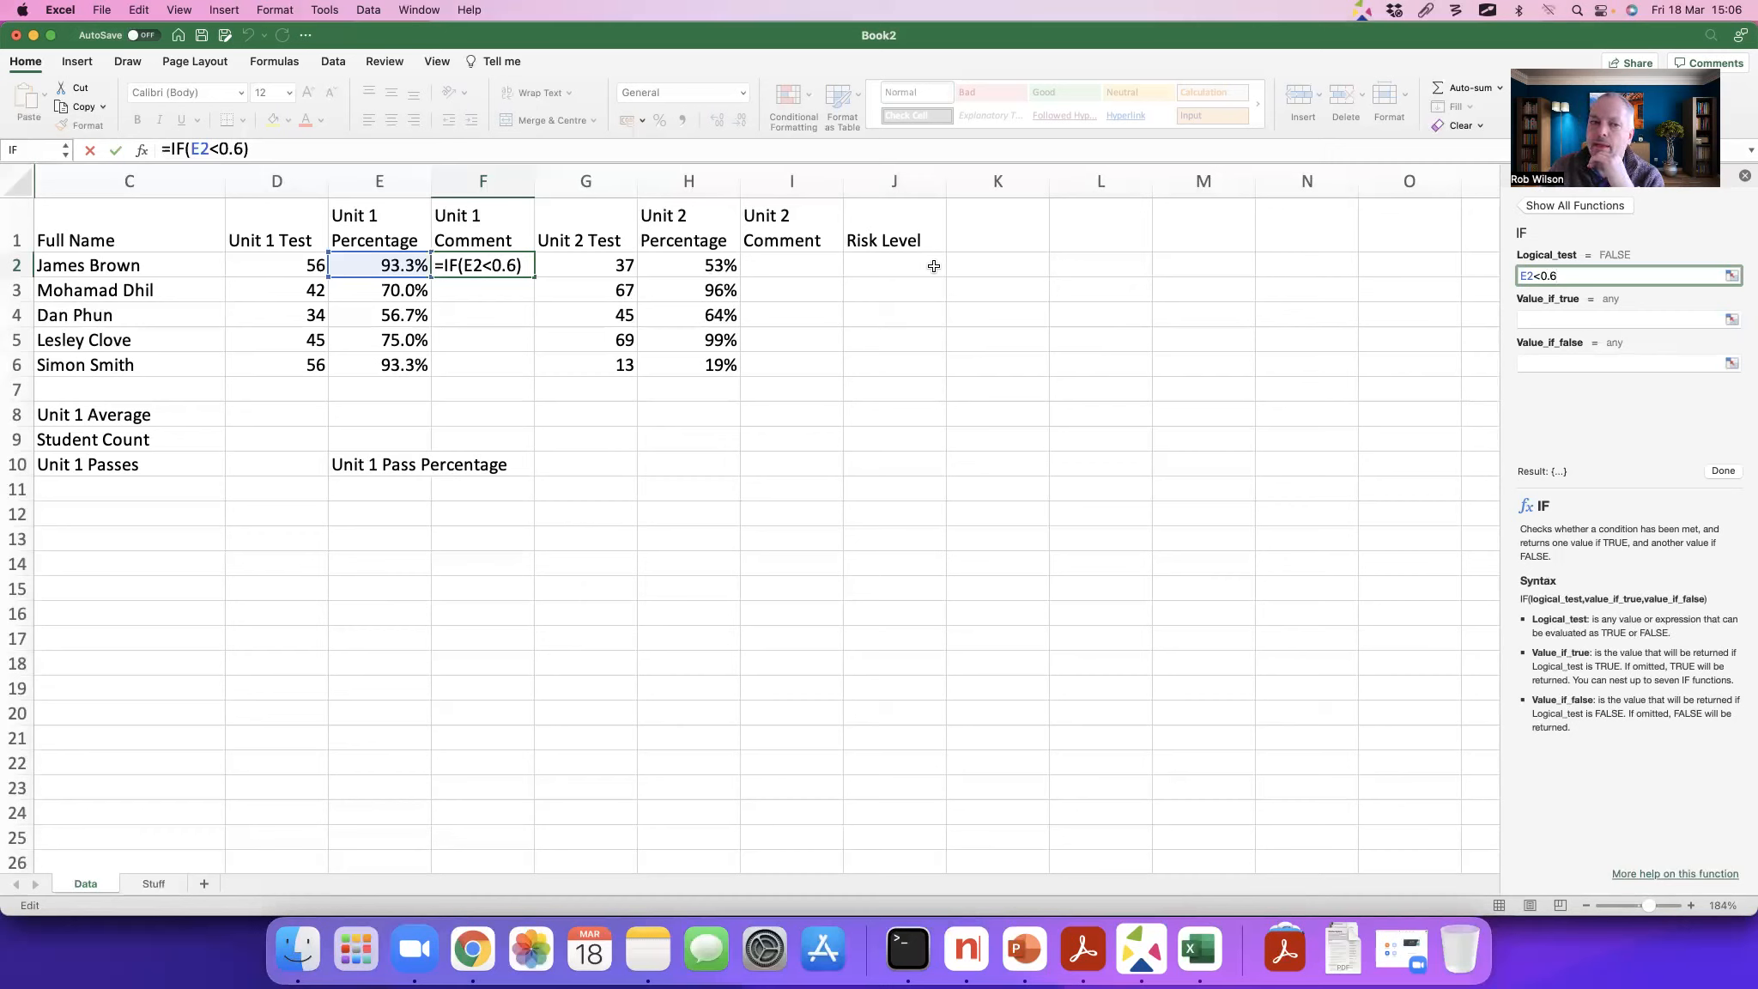
Step: Set the IF function to return "Fail" when true and "Pass" when false, and complete the F2 formula
click(1529, 320)
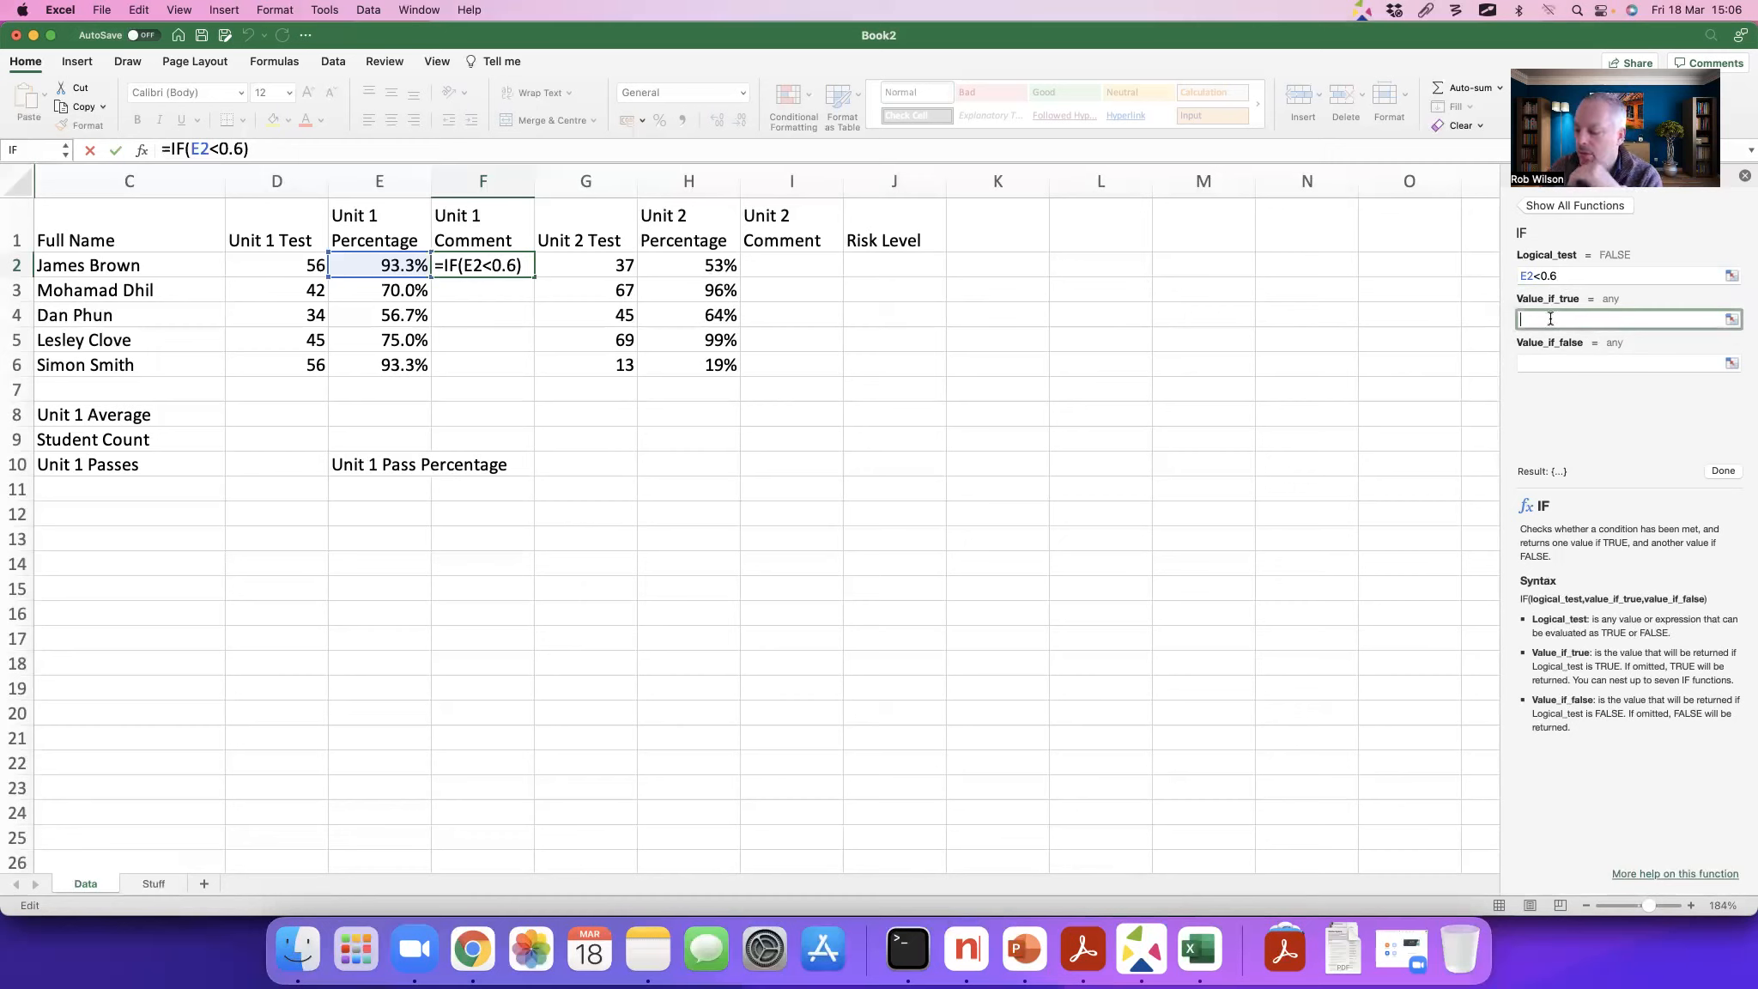
text(")
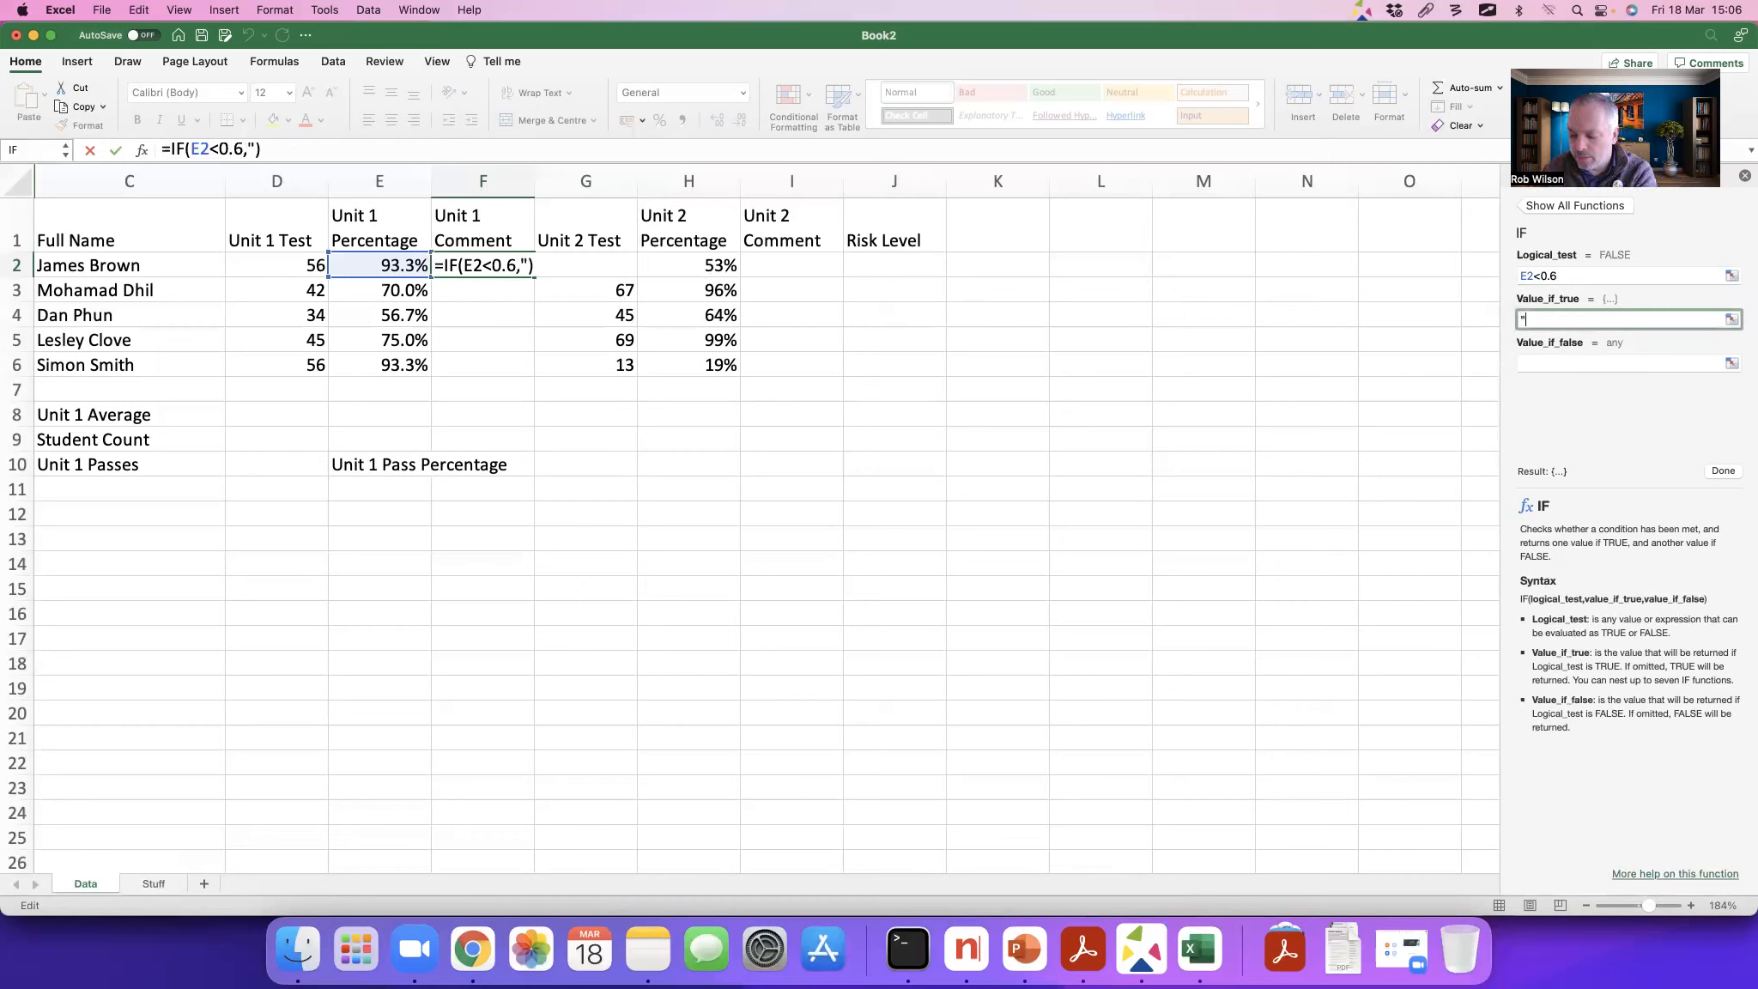
text(Fail)
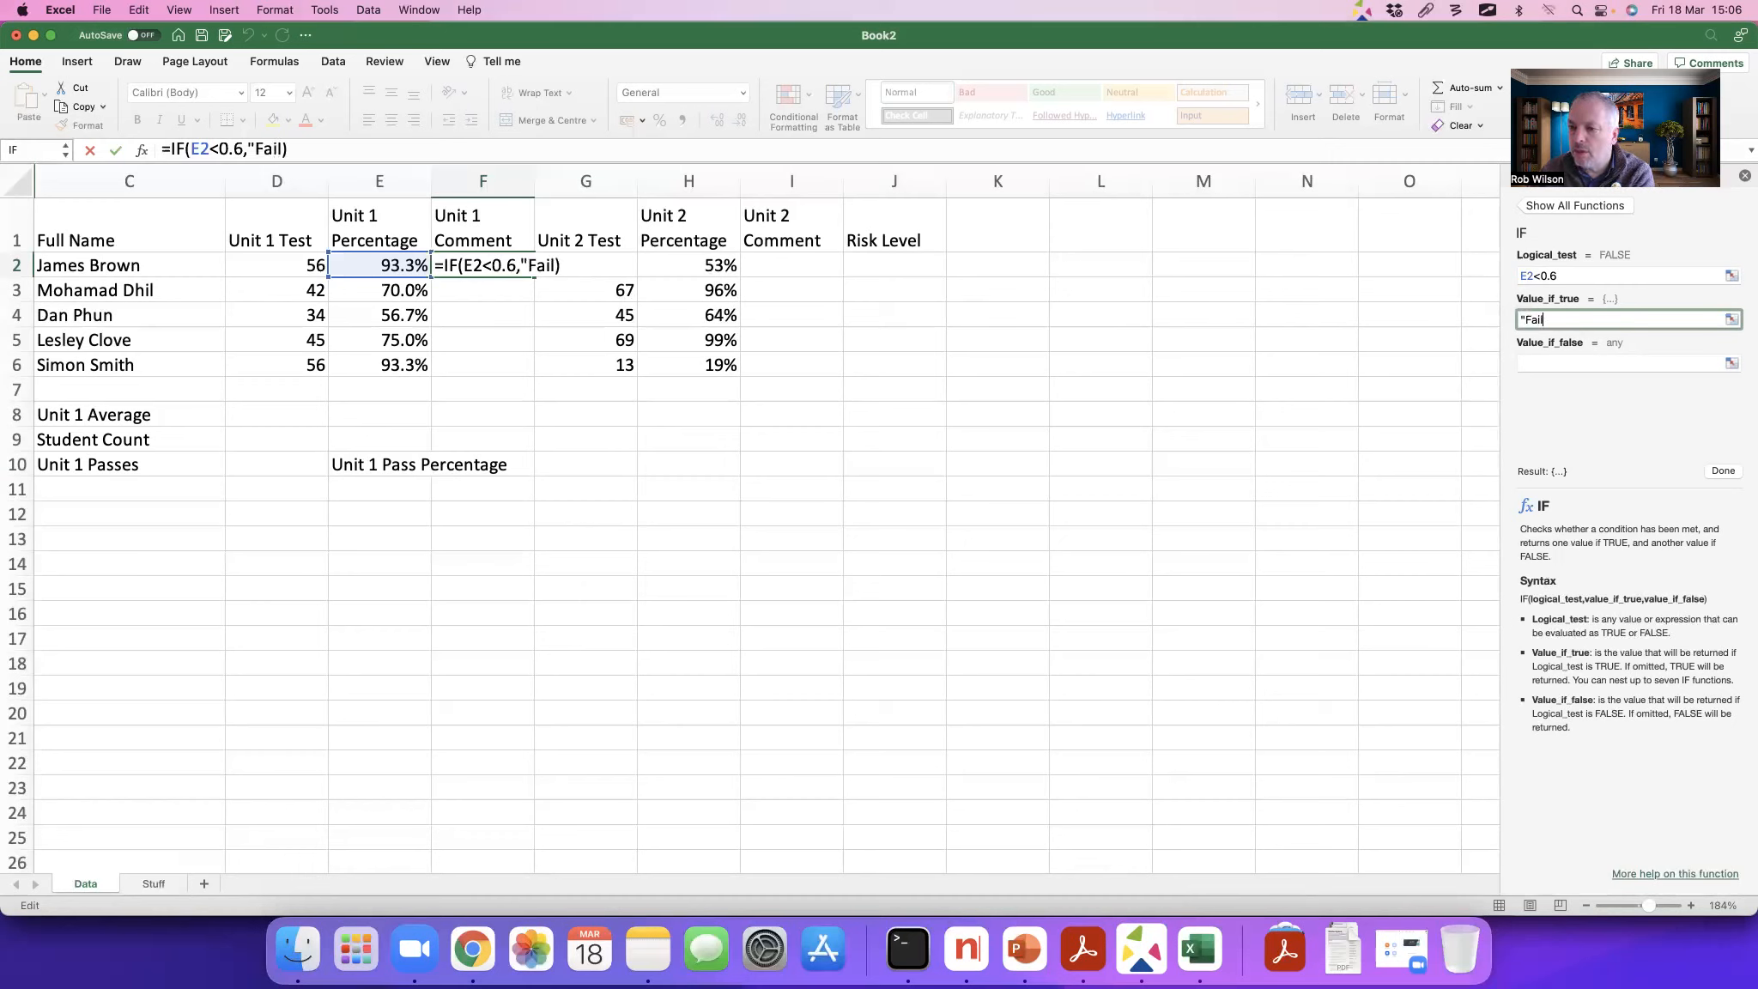
text(")
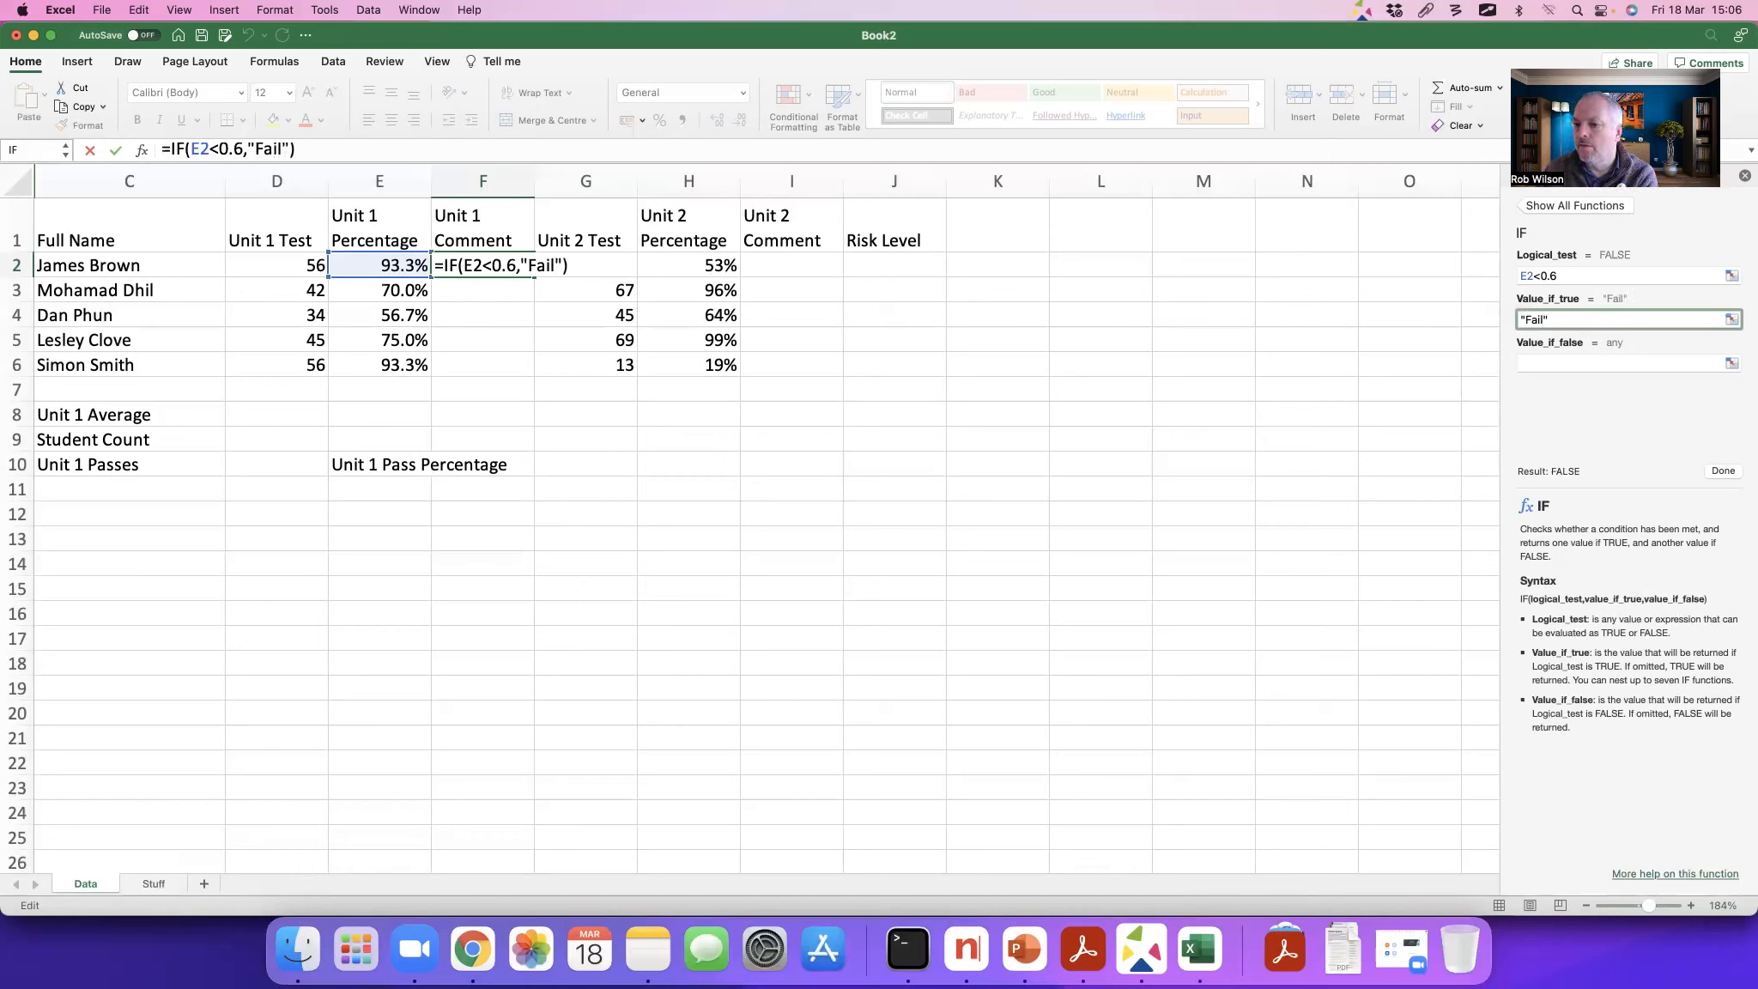
click(1569, 358)
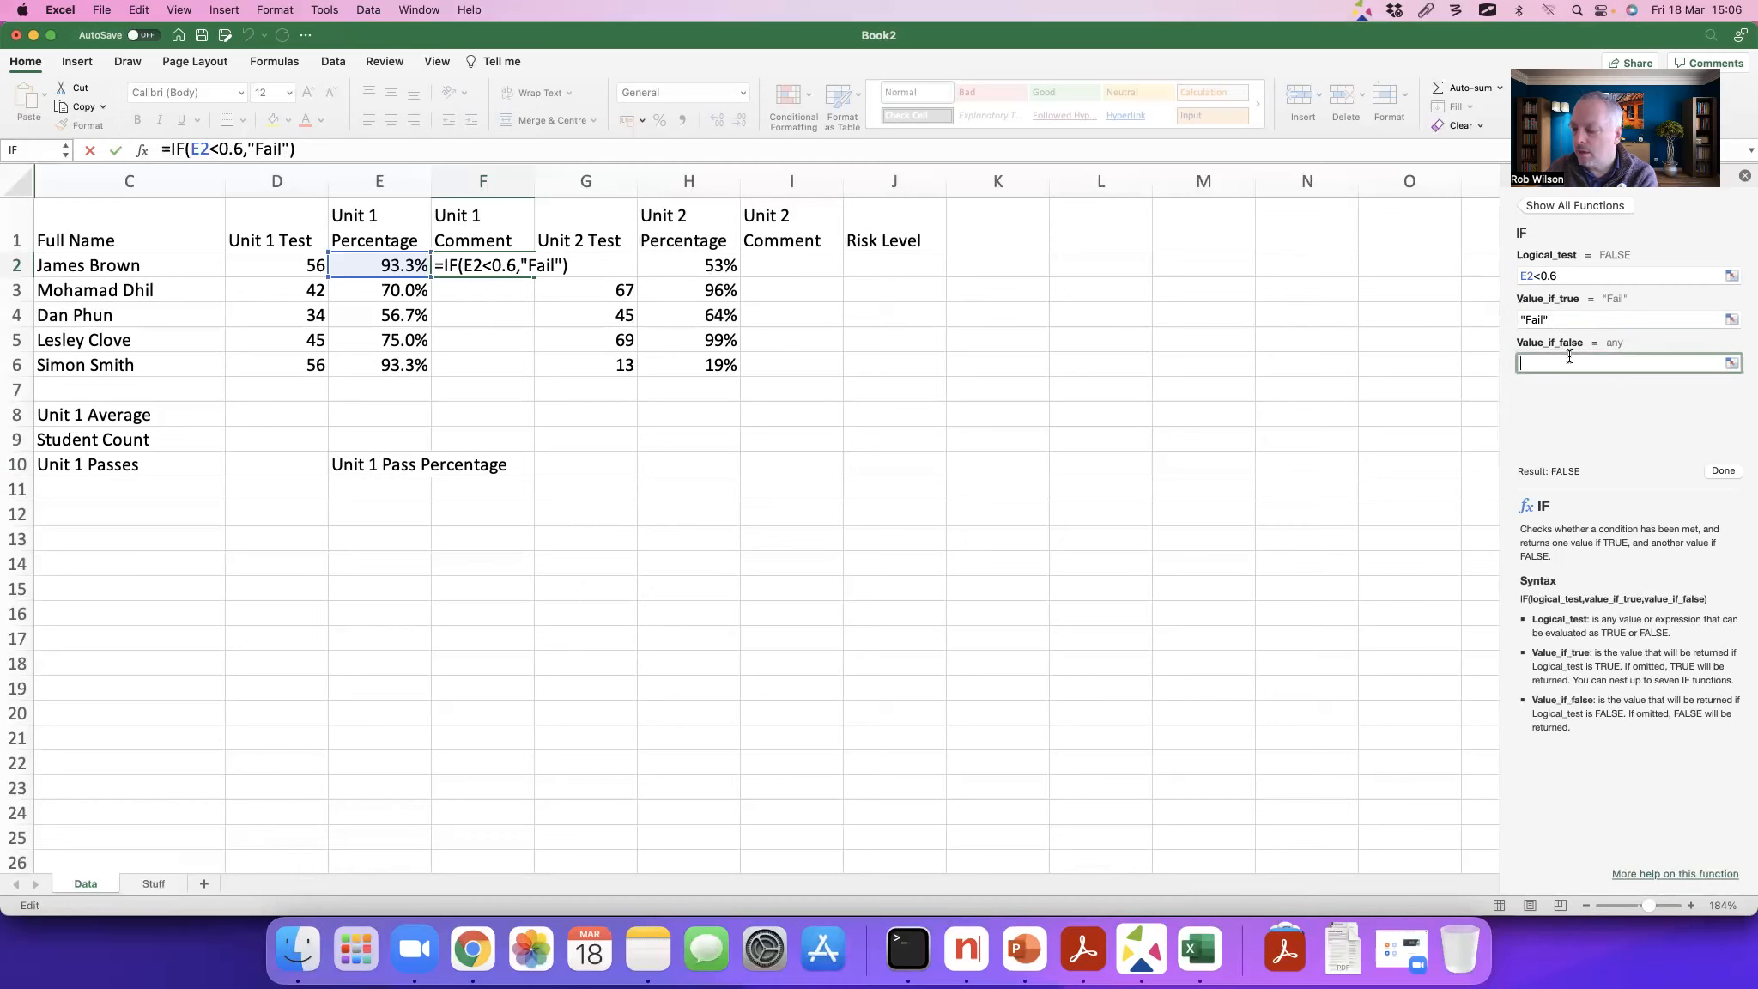
text("Pass")
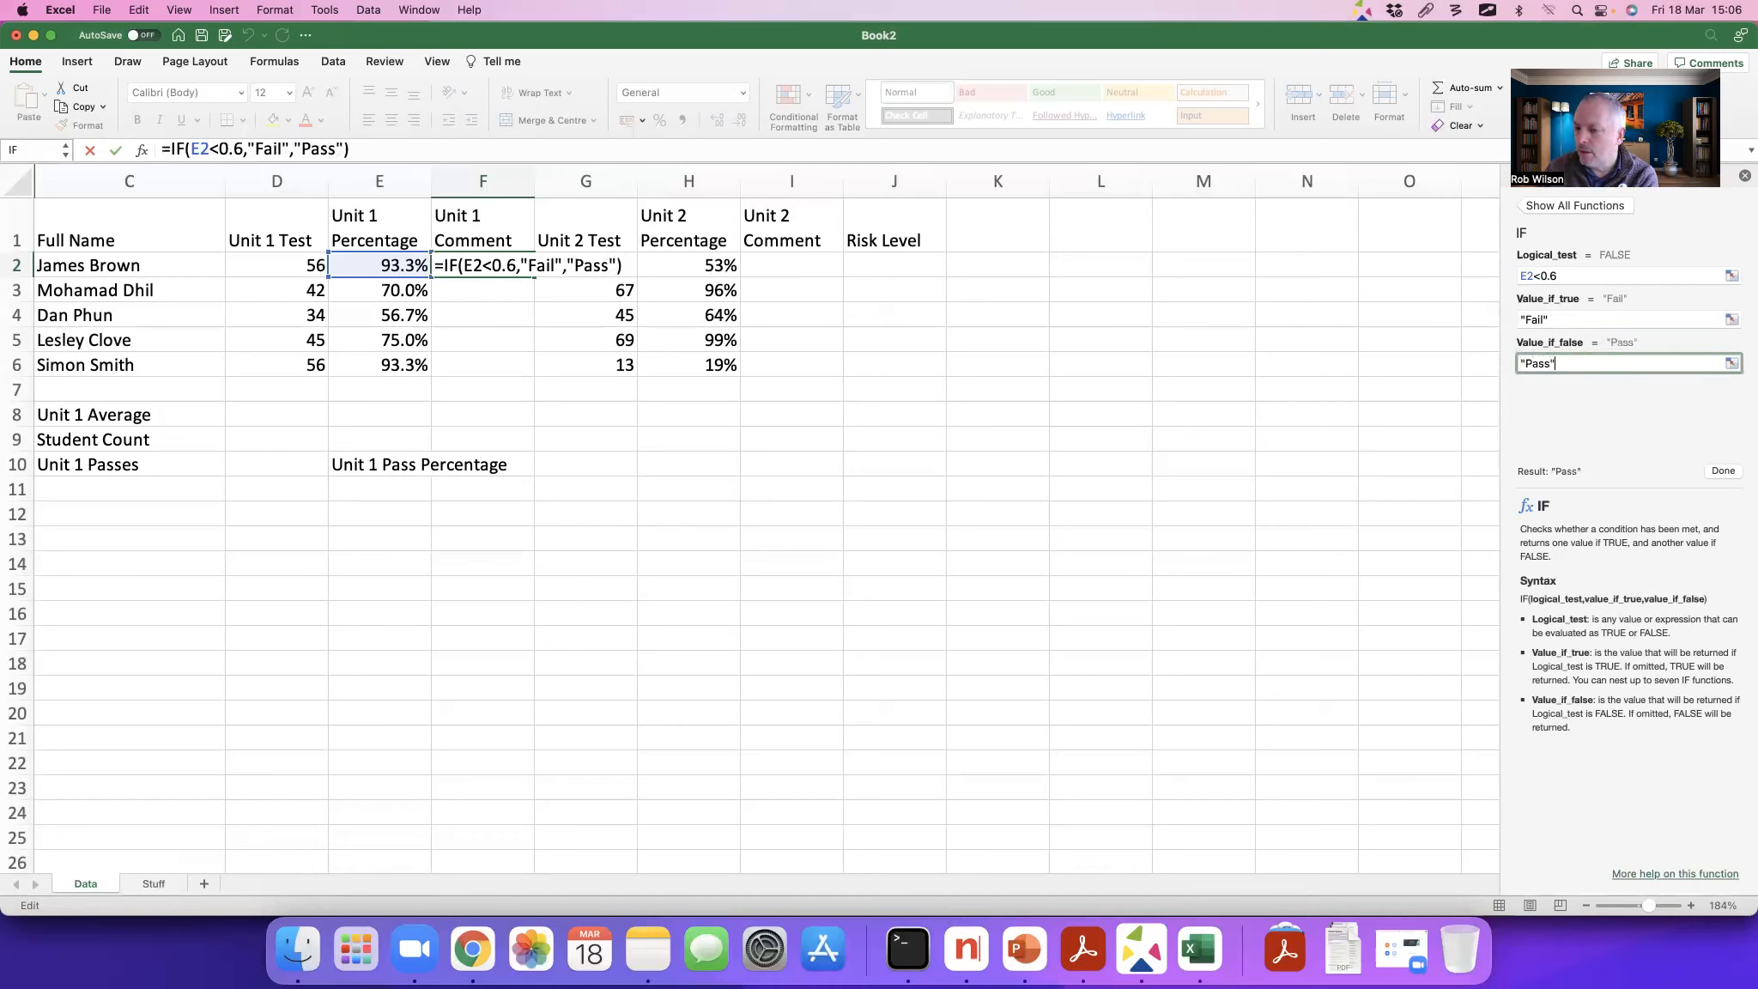
click(1723, 471)
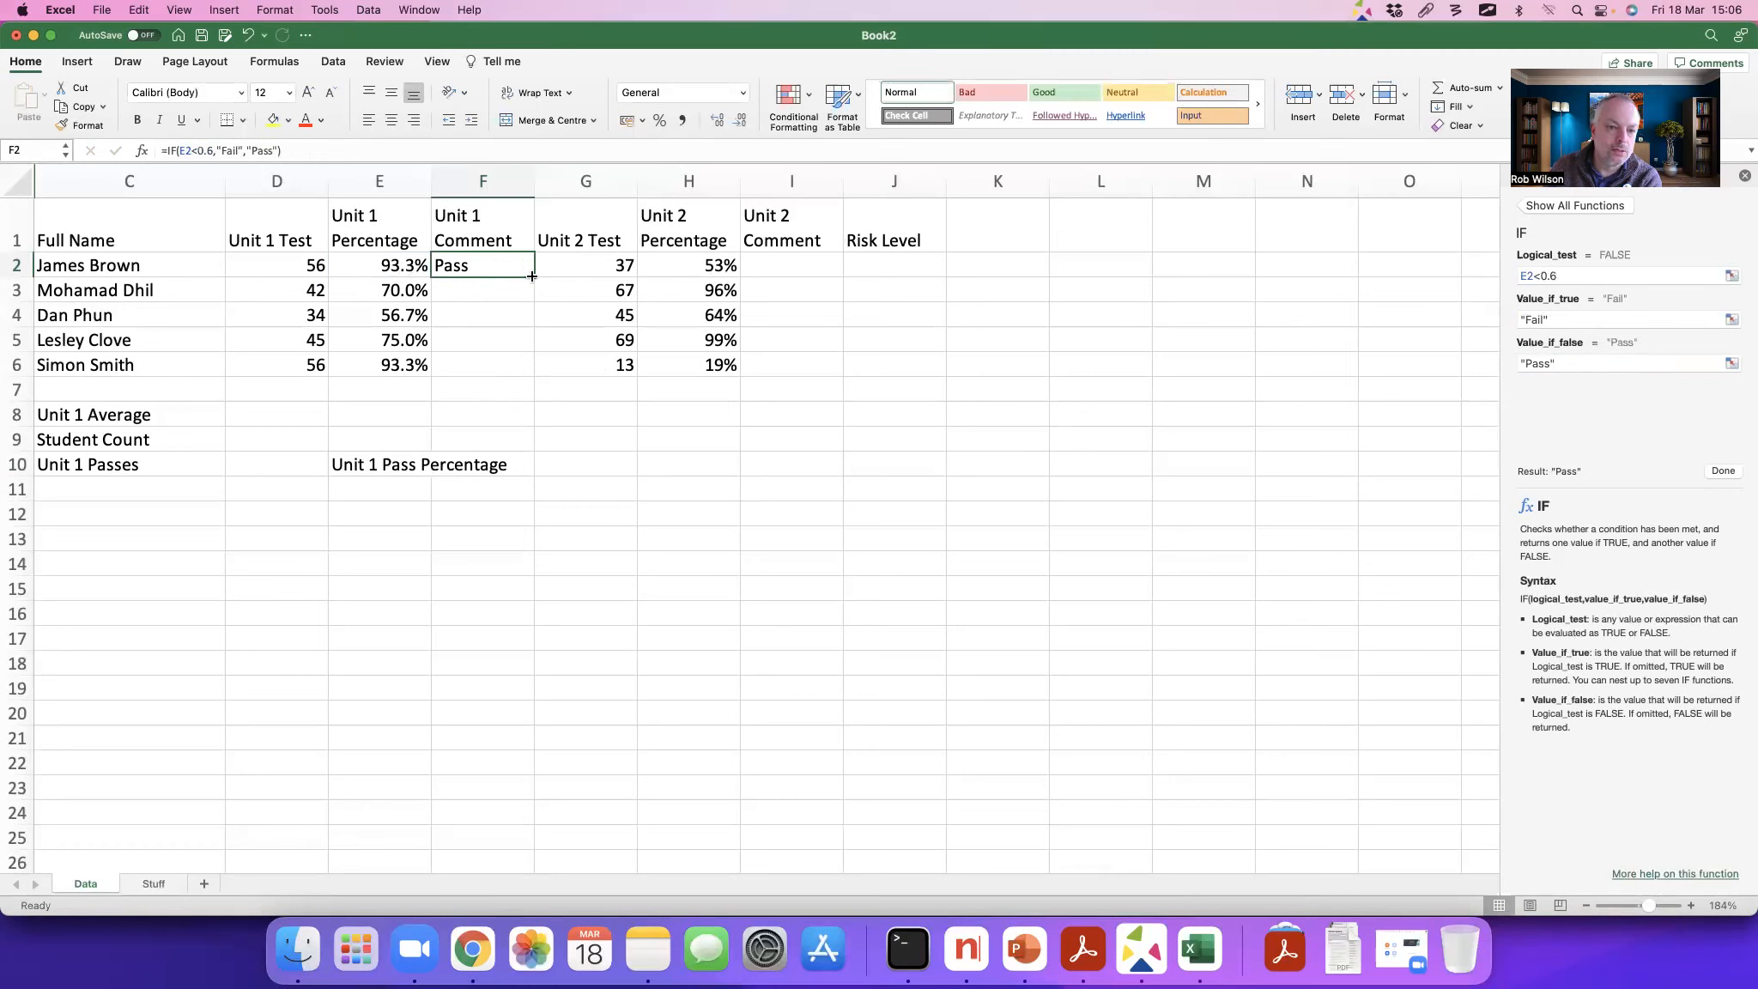
Step: Copy the F2 formula down to F6 and review the formula text in F2
drag(535, 275, 532, 368)
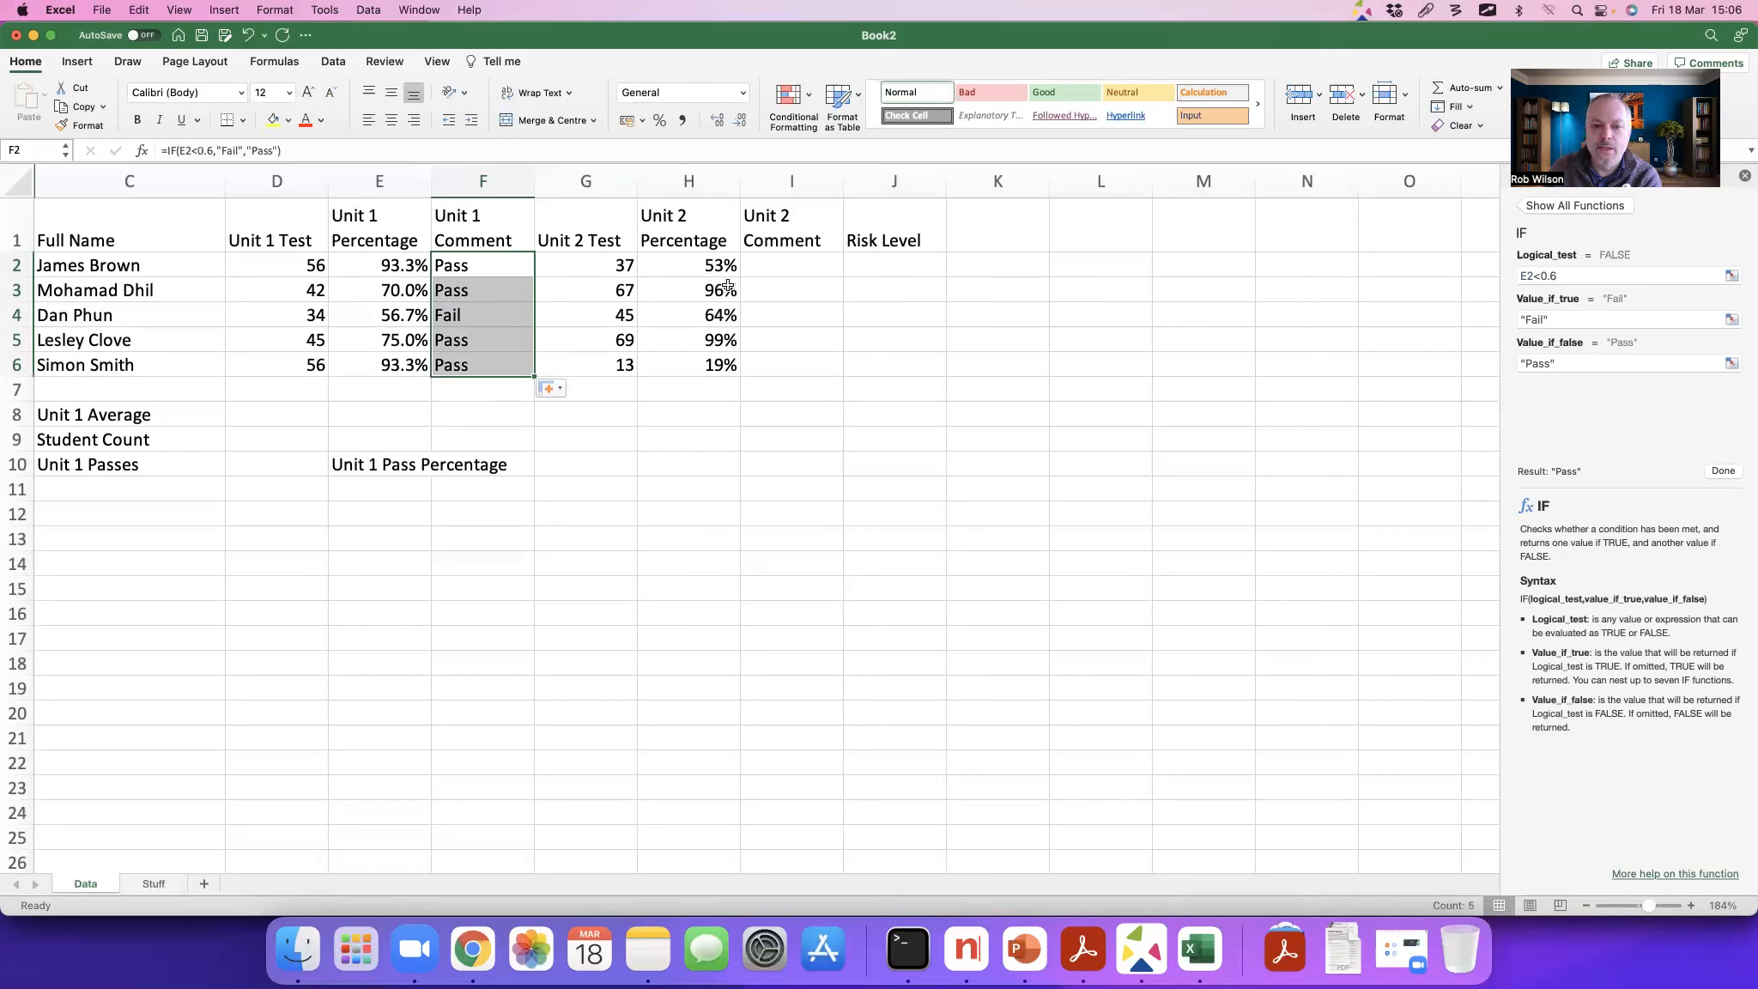
click(288, 151)
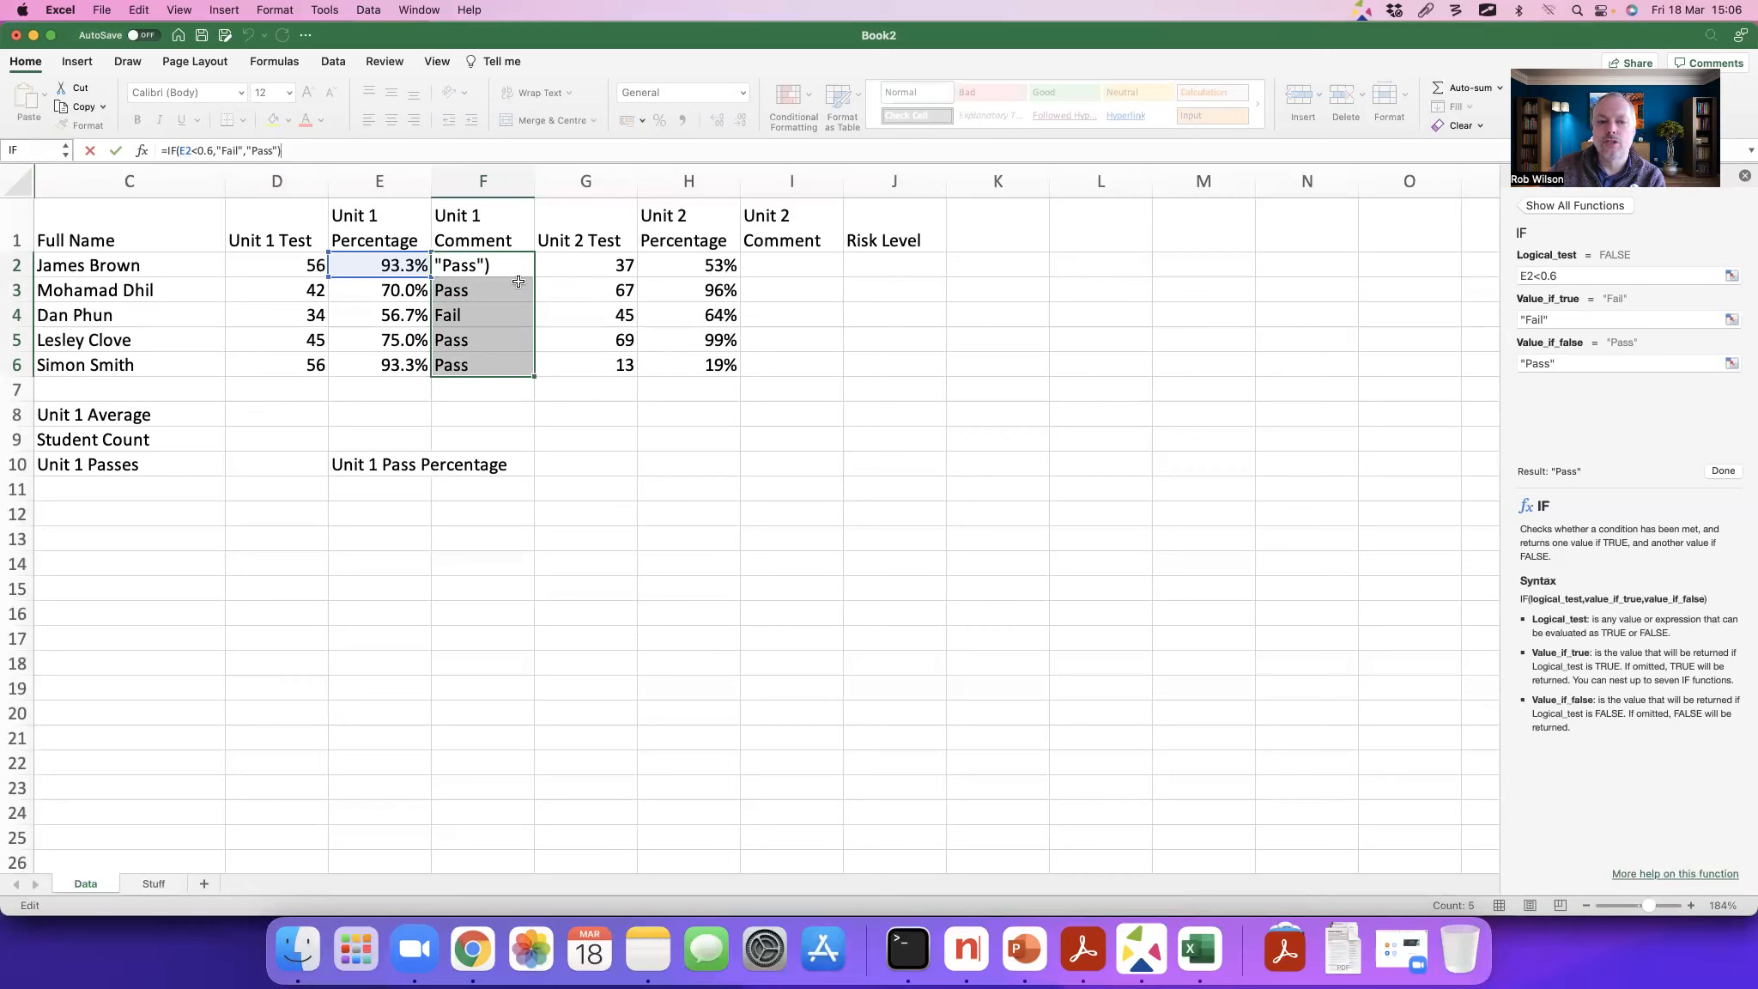
key(Return)
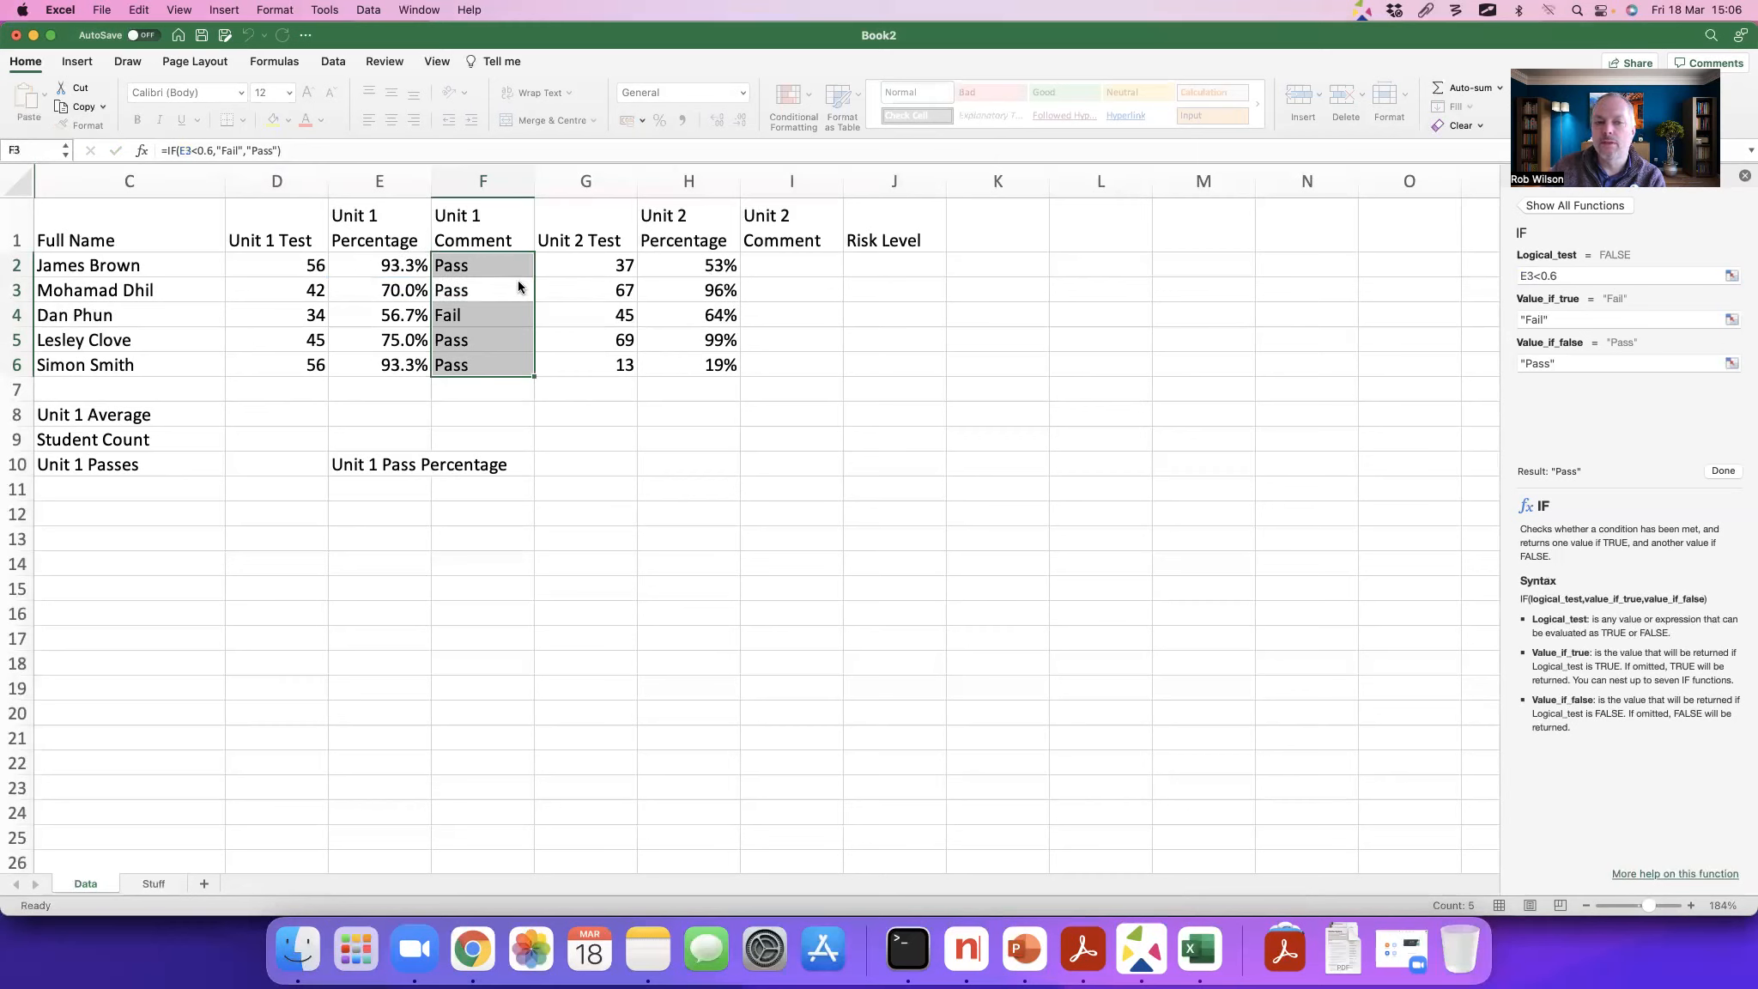
Step: Begin an IF formula in I2 that returns "Try Harder" when H2<.6
click(770, 268)
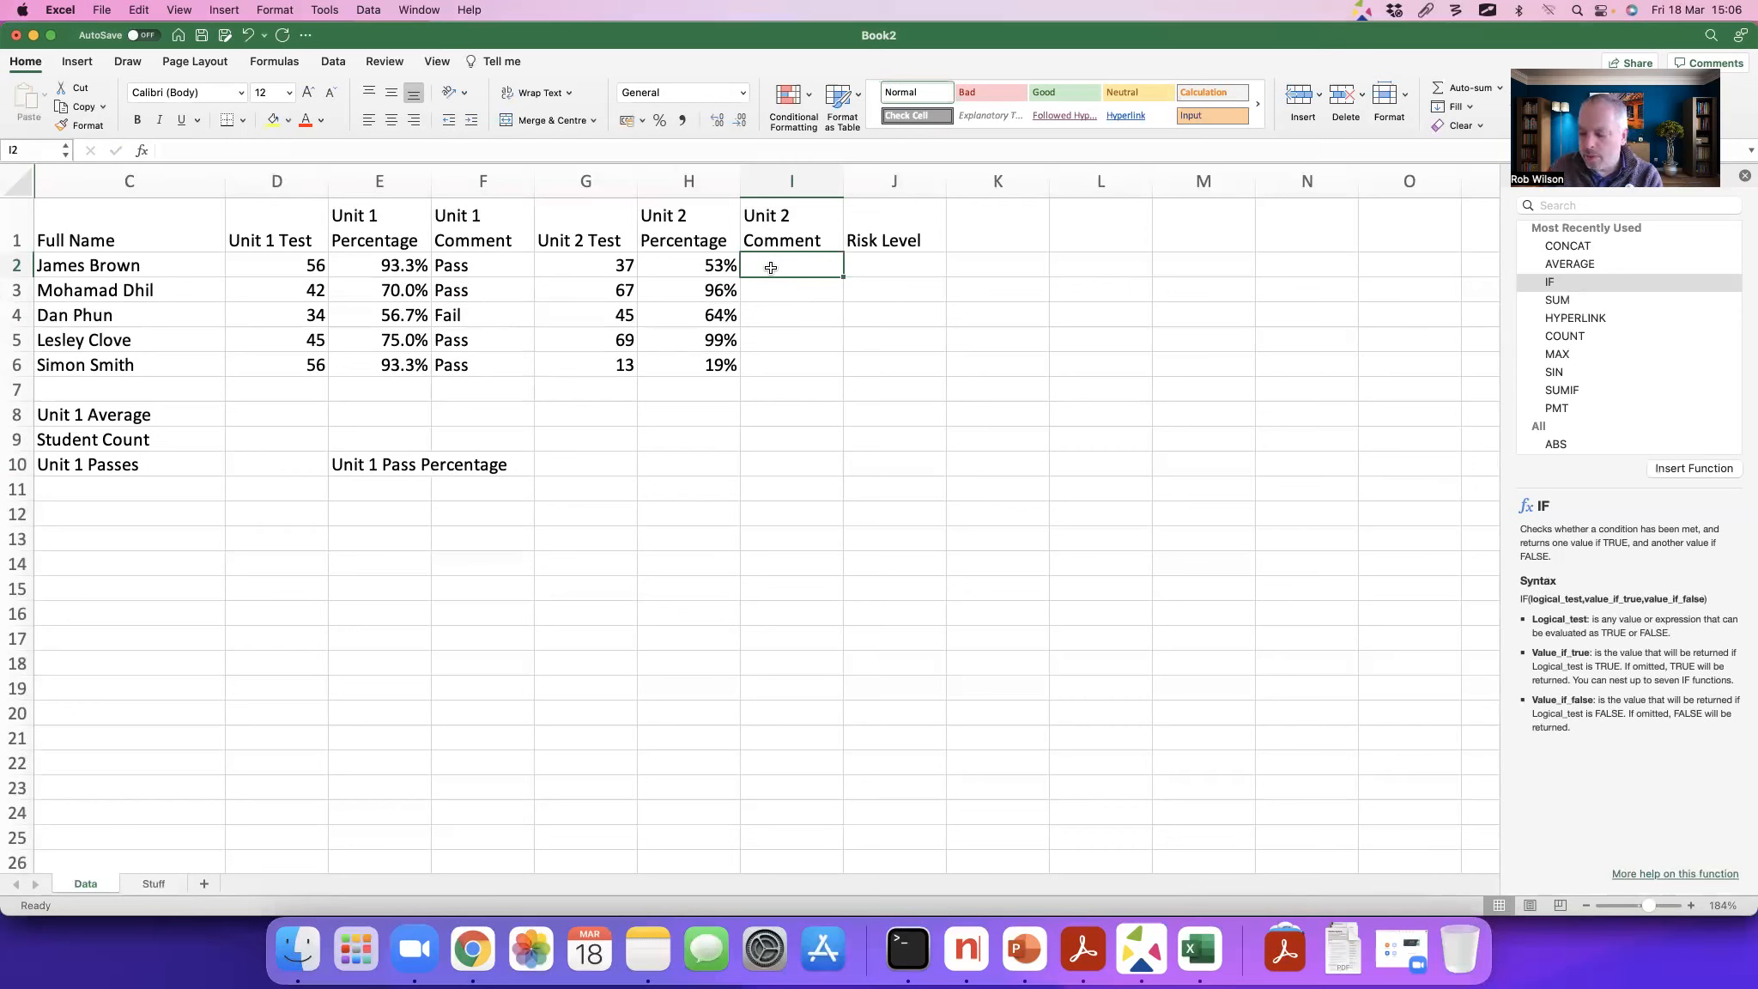
text(=)
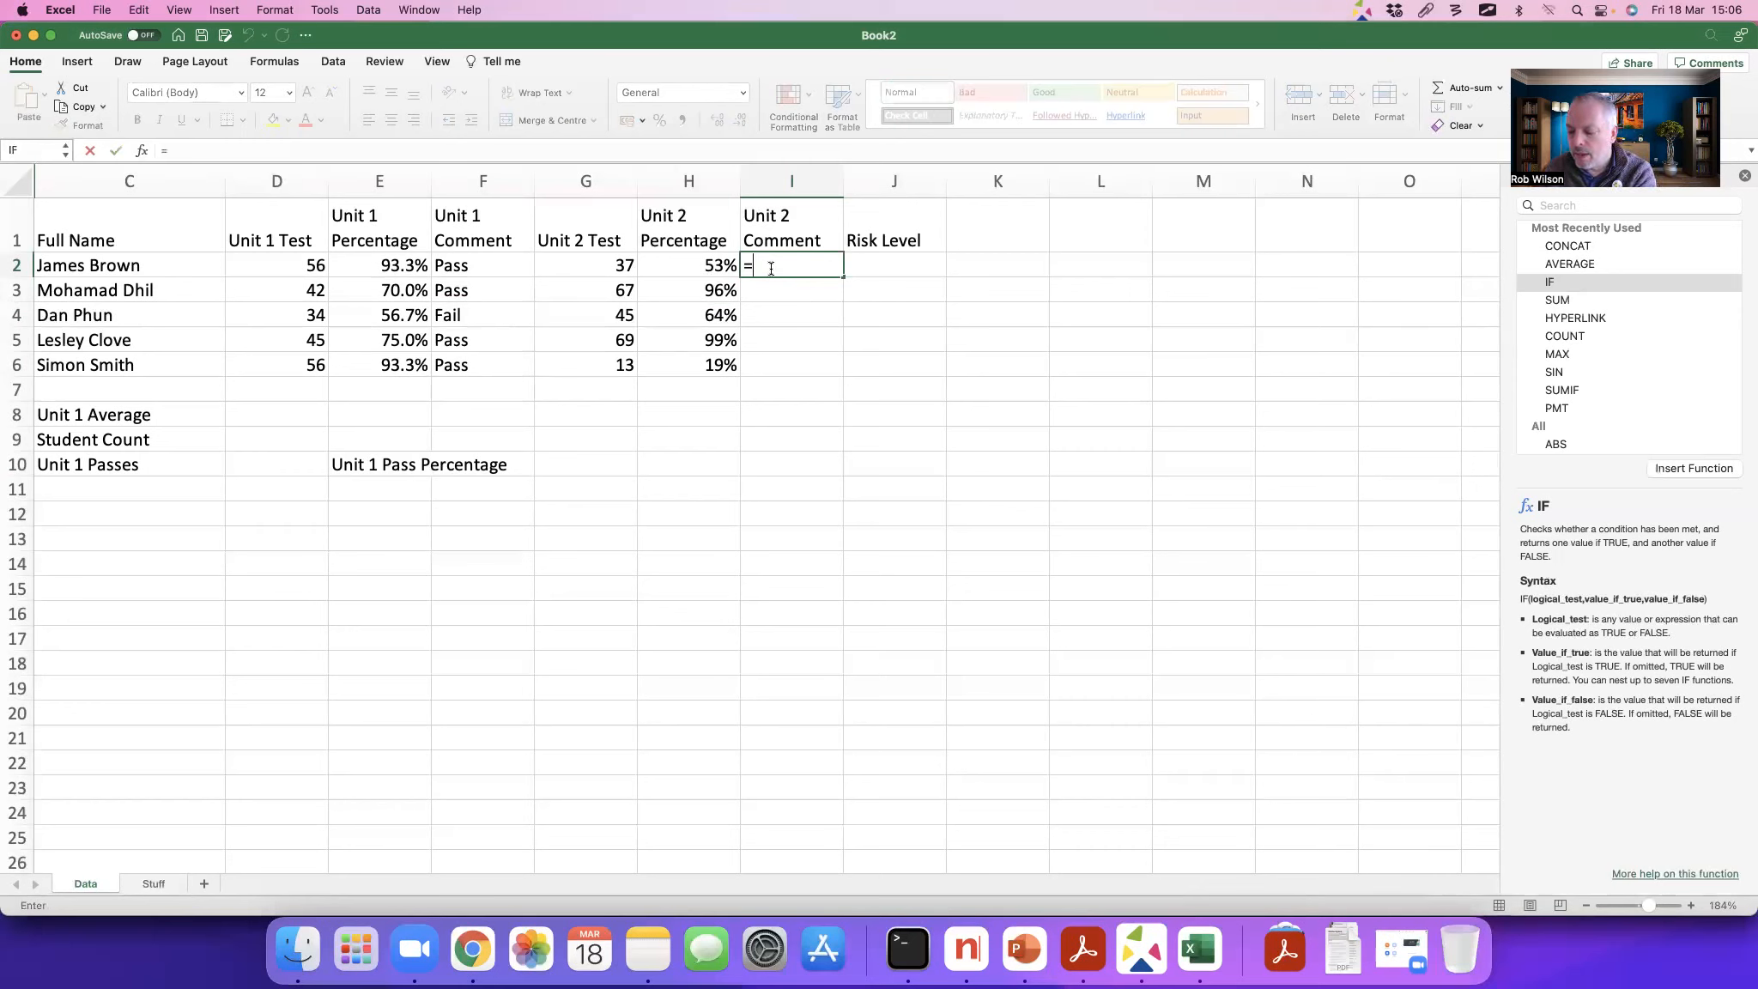
text(if)
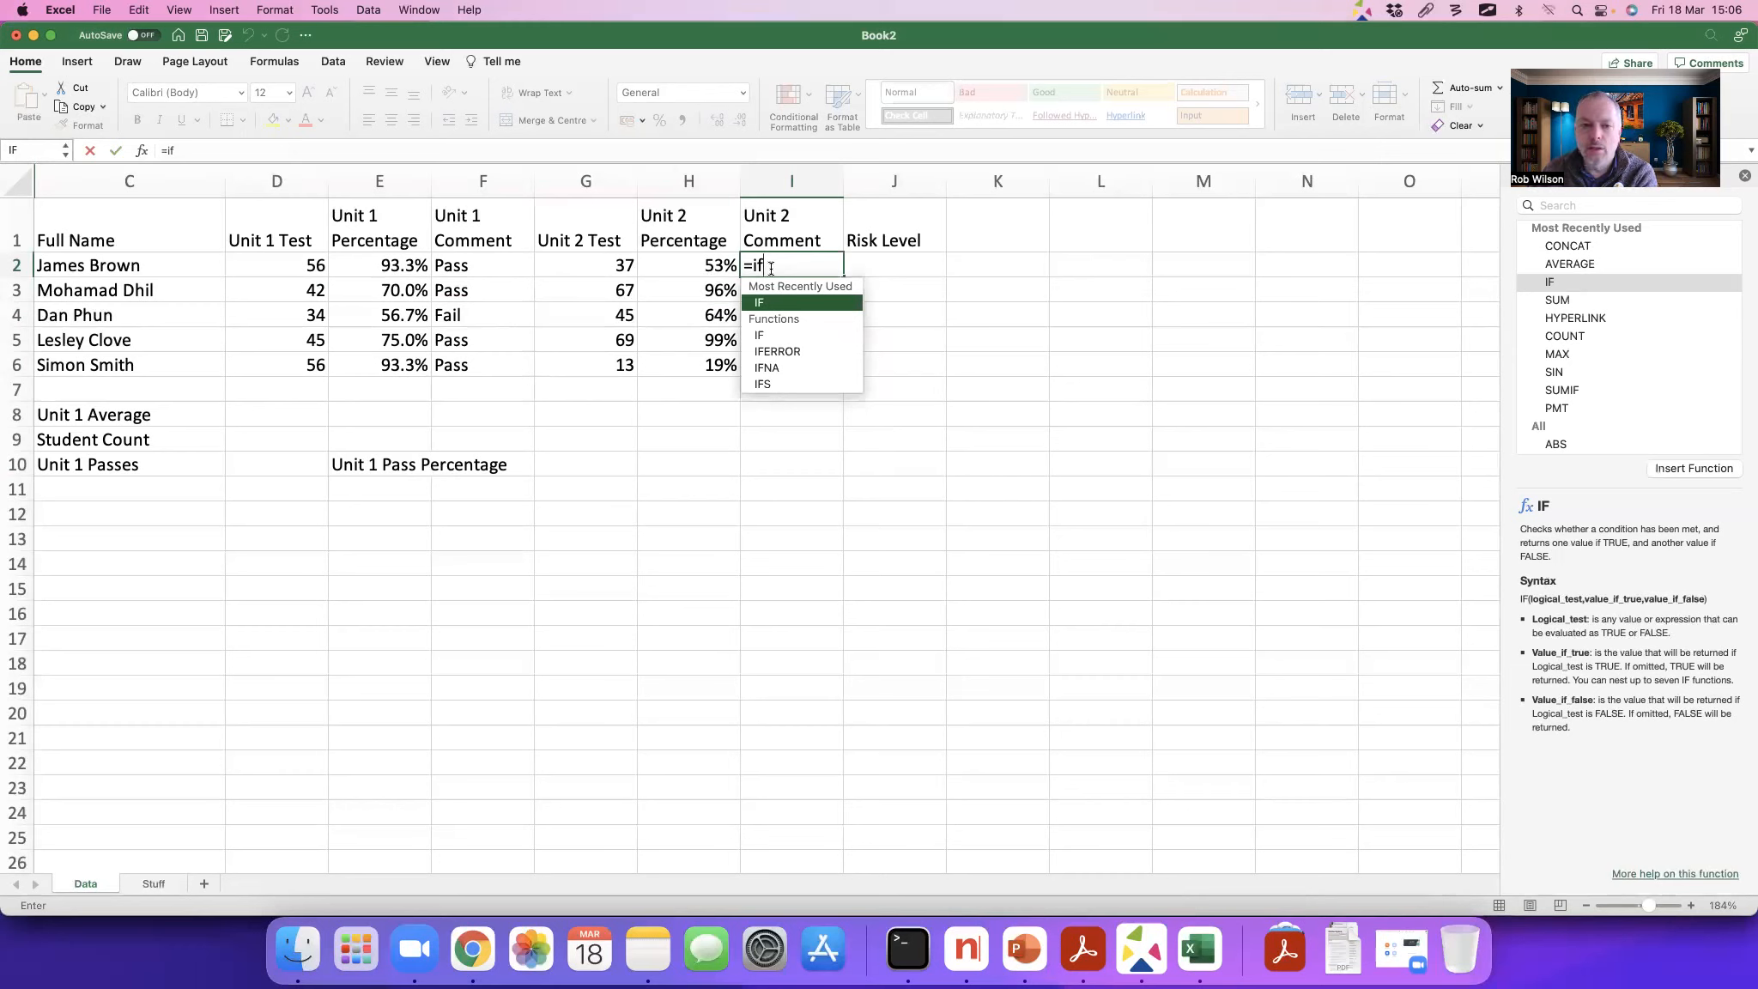
text(()
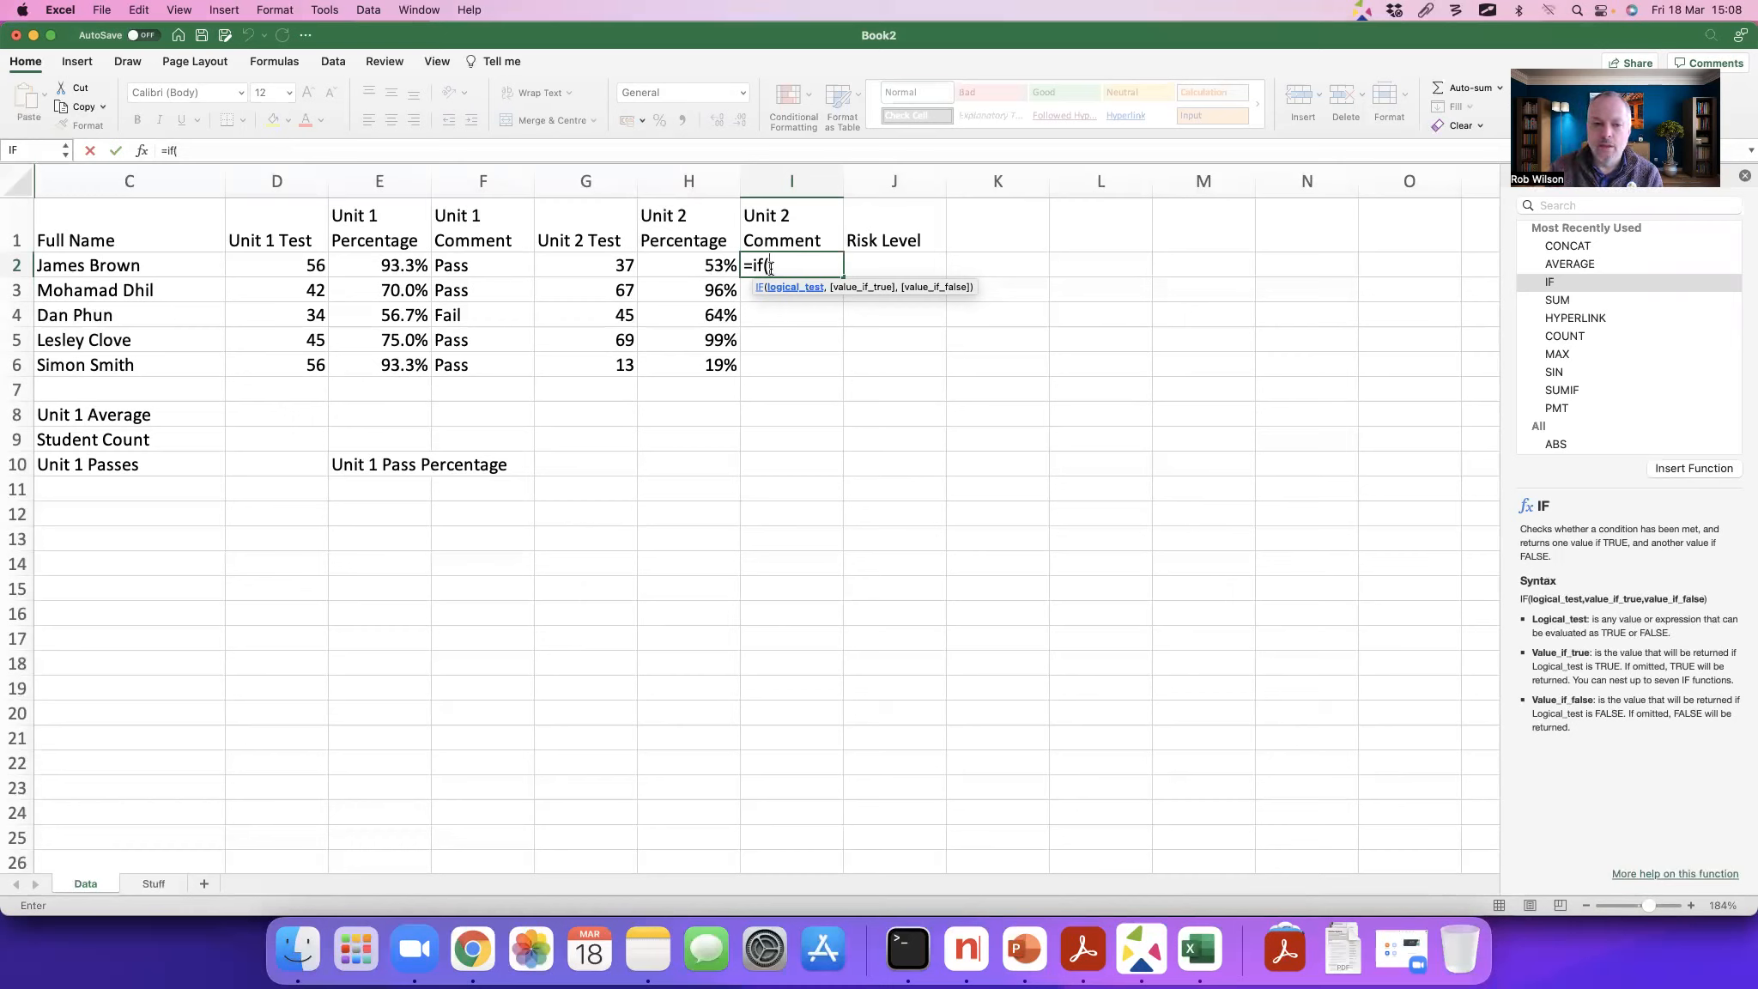
click(706, 264)
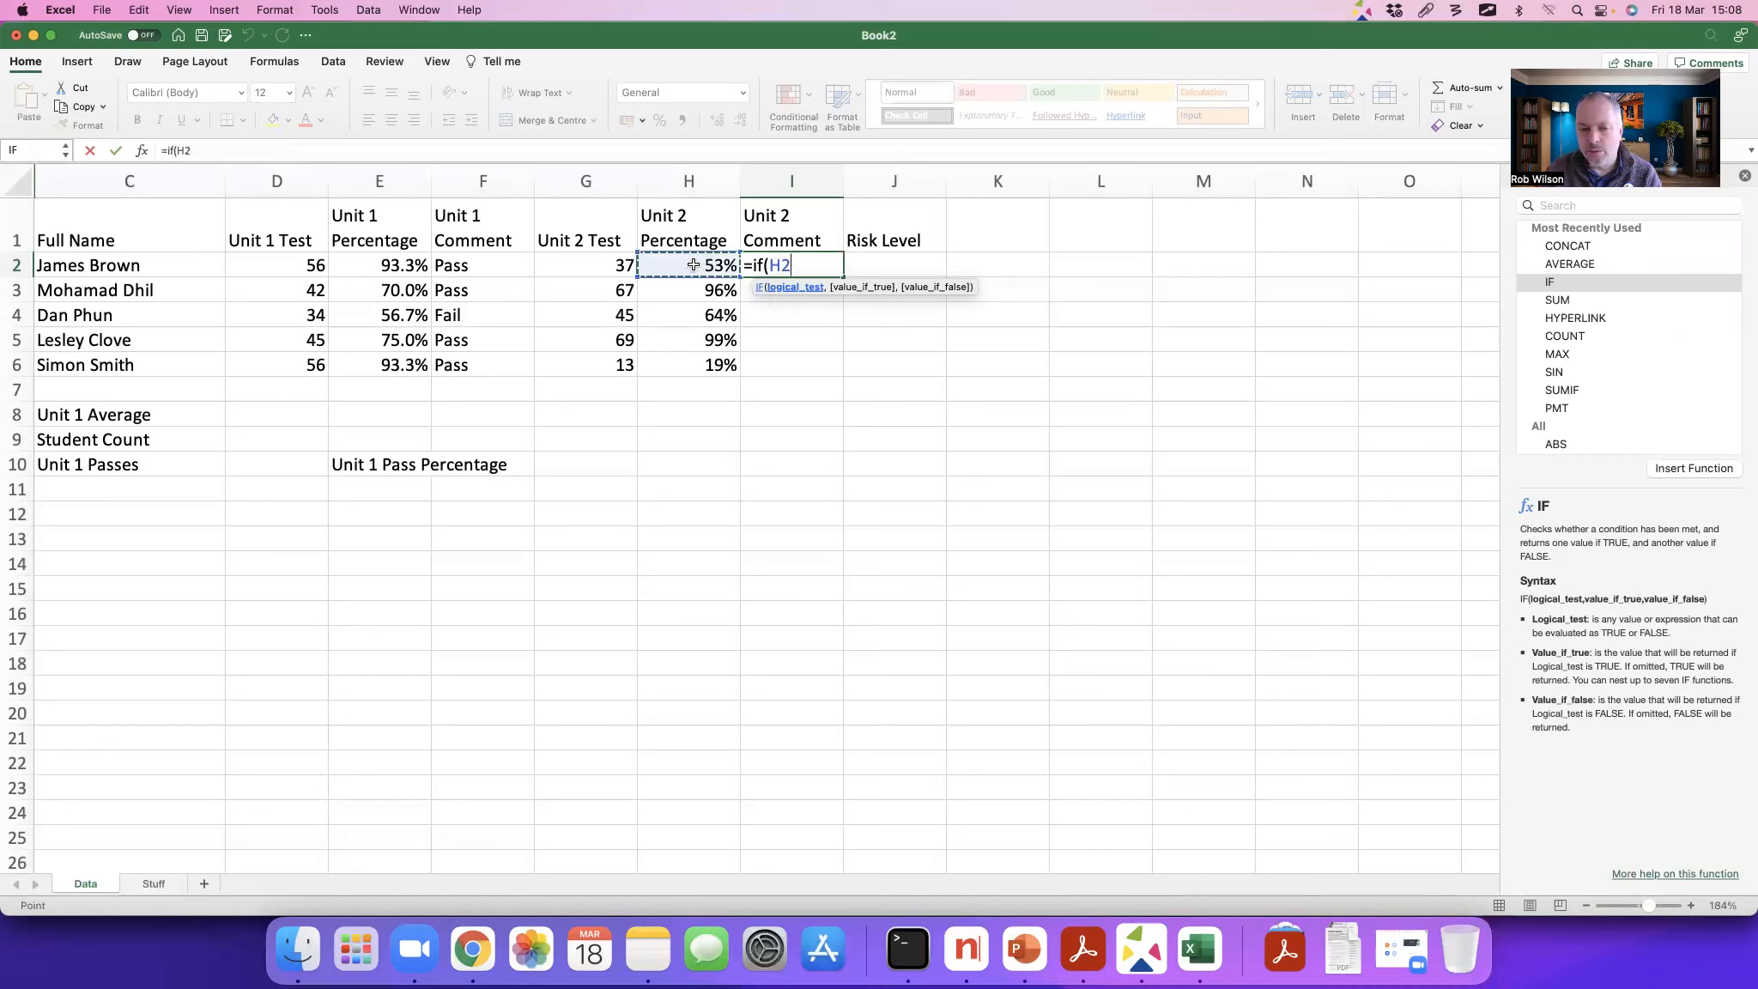
text(<)
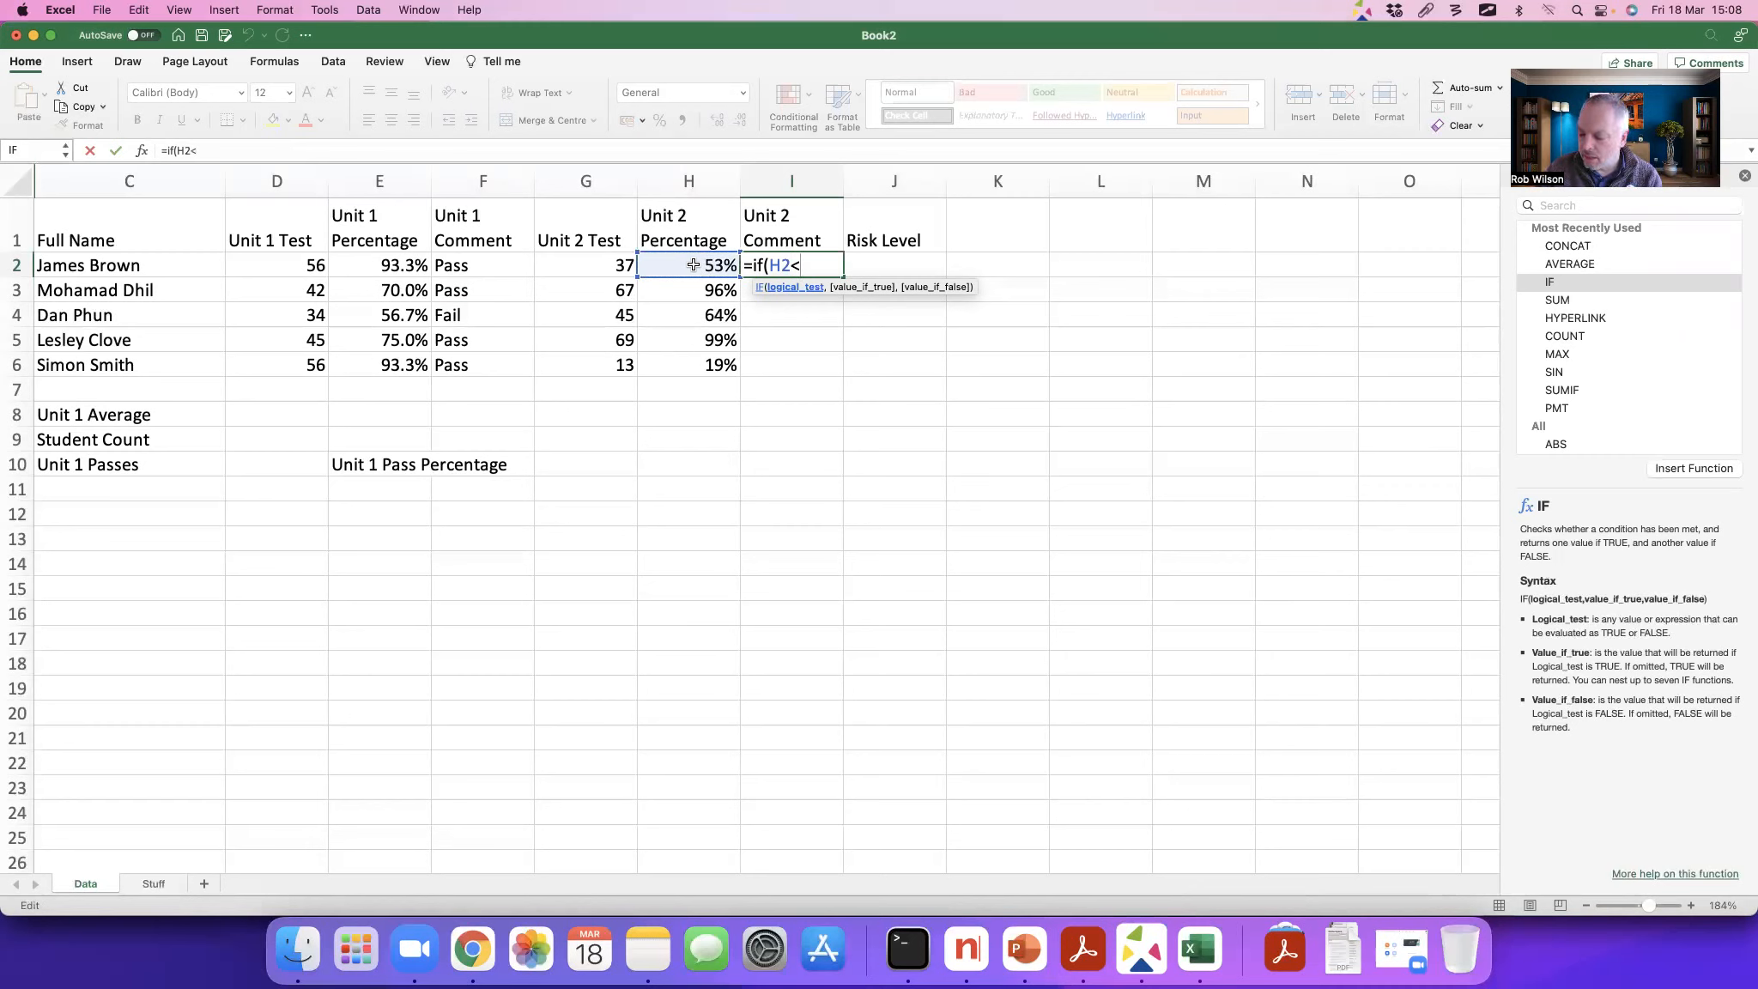
text(.)
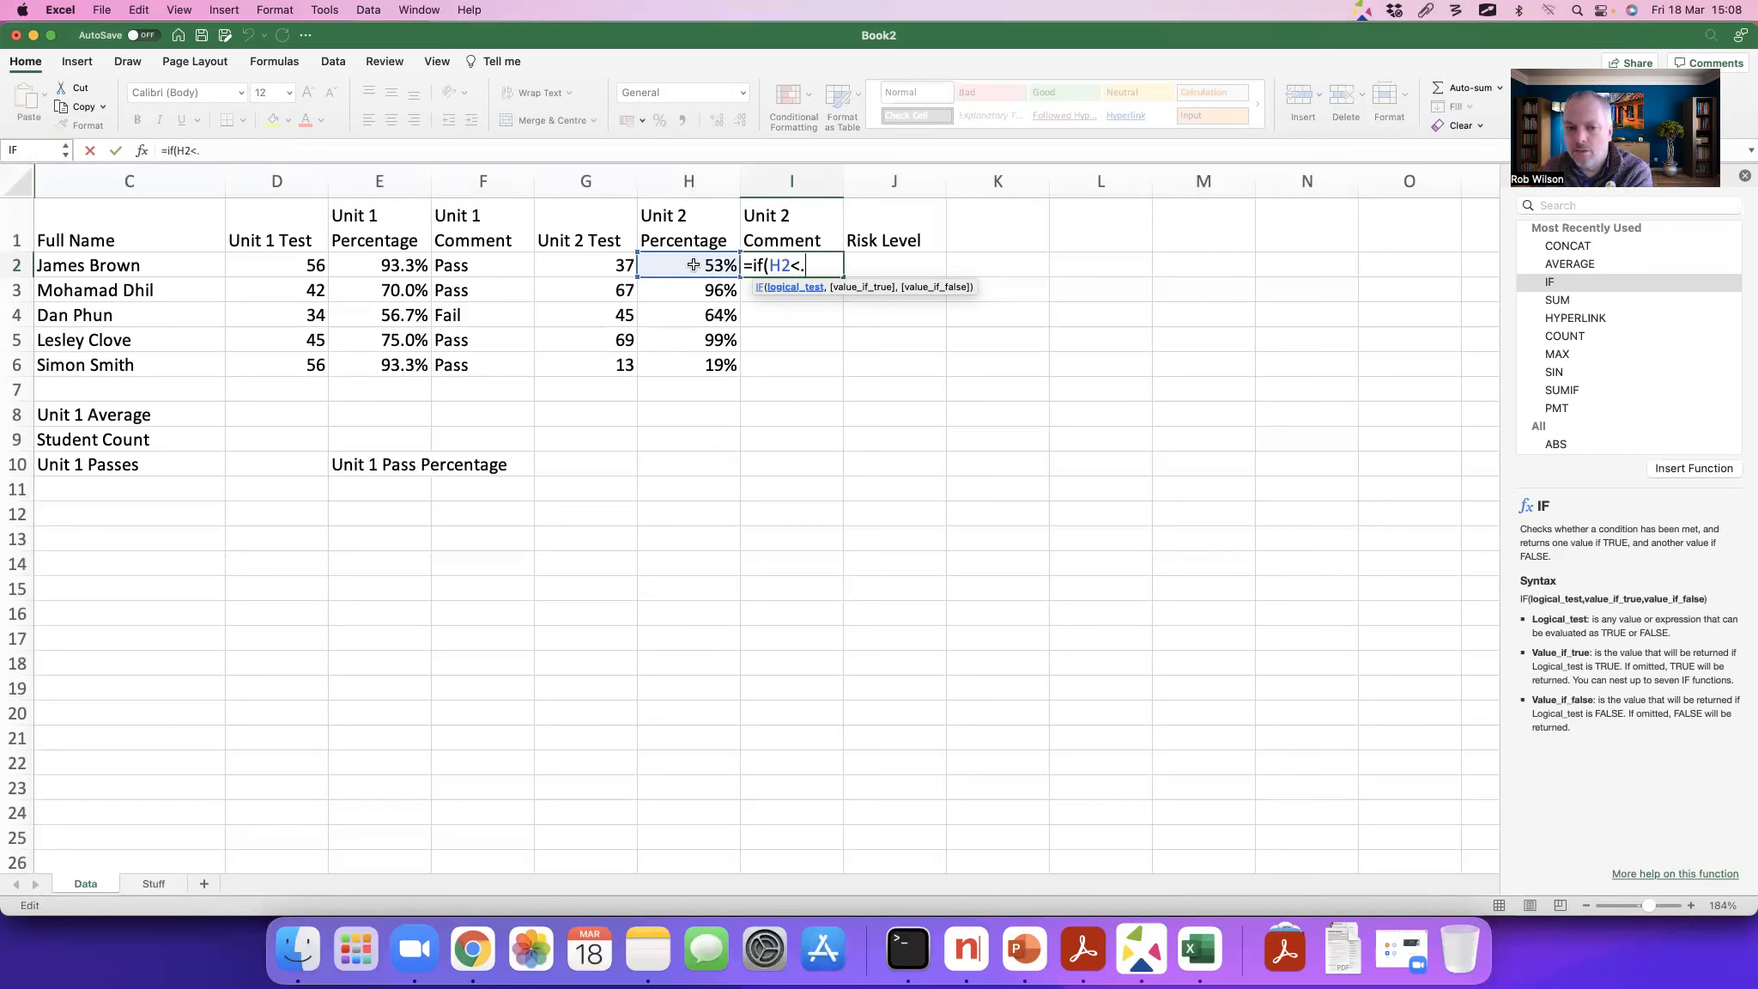
text(6)
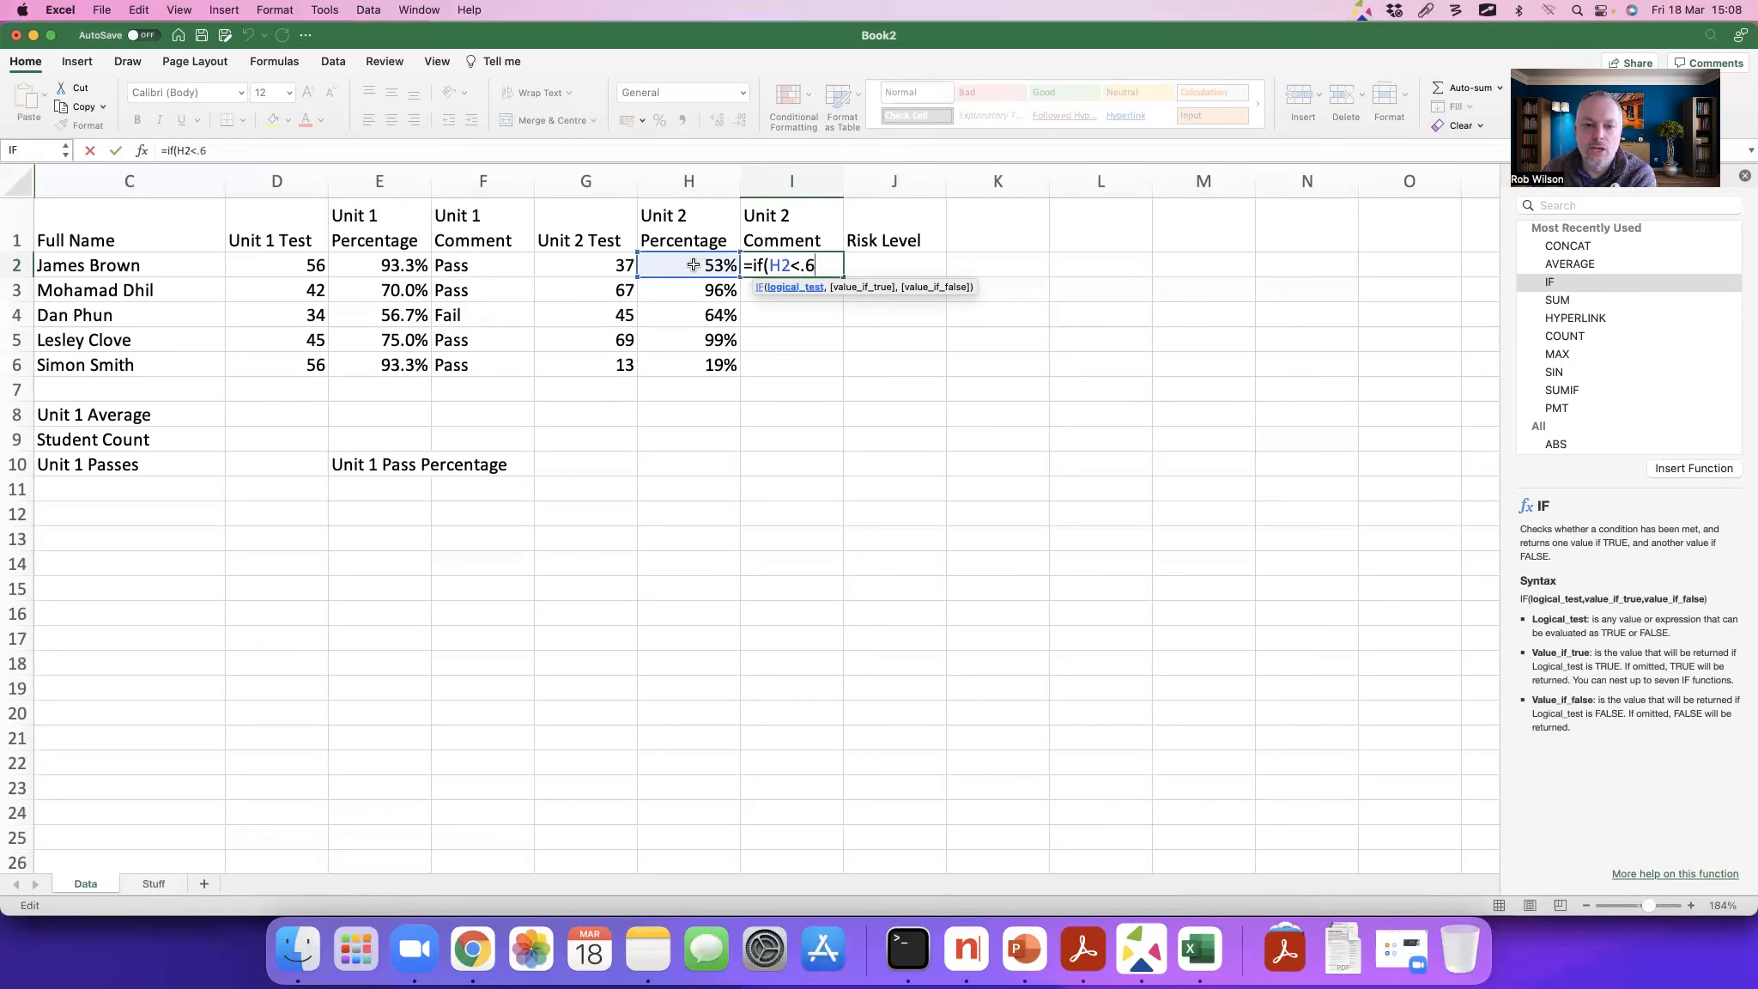
text(,)
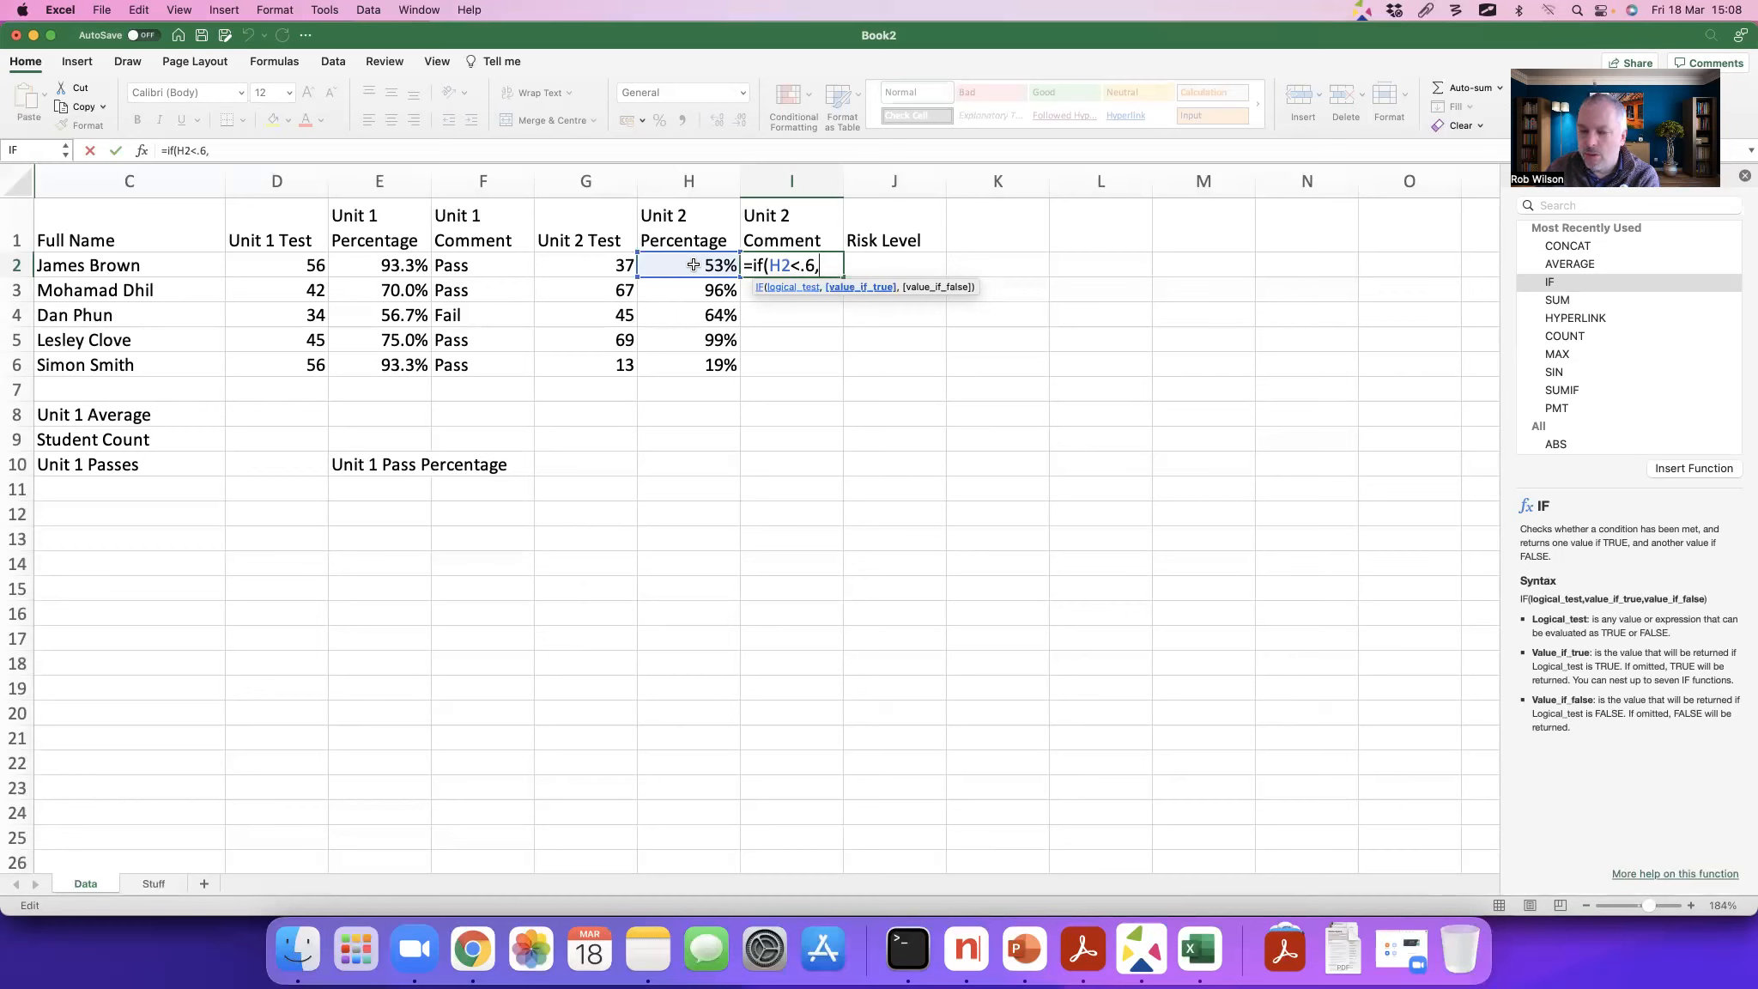
text(")
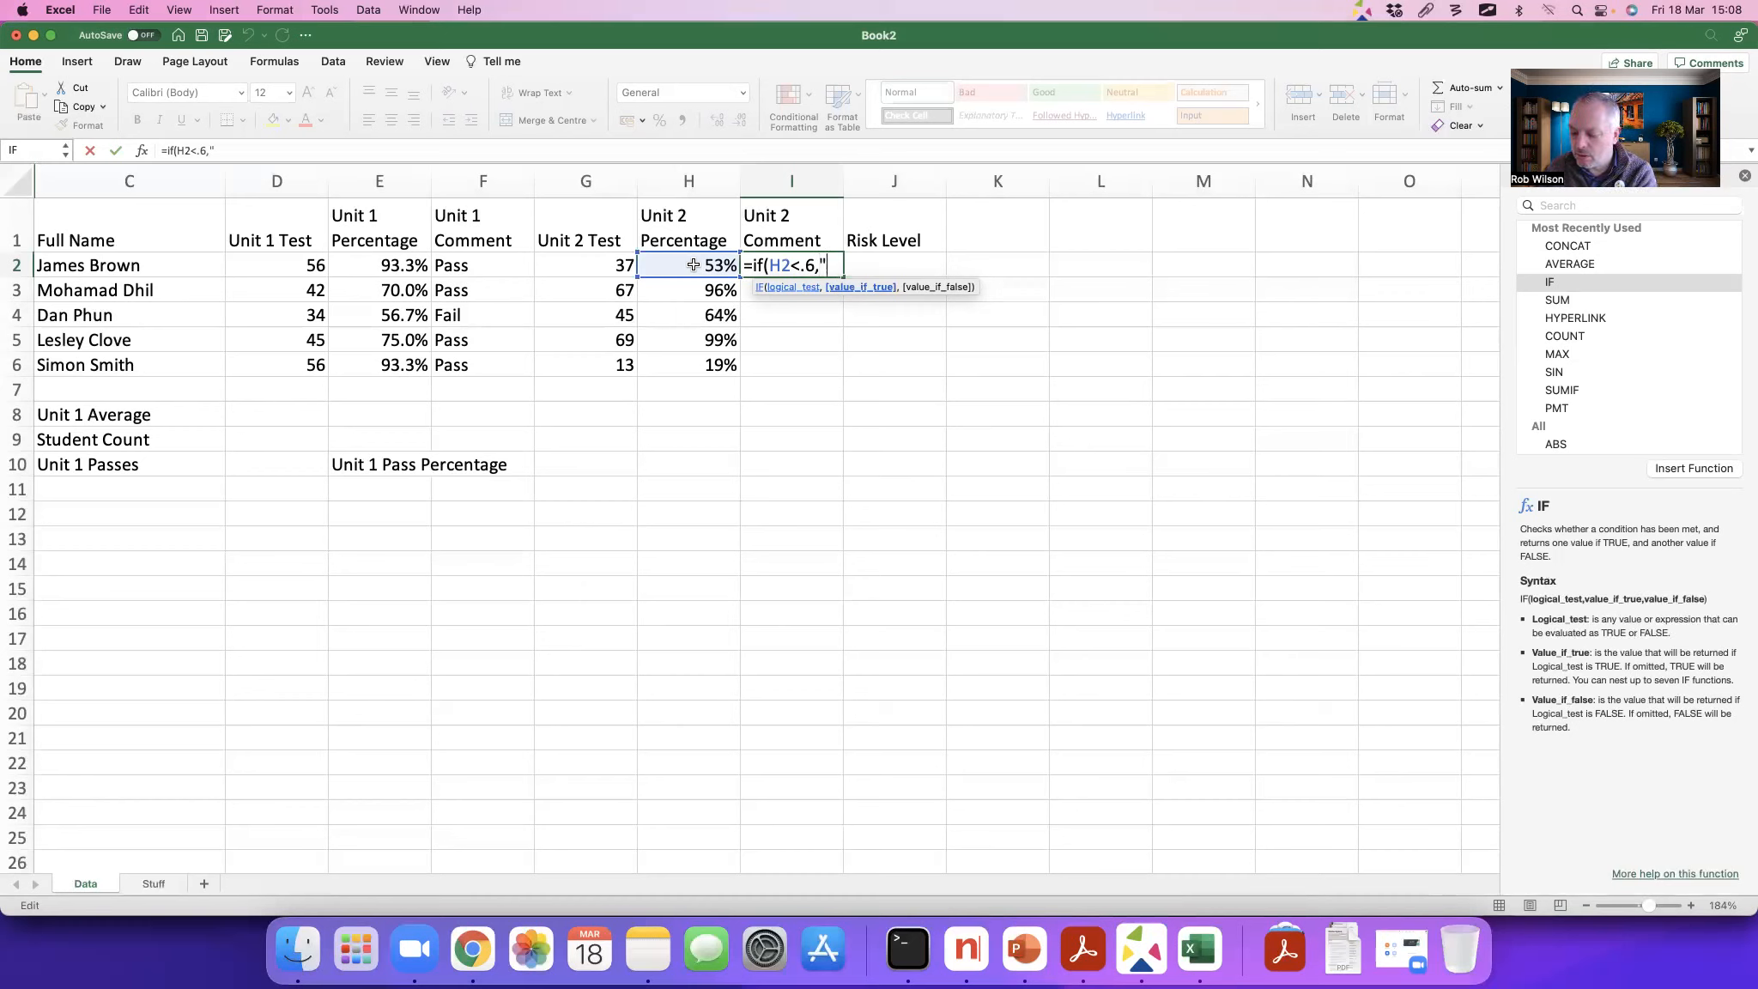
text(Tr)
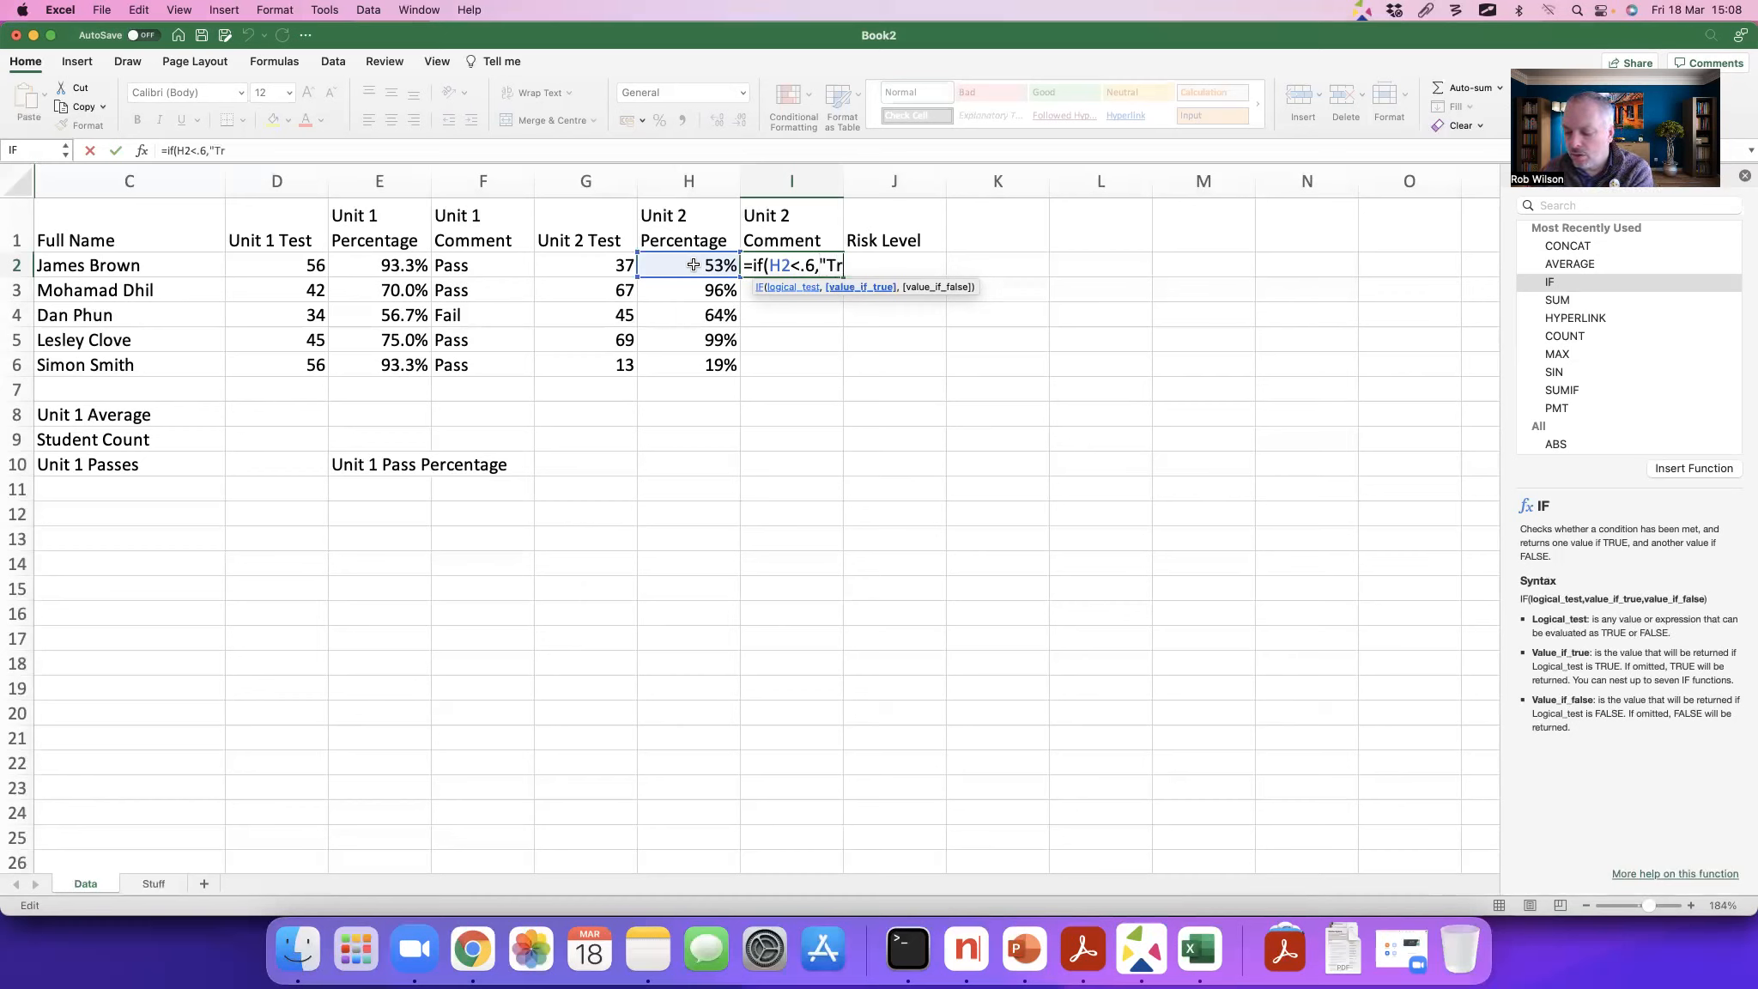
text(y Har)
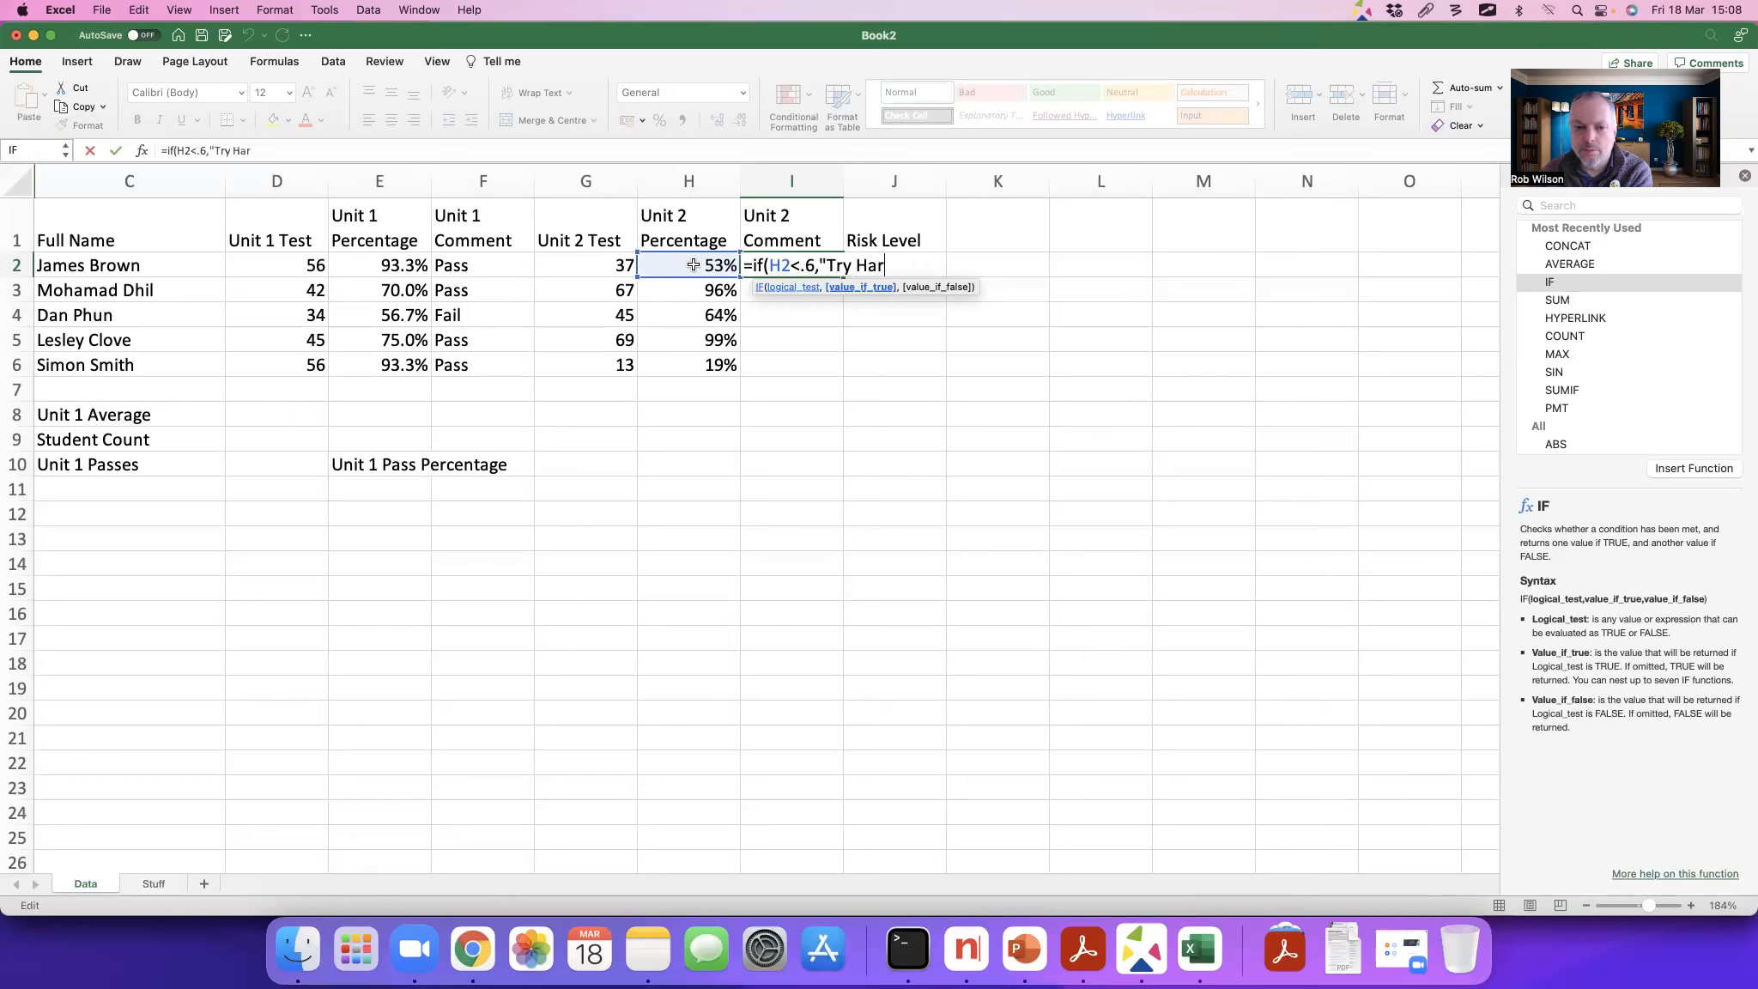
text(der",)
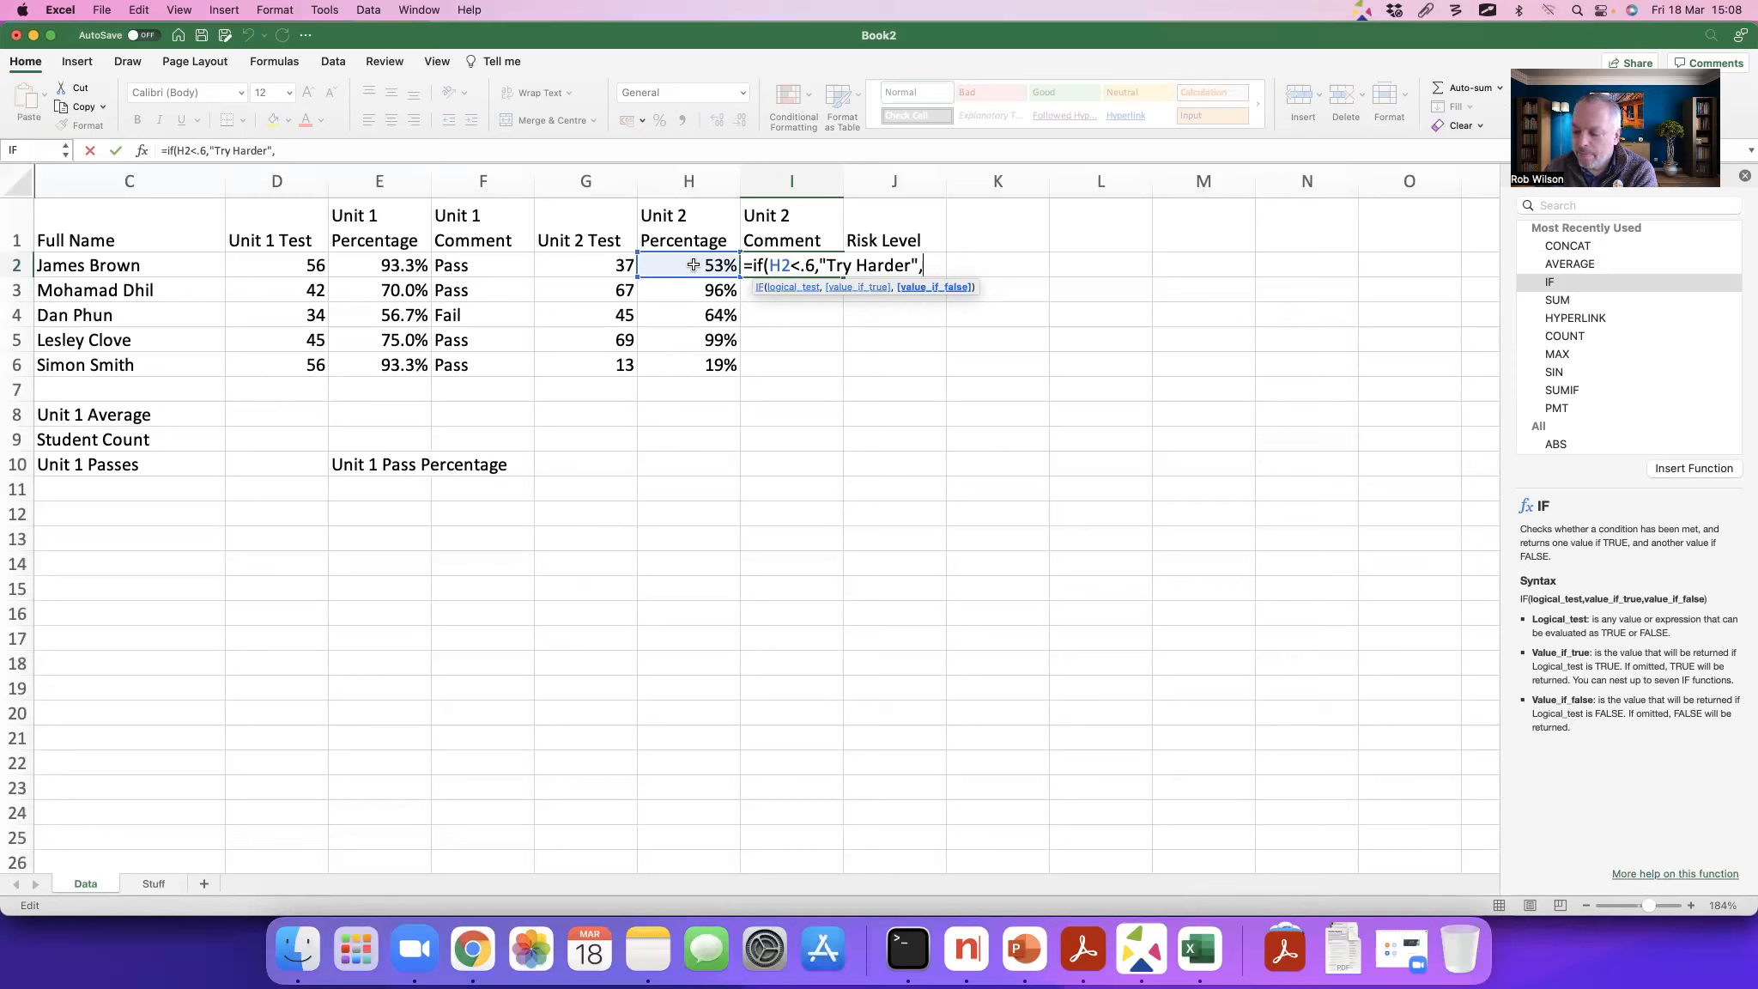
Step: Nest a second IF as the false value in the I2 formula, returning "Good" when H2<.8
text(if)
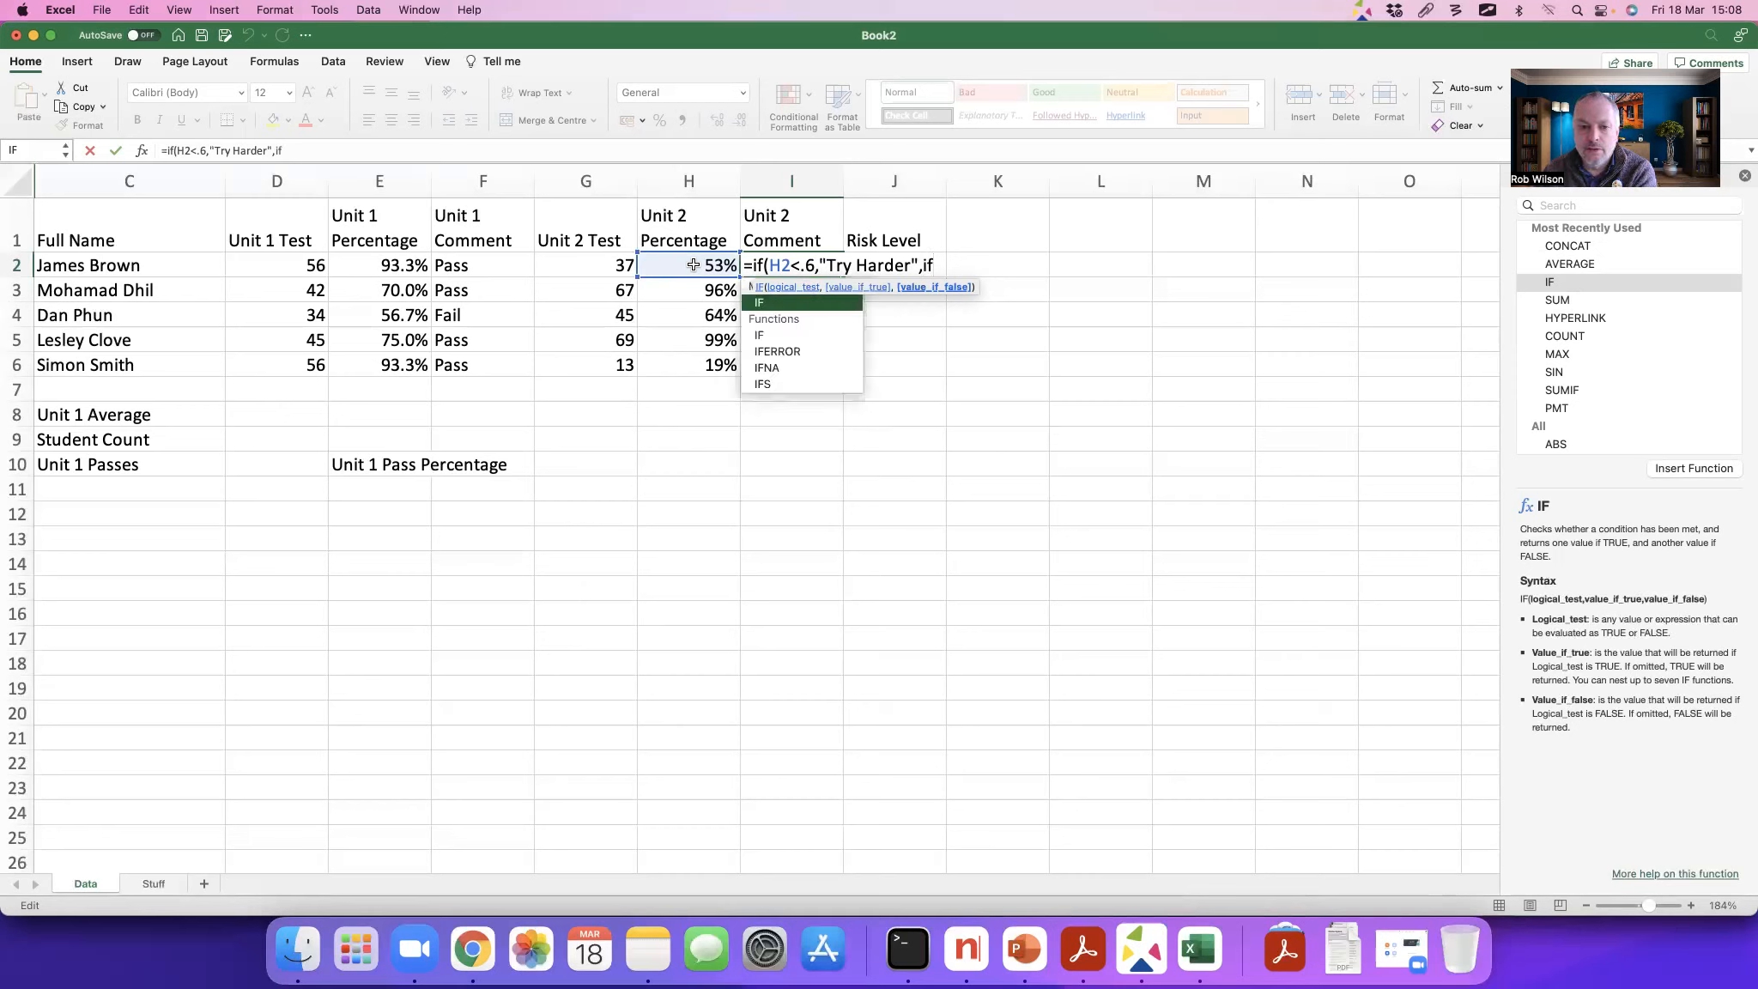
text(()
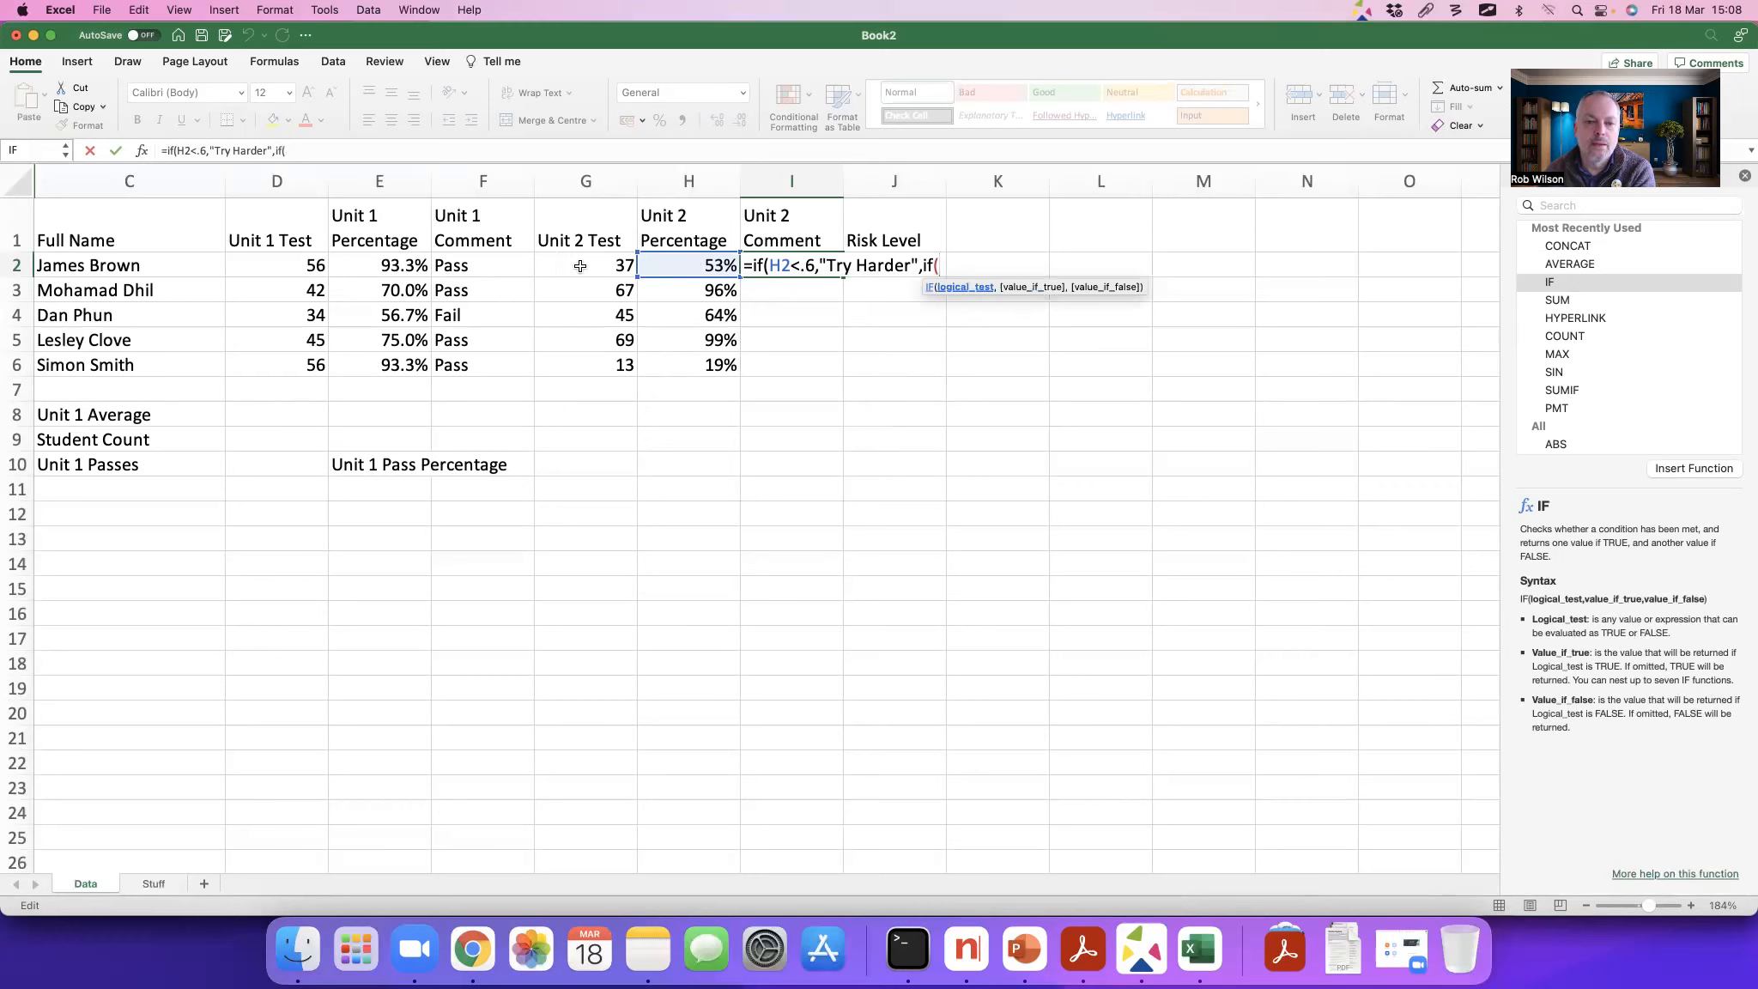
click(662, 264)
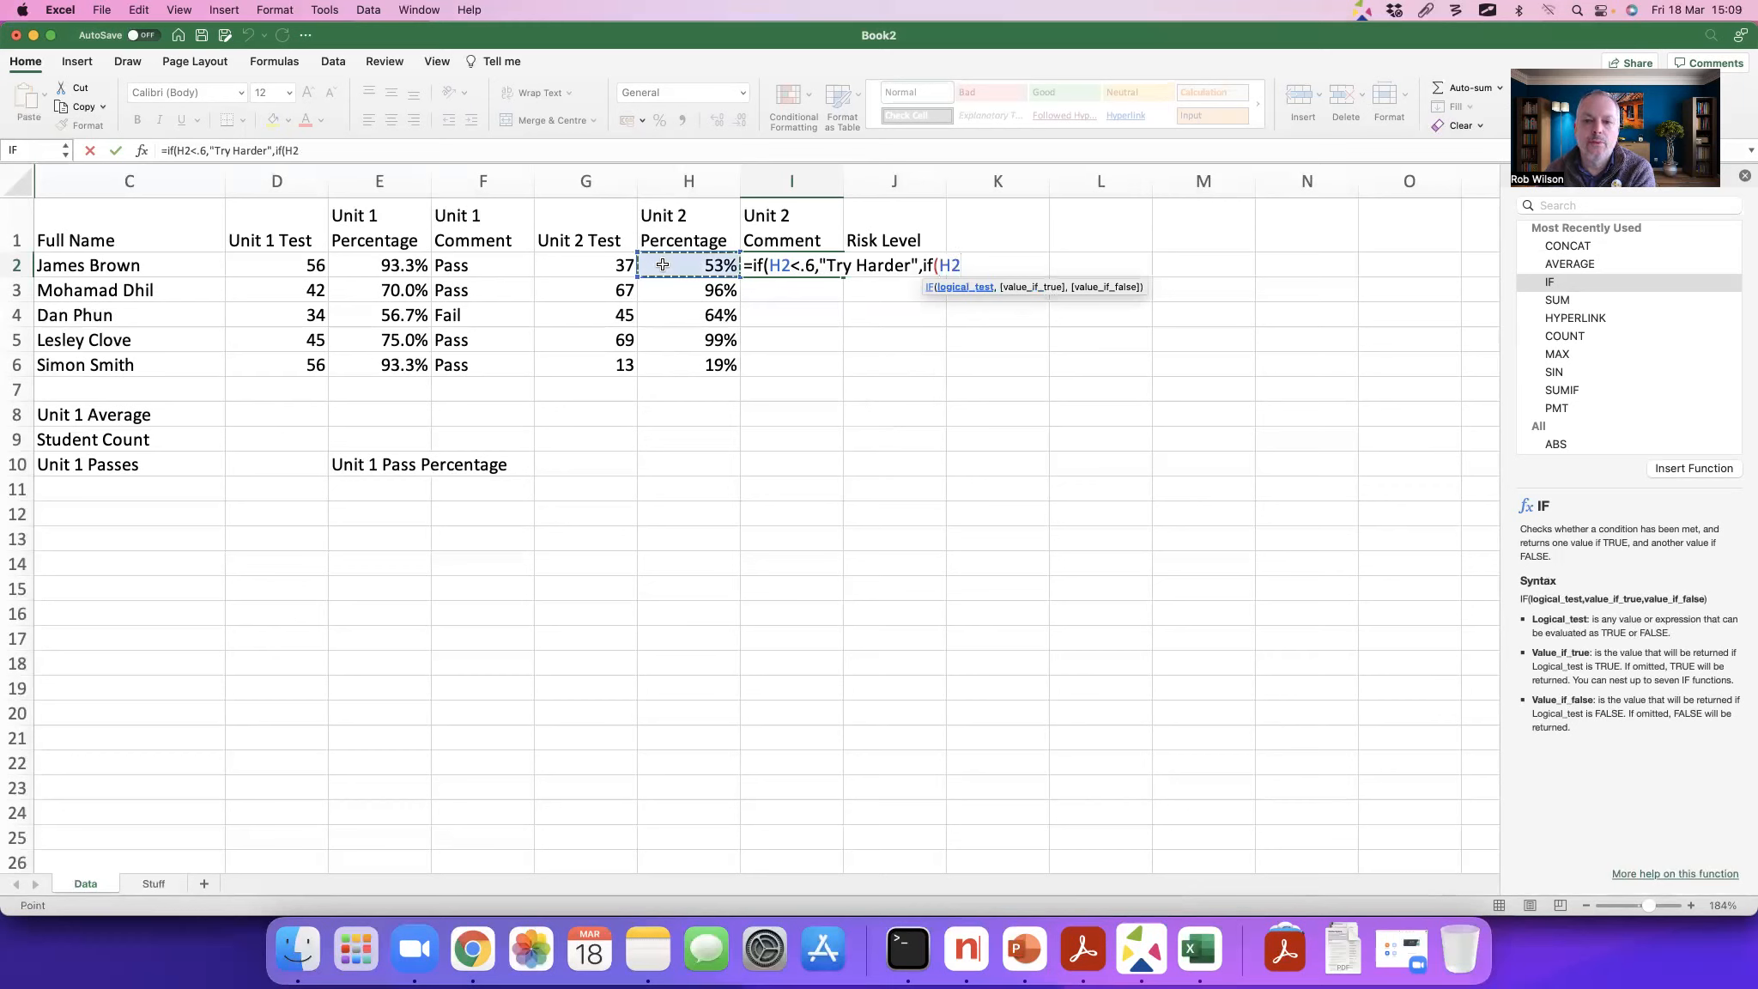
text(<.)
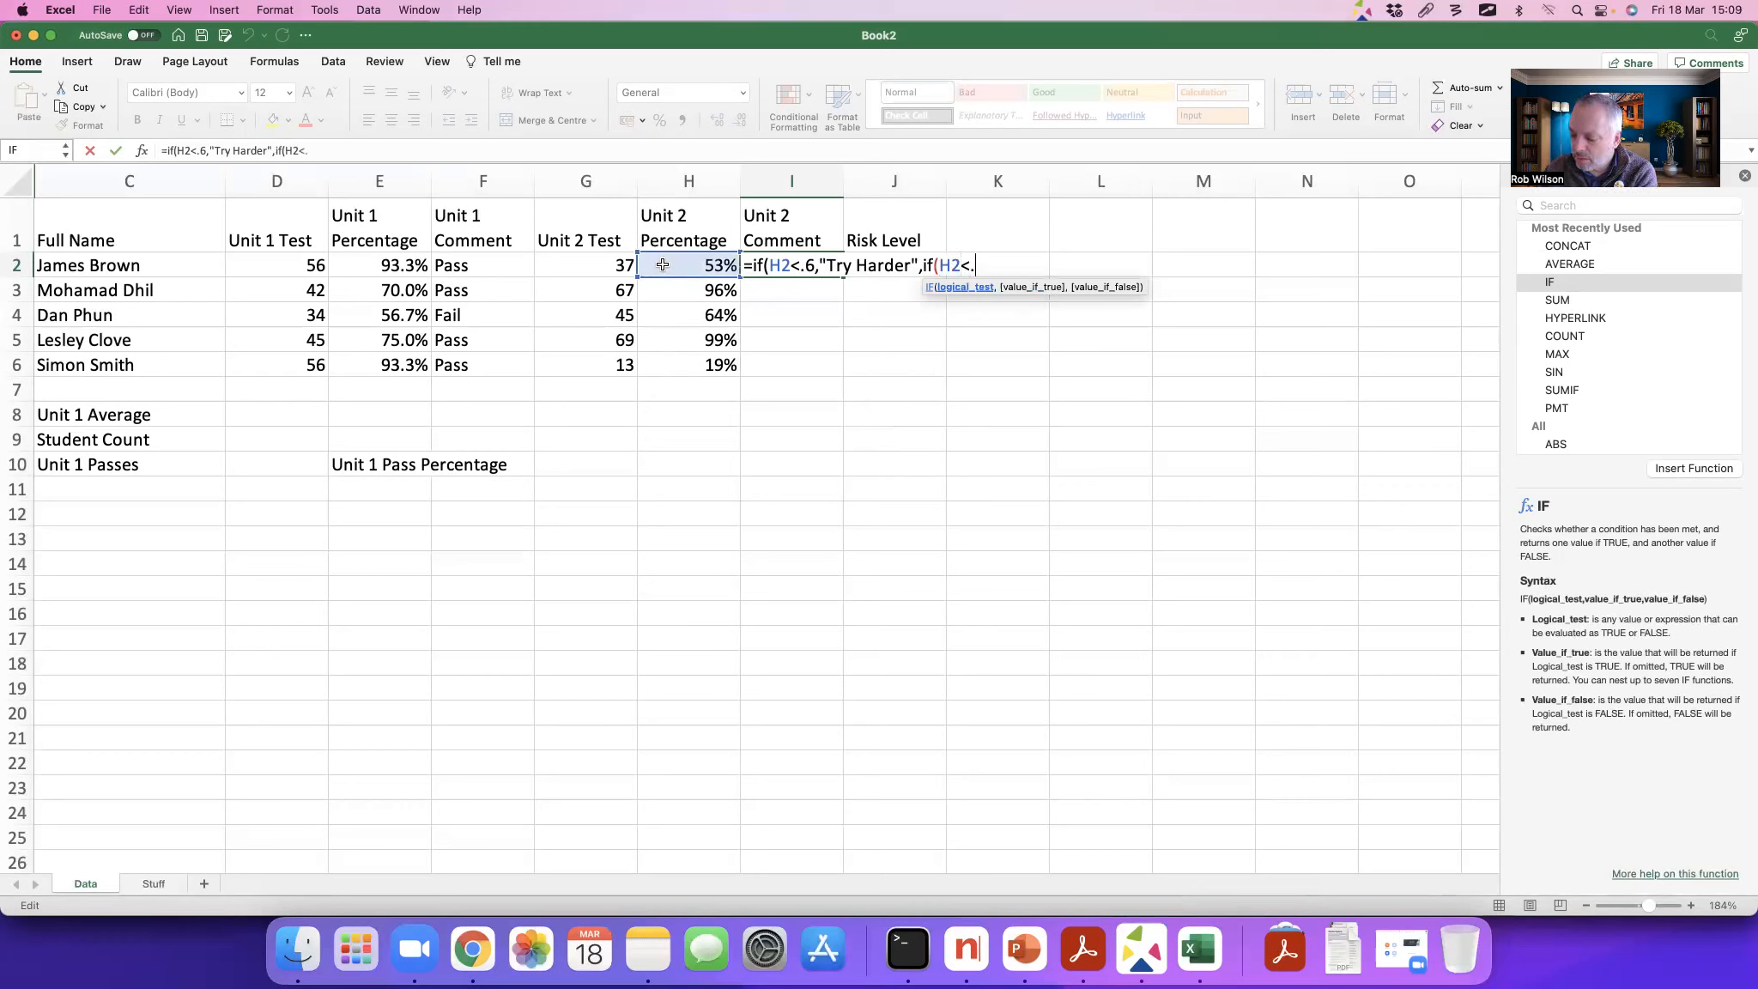
text(8)
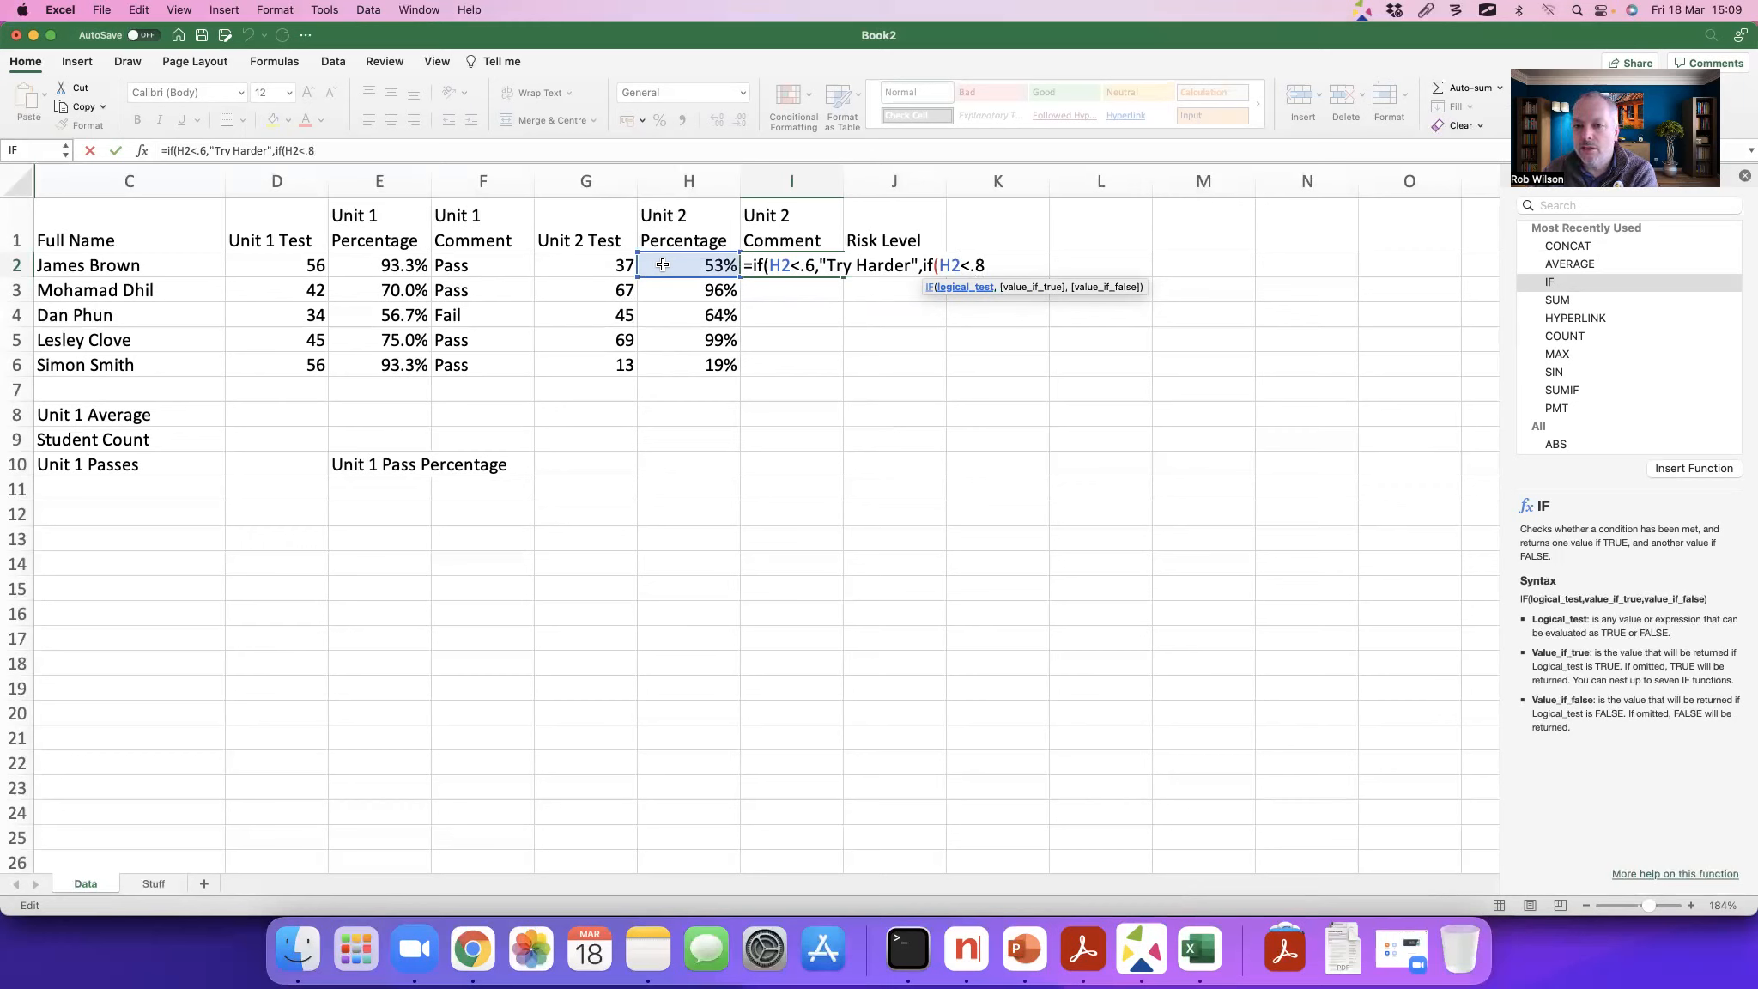
text(,"Go)
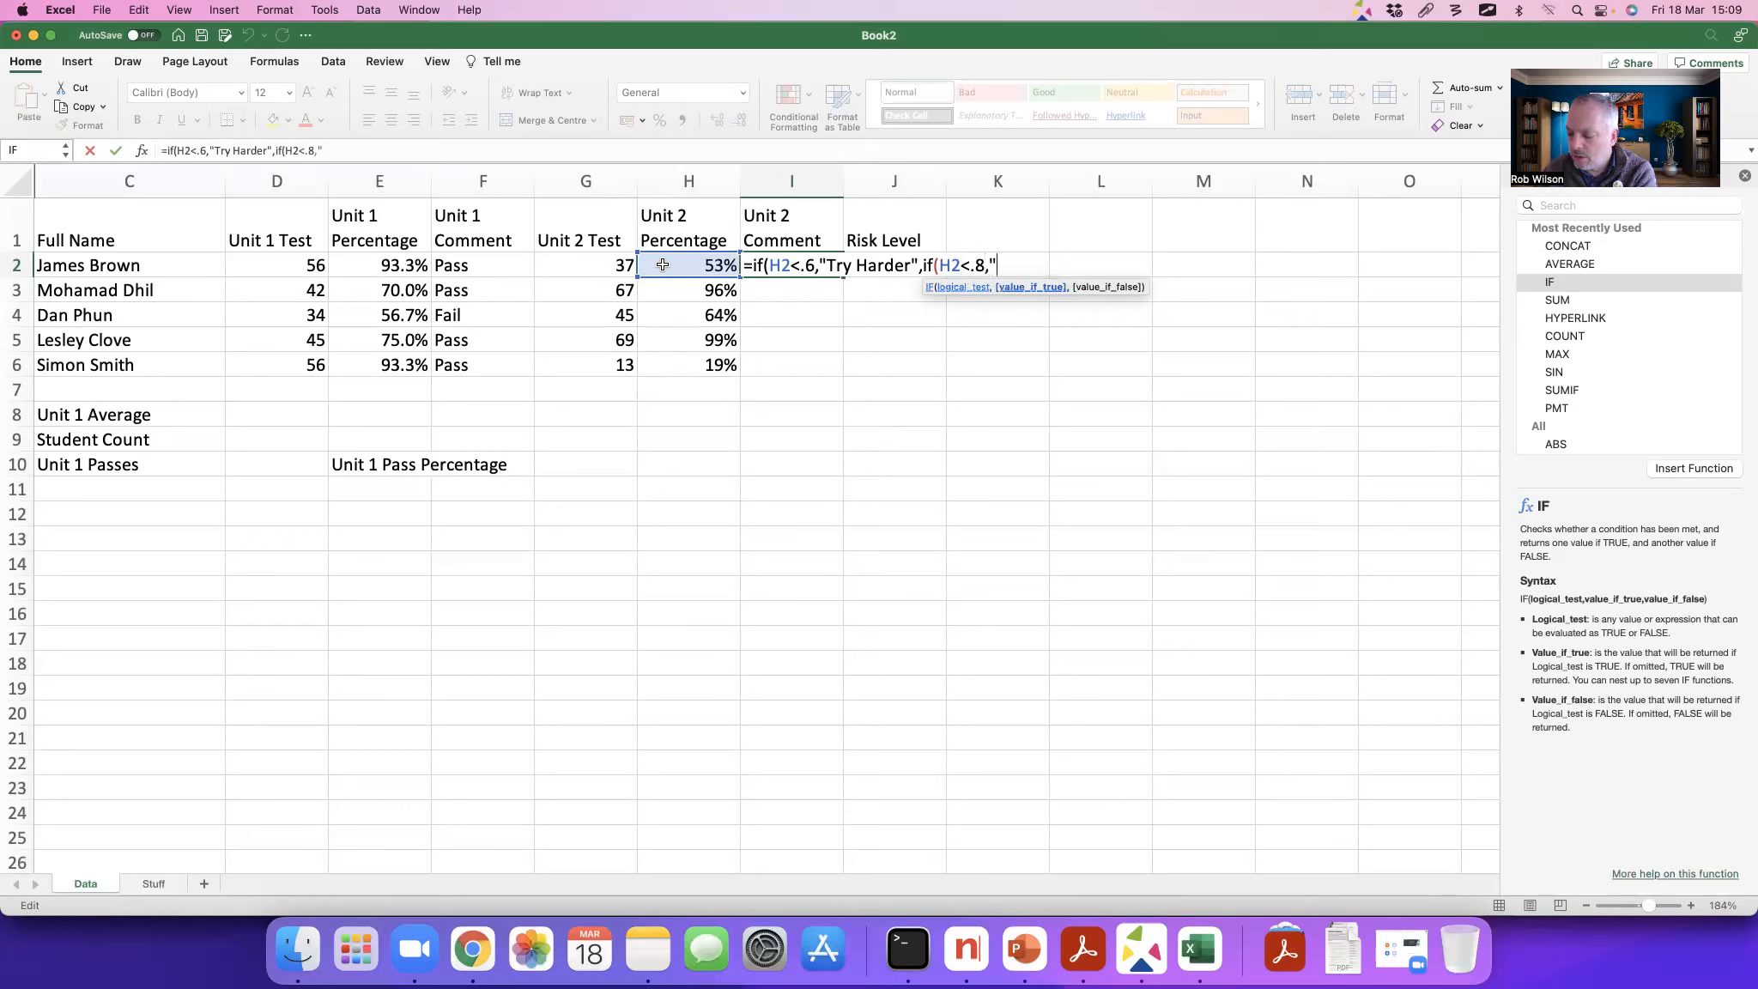
text(od")
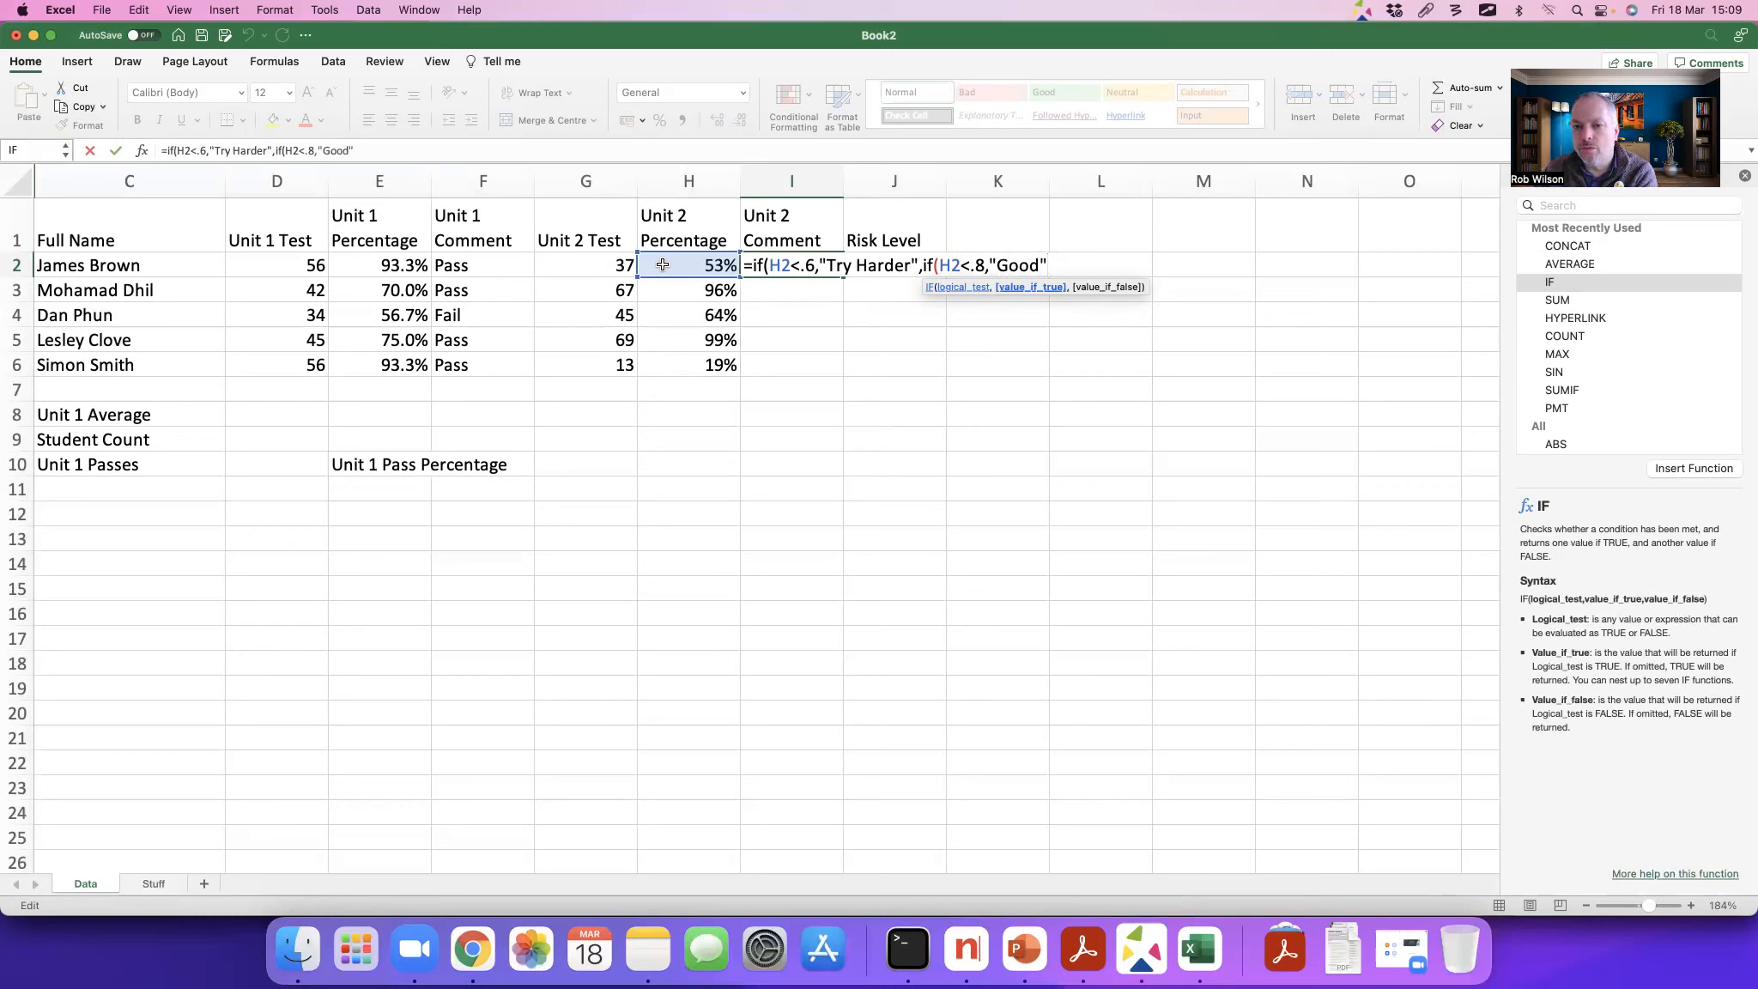
text(,)
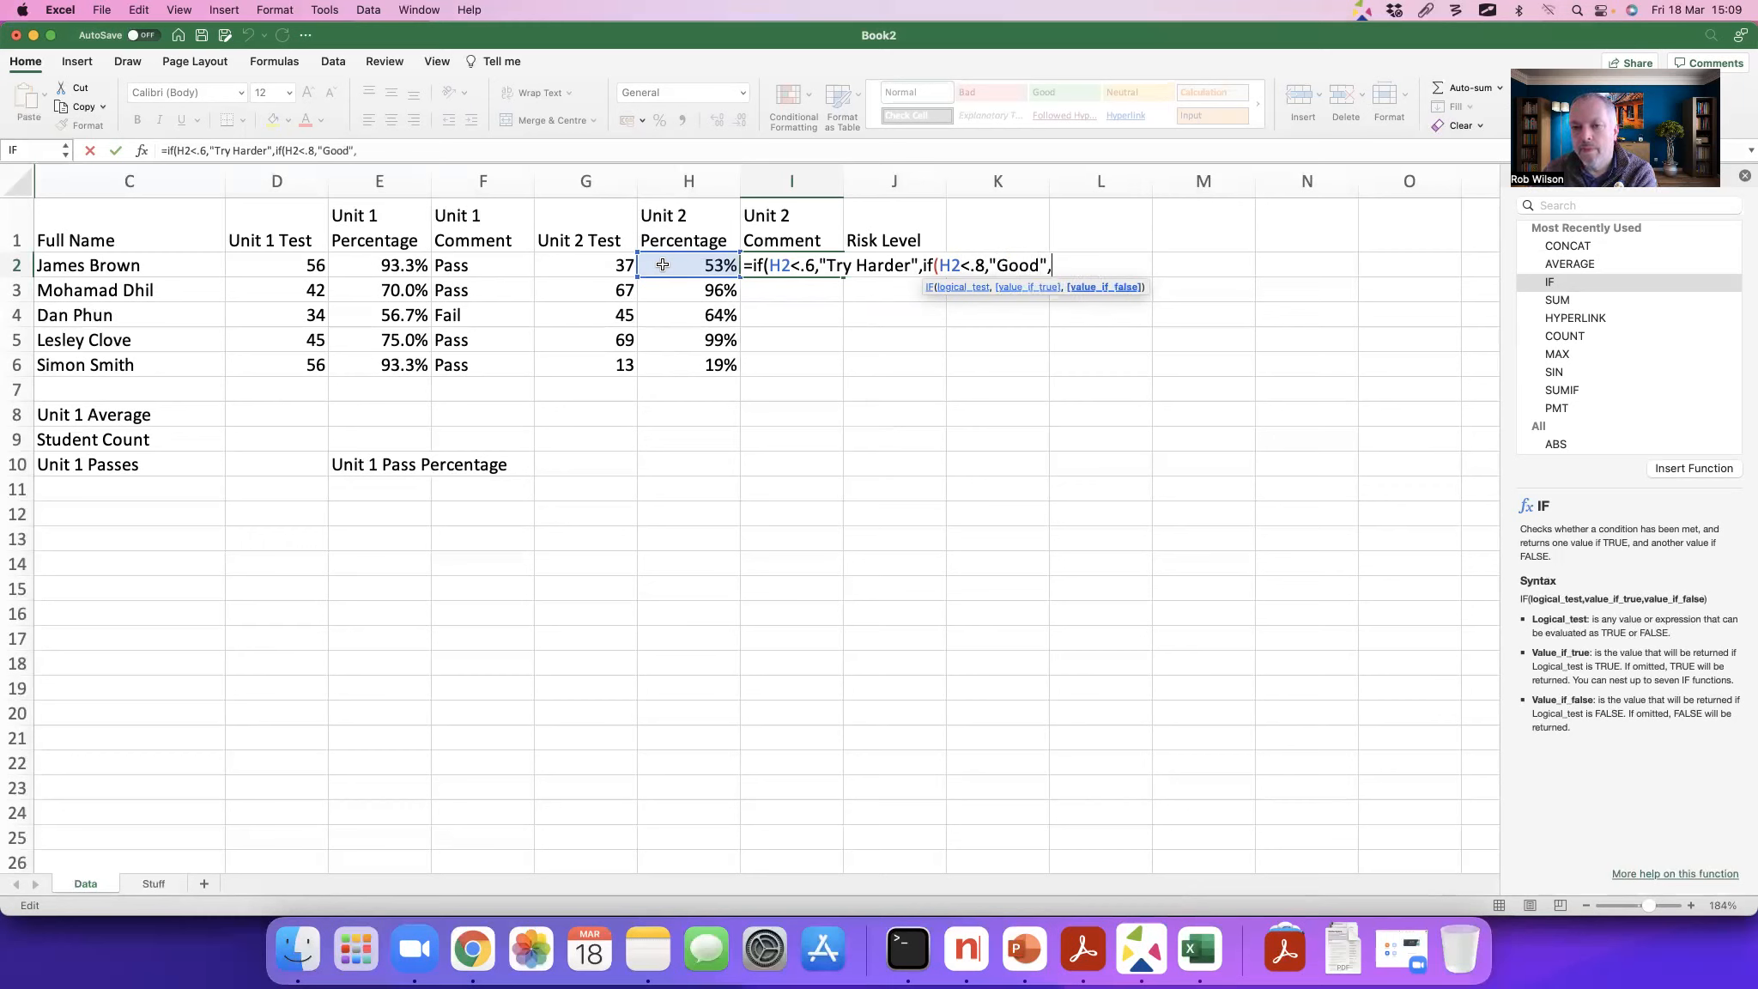
text(")
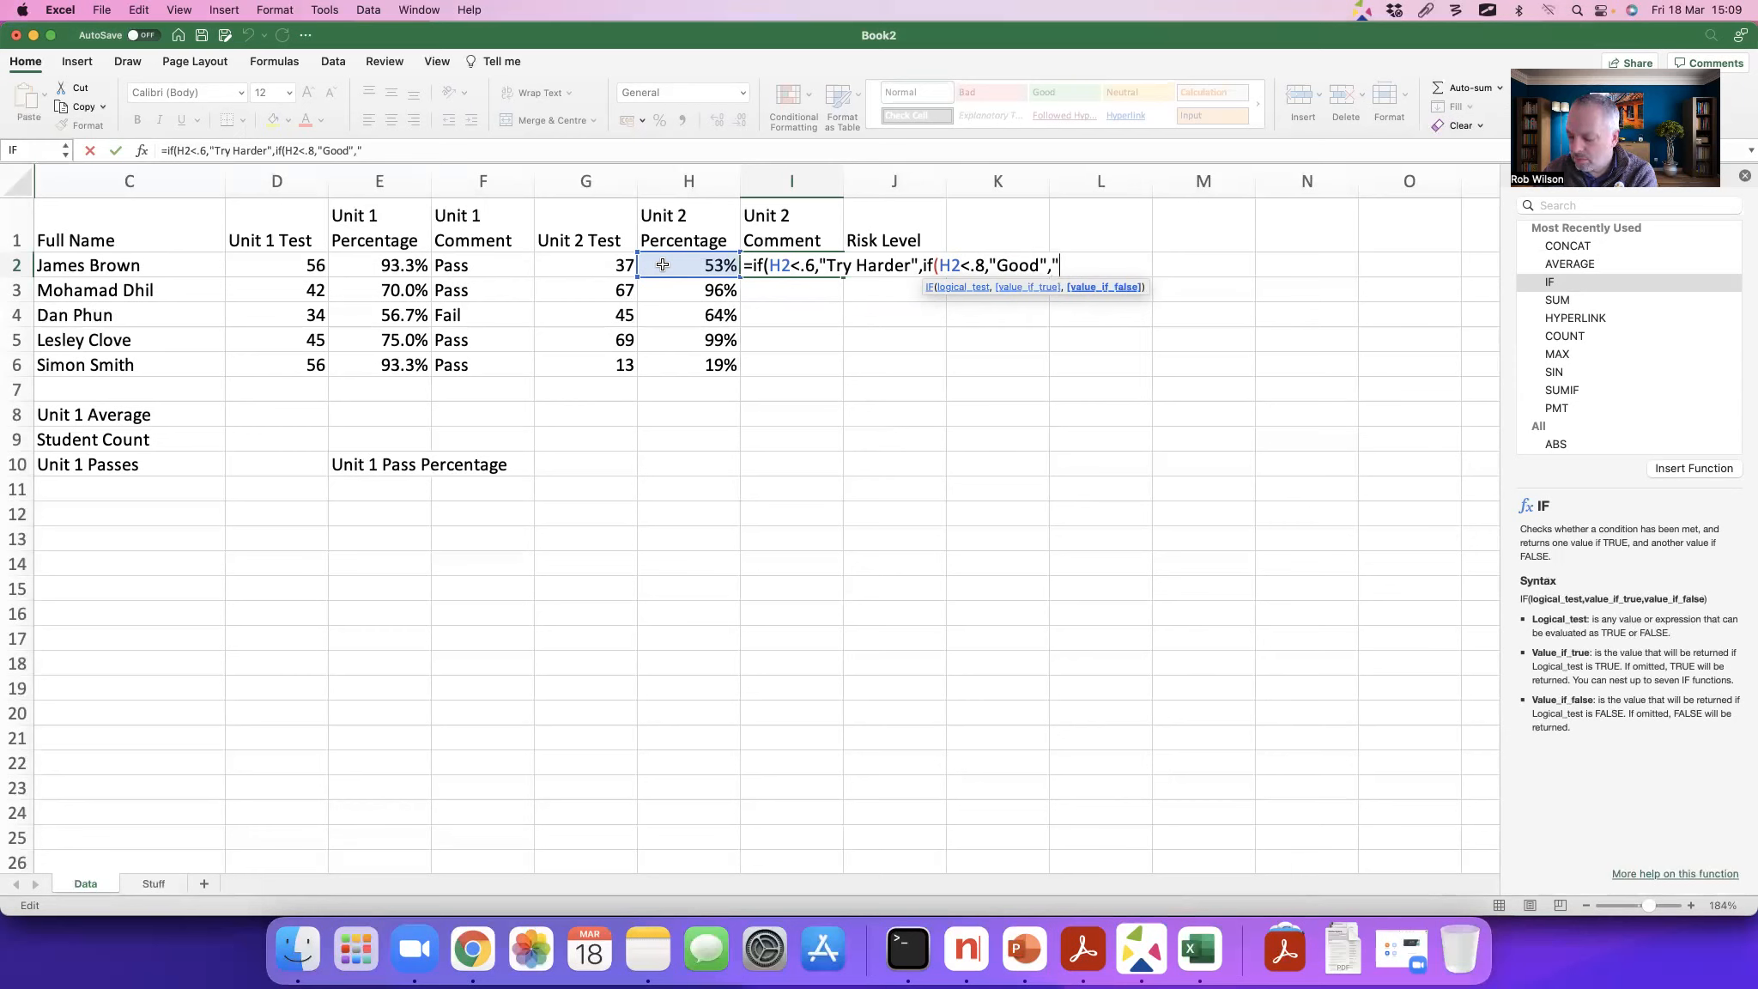
text(Exc)
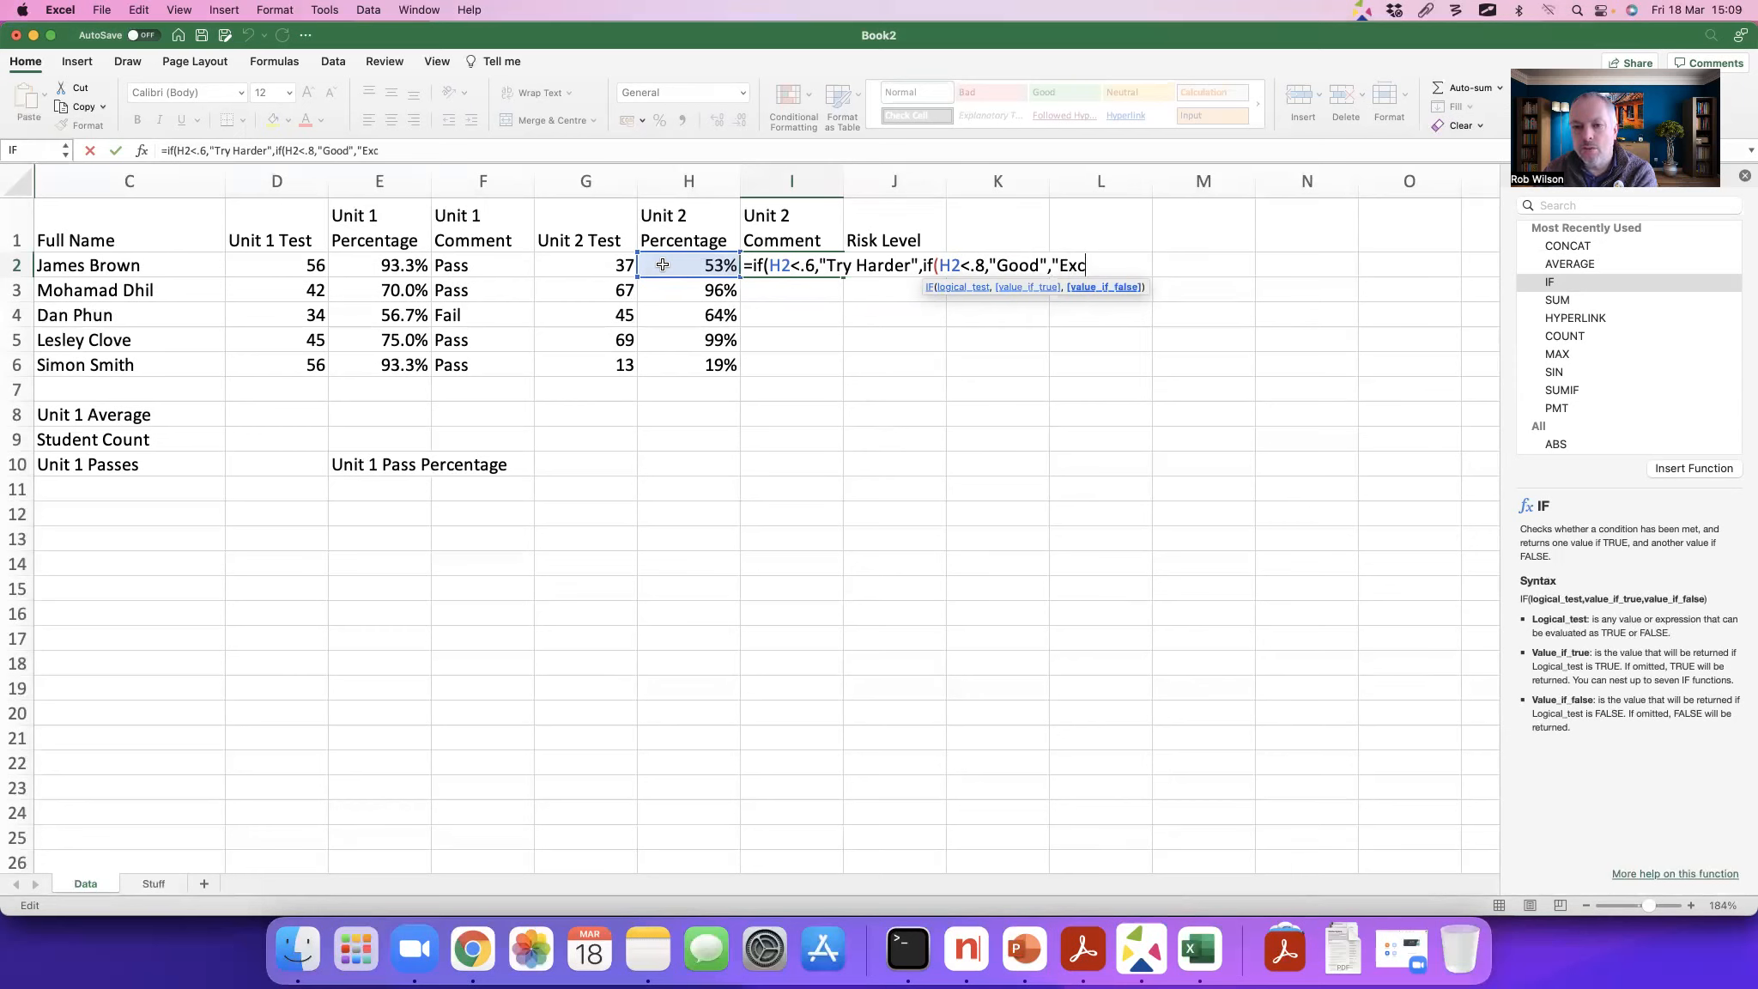
text(ellent")
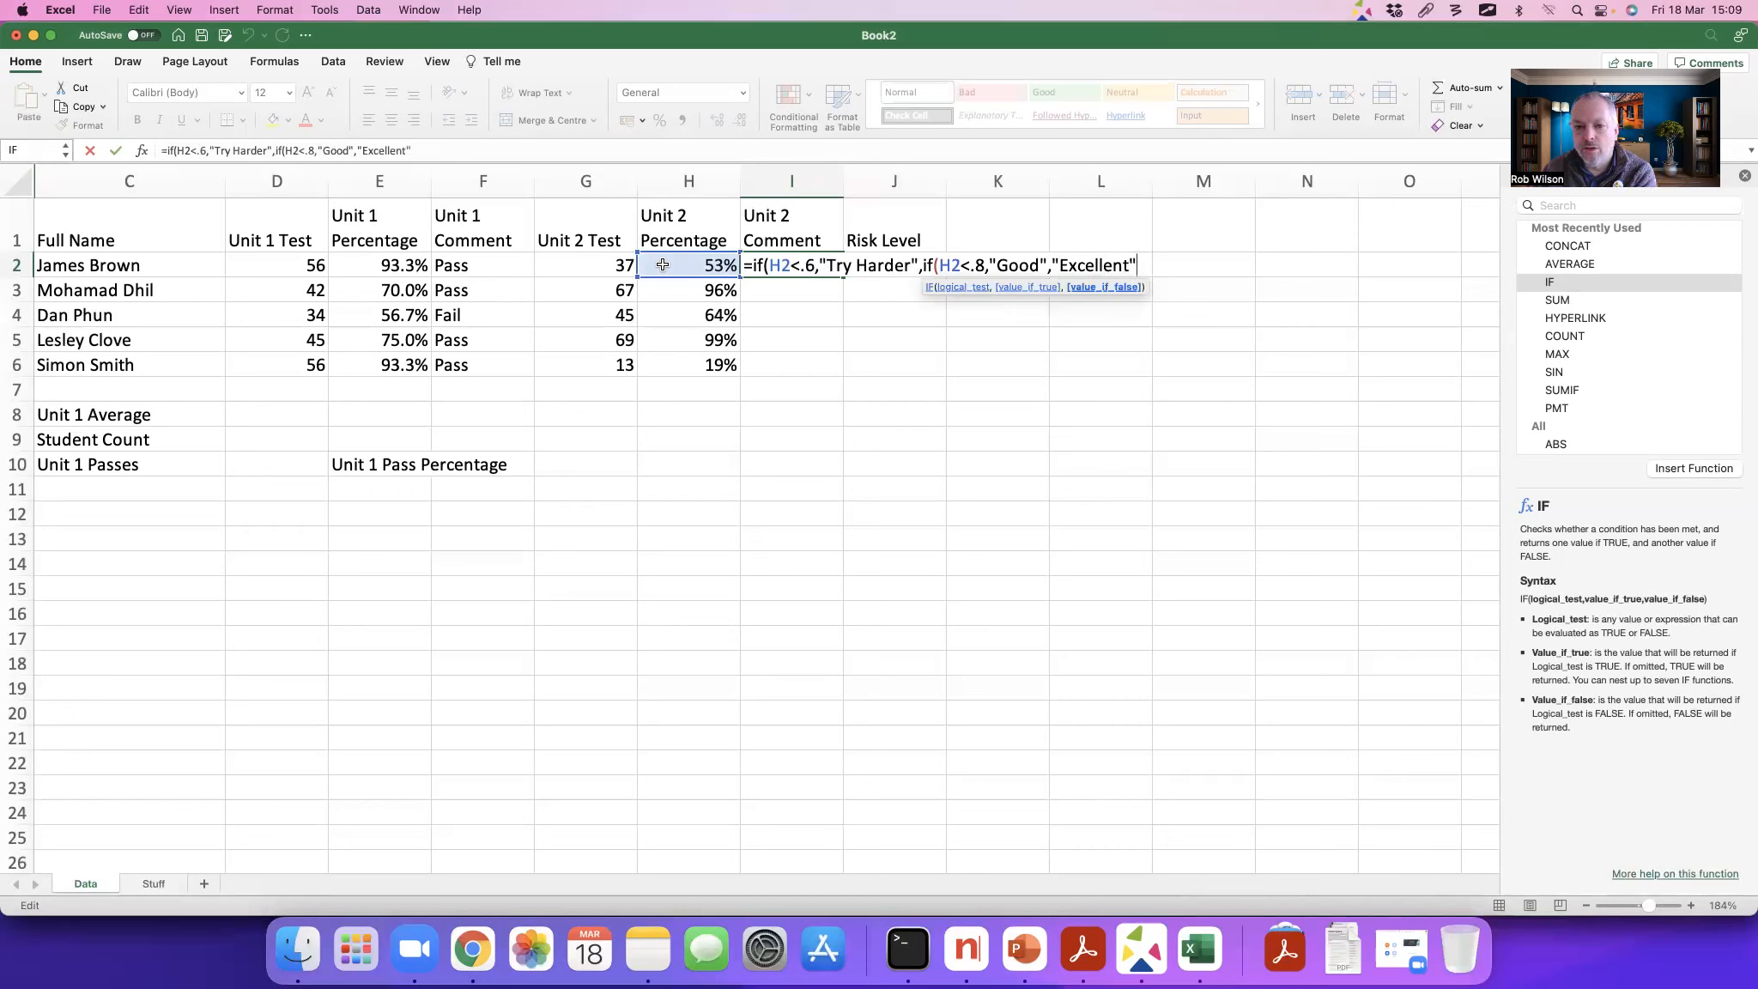
Step: Set the nested IF to return "Excellent" otherwise, close both functions and complete the I2 formula
text())
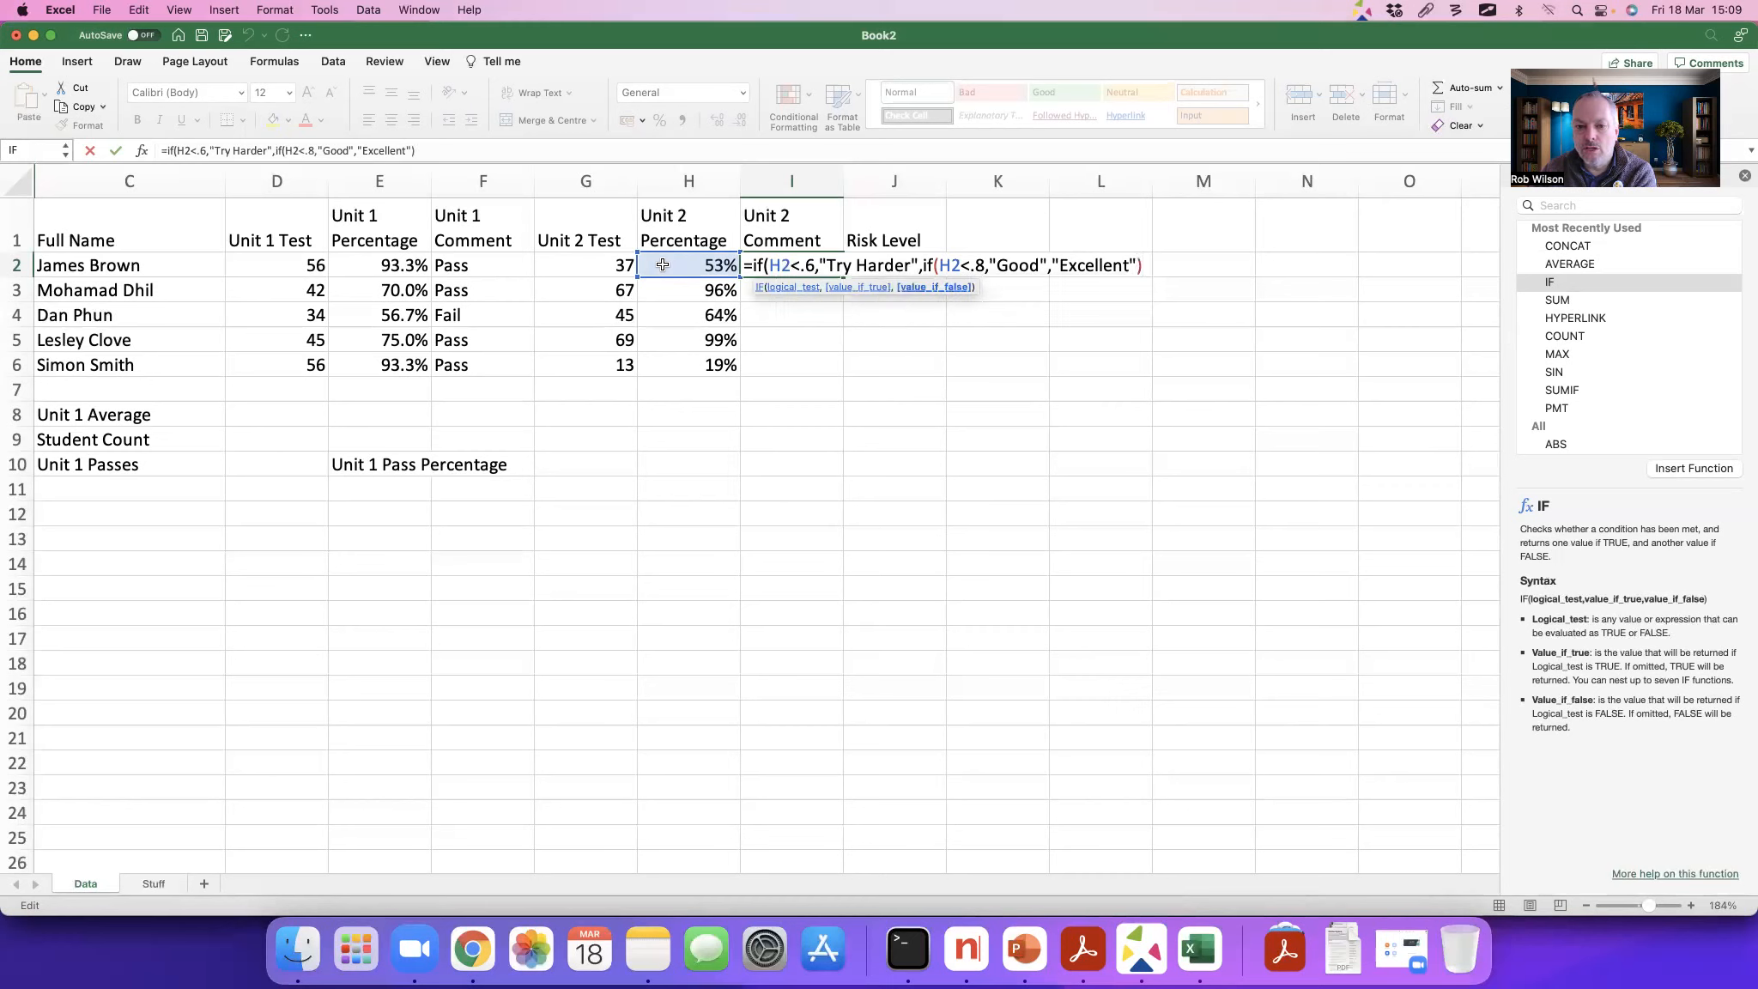
text())
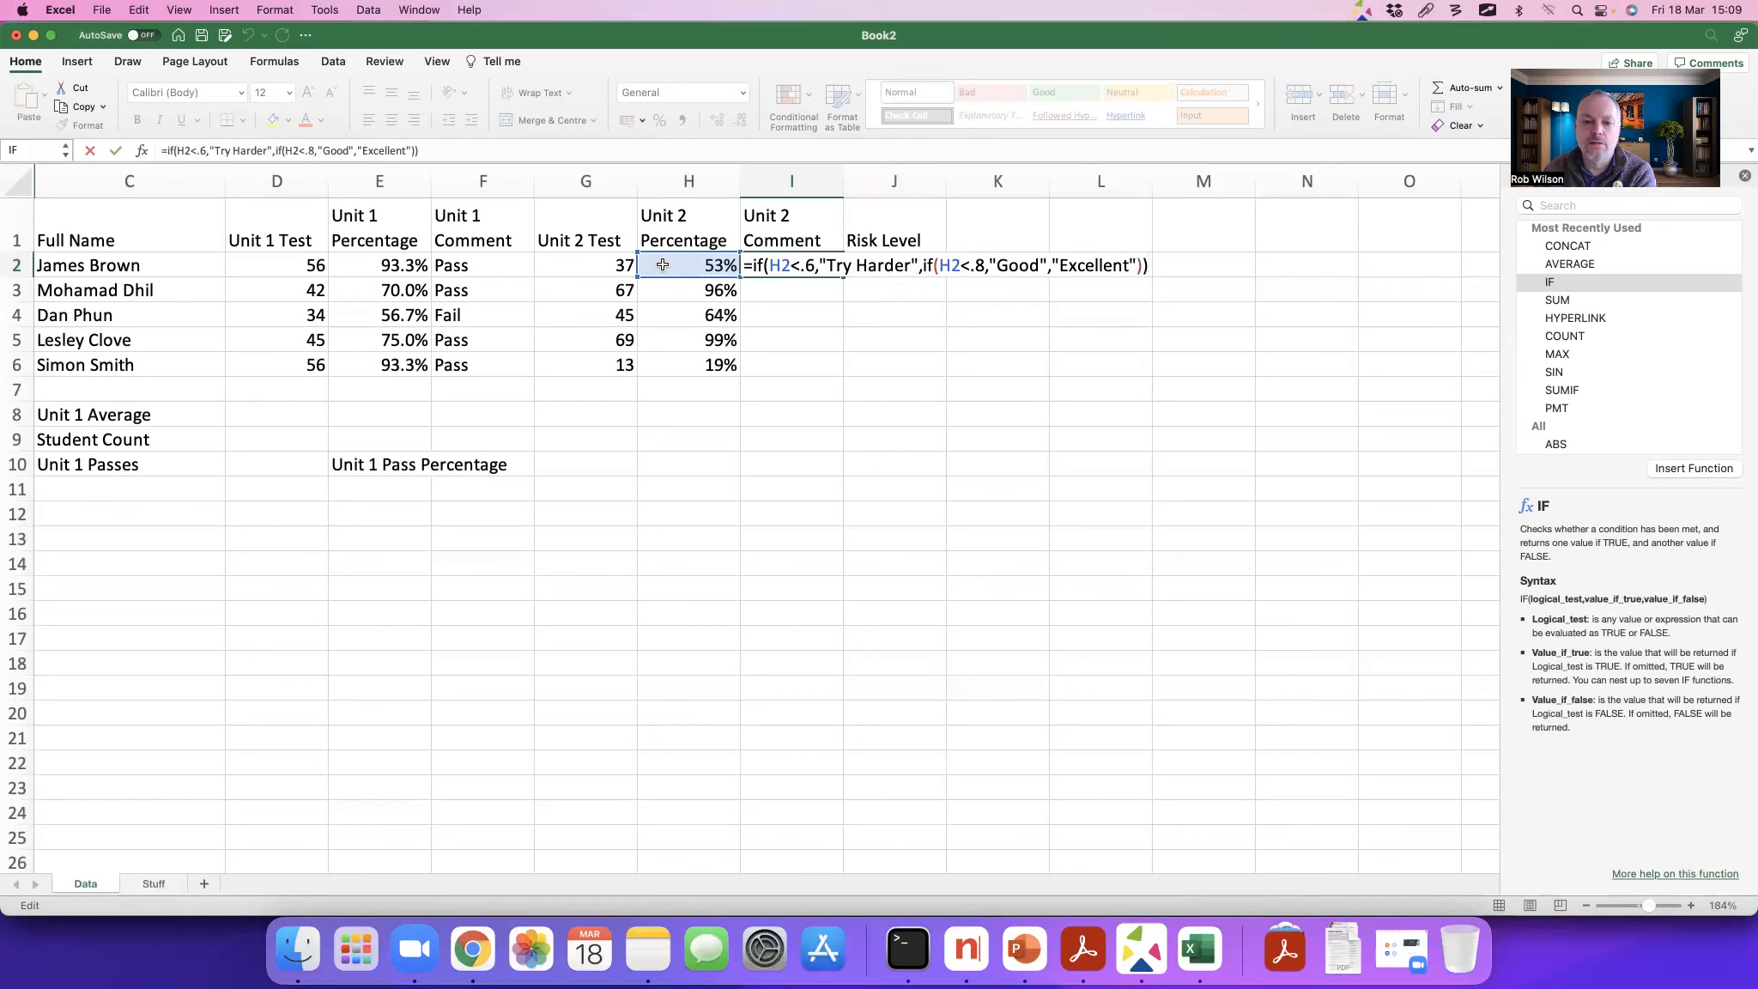
key(Return)
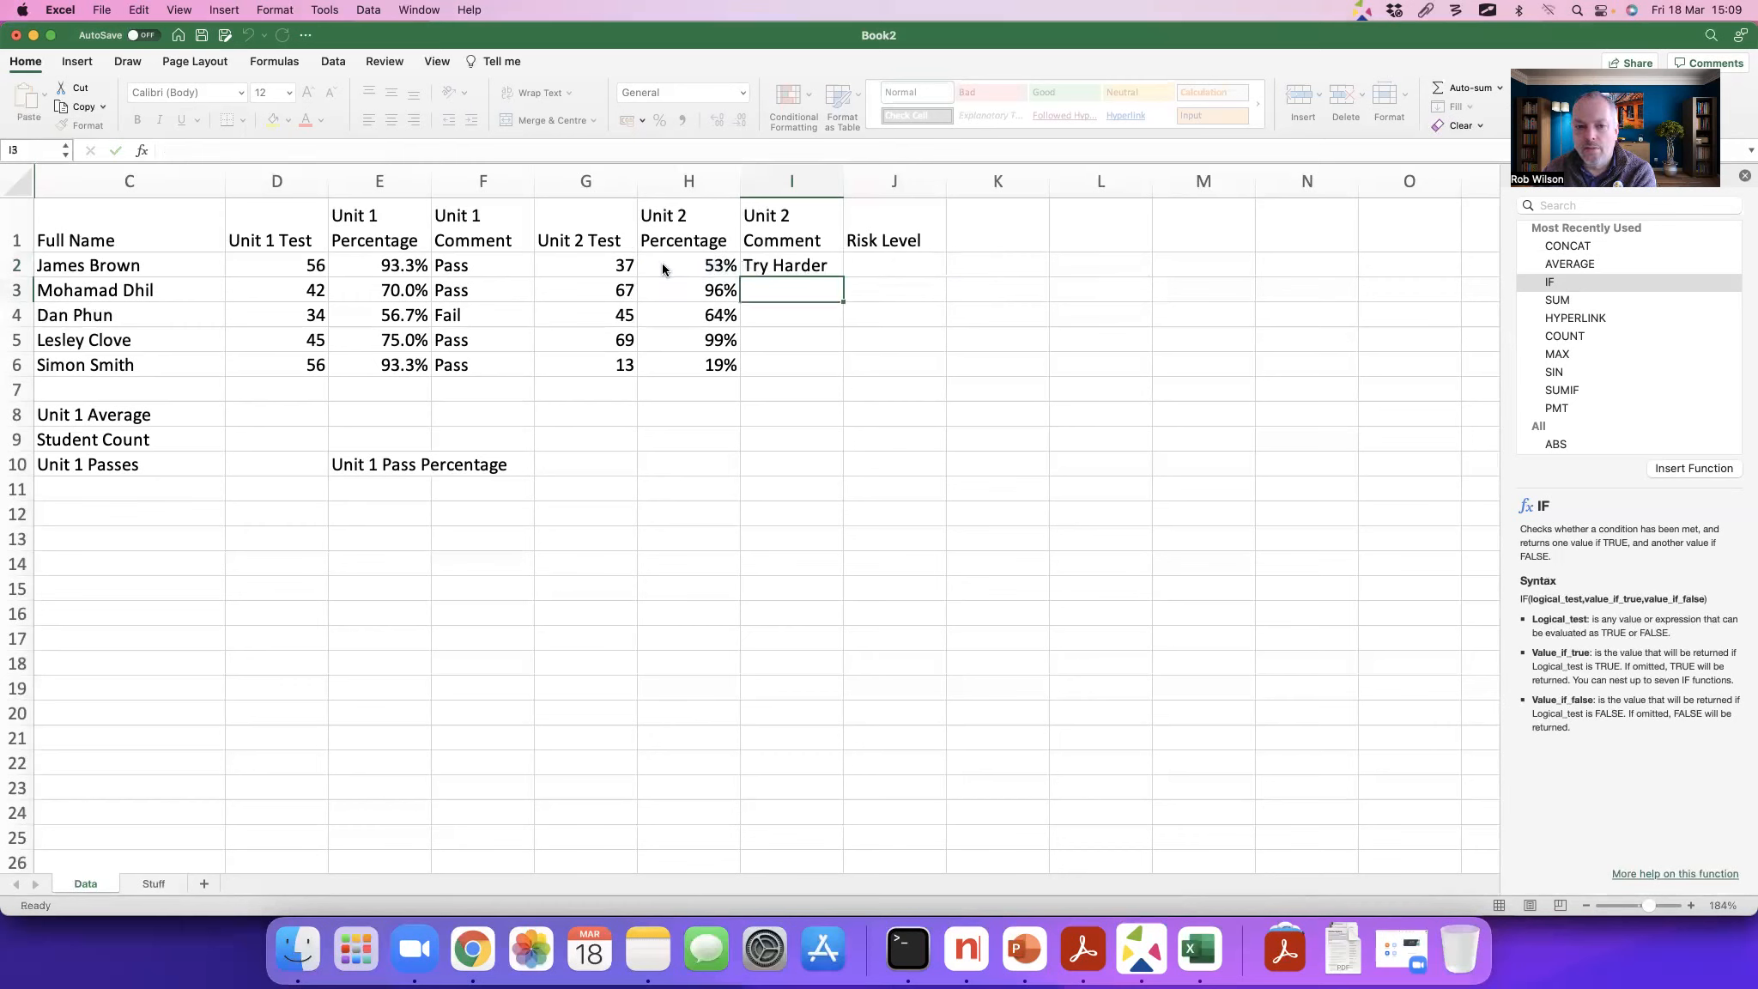
Step: Copy the nested IF formula from I2 down to I6
click(783, 265)
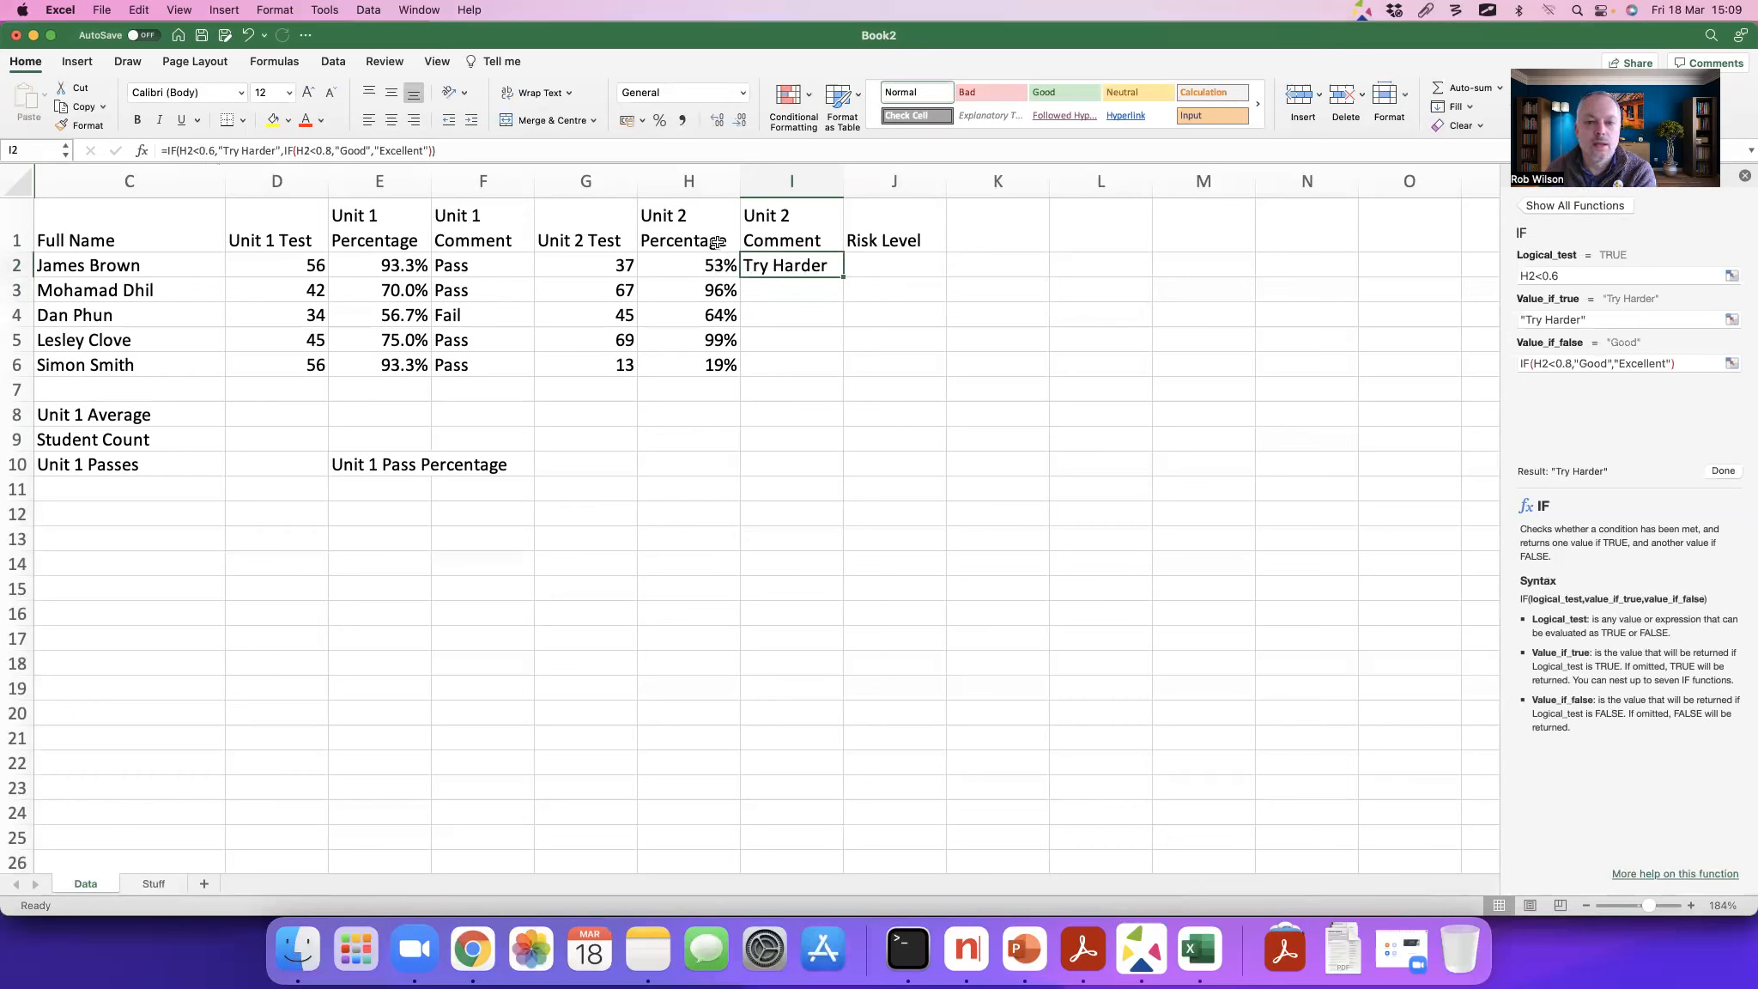
drag(843, 280, 839, 364)
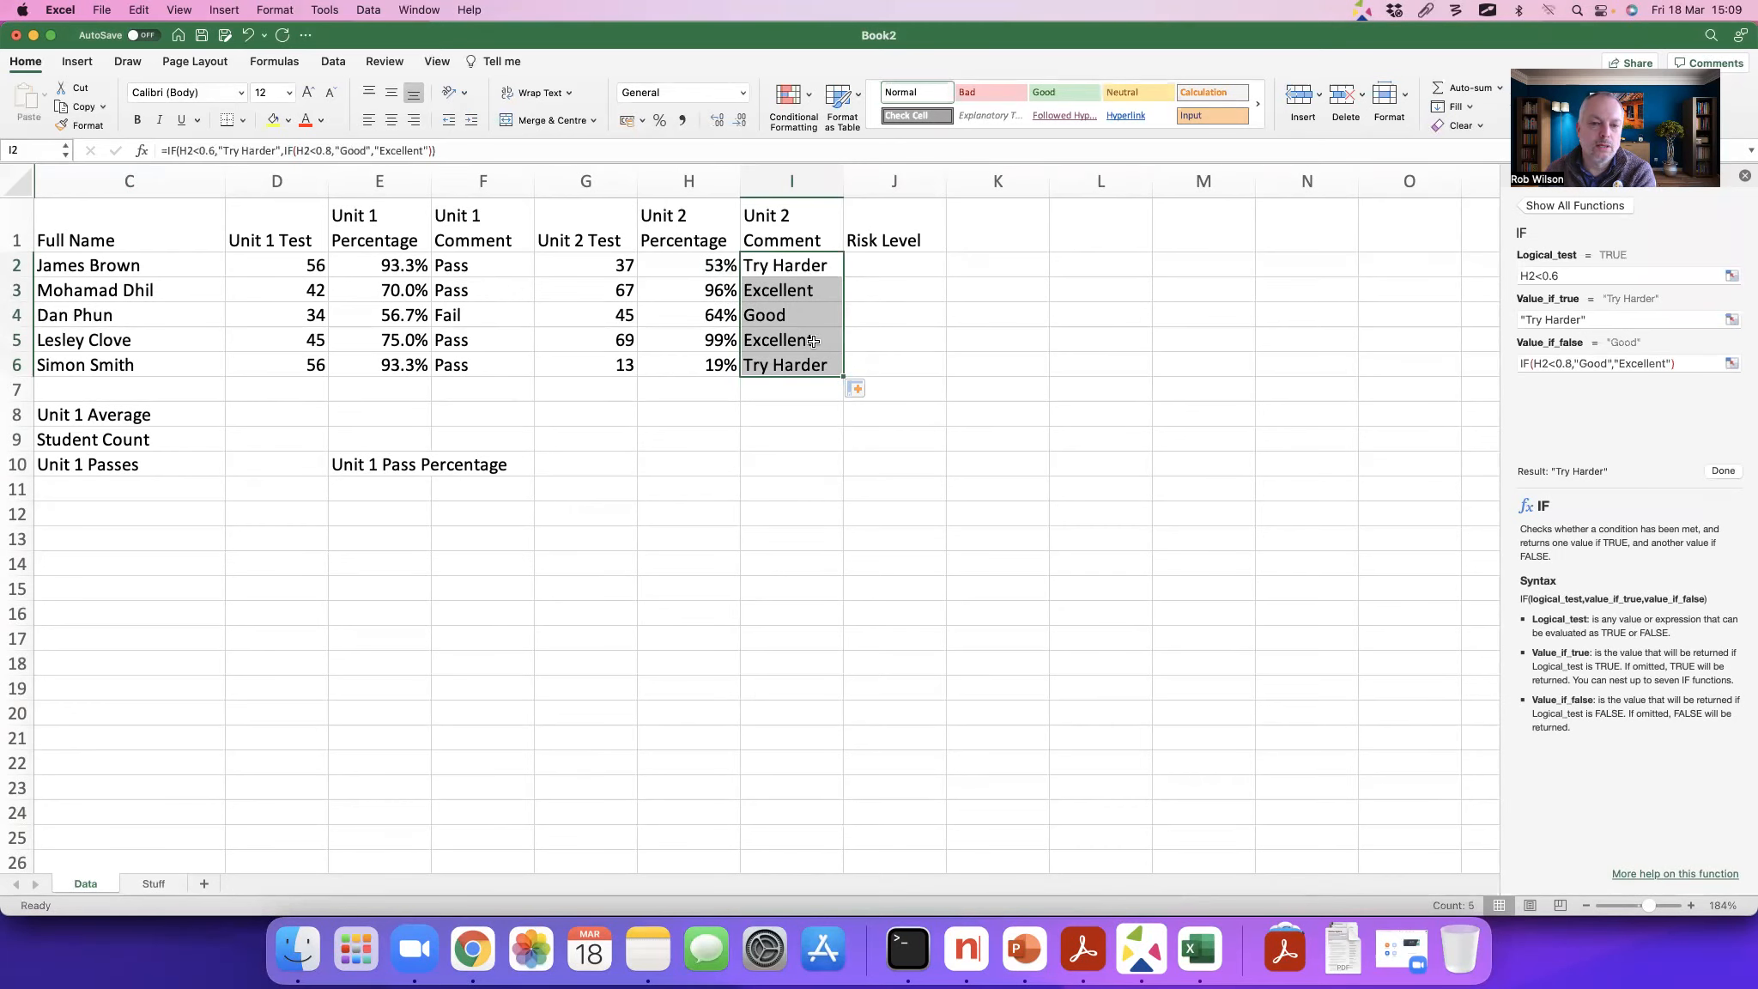
scroll(805, 332, down, 1)
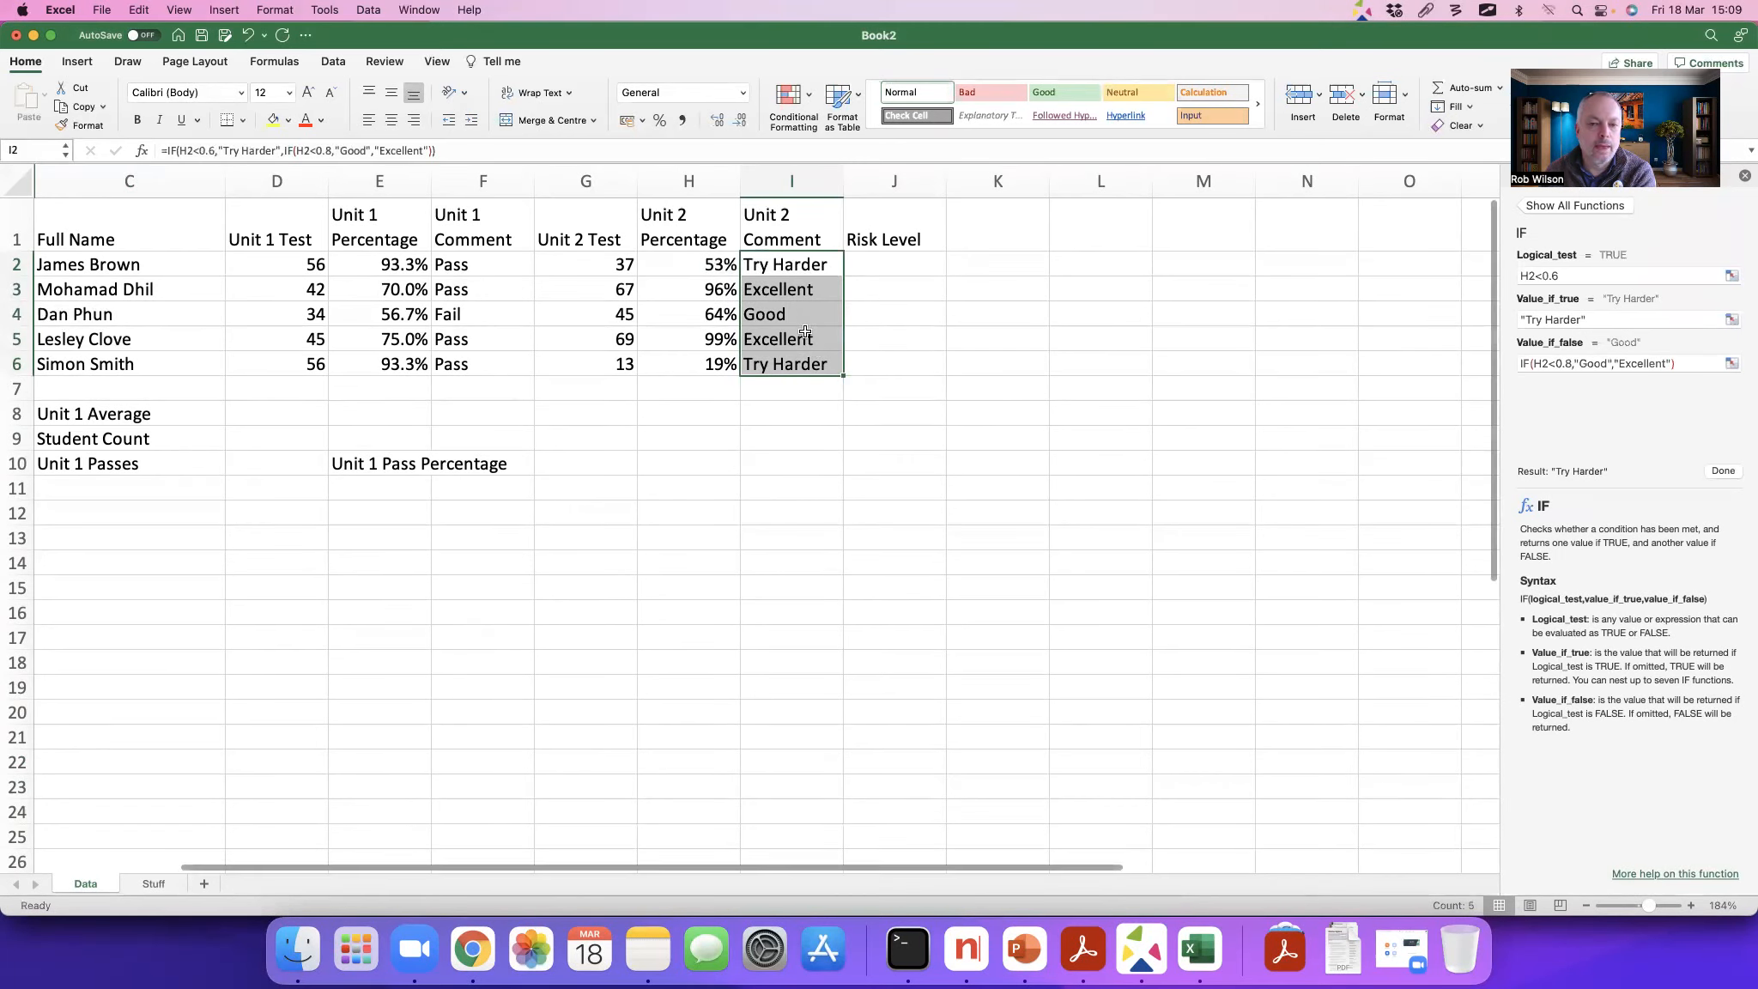
scroll(881, 335, up, 1)
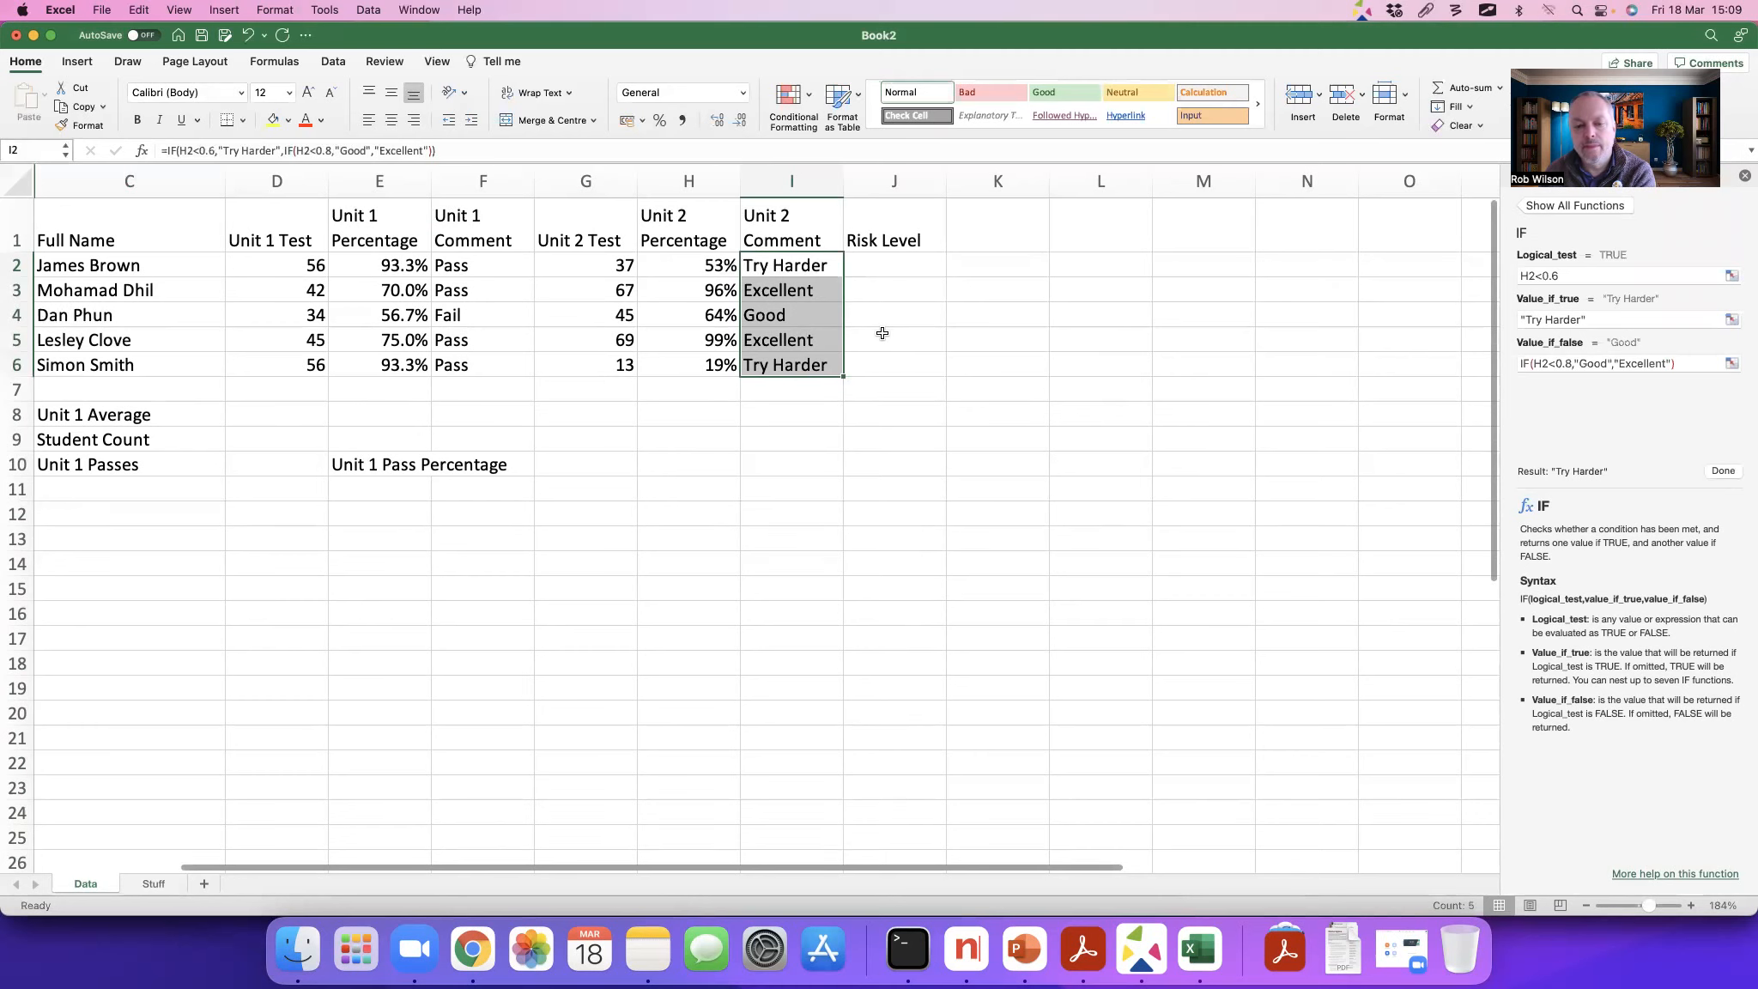
click(953, 346)
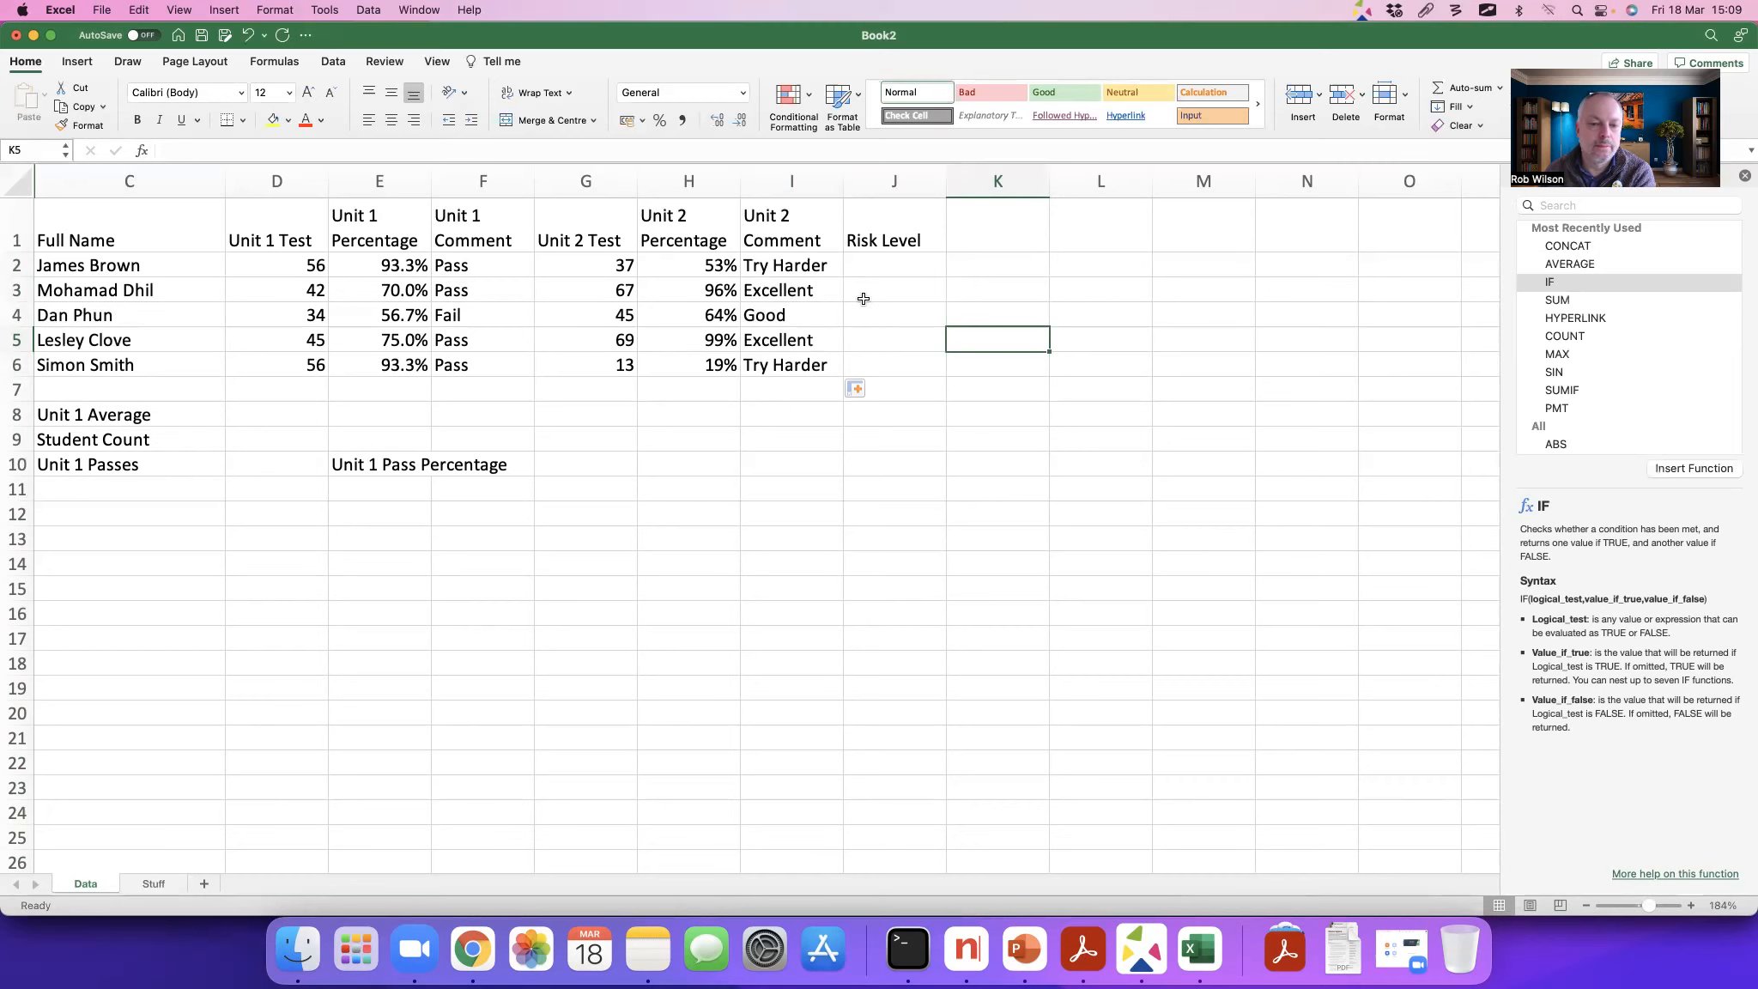
Step: Examine the risk level list in A1:A3 of the Stuff sheet and return to the Data sheet
click(874, 262)
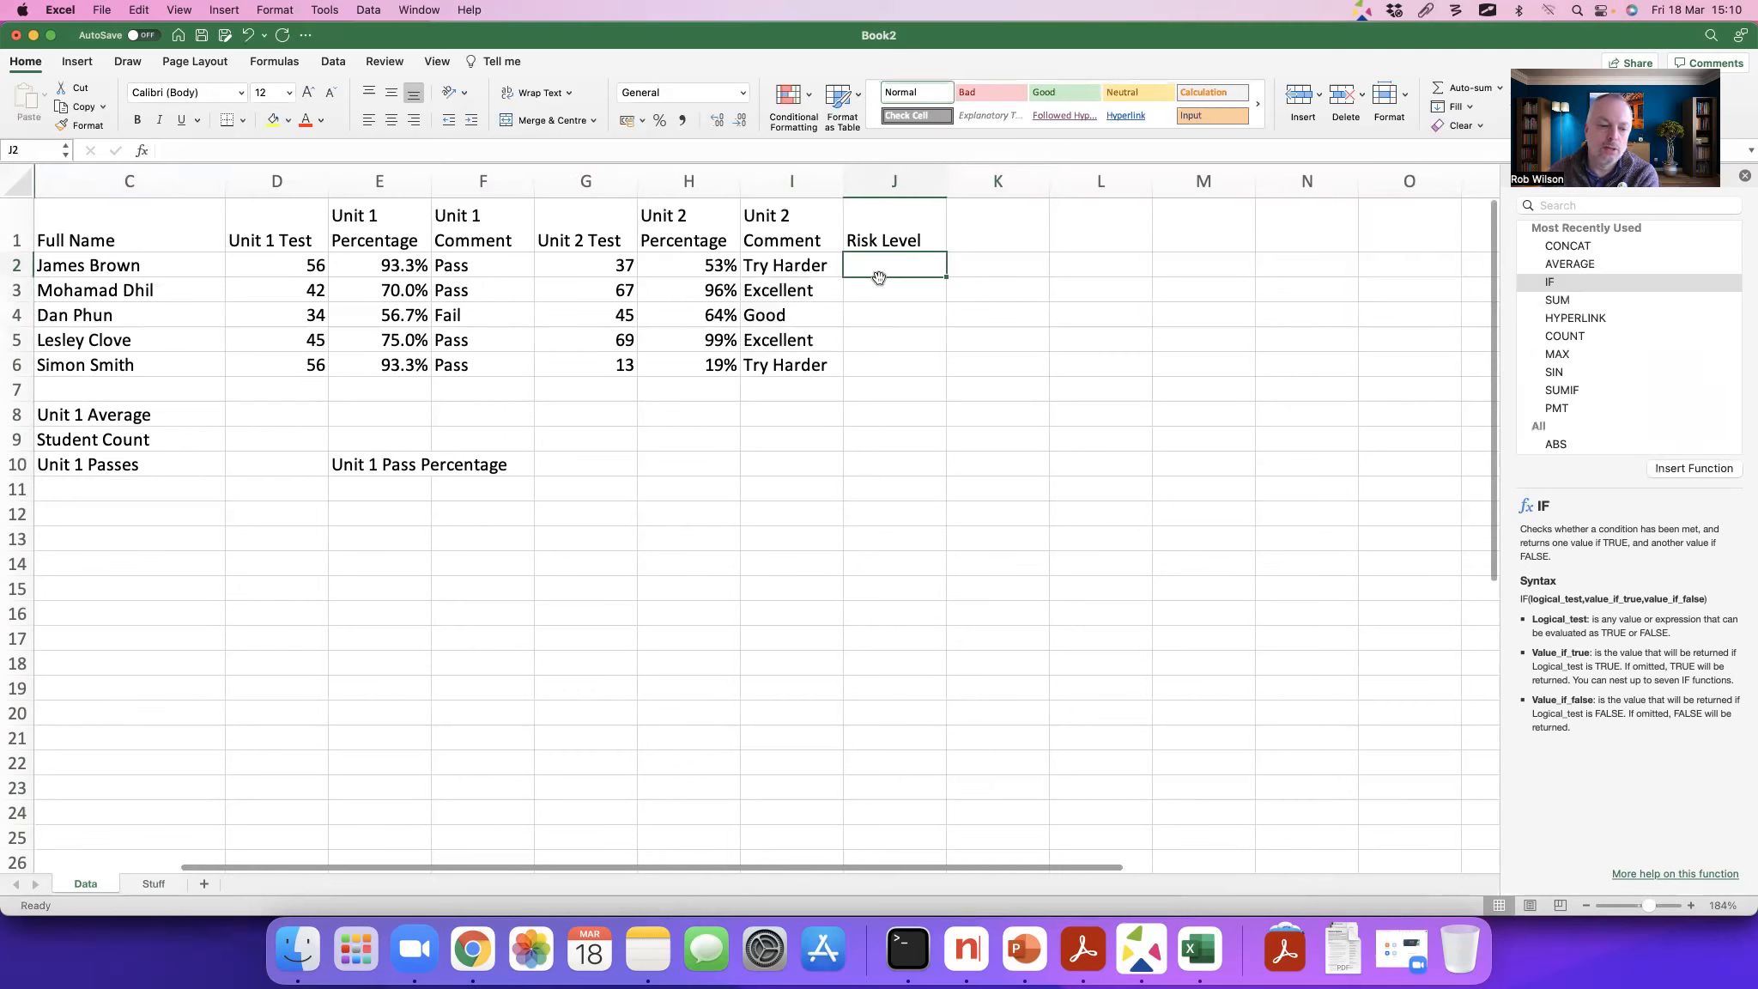
click(153, 883)
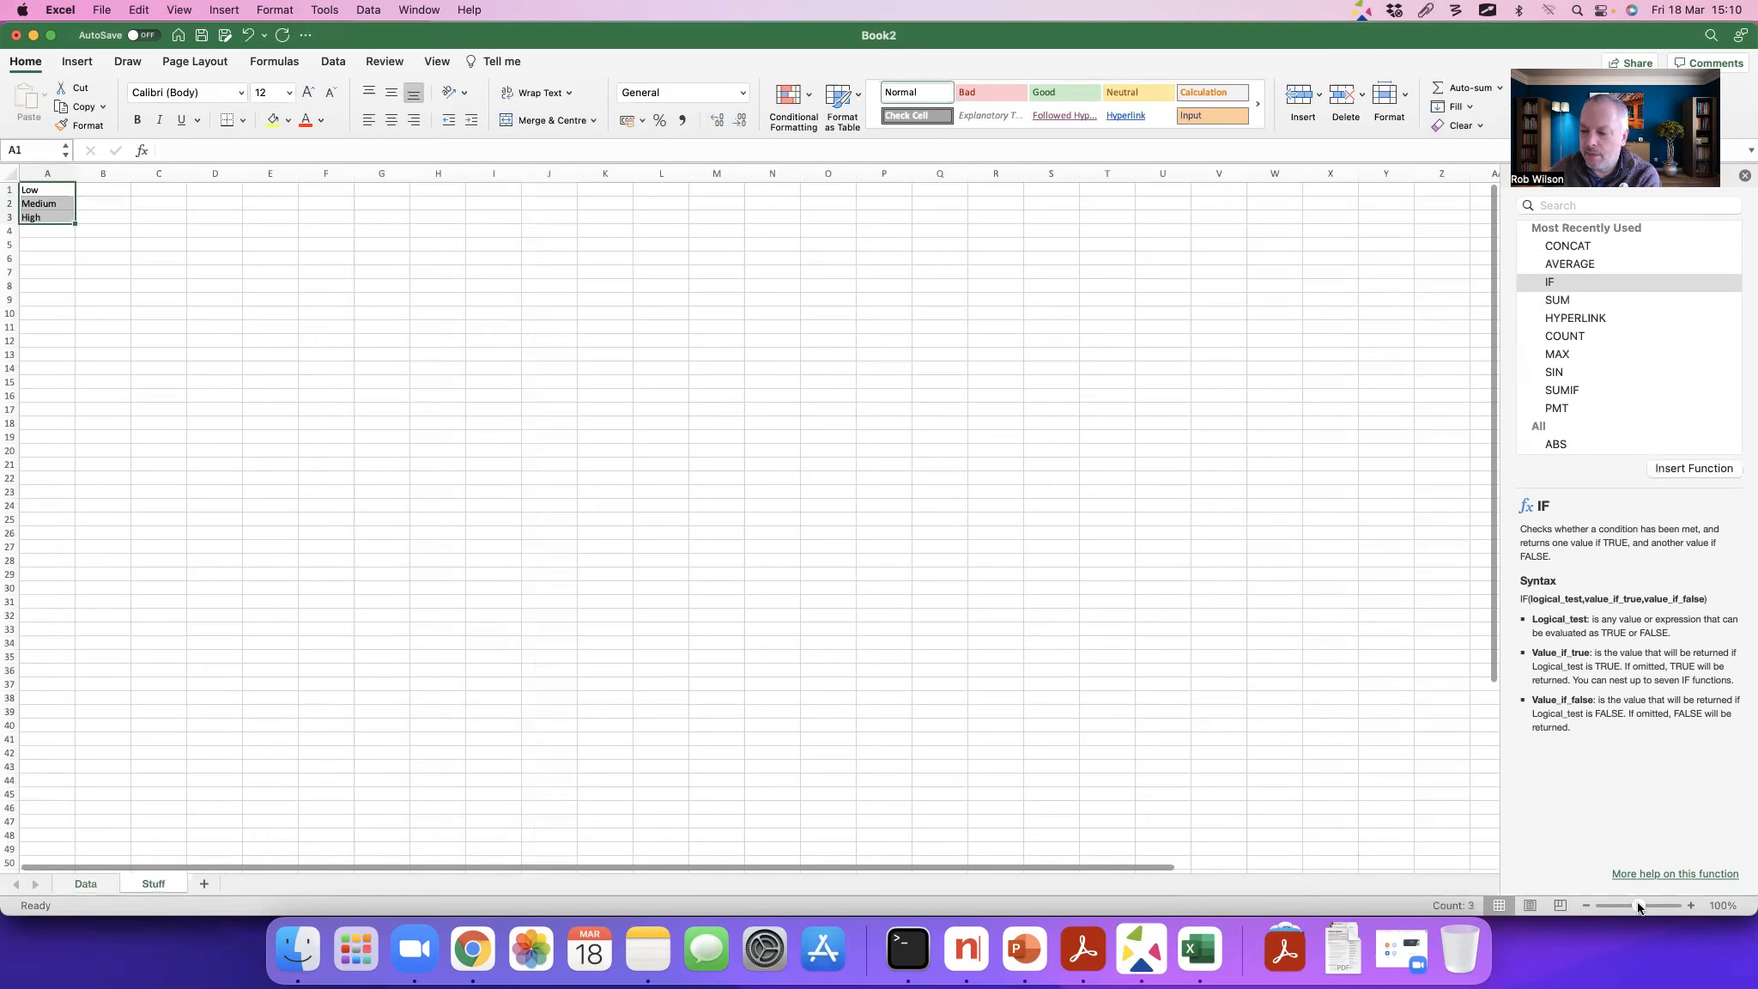
drag(1638, 906, 1653, 905)
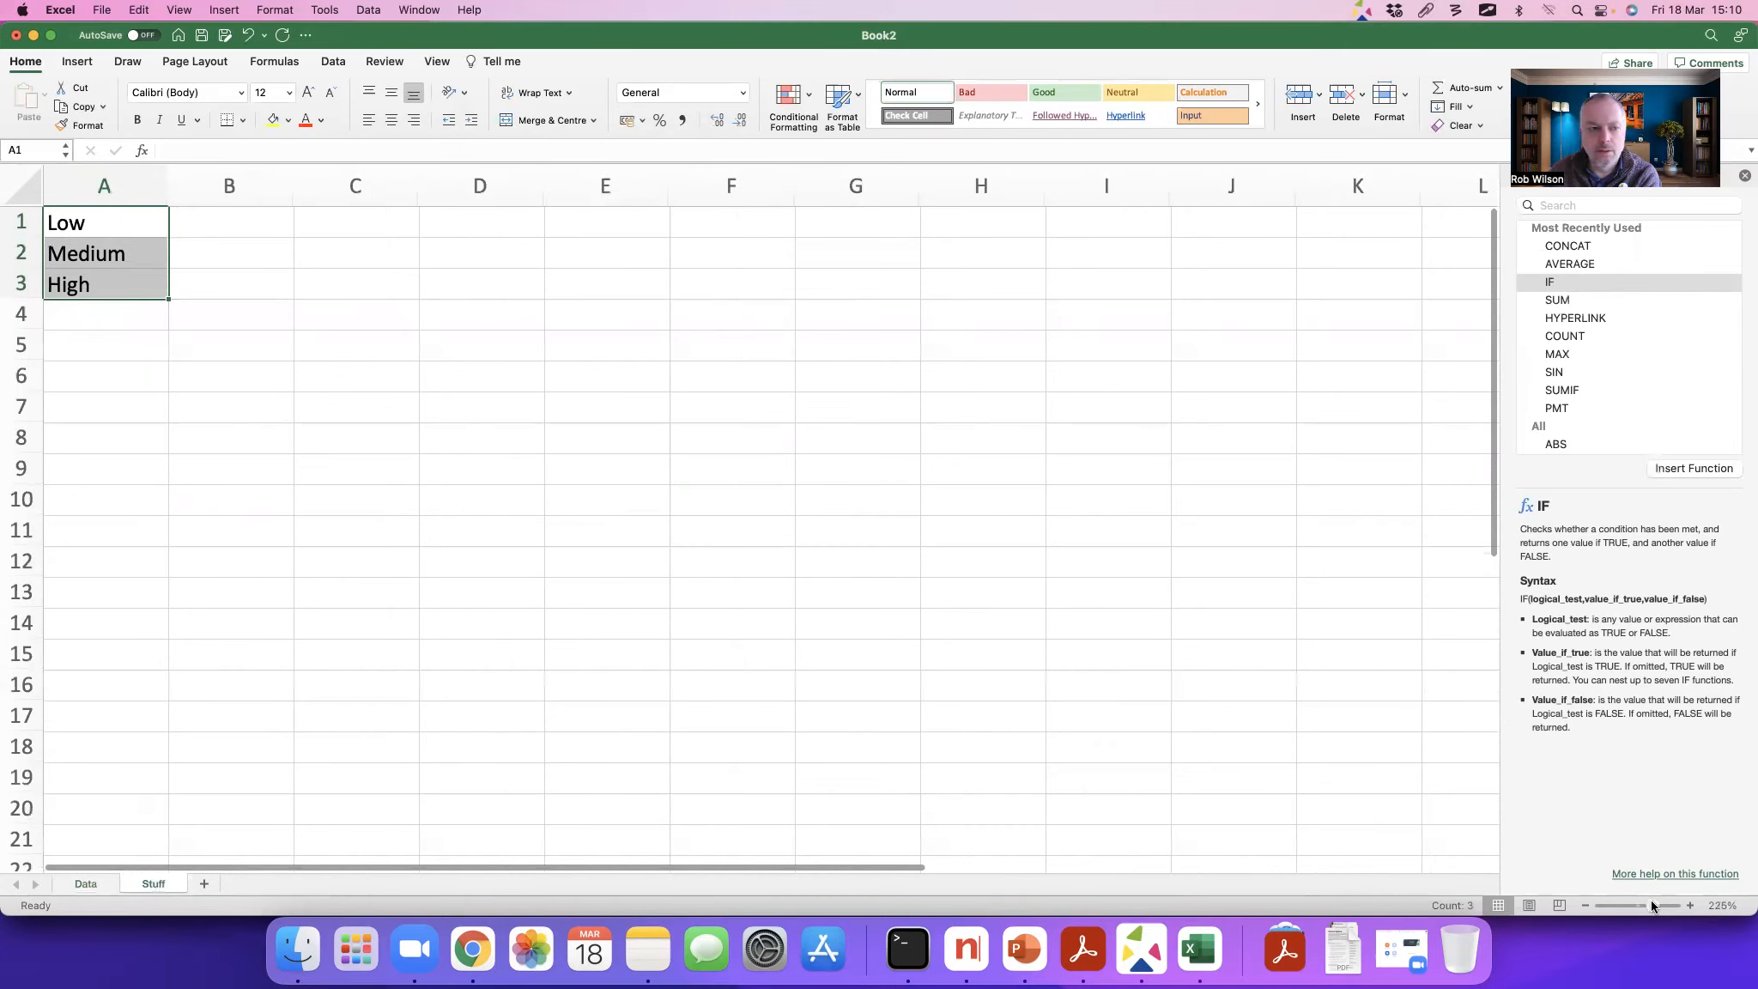
click(257, 369)
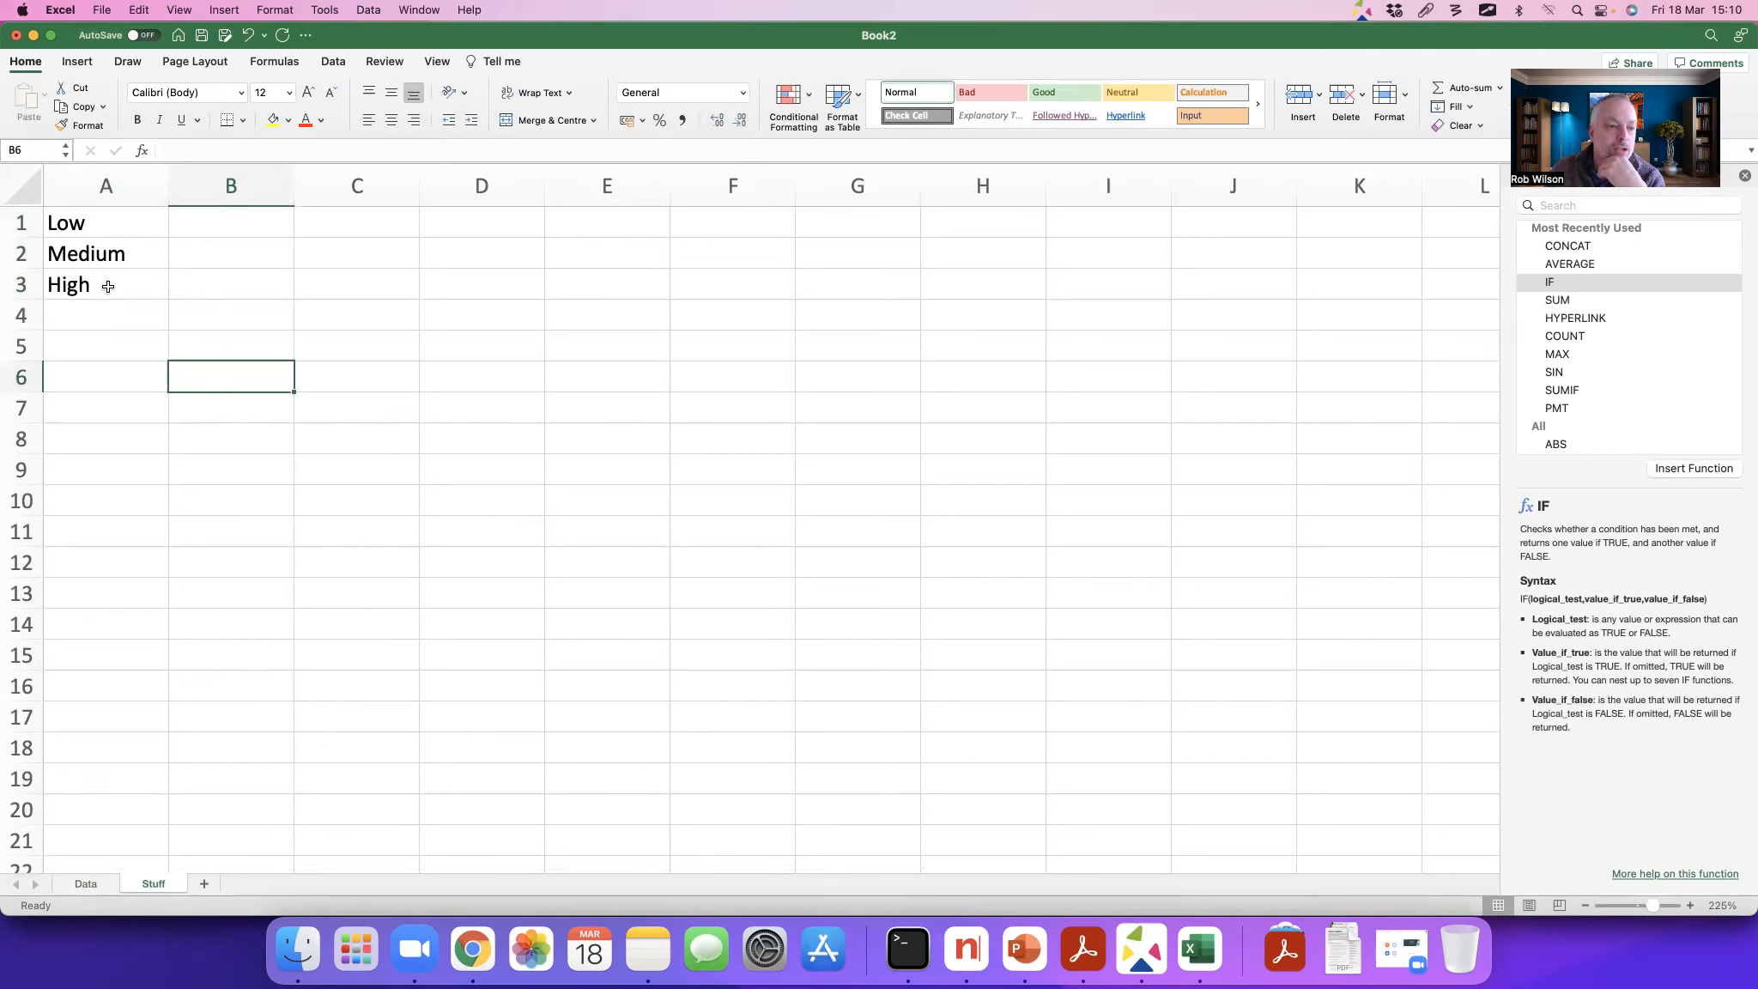
click(86, 883)
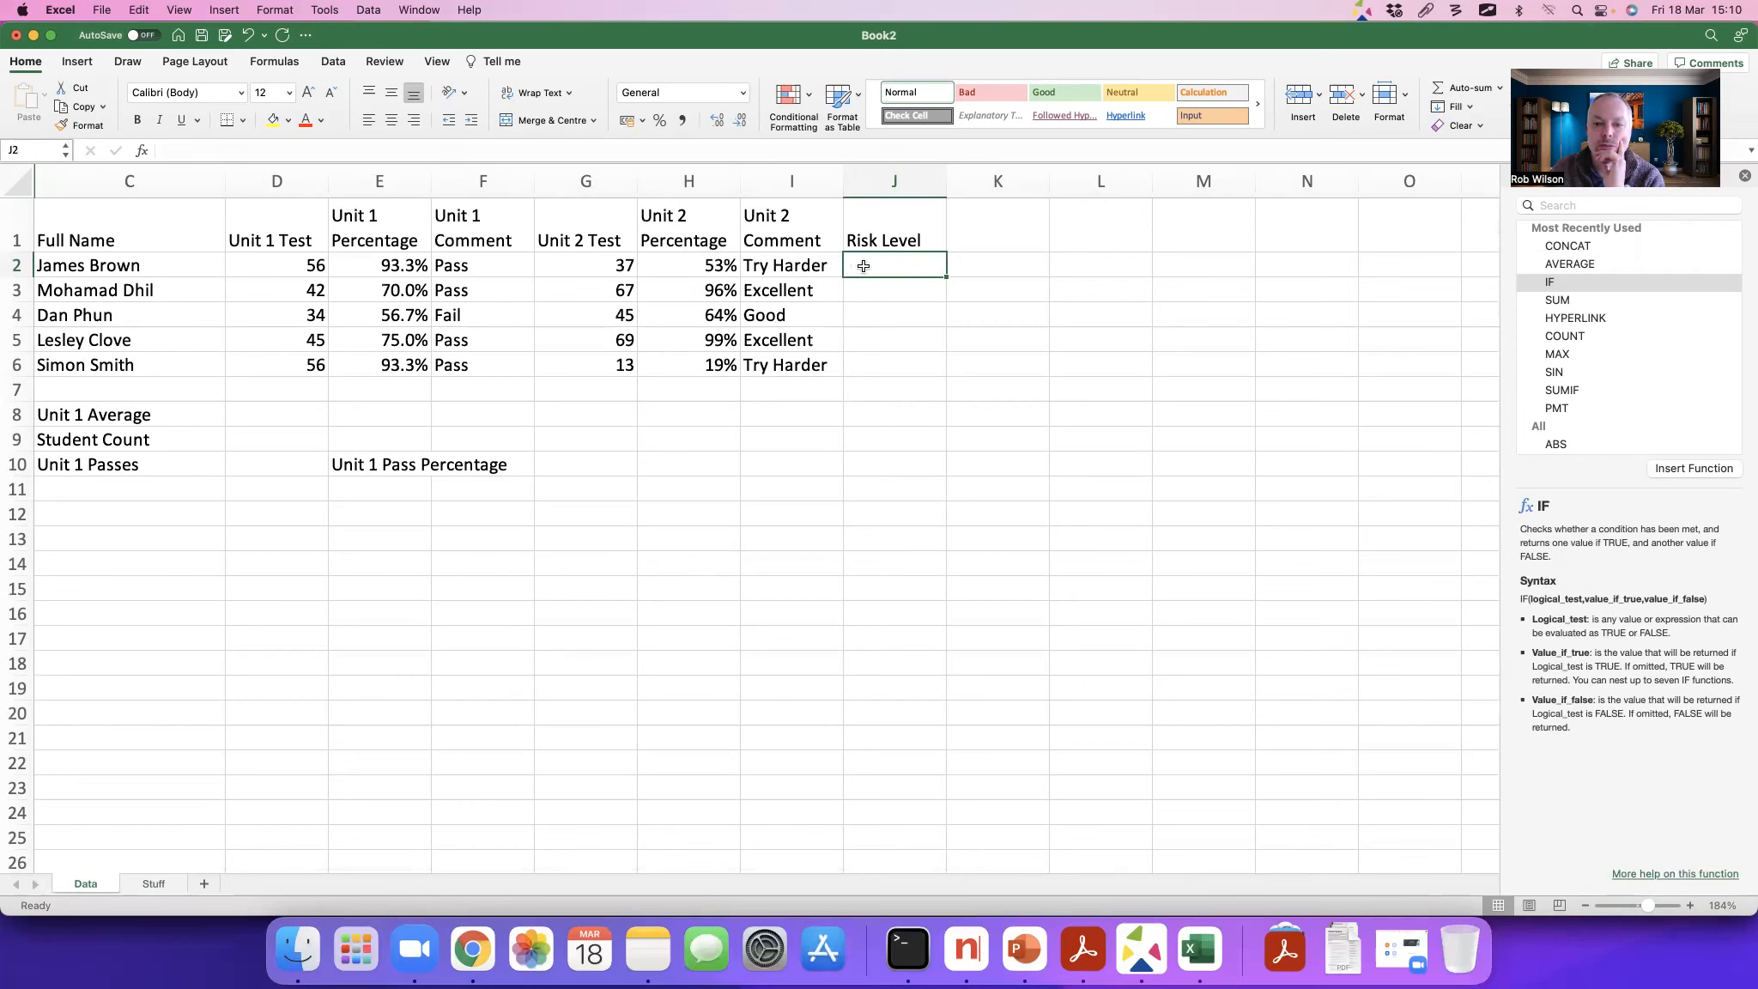
Step: Start data validation for the Risk Level cells J2:J6 and set it to allow a List
key(Down)
key(Down)
key(Down)
drag(876, 265, 875, 356)
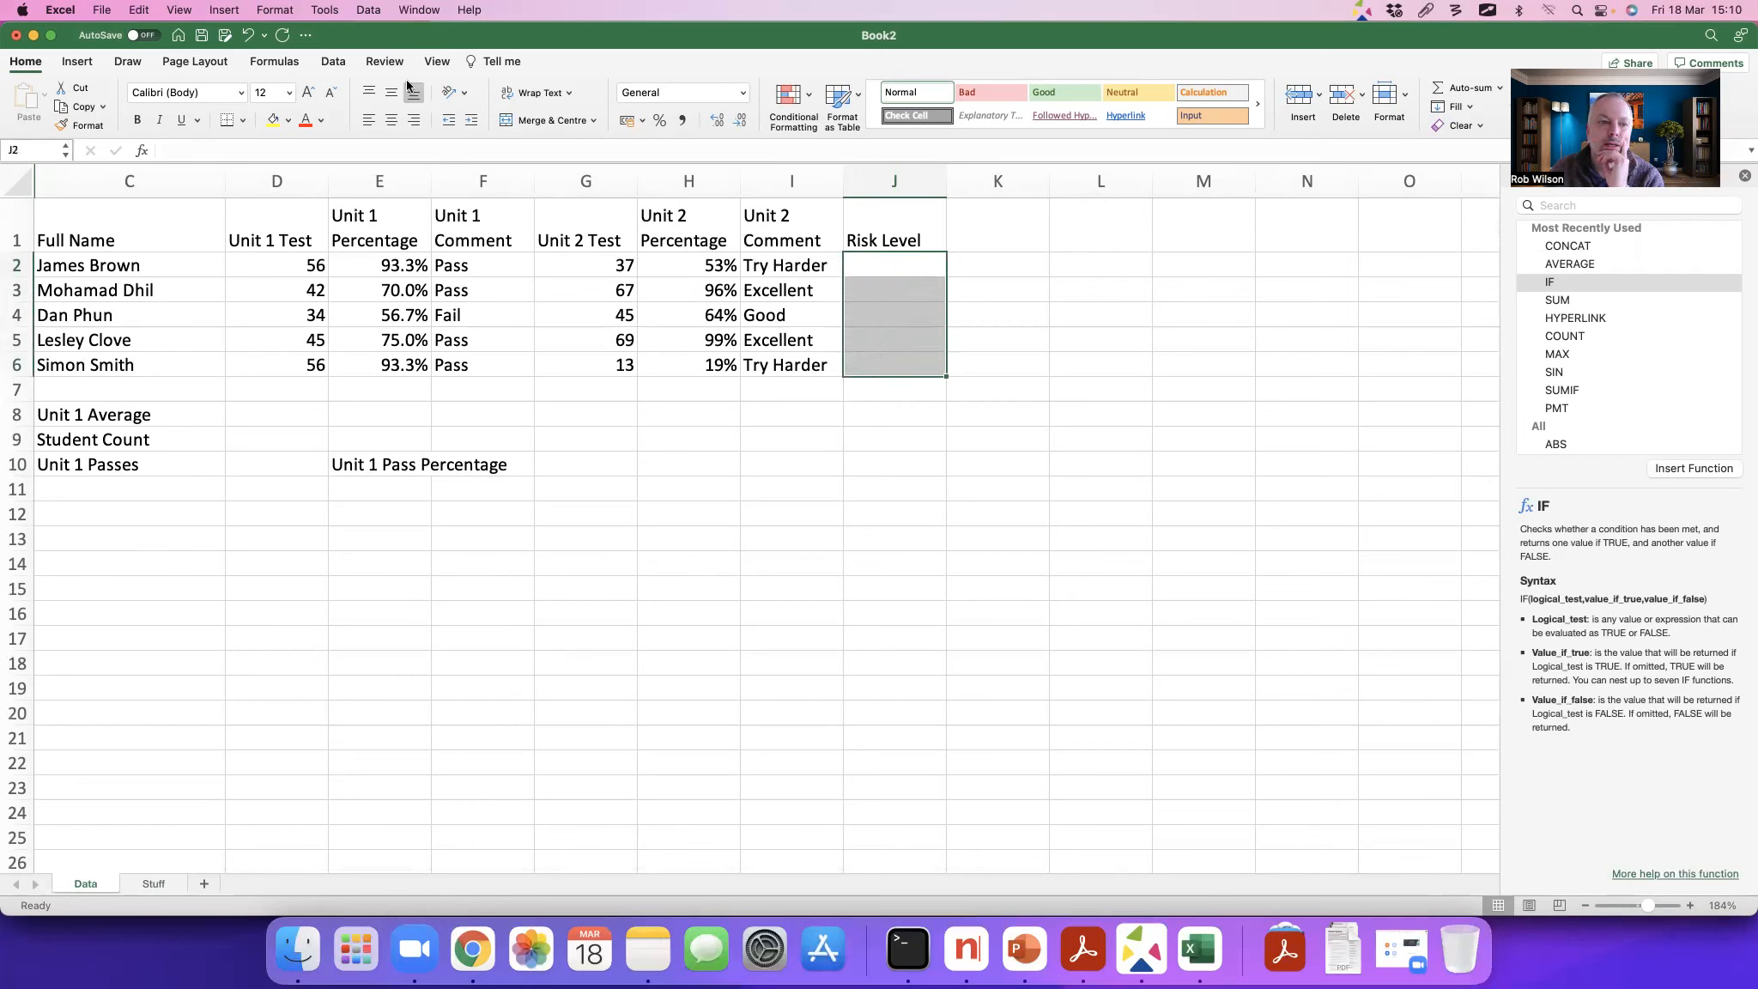
click(335, 68)
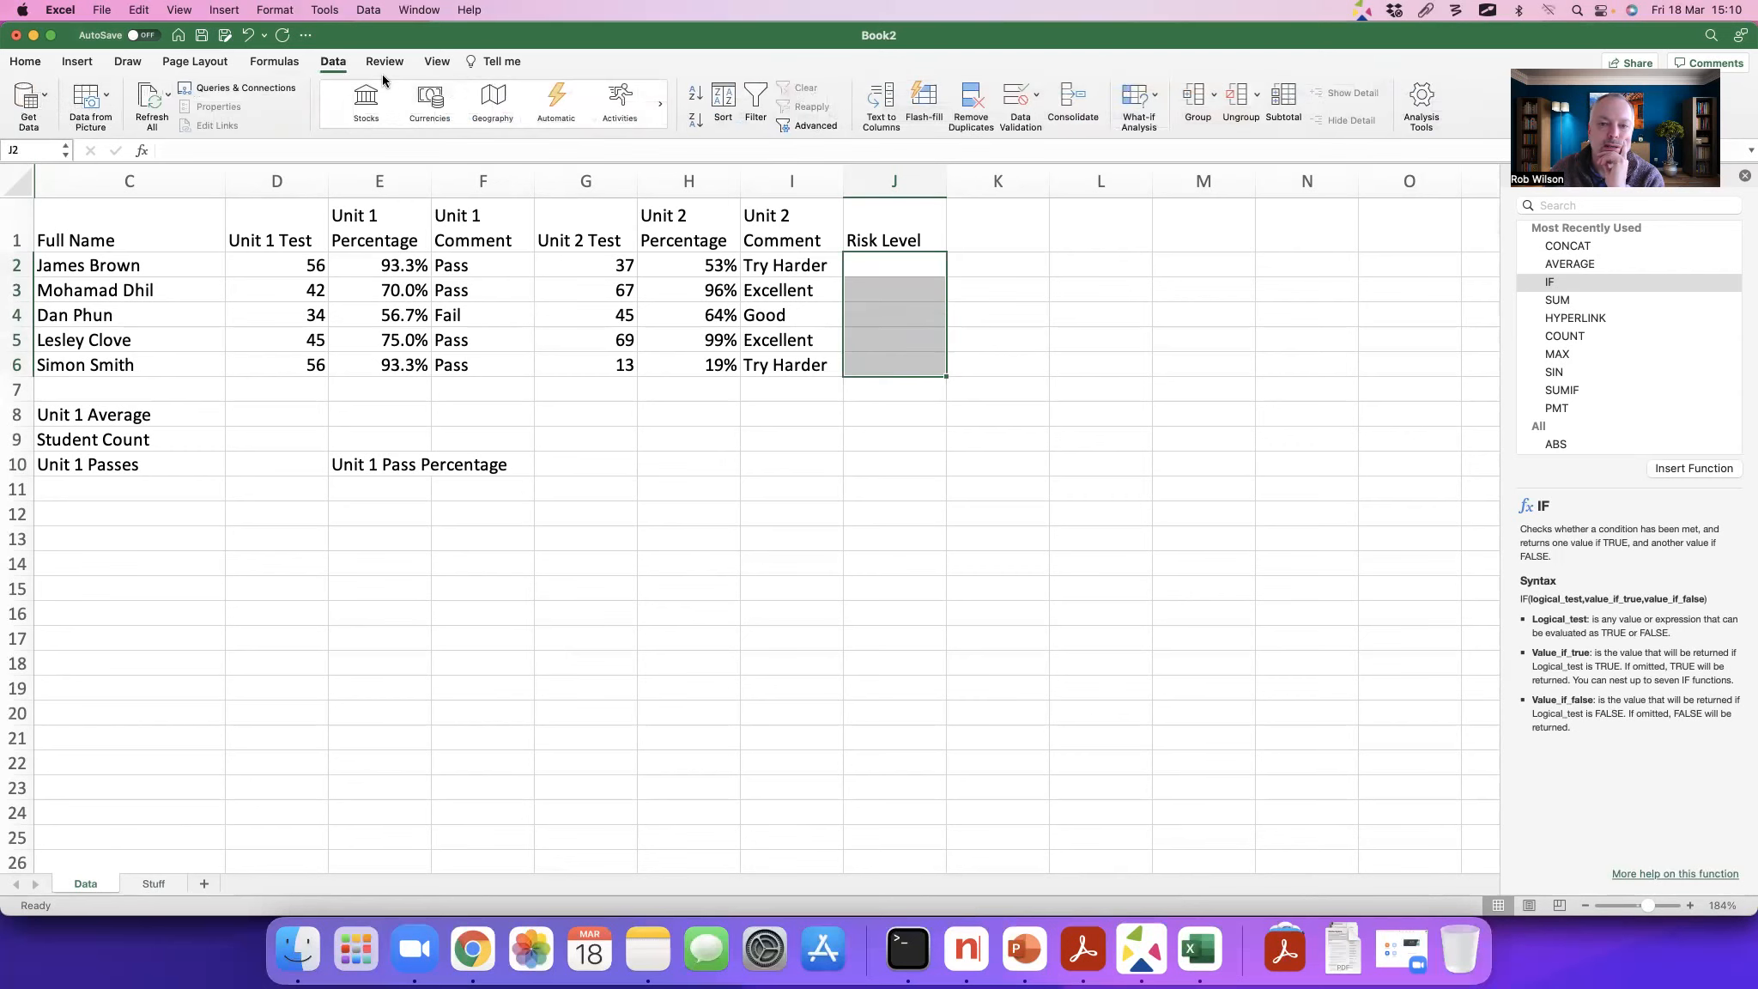
key(alt+Tab)
click(1020, 121)
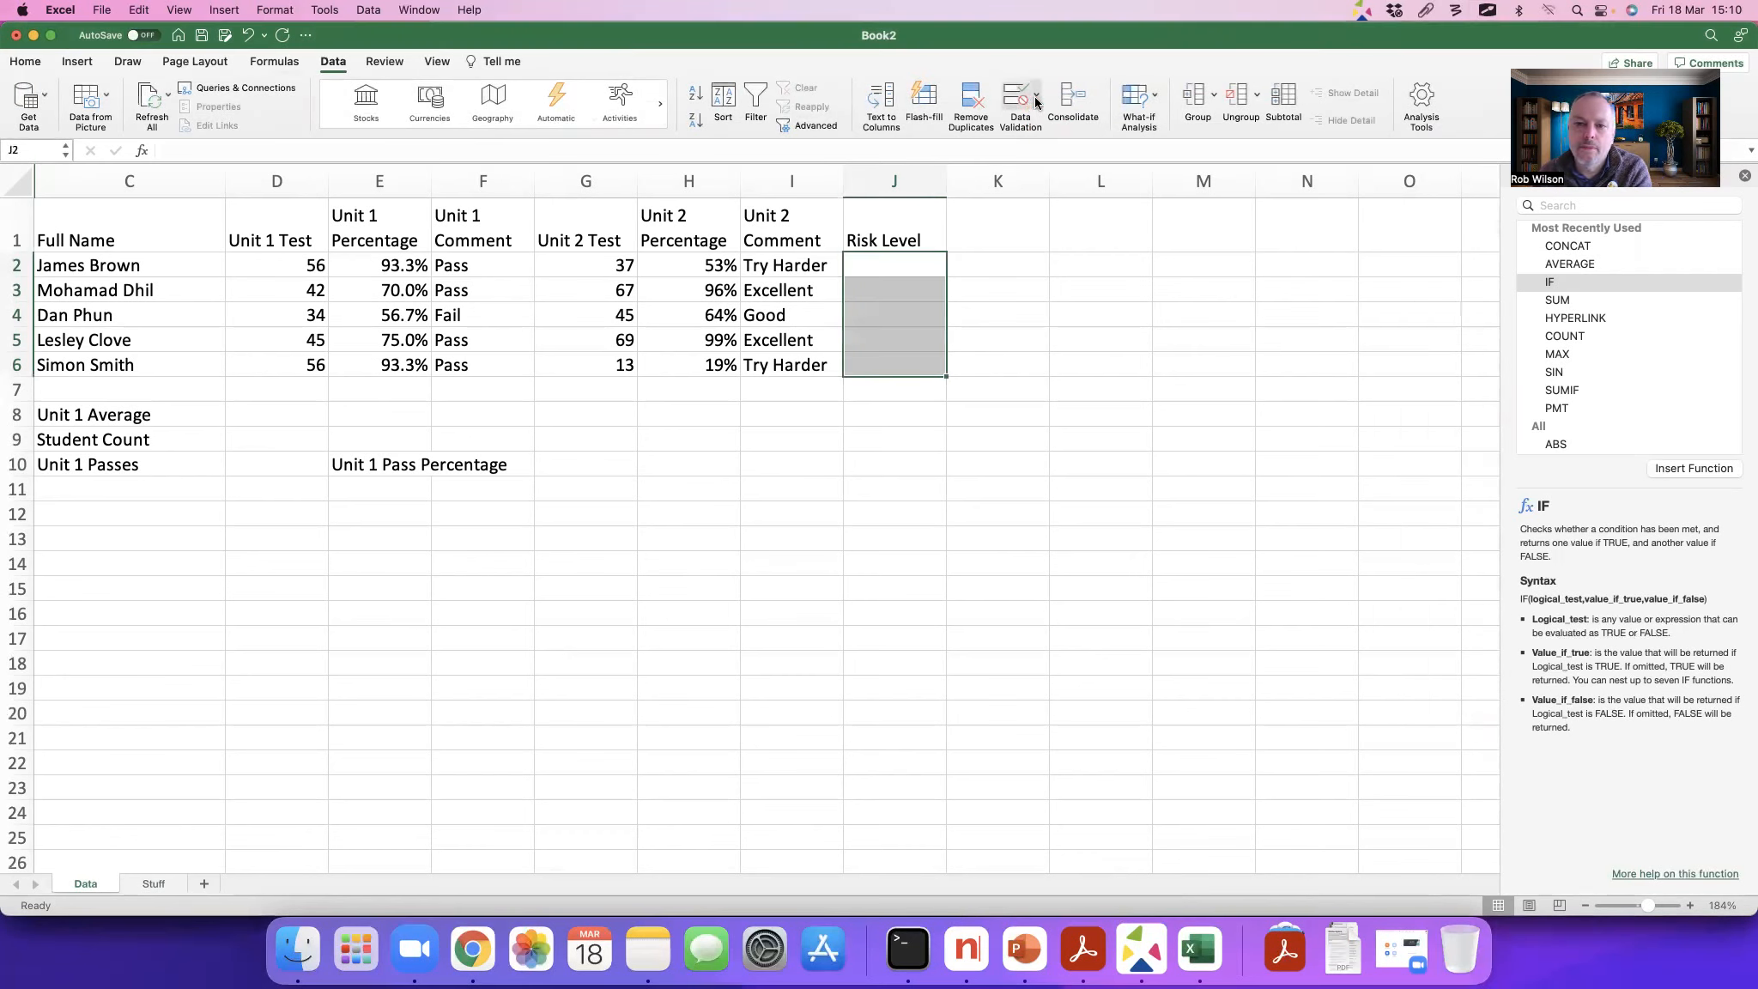
click(1026, 103)
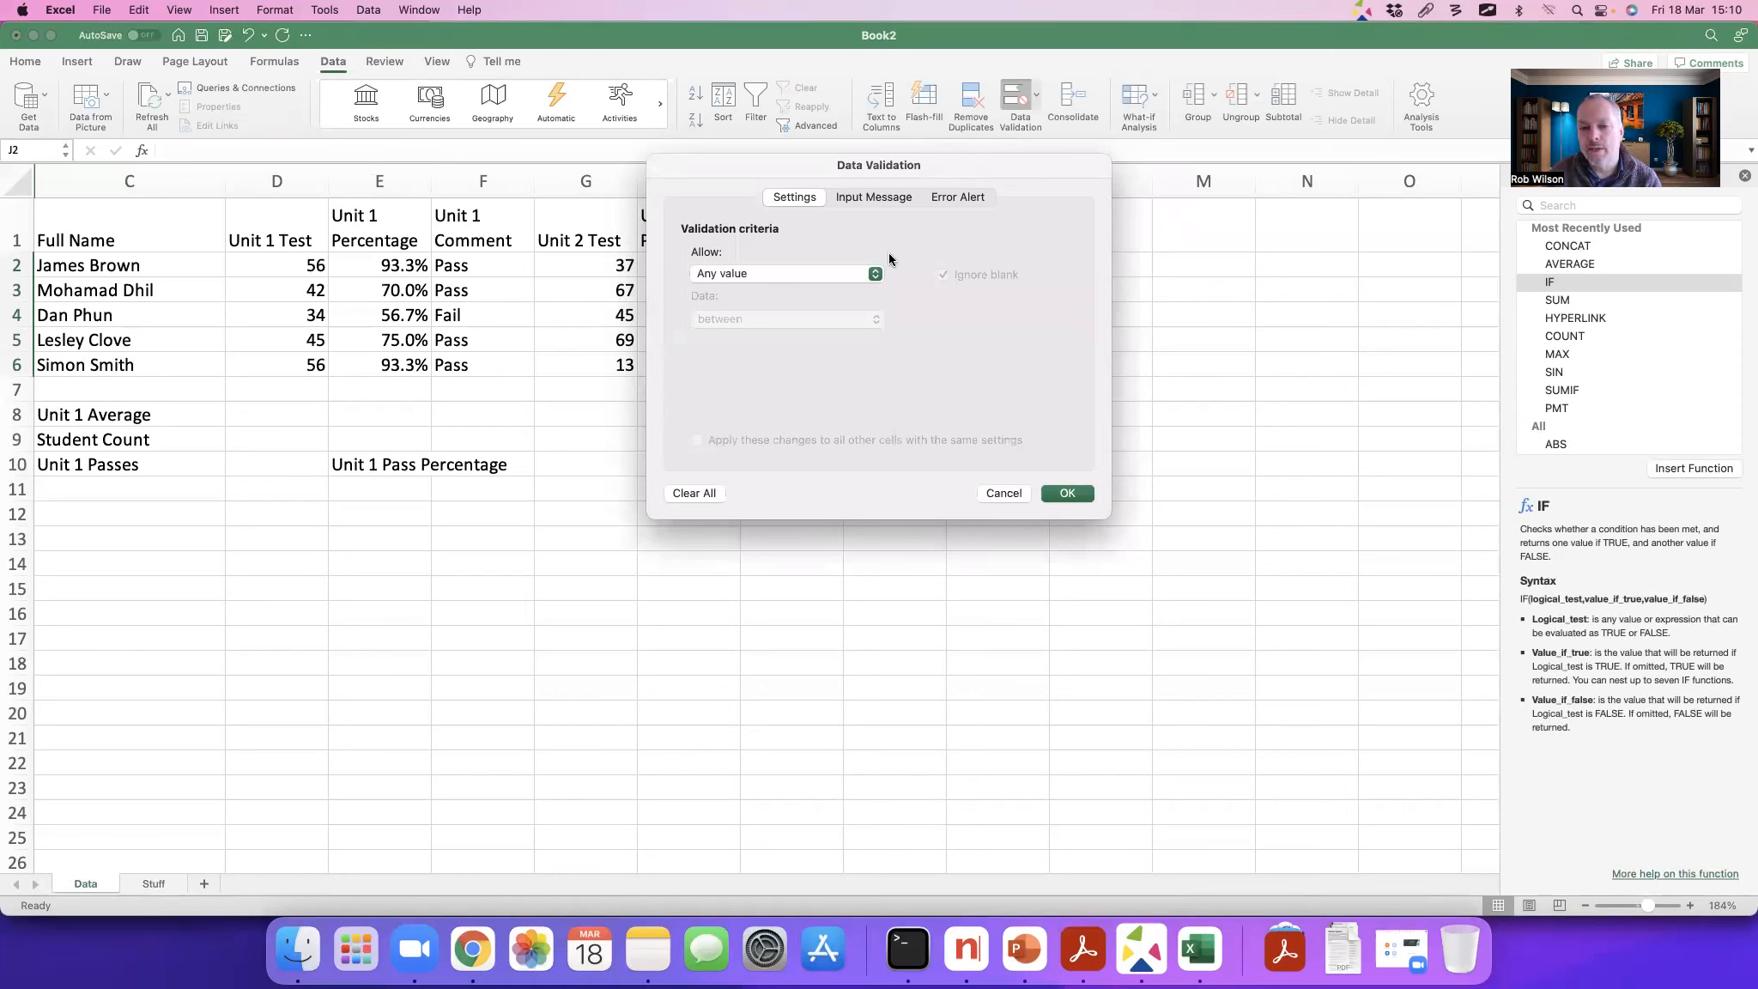
click(846, 272)
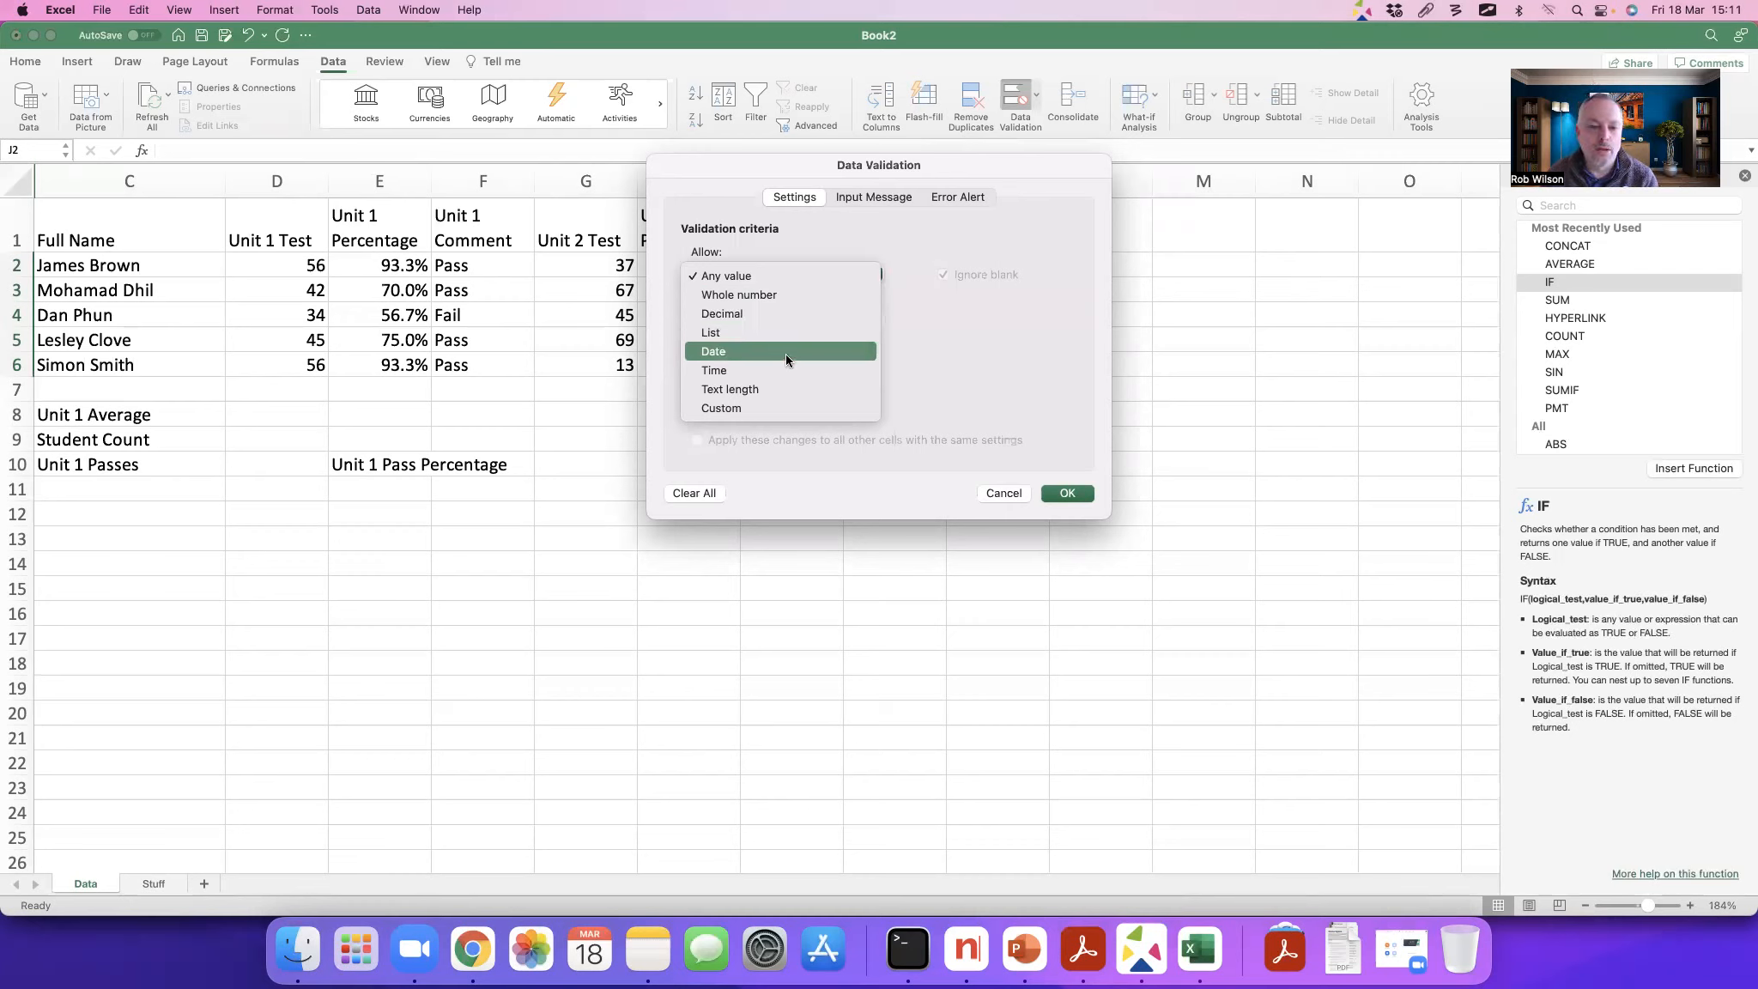
click(718, 332)
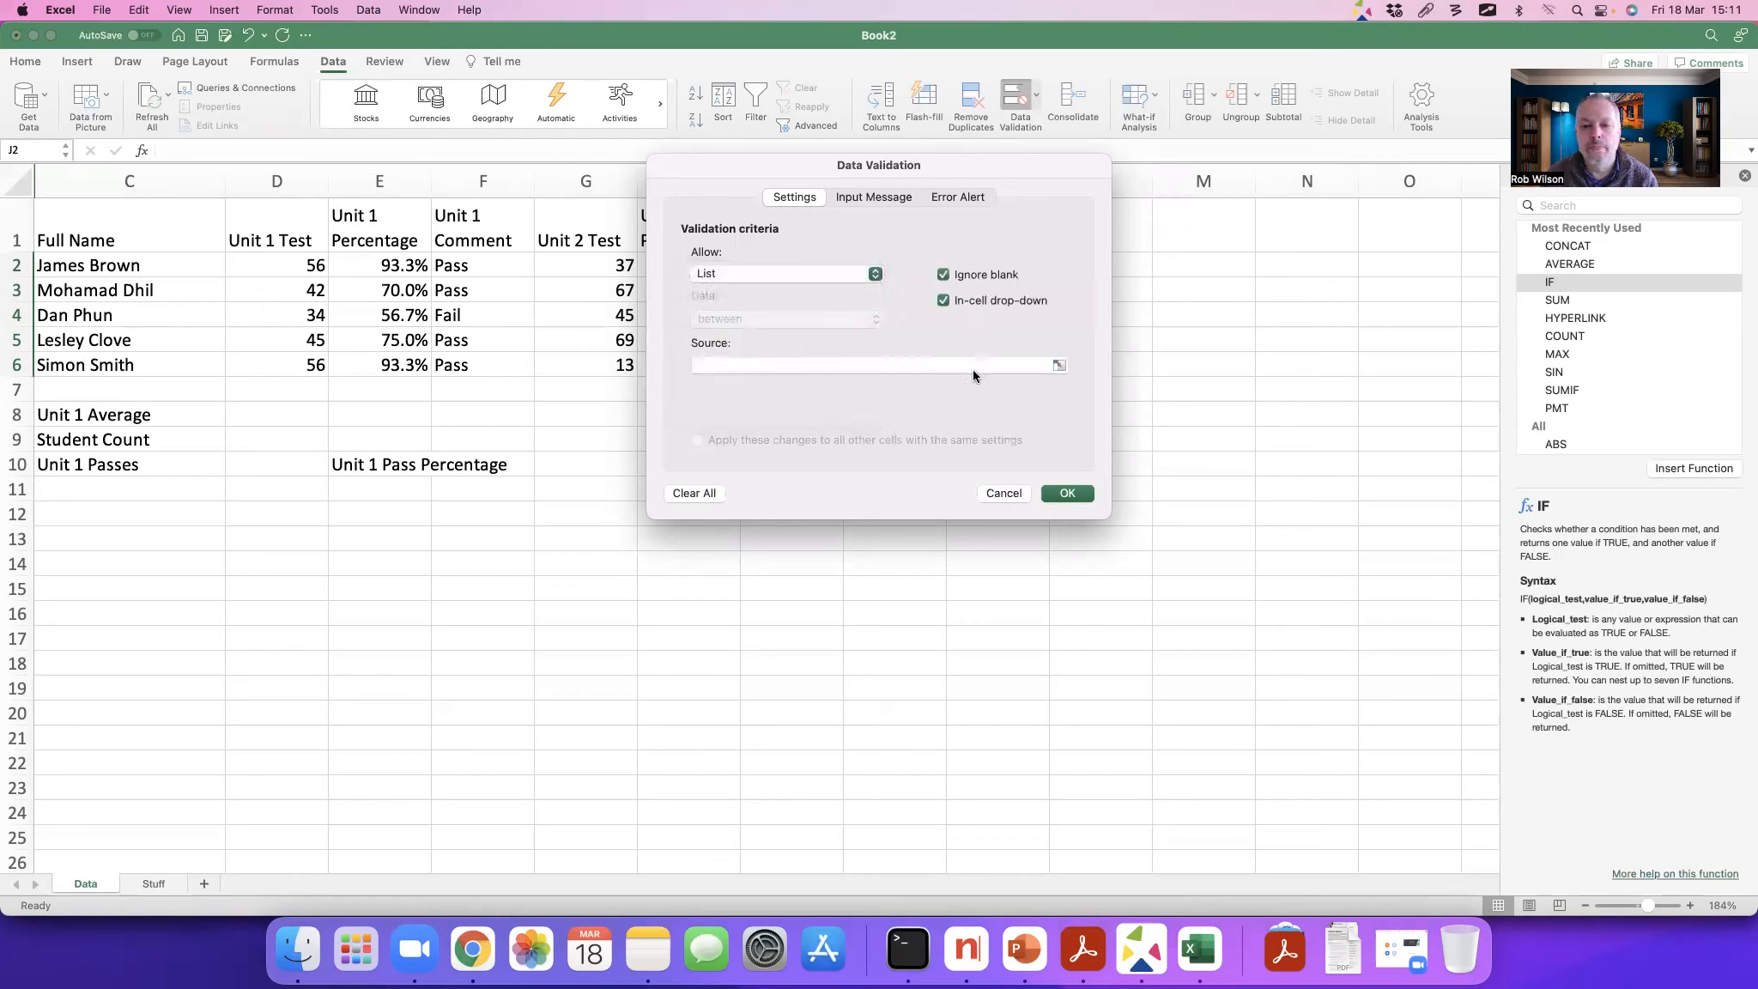
Step: Set the validation list's source to =Stuff!$A$1:$A$3
click(1059, 366)
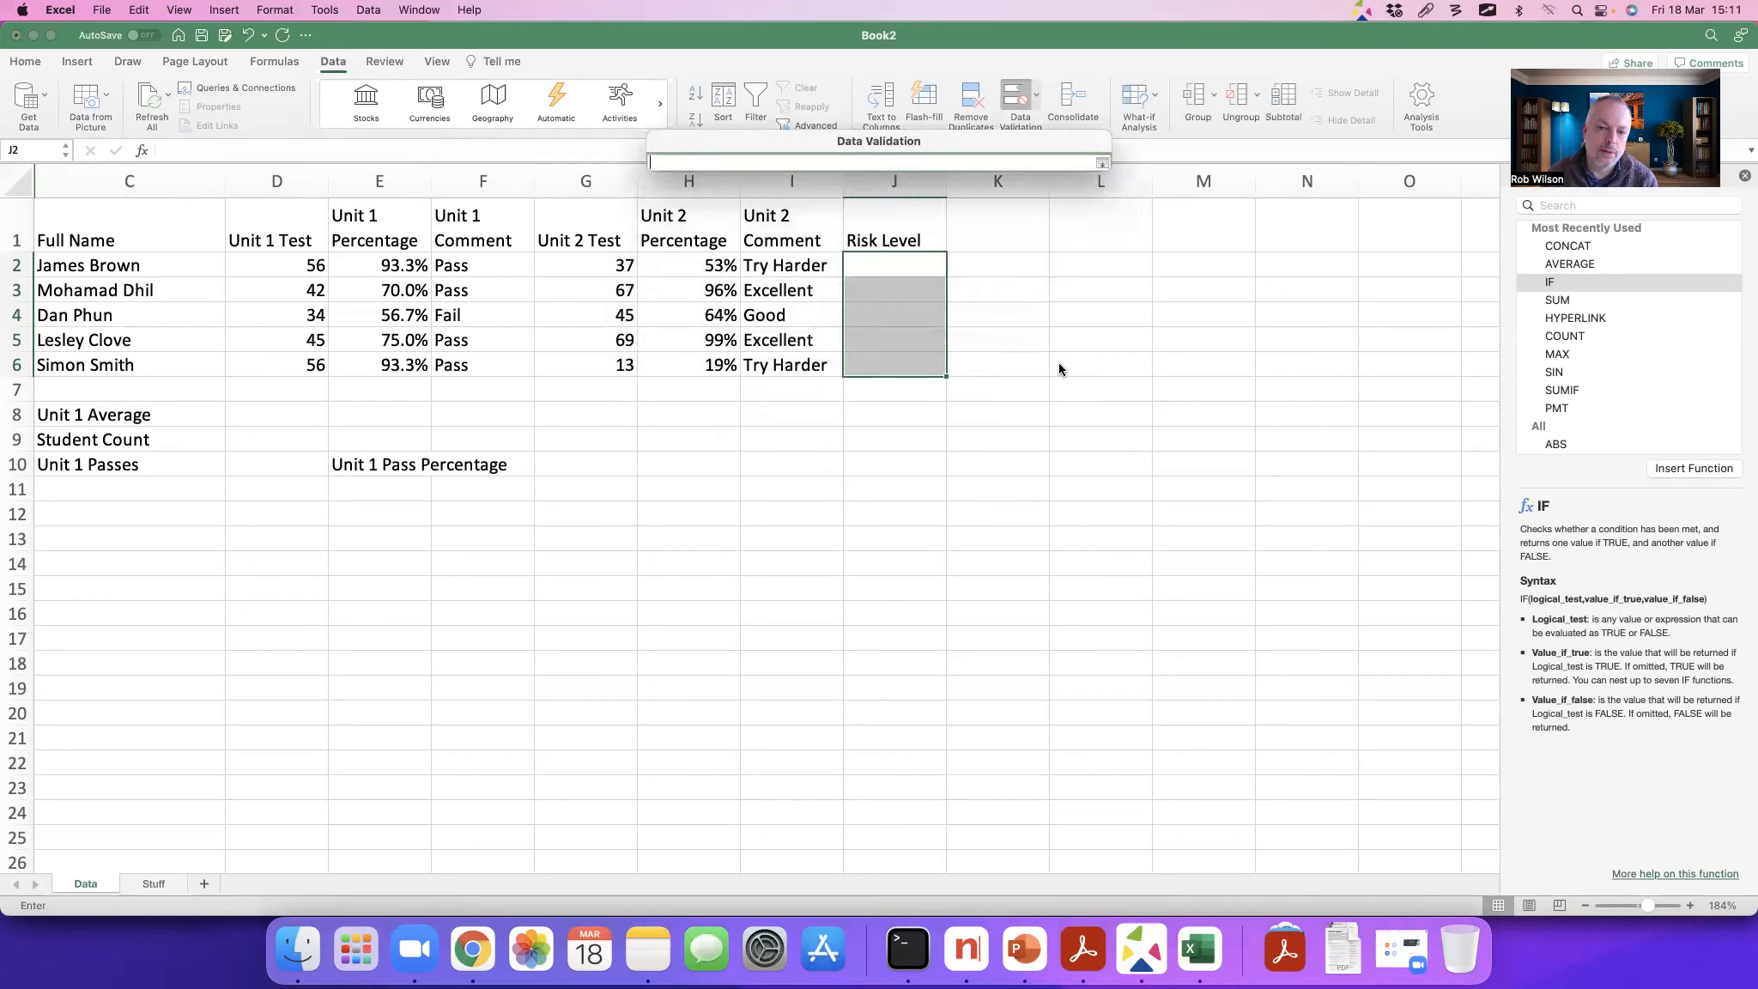
click(153, 884)
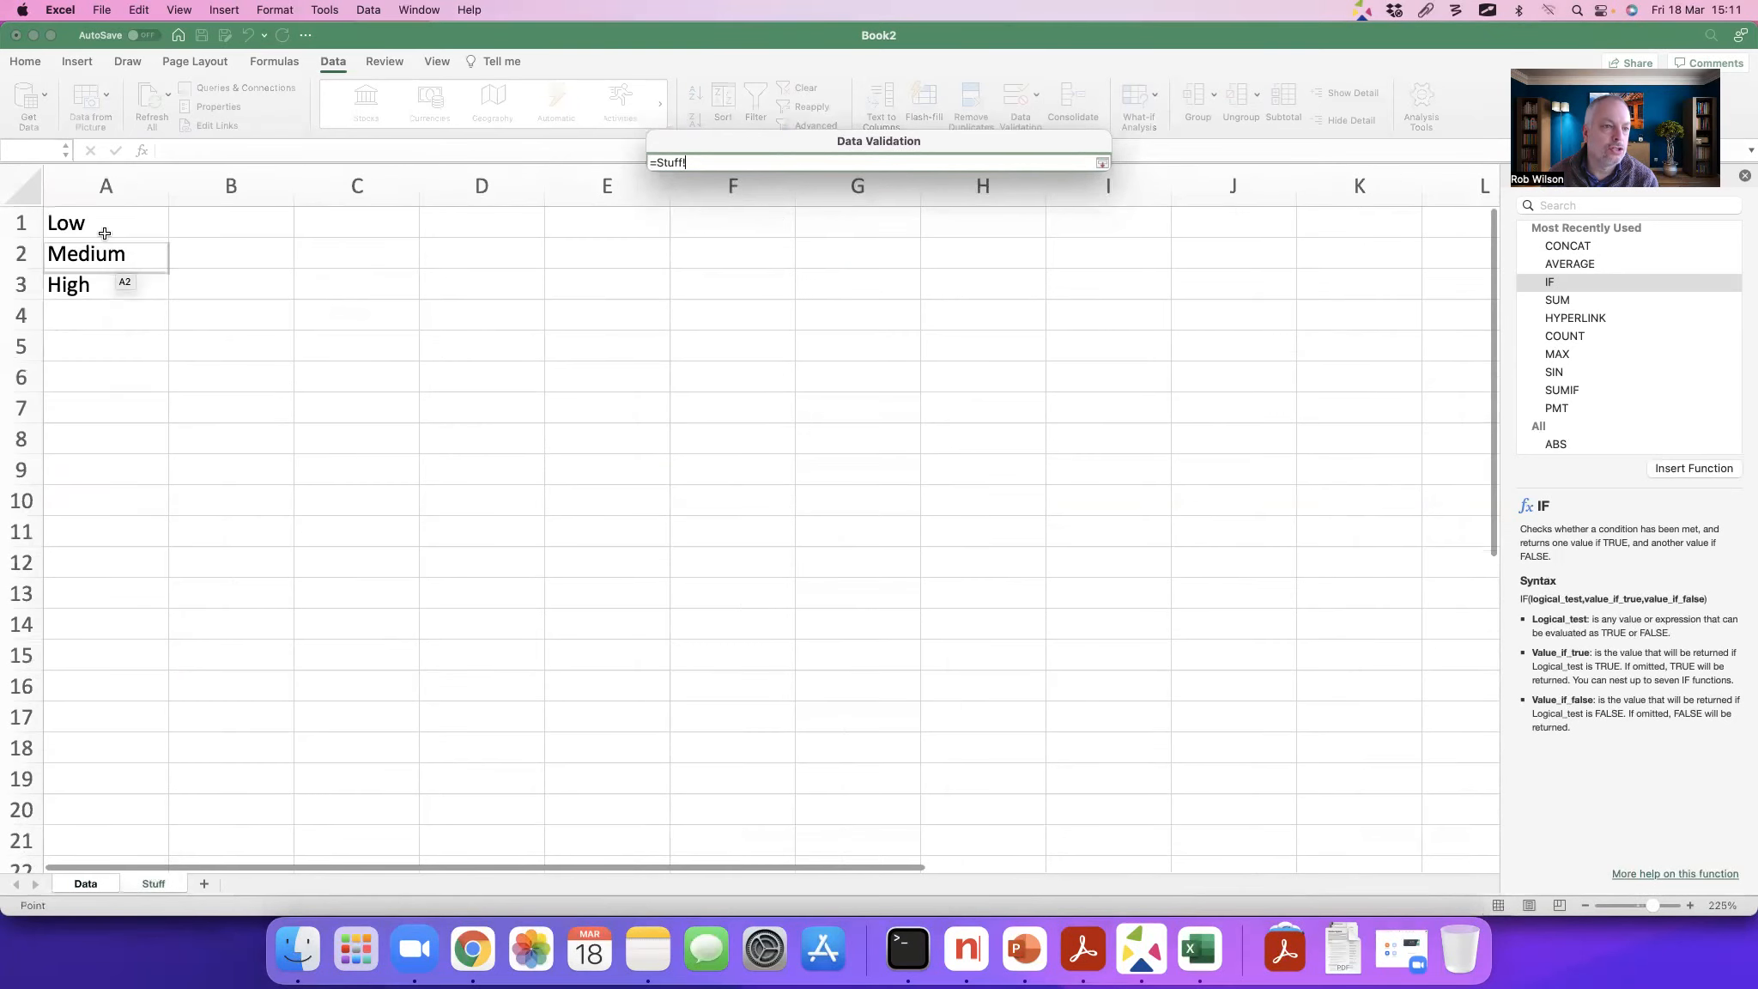
drag(98, 216, 98, 282)
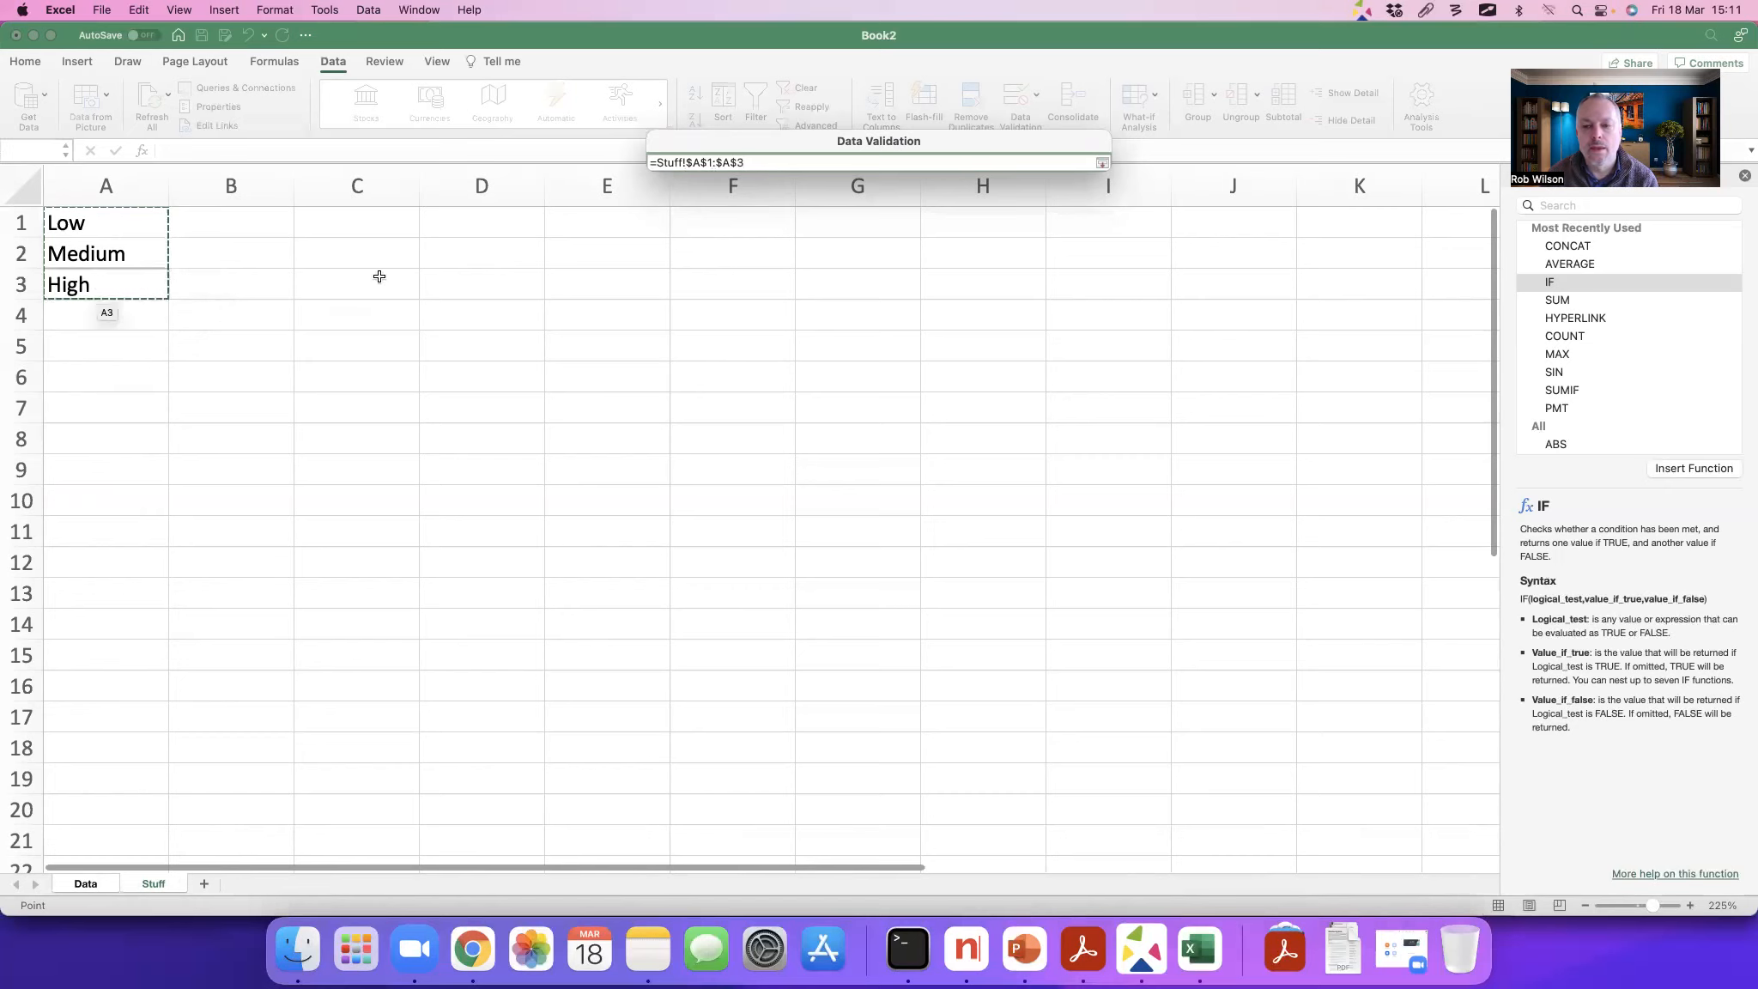
click(1102, 162)
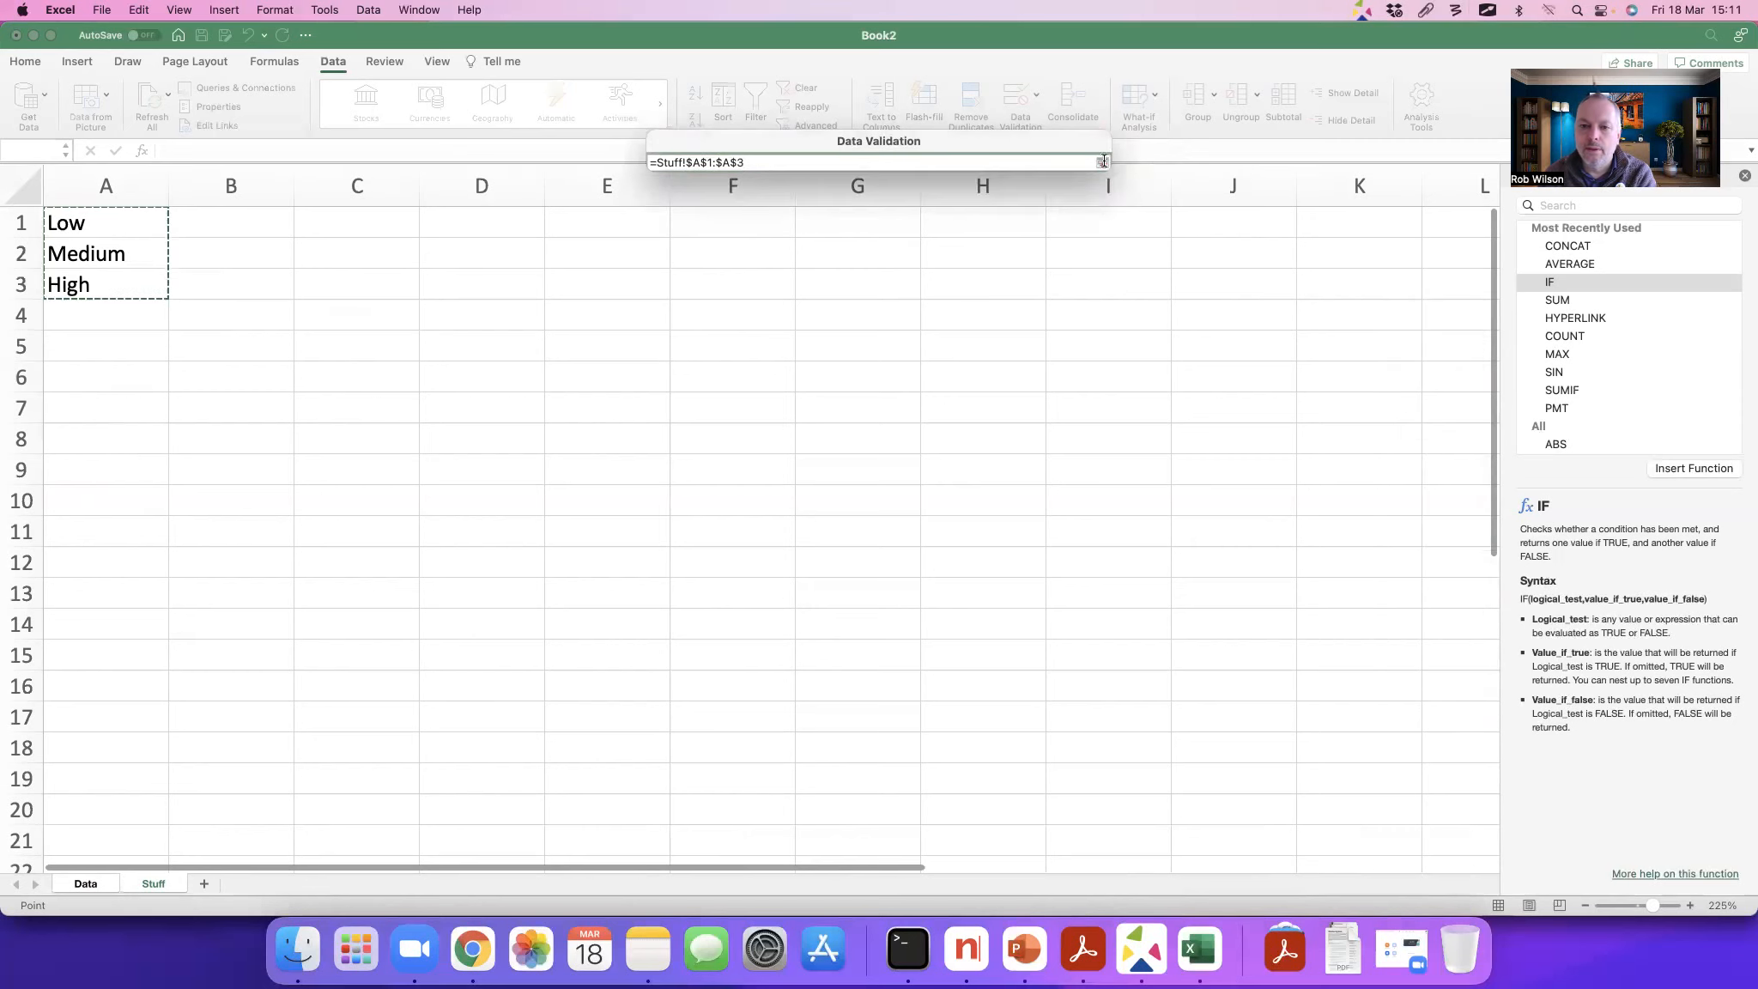
click(1102, 162)
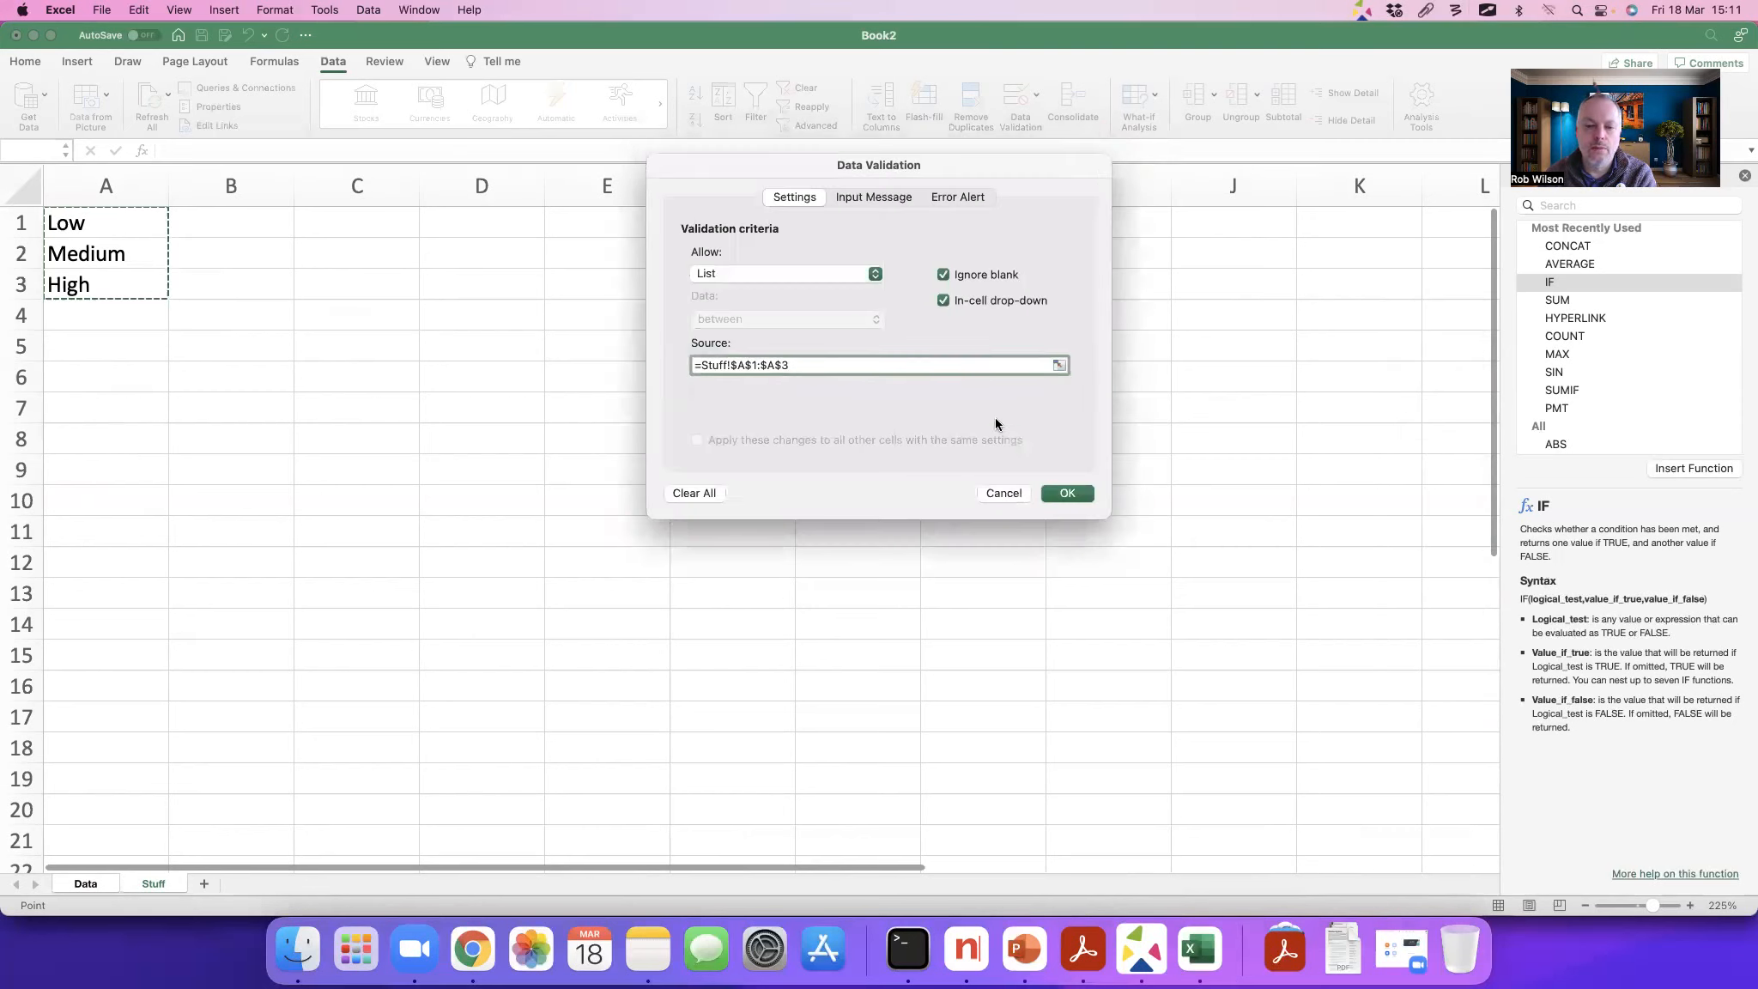
Step: Apply the list validation and choose Medium as the risk level in J2 and J3
click(1074, 492)
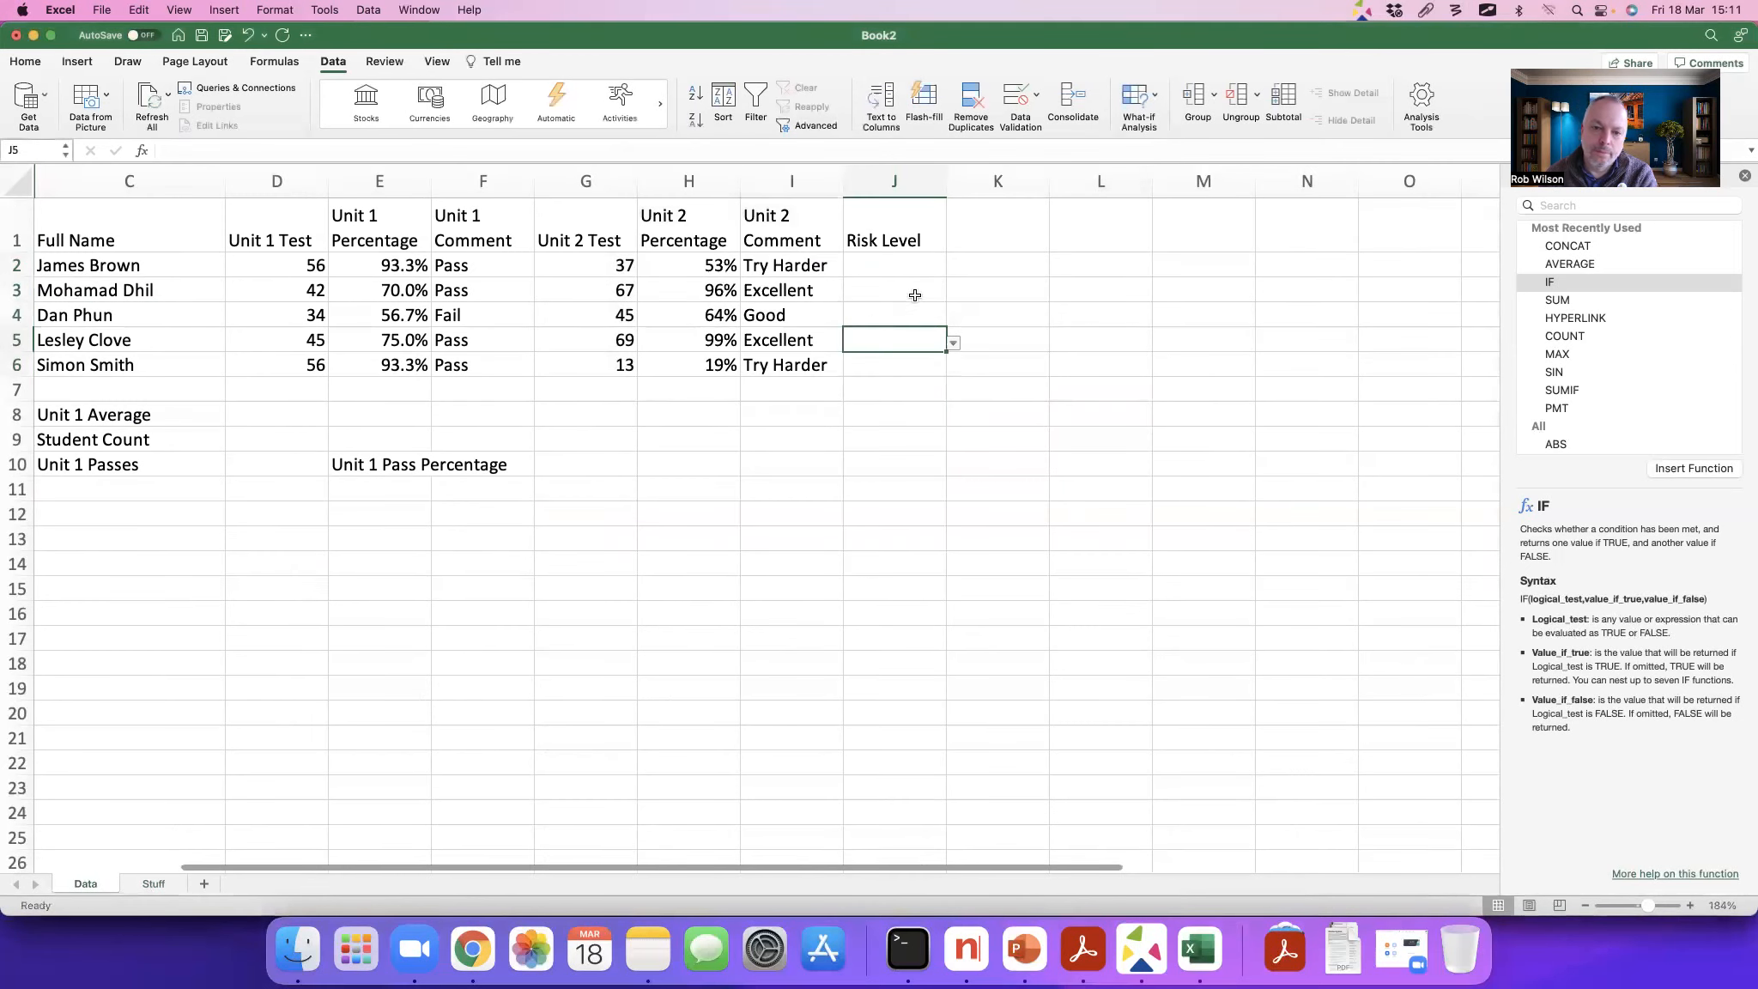
click(911, 265)
click(953, 269)
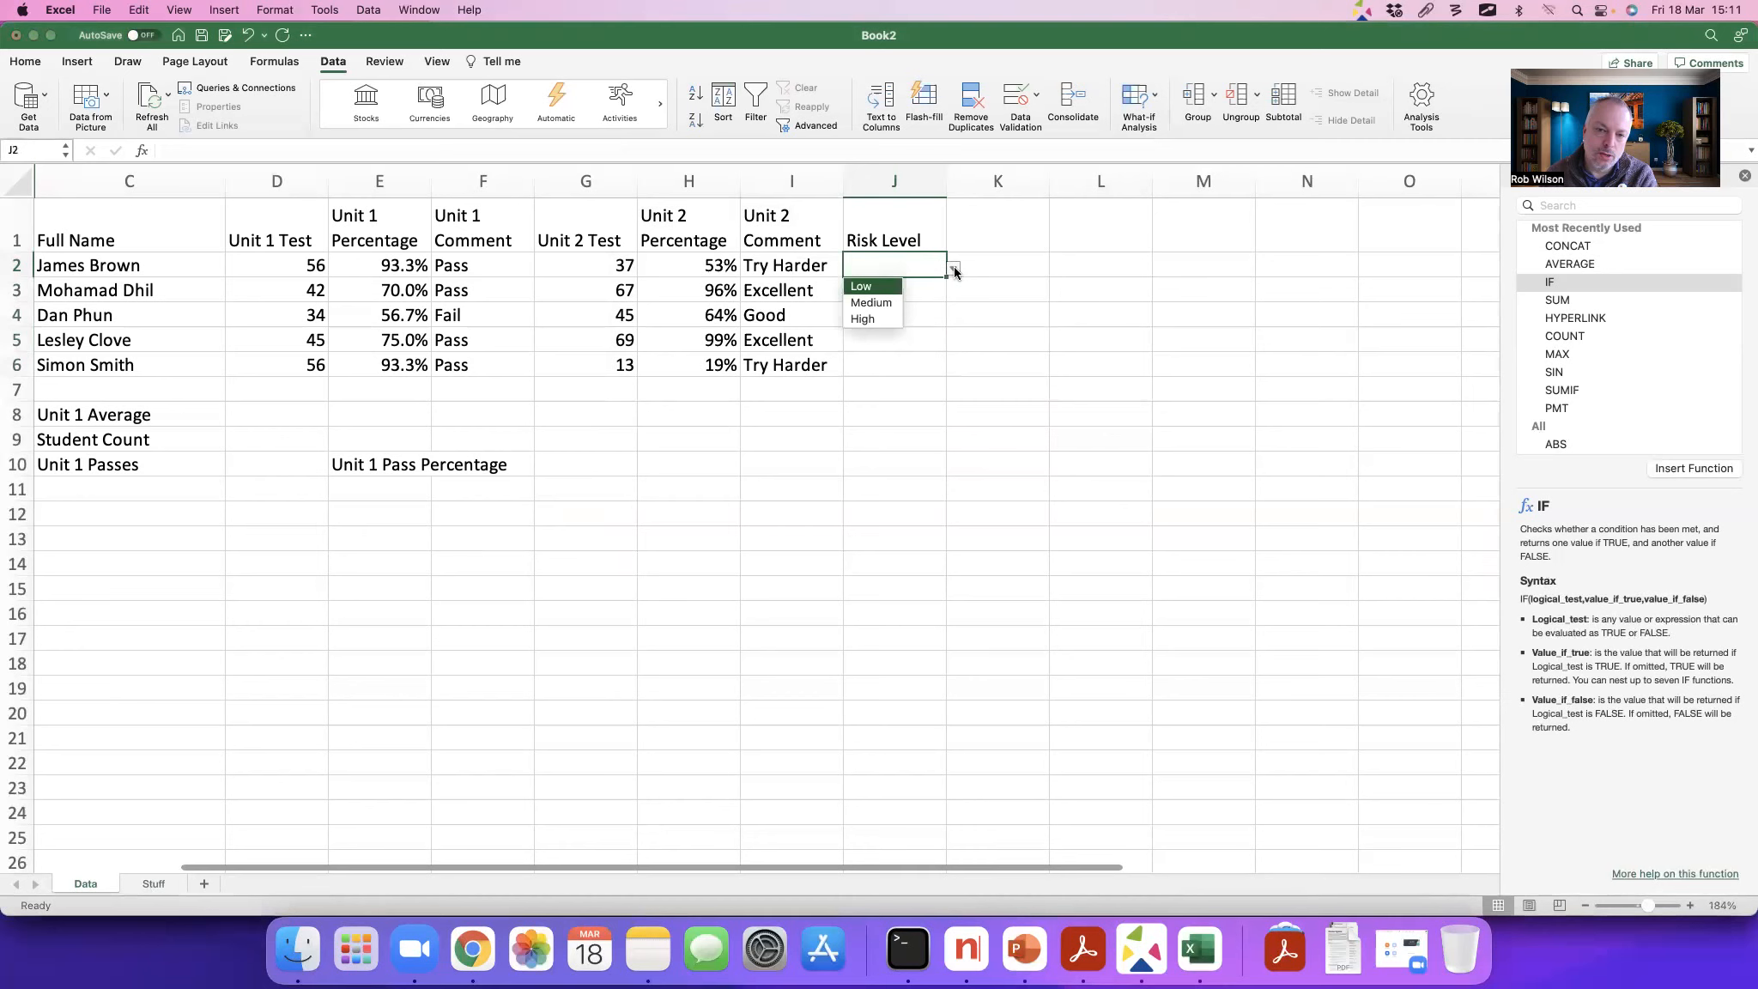
click(875, 303)
key(Down)
click(952, 293)
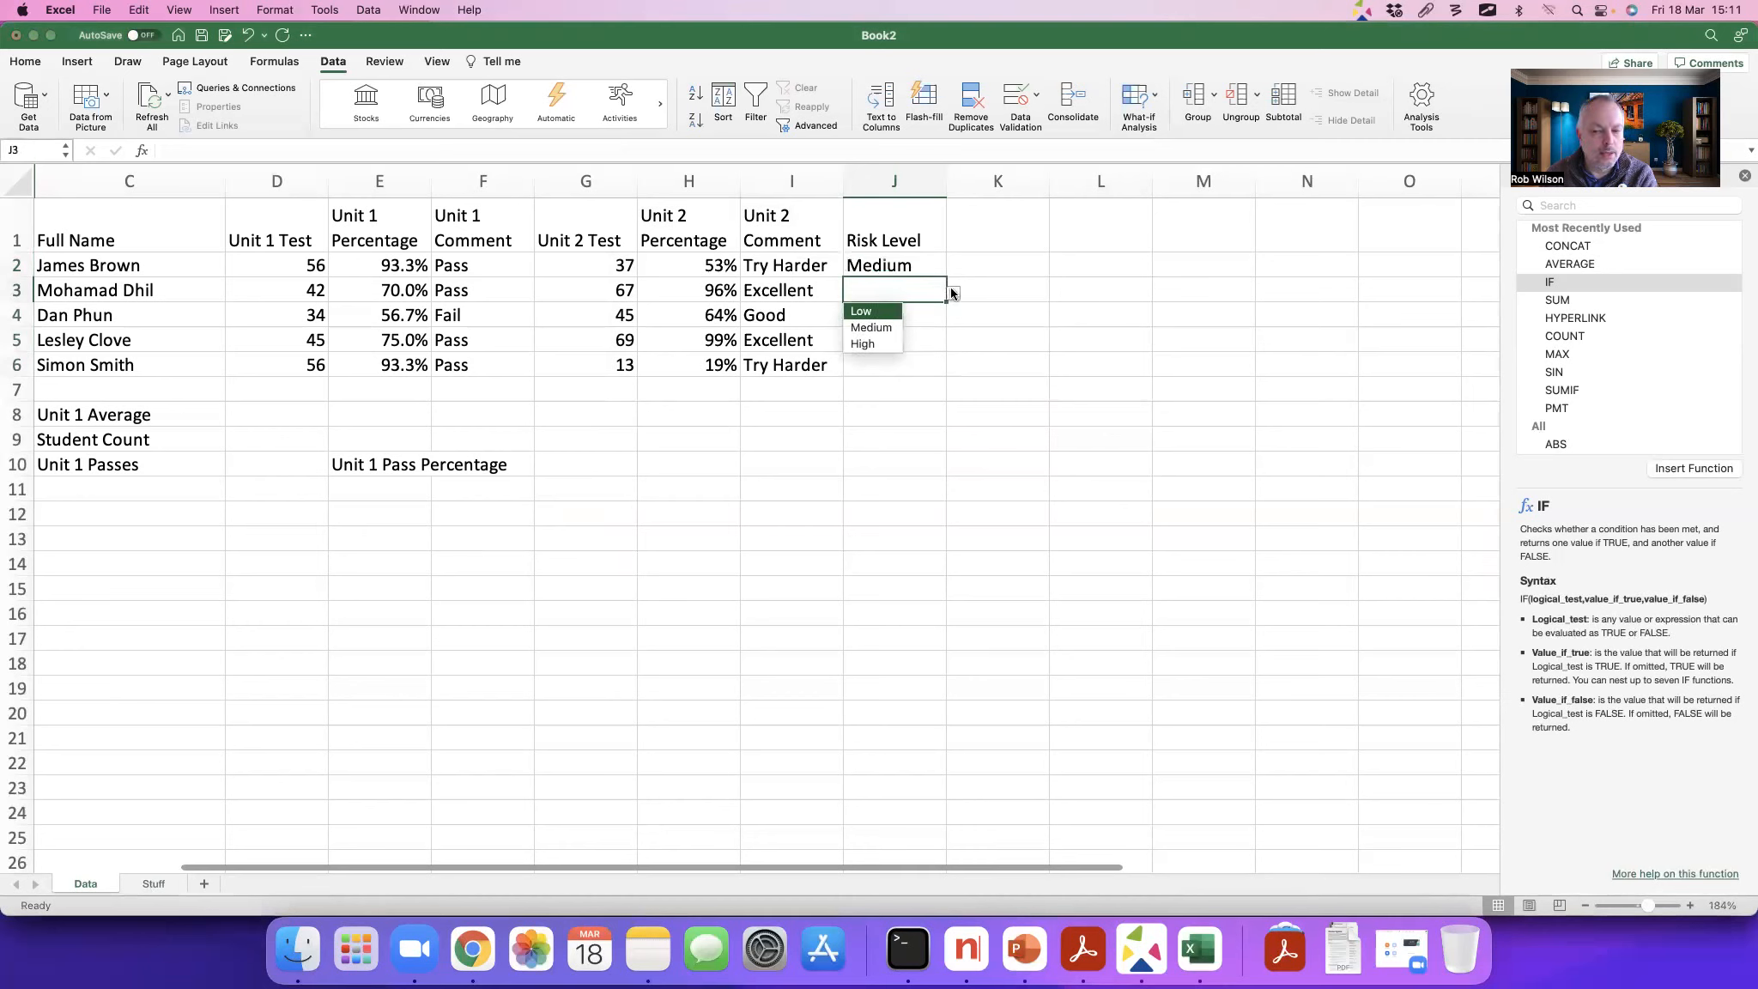
click(872, 328)
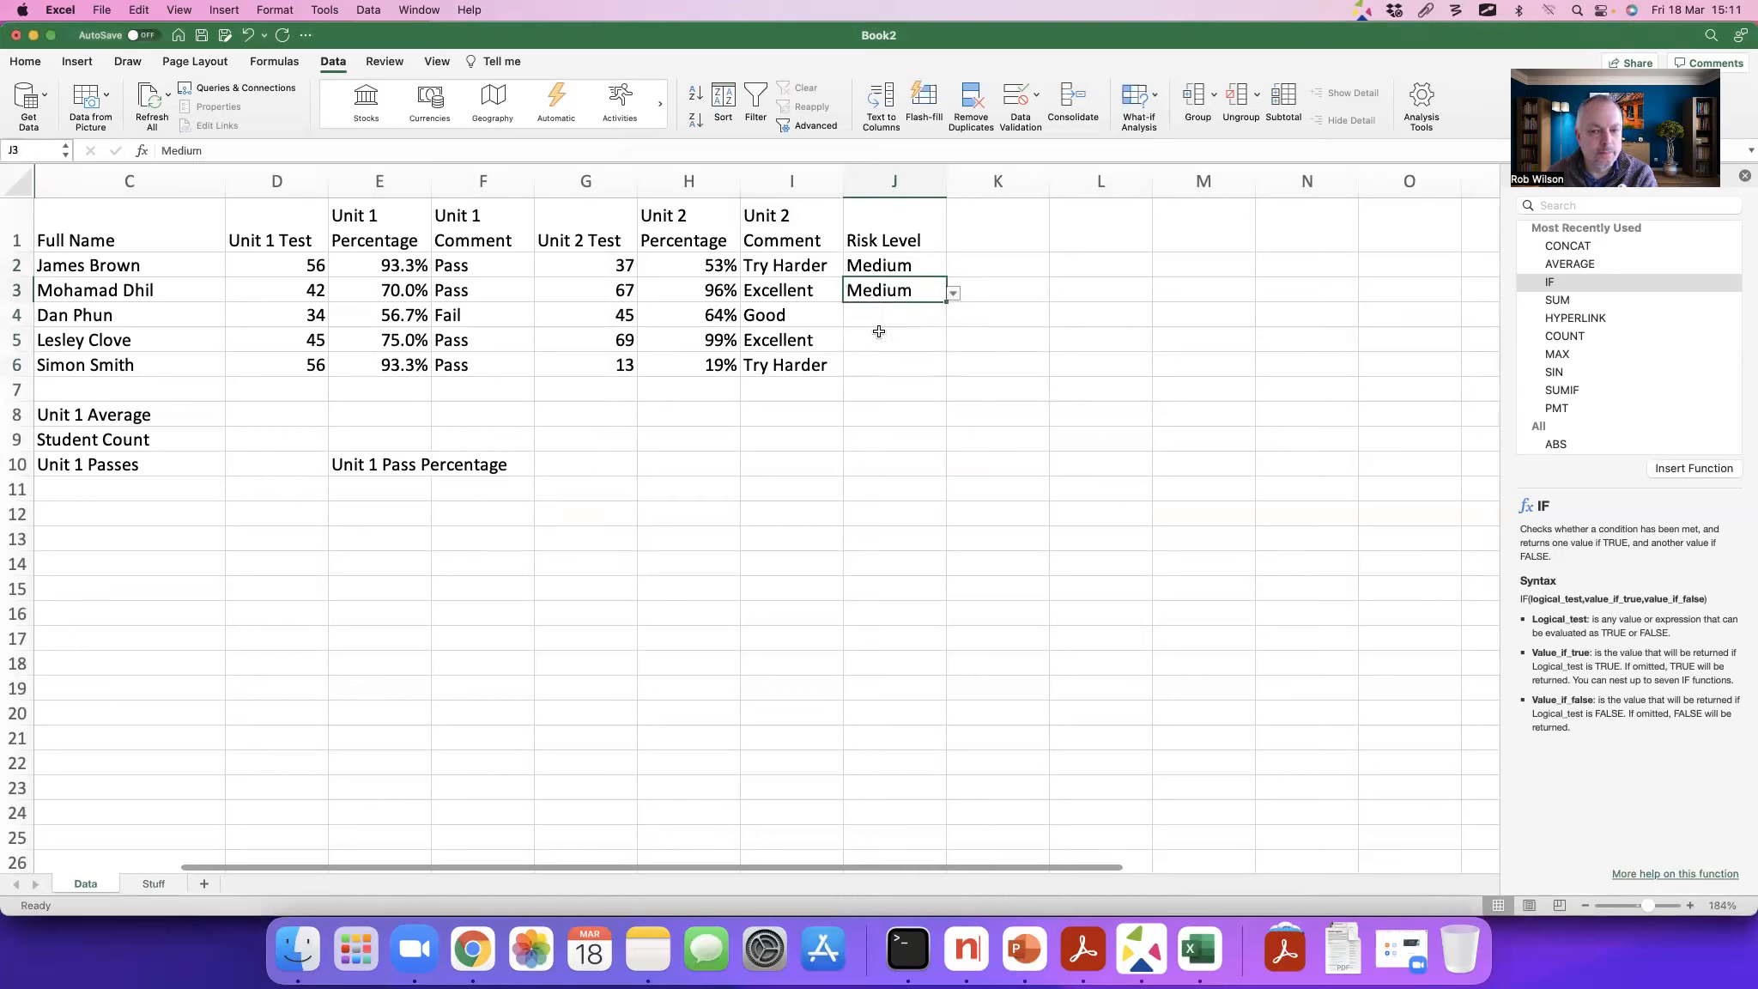
Step: Change the third list entry in A3 of the Stuff sheet to Excellent
click(155, 884)
click(105, 286)
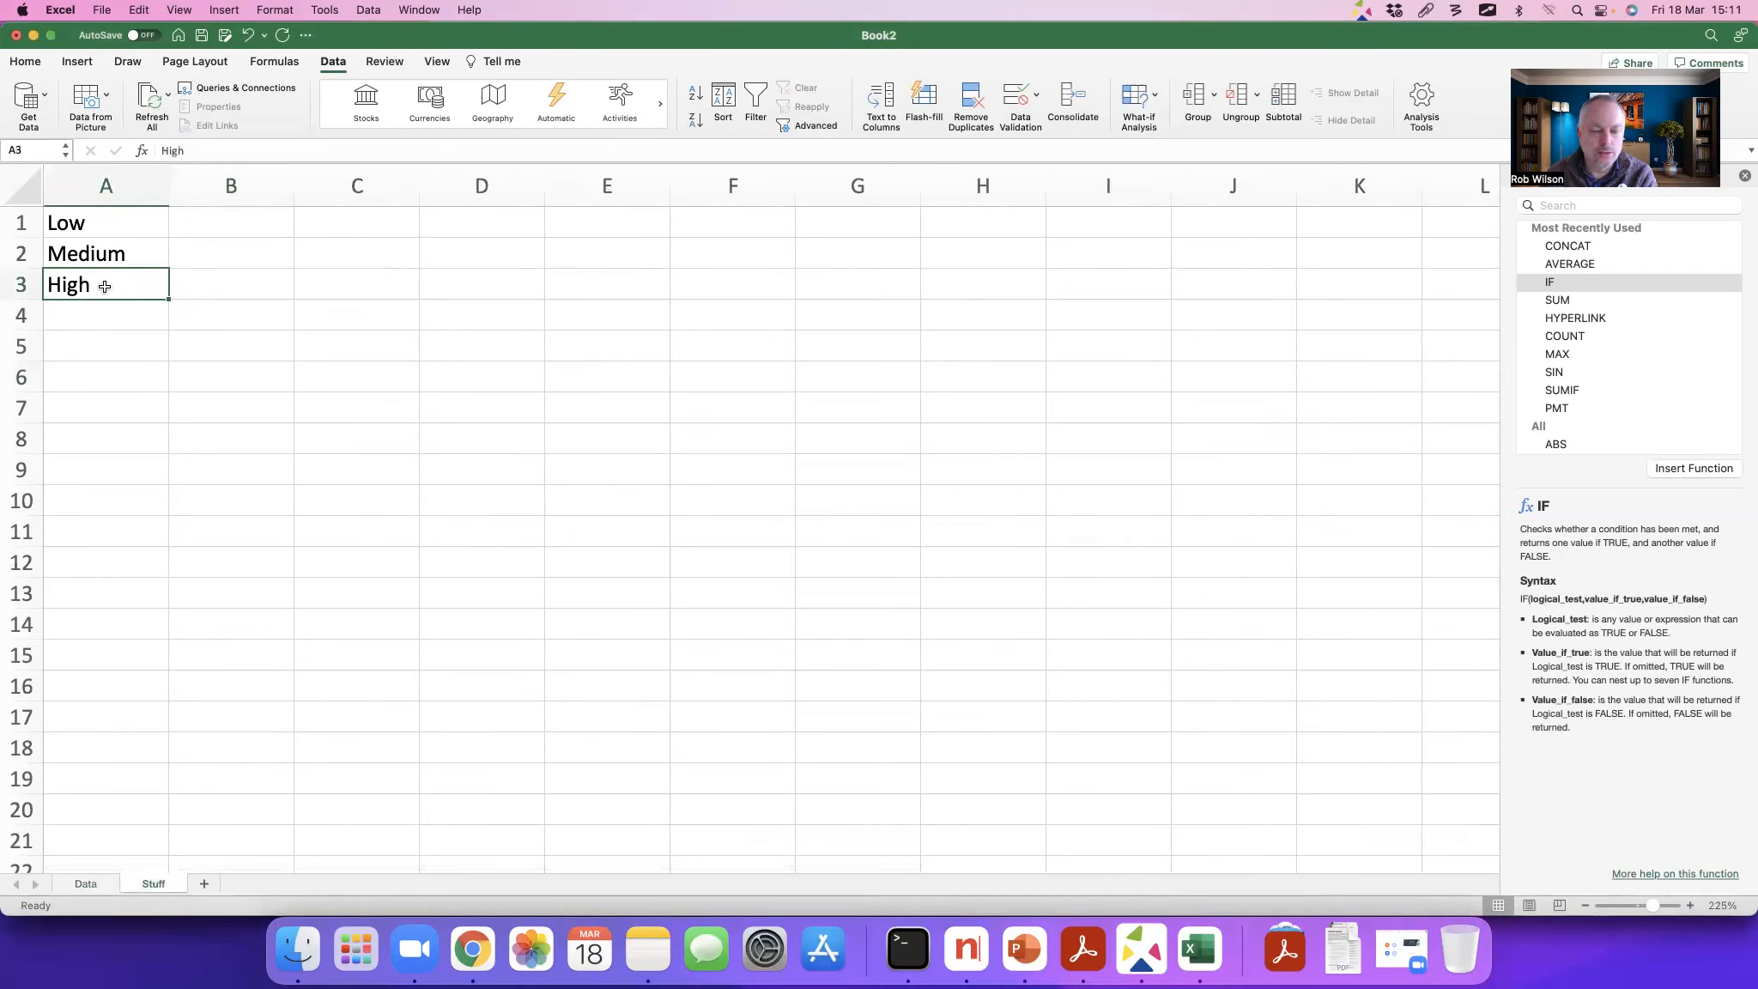
text(Exc)
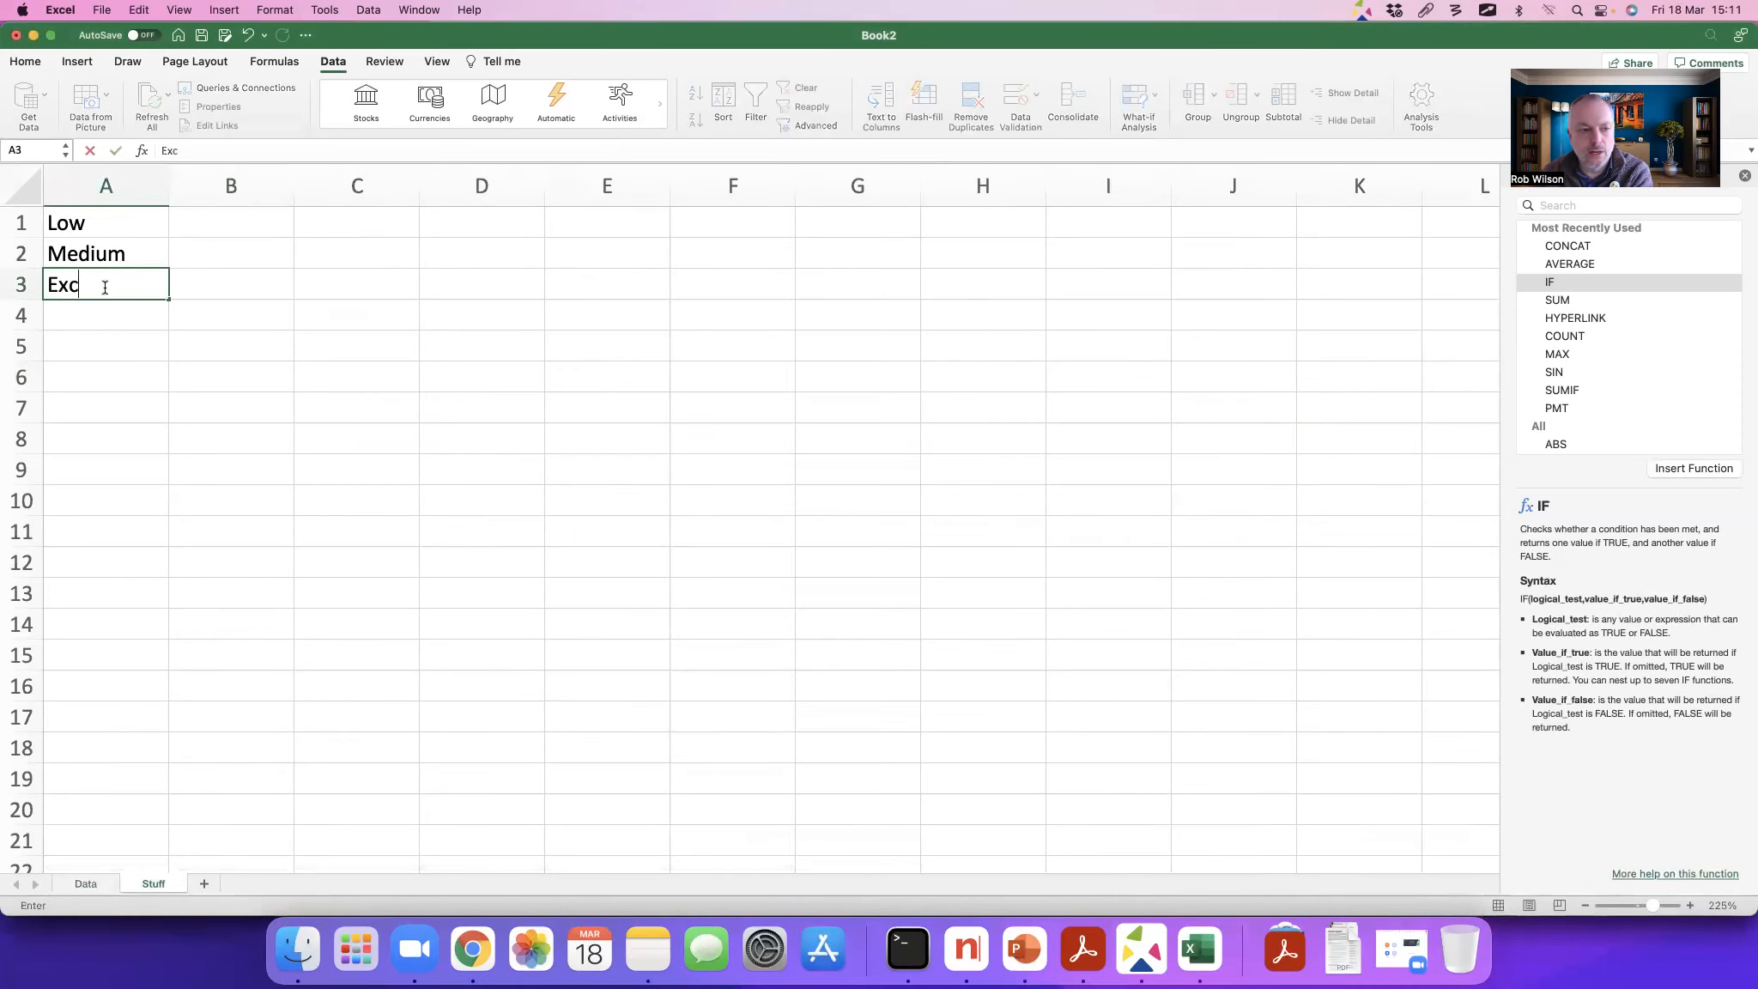
text(ellent)
key(Return)
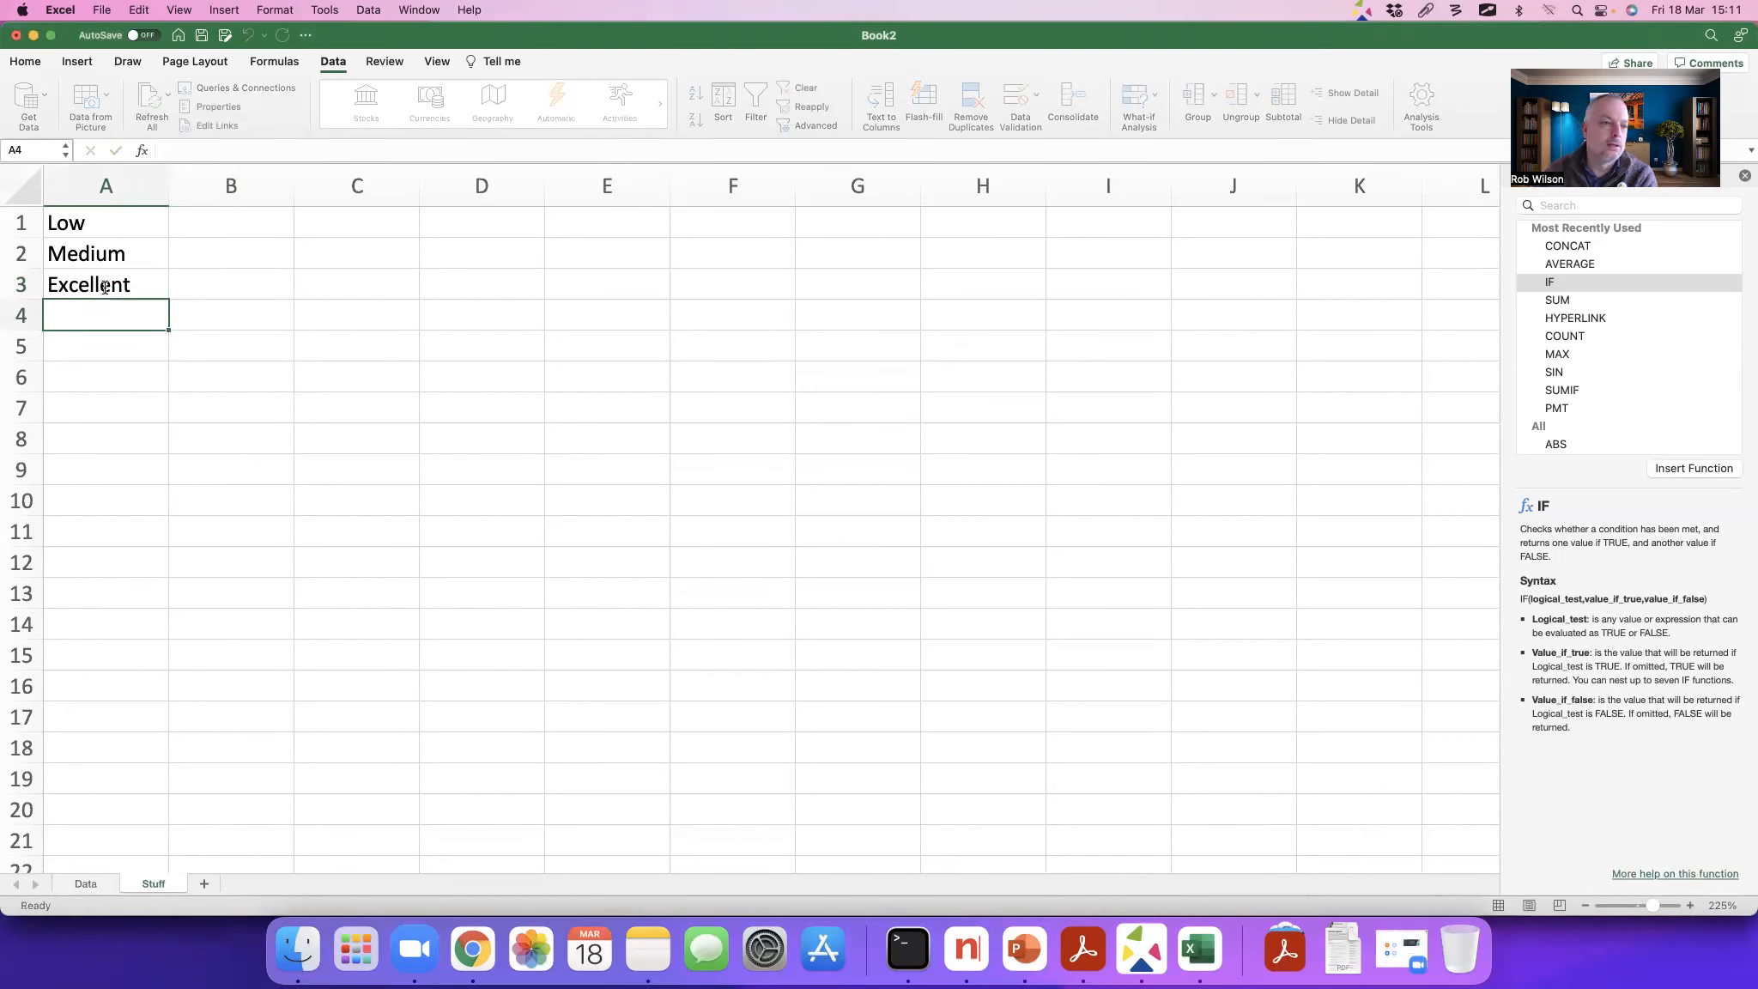
Step: Return to the Data sheet and choose Excellent as the risk level in J3
click(84, 884)
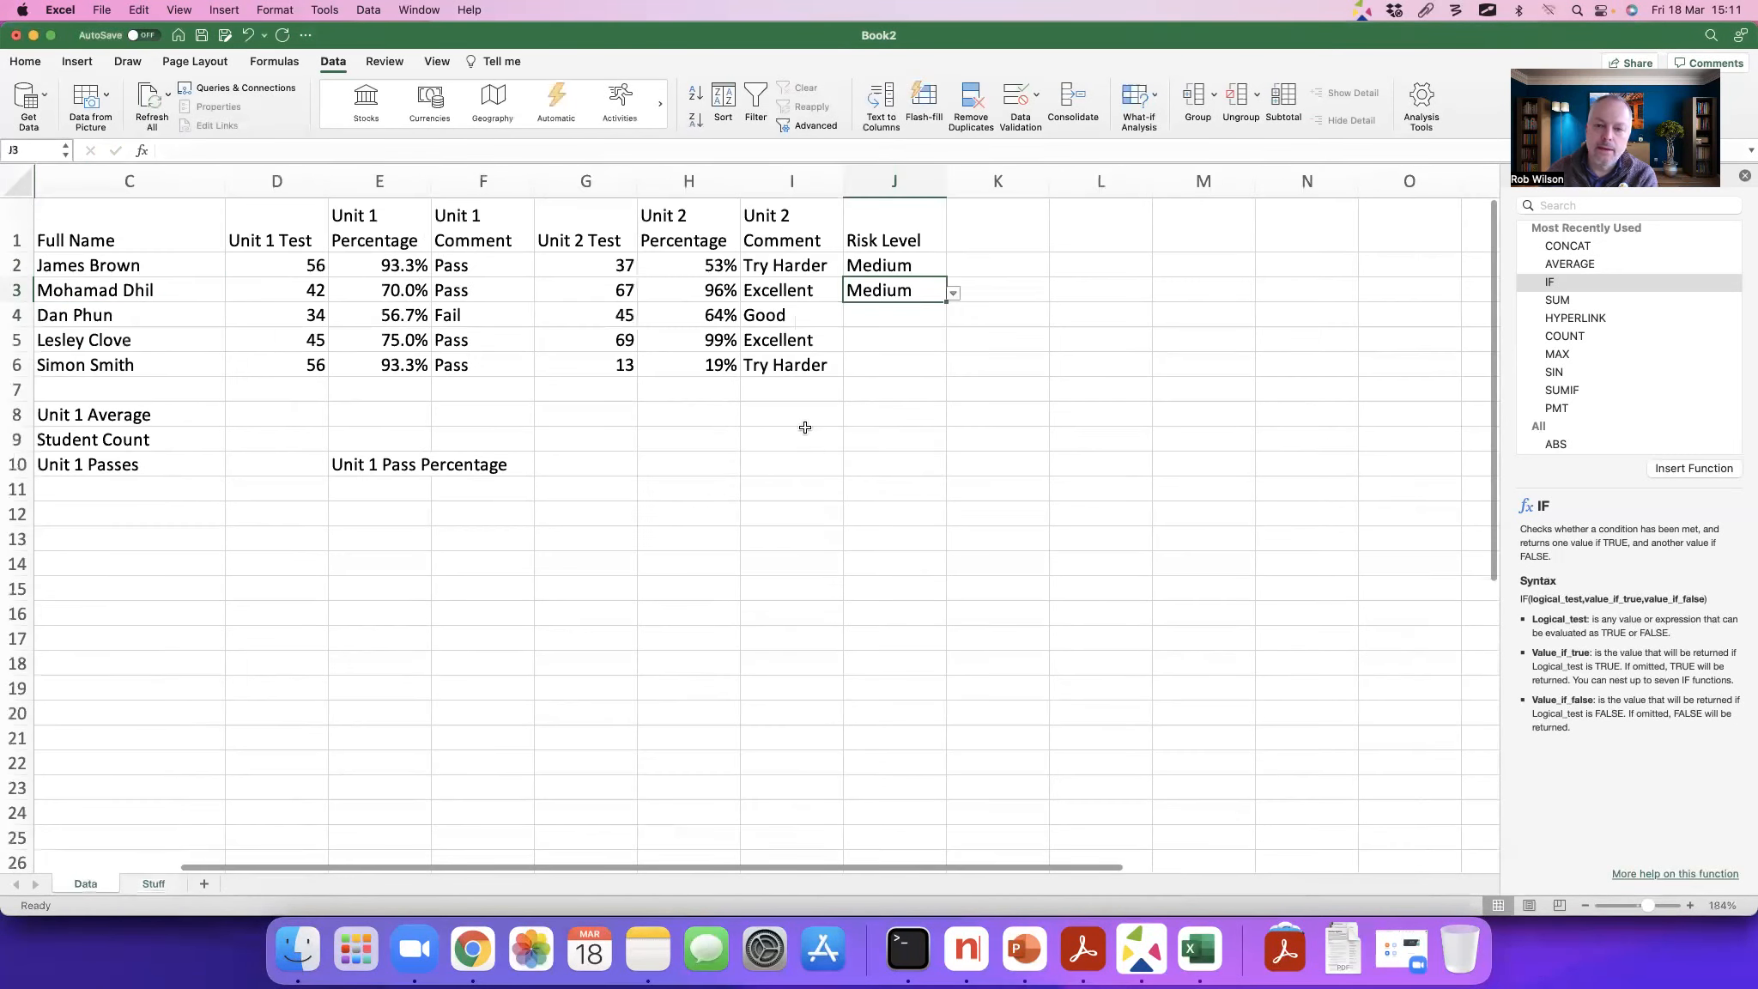
click(954, 291)
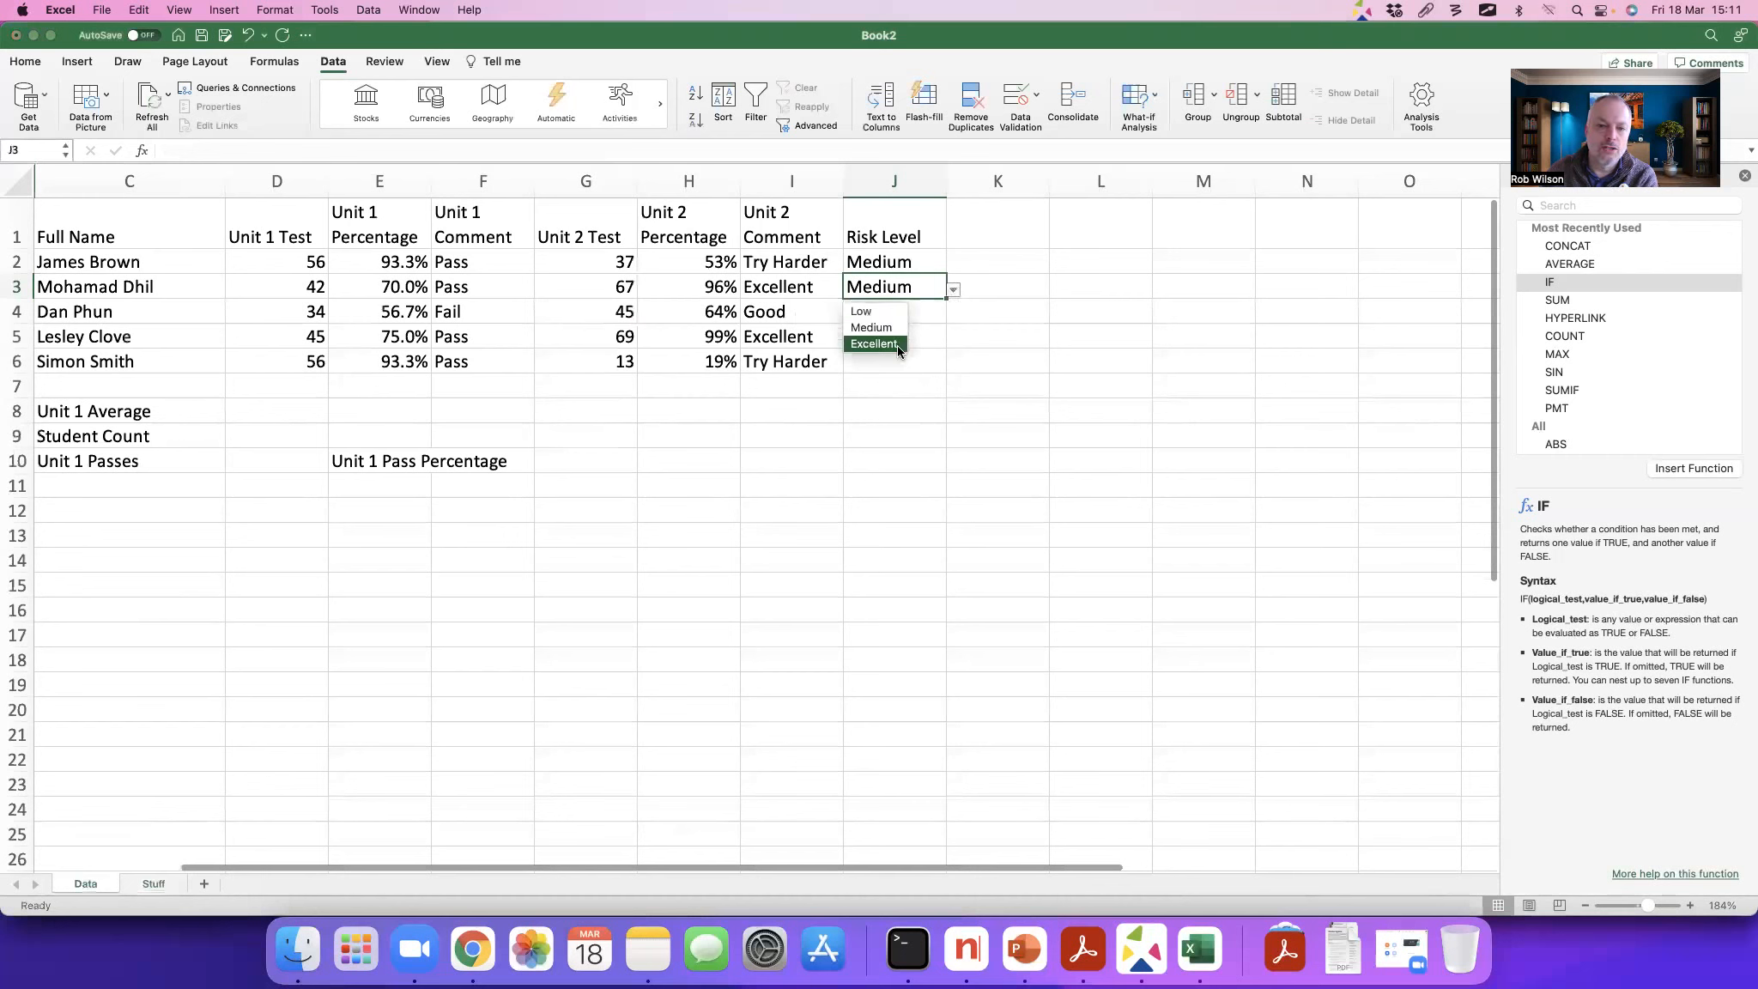
click(874, 343)
Step: Try to enter the unlisted value ddd in the Risk Level cell J4 and cancel the entry
click(926, 322)
text(ddd)
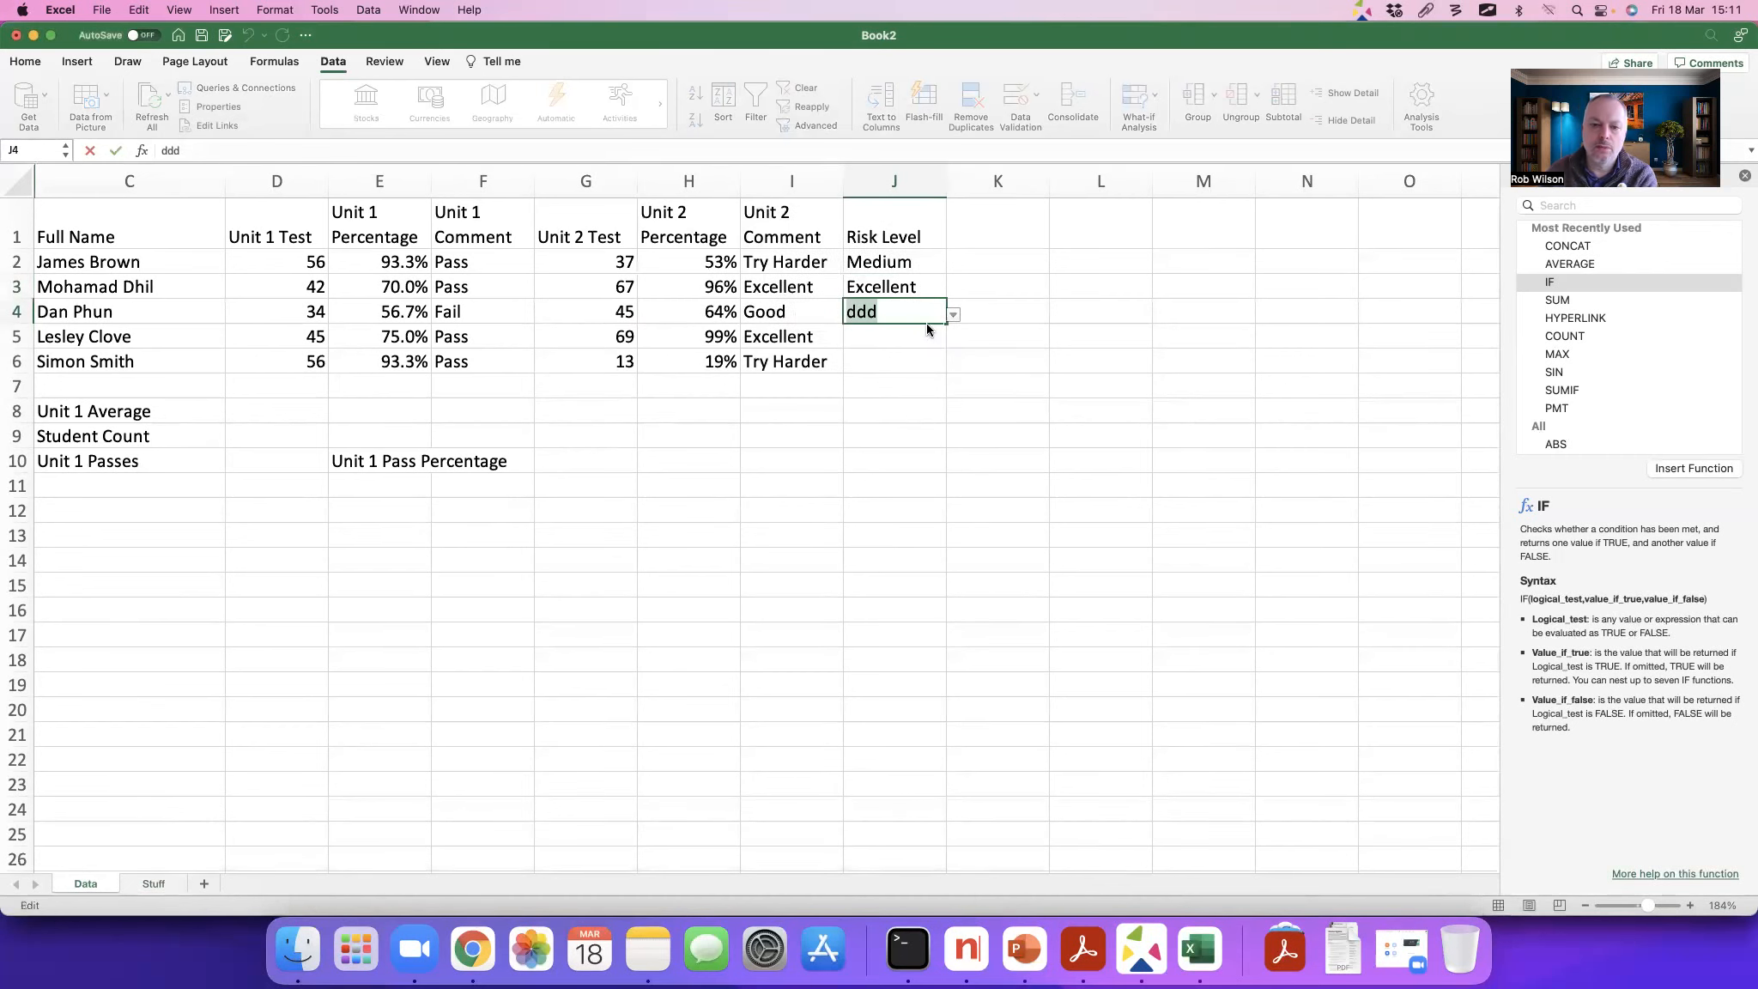
key(Return)
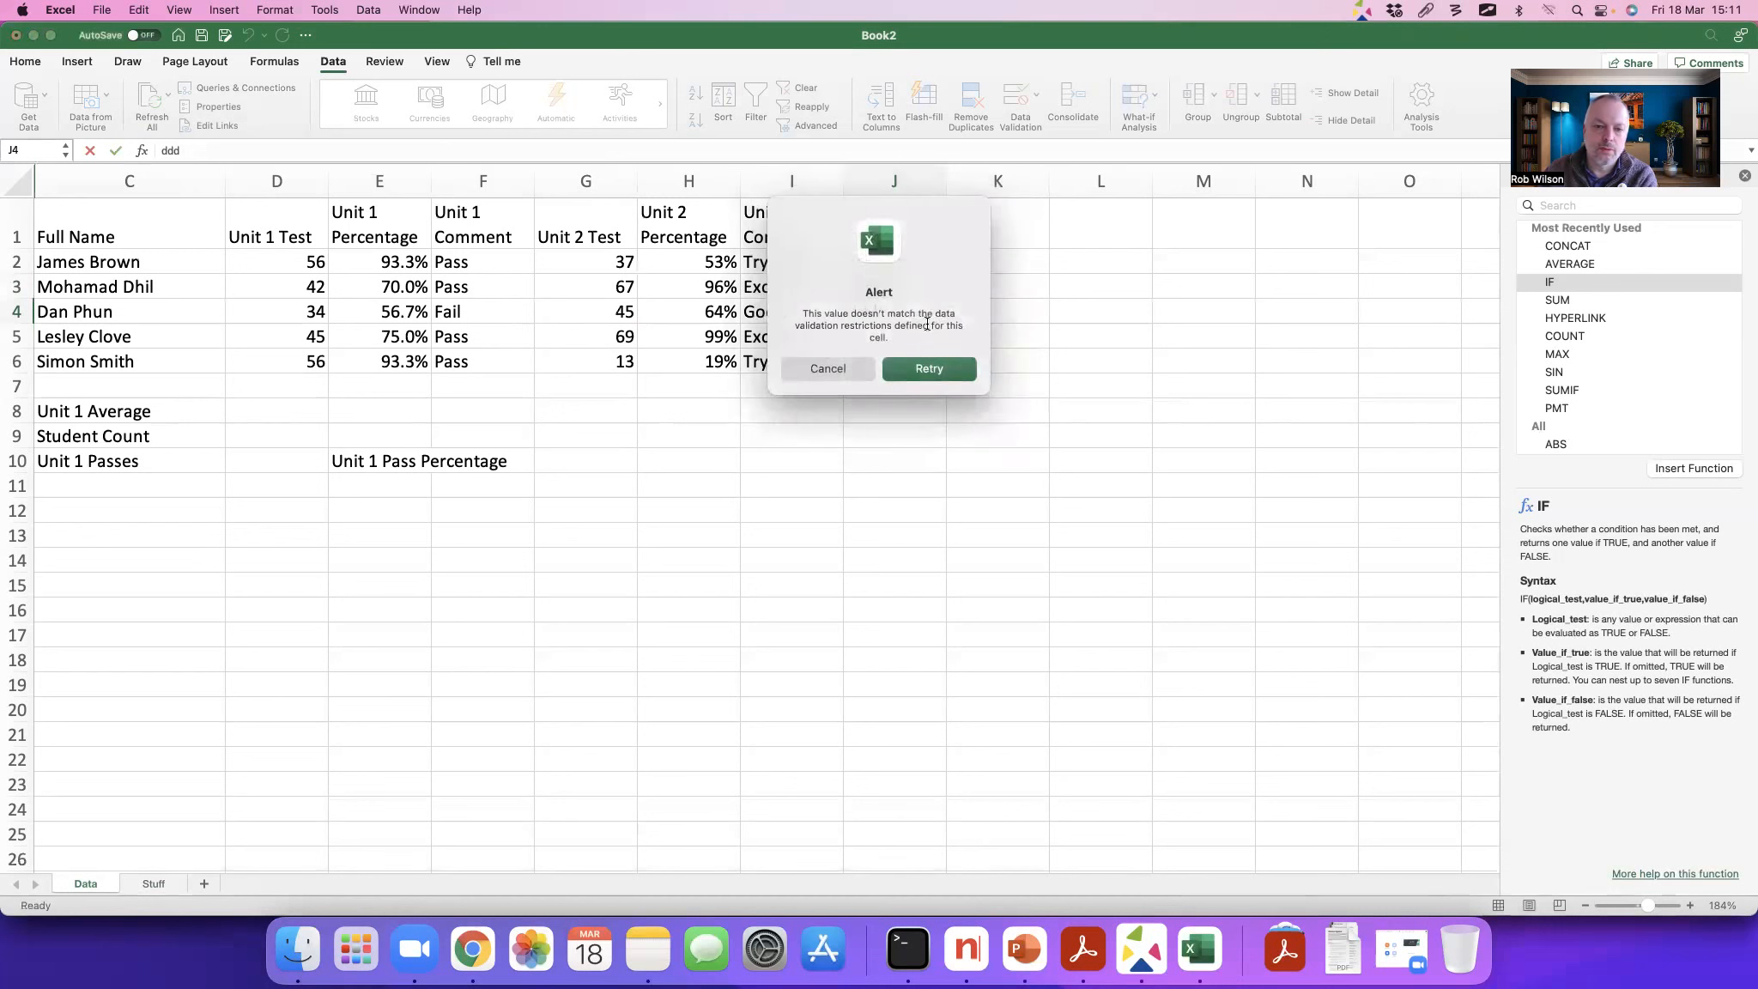
click(856, 369)
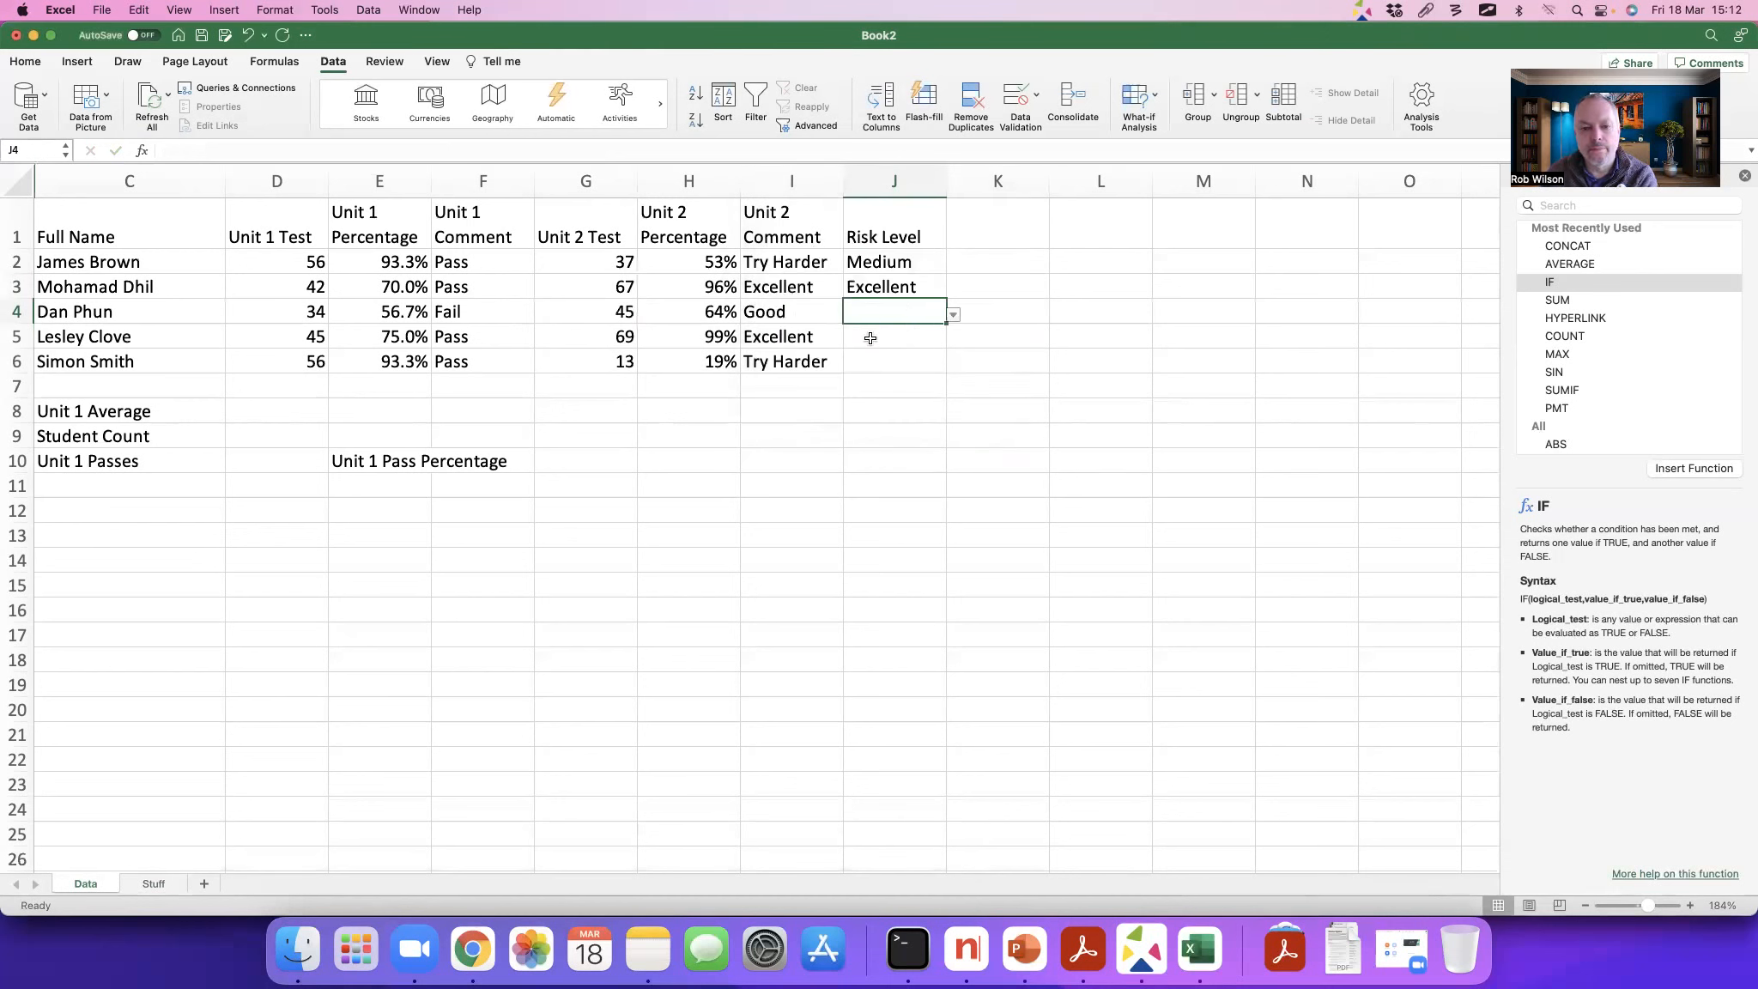
Step: Choose Medium for J4, Excellent for J5 and Medium for J6 from the Risk Level drop-downs
click(953, 315)
click(899, 352)
click(939, 340)
click(953, 340)
click(874, 393)
click(935, 361)
click(953, 365)
click(871, 402)
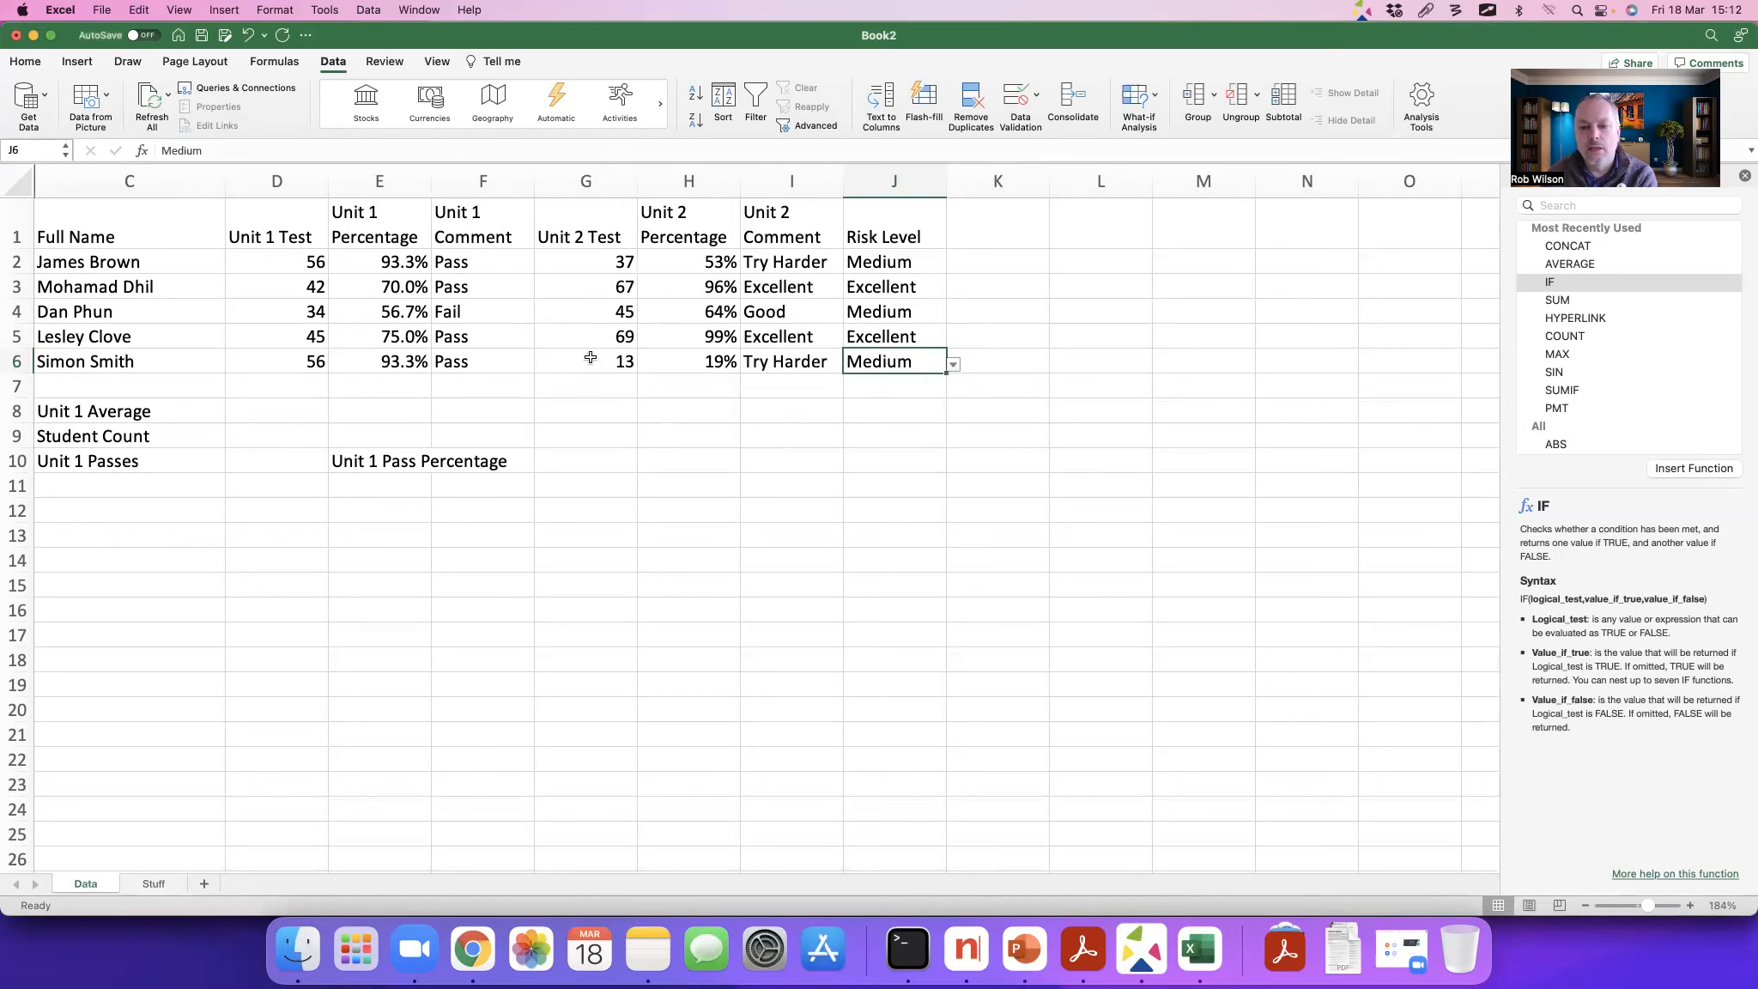
Step: Sum the Unit 1 percentages E2:E6 in E7 with AutoSum and undo it
scroll(586, 362, right, 1)
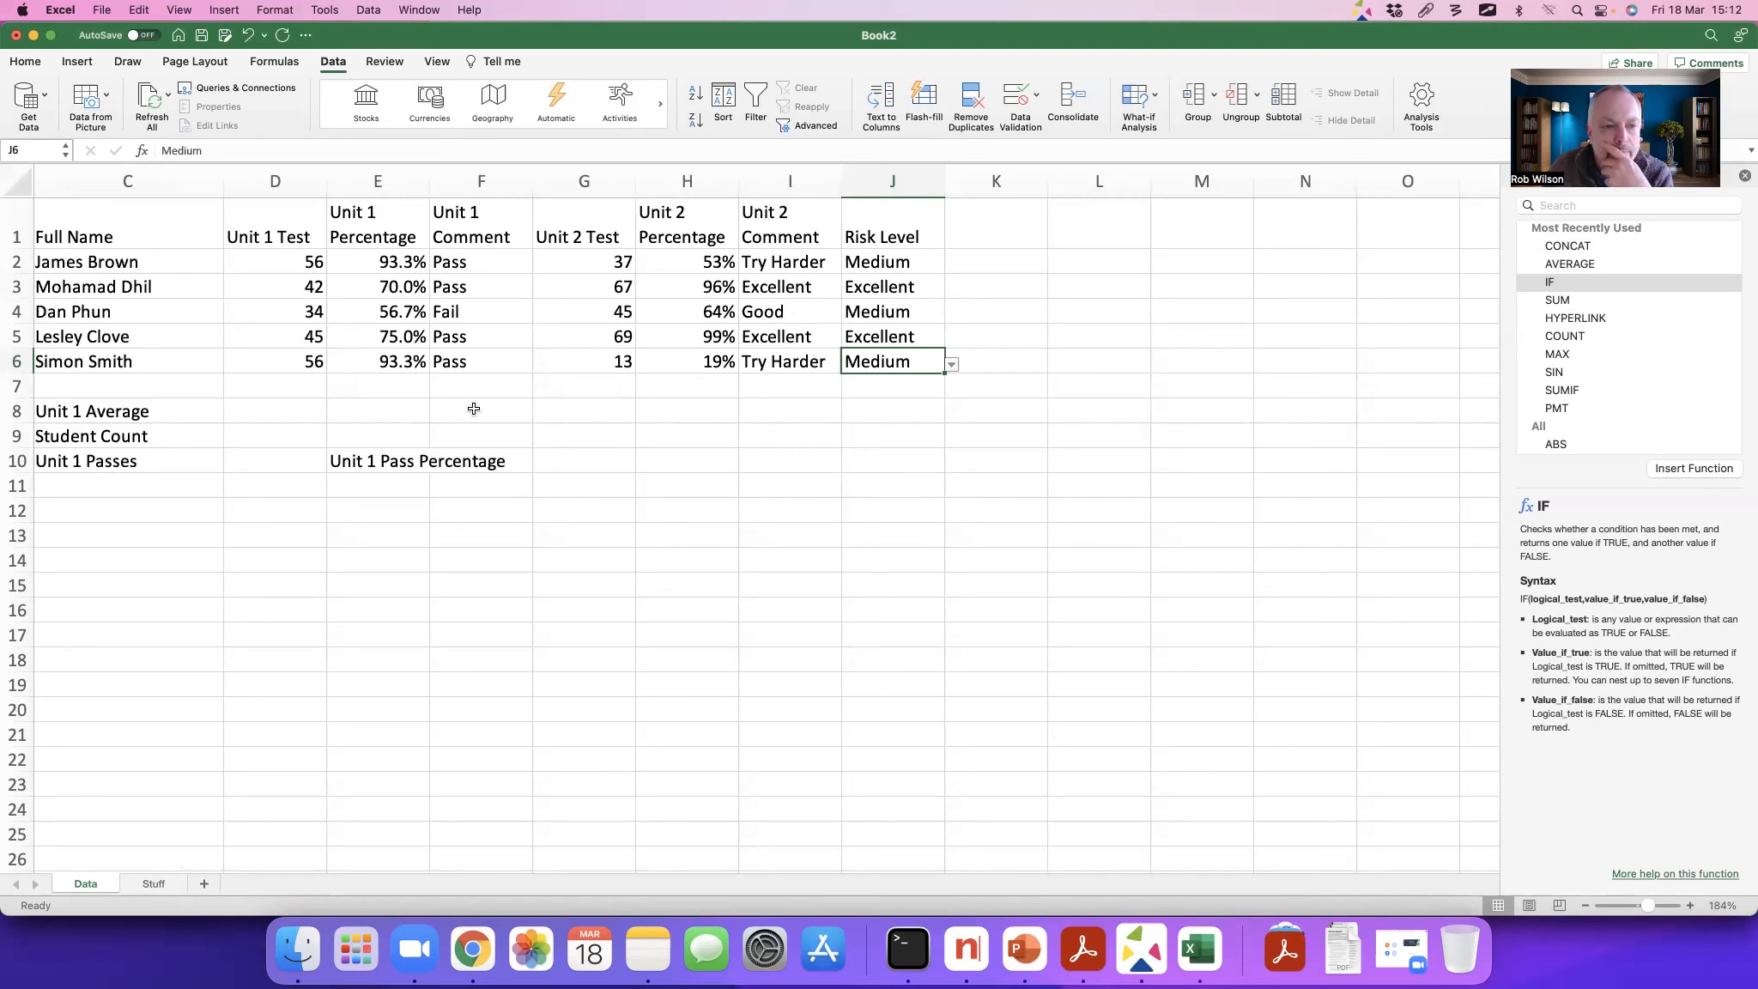
click(375, 386)
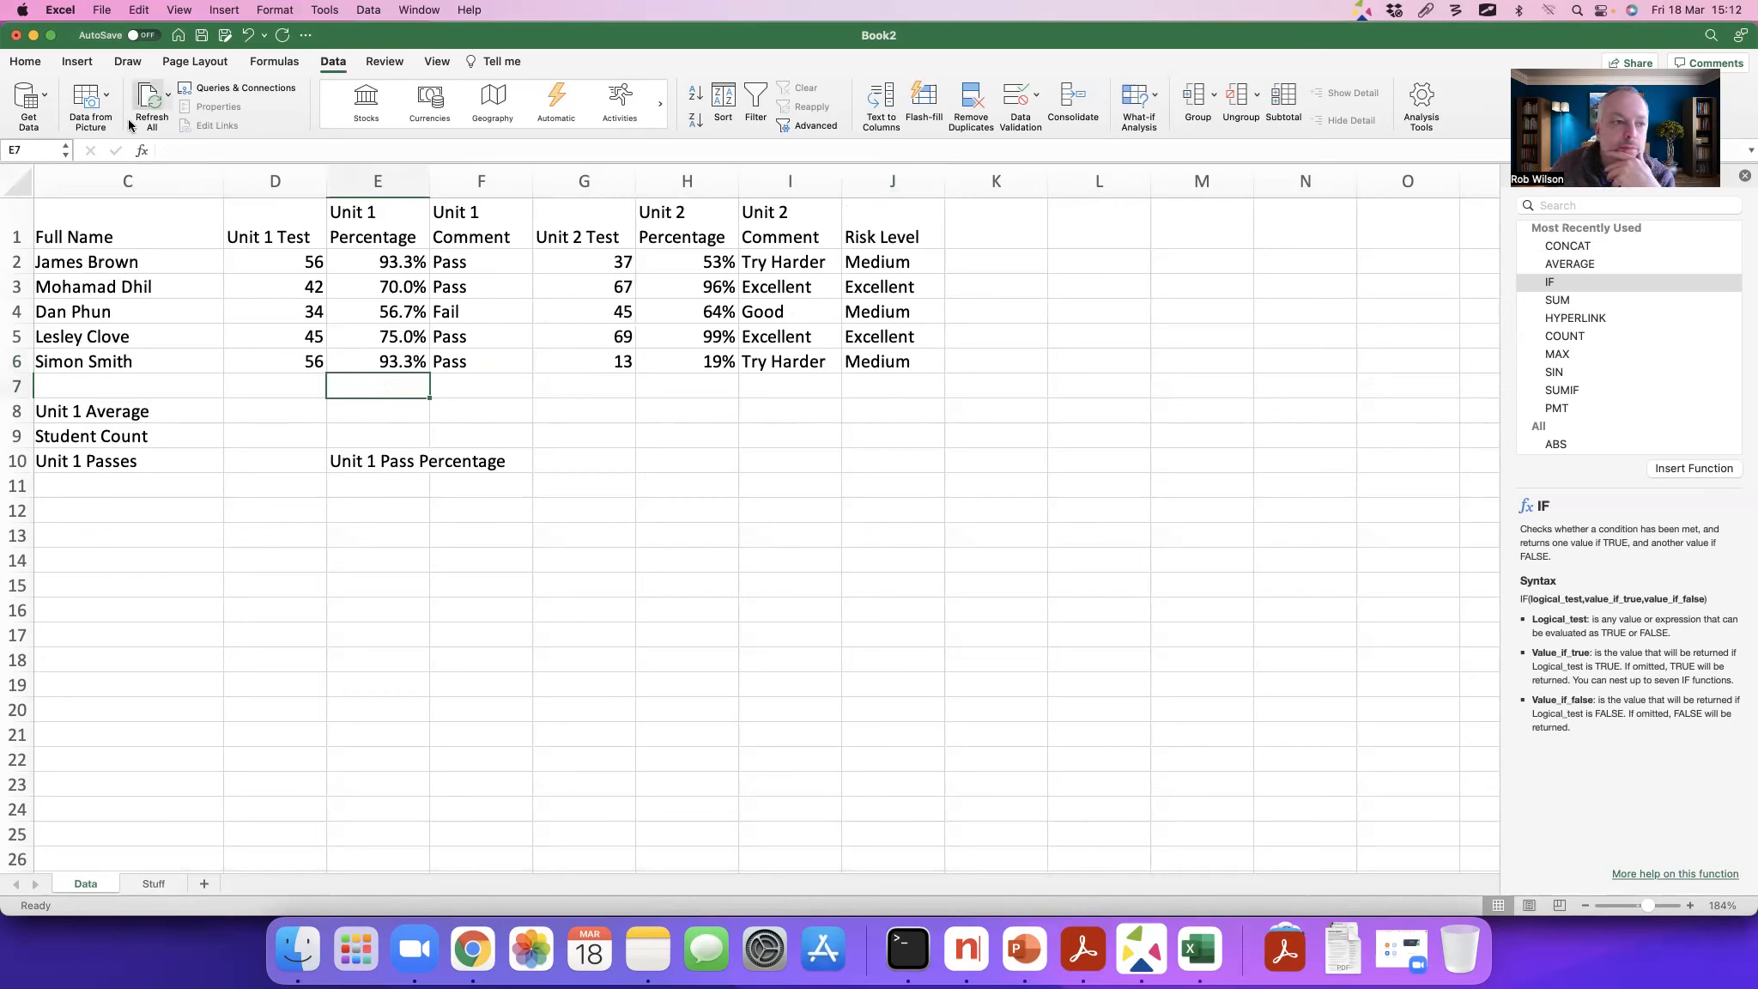
click(26, 61)
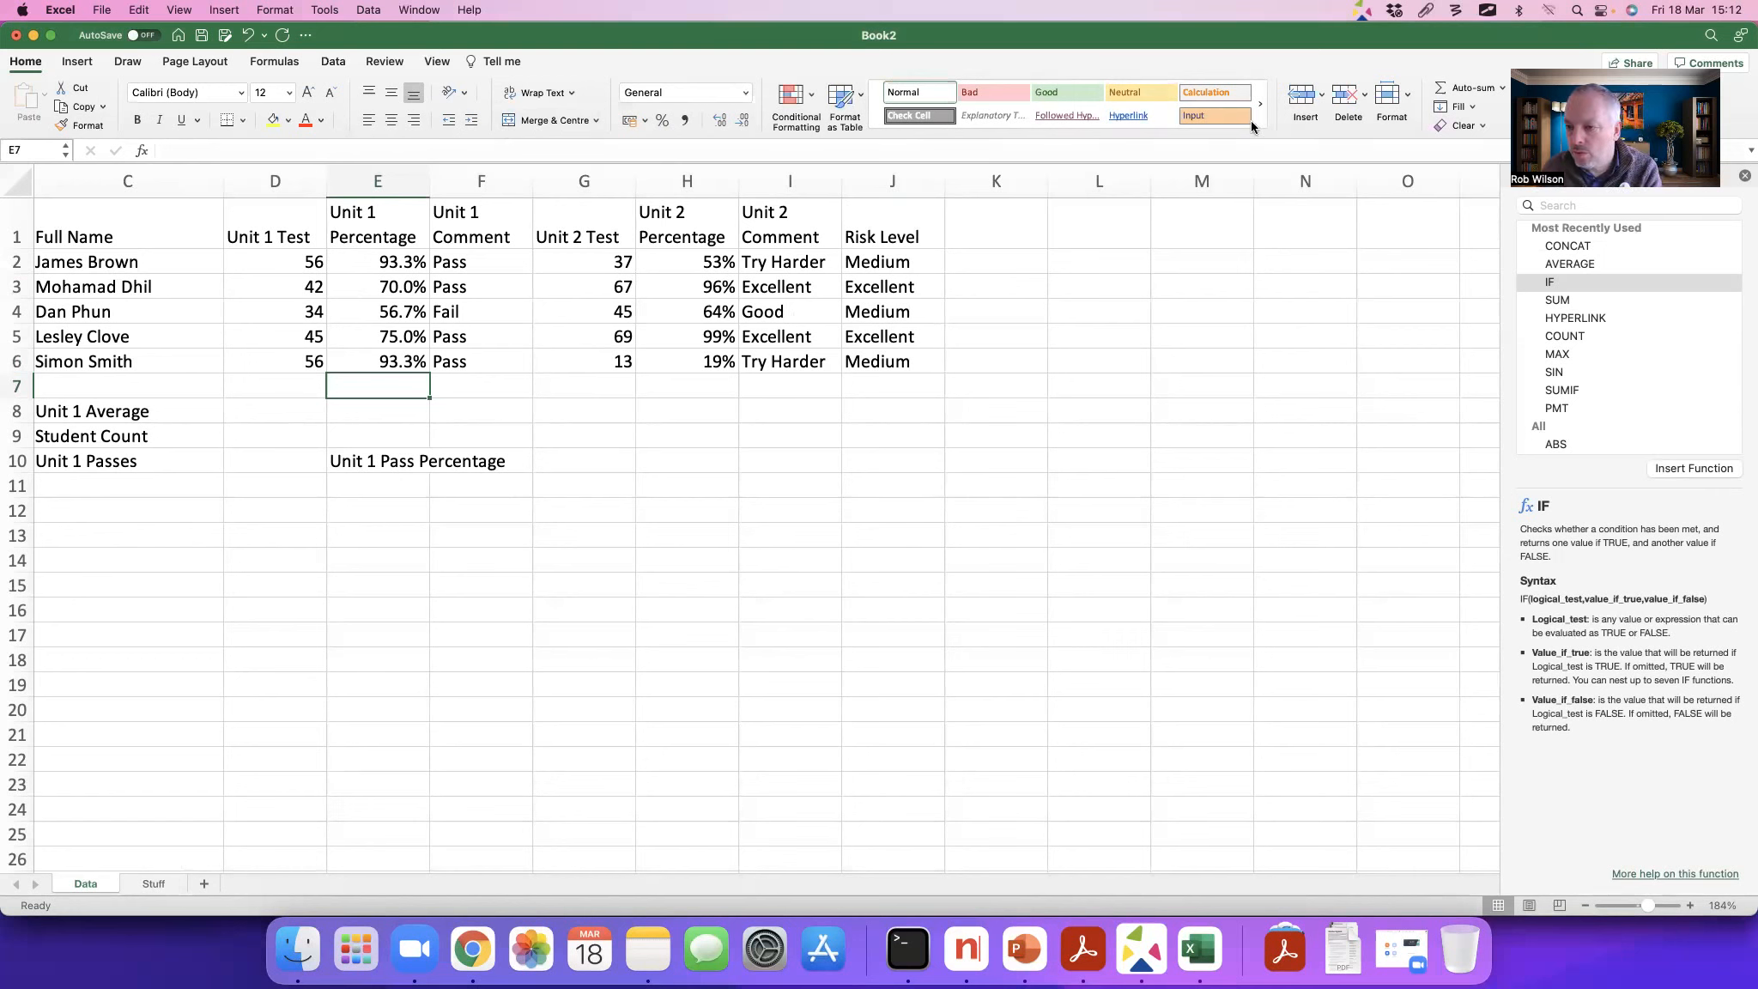
click(1487, 11)
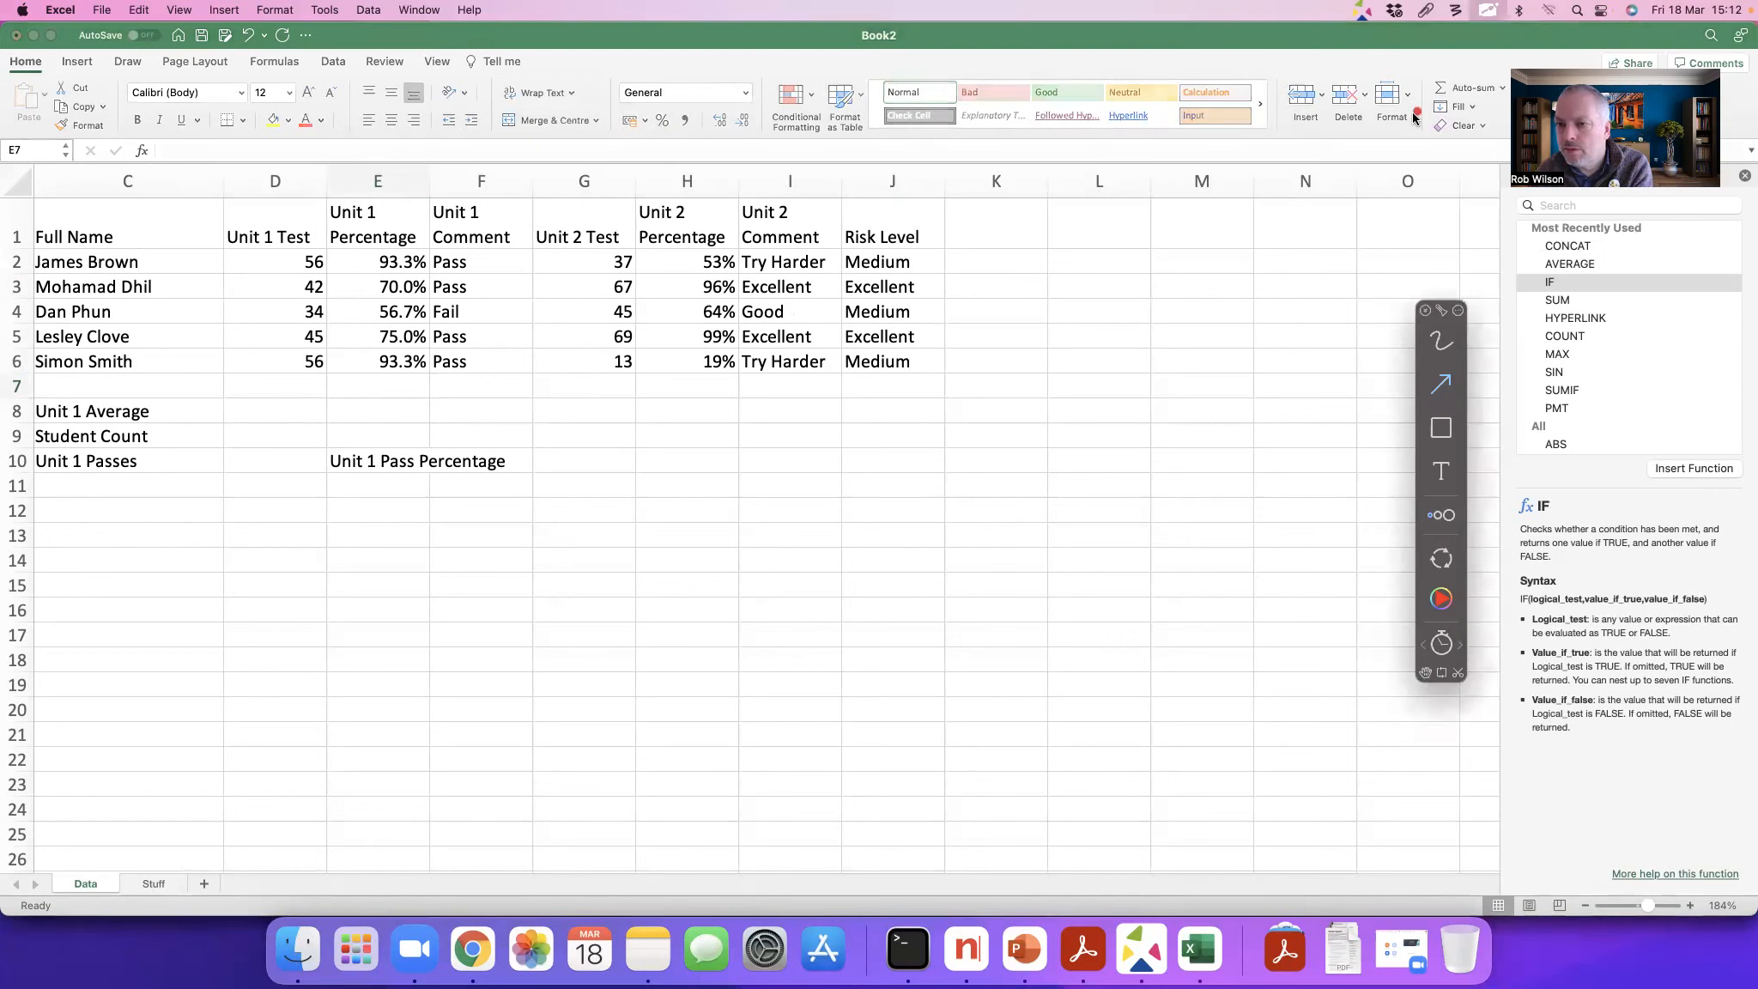
drag(1487, 106, 1526, 154)
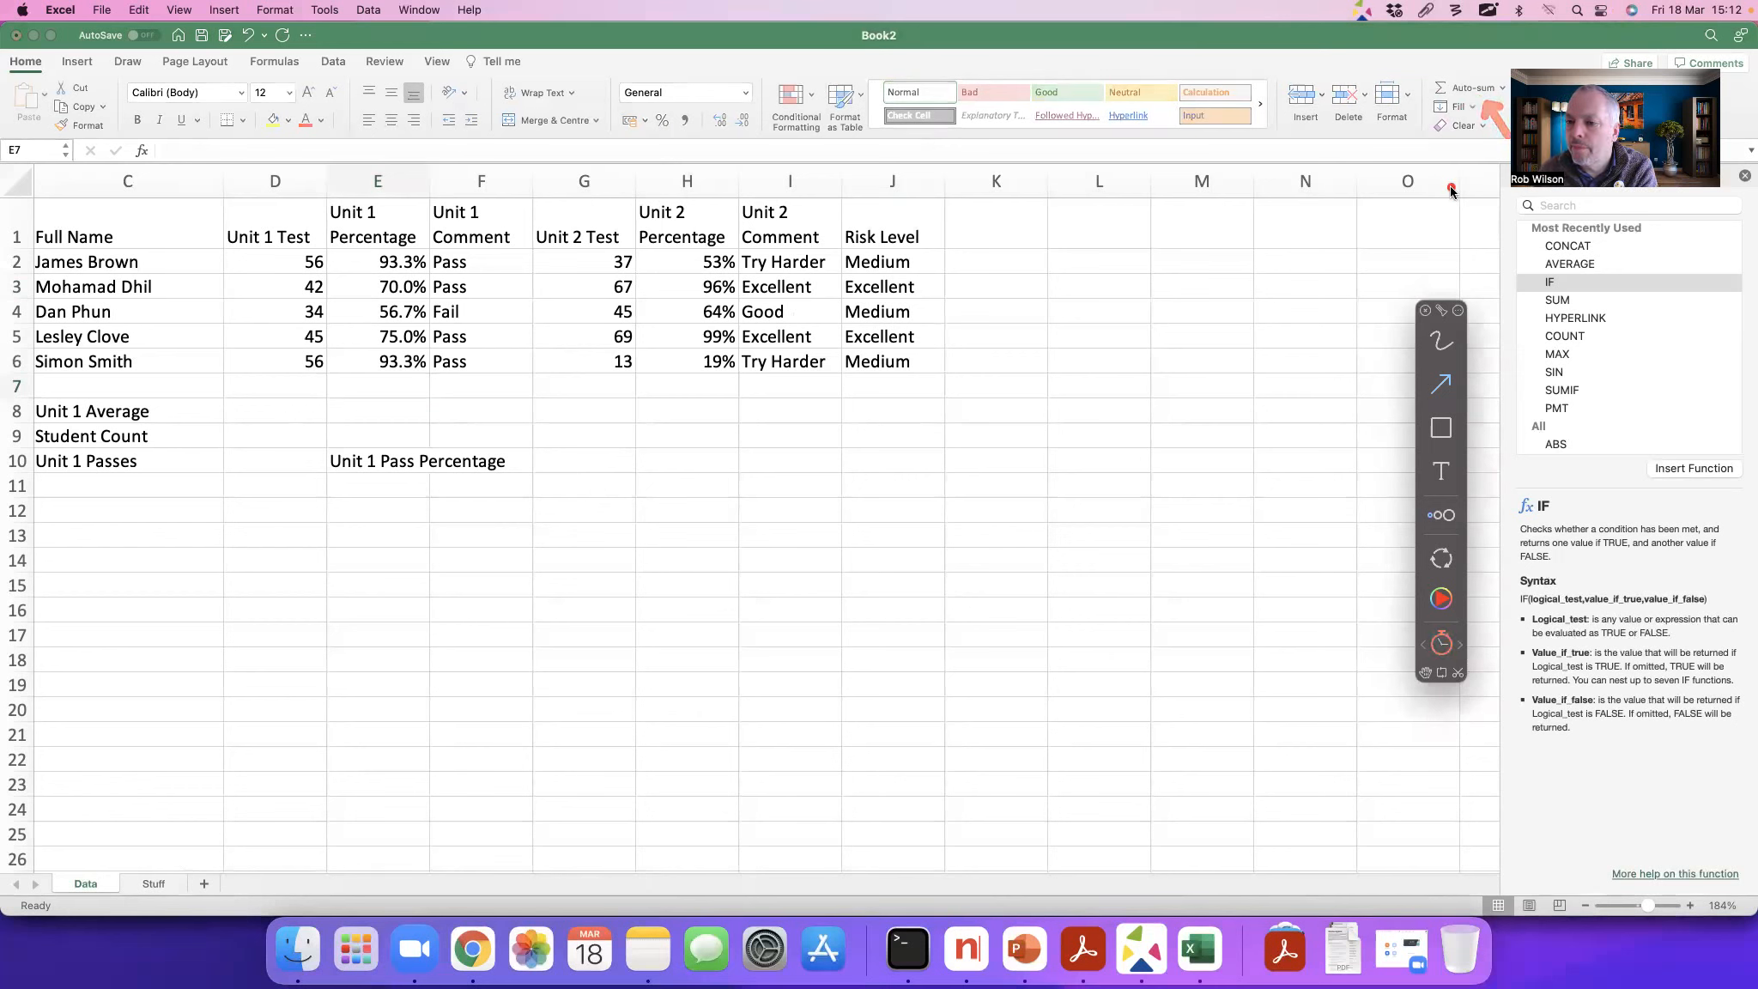
key(Escape)
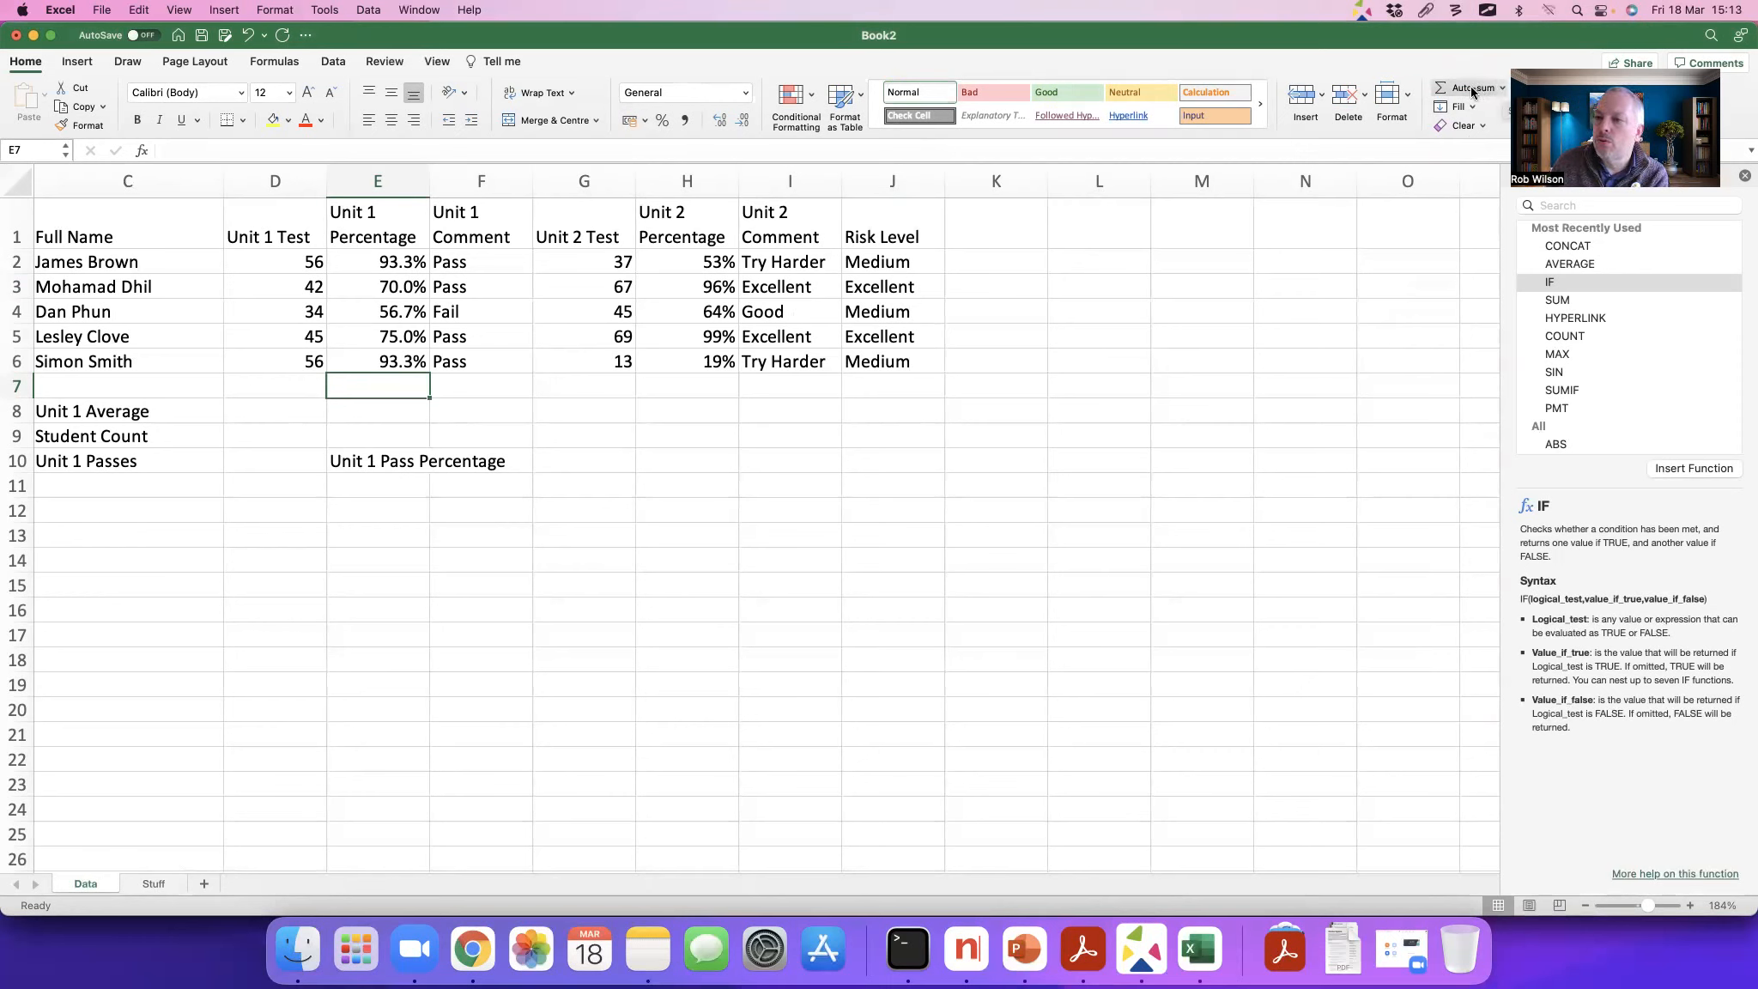
click(1469, 88)
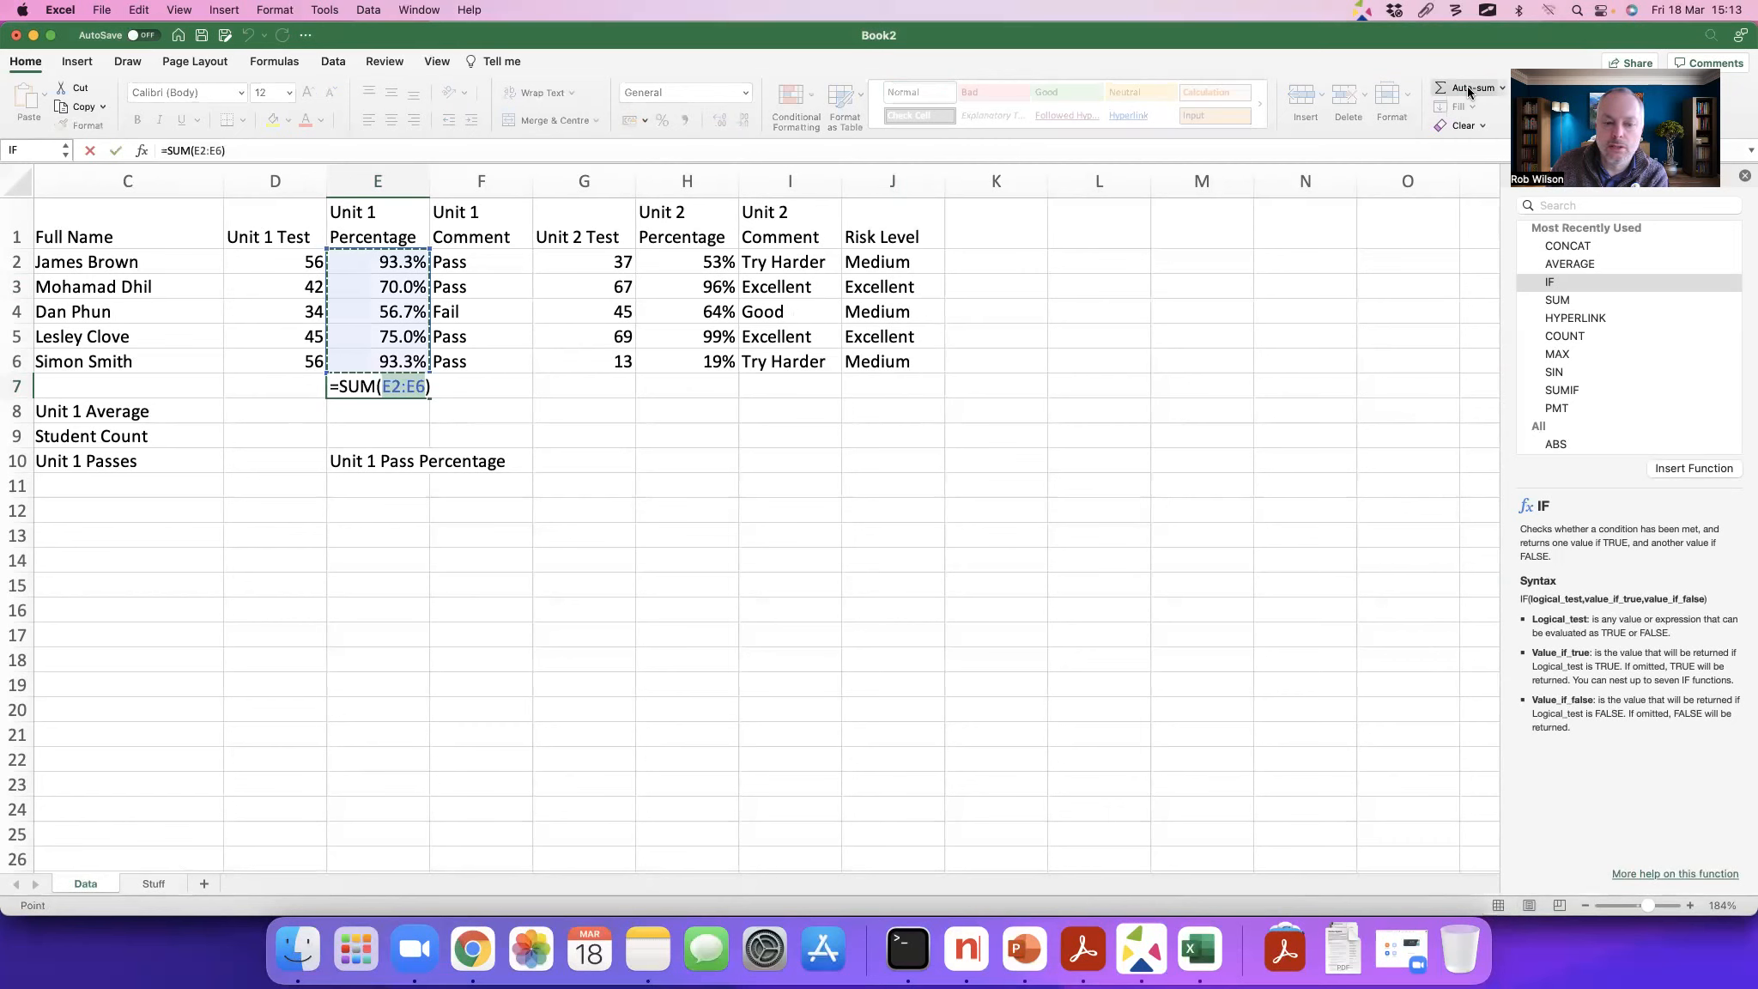
key(Return)
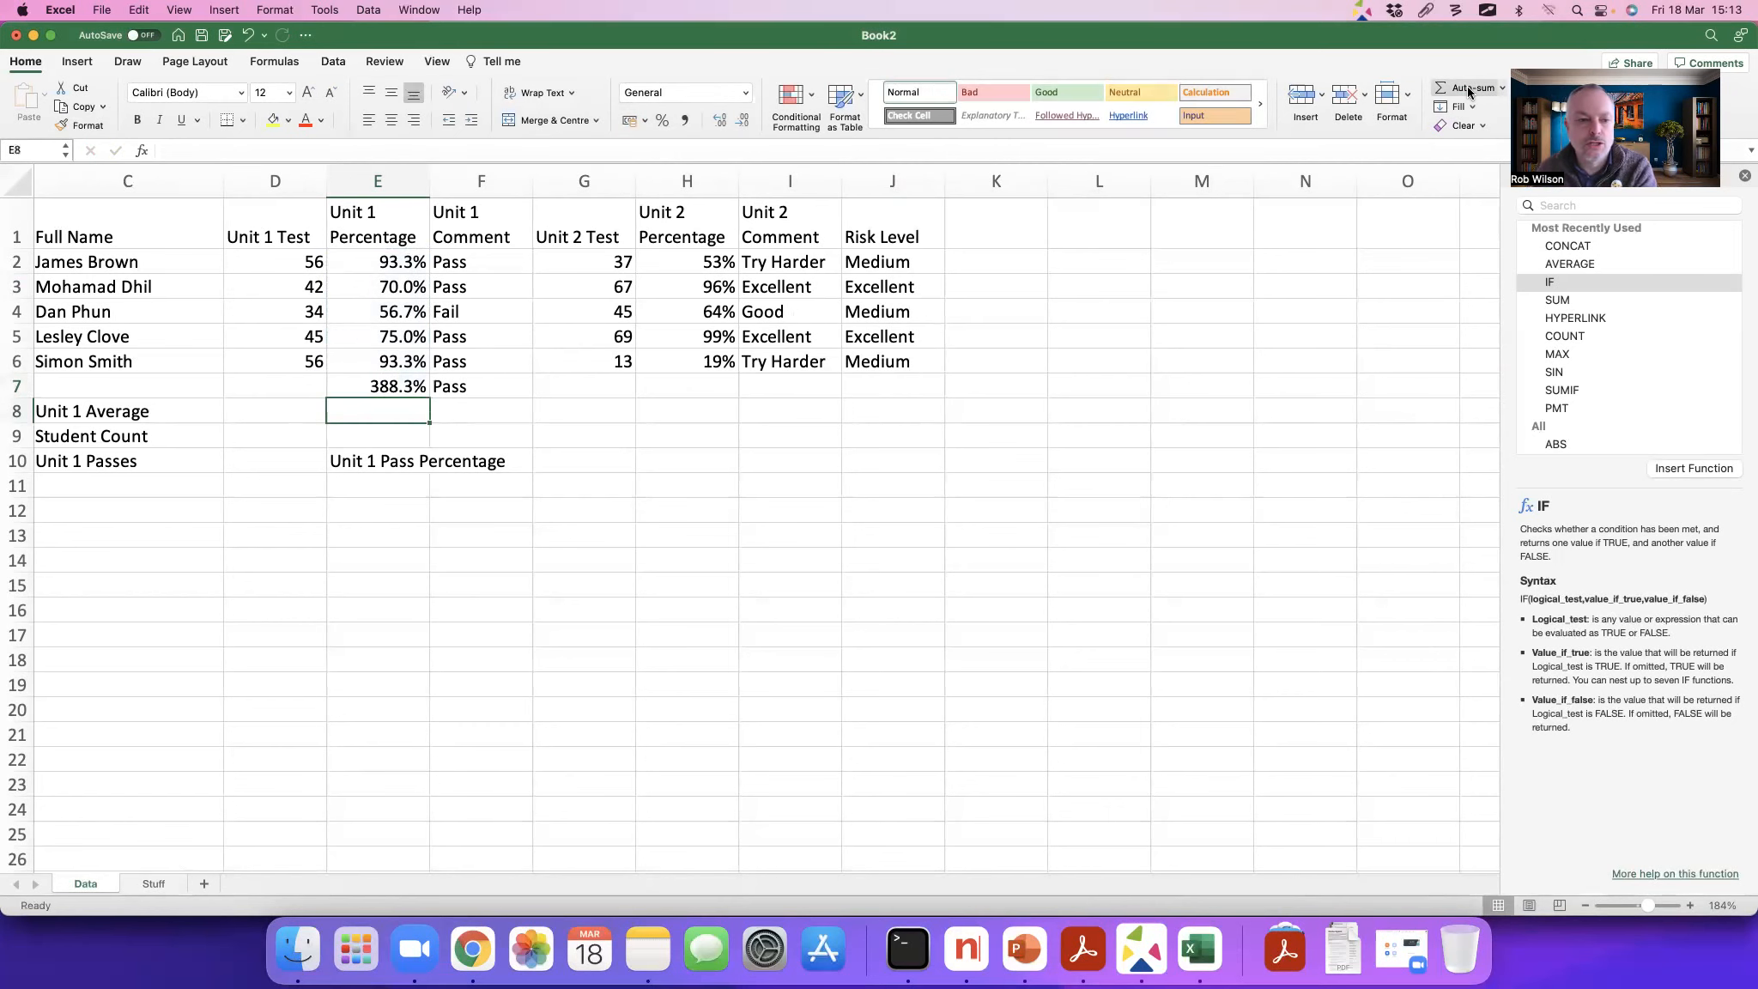
key(super+z)
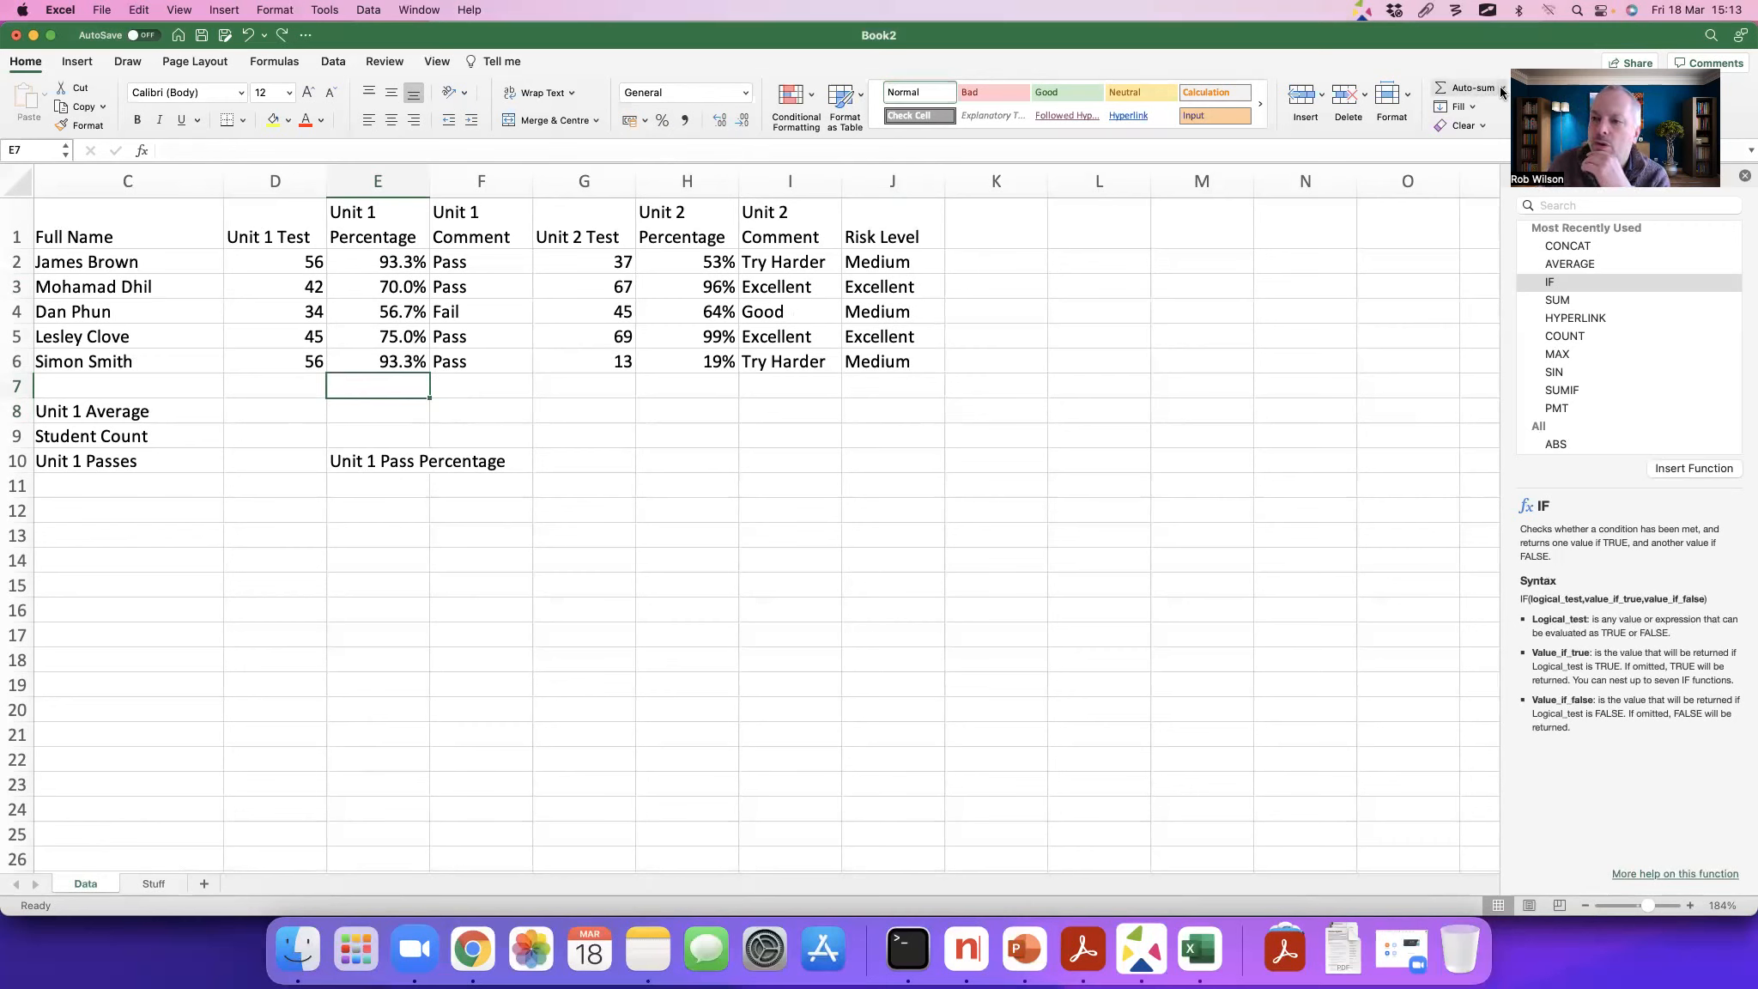
Step: Insert an automatic average of E2:E6 in E7 and clear the comment formula from F7
click(1501, 91)
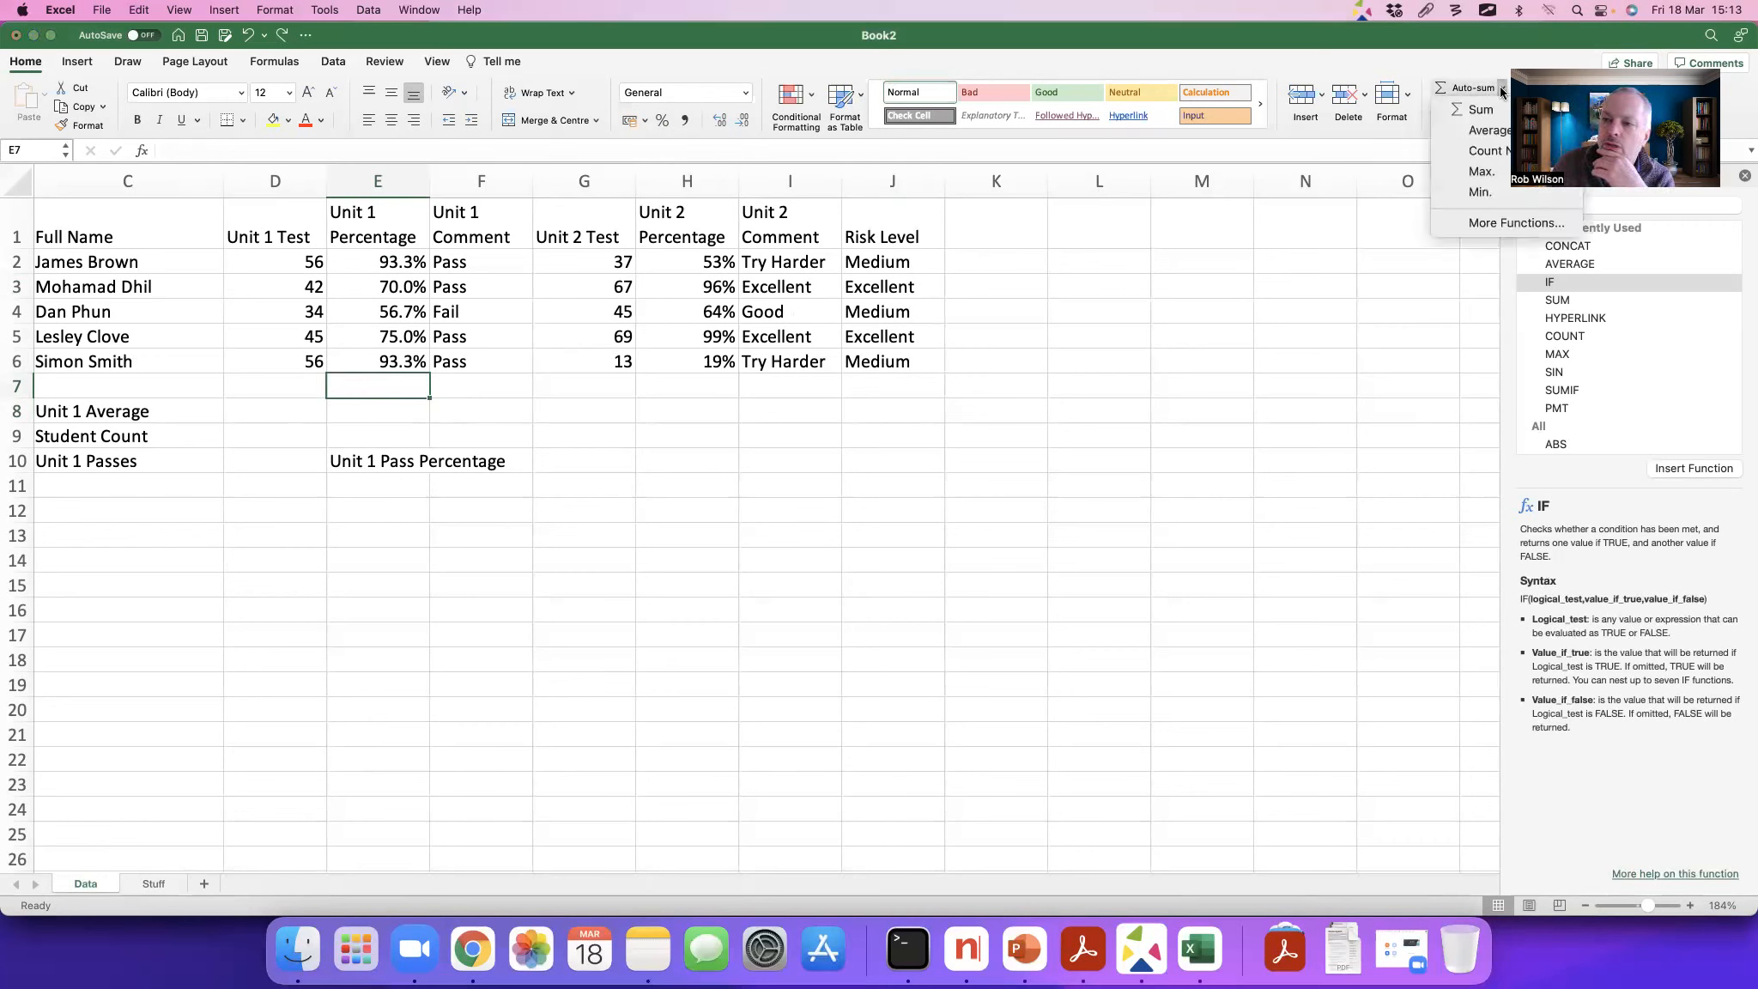
click(1492, 135)
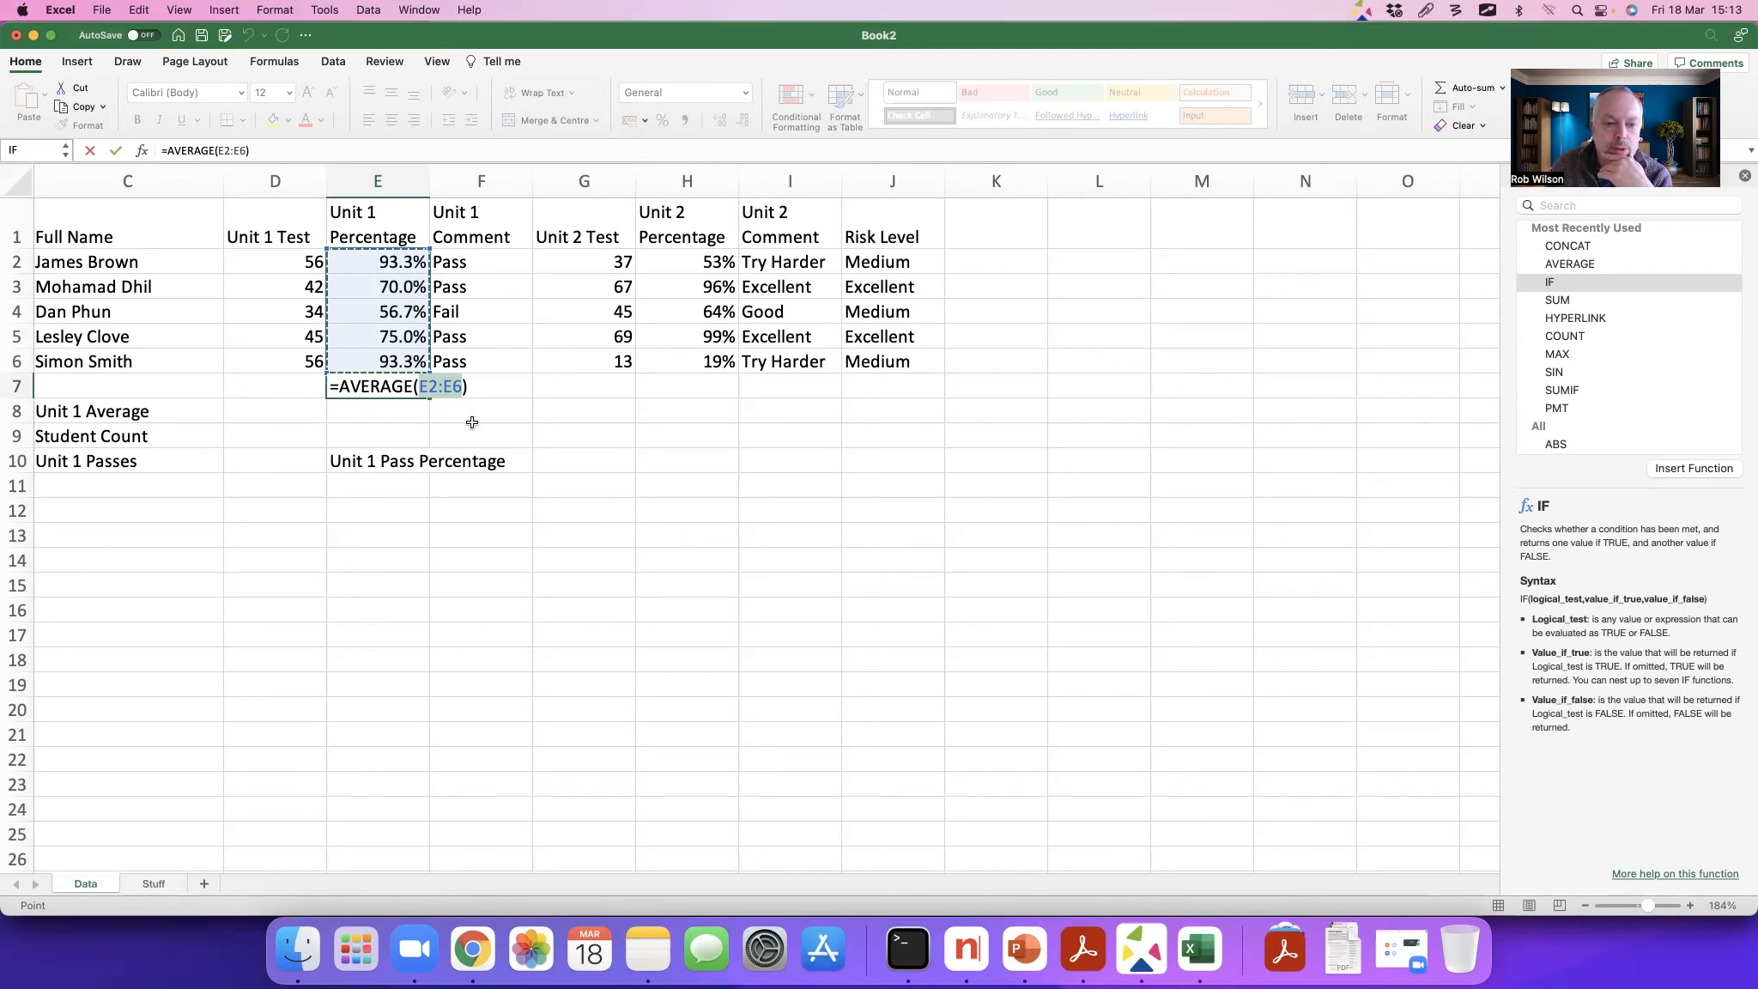
key(Return)
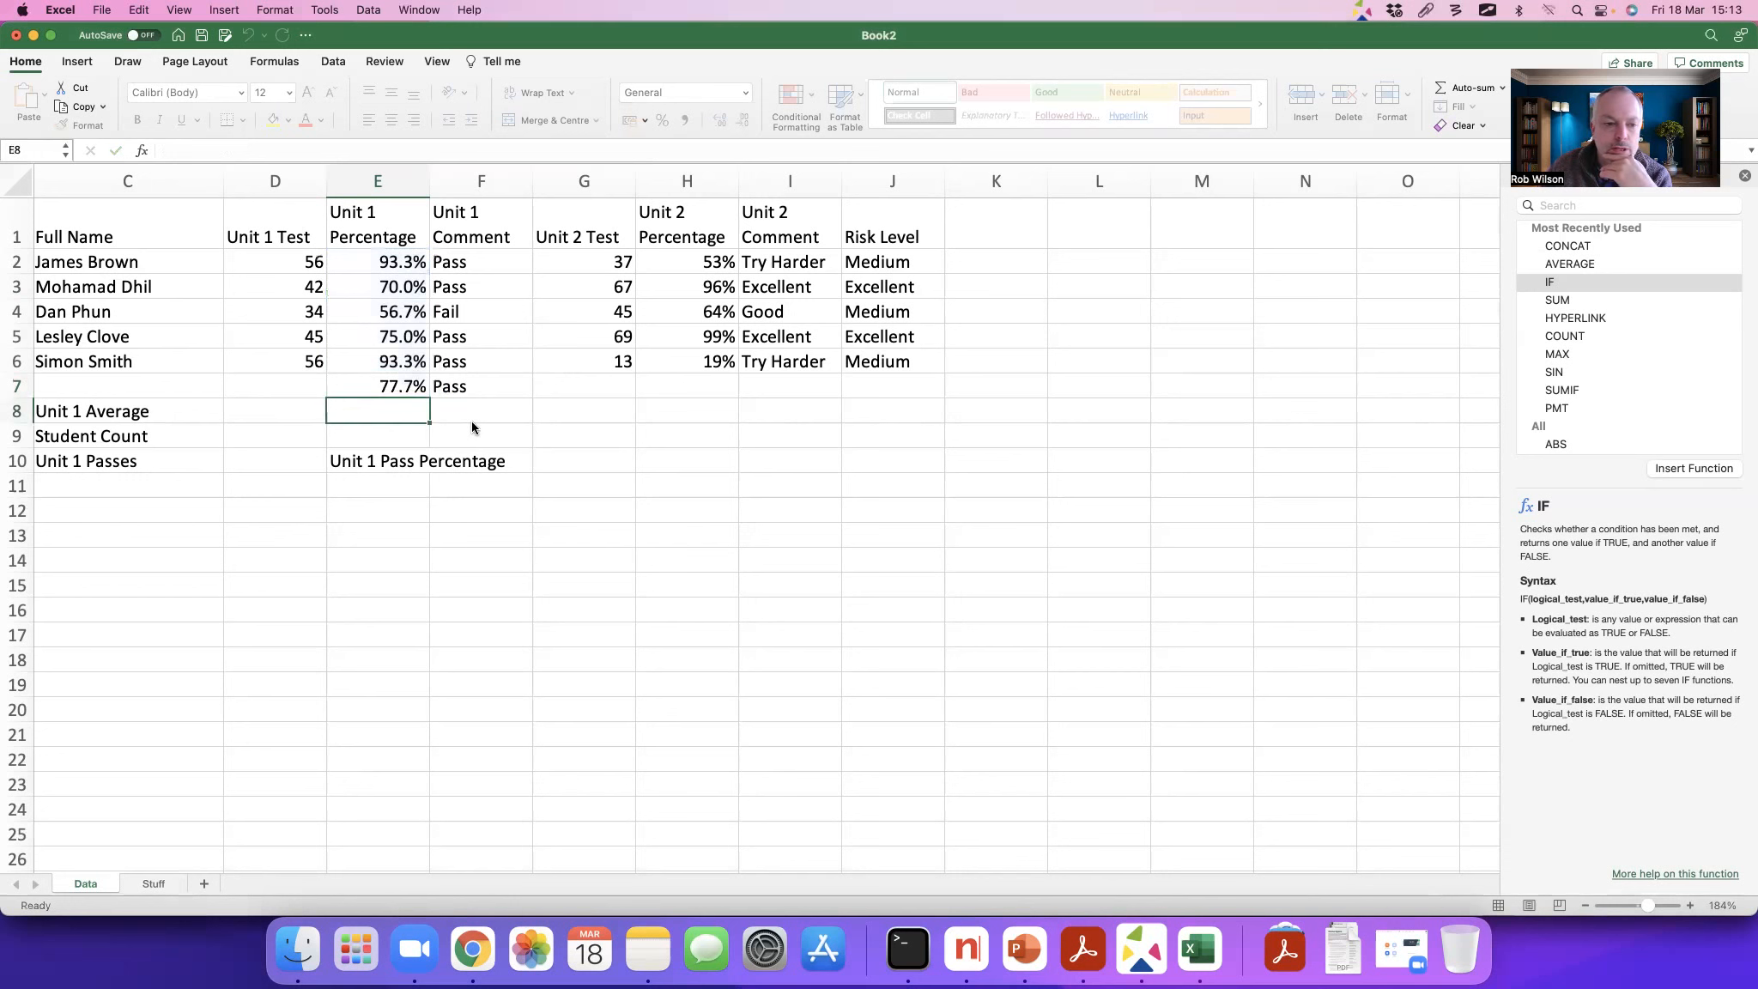
click(468, 390)
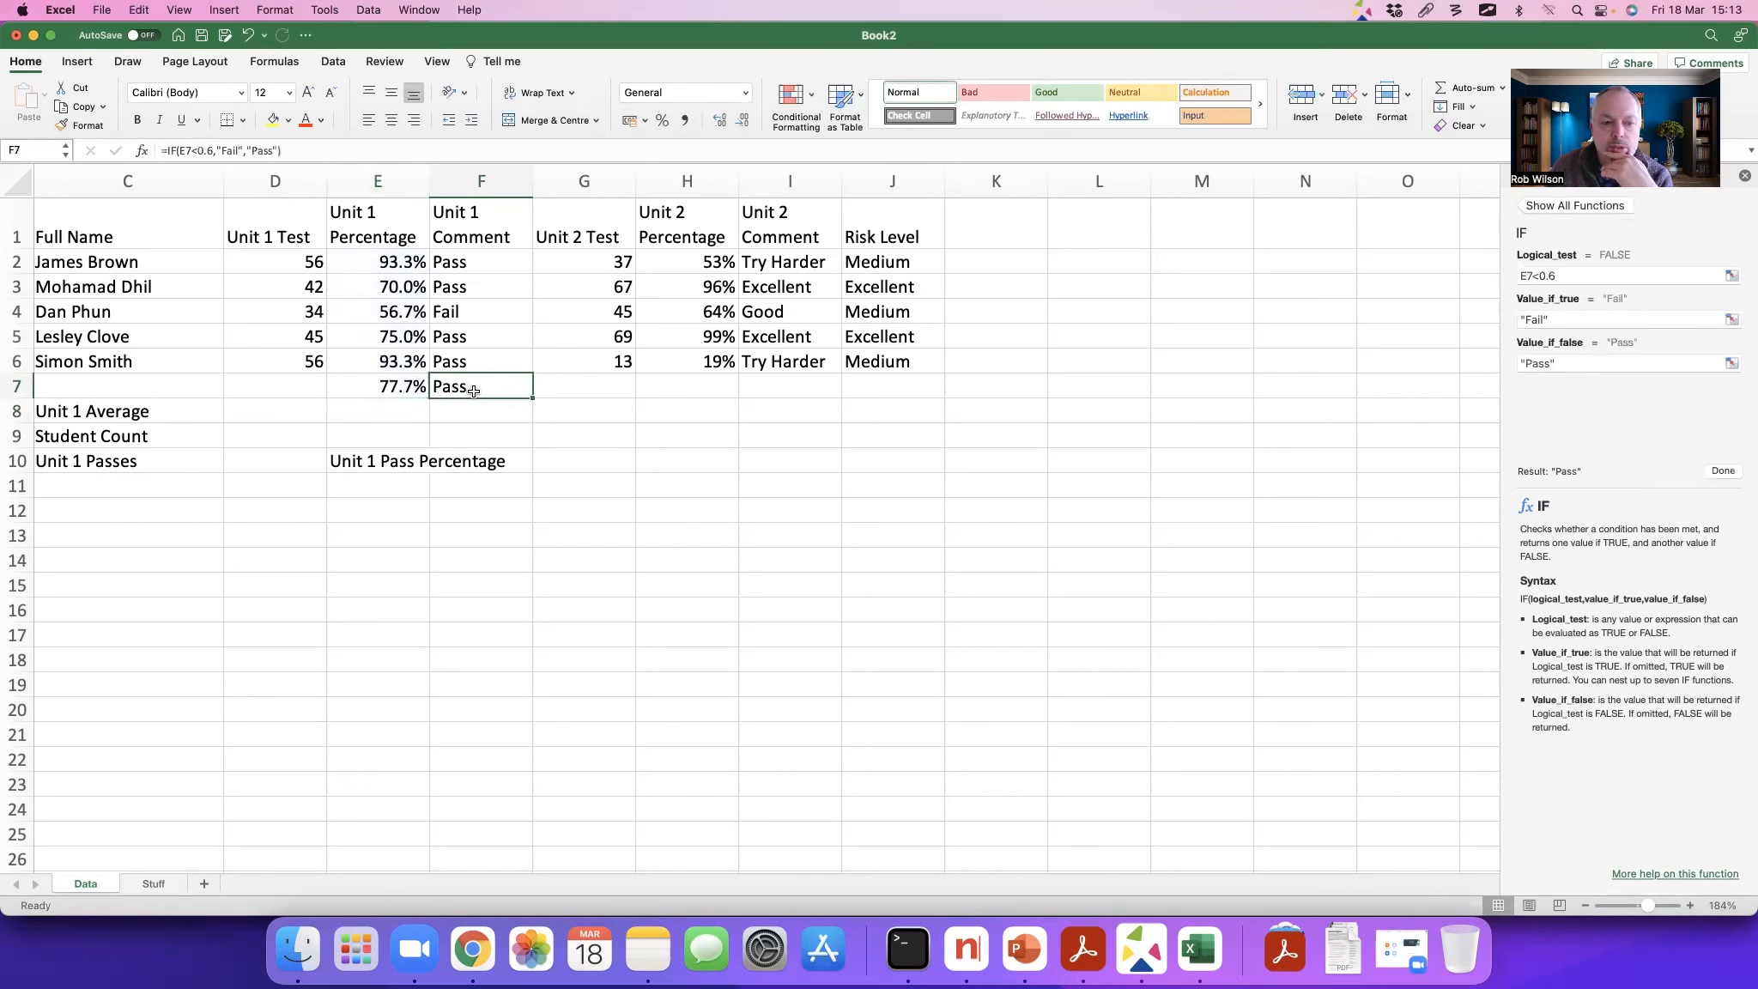
key(Delete)
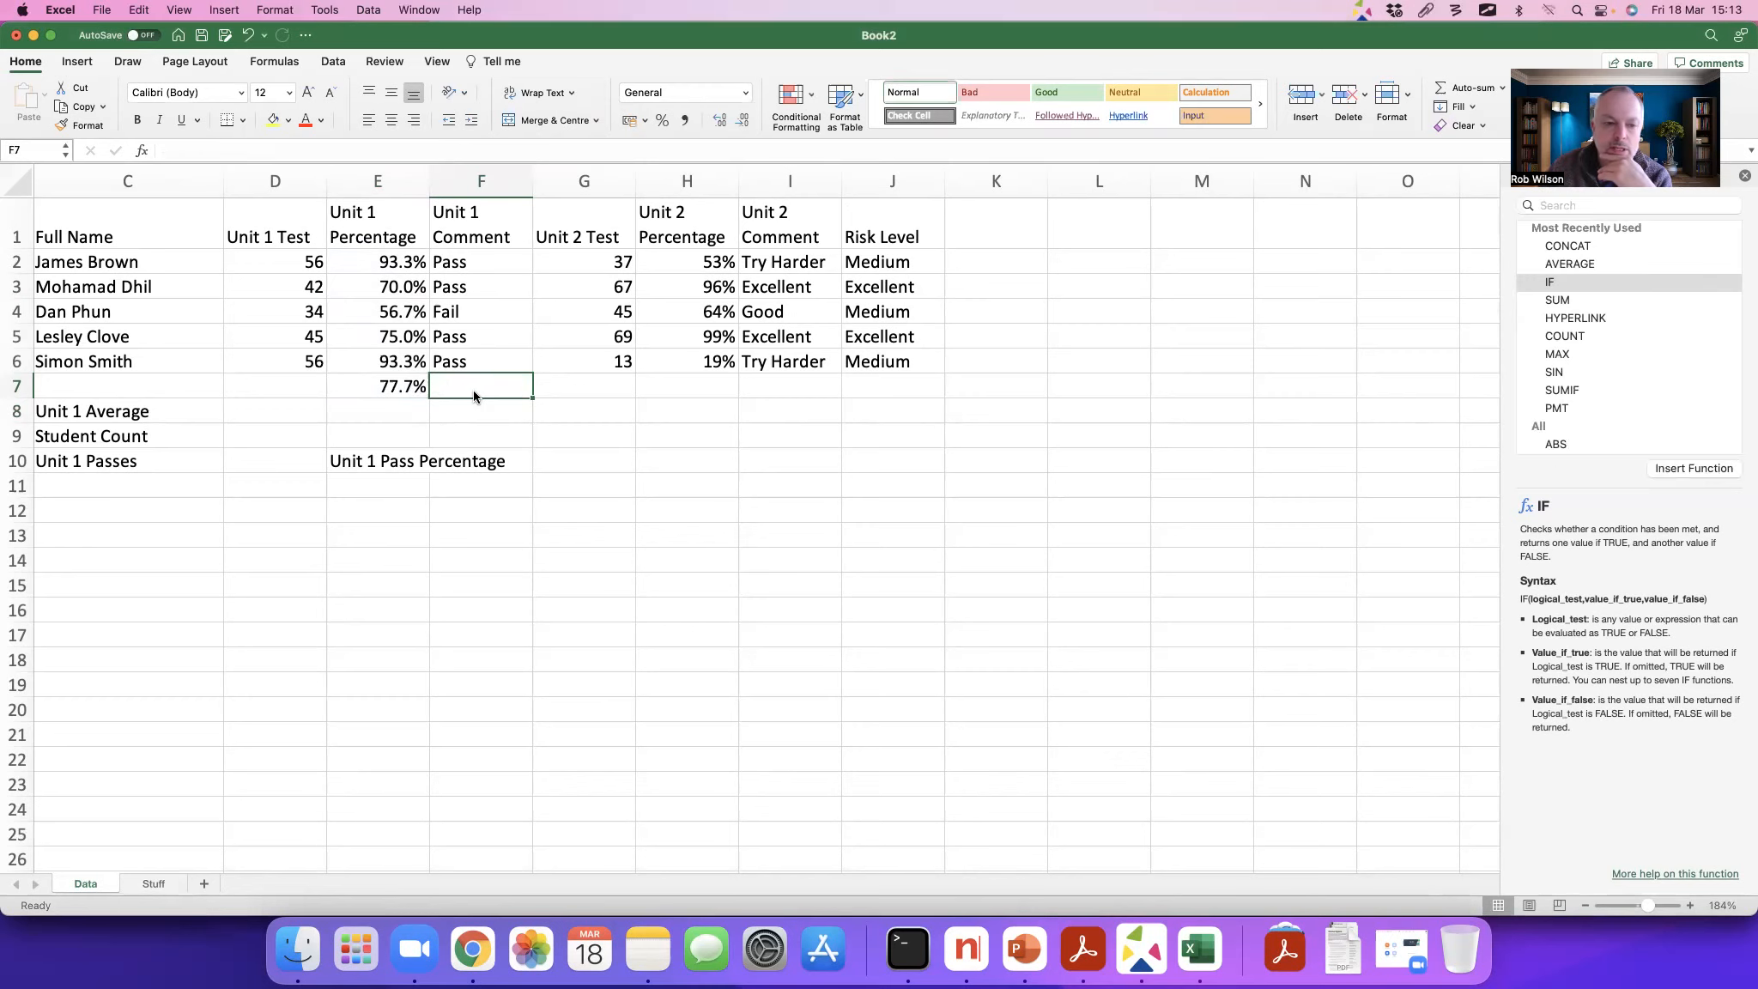
click(389, 397)
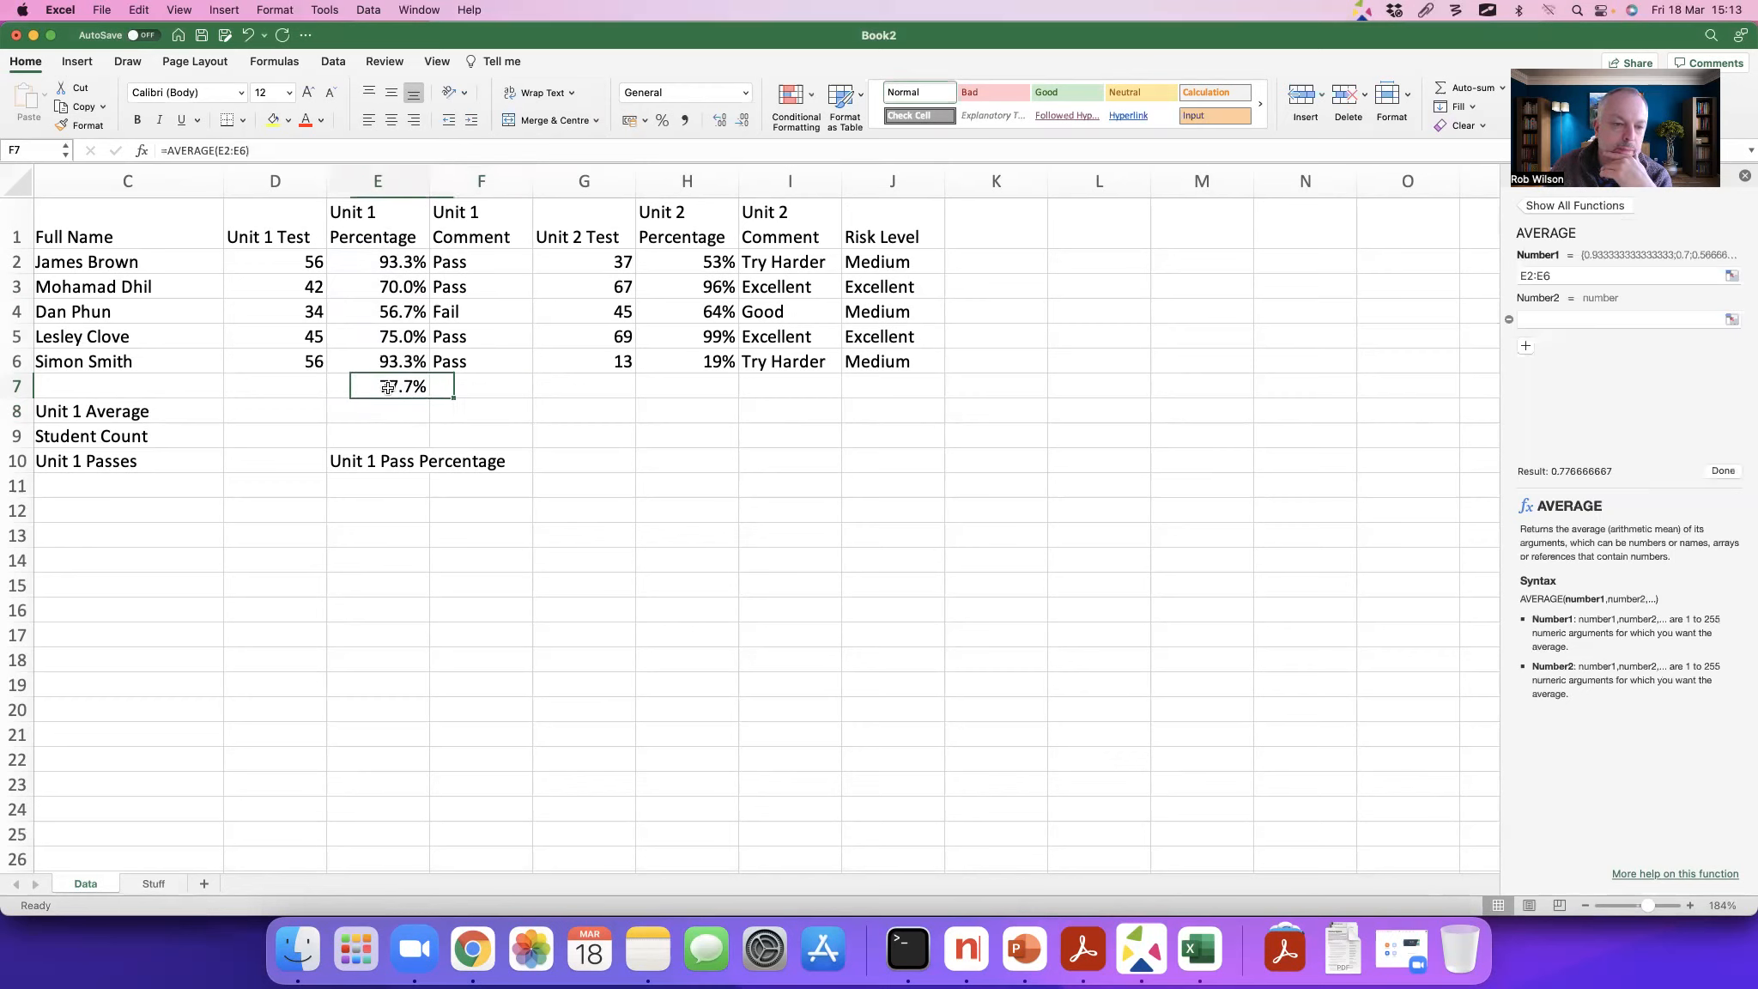
drag(259, 152, 179, 148)
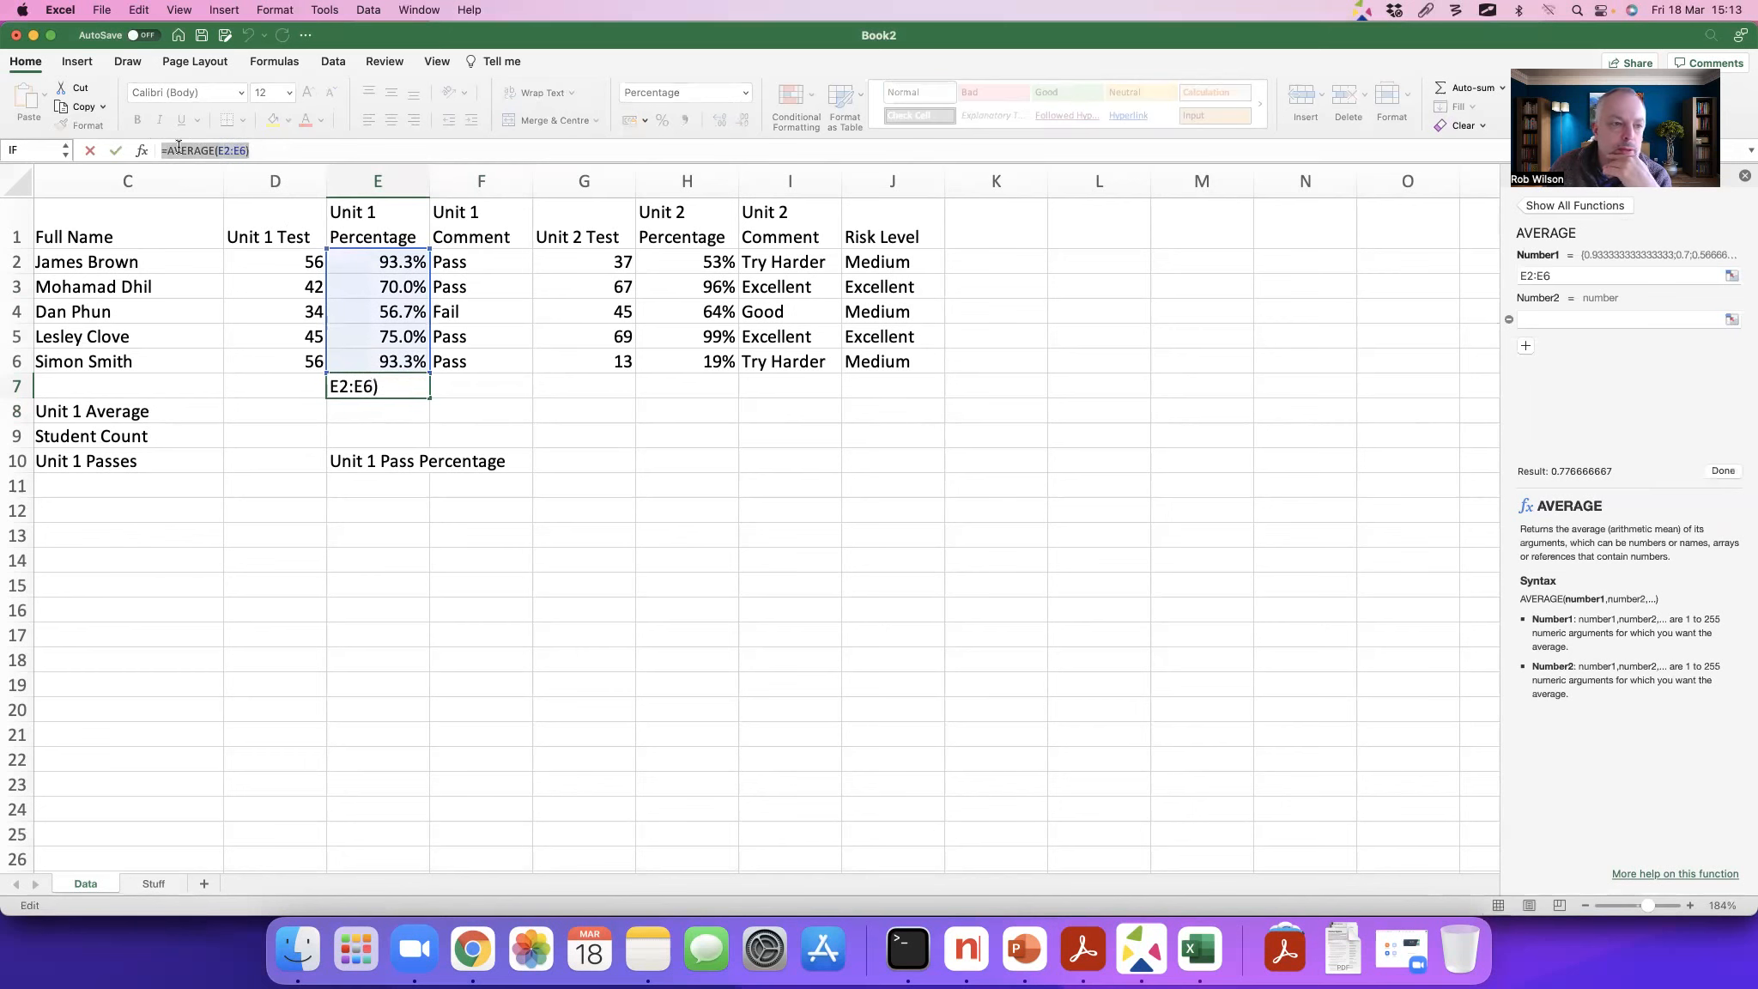
right_click(188, 148)
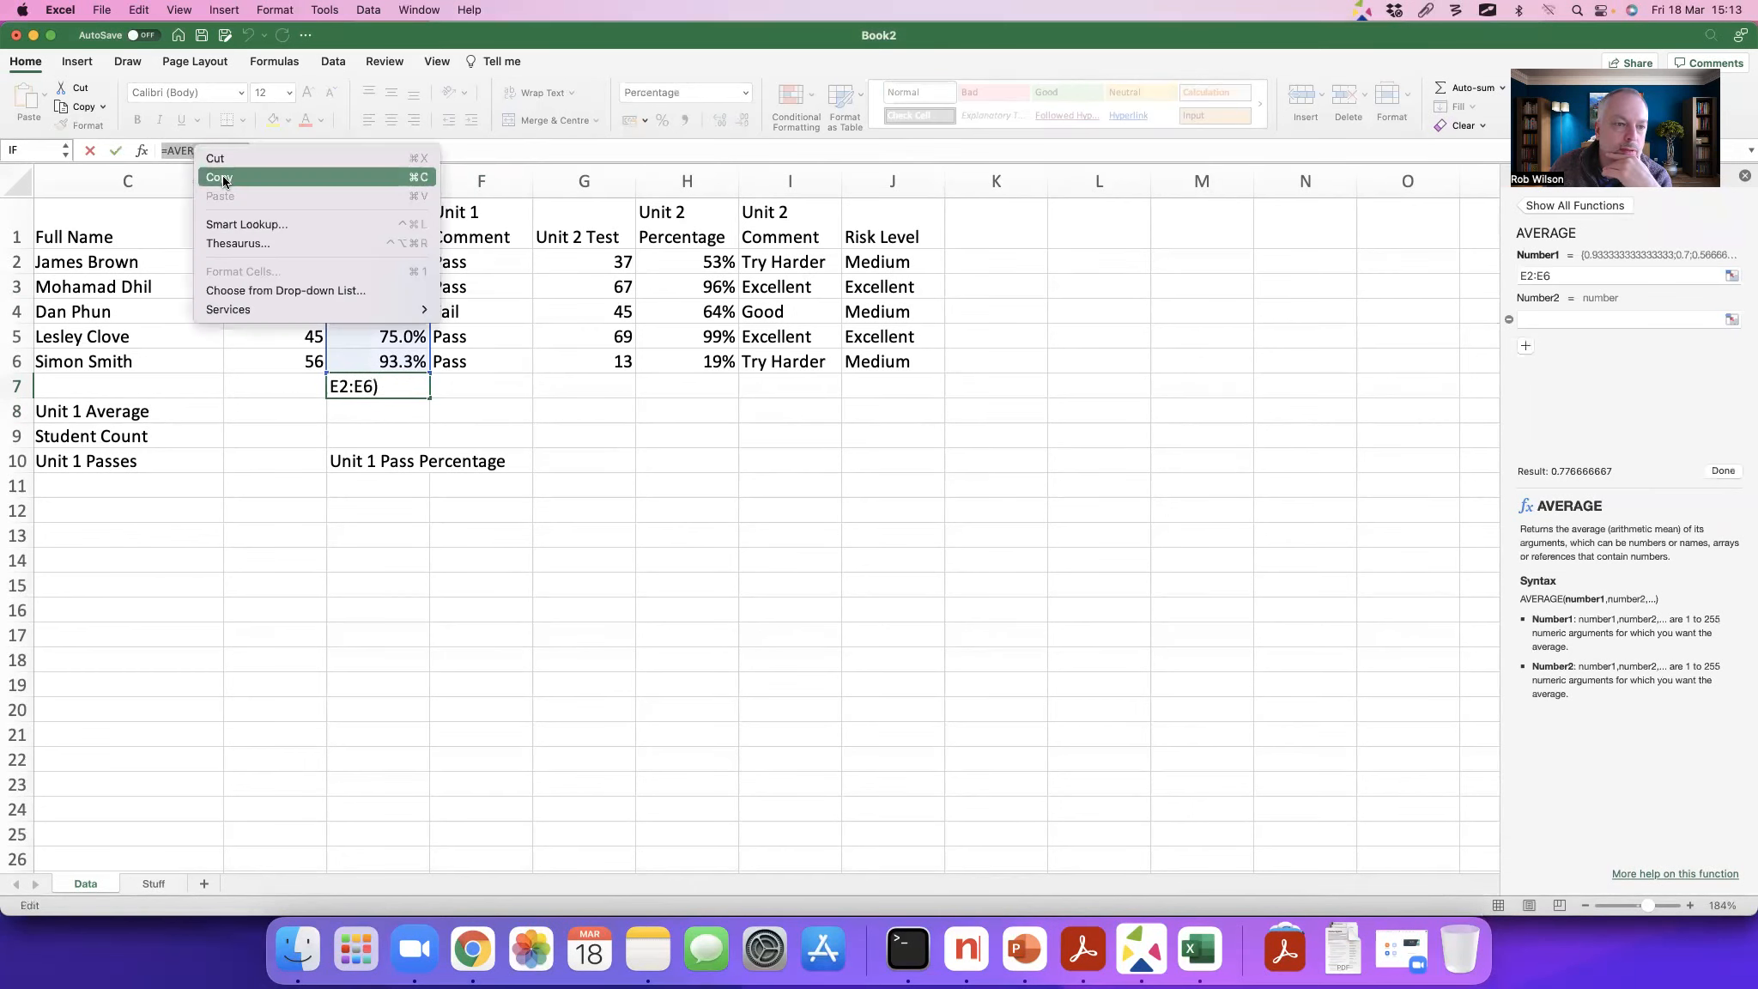
click(224, 176)
right_click(227, 156)
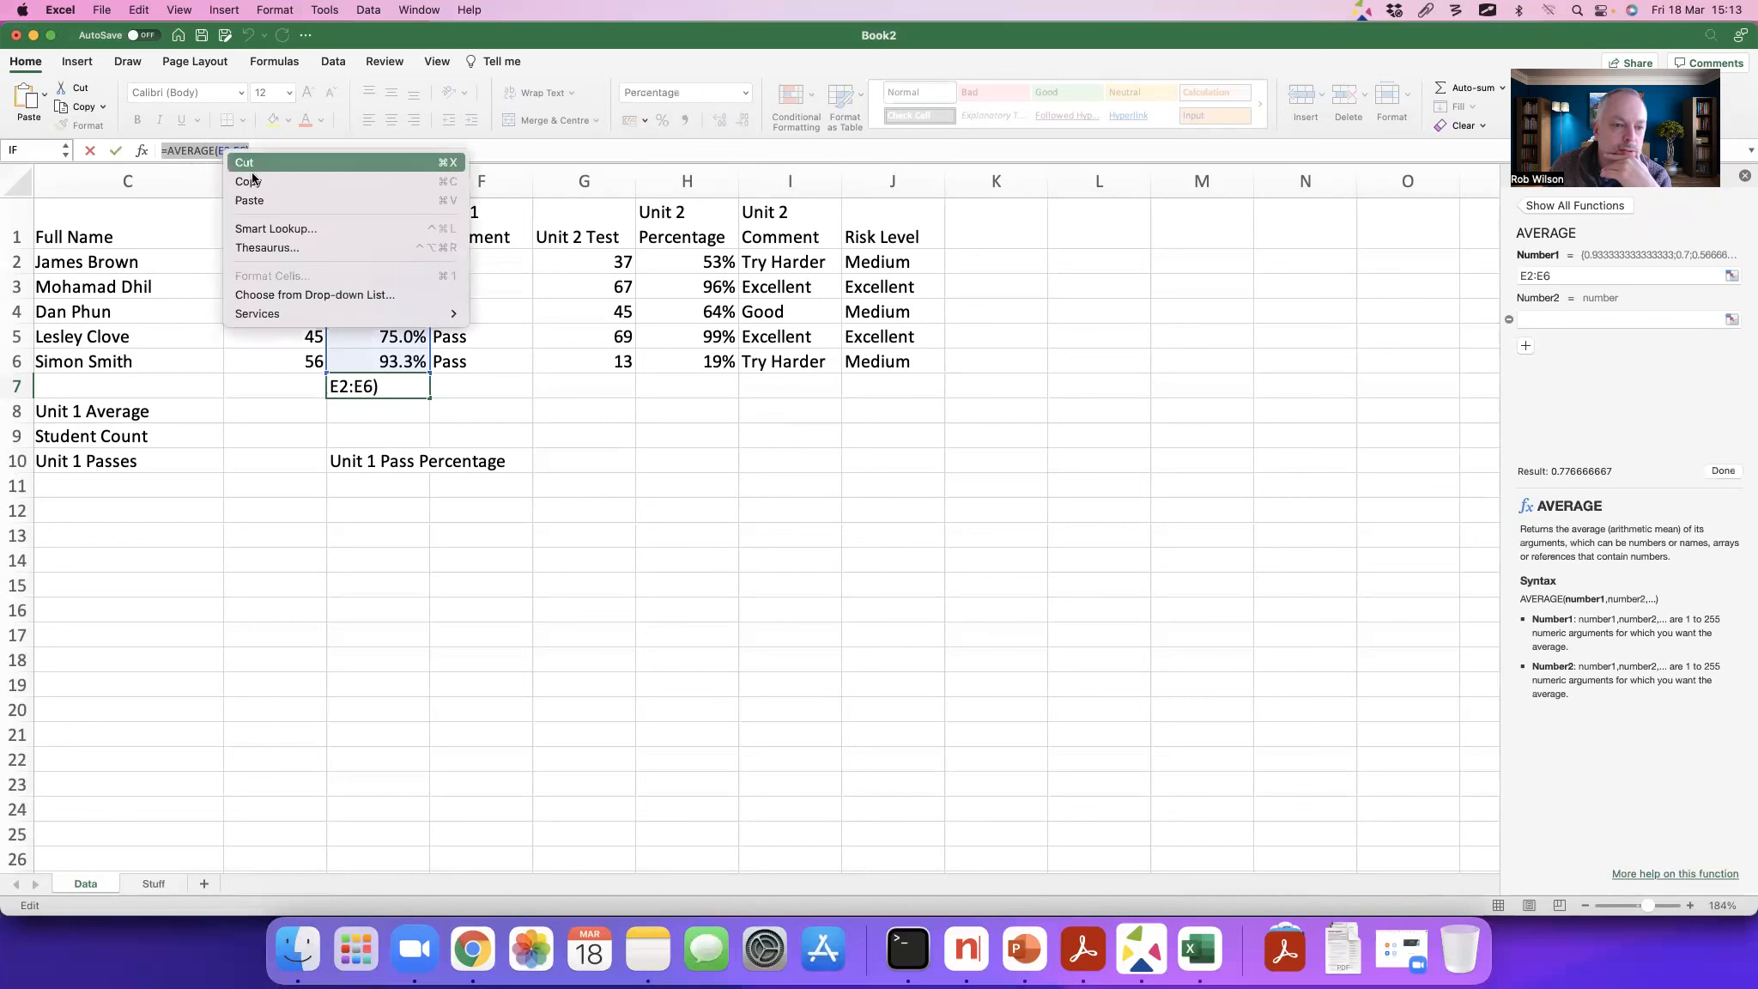
click(251, 169)
text(=)
click(353, 414)
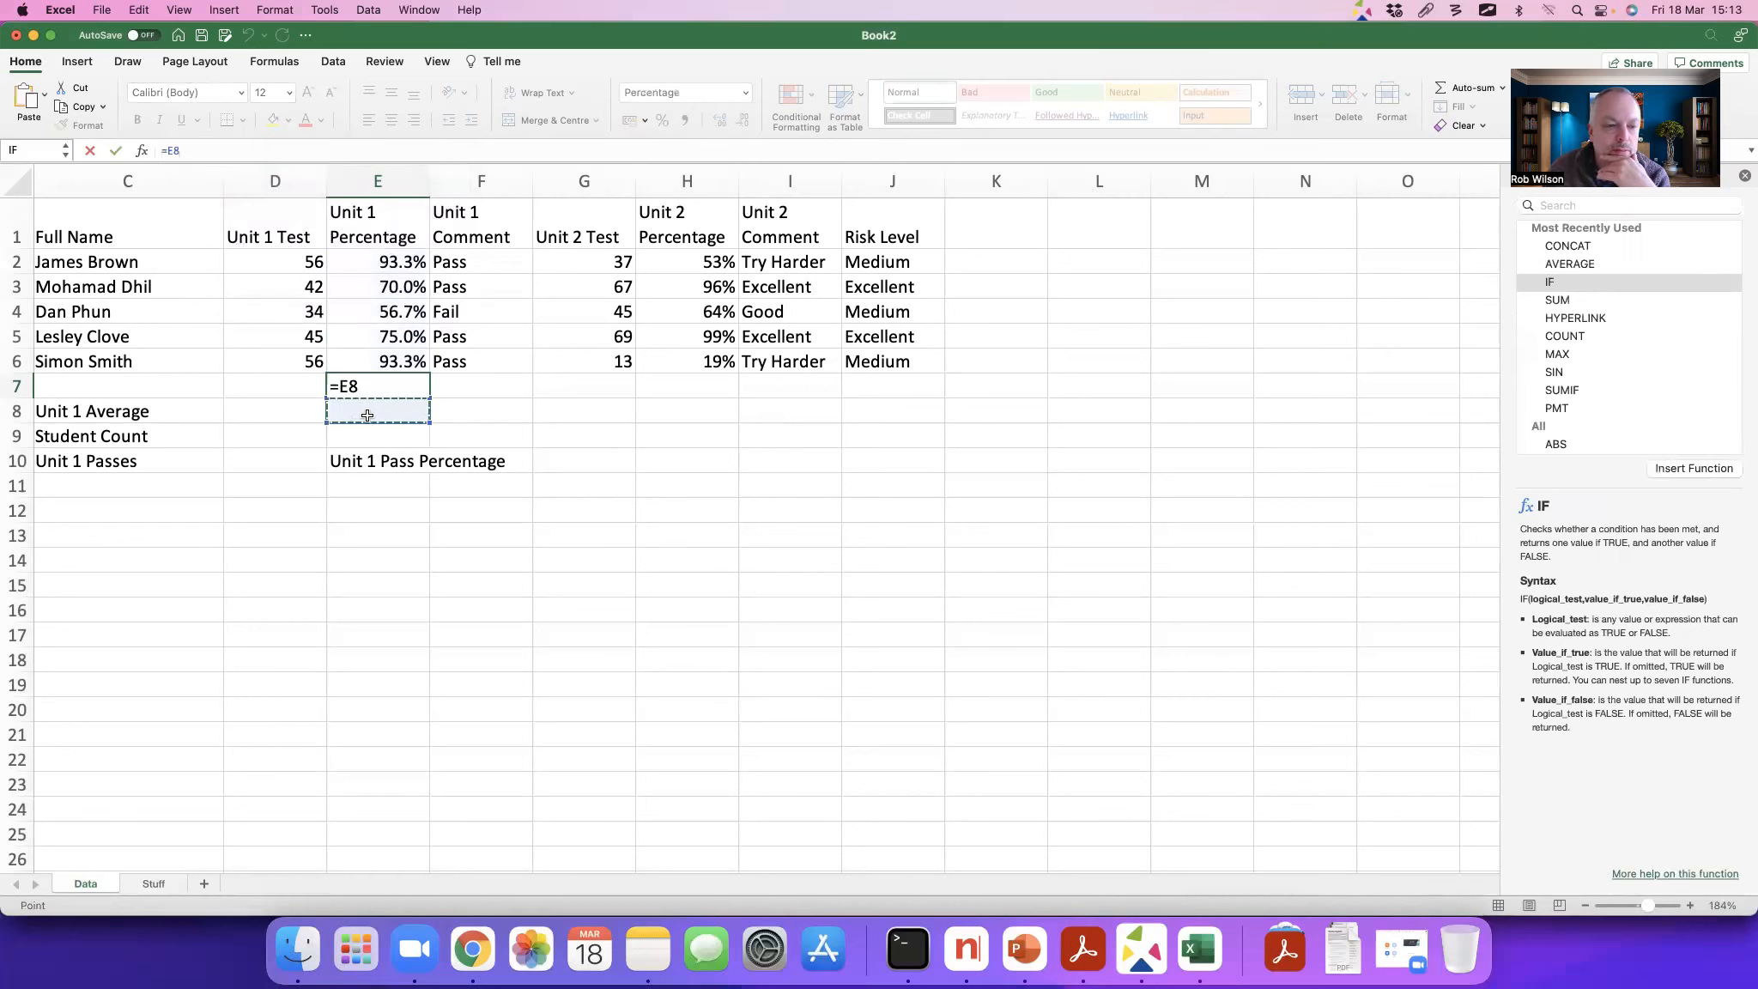
key(Escape)
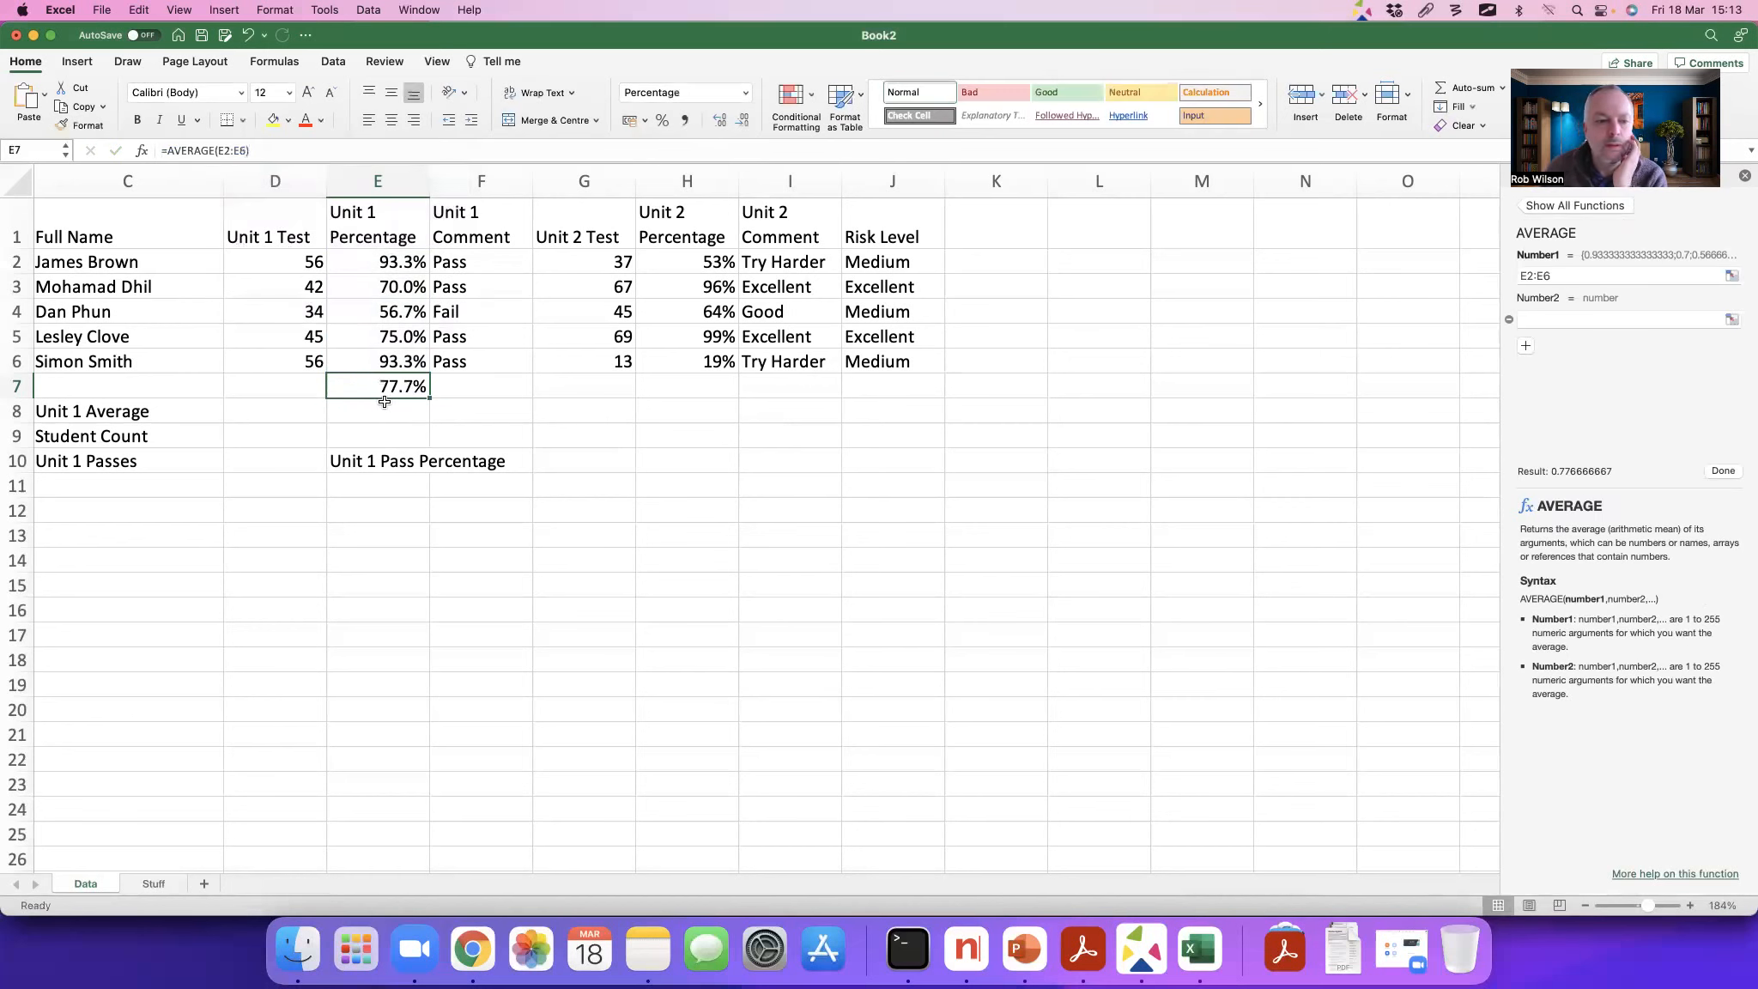
Step: Move the Unit 1 average formula from E7 to E8, in line with the Unit 1 Average label
right_click(381, 393)
click(405, 418)
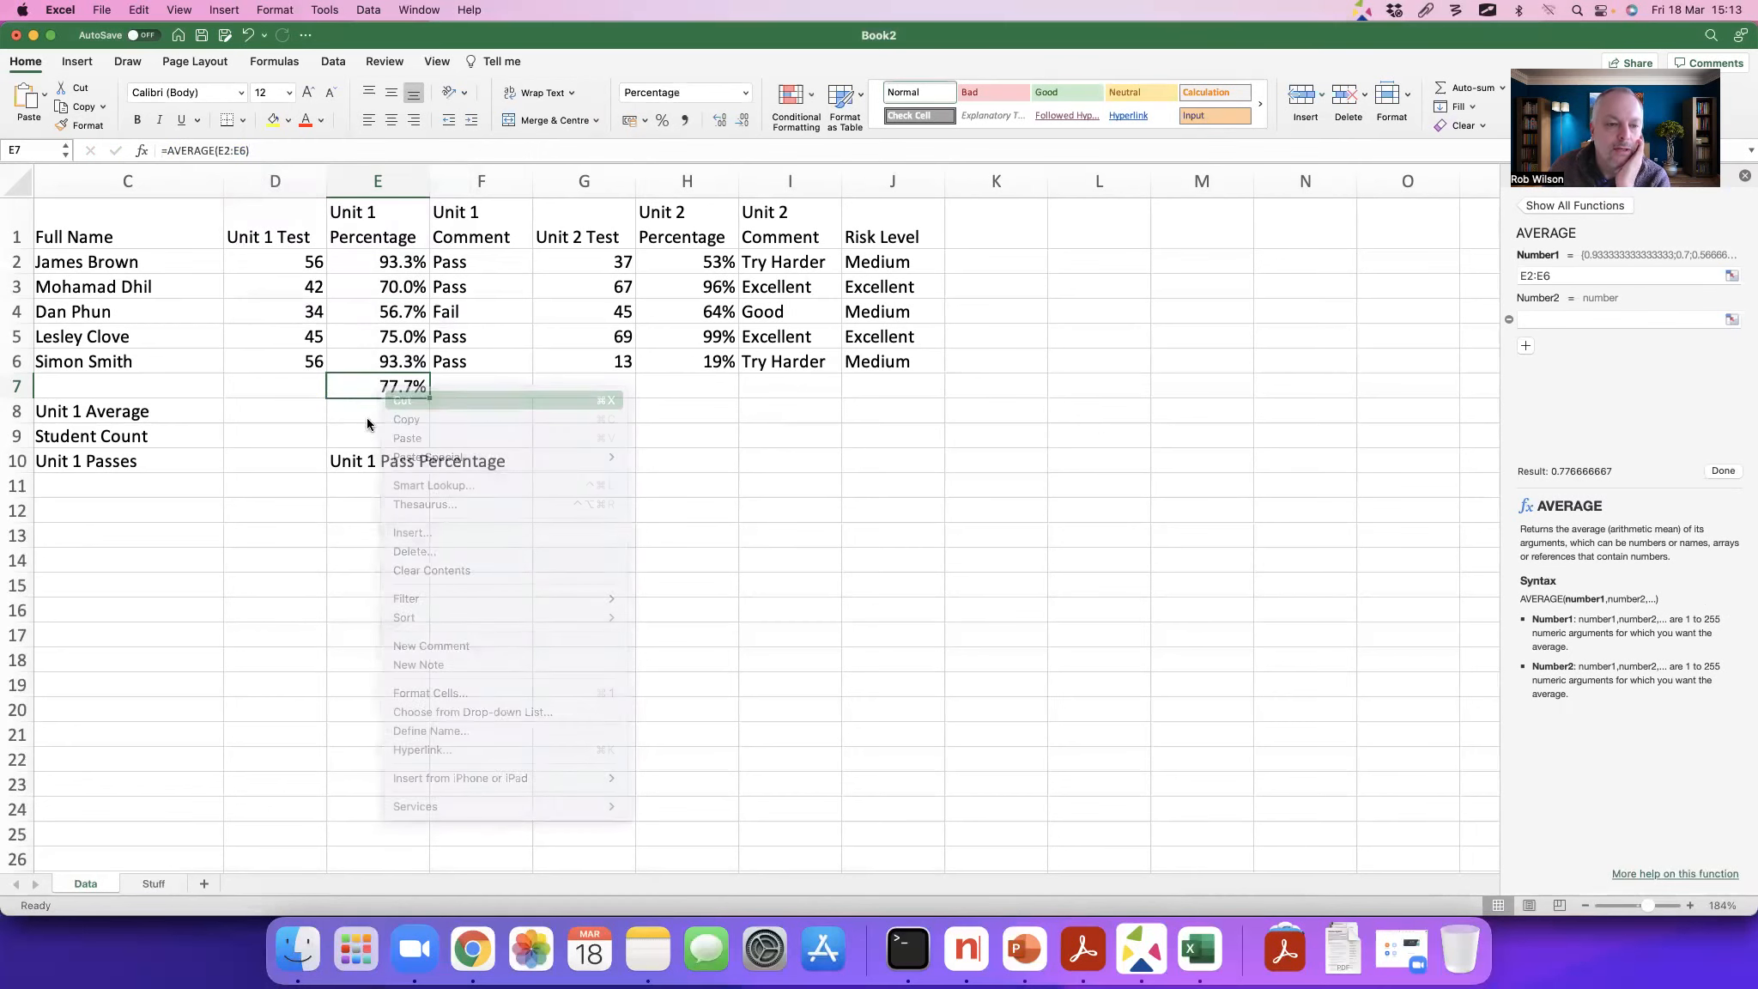
click(355, 414)
right_click(381, 414)
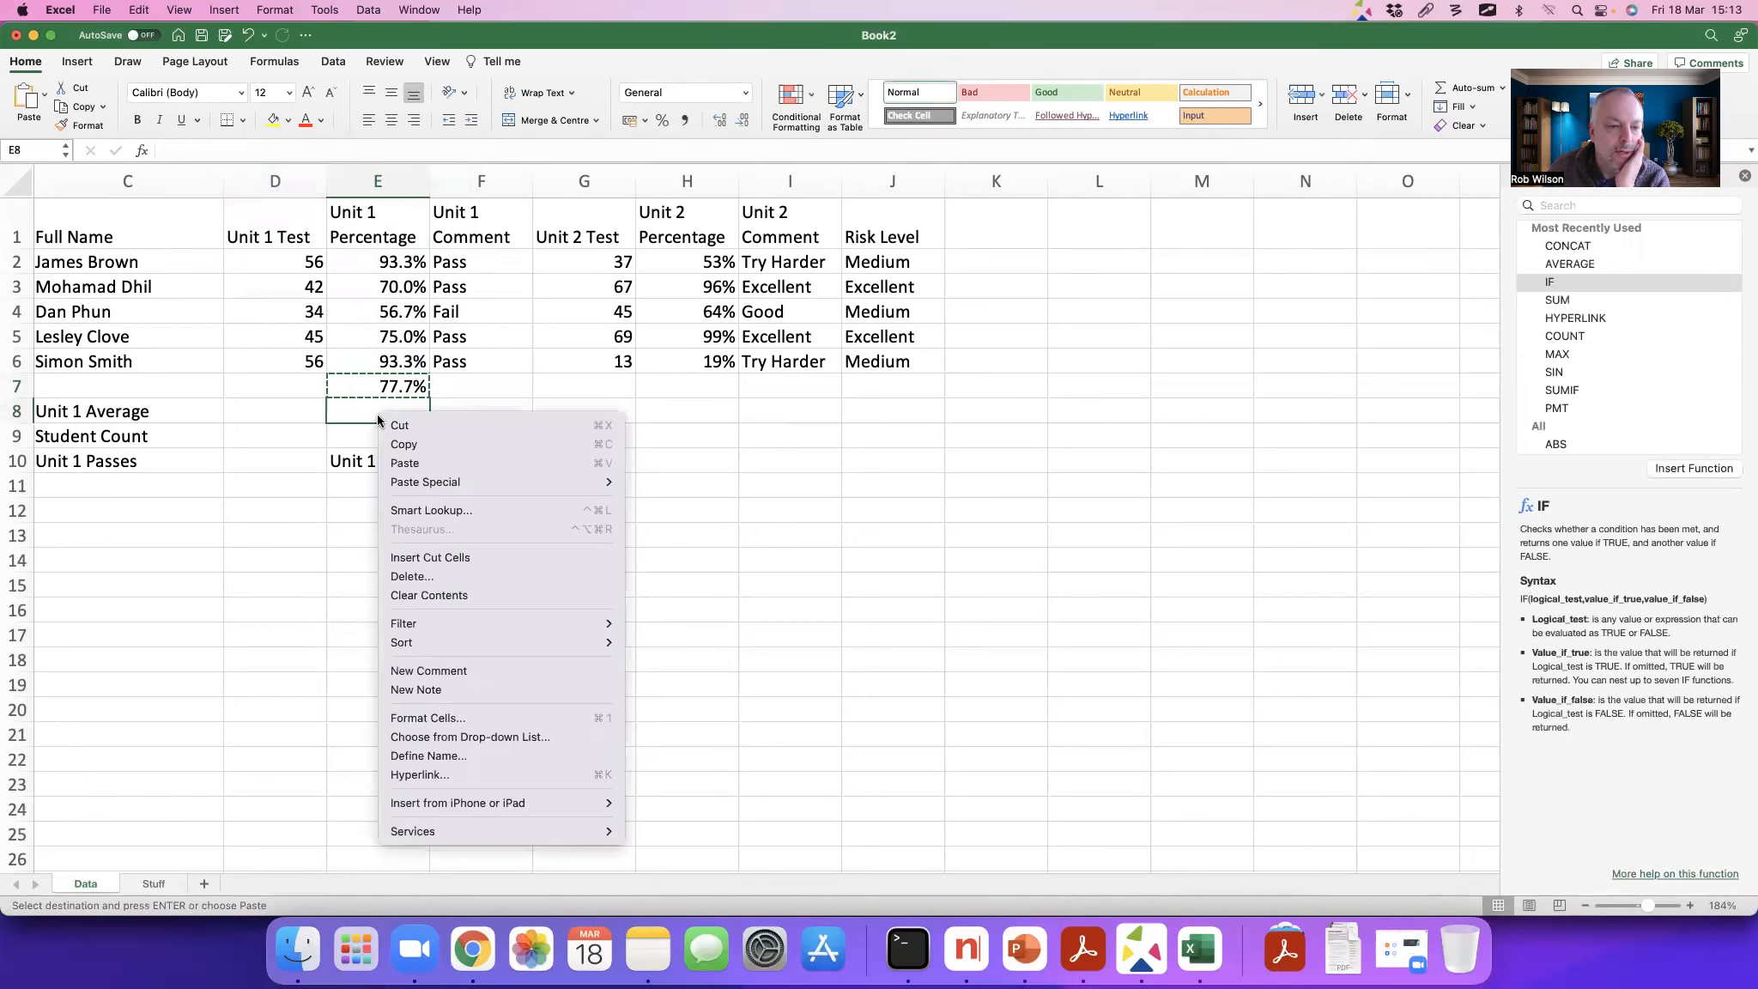
click(405, 463)
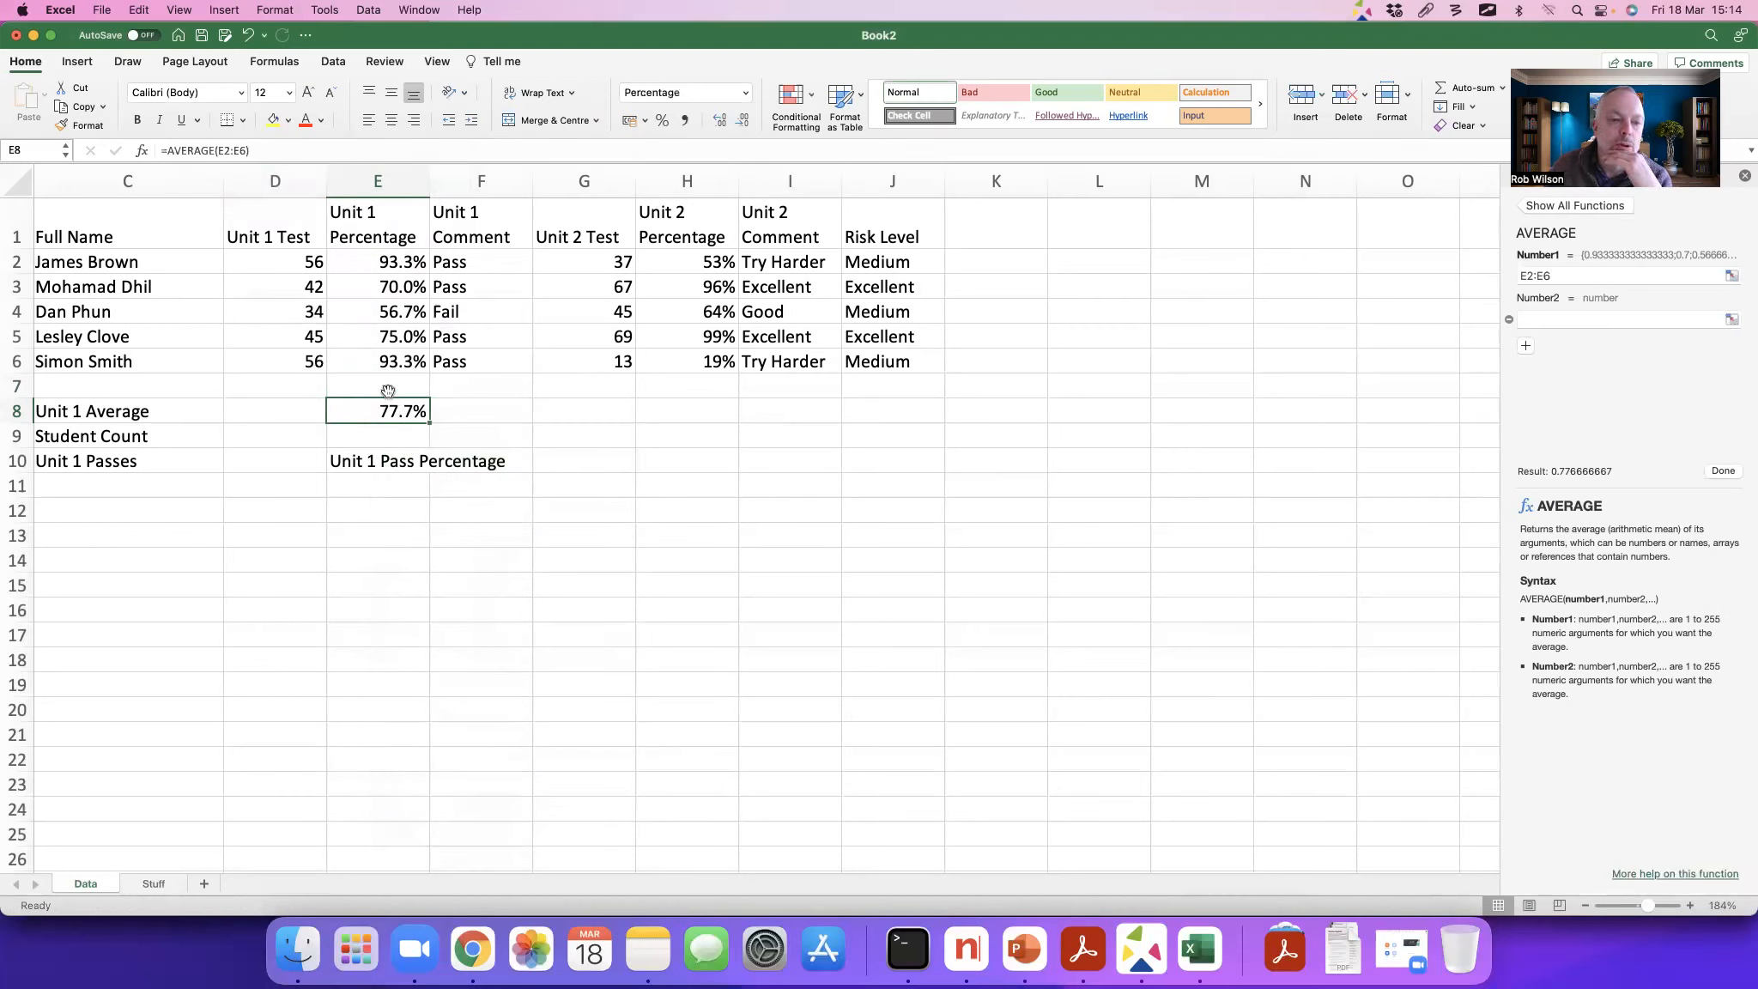
click(384, 438)
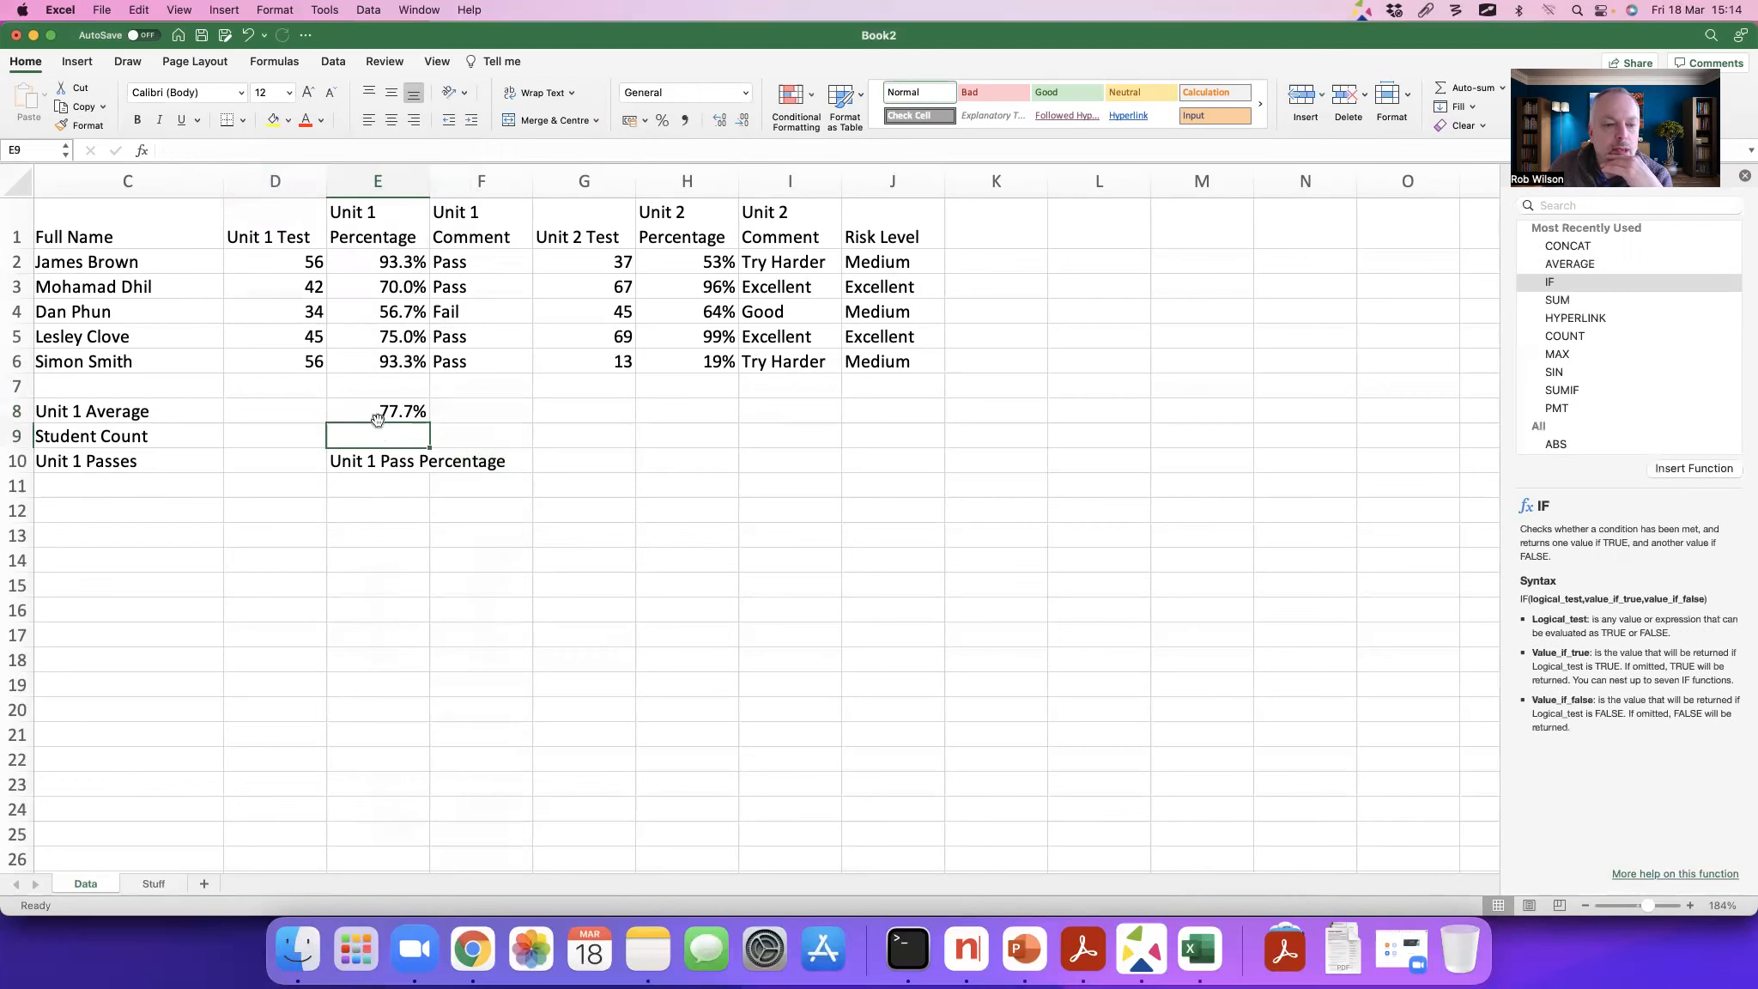
click(374, 416)
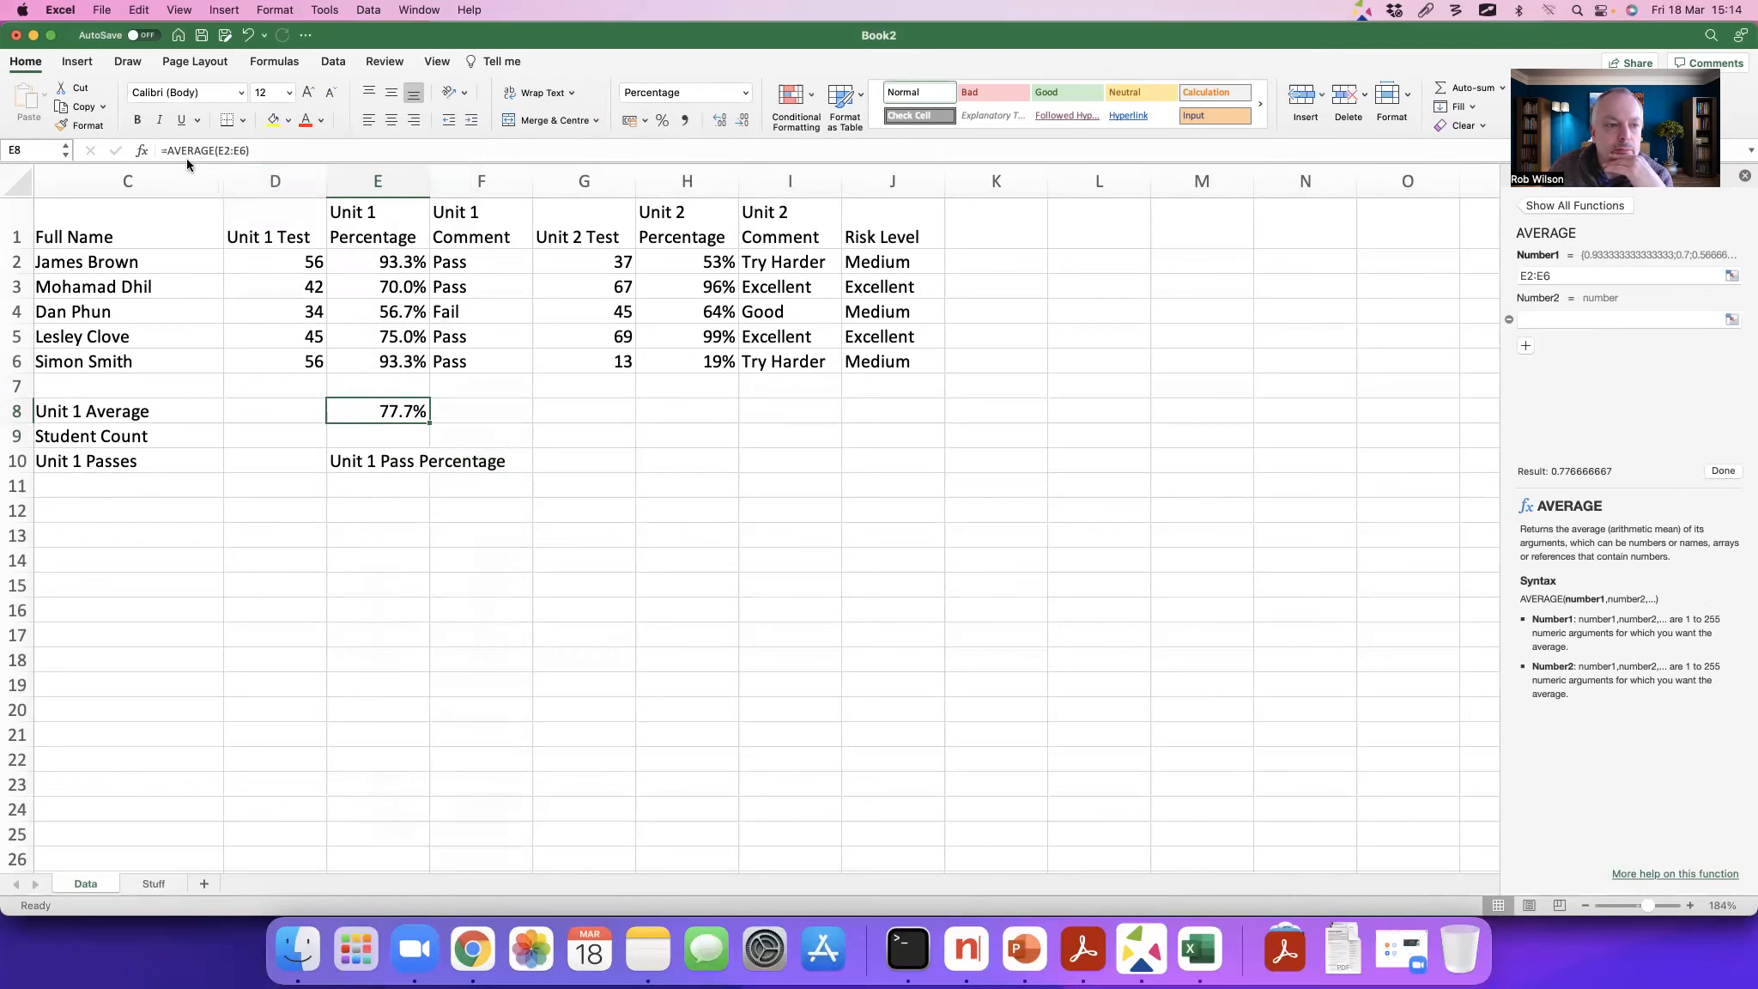
Step: Insert the COUNT function in E9, on the Student Count row
click(359, 433)
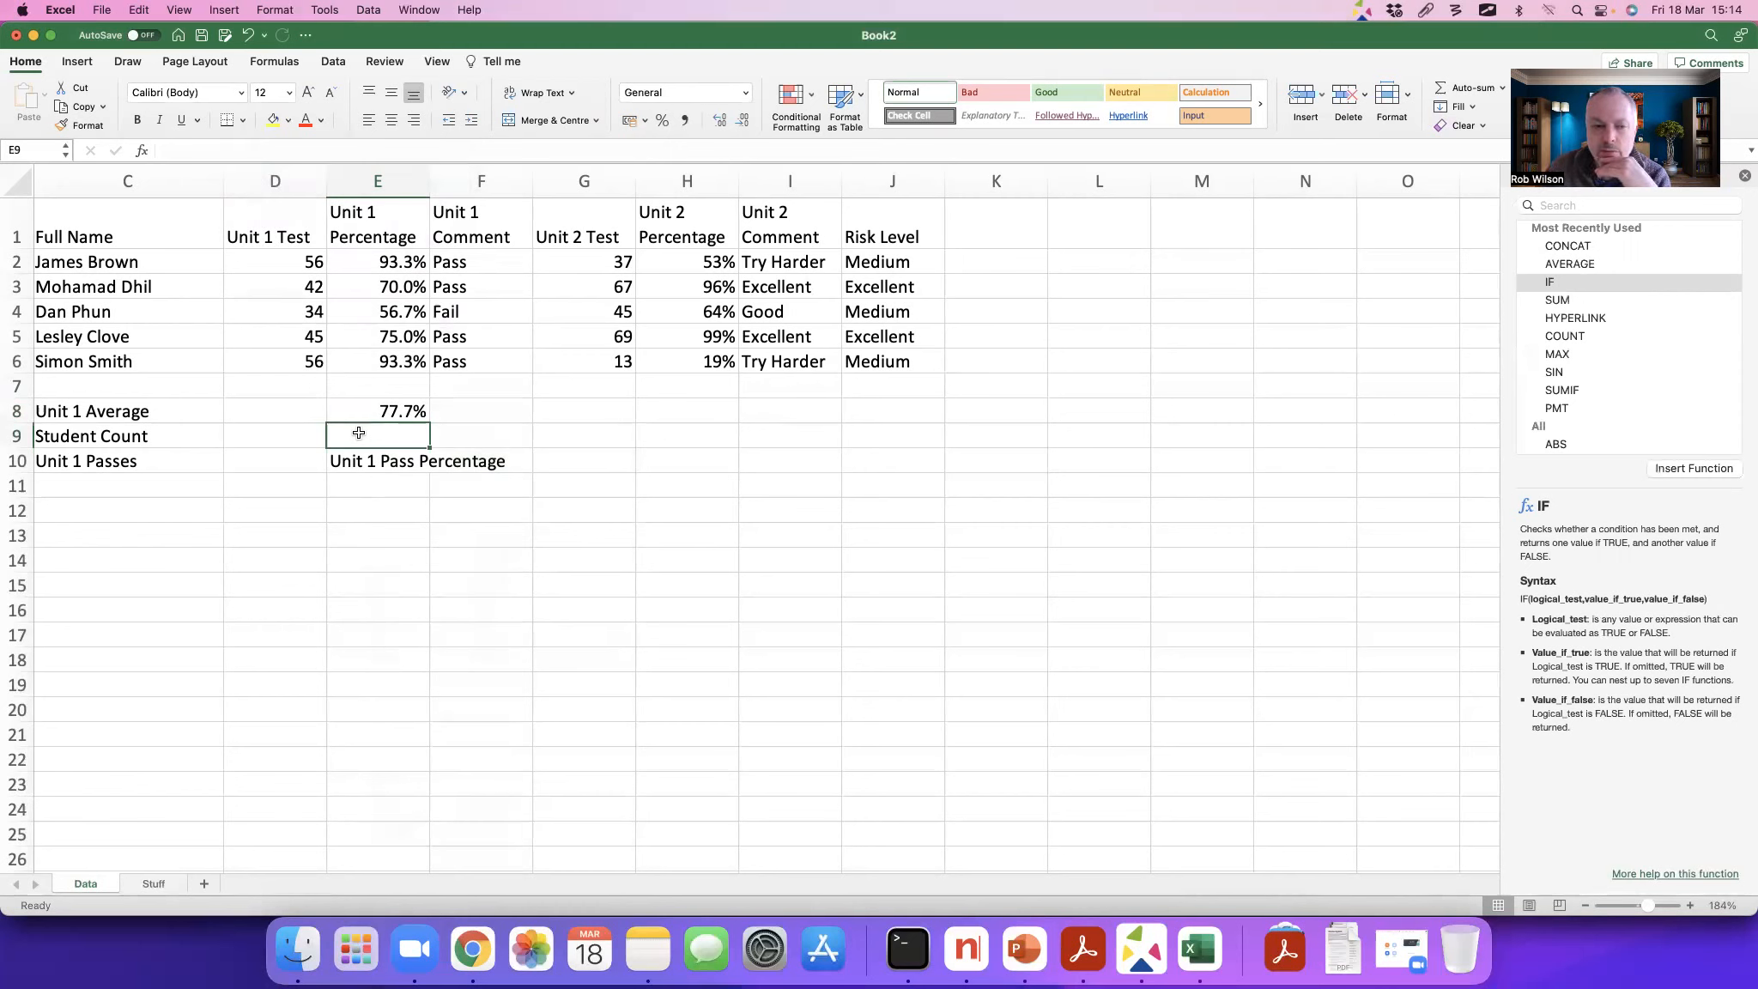
key(alt+Tab)
key(Escape)
click(144, 155)
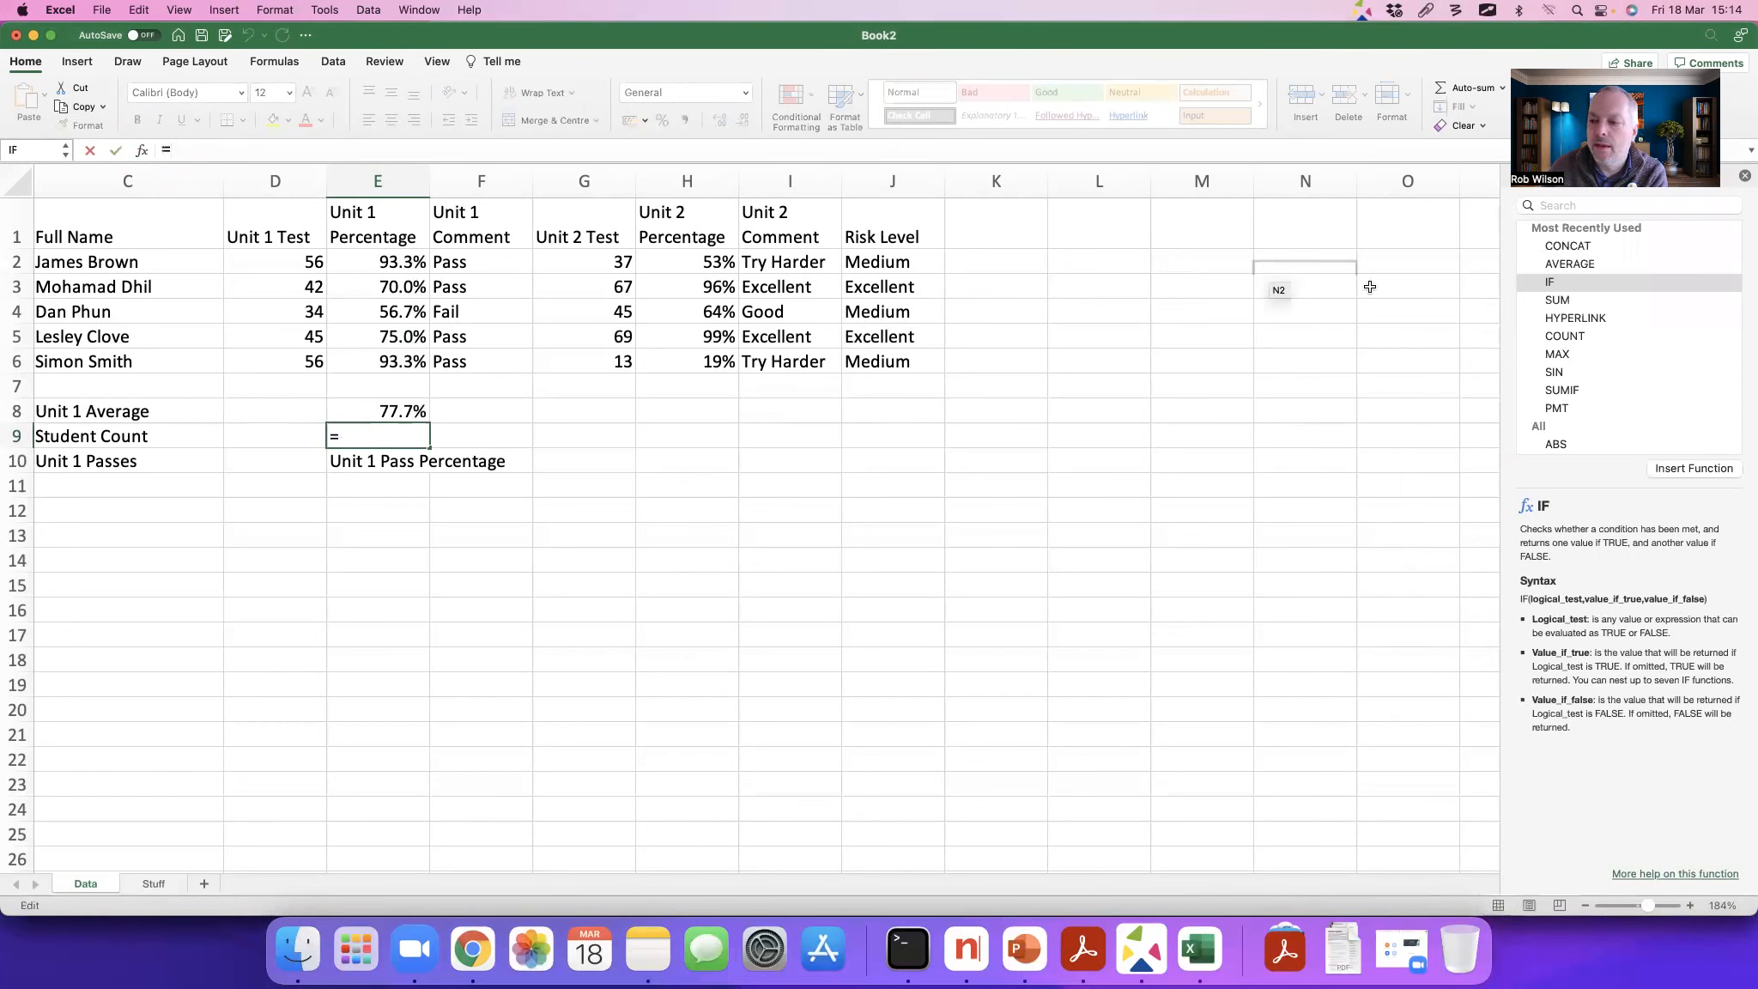
click(1573, 336)
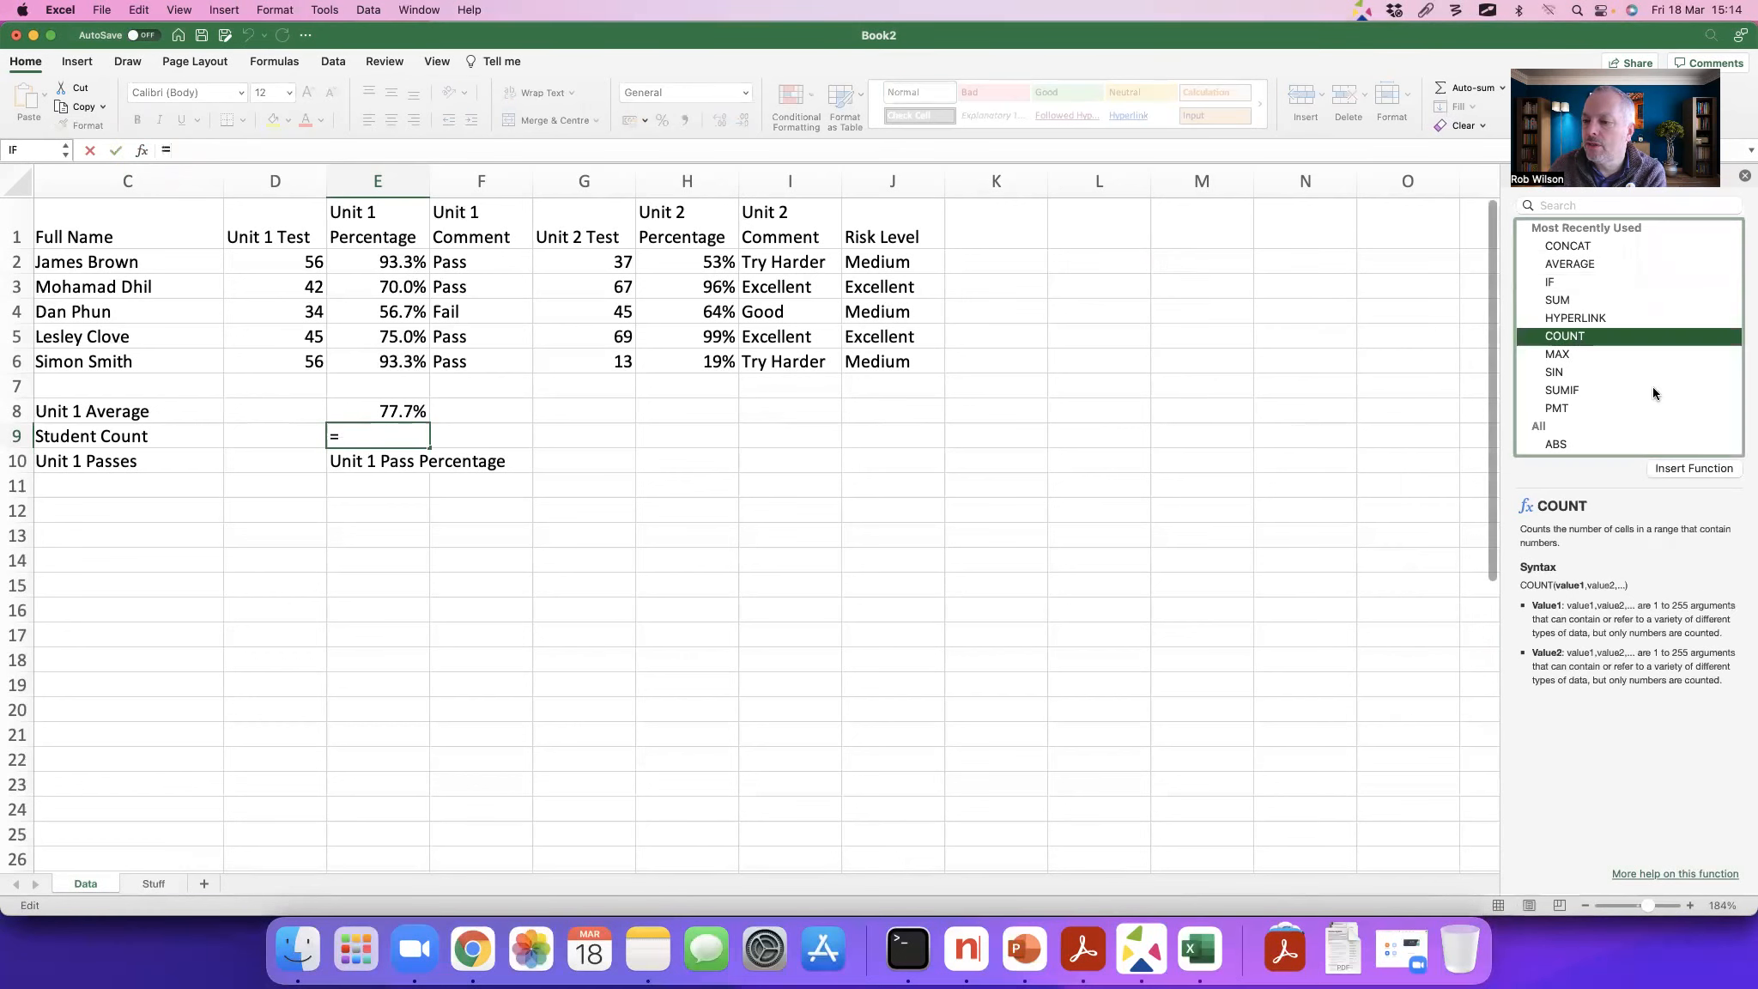
click(1688, 468)
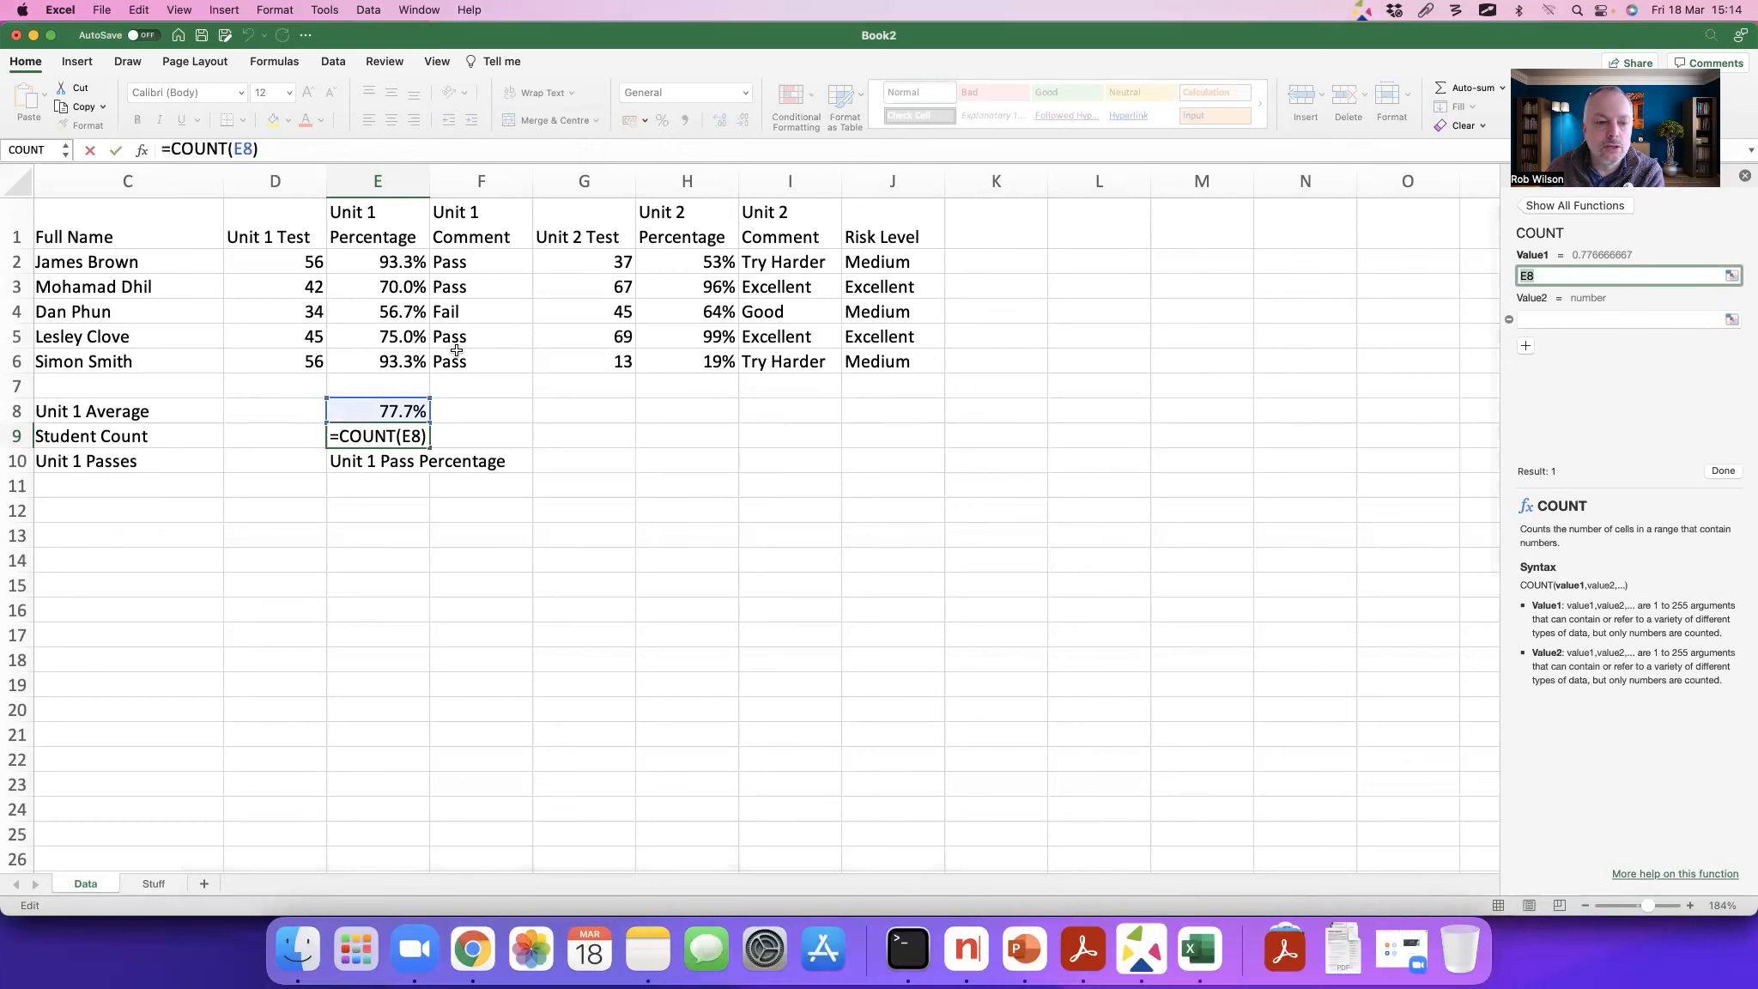
Step: Set the COUNT function's first value to the Unit 1 percentages E2:E6 and complete the formula
scroll(410, 292, right, 1)
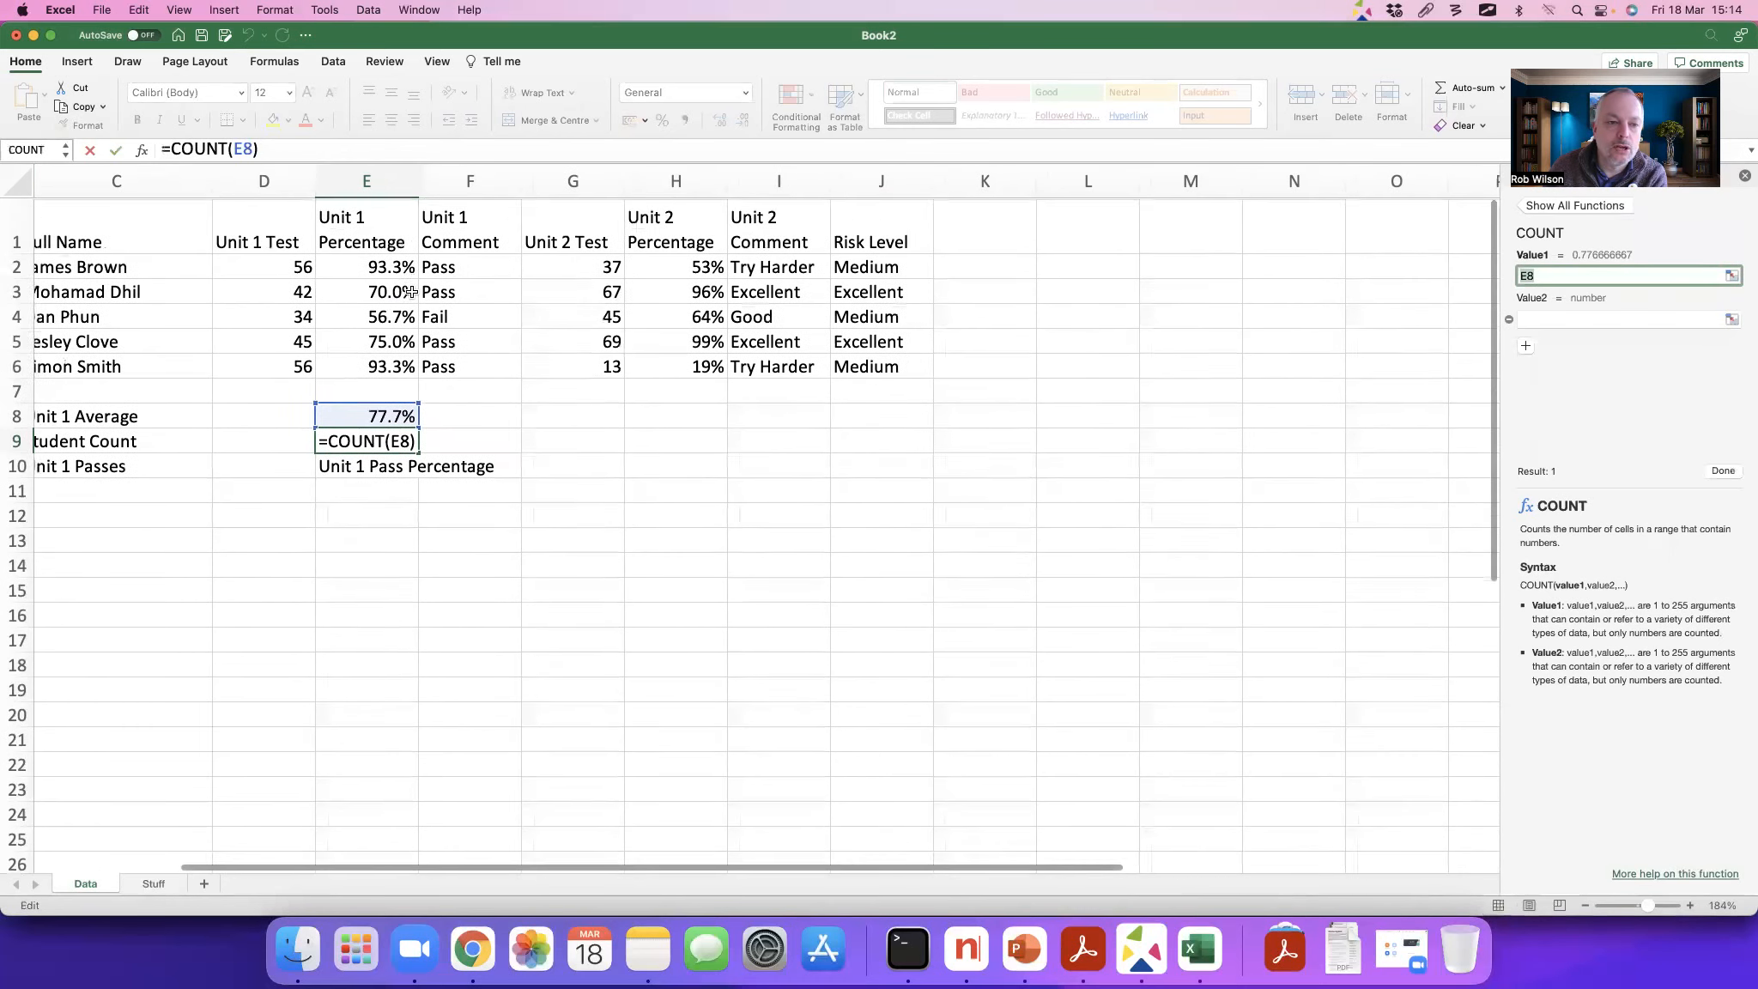
scroll(410, 292, left, 1)
drag(386, 266, 388, 361)
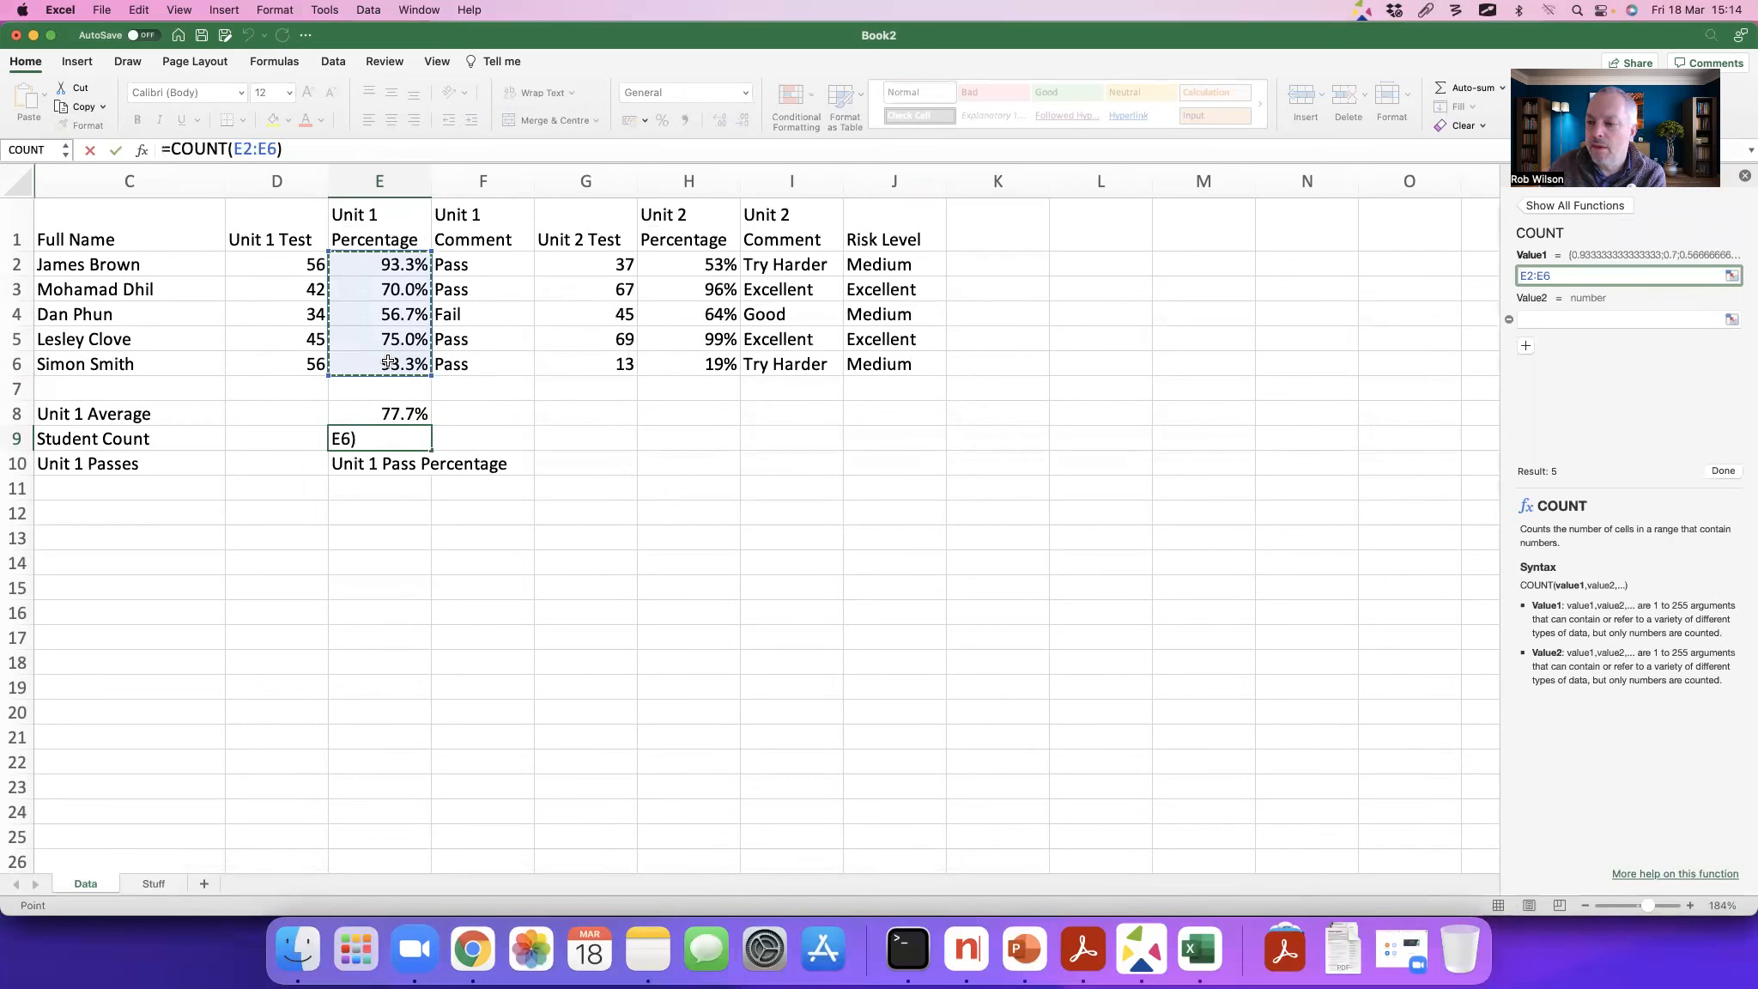
key(ctrl+a)
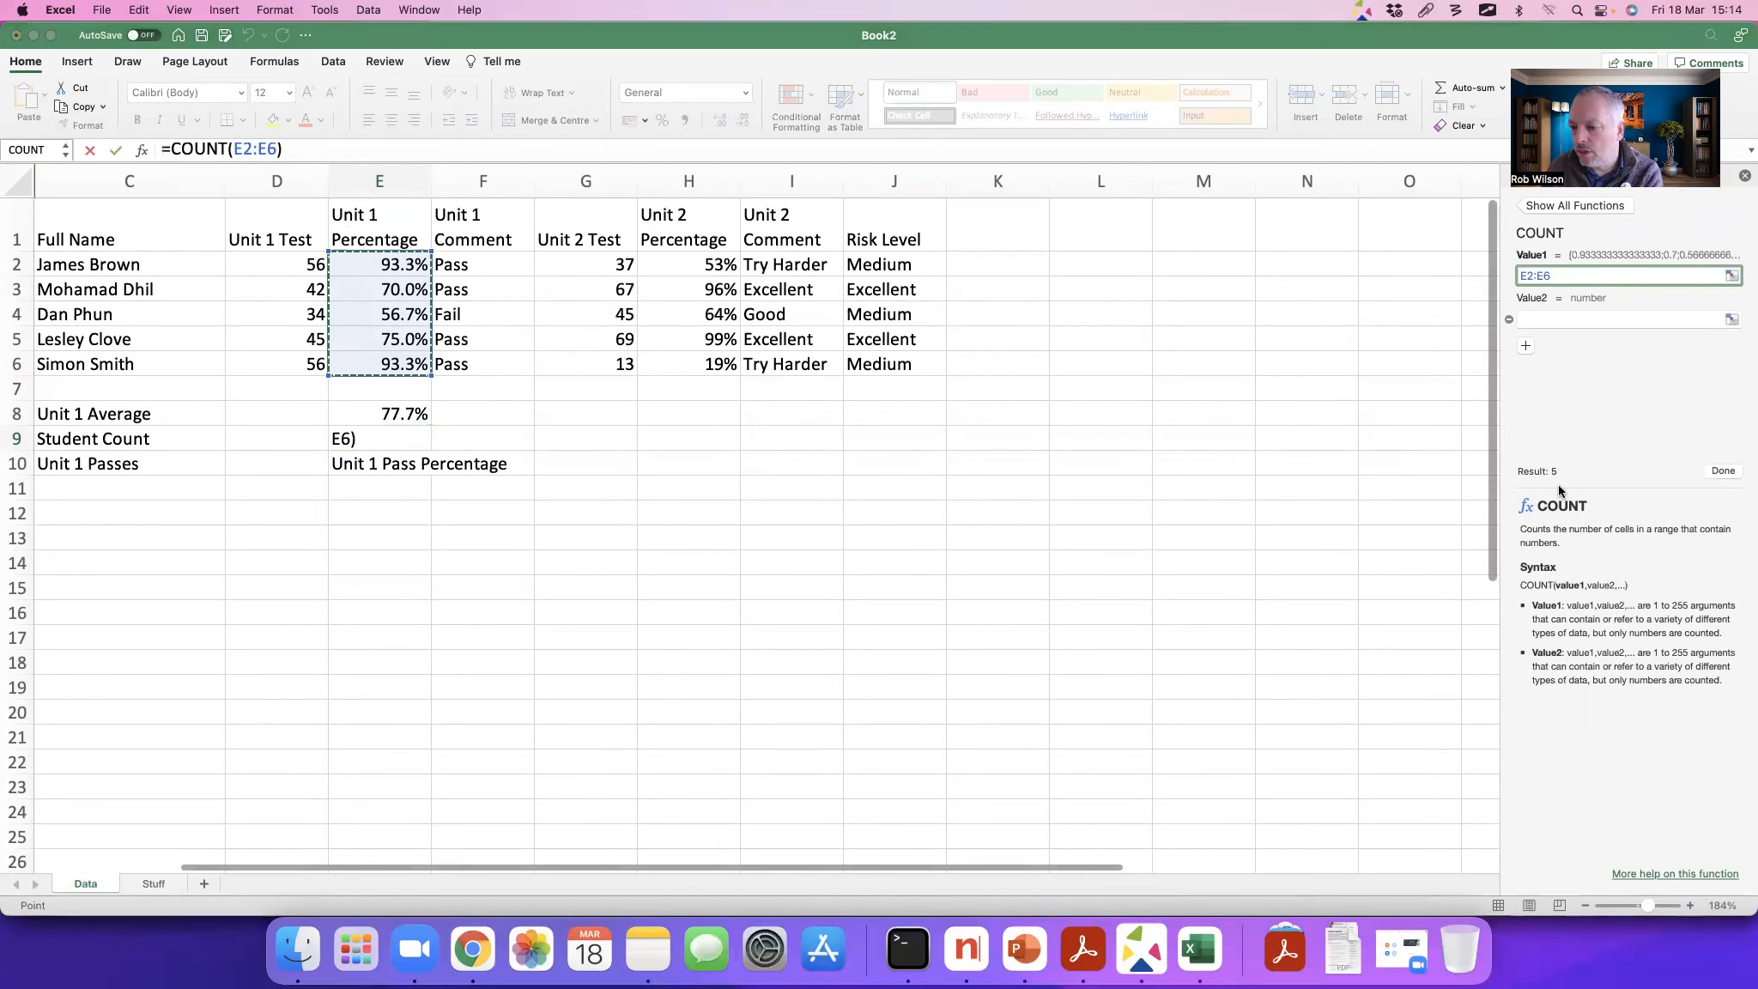
drag(1564, 486, 1583, 502)
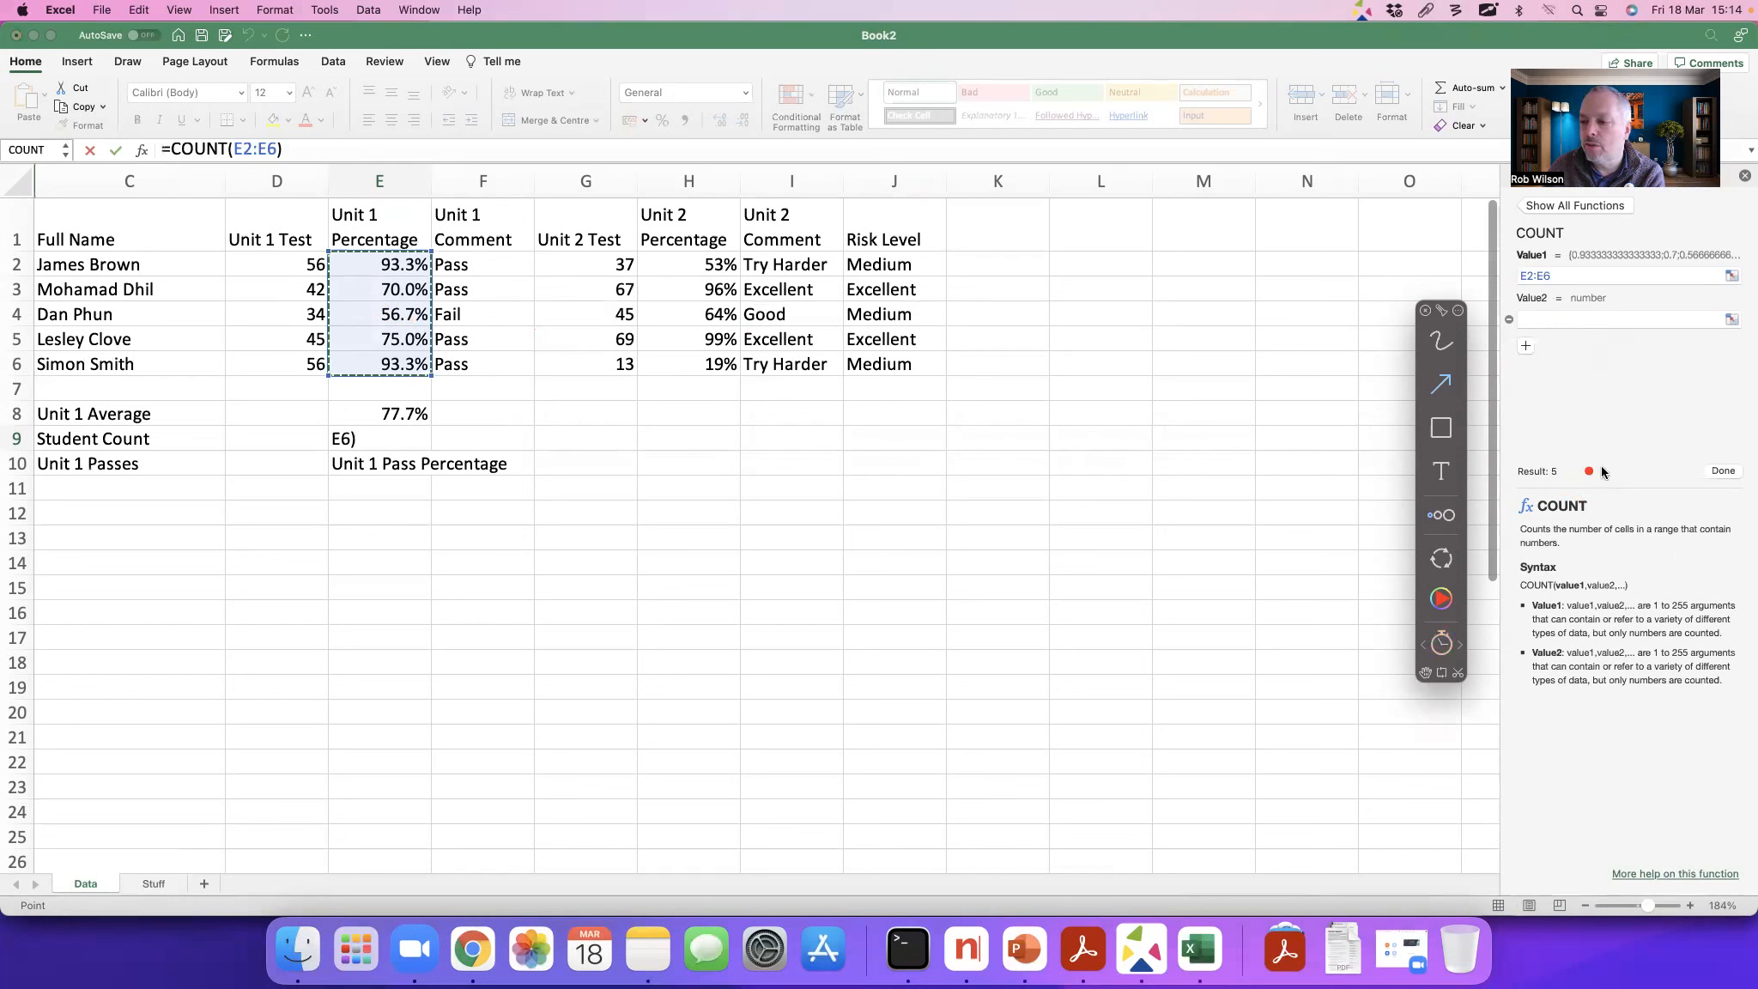
key(Escape)
click(1720, 469)
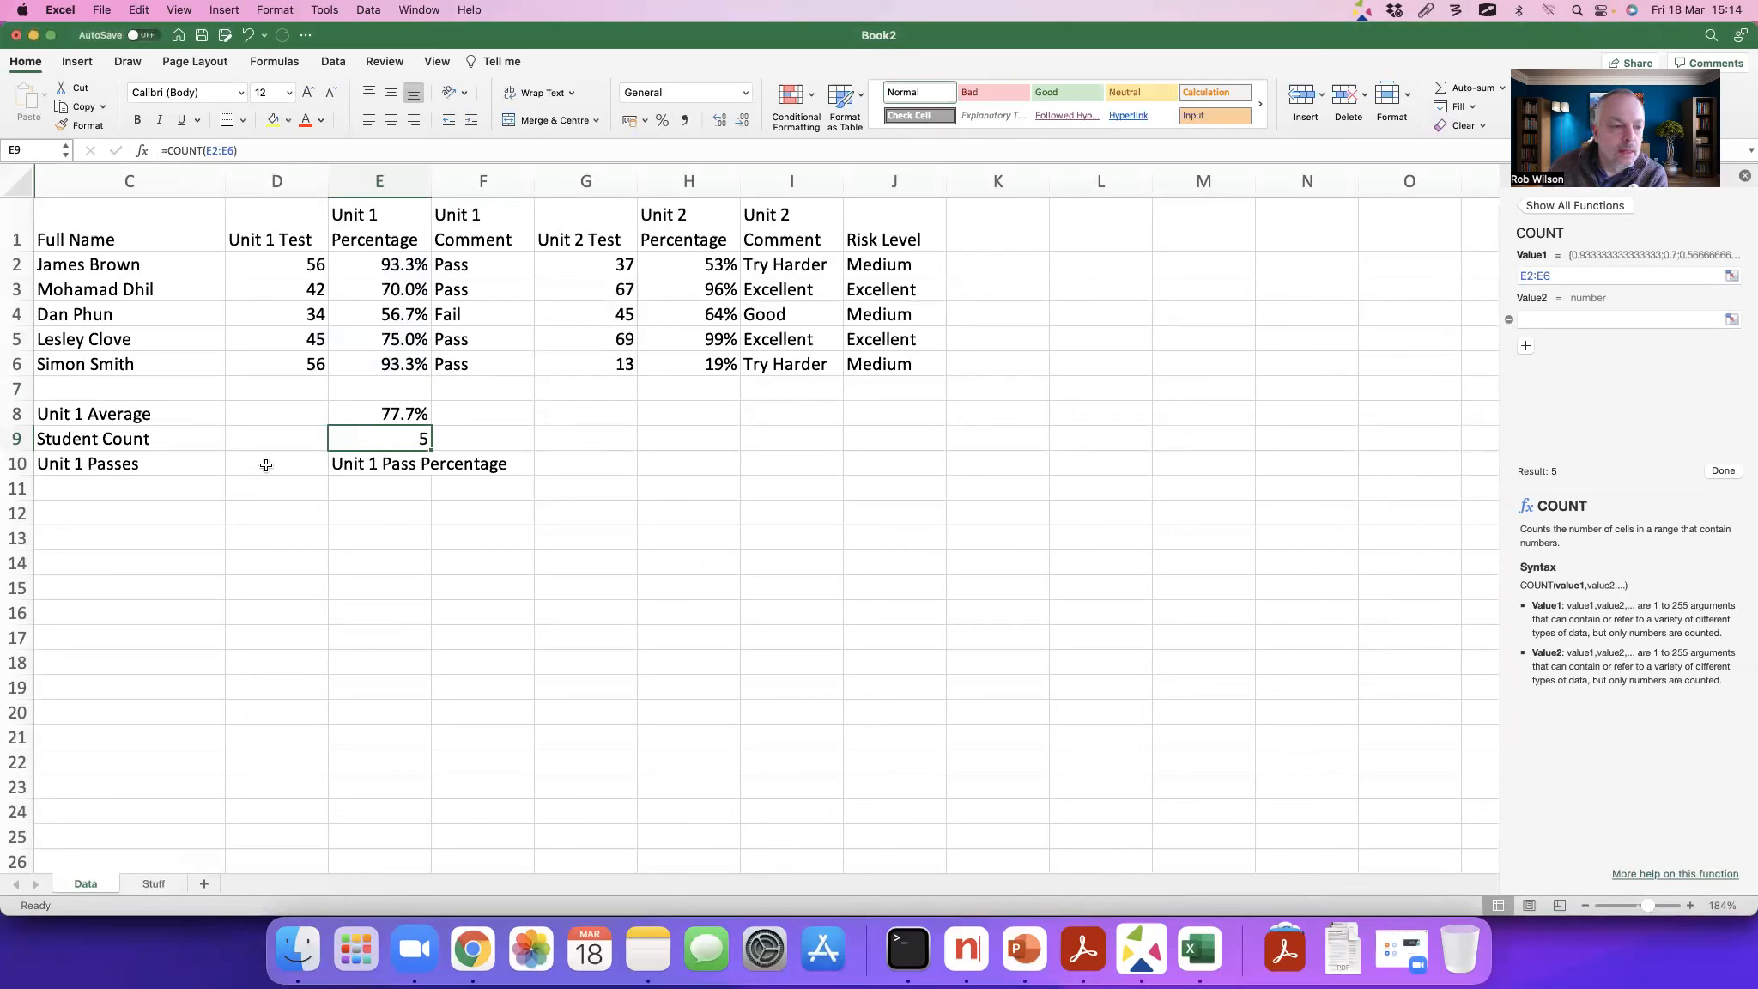
Step: Move the average and student count formulas from E8:E9 to D8:D9, beside their labels
drag(372, 414, 372, 434)
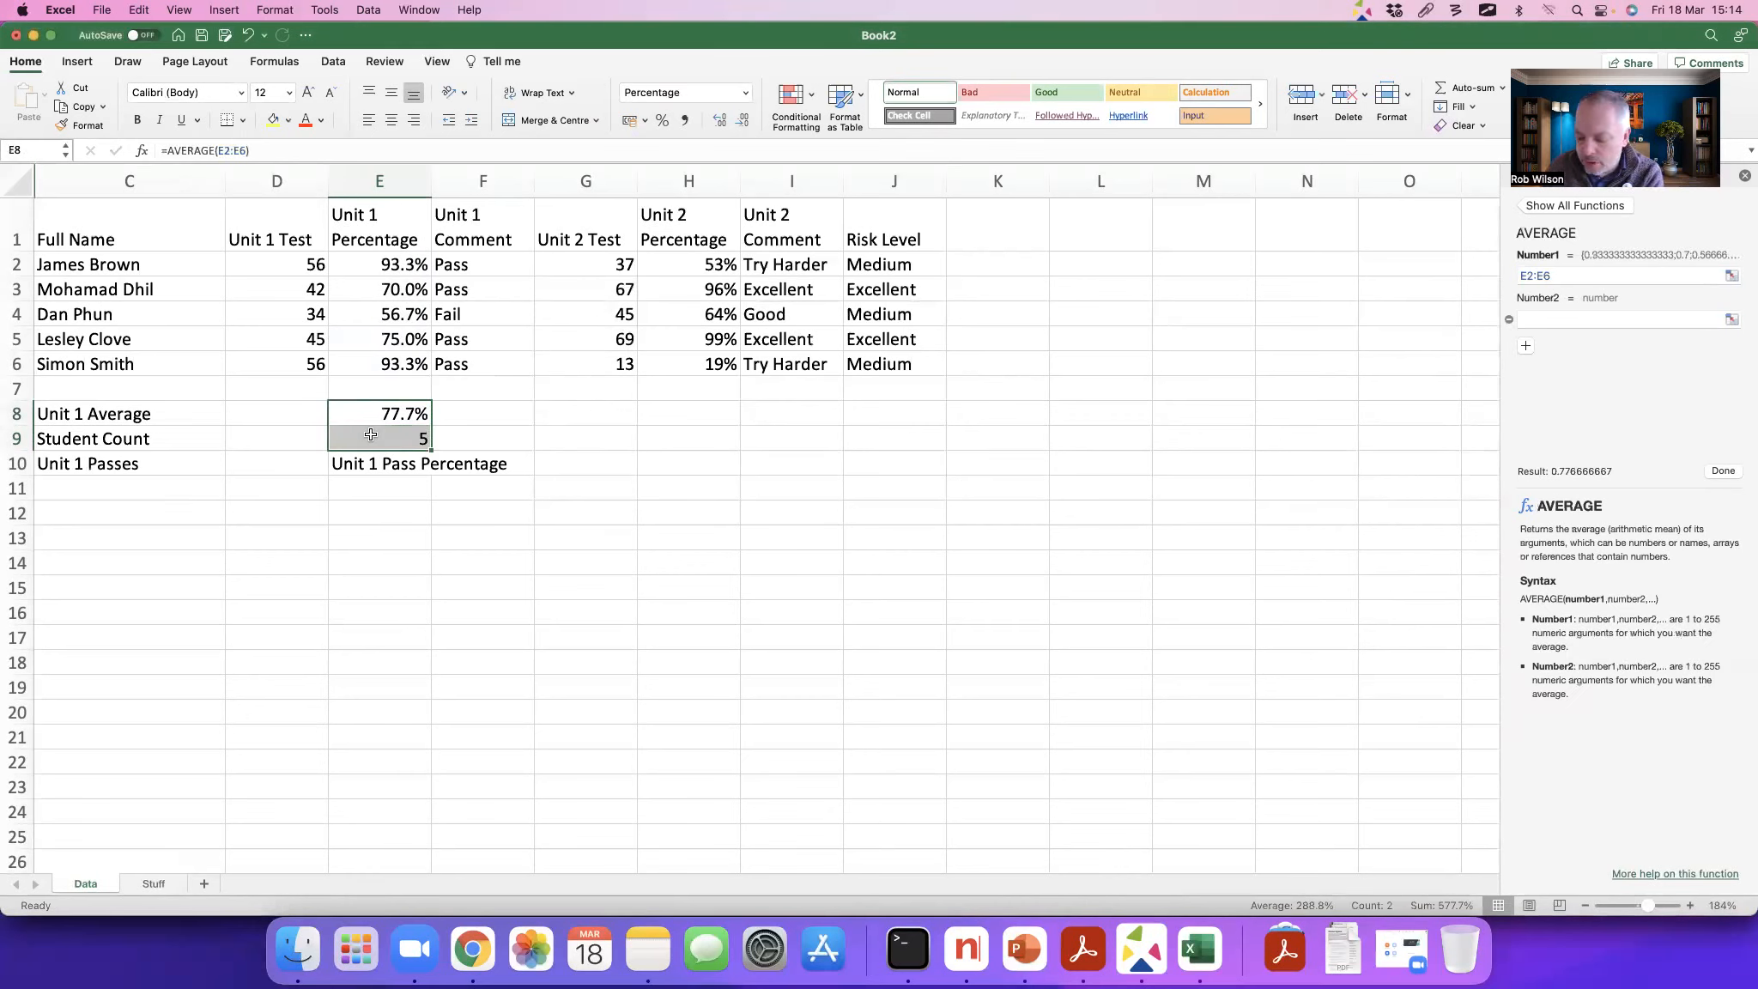
right_click(373, 435)
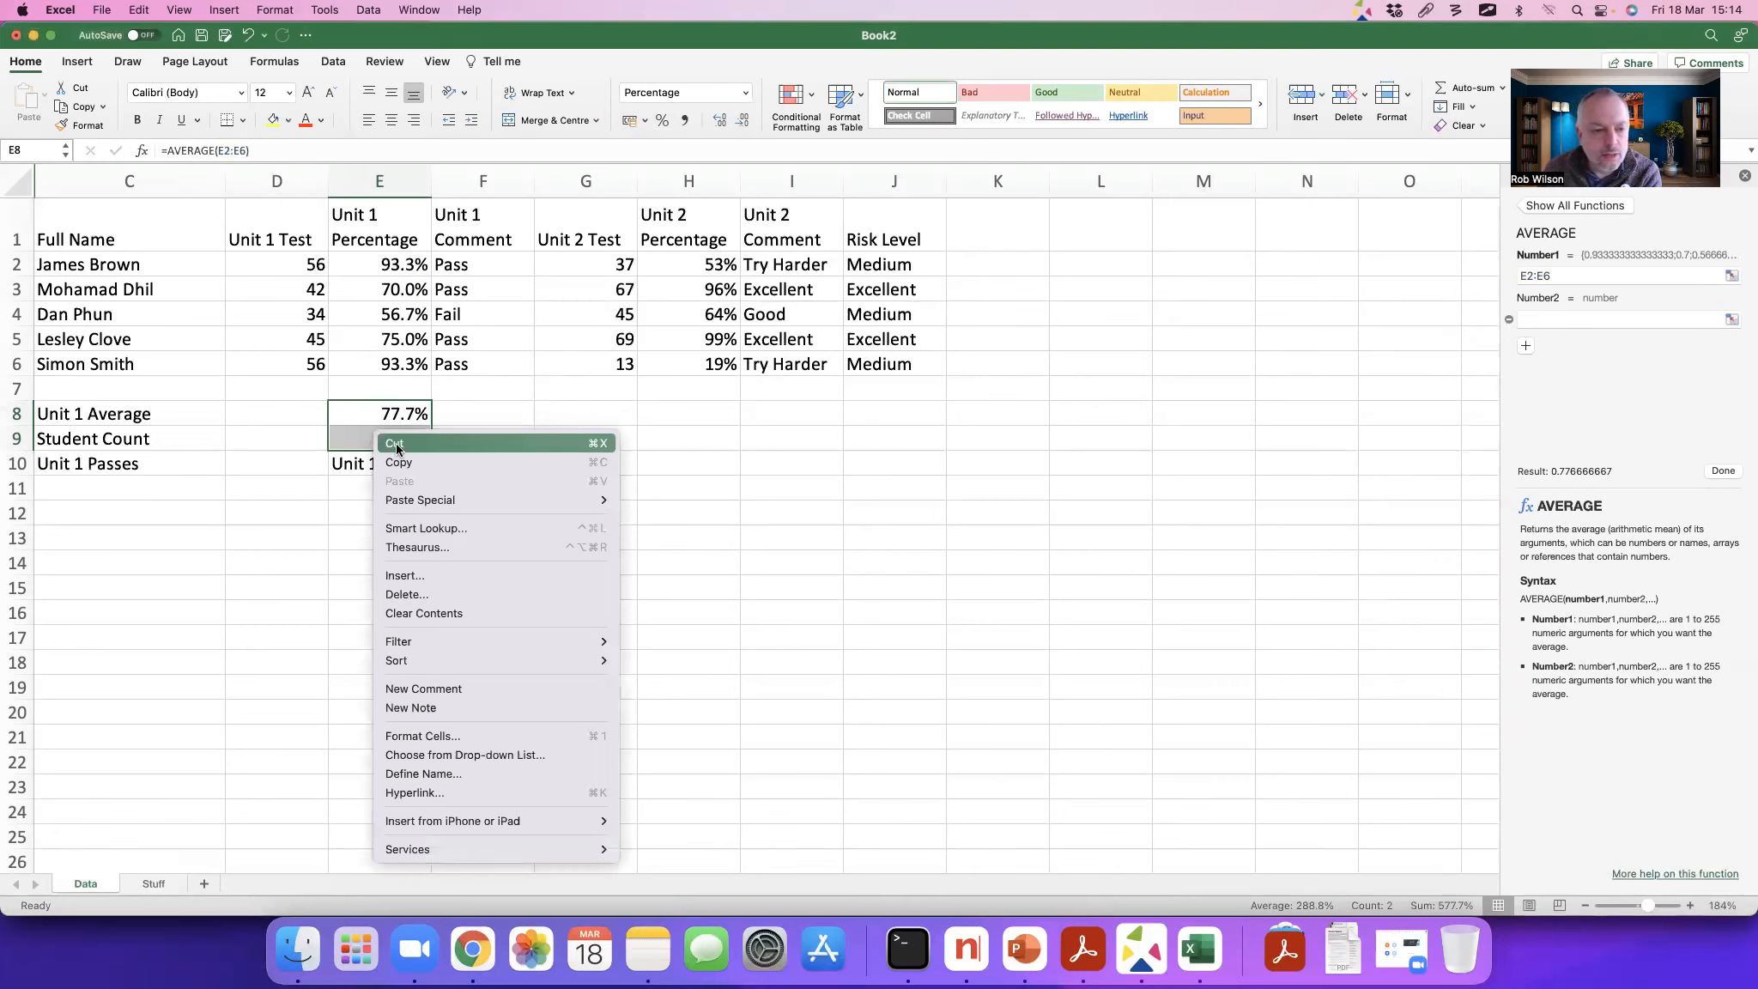
click(396, 445)
right_click(263, 410)
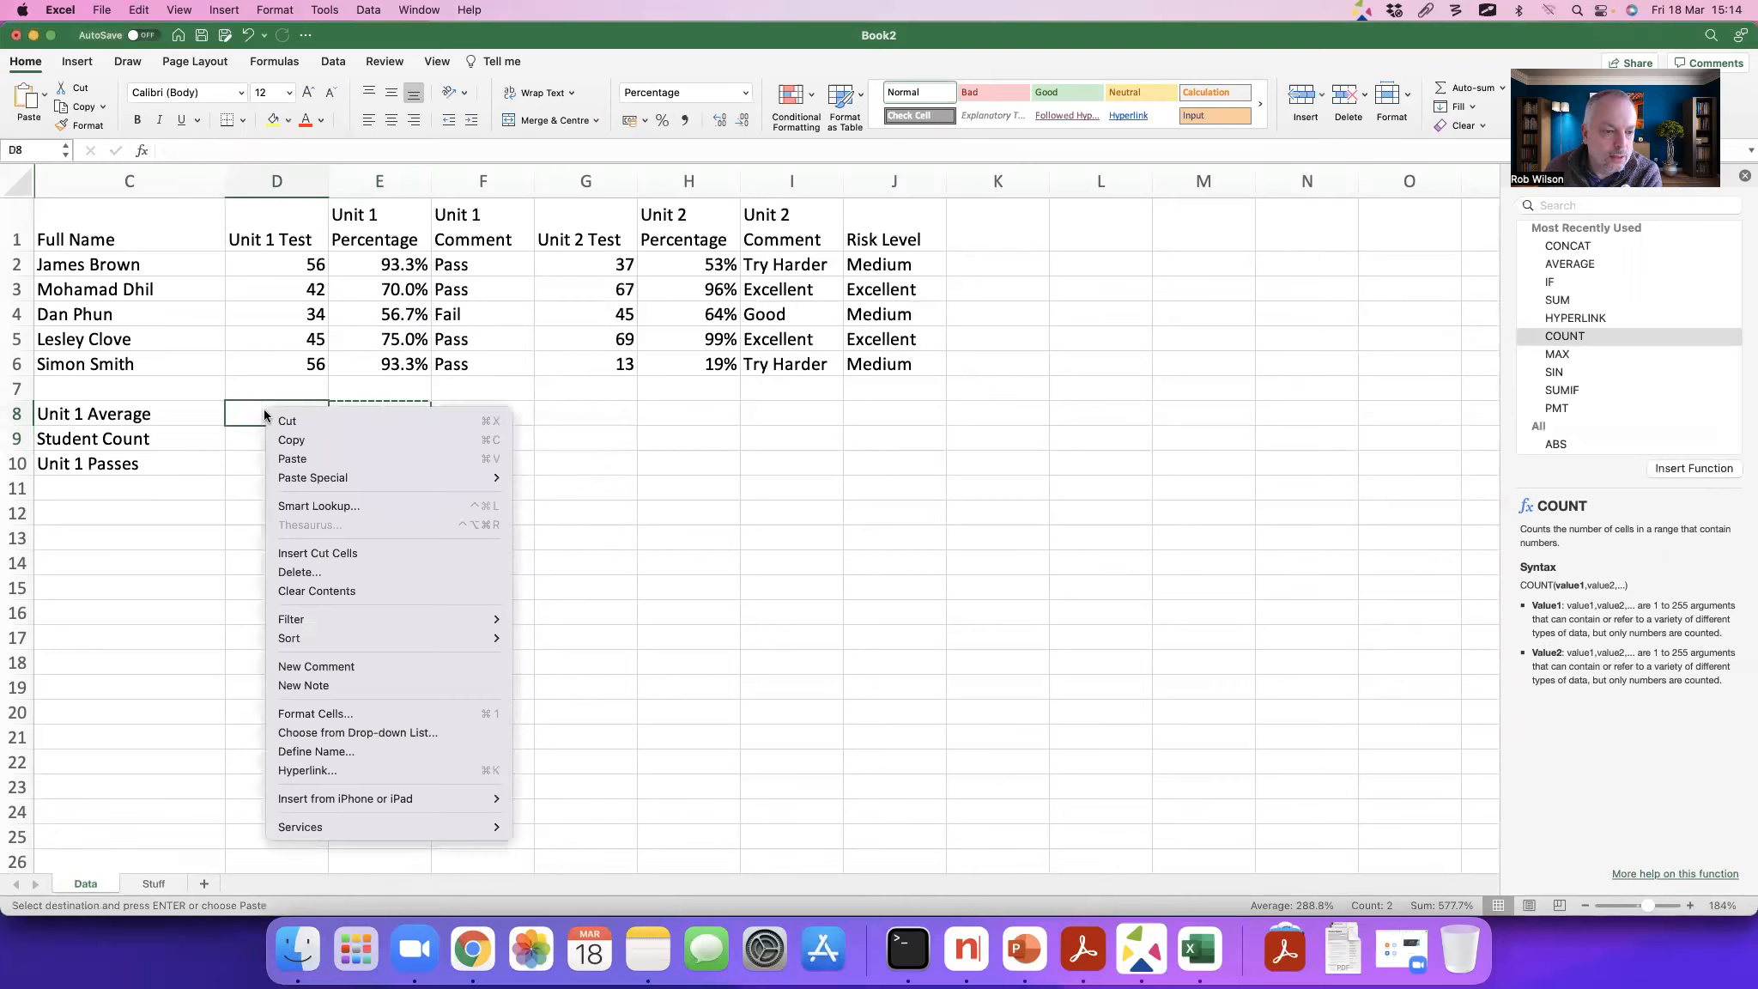
click(292, 459)
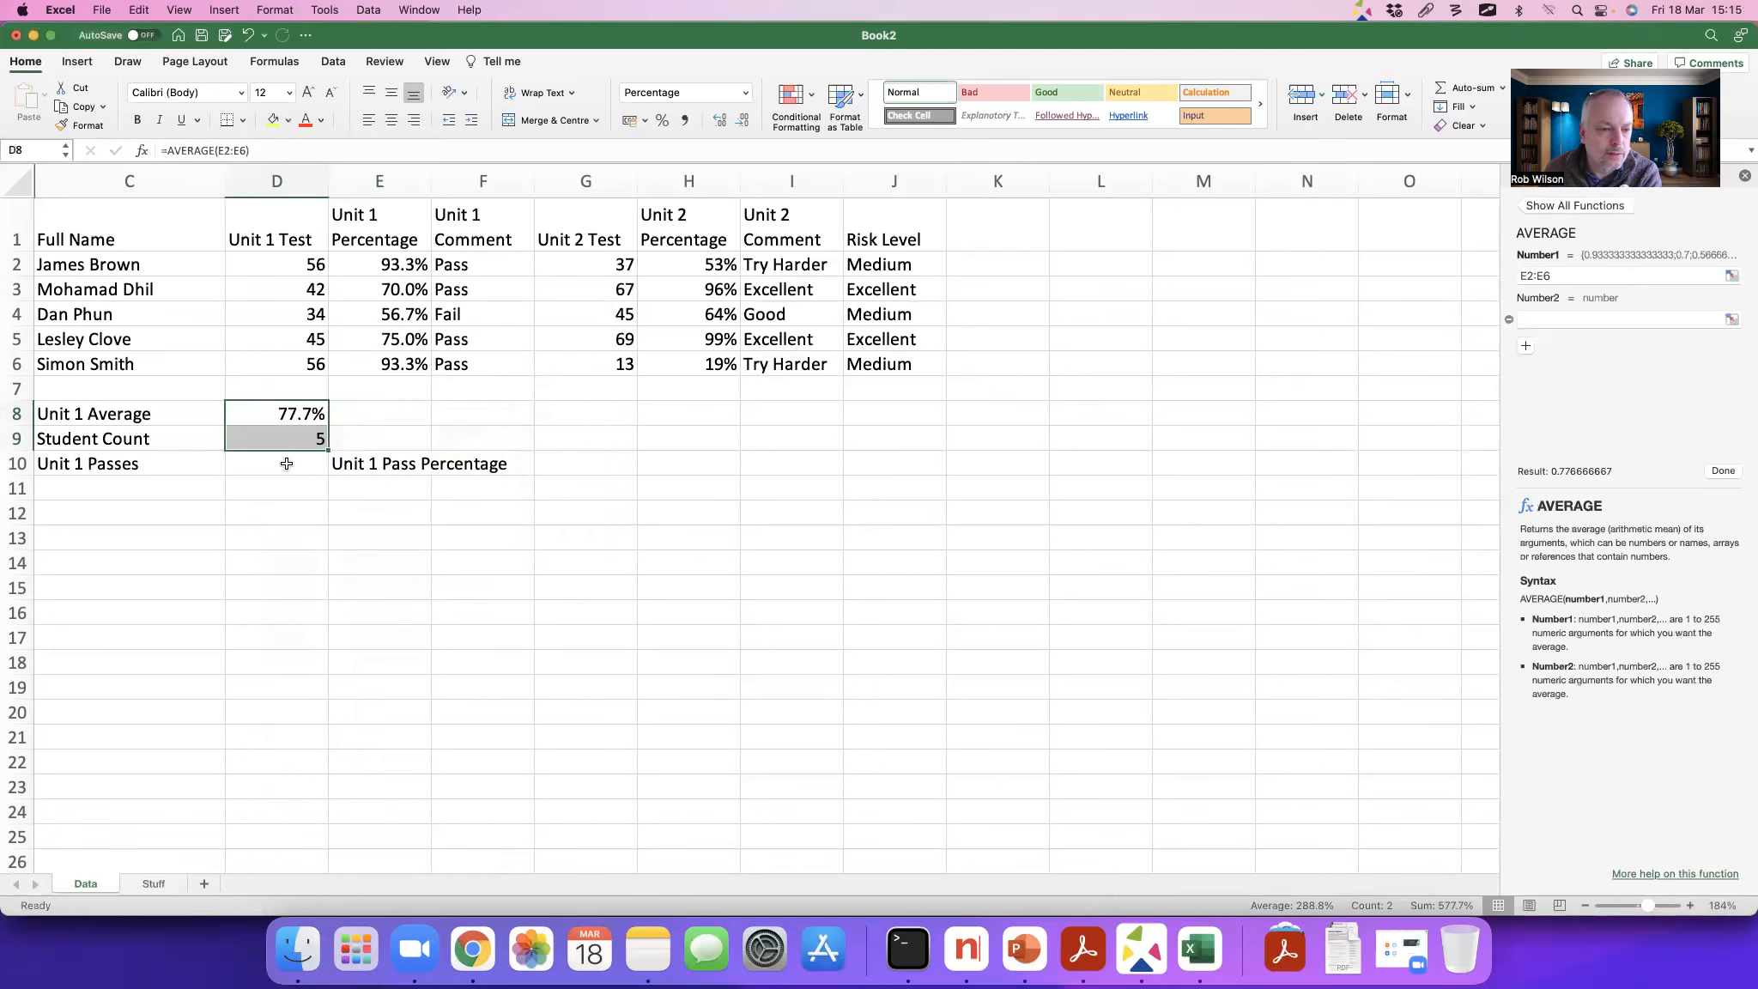
Step: Search the function list for count and insert COUNTIF in D10, on the Unit 1 Passes row
click(276, 463)
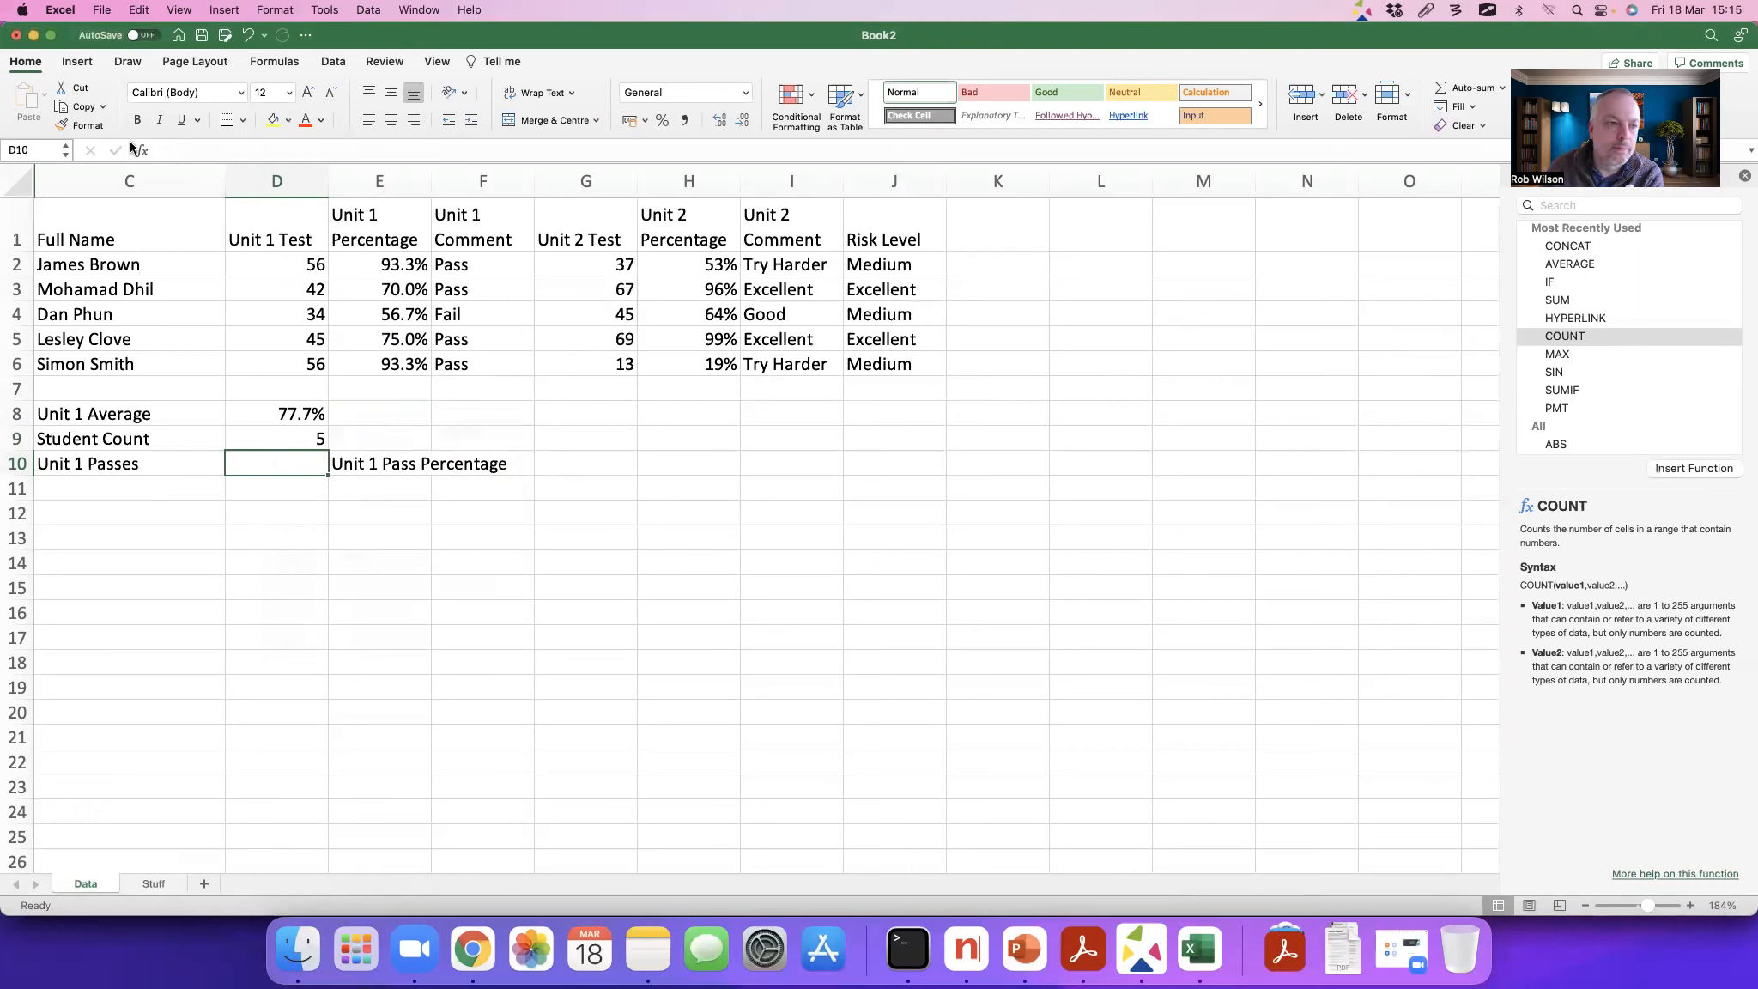
text(=)
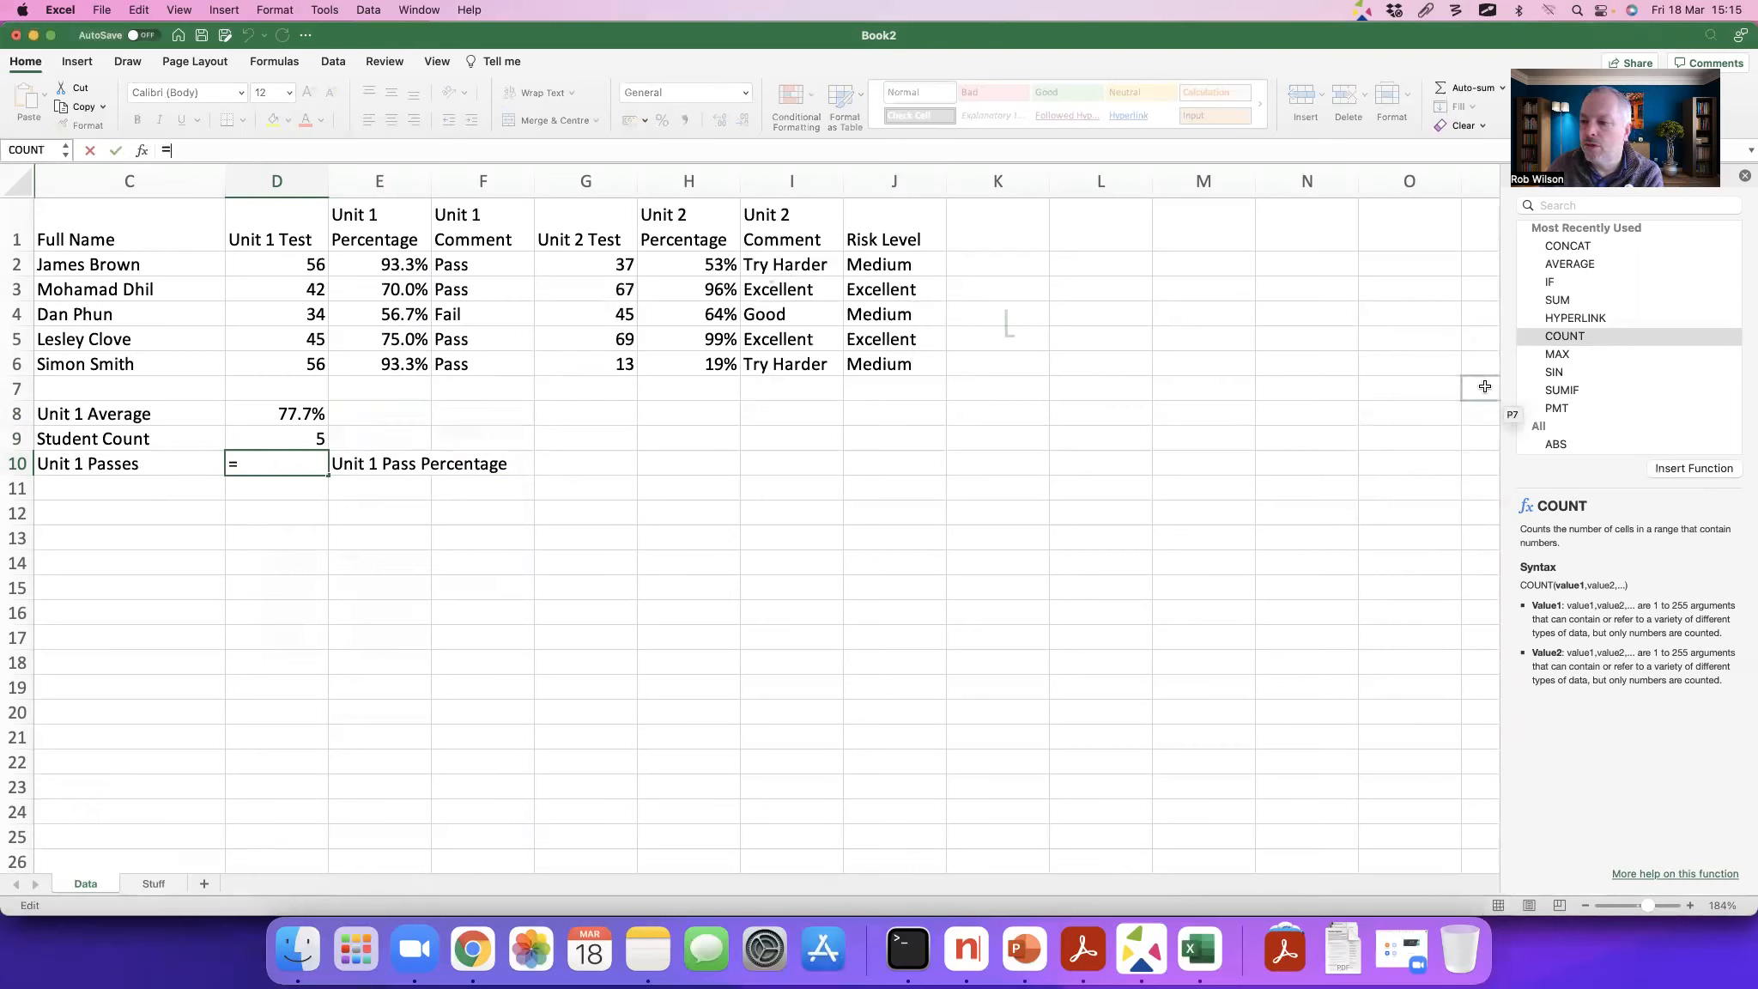
click(1566, 206)
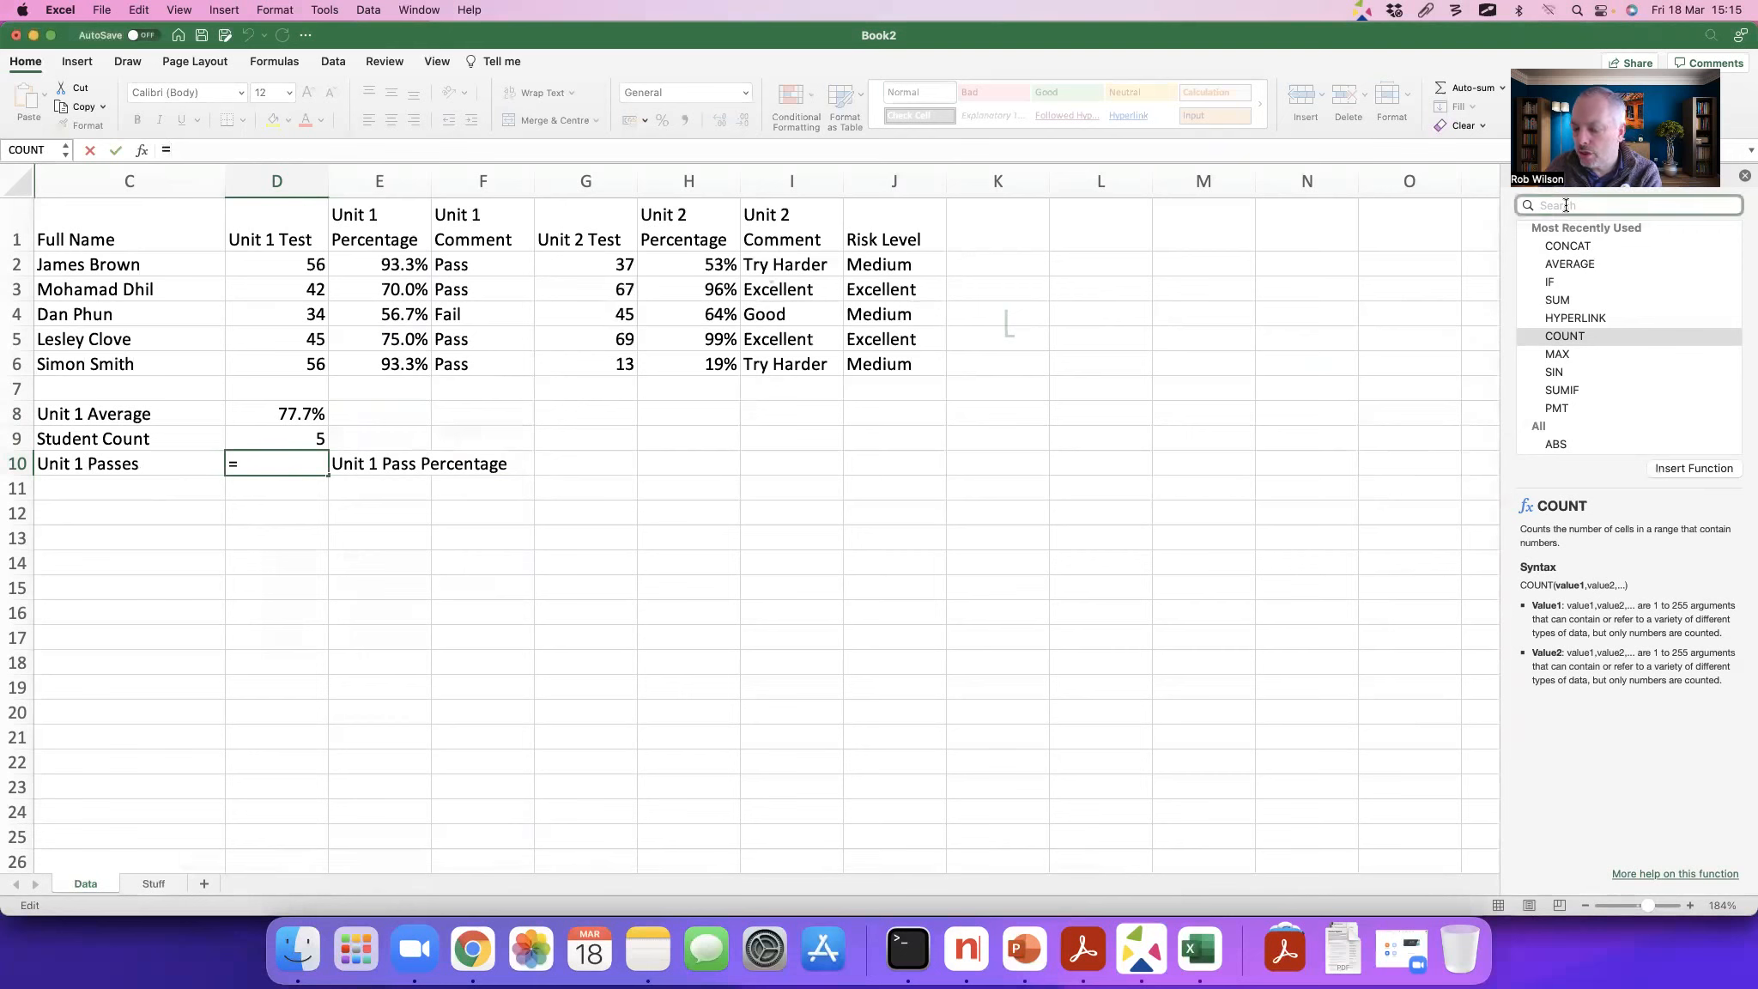
key(alt+Tab)
key(Escape)
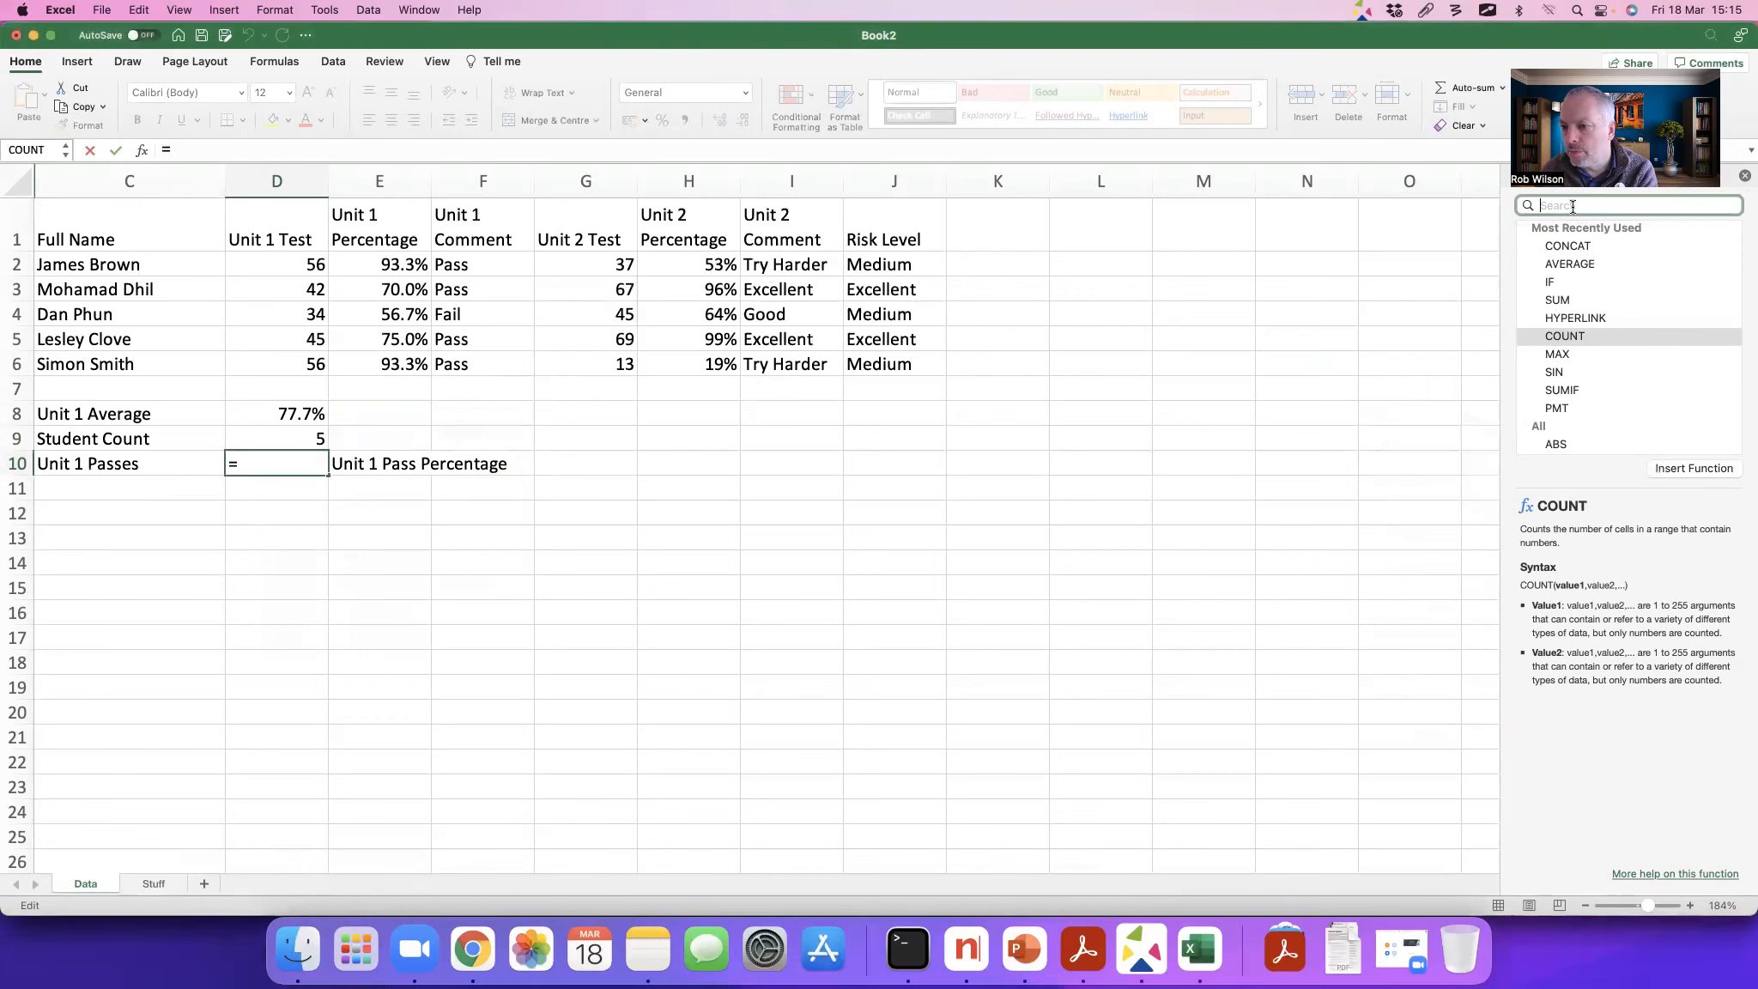
text(coun)
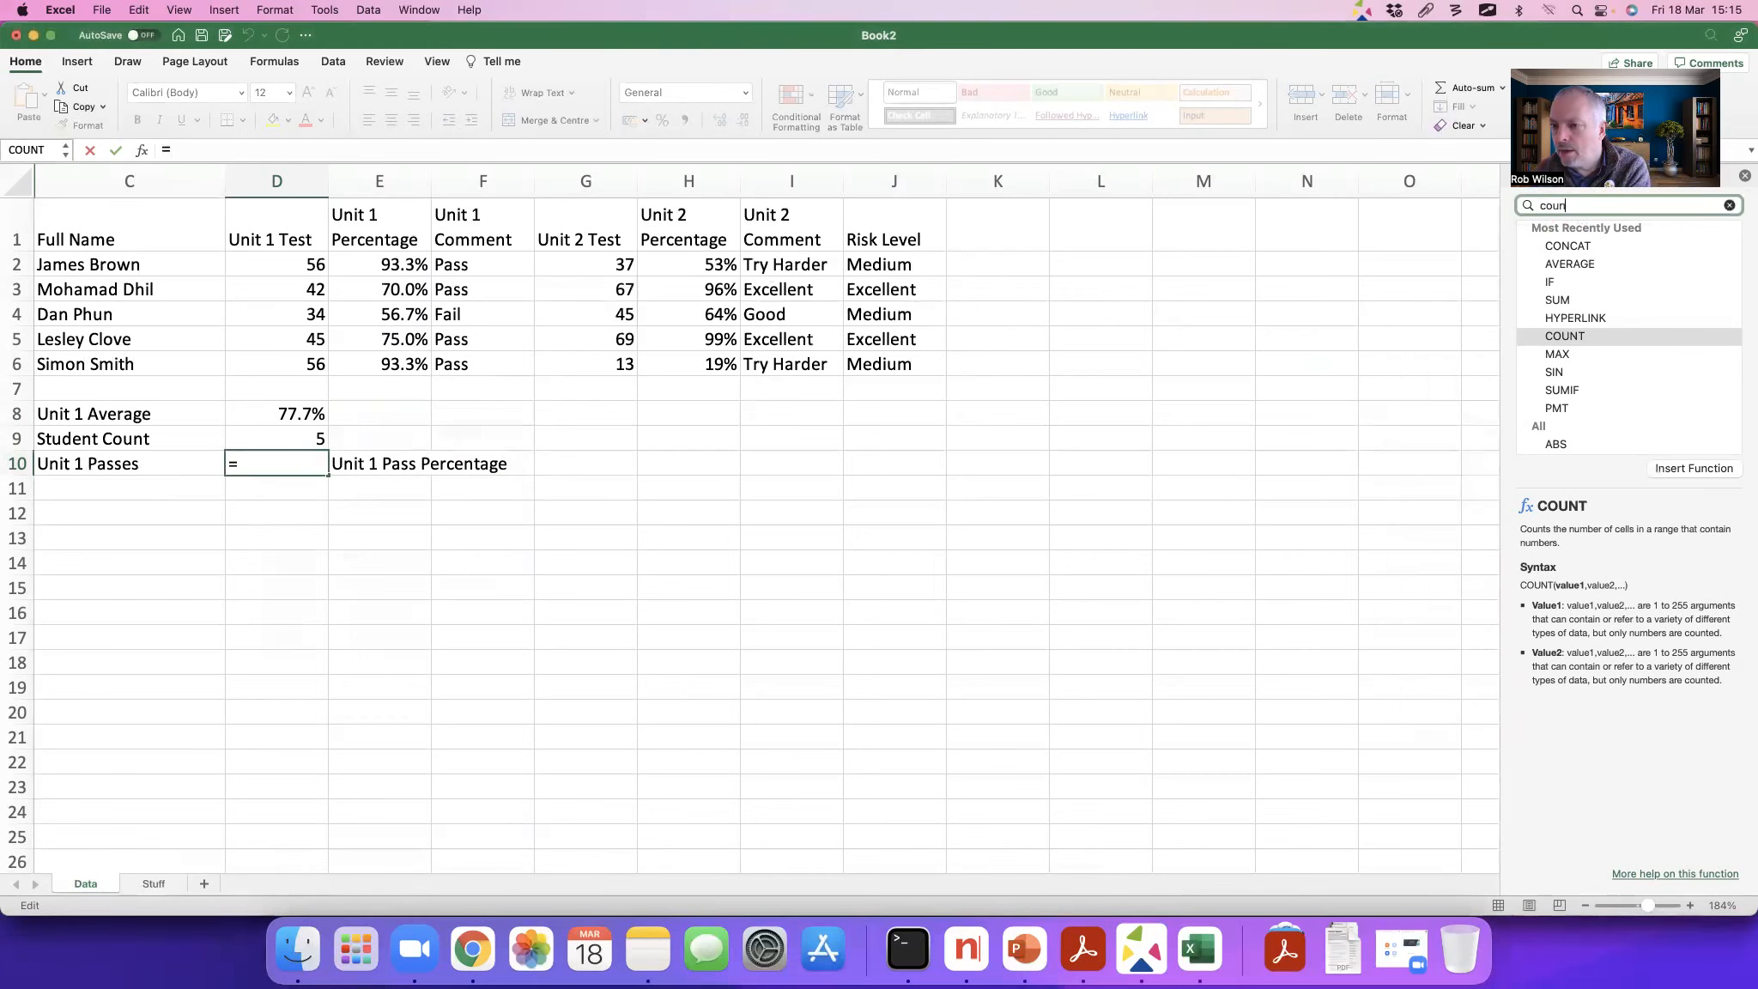
text(t)
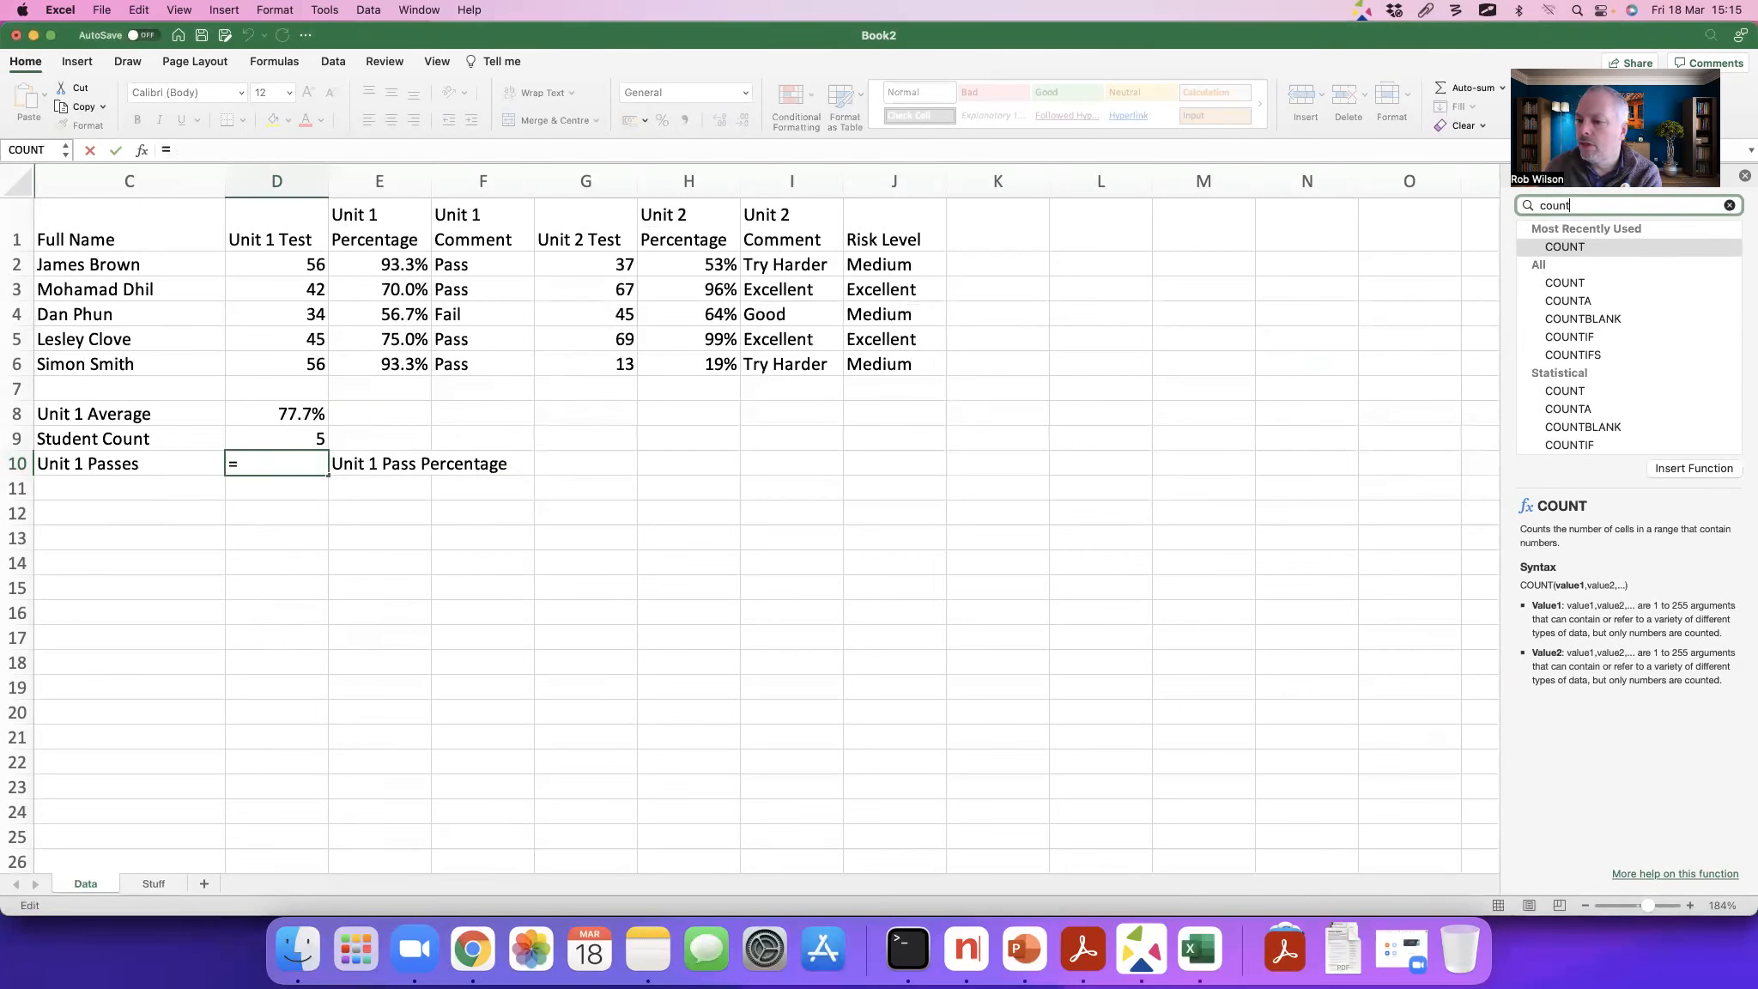
click(1581, 342)
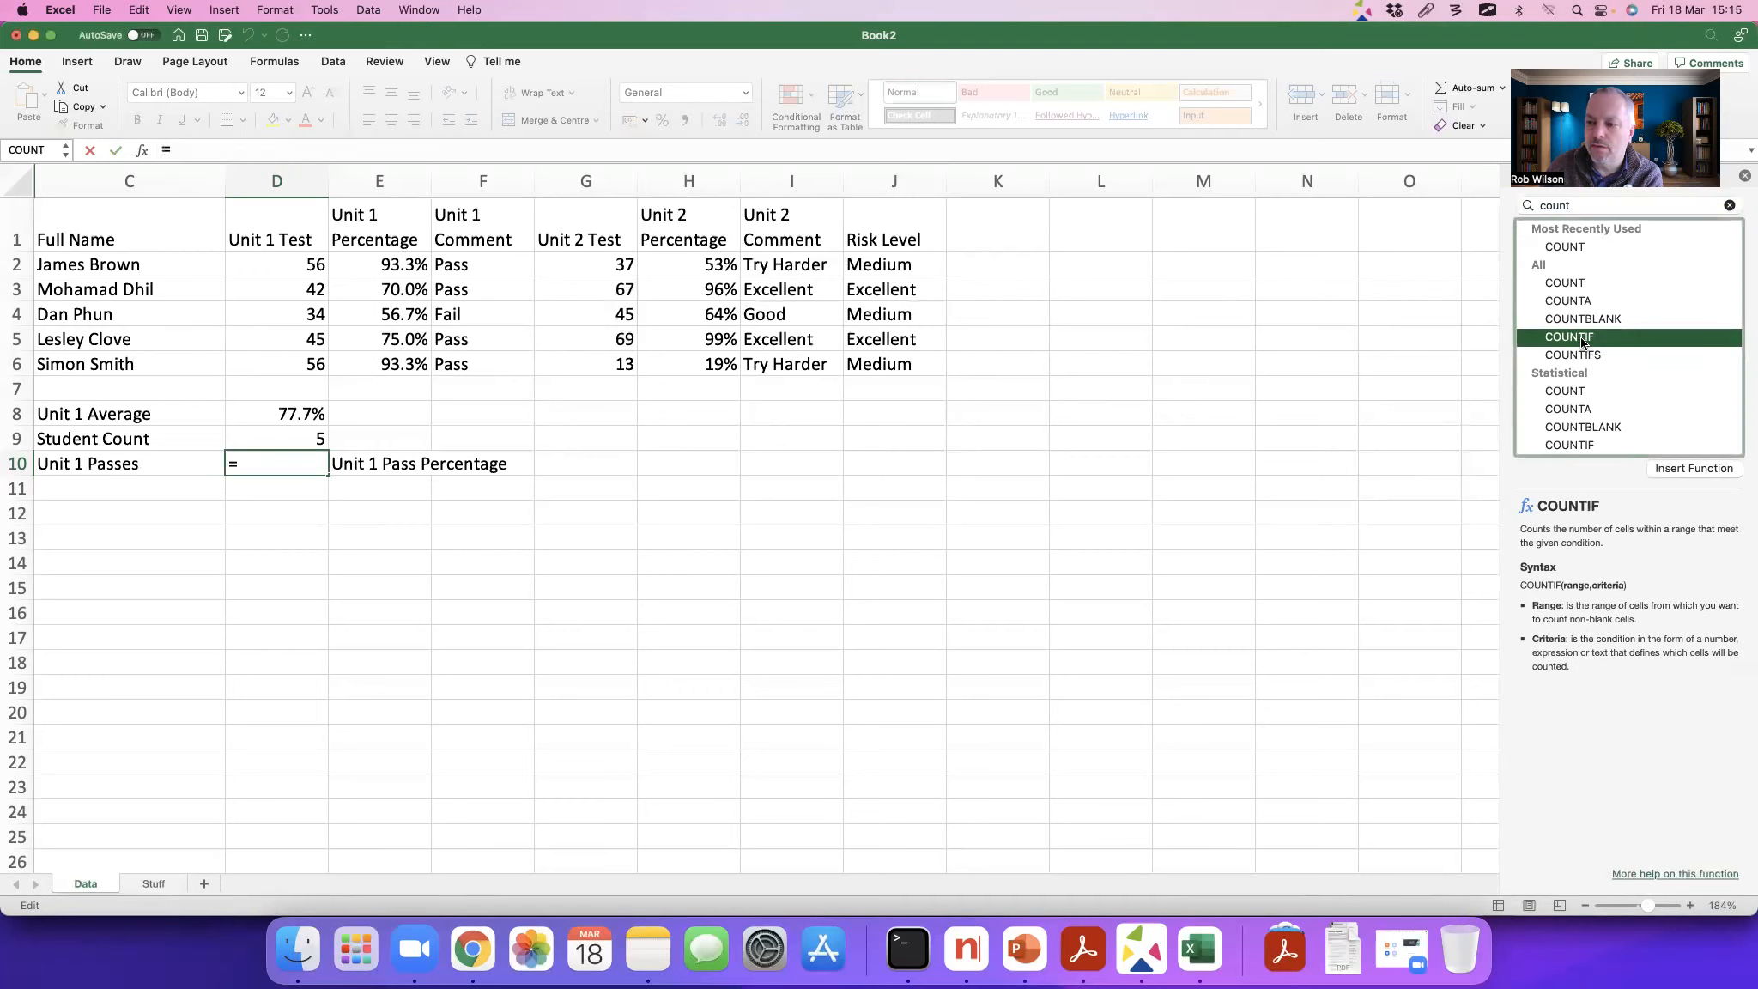
click(1693, 468)
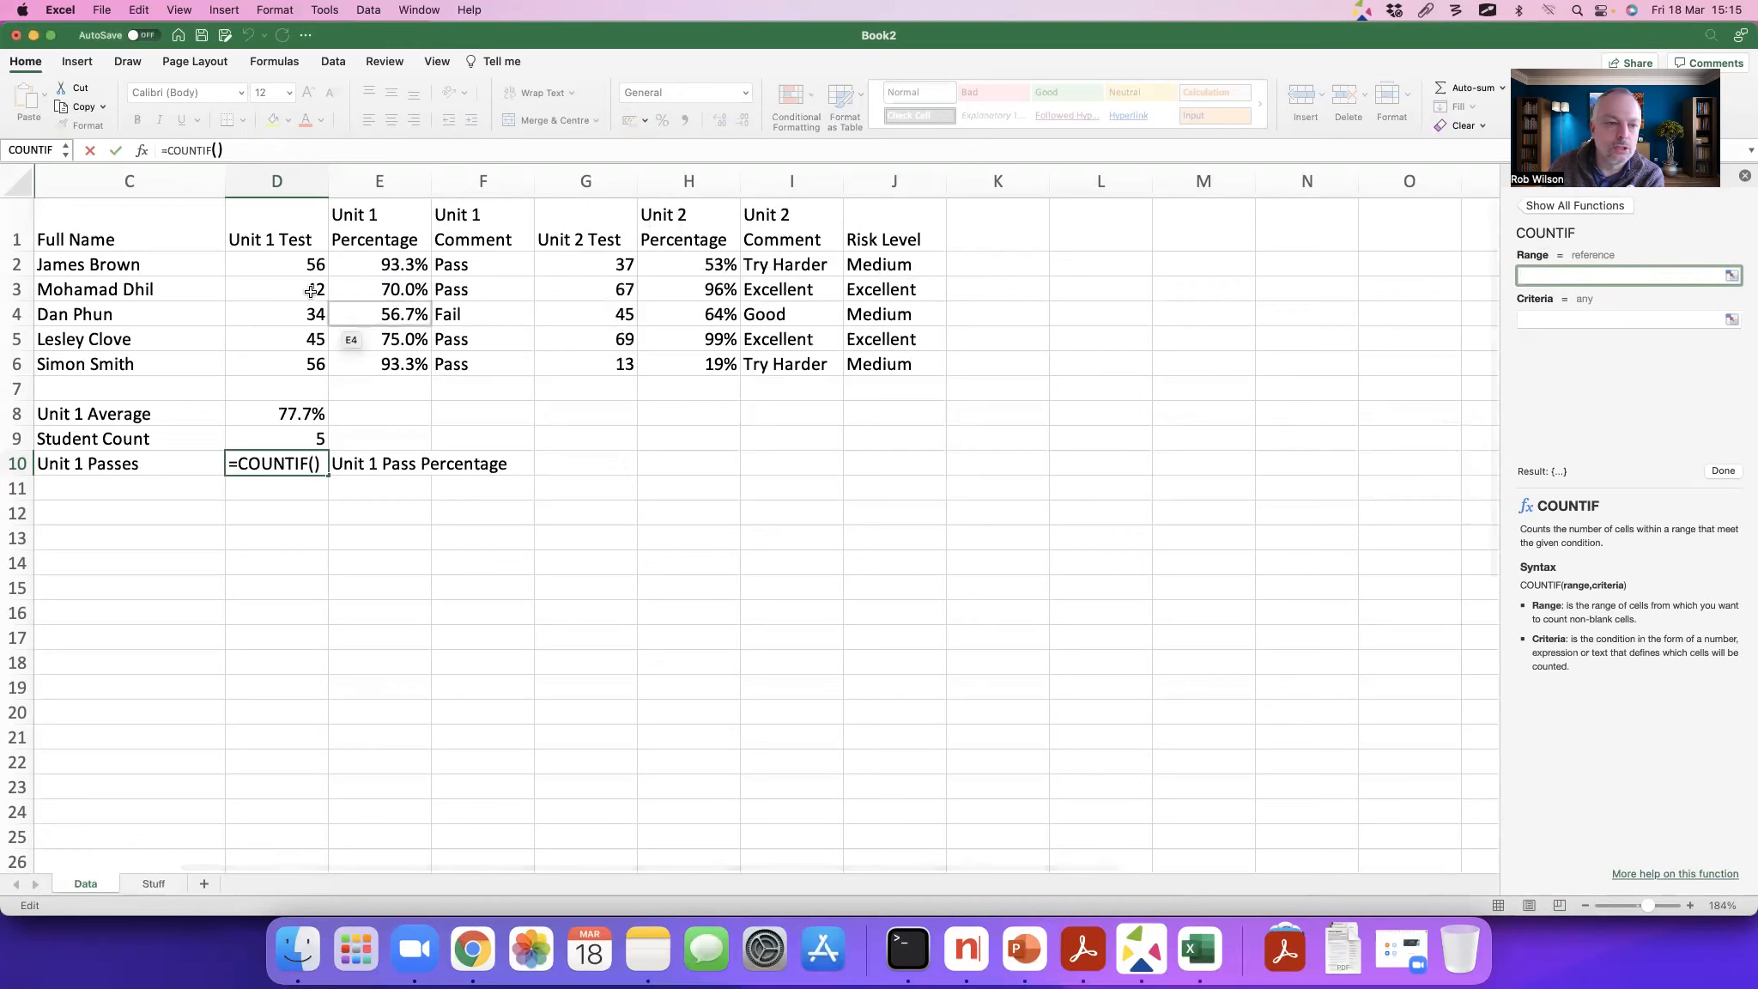
Step: Set the COUNTIF range to the Unit 1 percentages E2:E6 and the criteria to ">0.6"
drag(372, 264, 378, 364)
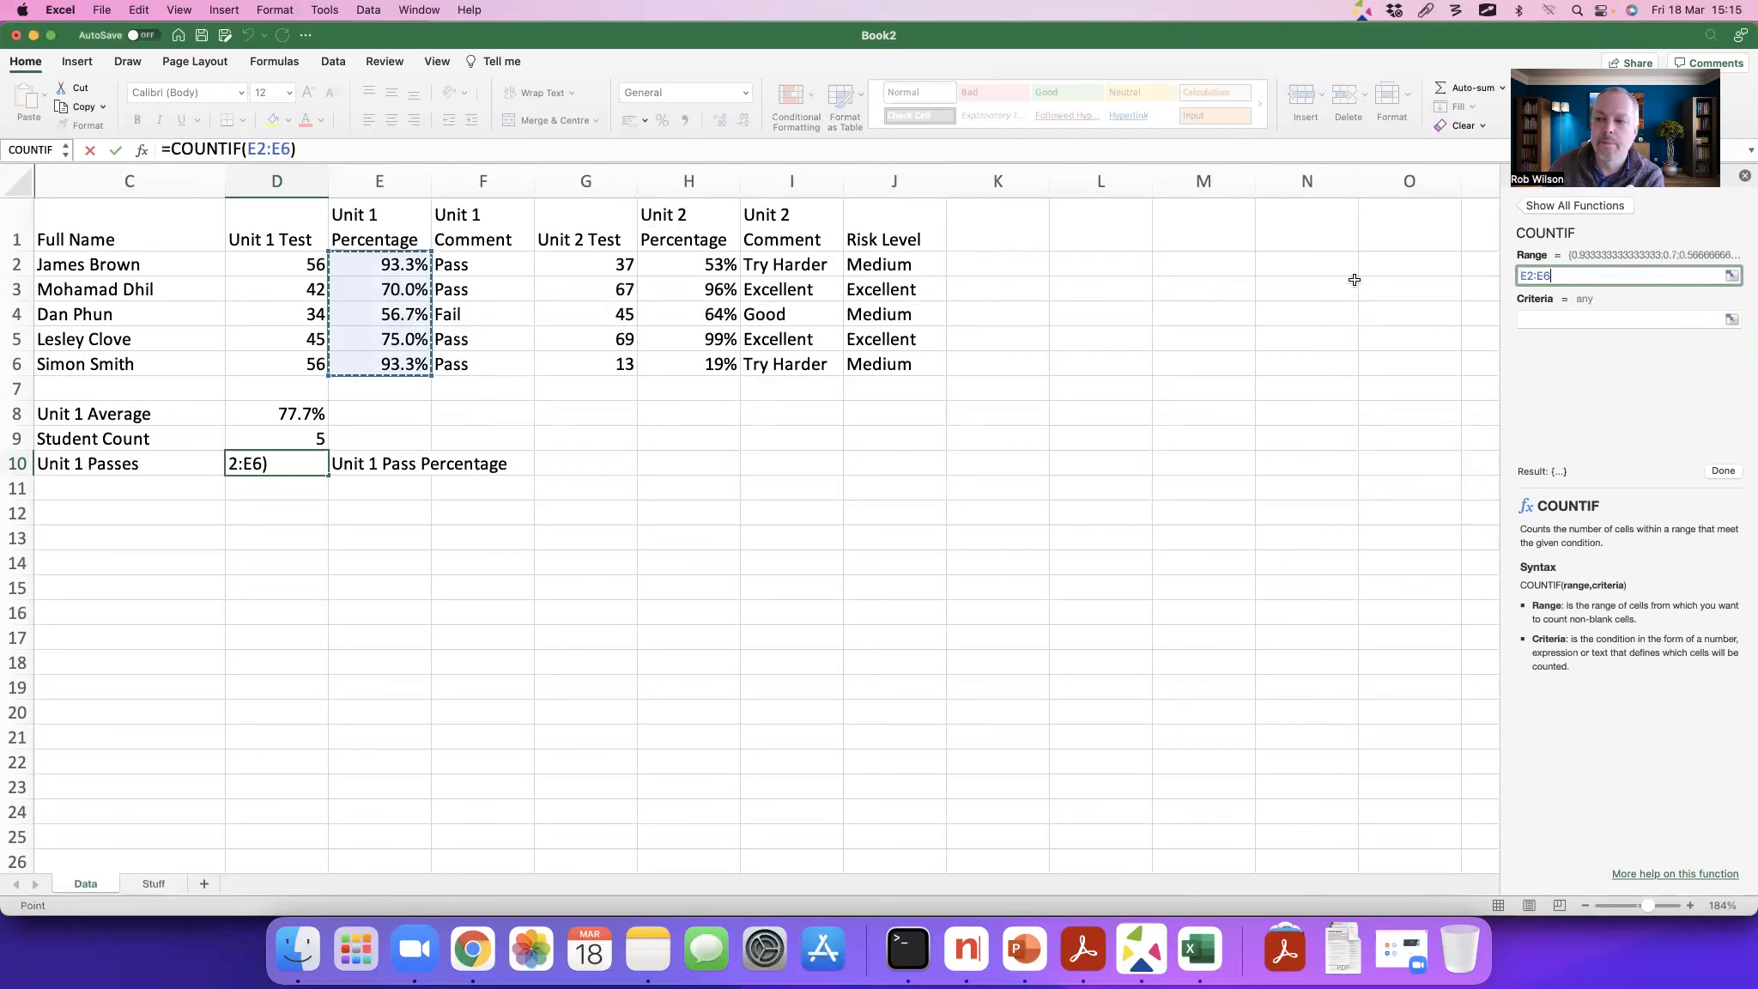
click(1557, 320)
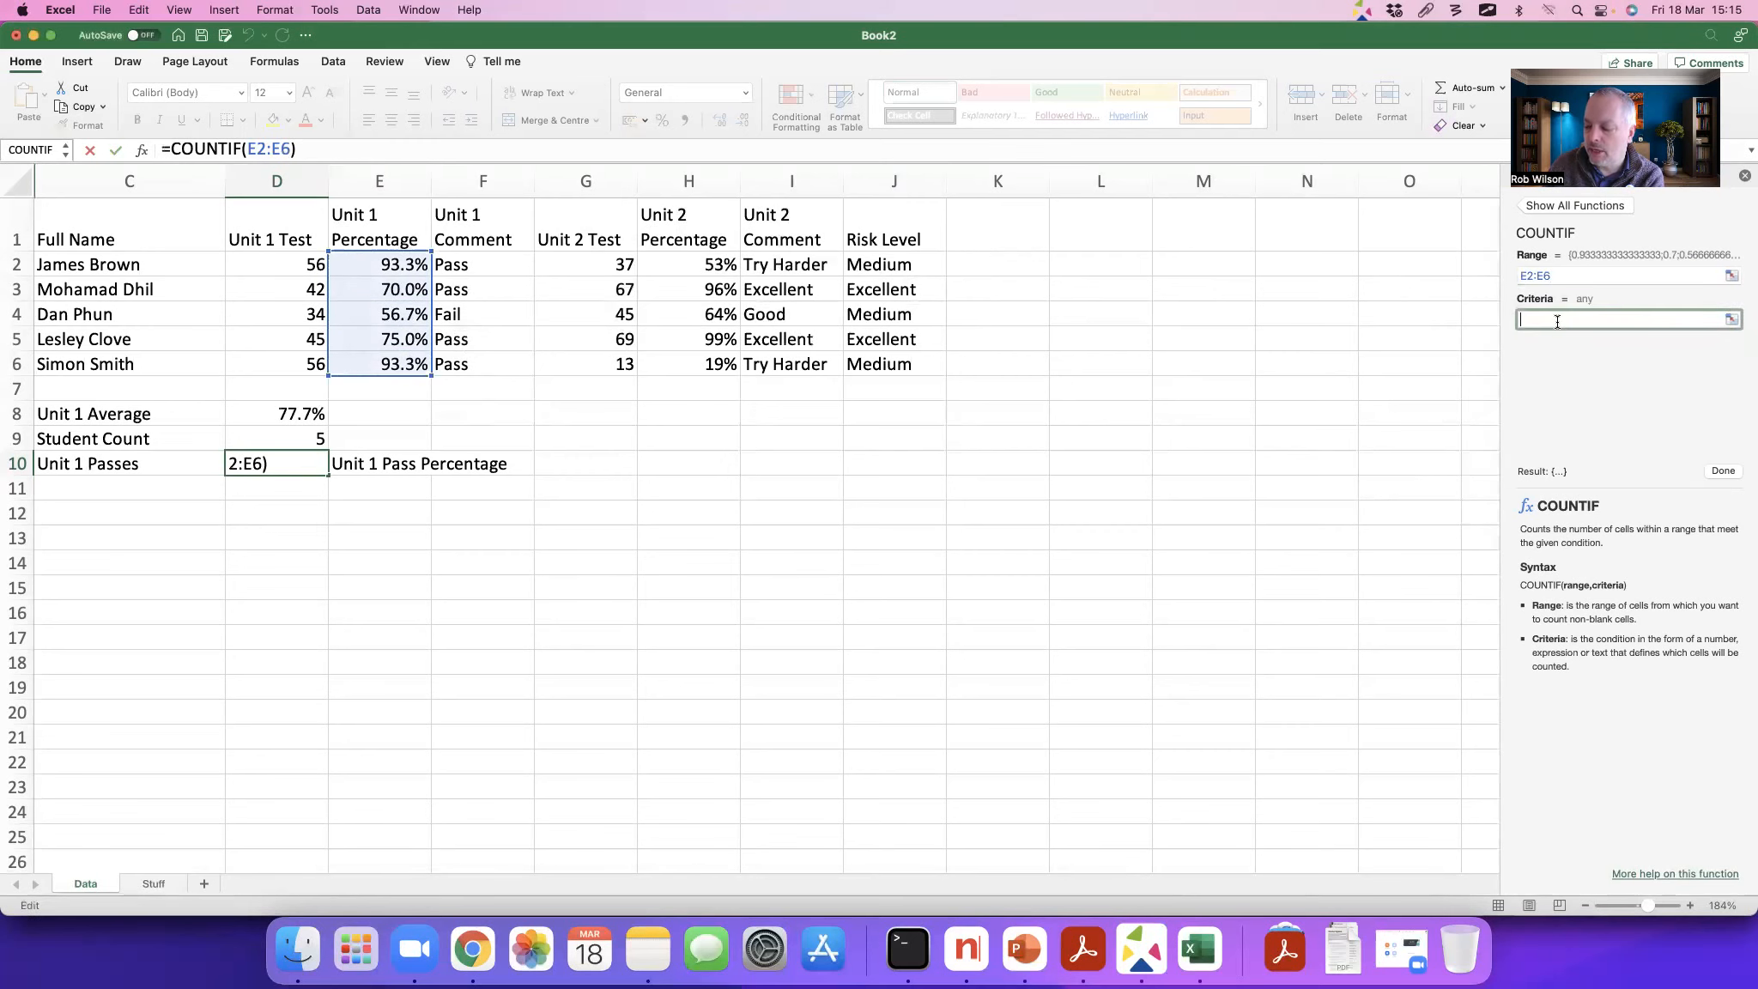
text(")
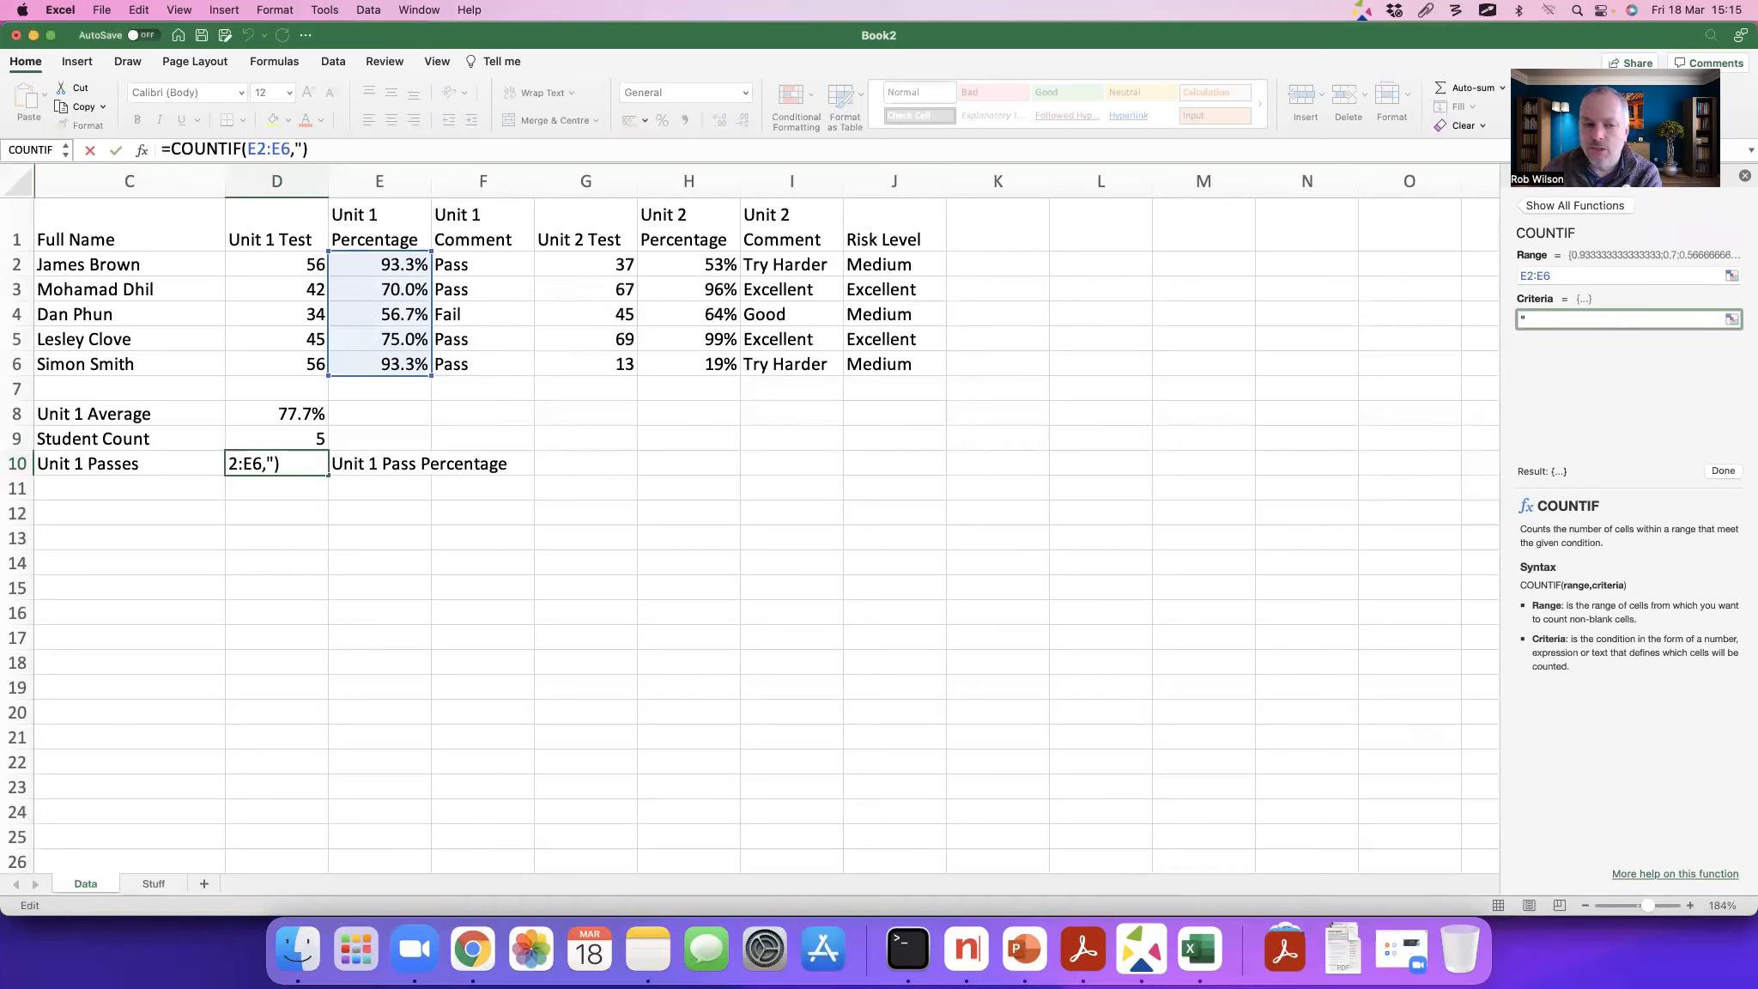
text(>)
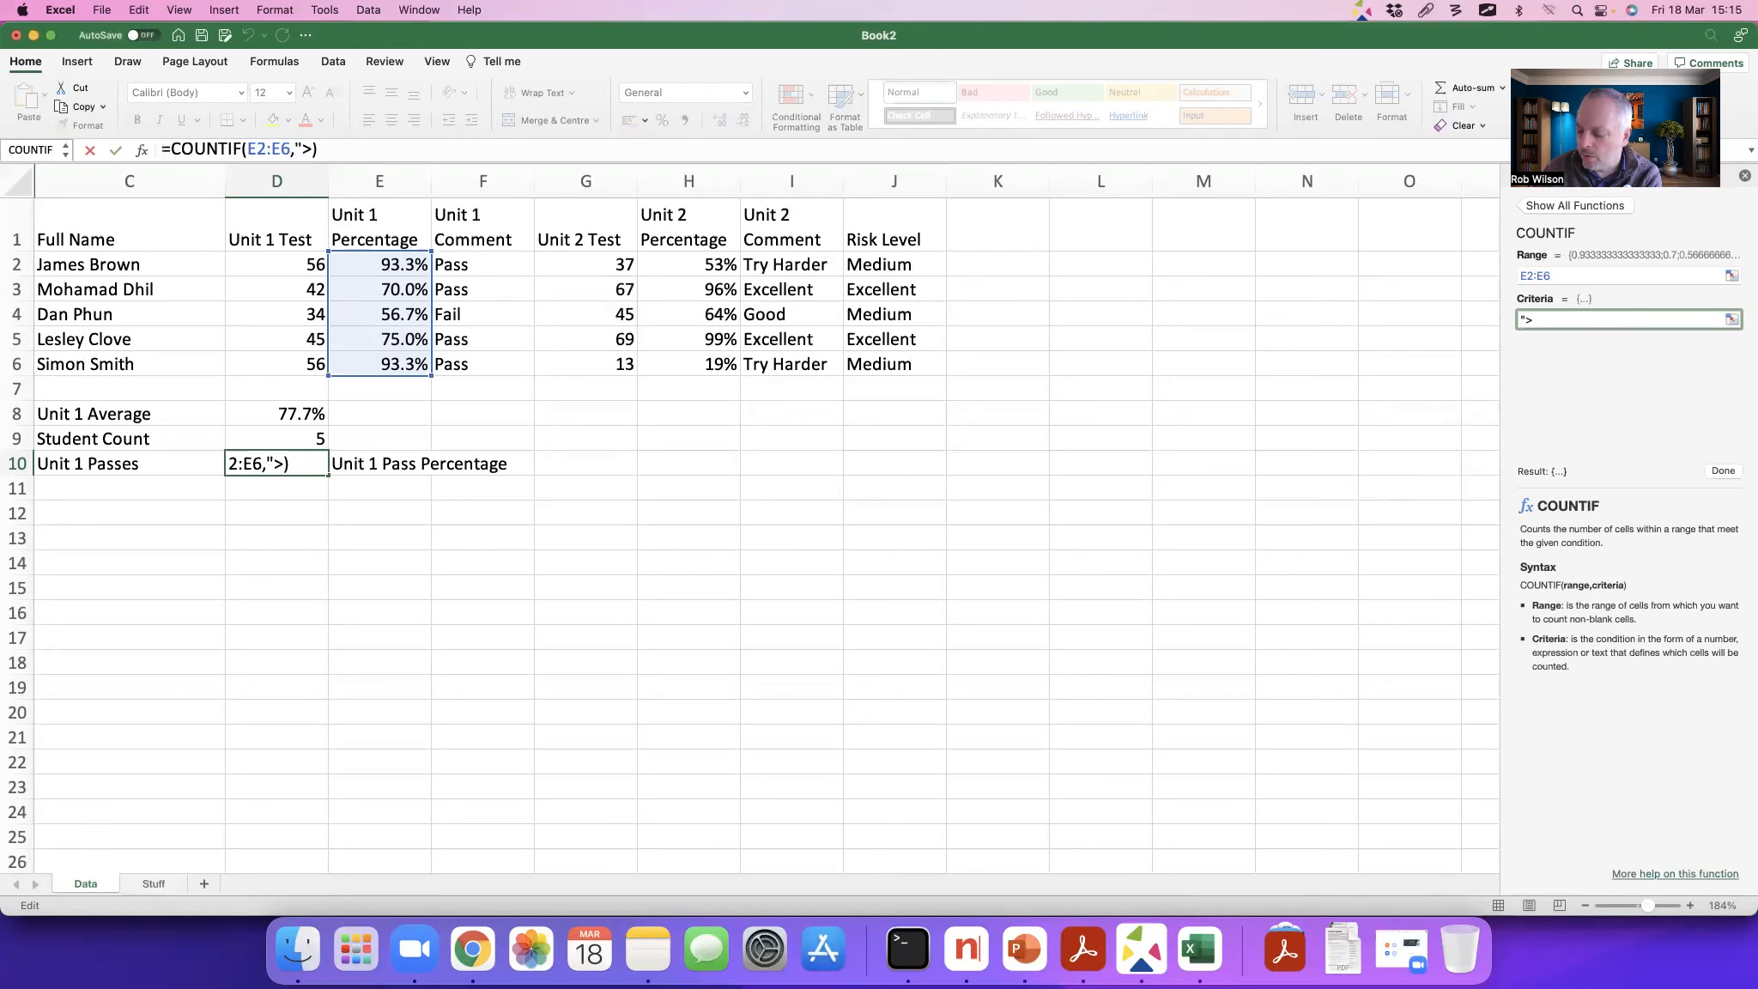
text(0.6")
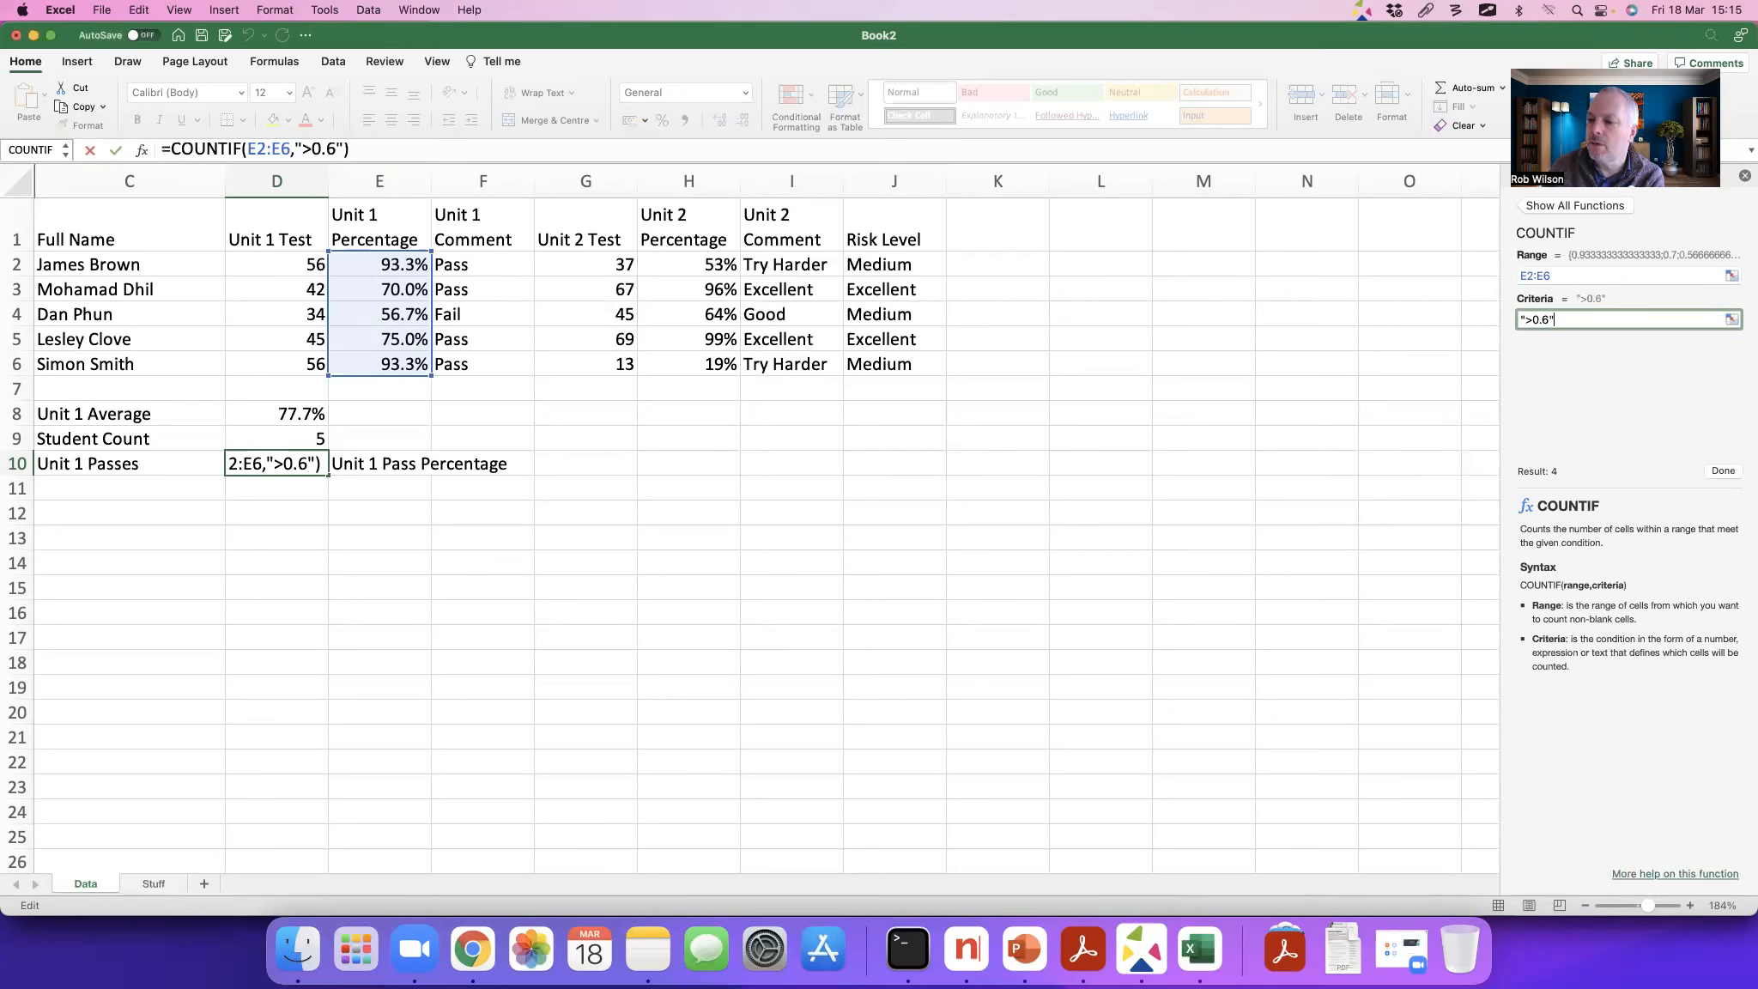
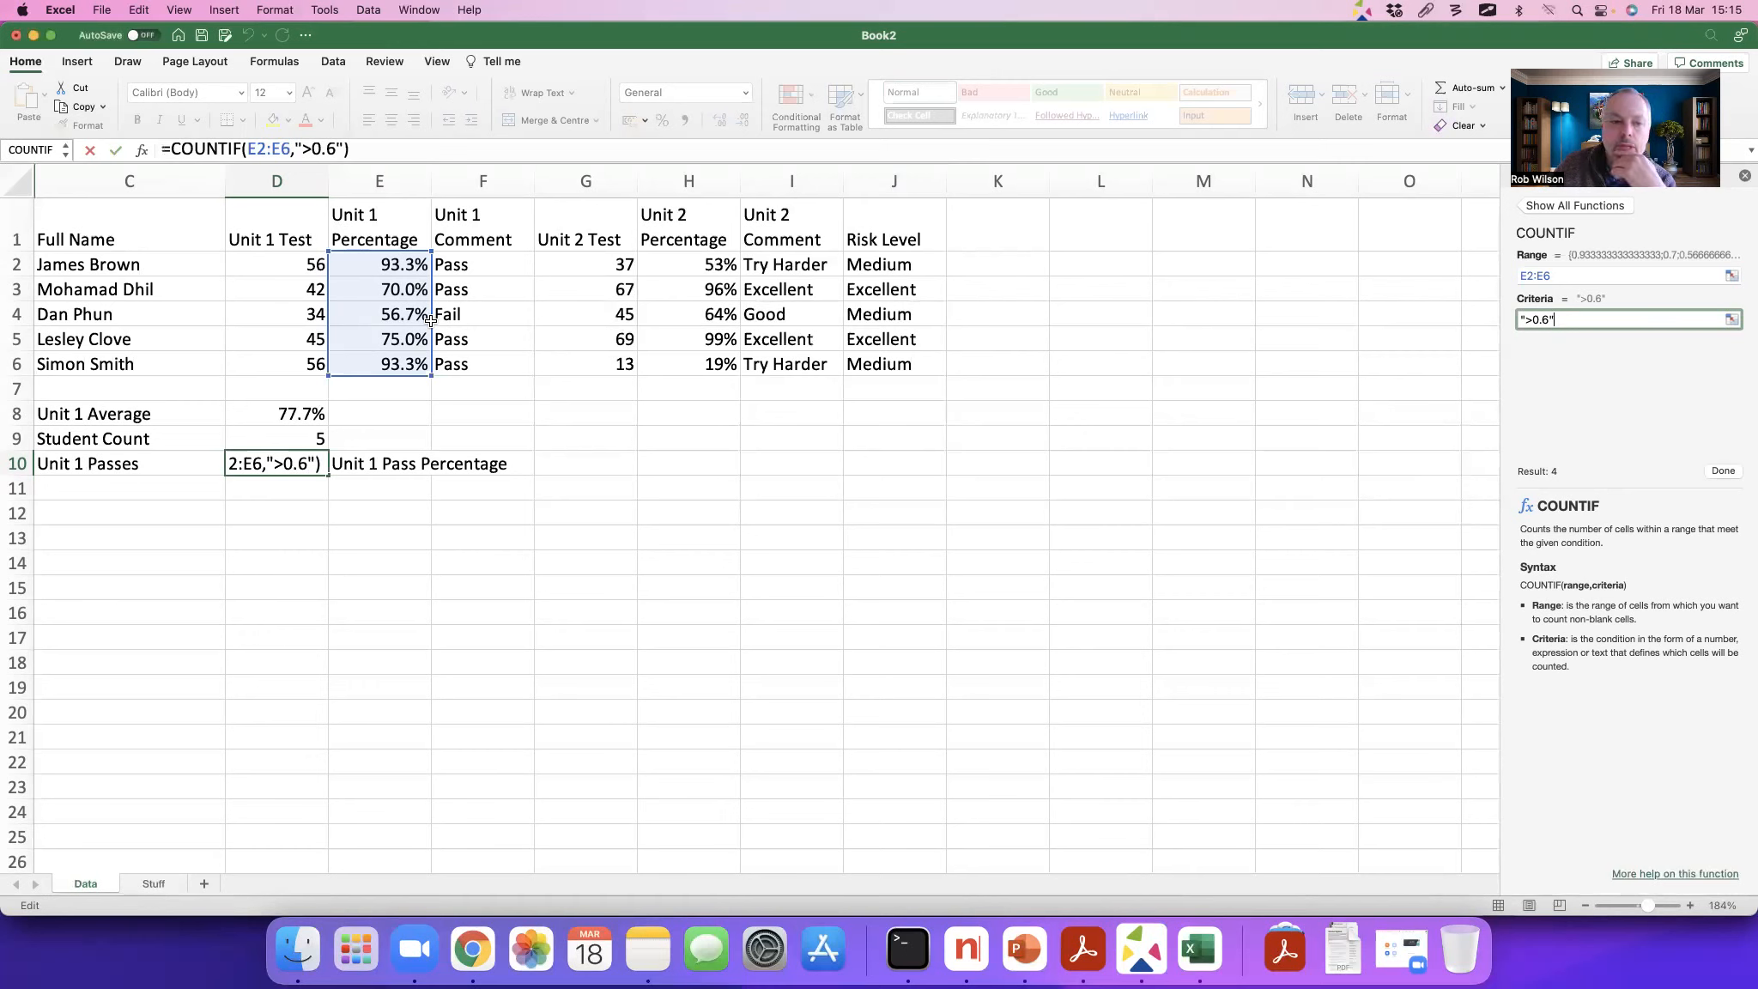
Step: Complete the COUNTIF formula in D10 and change the Unit 1 Test mark in D3 to 23
click(1720, 471)
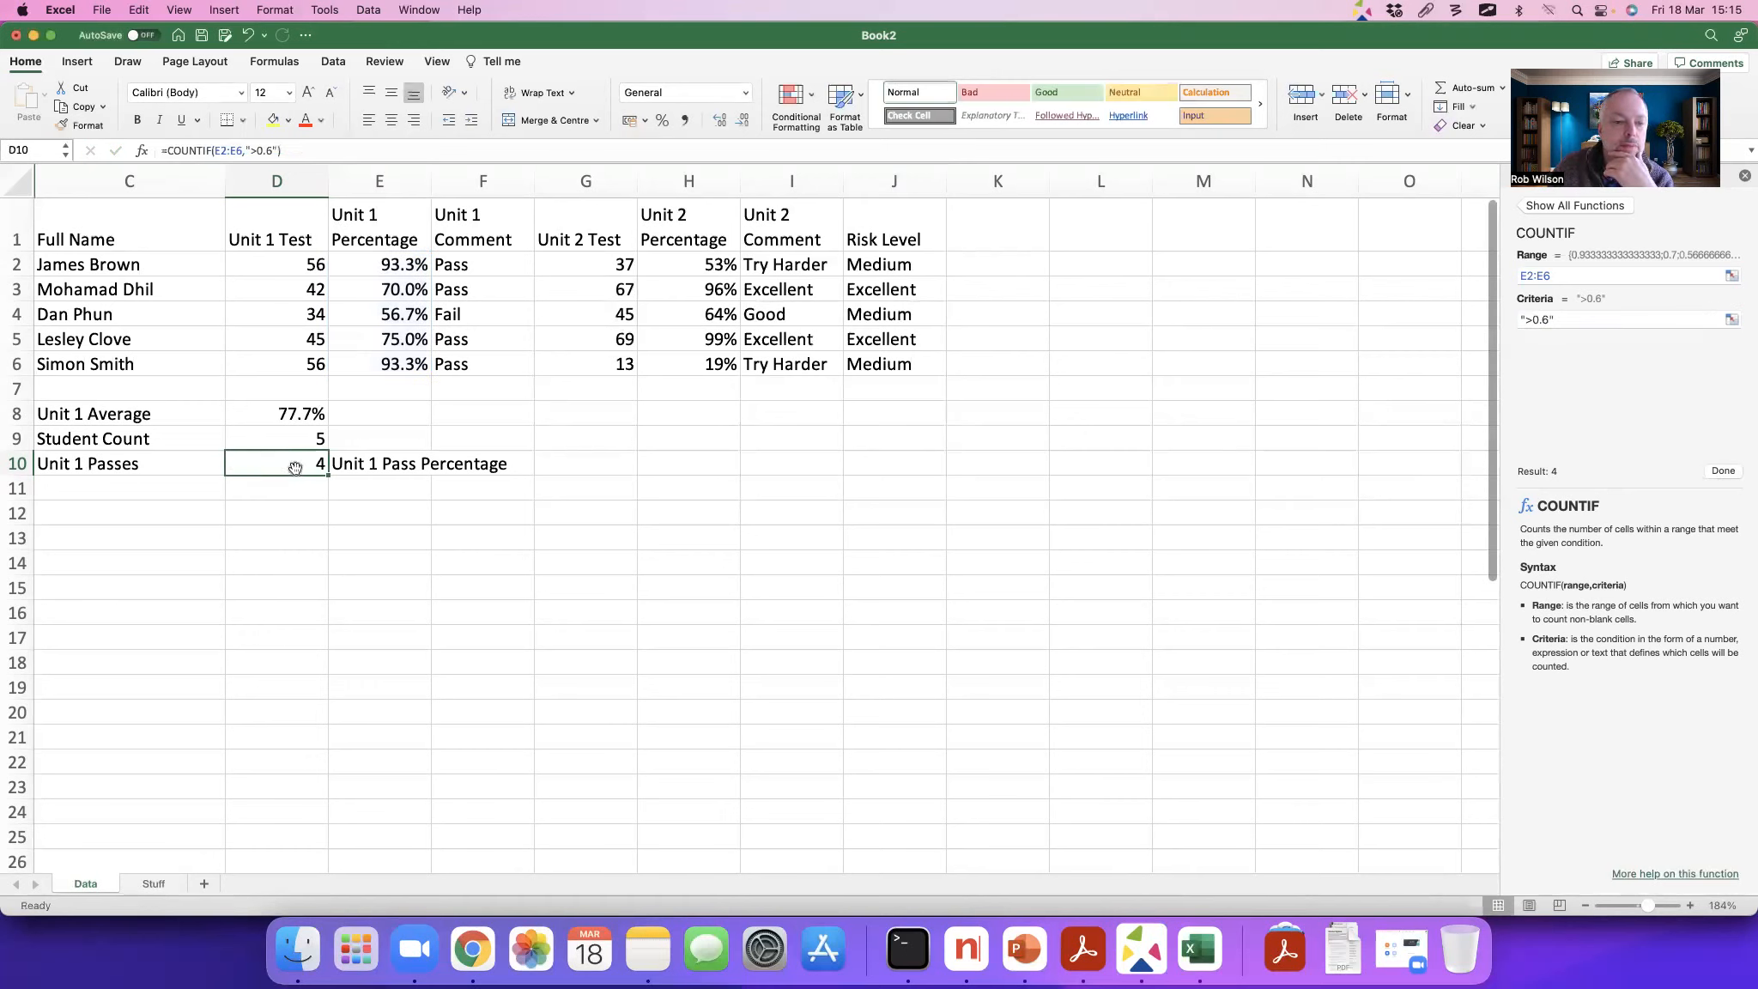
click(306, 292)
text(23)
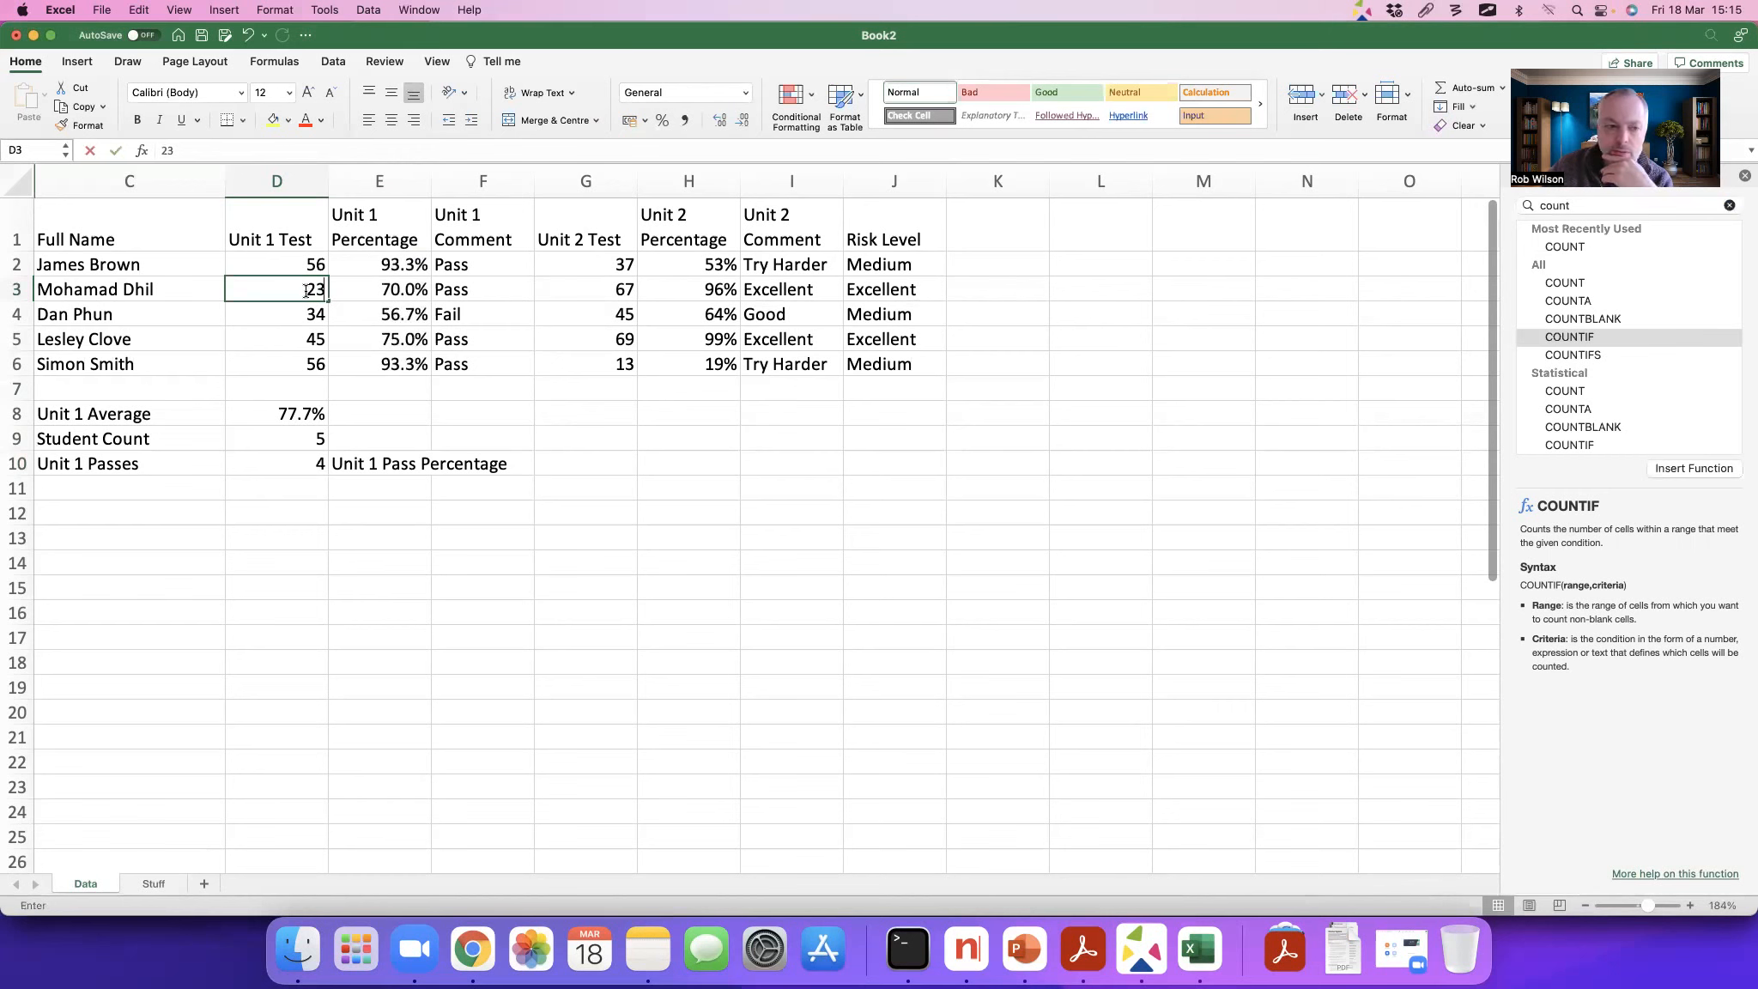
key(Return)
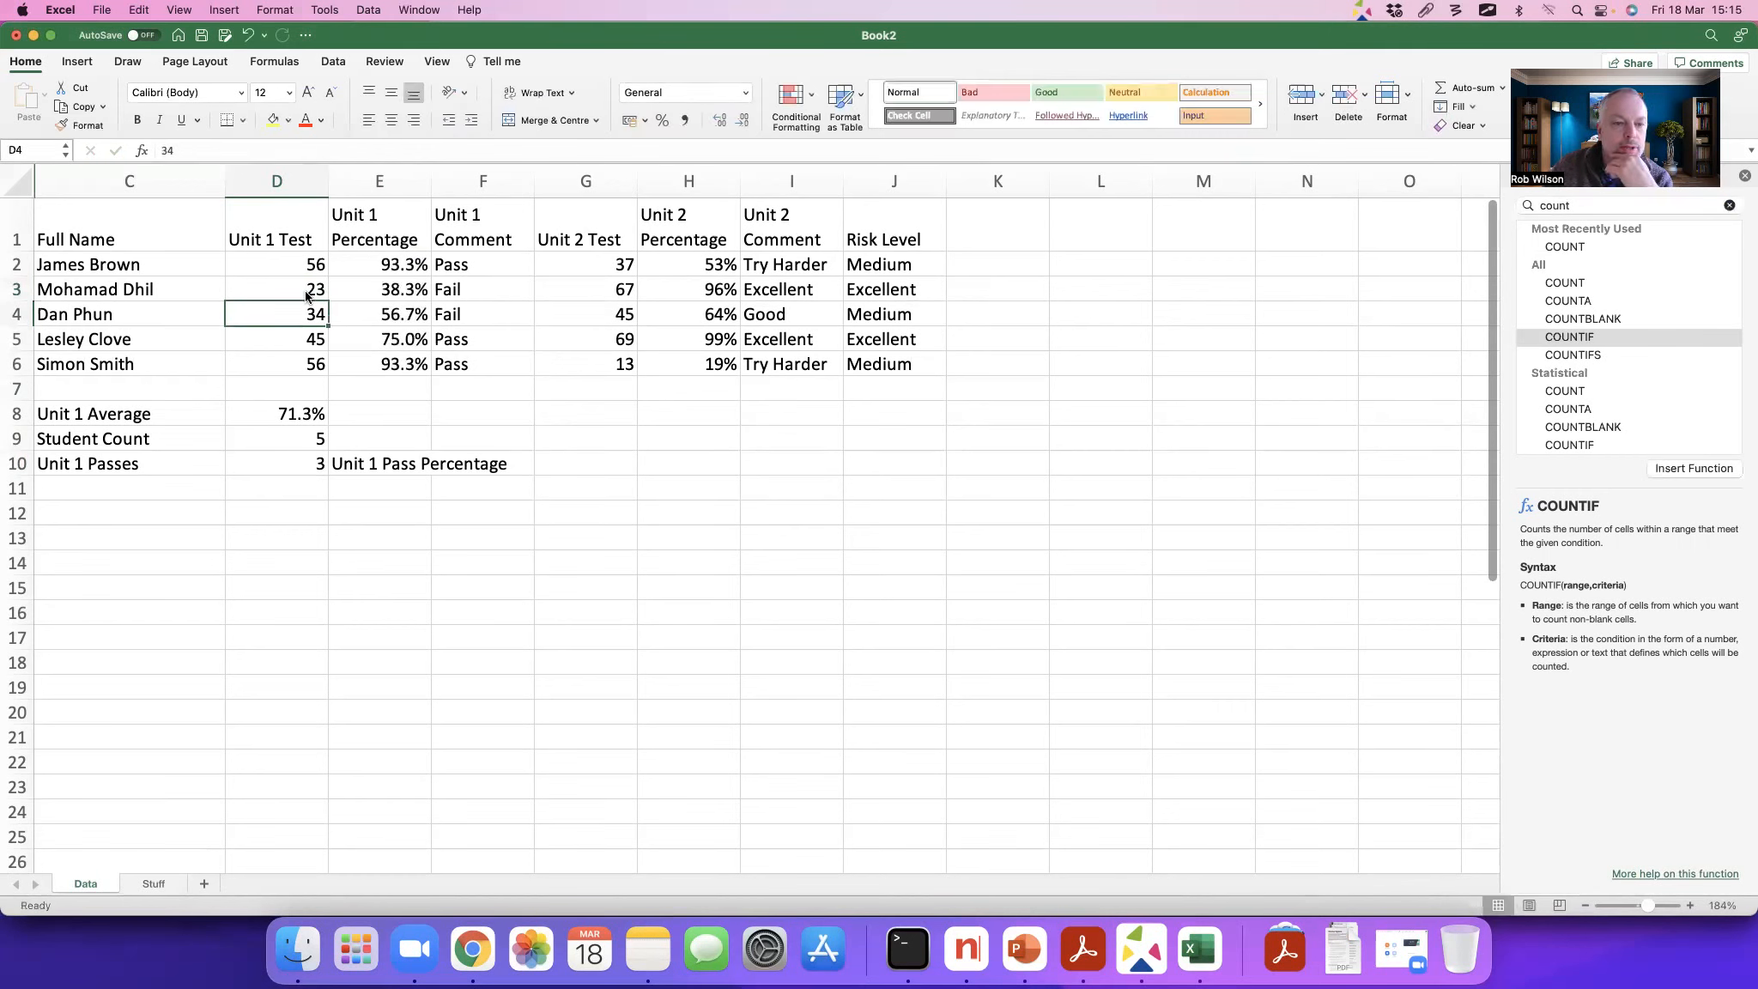
Step: Enter a formula in G10 dividing the Unit 1 Passes in D10 by the Student Count in D9
key(Right)
key(Down)
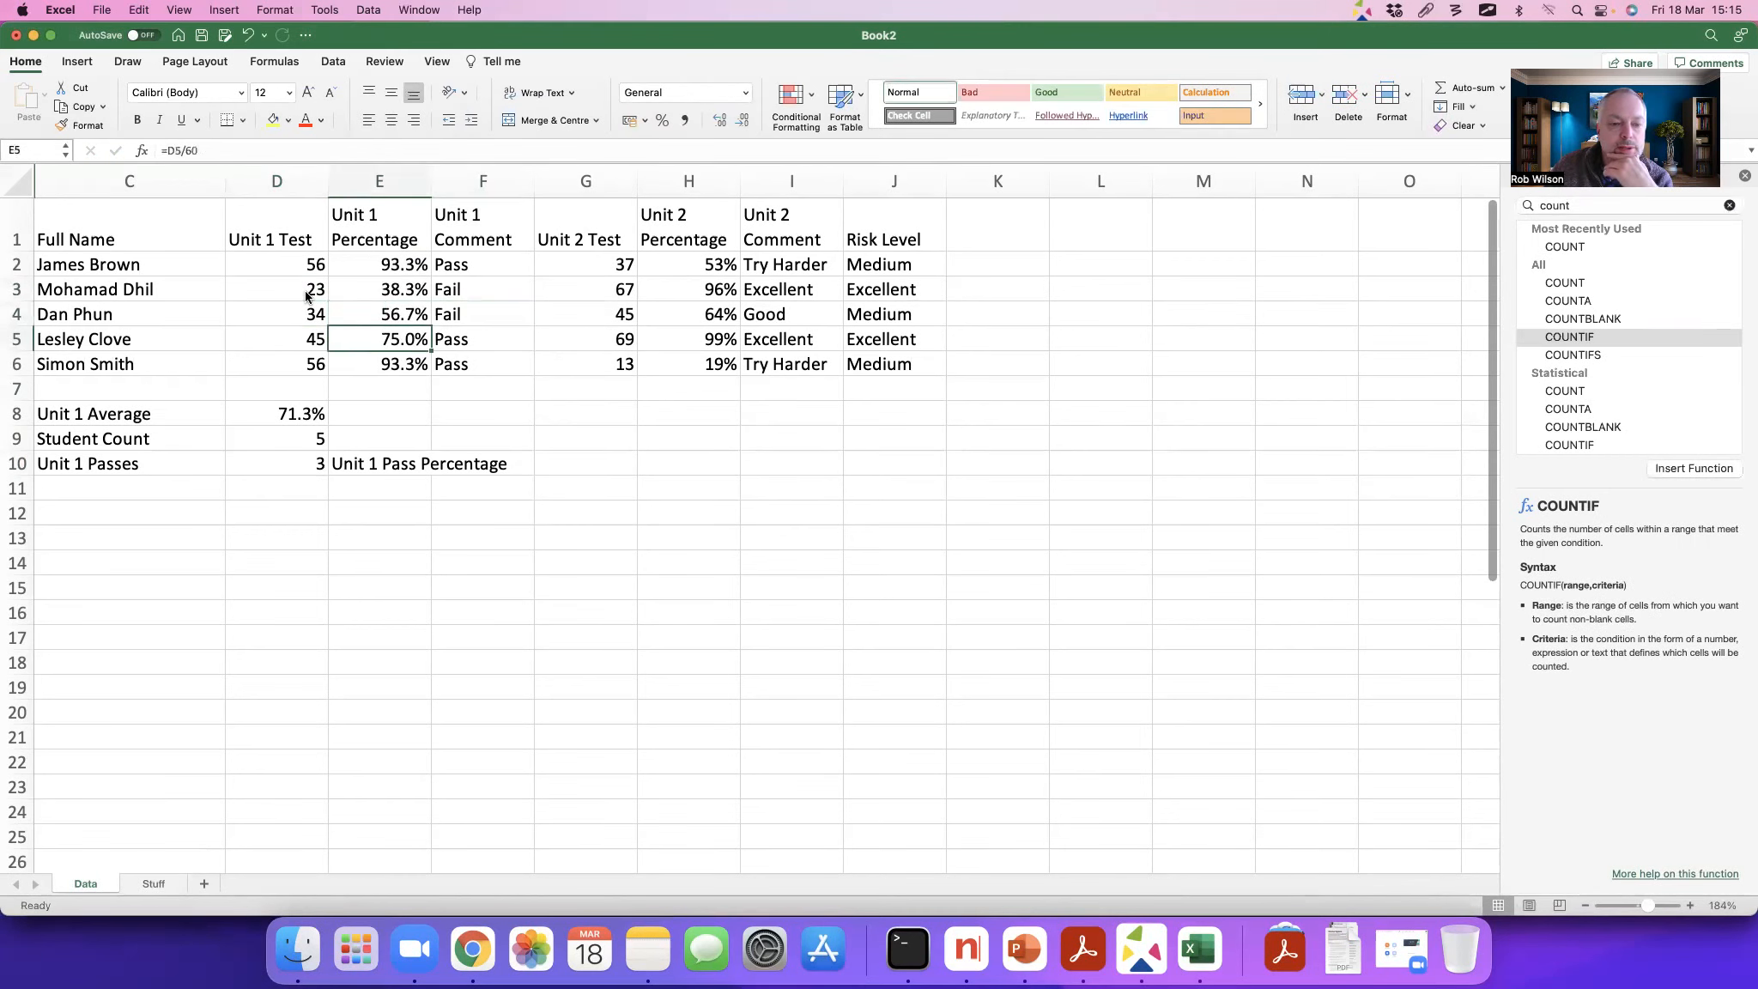
key(Down)
key(Down)
key(Down)
key(Down)
key(Down)
key(Right)
key(Right)
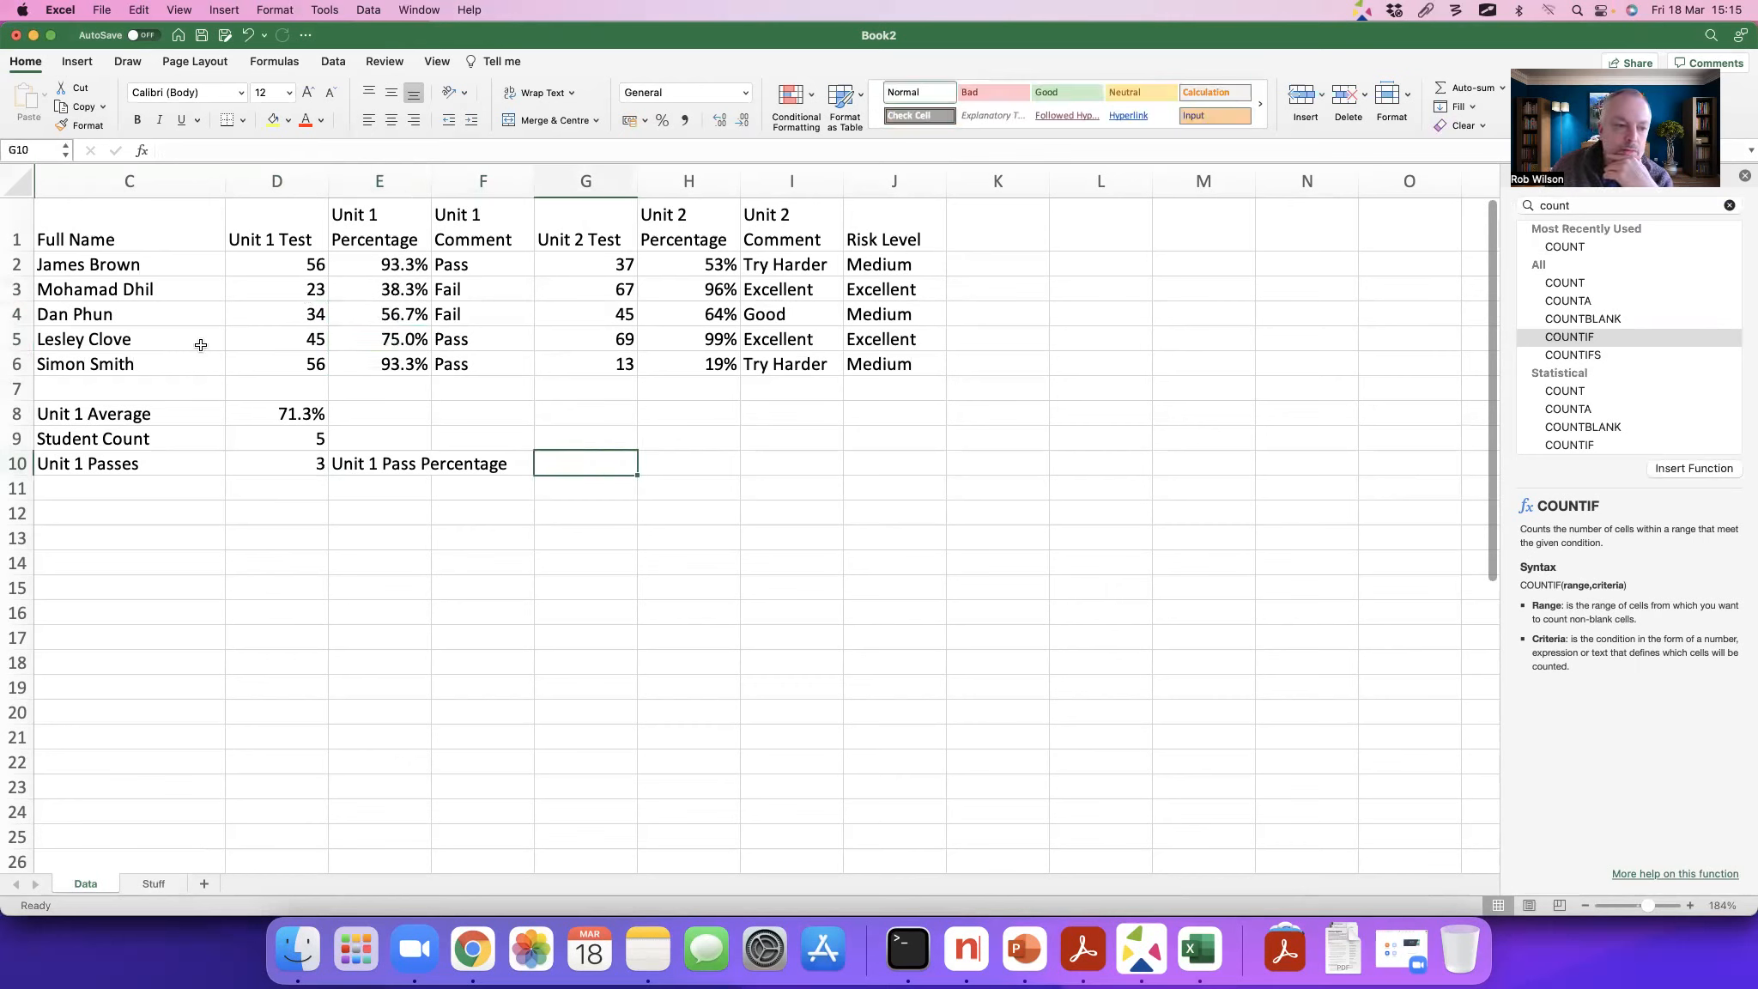
text(=)
scroll(287, 458, down, 1)
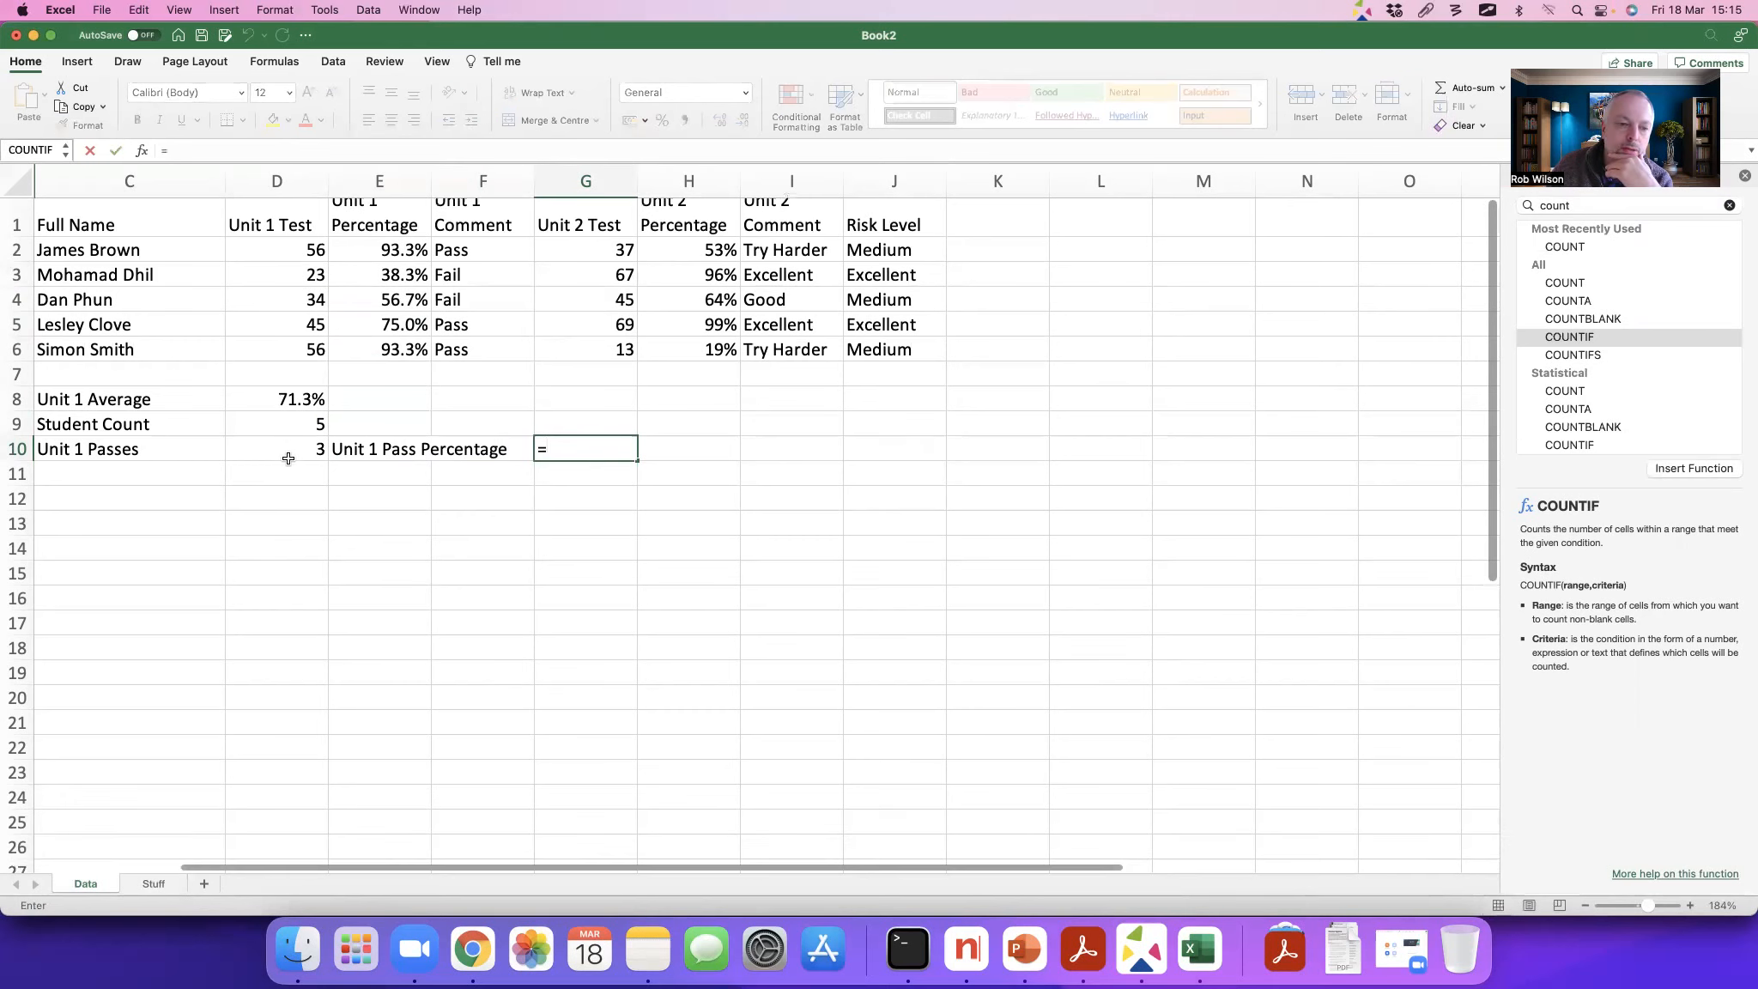
click(274, 468)
text(/)
click(280, 437)
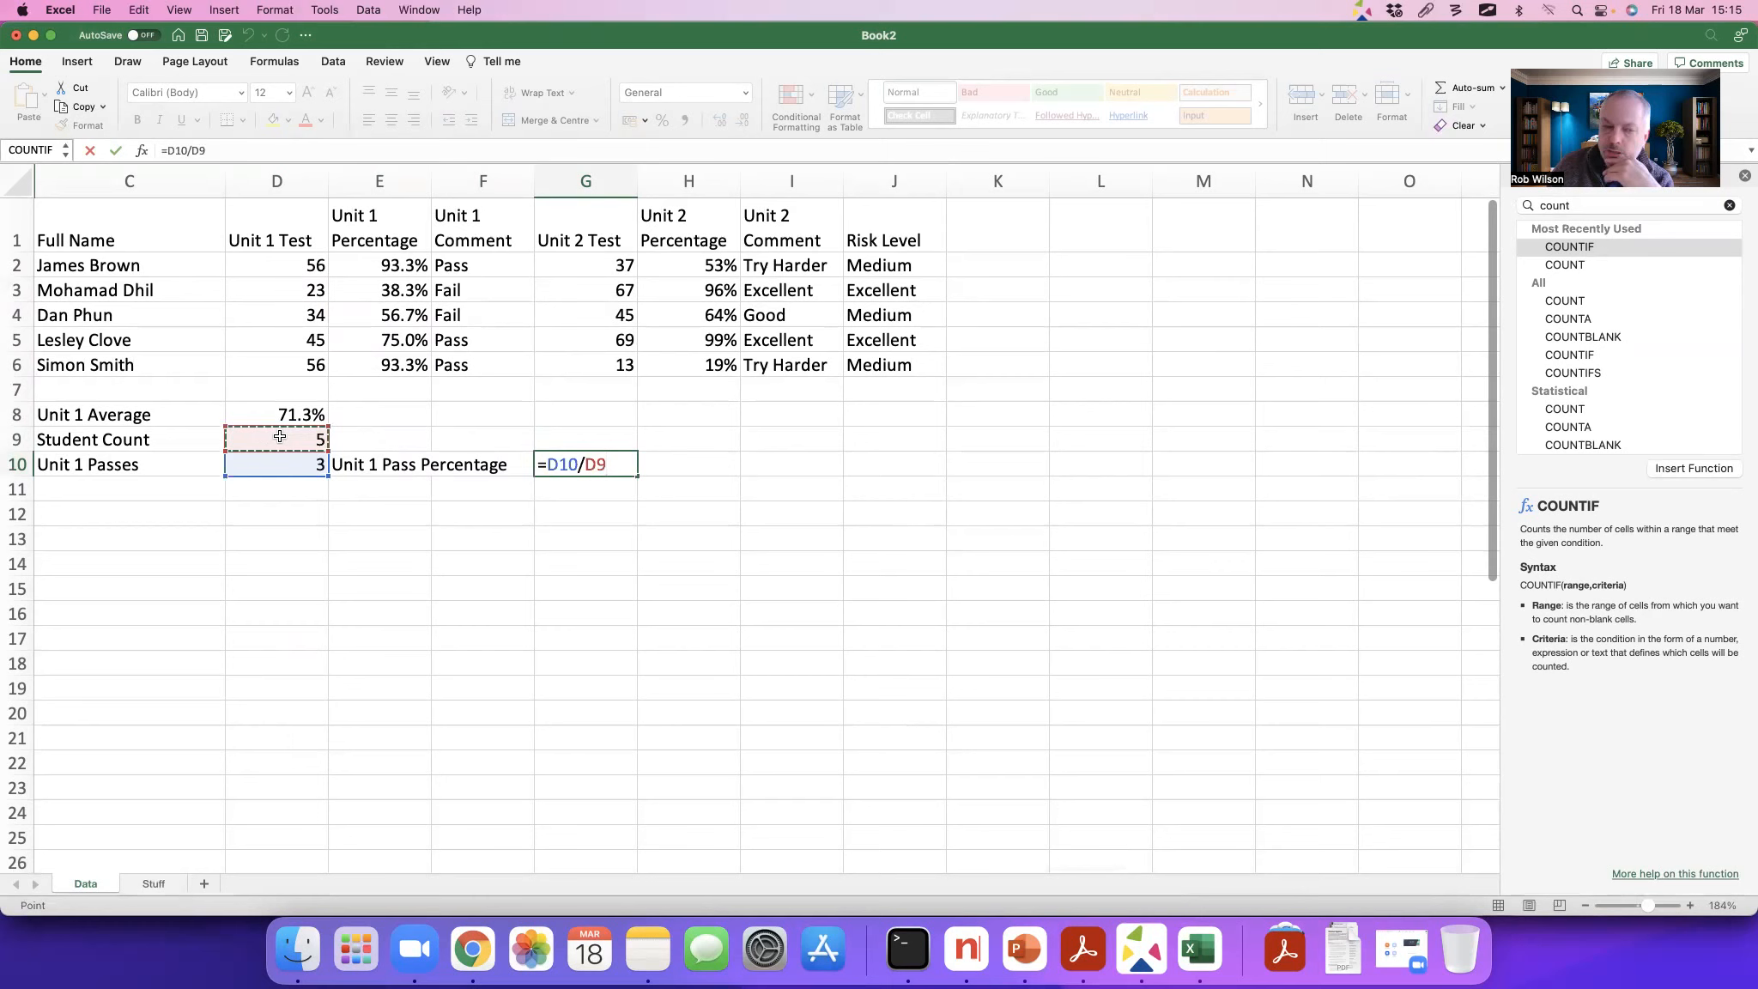
click(186, 150)
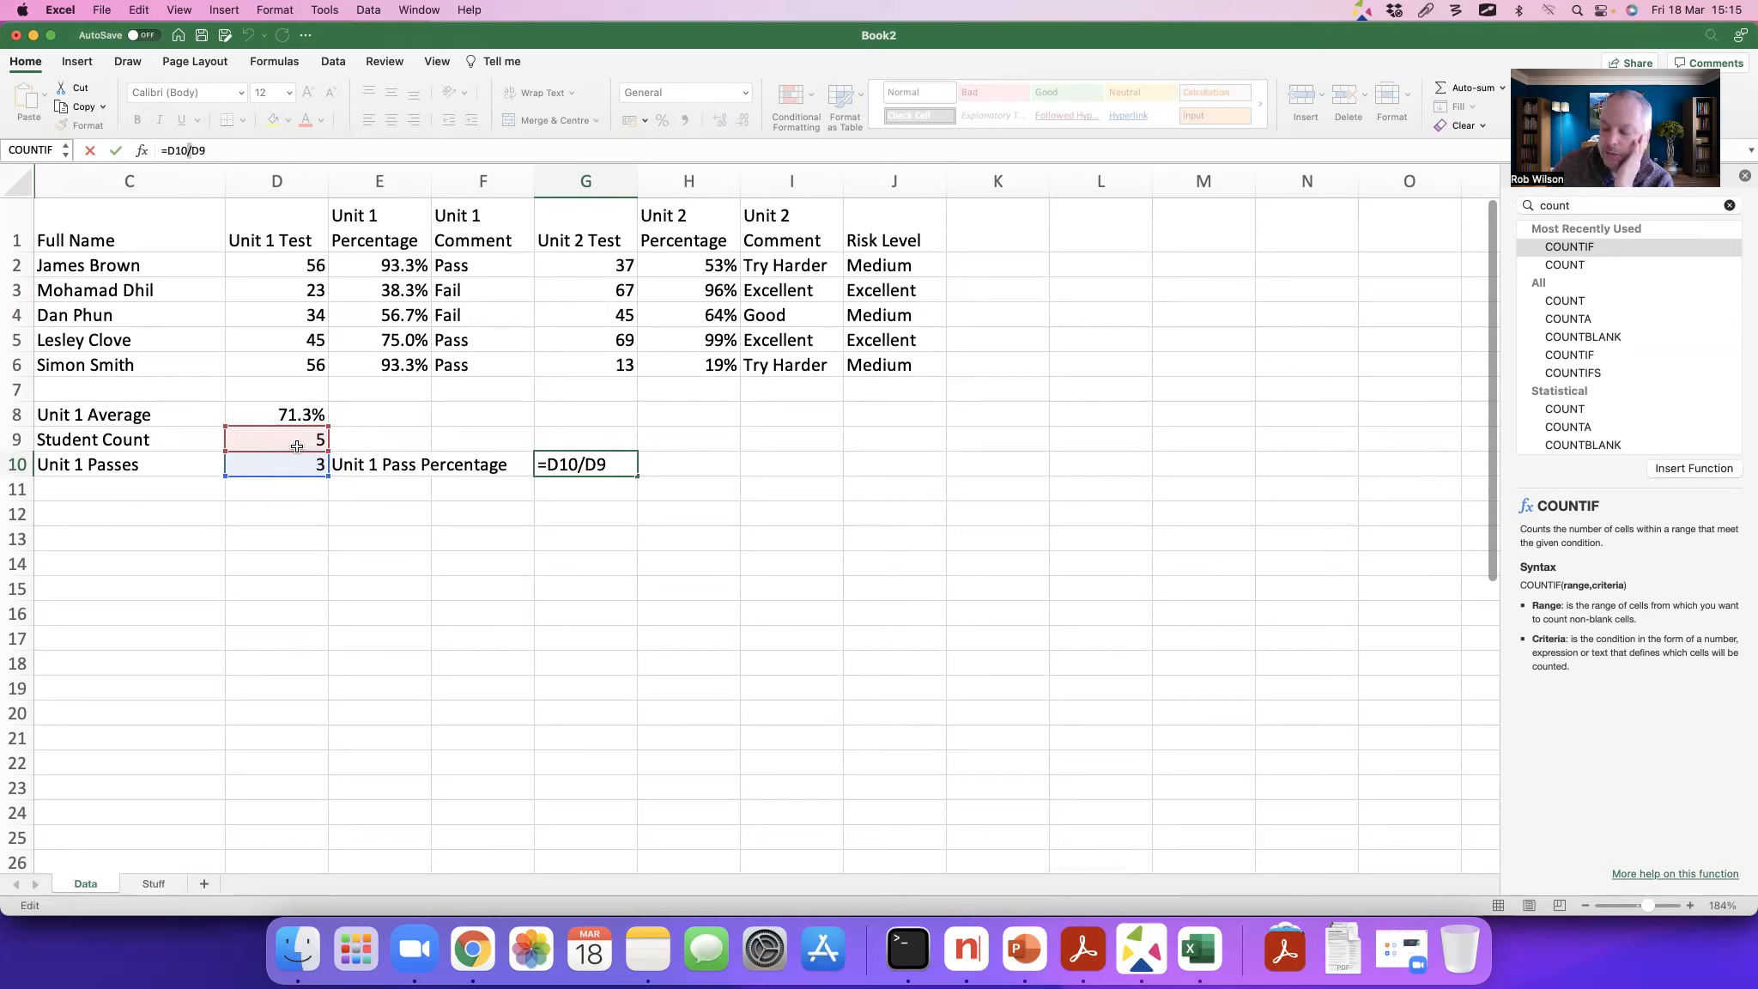
key(Return)
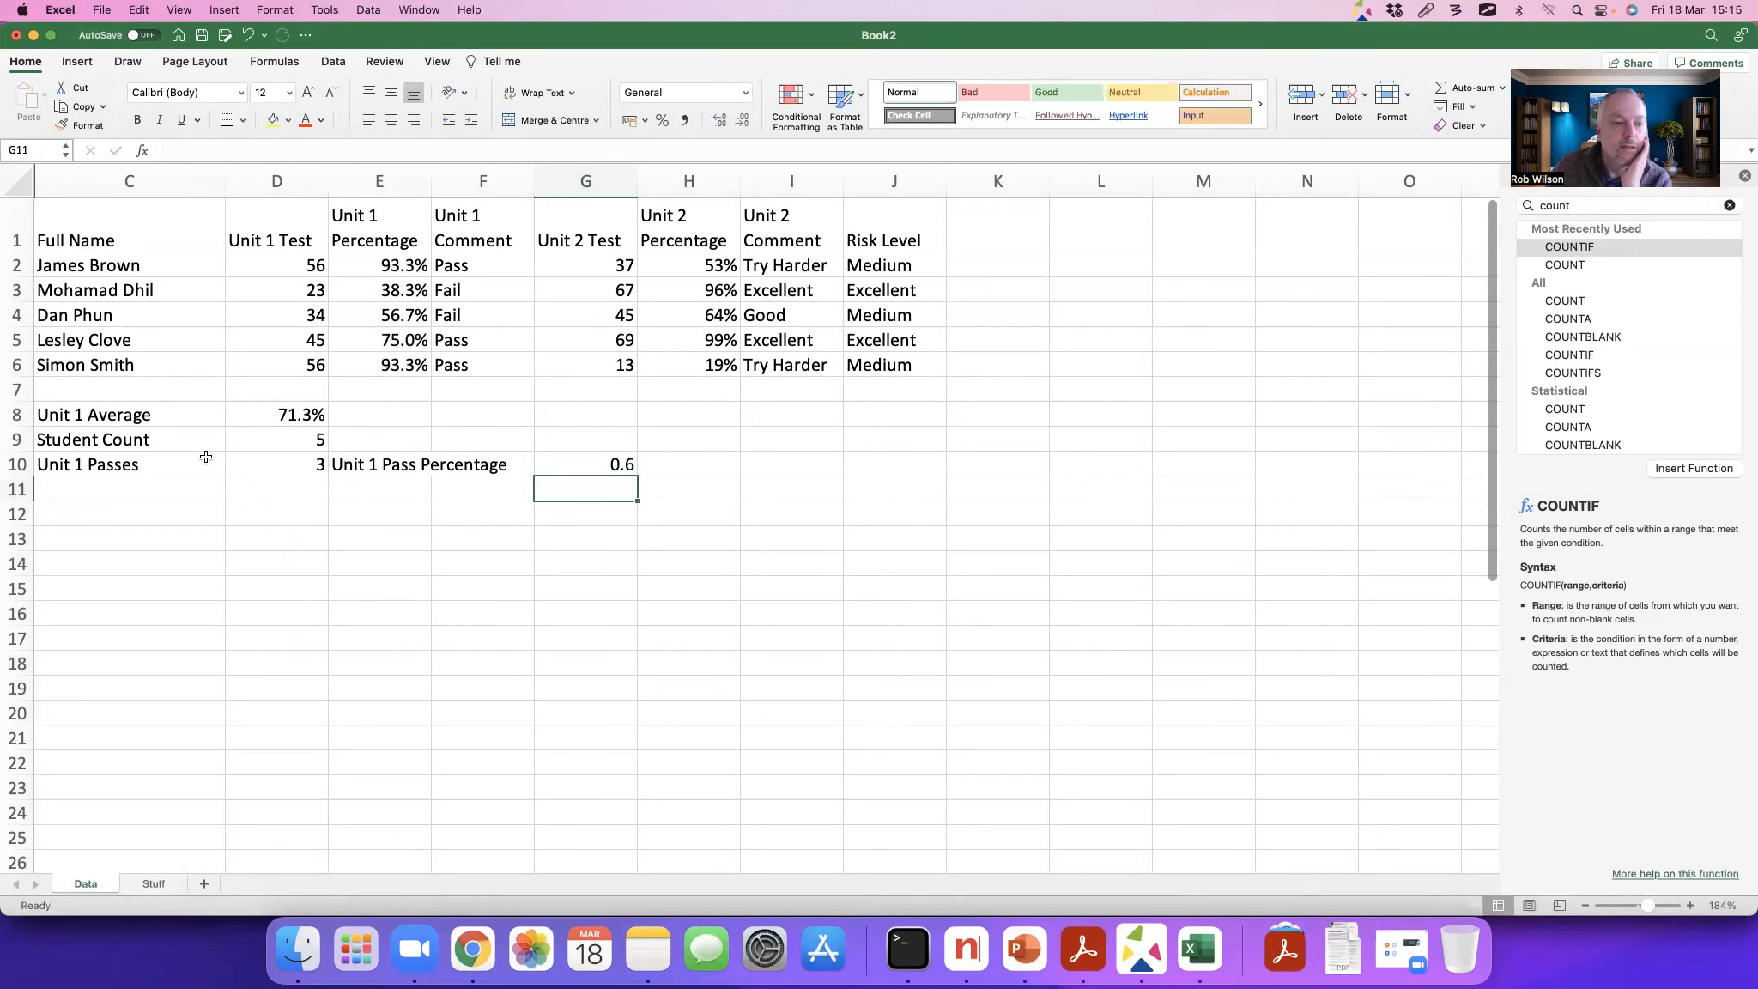
Step: Format the Unit 1 Pass Percentage result in G10 as a percentage
key(Up)
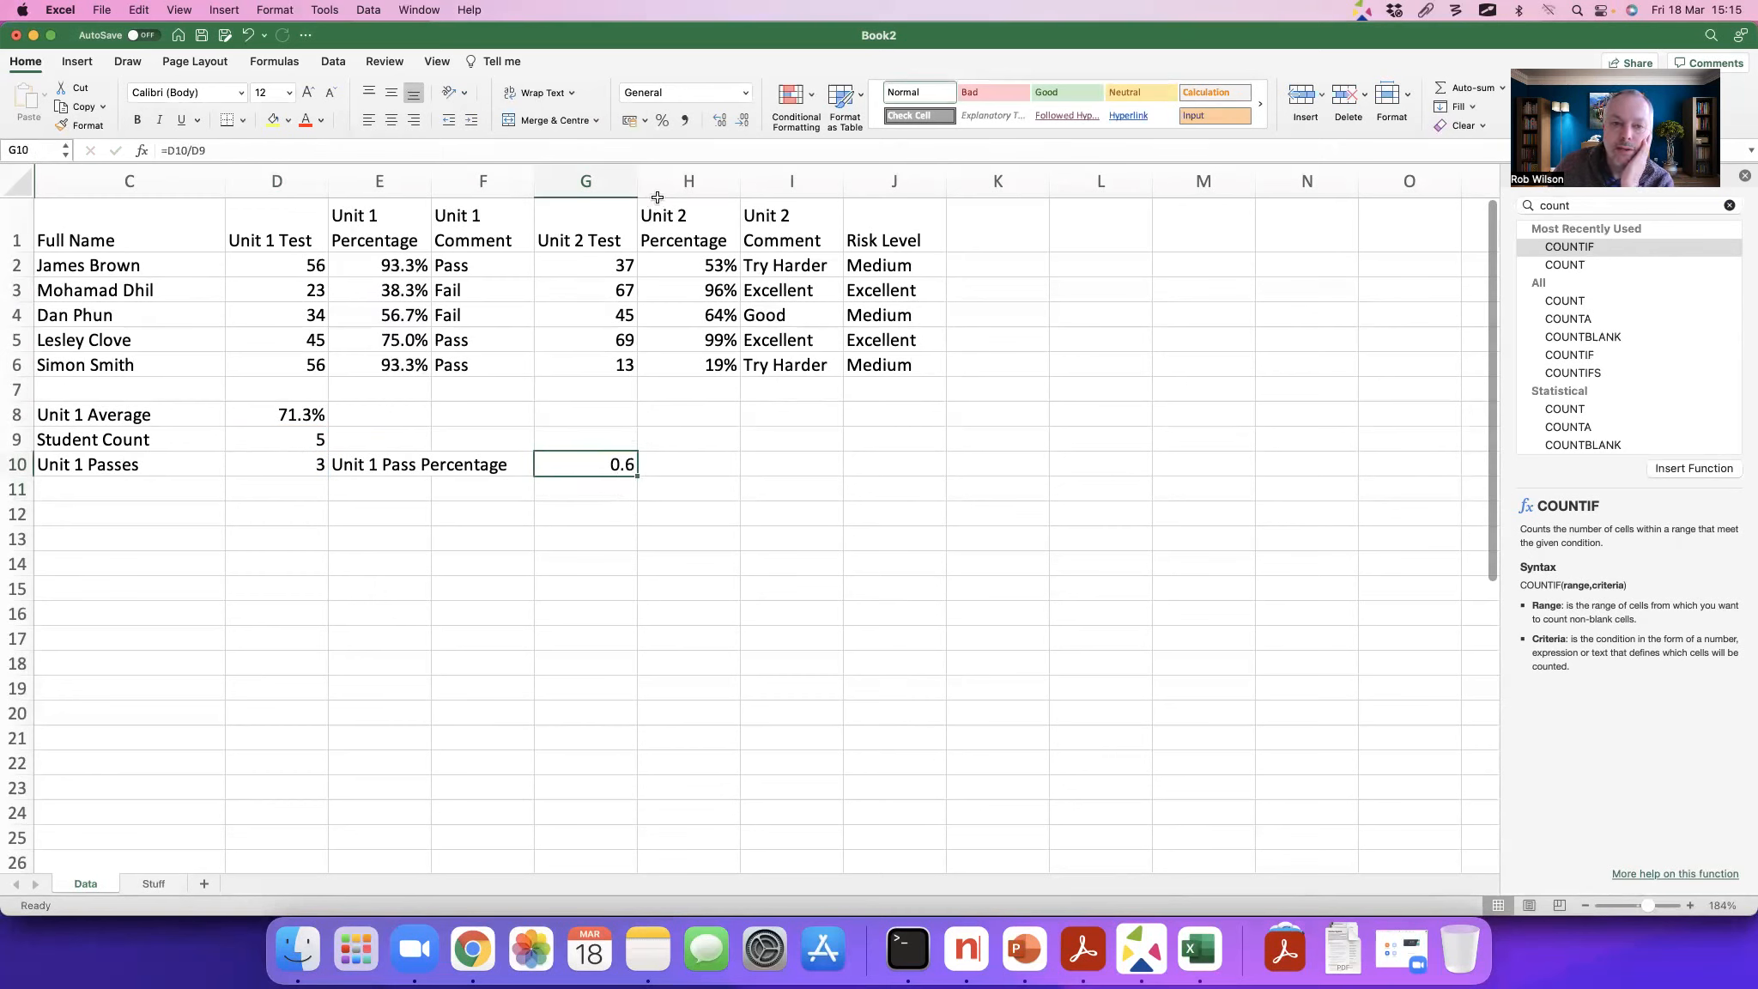
click(662, 121)
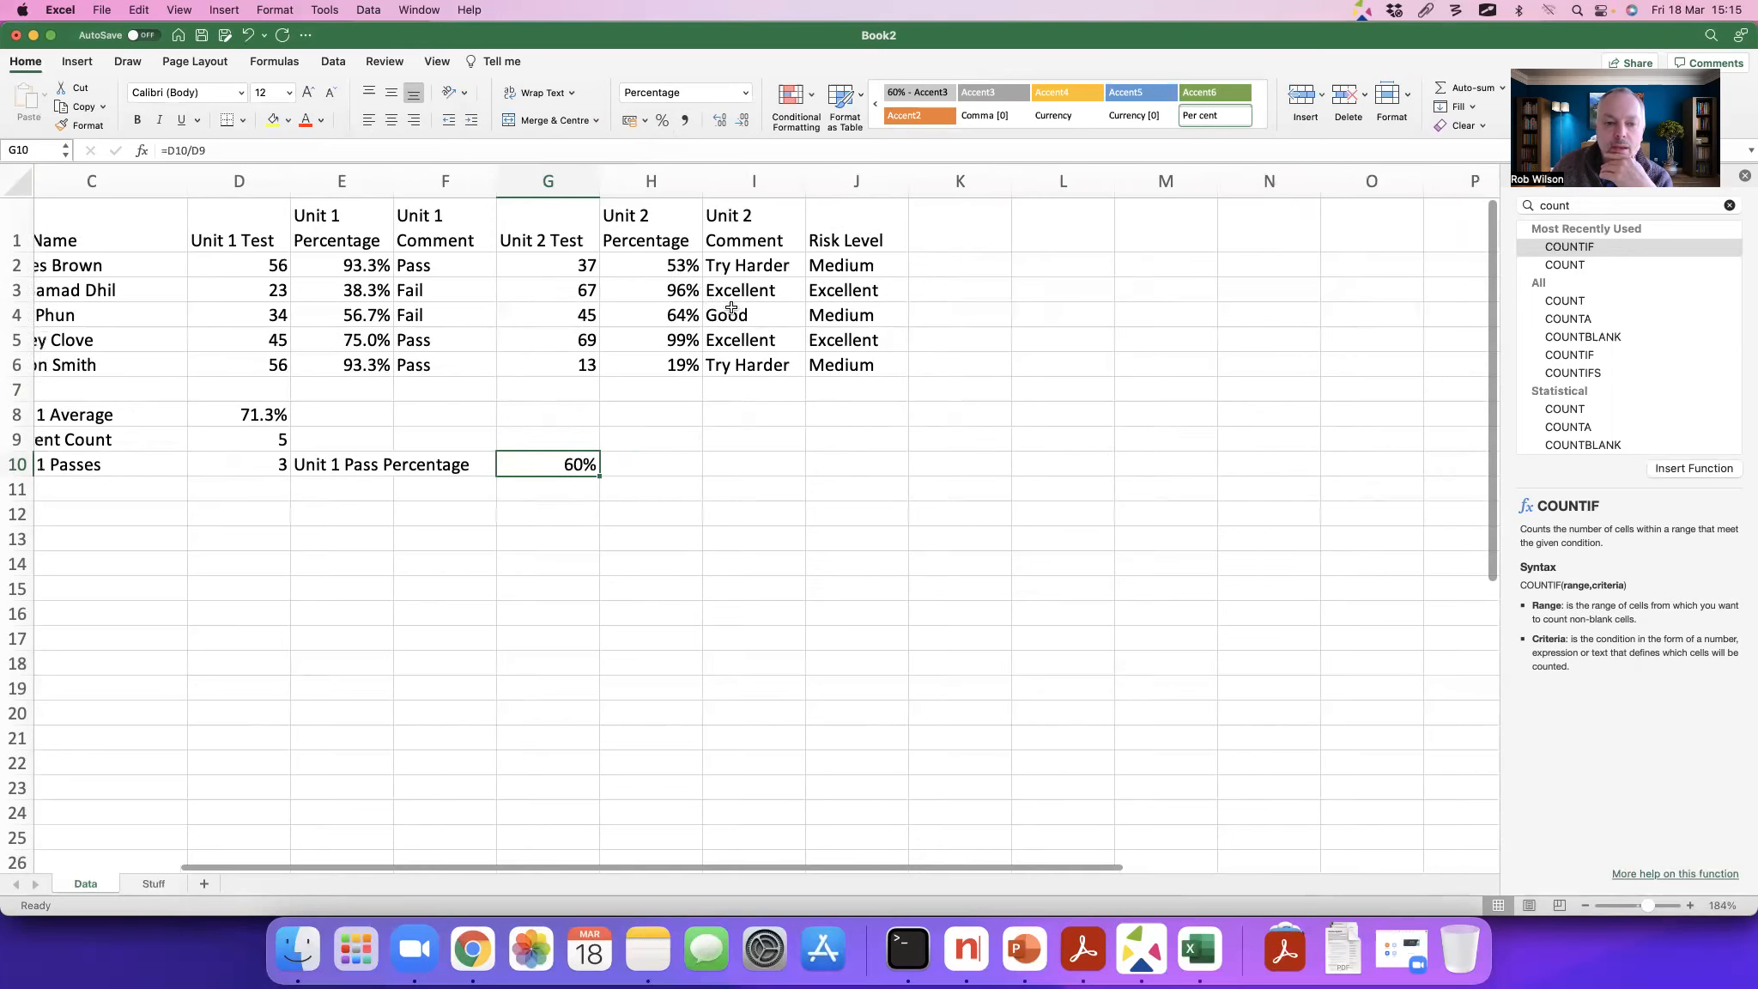
scroll(686, 390, left, 2)
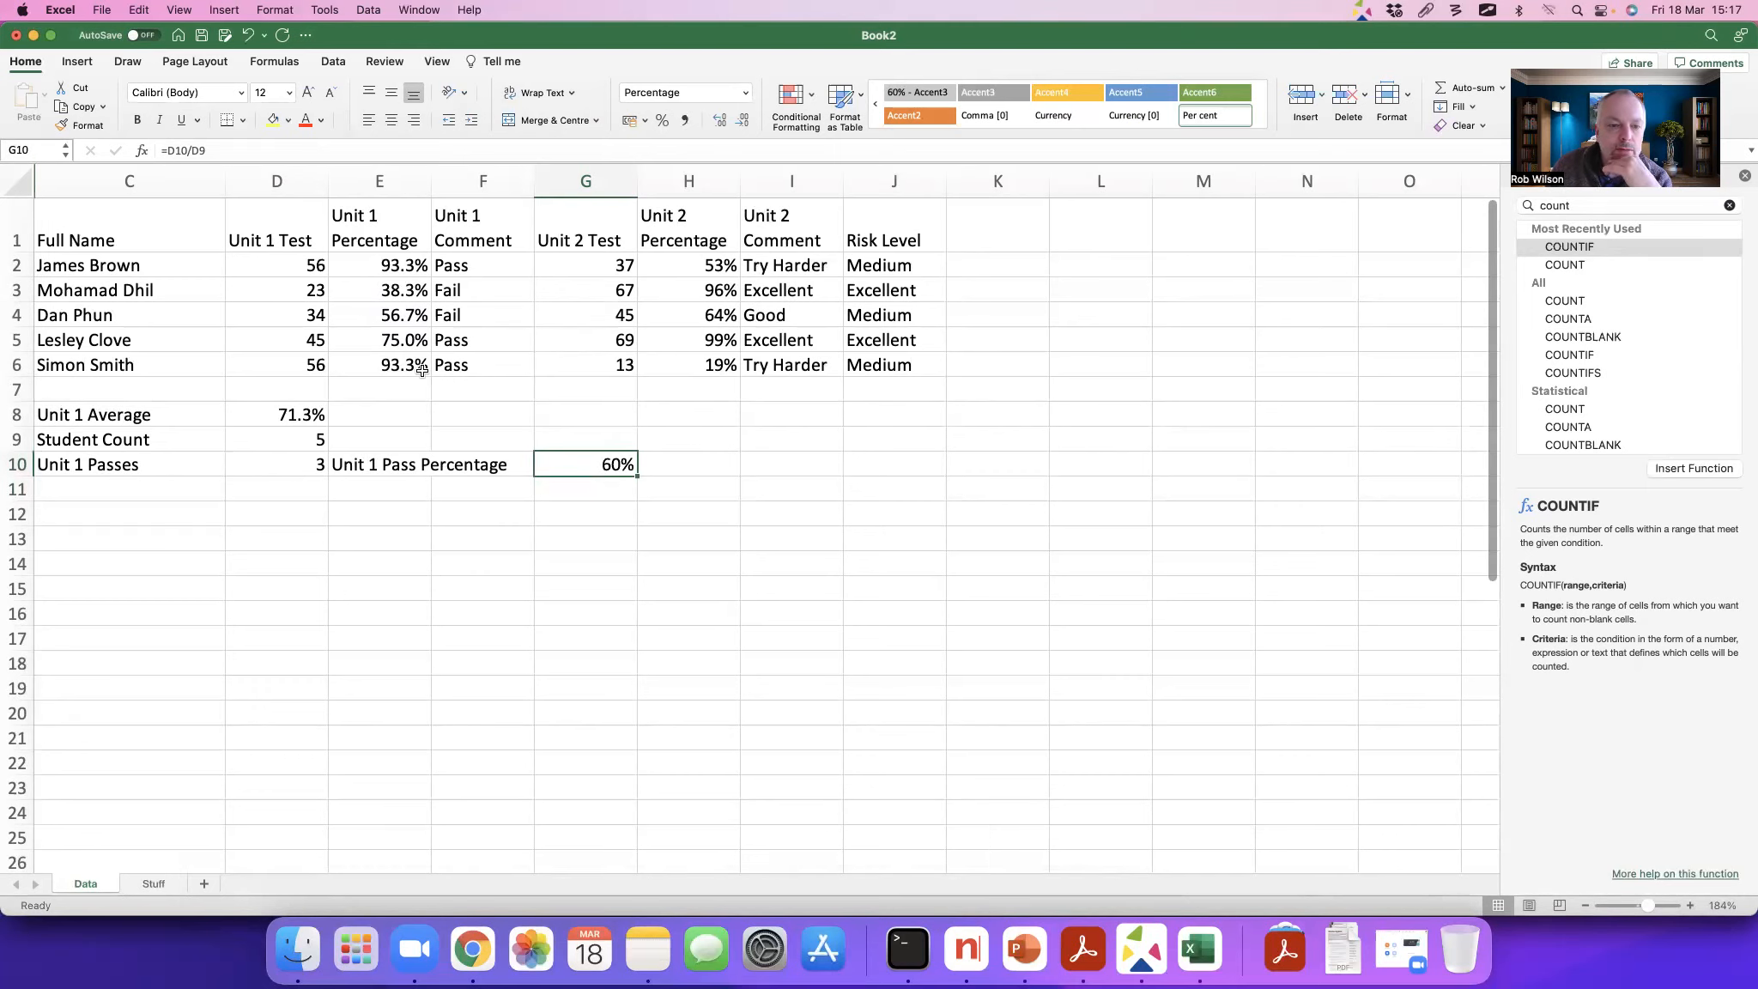
click(309, 365)
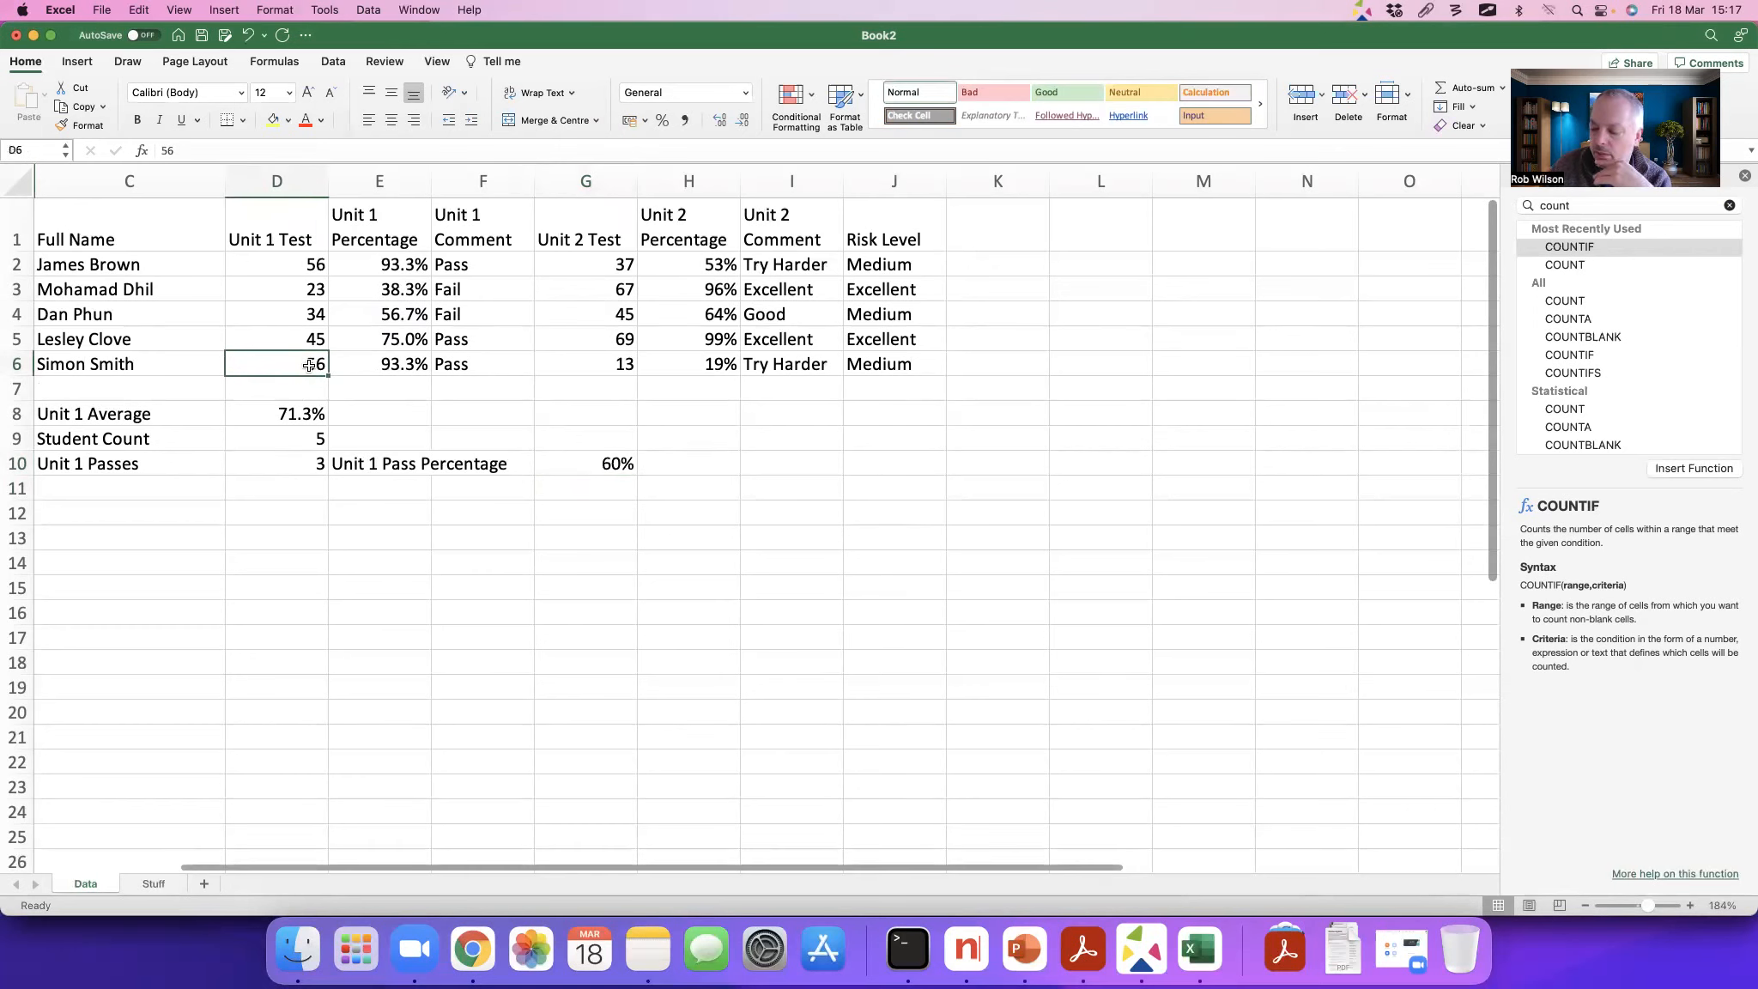
text(0)
key(Return)
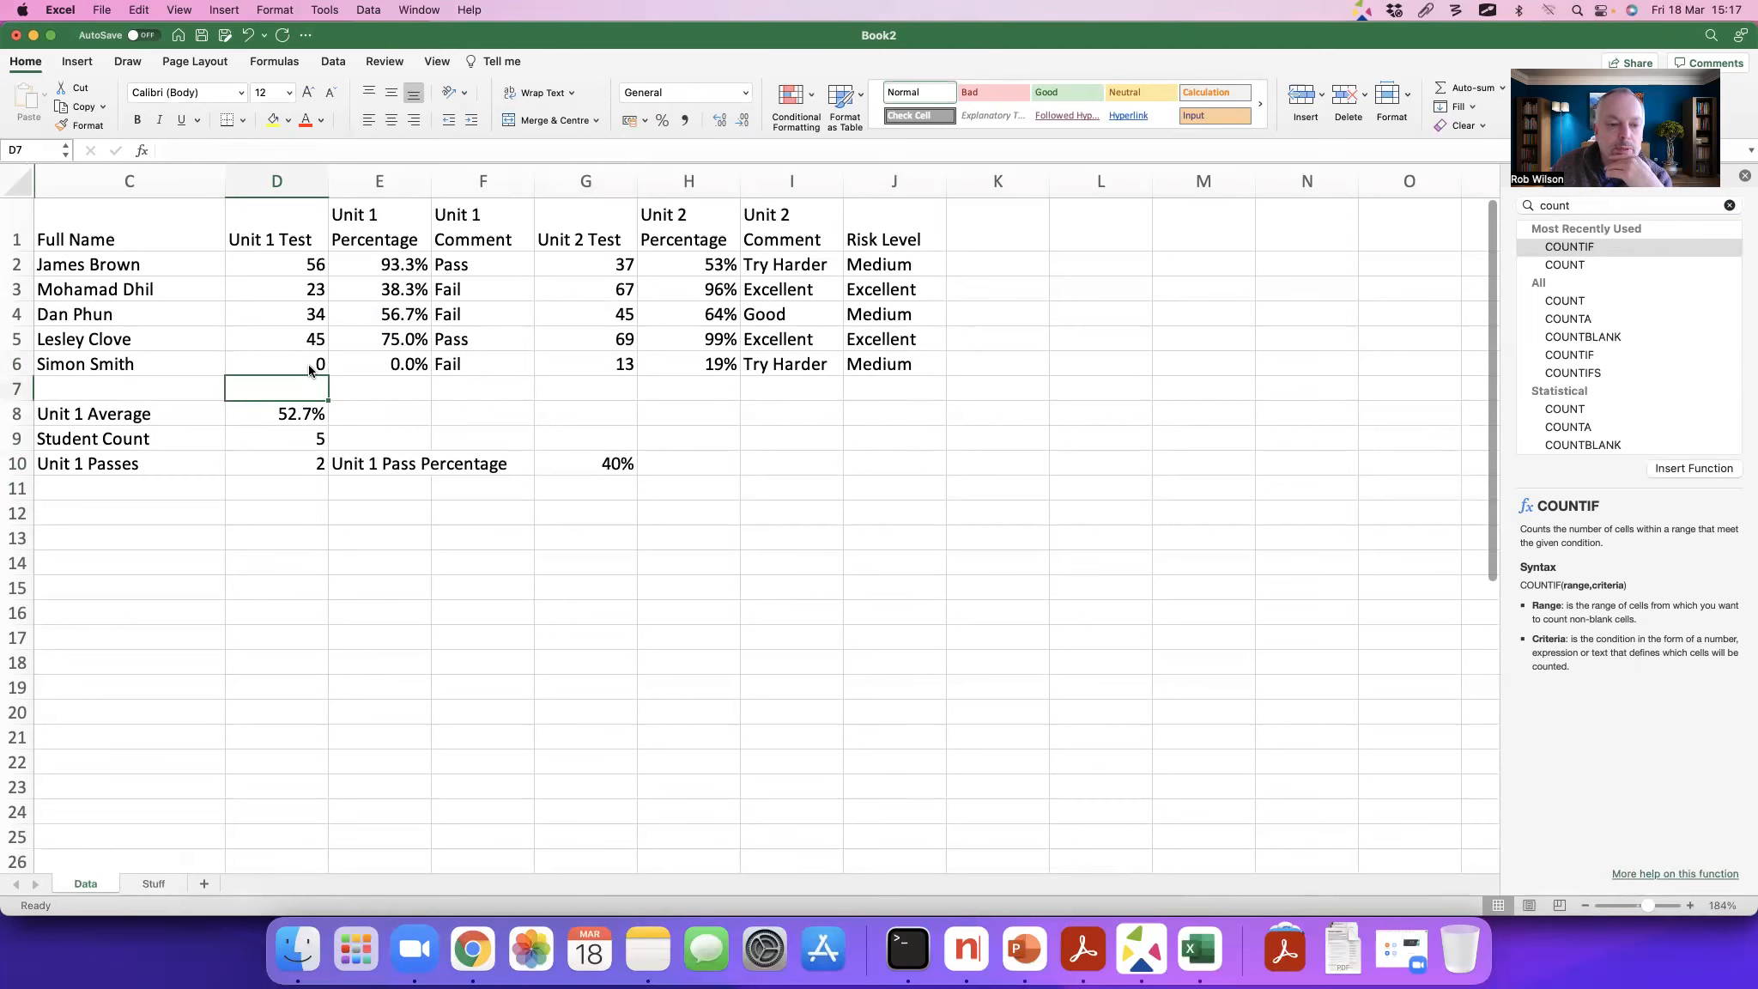
key(Down)
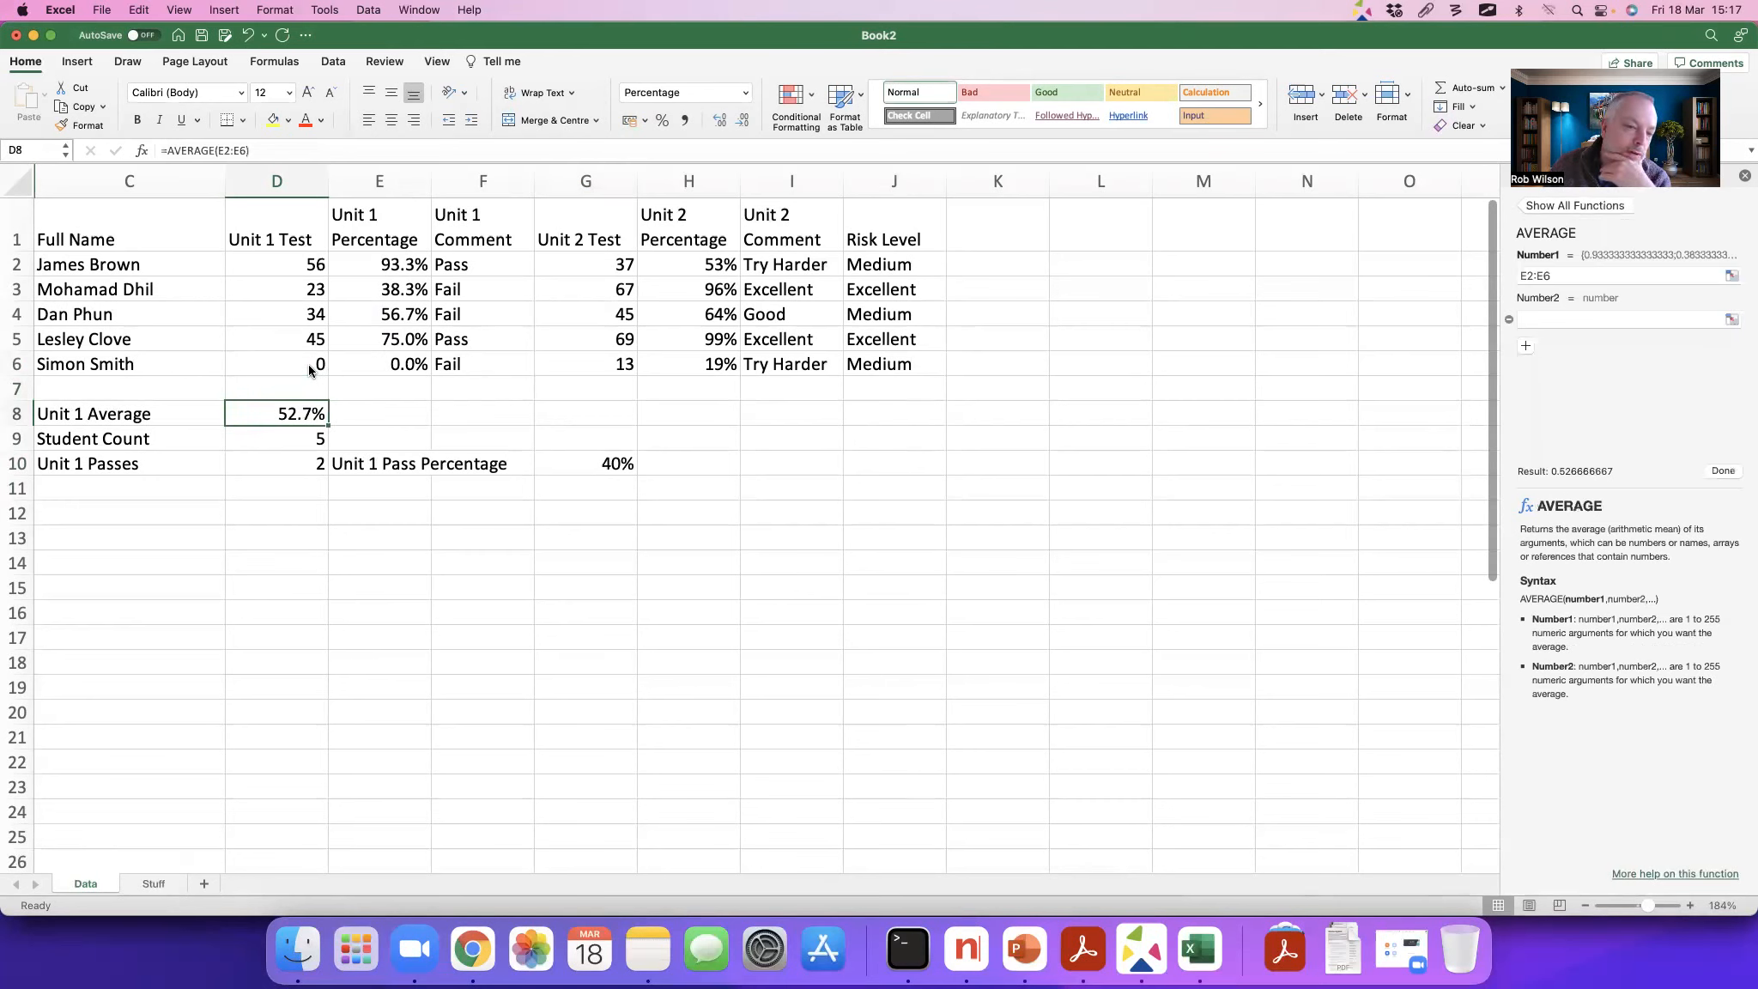
key(super+z)
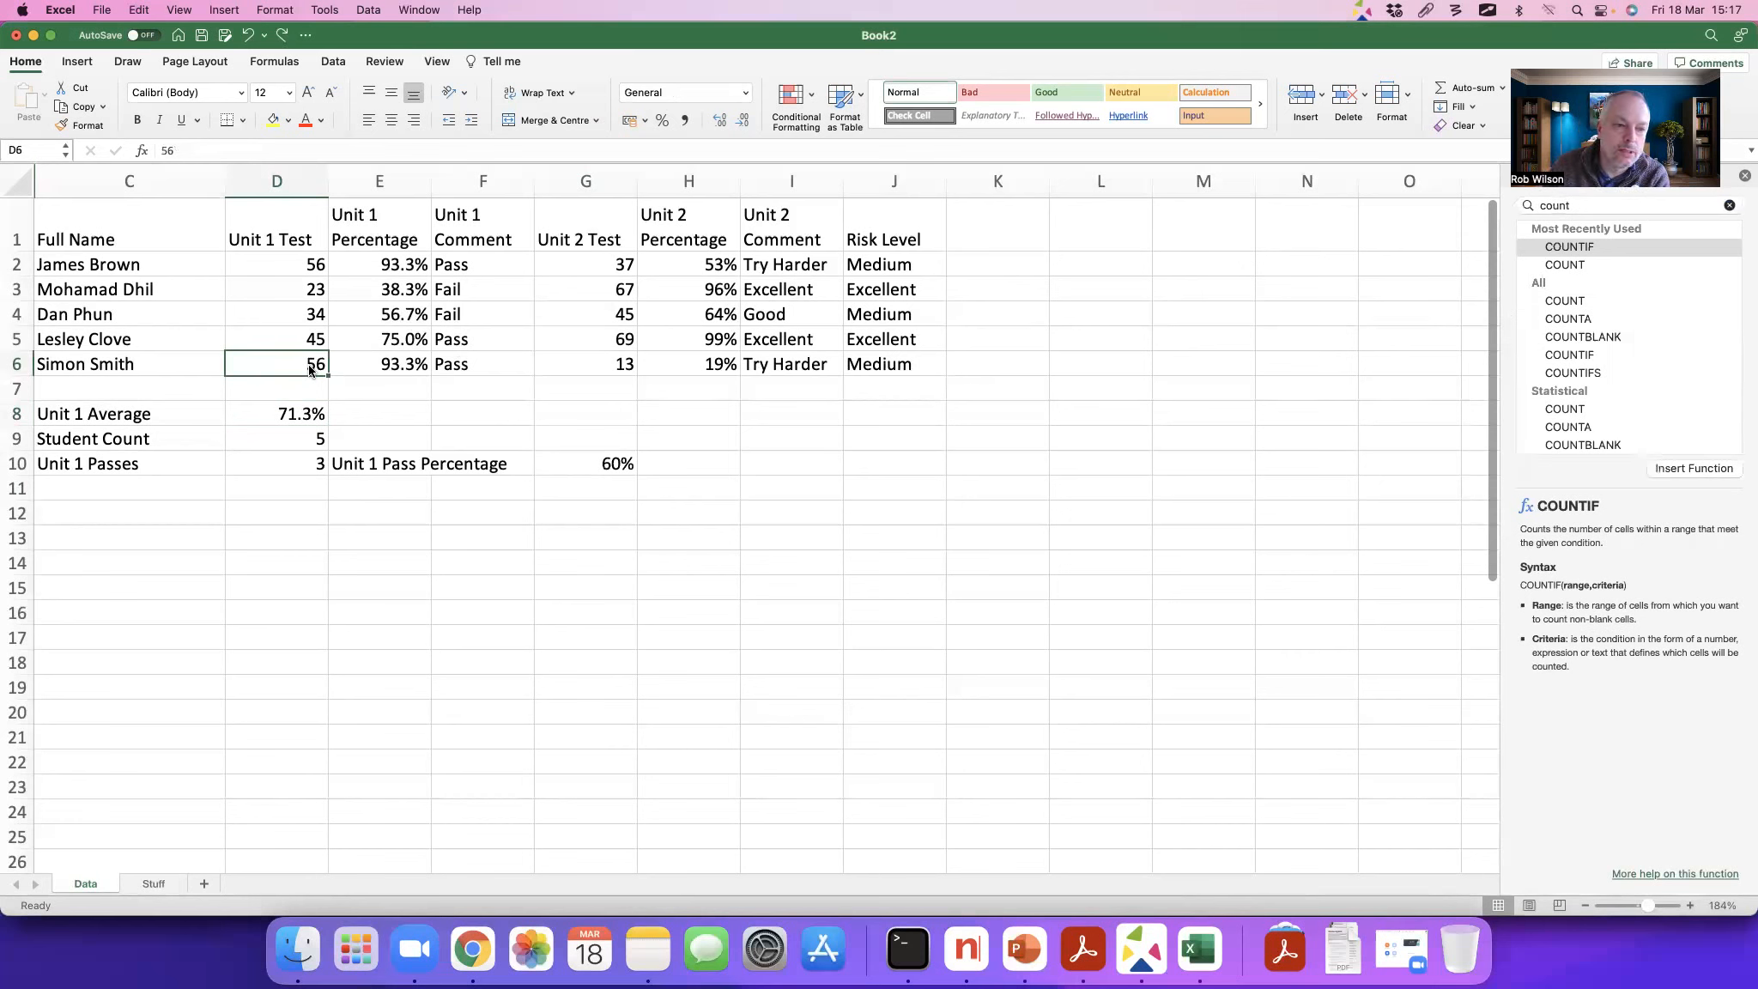
Step: Set the Unit 1 Test mark in D6 to 0
text(0)
key(Return)
Step: Select the Unit 1 percentages E2:E5 and check their average, leaving out the zero mark
key(Right)
key(Up)
key(Up)
key(Up)
key(Up)
key(Up)
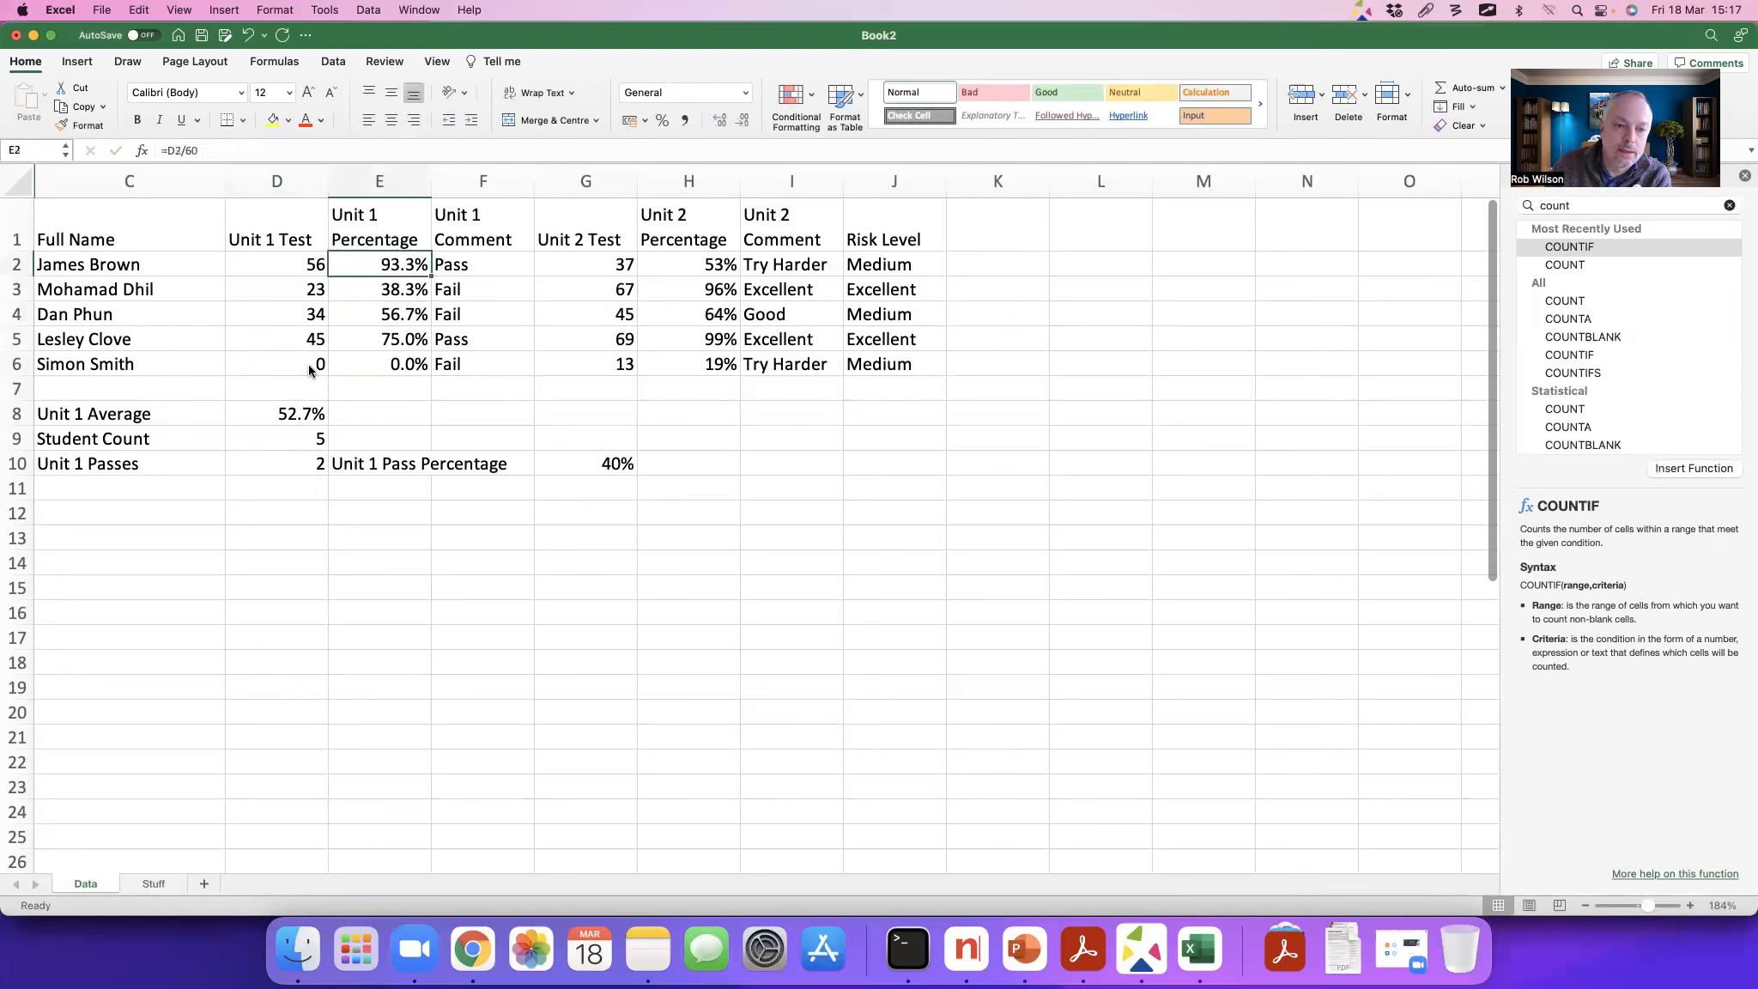
shift+click(375, 336)
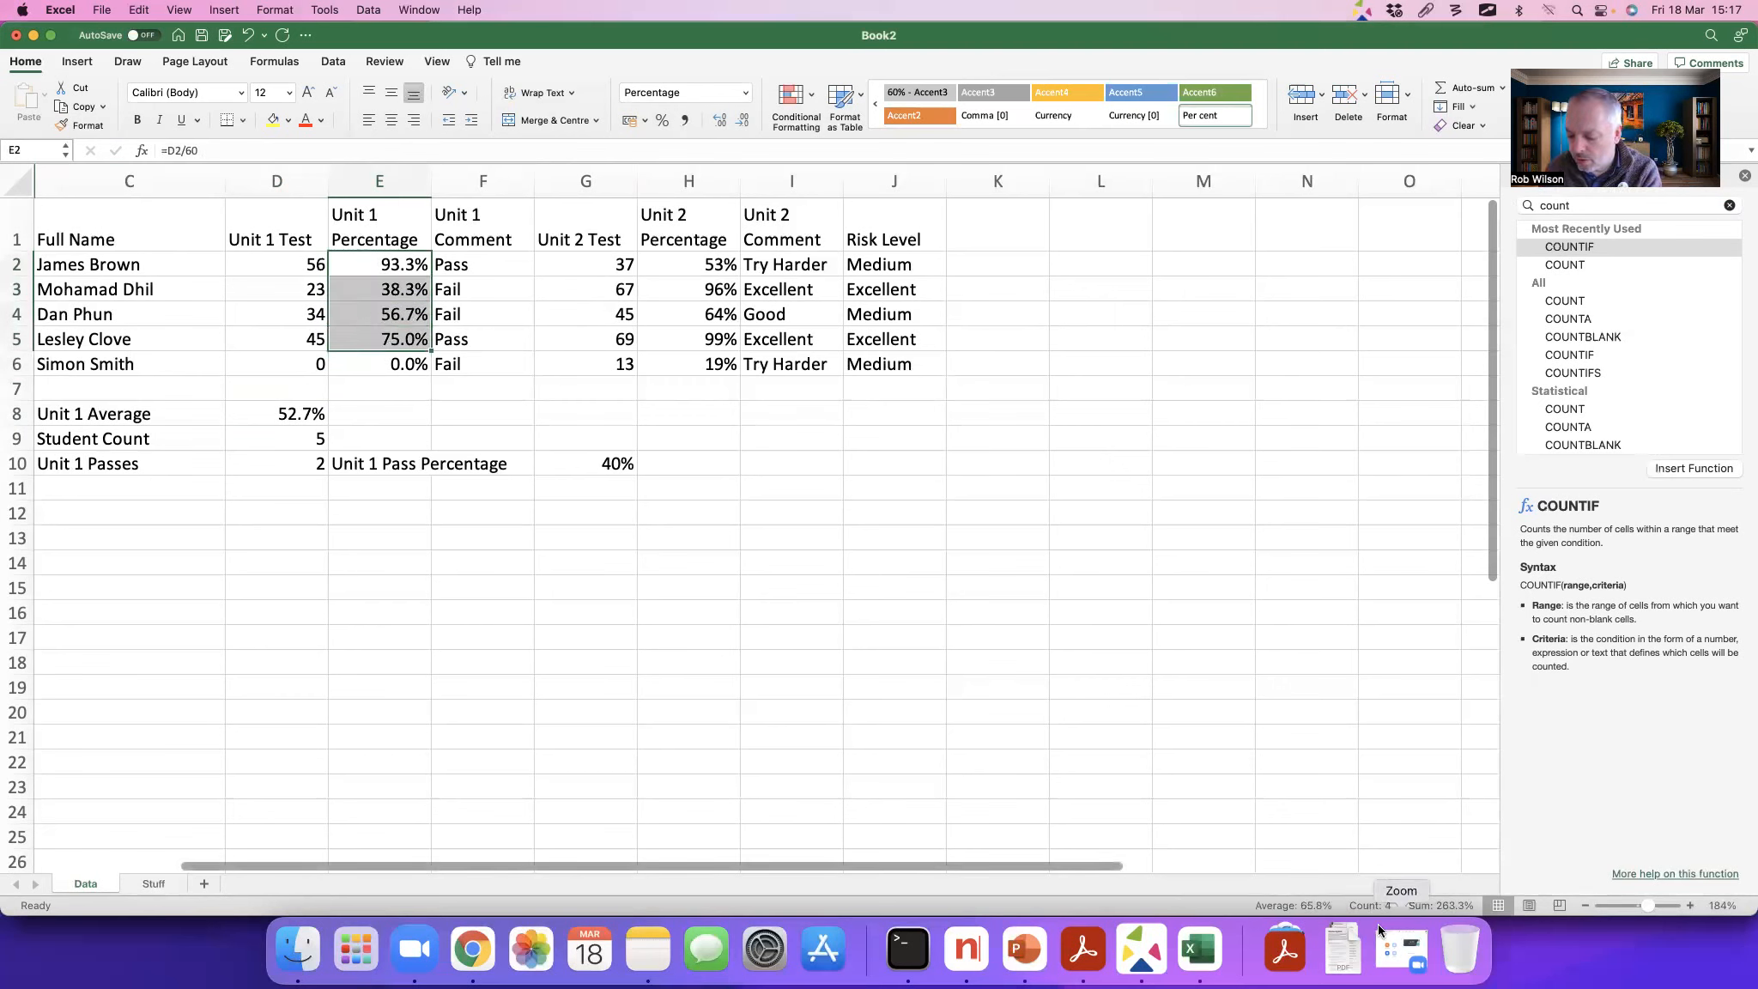
key(alt+Tab)
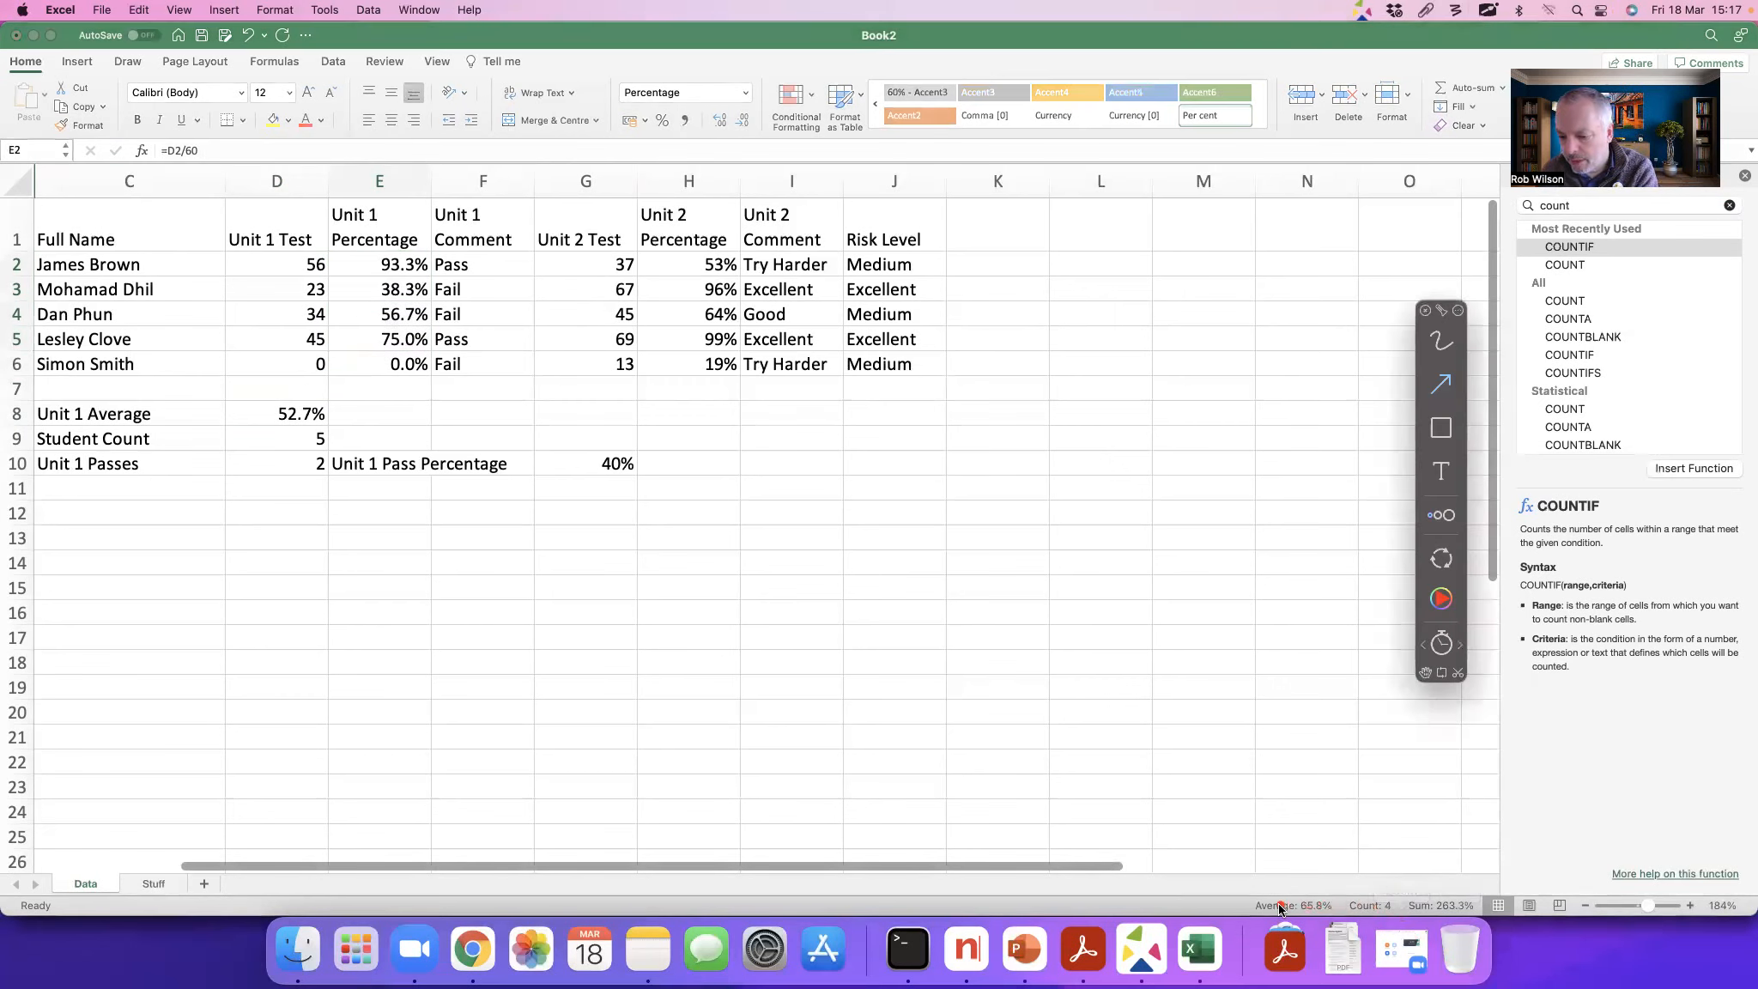
drag(1393, 882, 1461, 835)
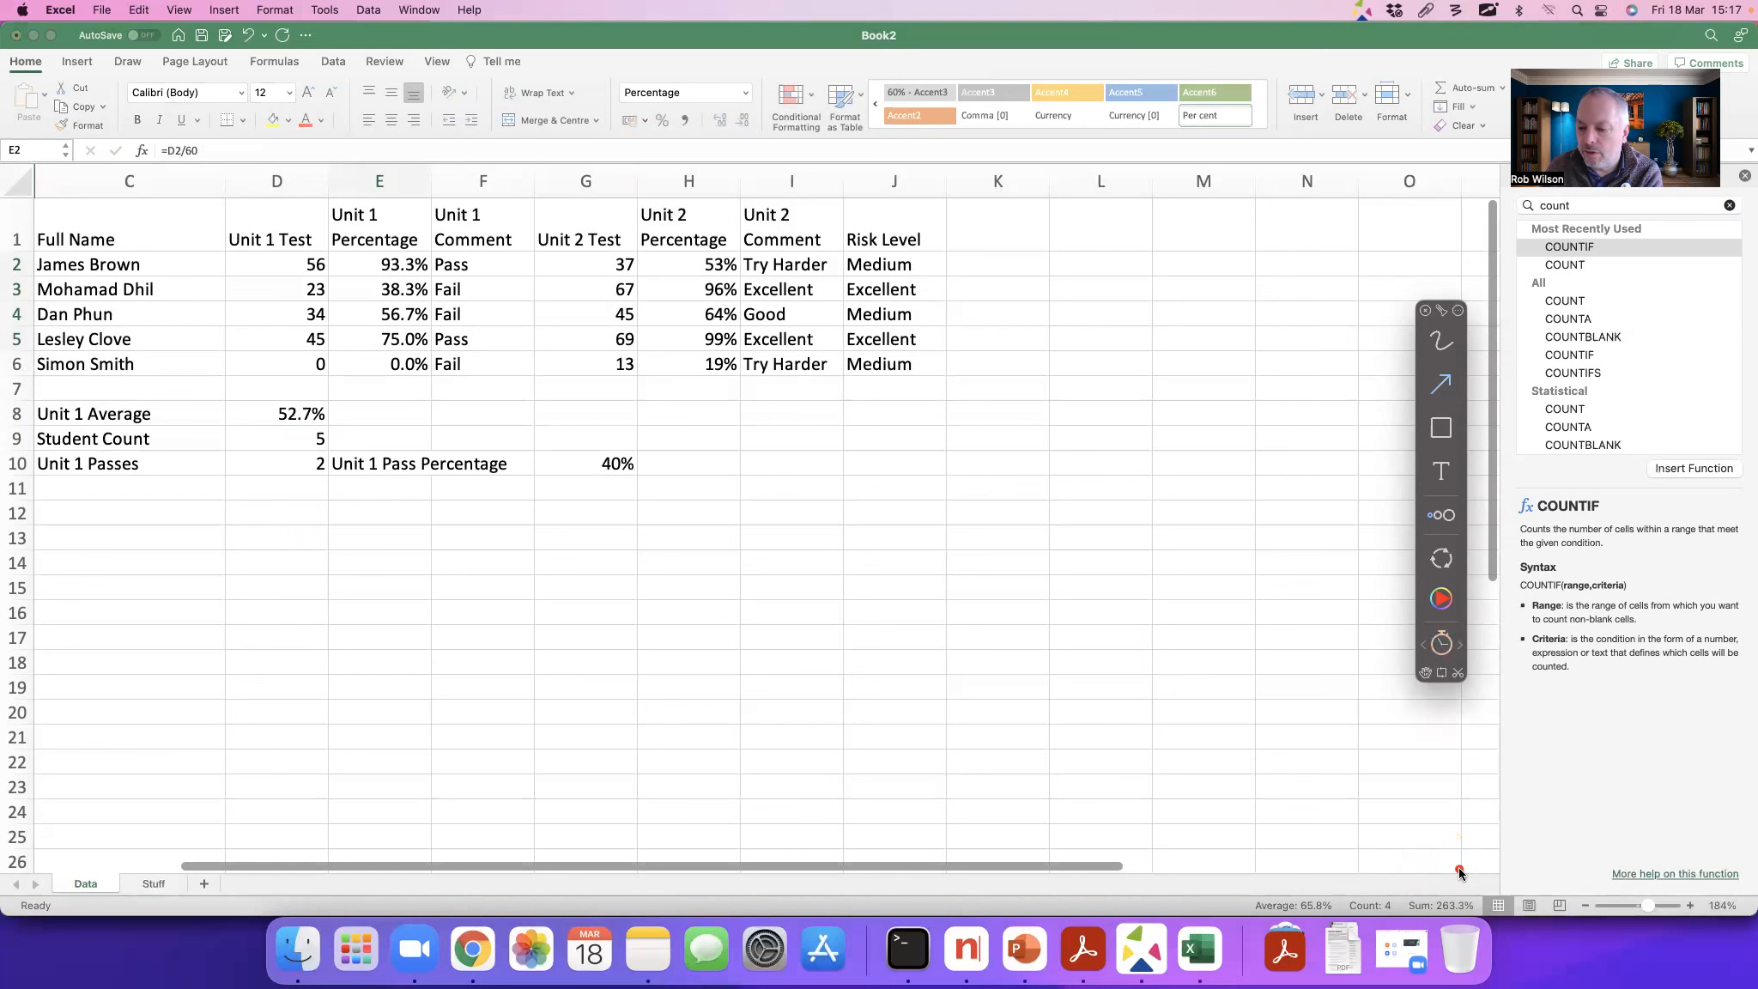
key(Escape)
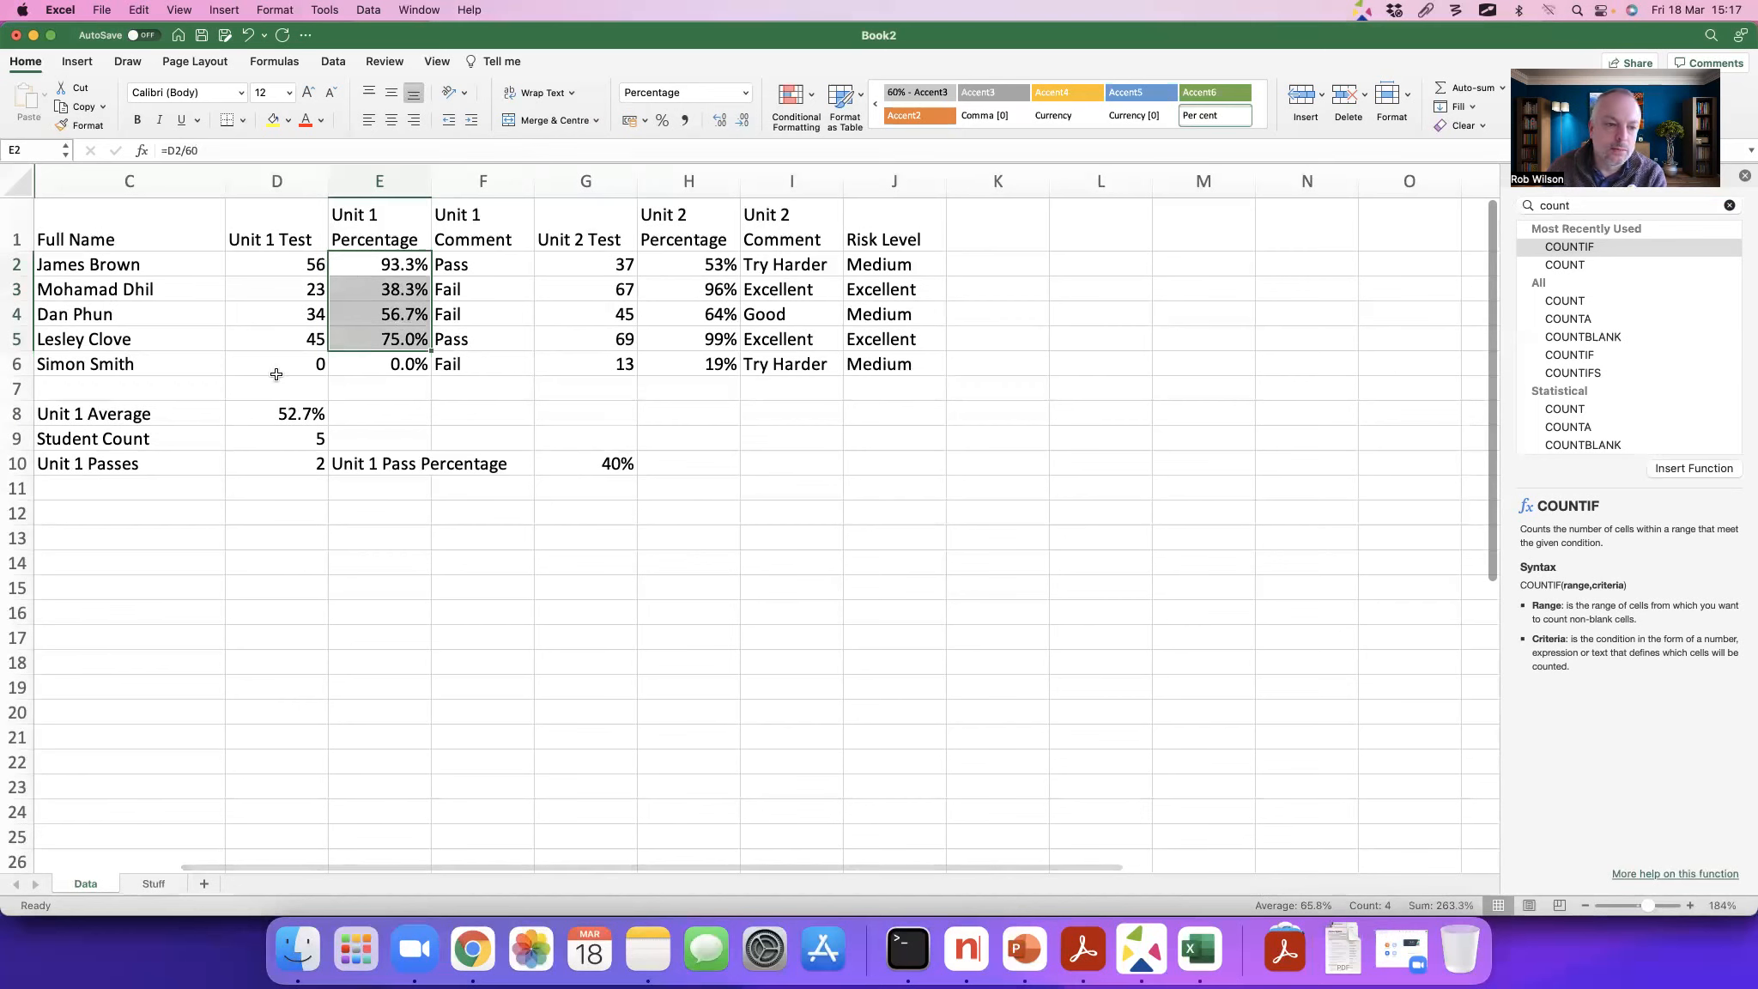
Step: Remove the AVERAGE formula from D8, search the function list for average and insert AVERAGEIF there
click(271, 417)
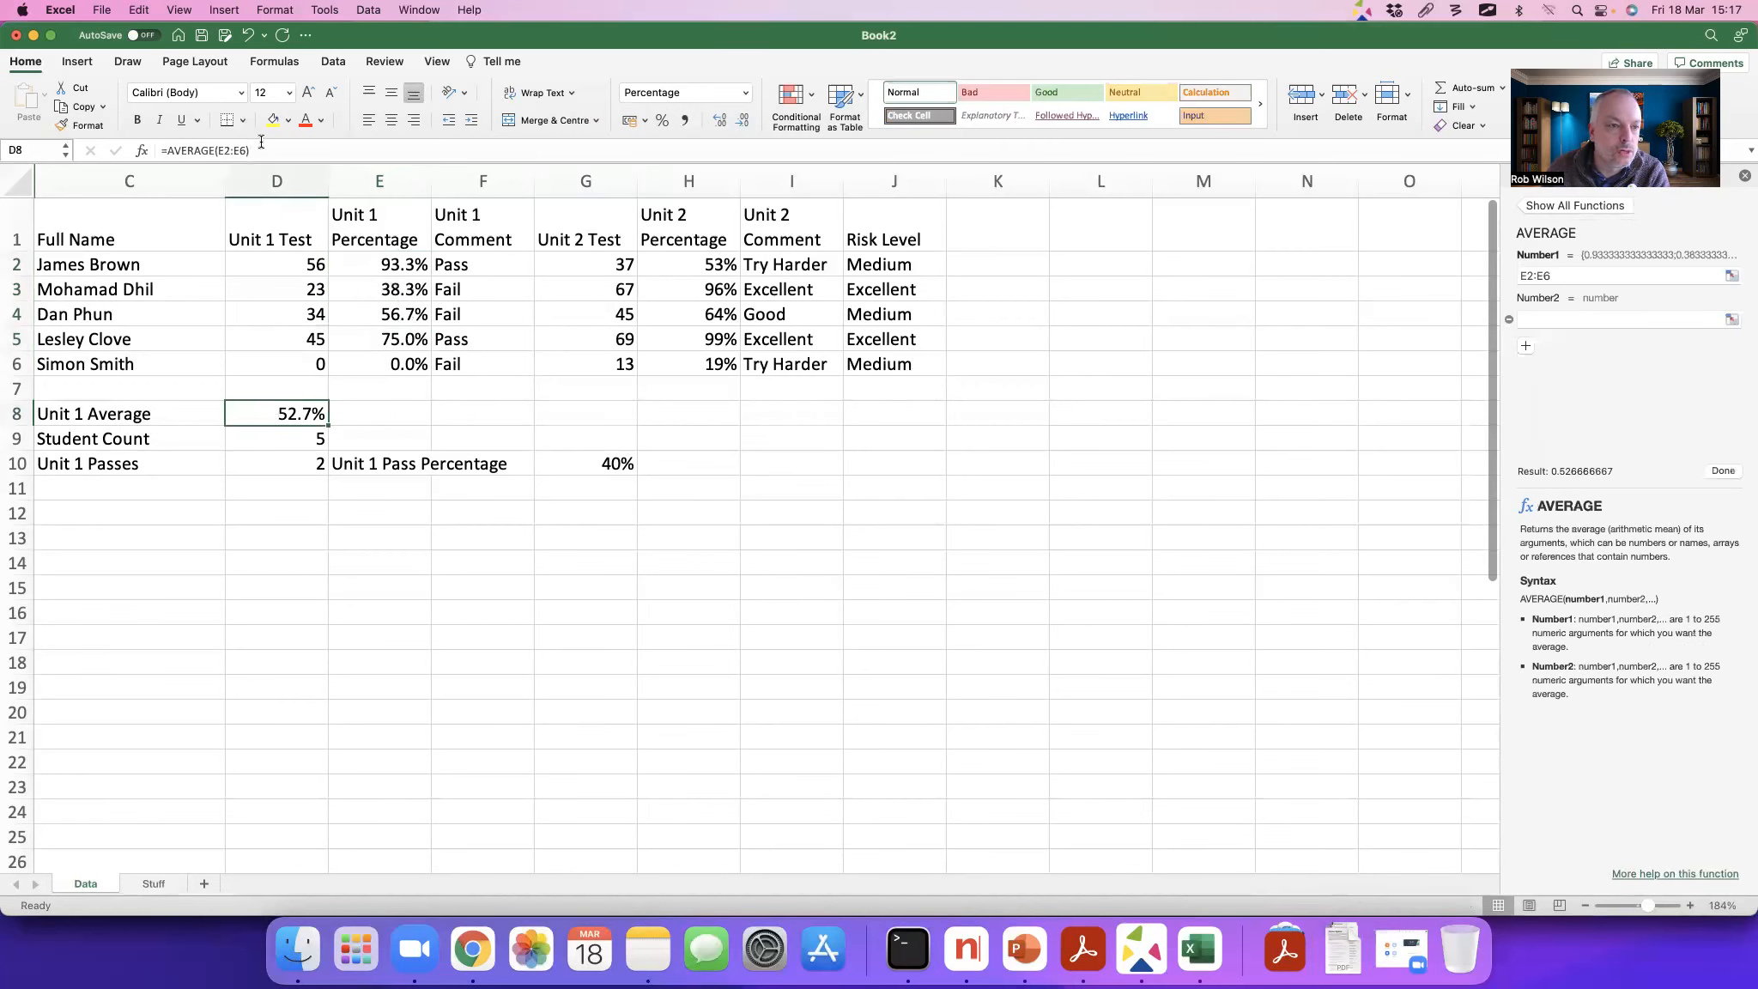
click(211, 149)
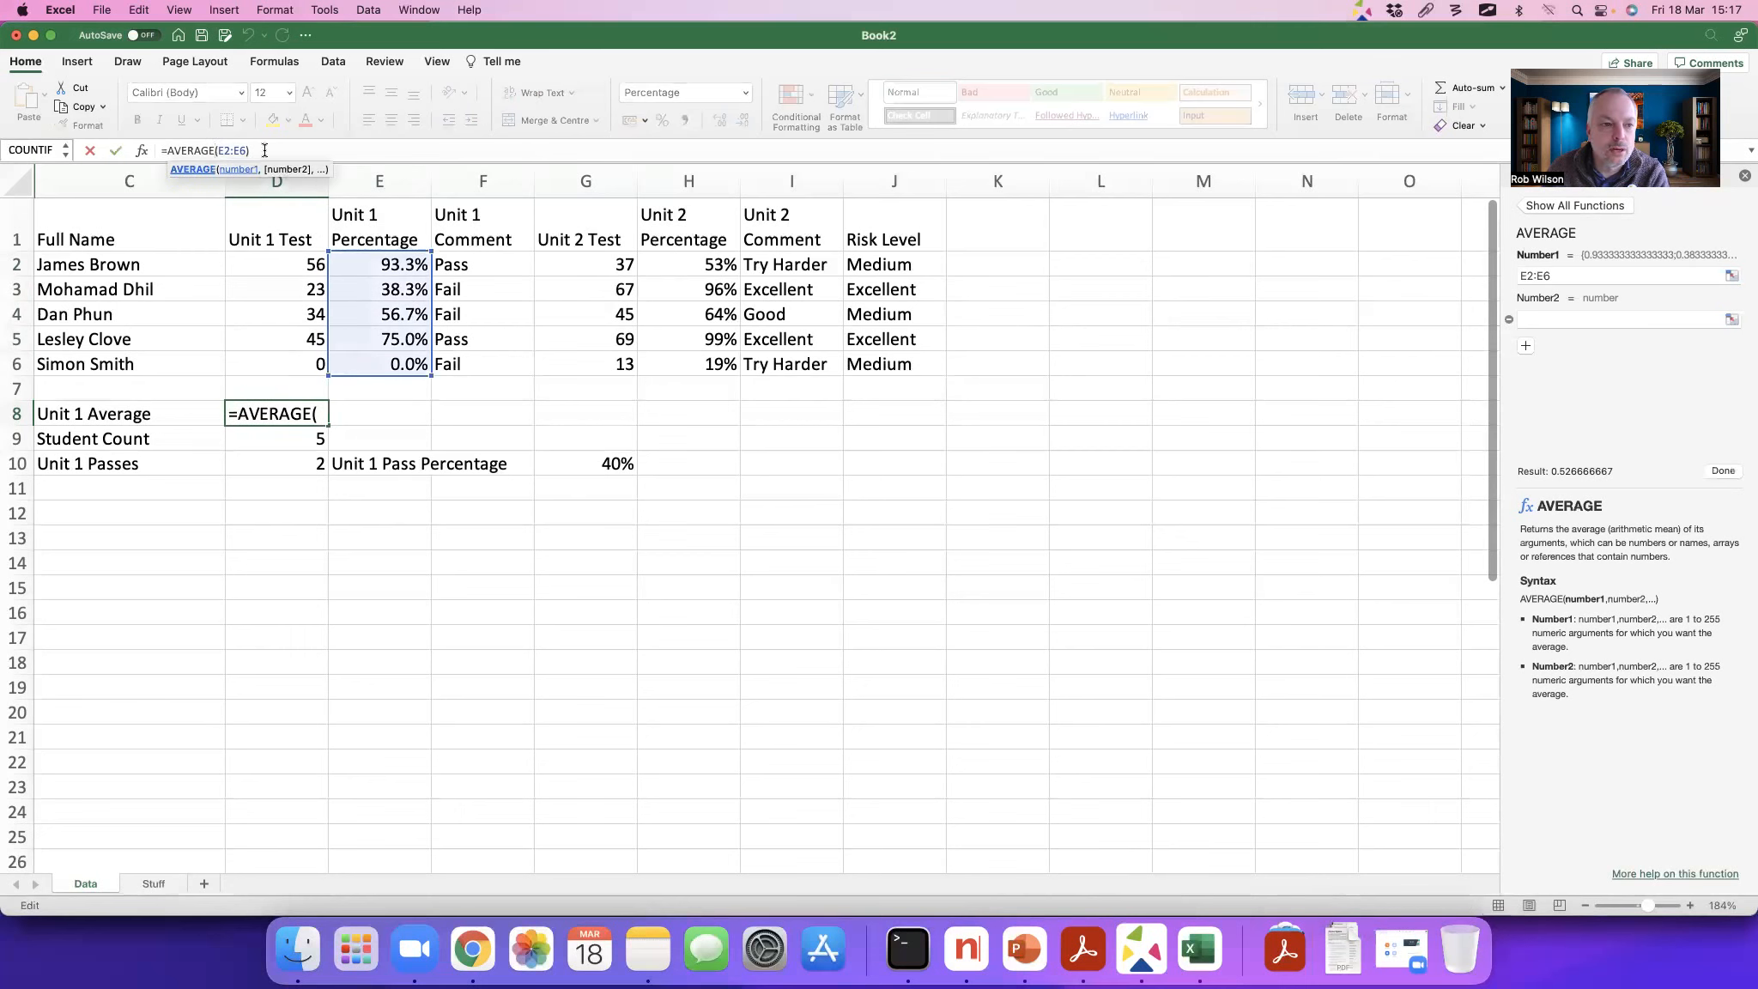
drag(264, 150, 162, 149)
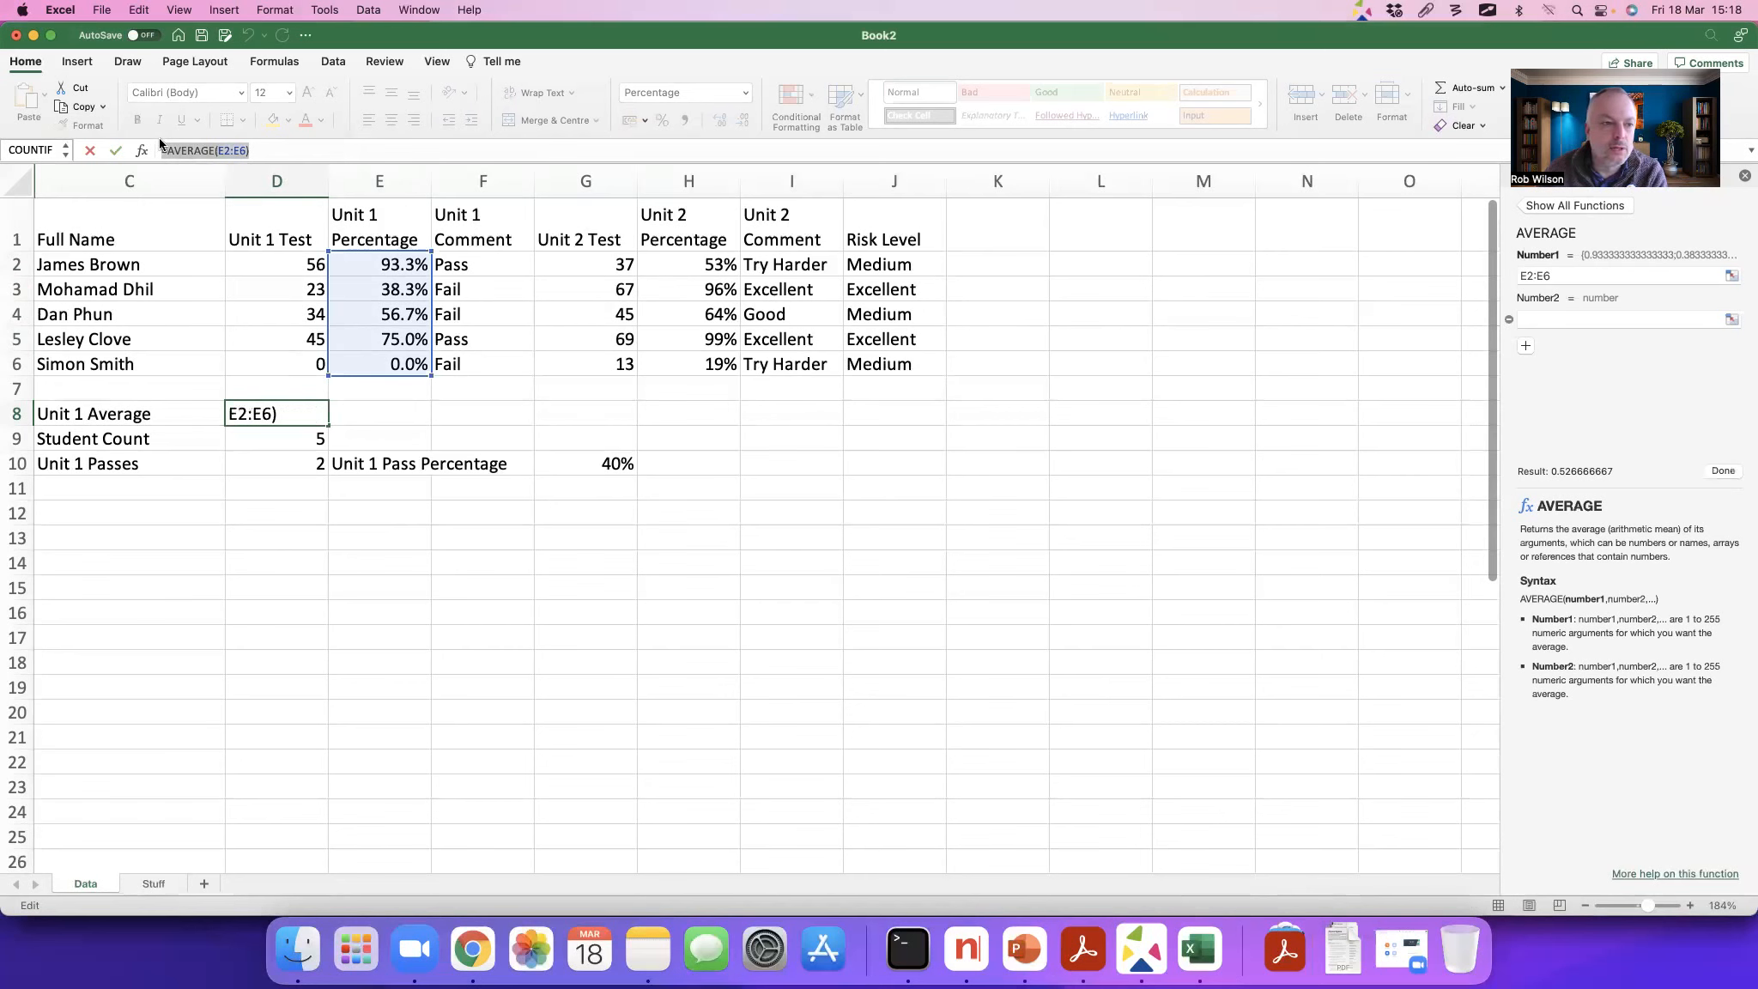
key(BackSpace)
click(143, 152)
drag(1574, 208, 1525, 209)
text(average)
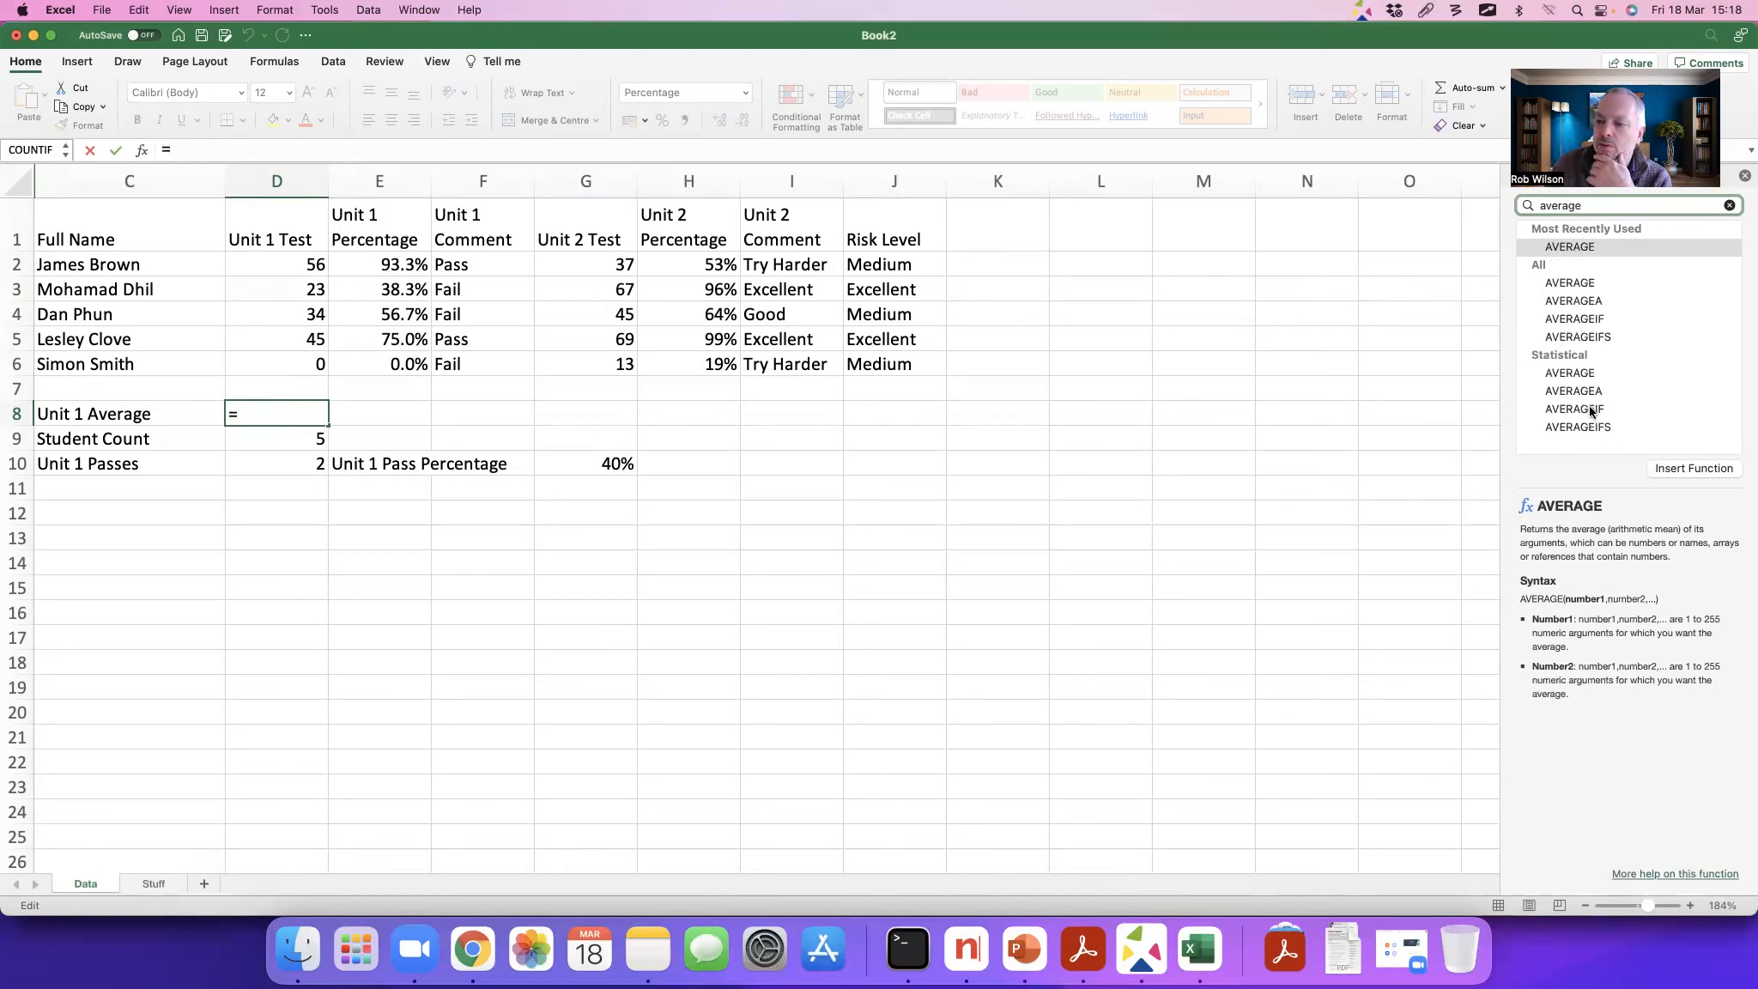
click(1631, 409)
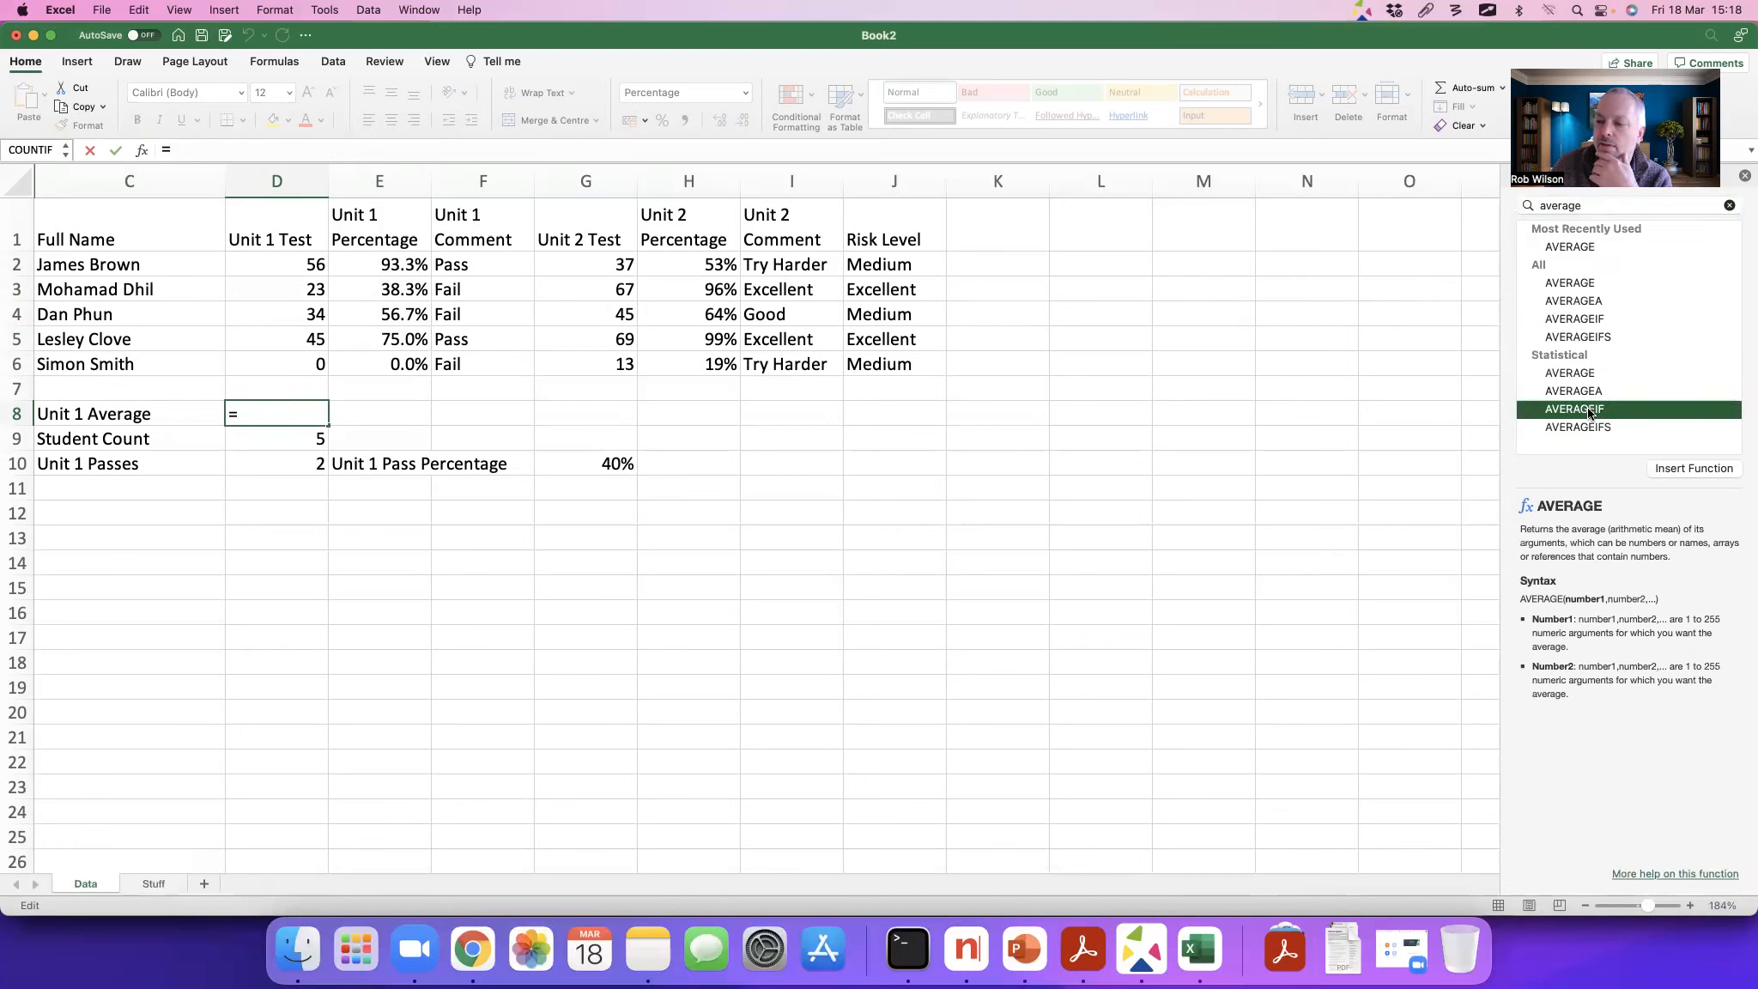
click(1677, 467)
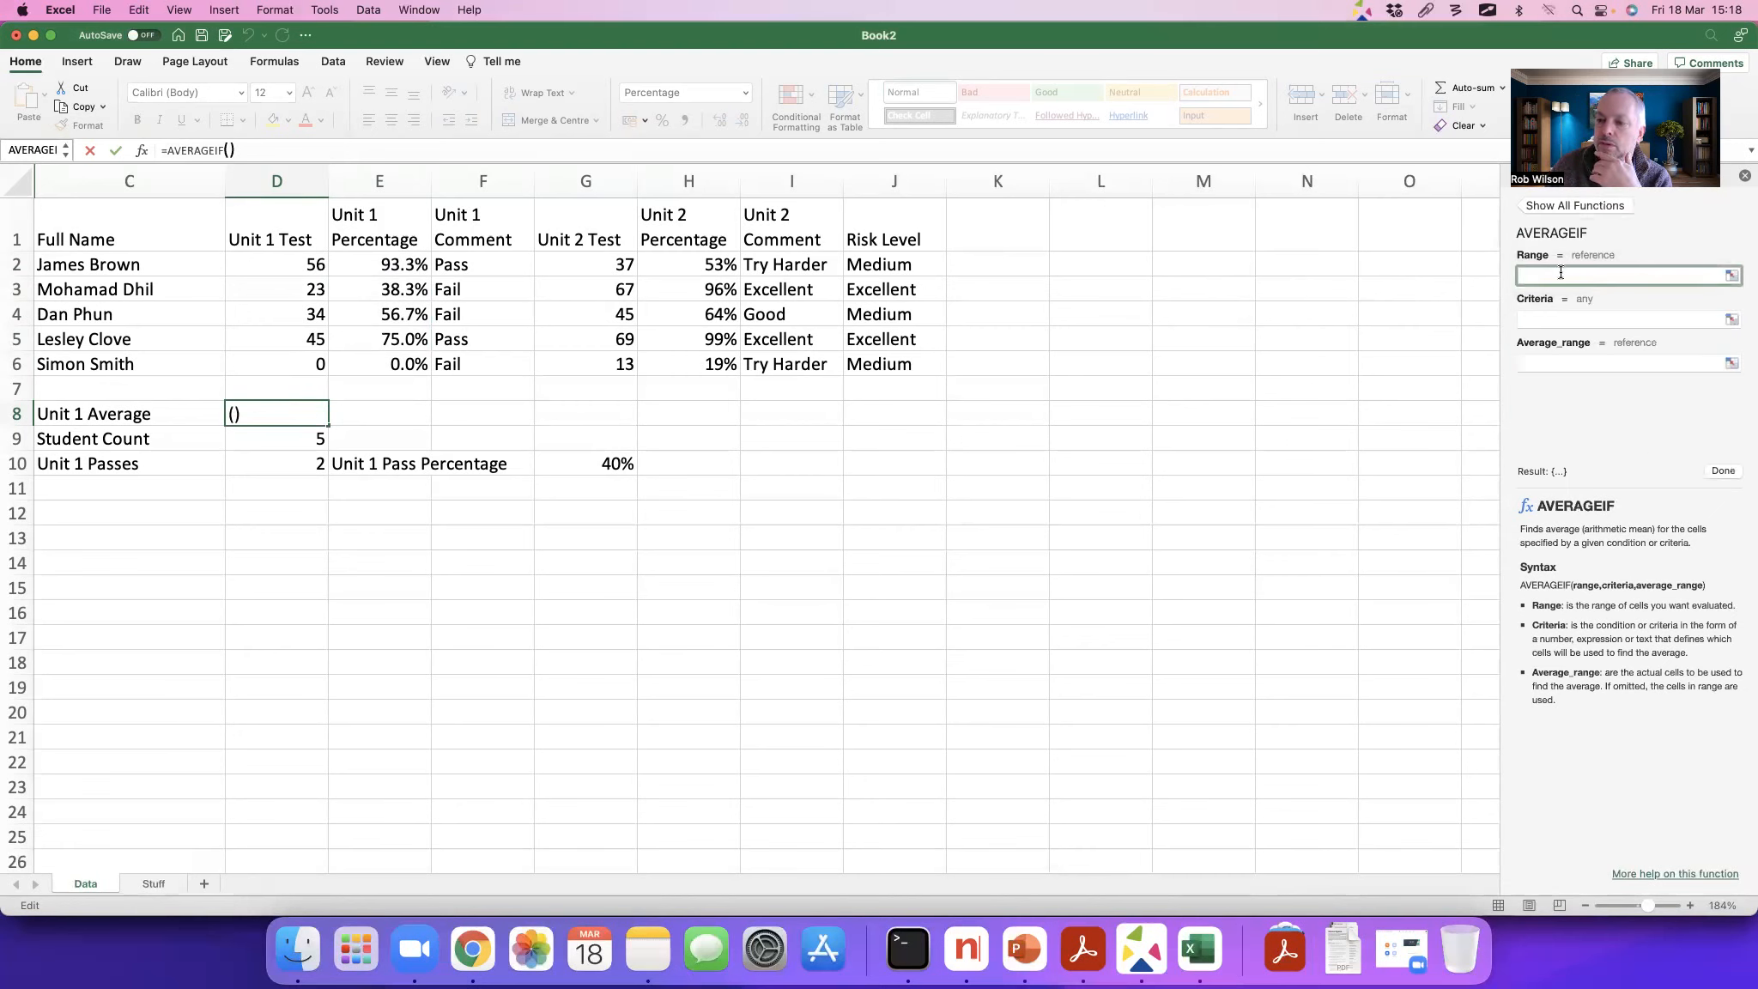
Step: Set the AVERAGEIF range to the Unit 1 percentages E2:E6 and the criteria to ">0", and complete the formula
drag(388, 263, 390, 339)
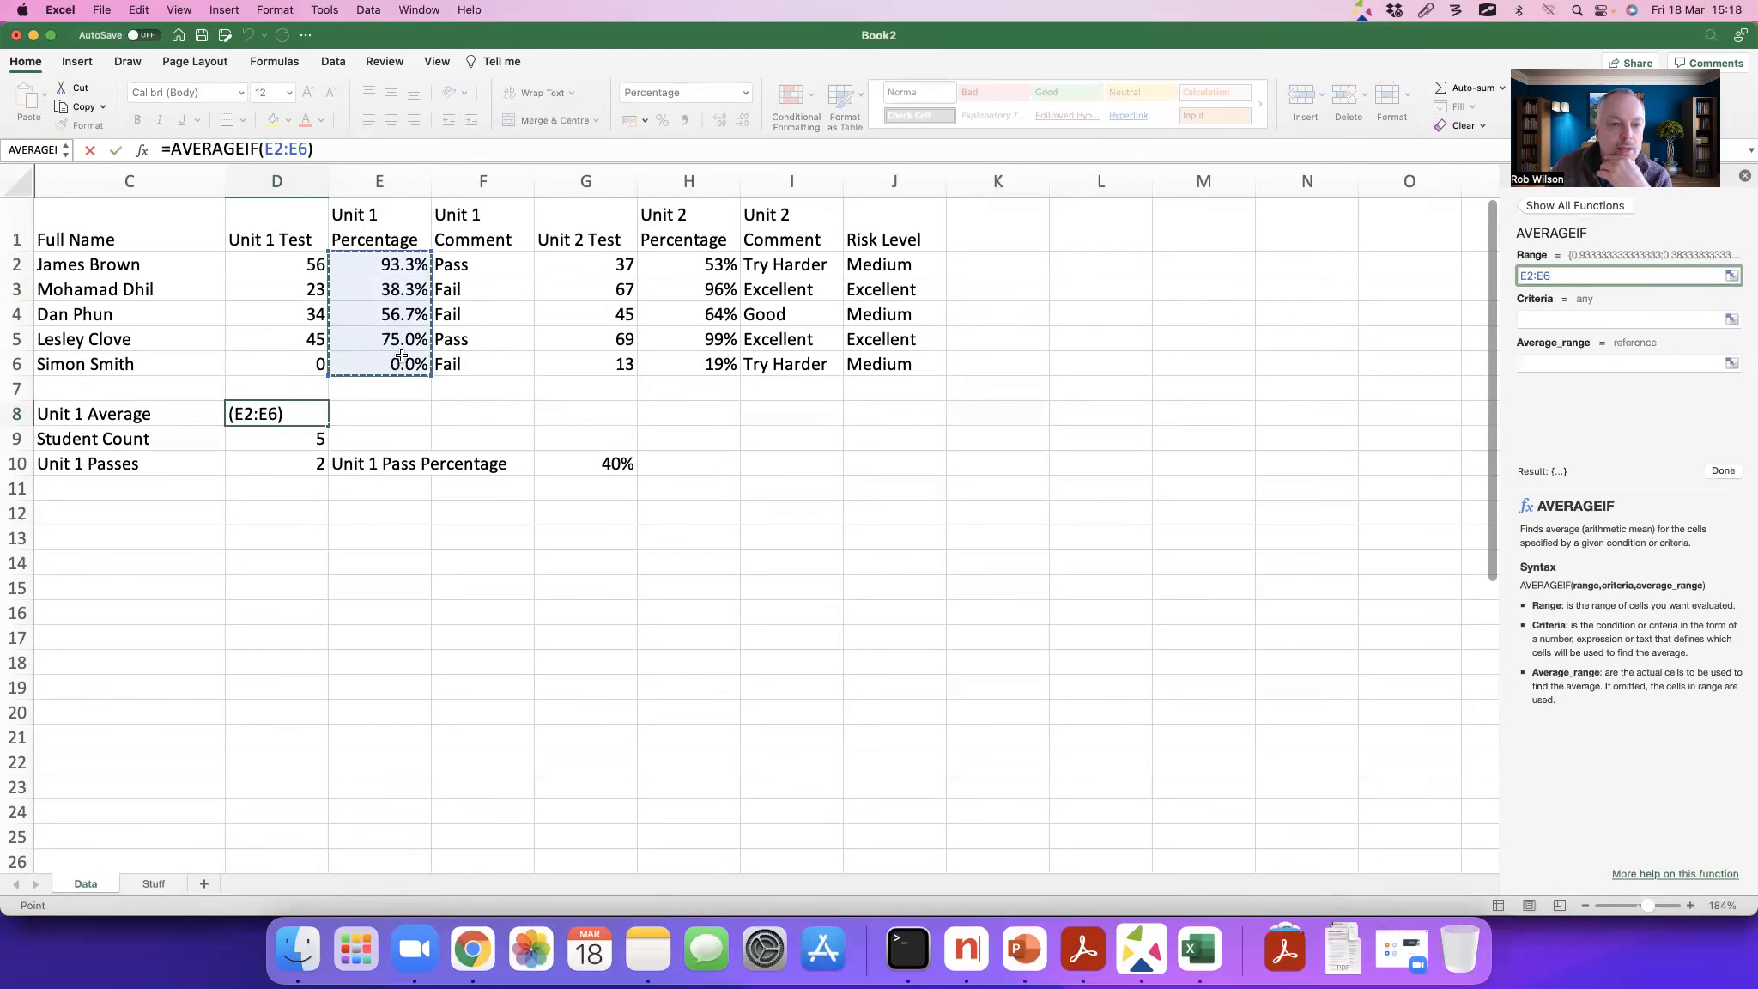
click(1546, 318)
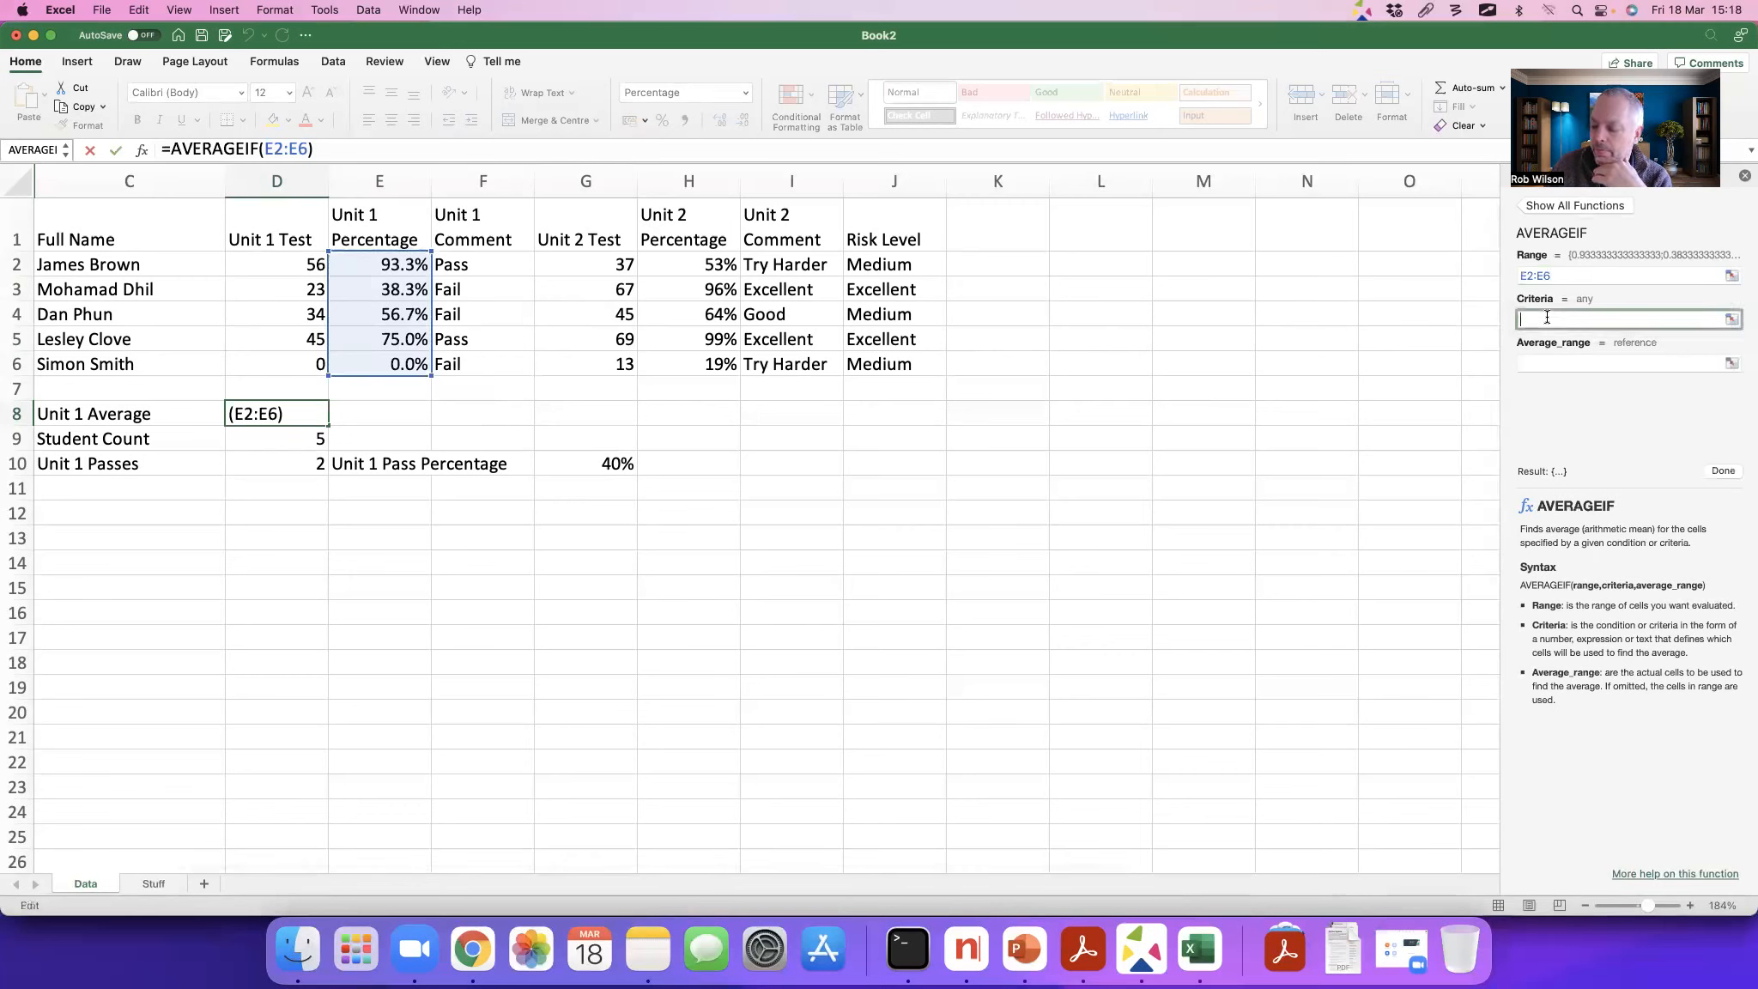
text(")
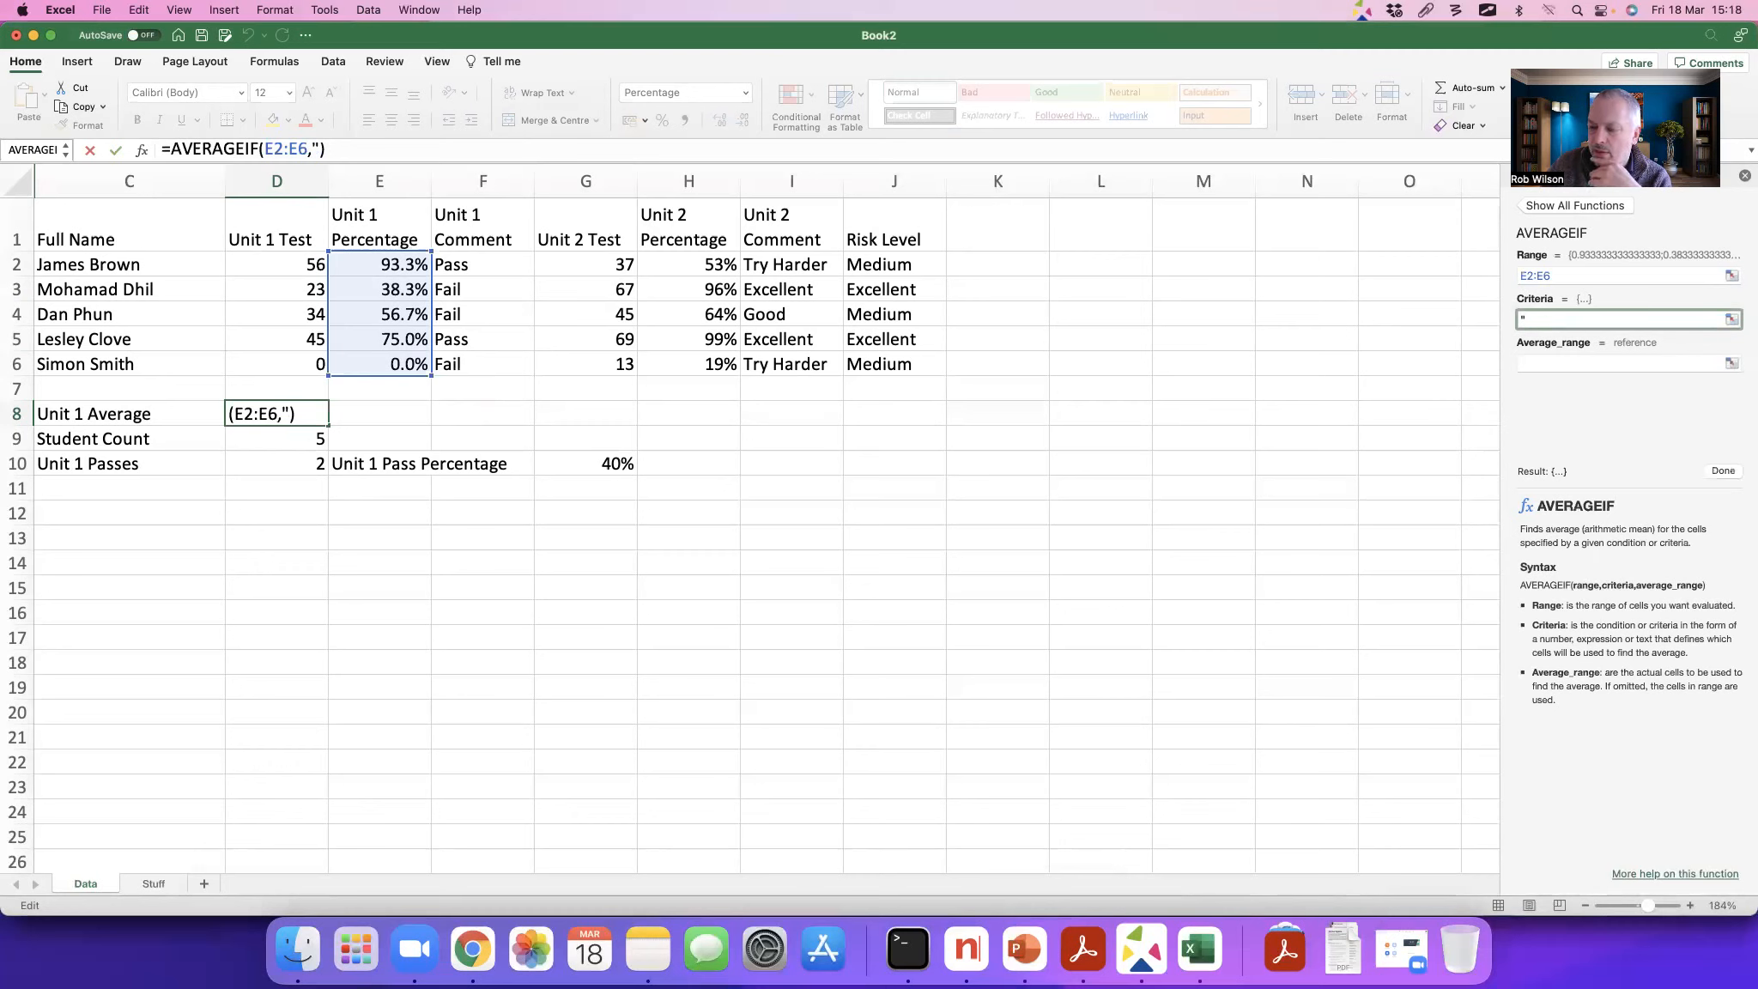
text(>)
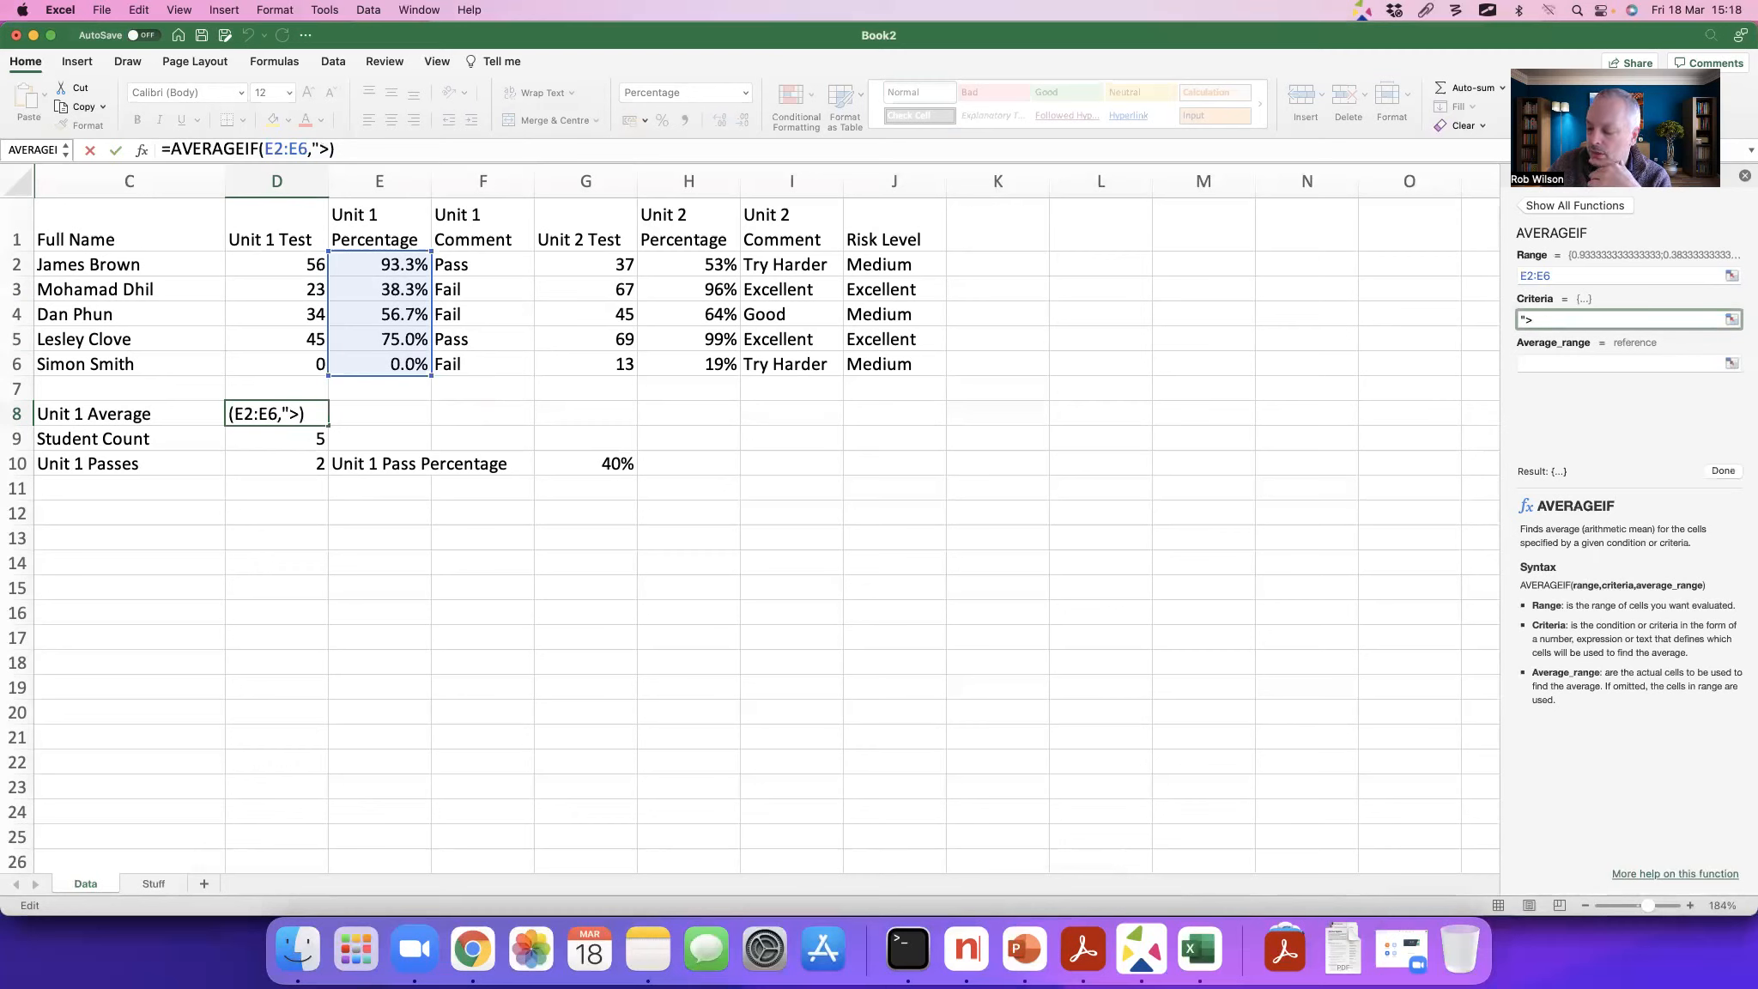
text(0)
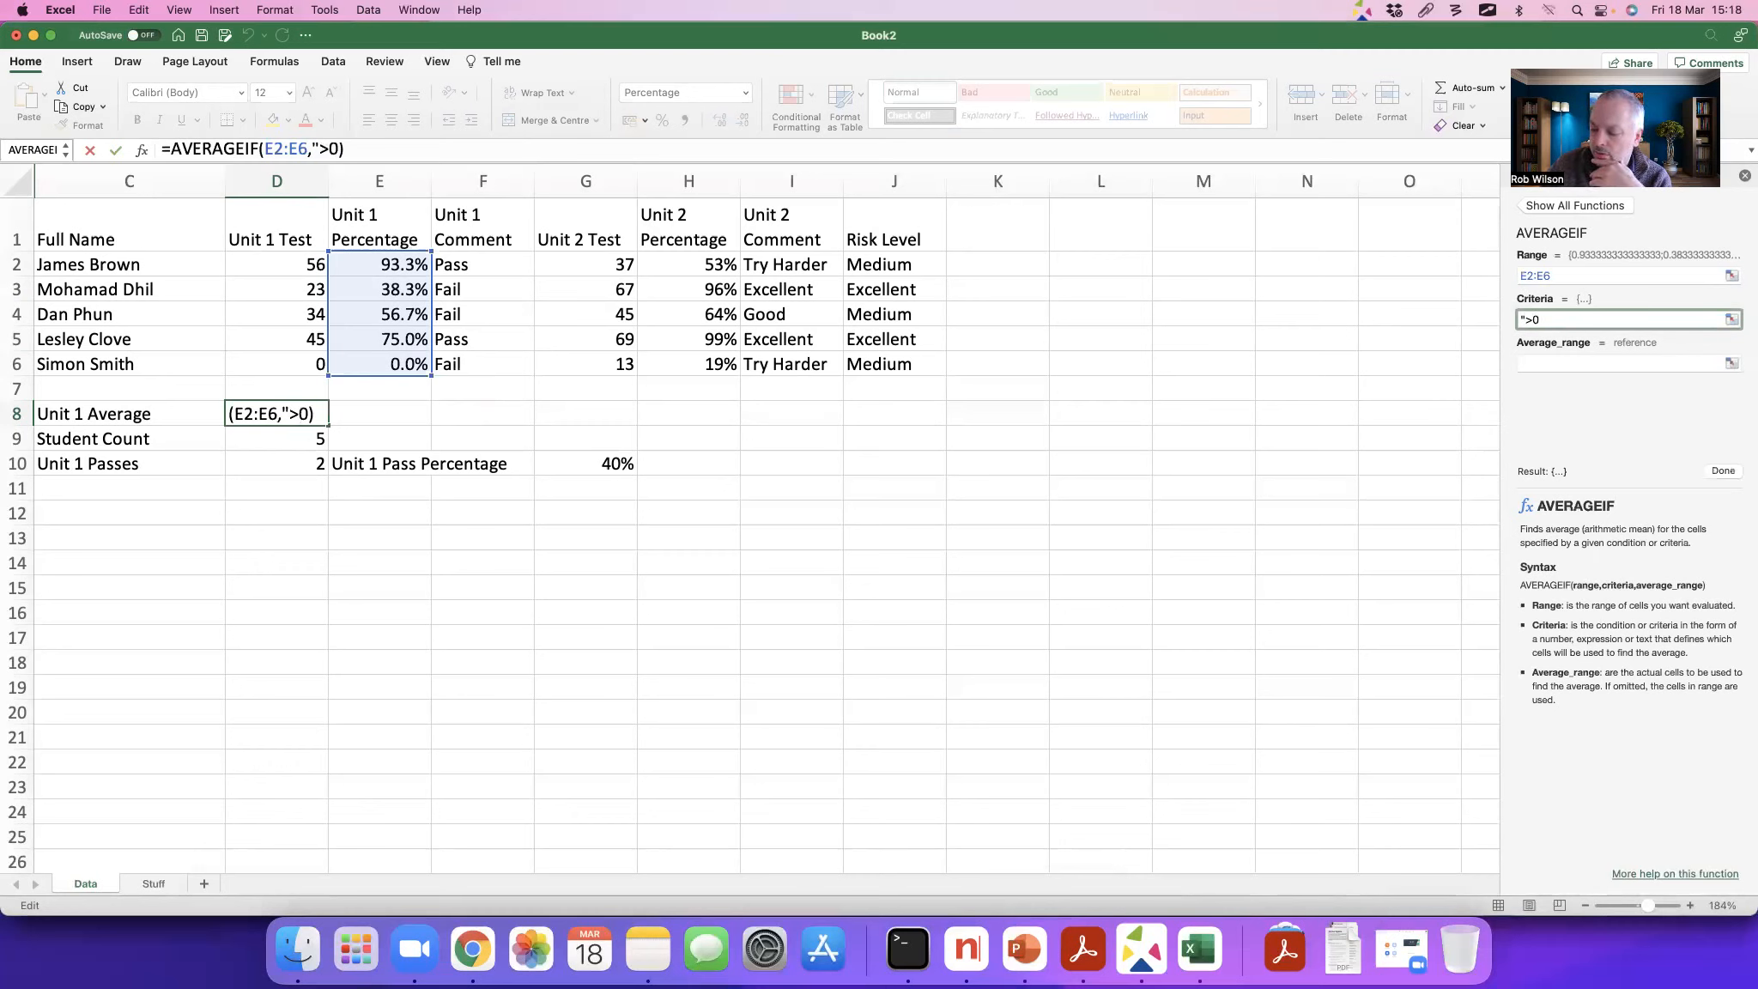
text(")
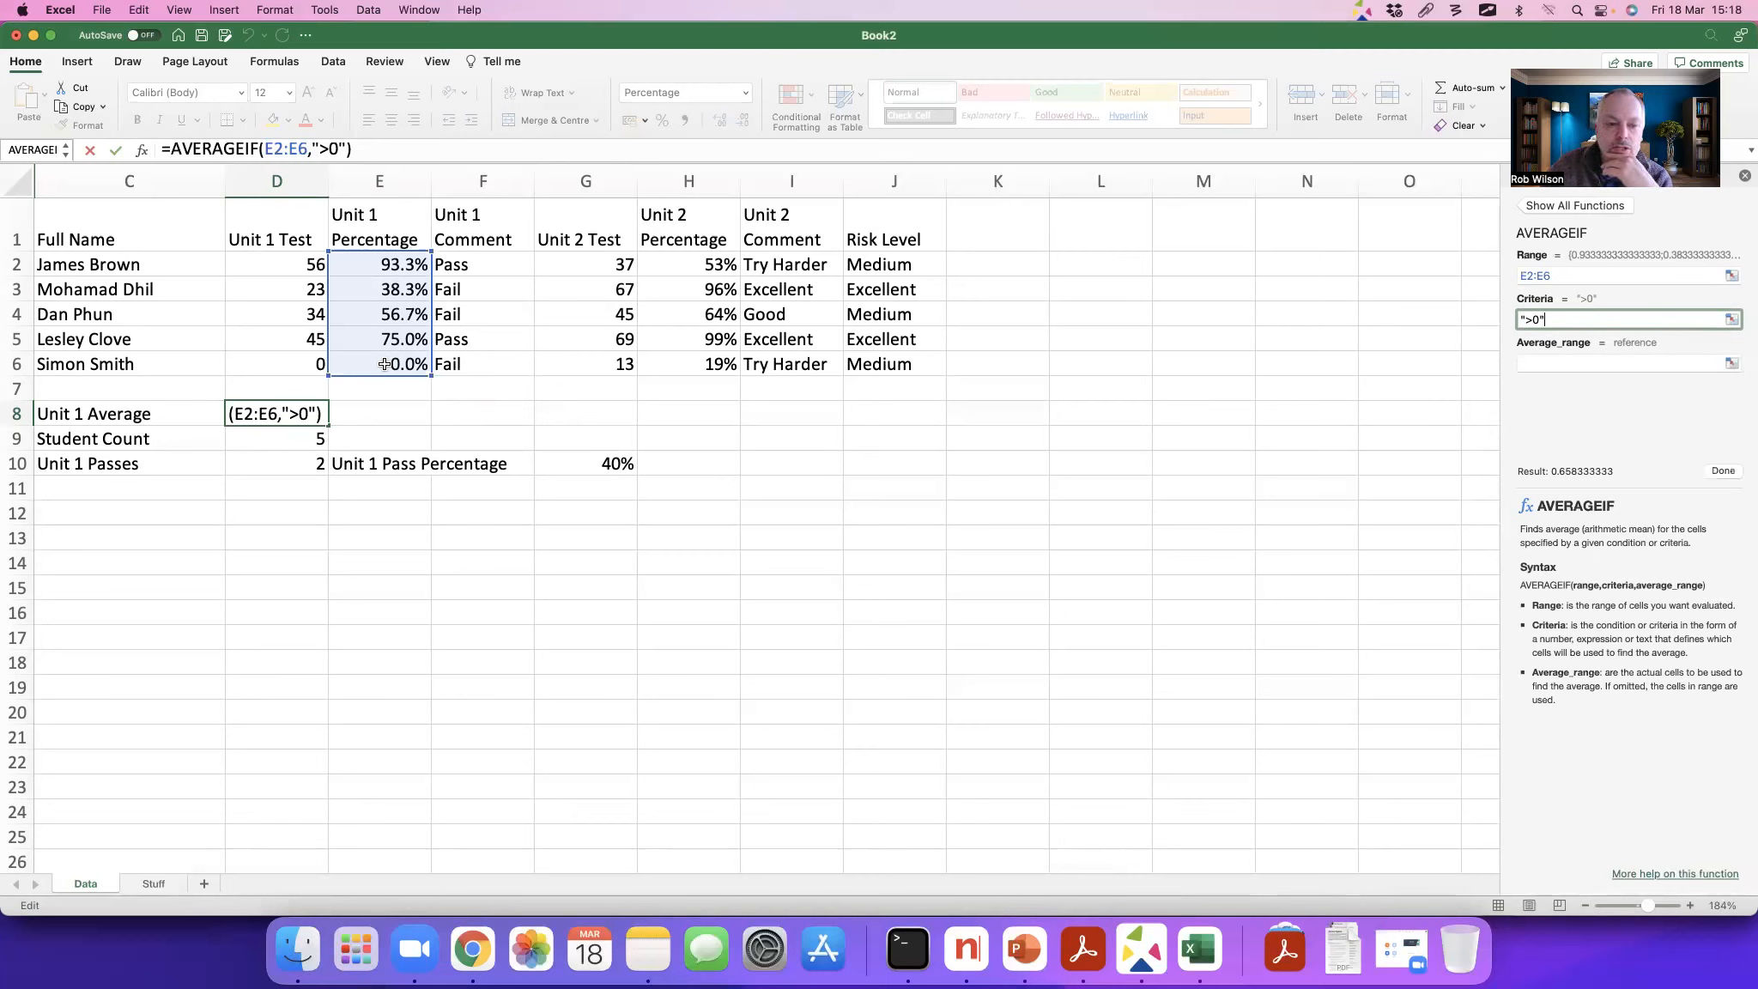
key(Return)
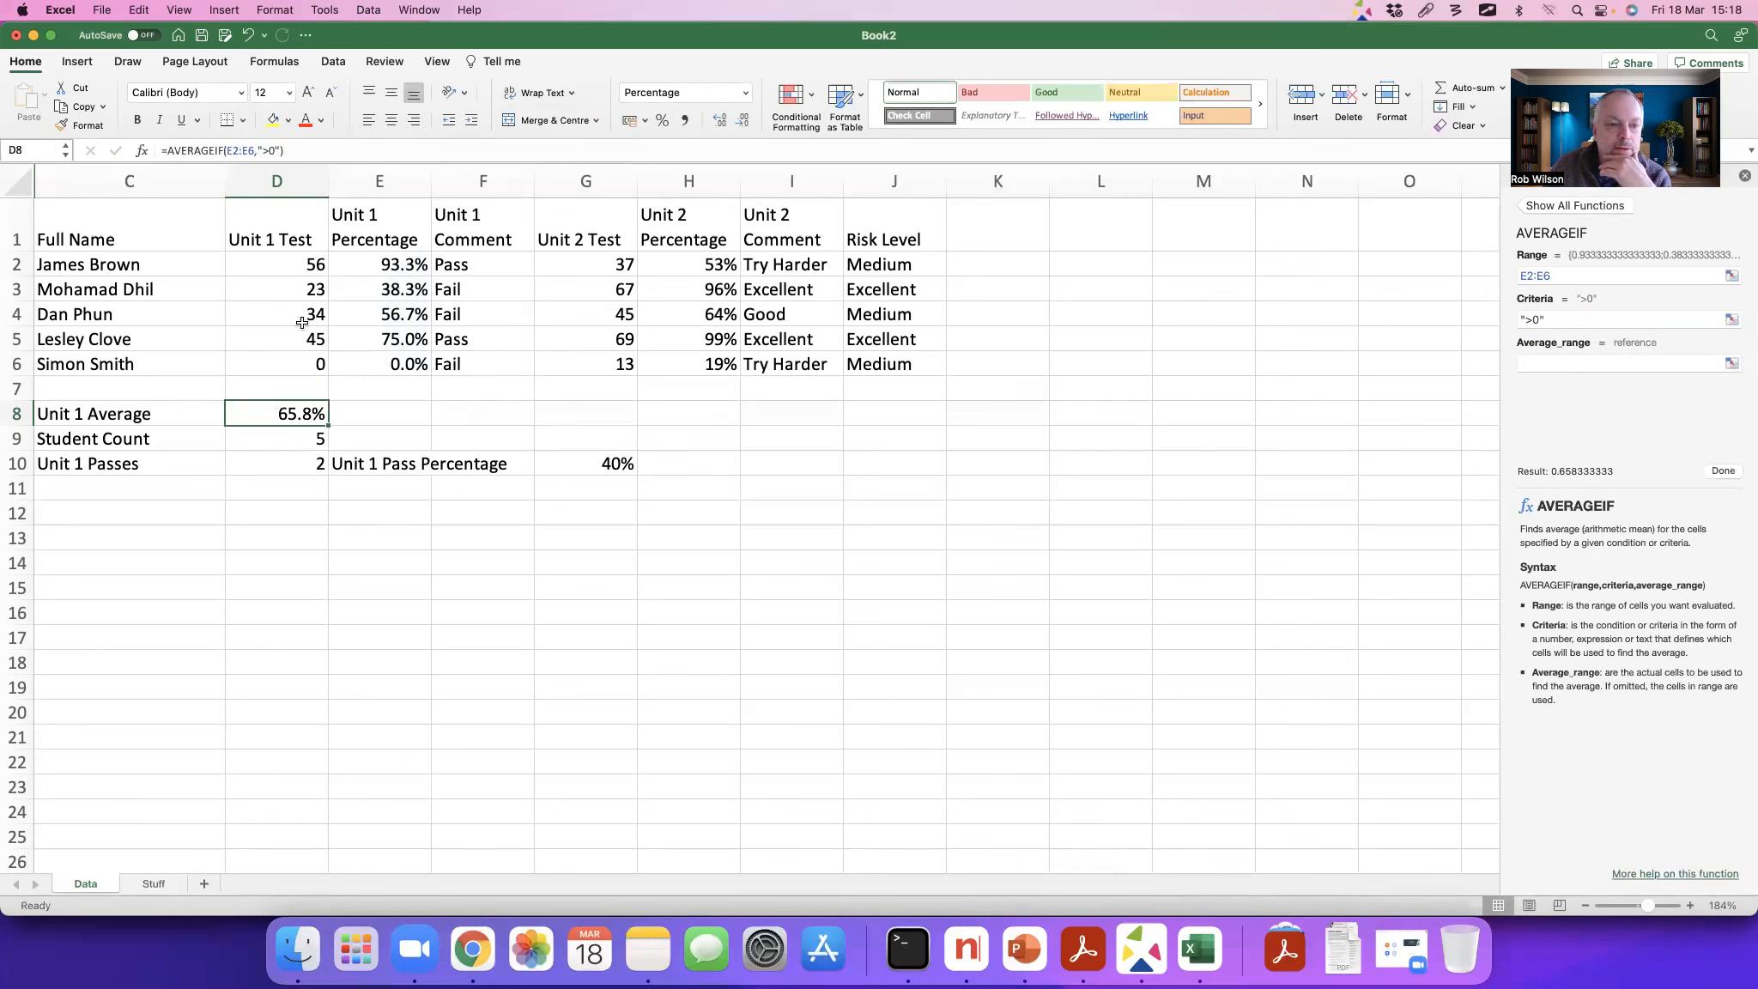
click(295, 290)
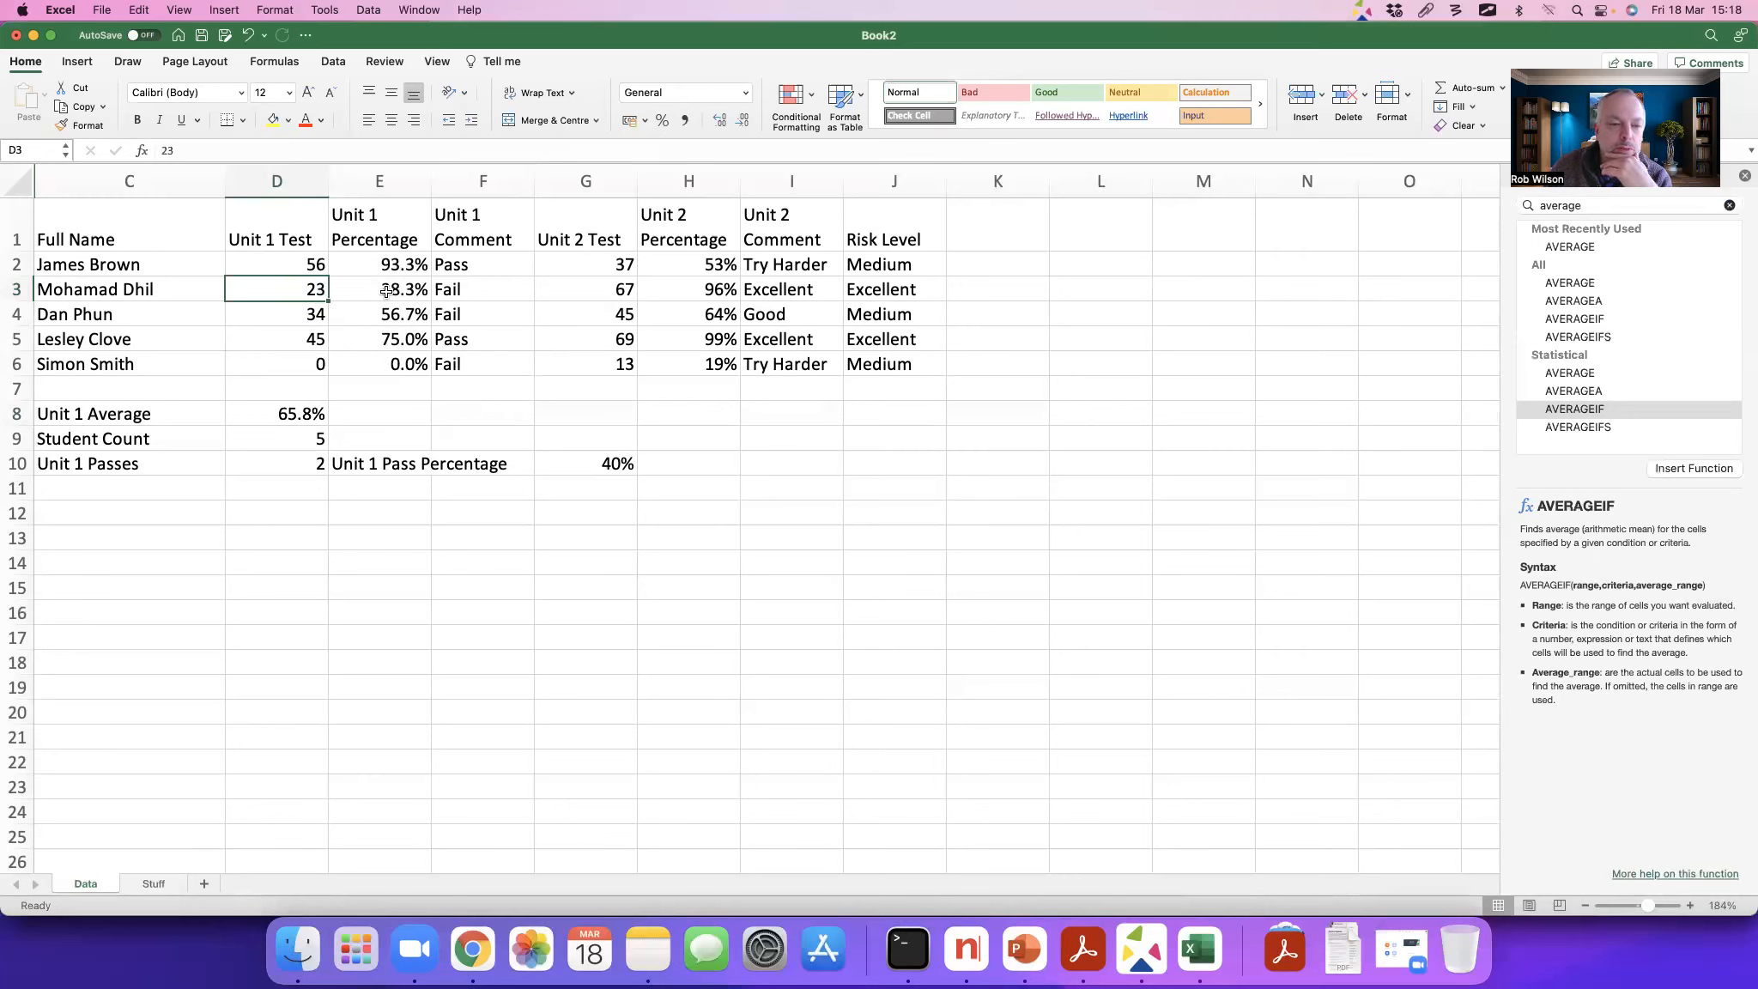
Step: Try a Unit 1 Test mark of 0 in D3 to test the zero-excluding average, and undo it
text(0)
key(Return)
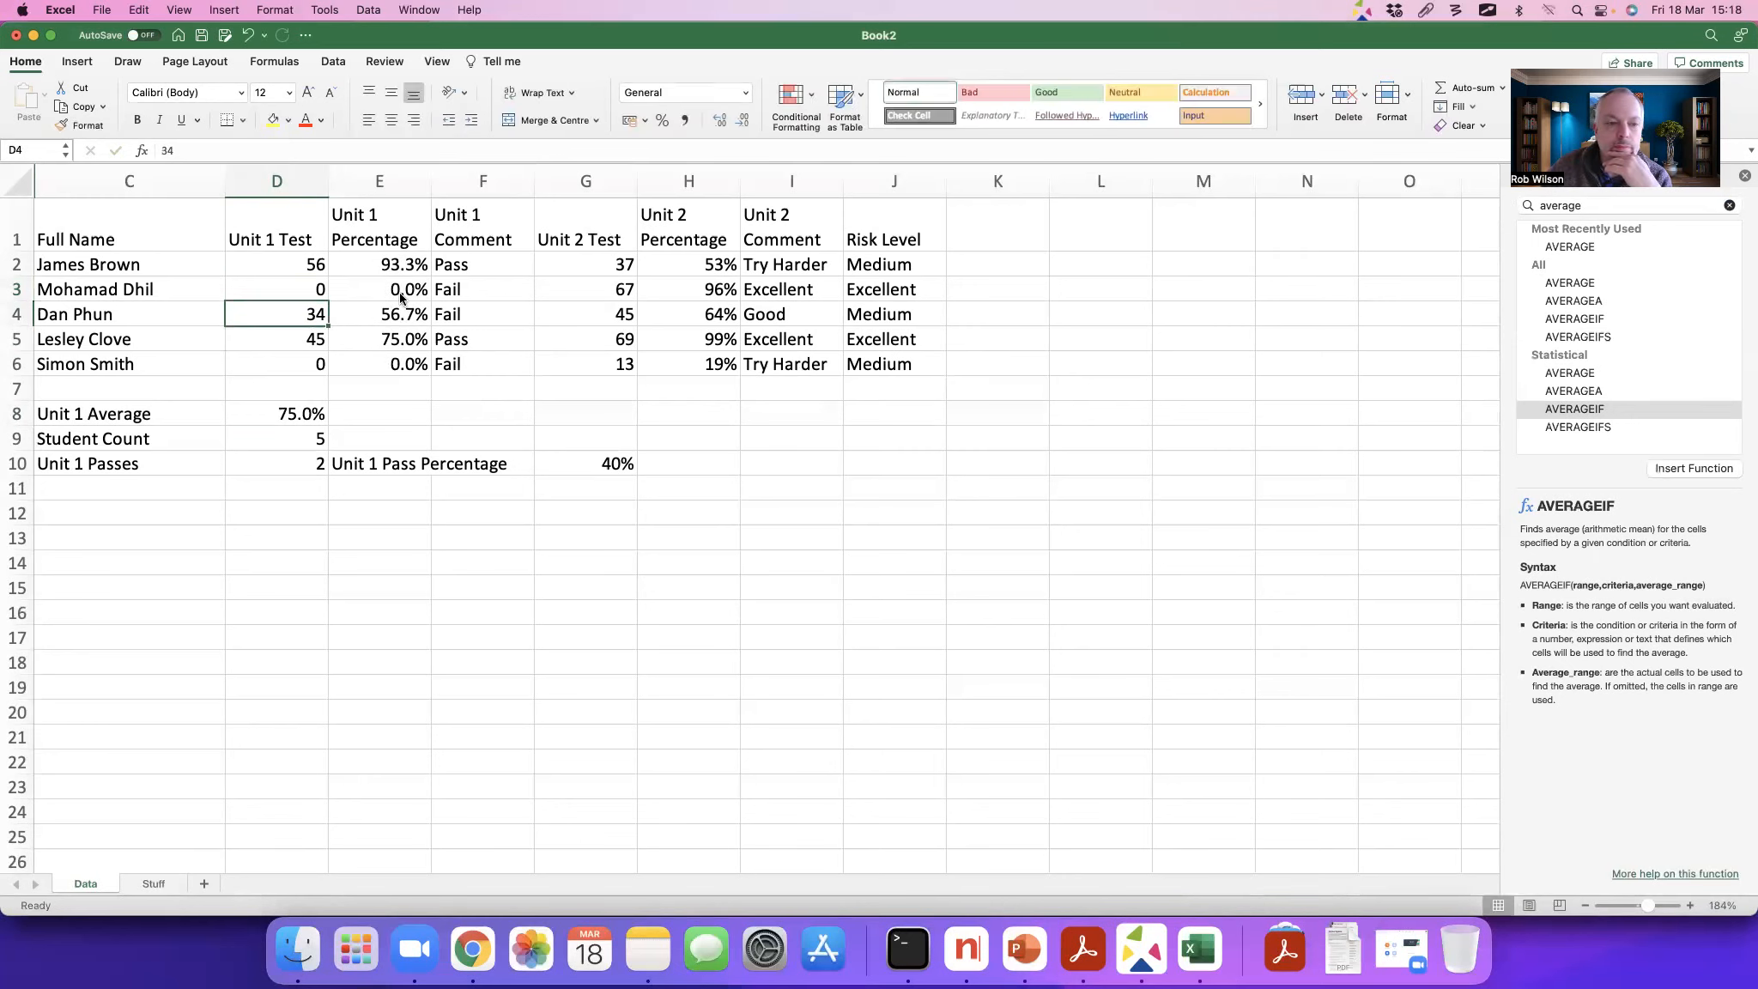
key(super+z)
Step: Set the Unit 1 Test mark in D6 to 56
key(Down)
key(Down)
key(Down)
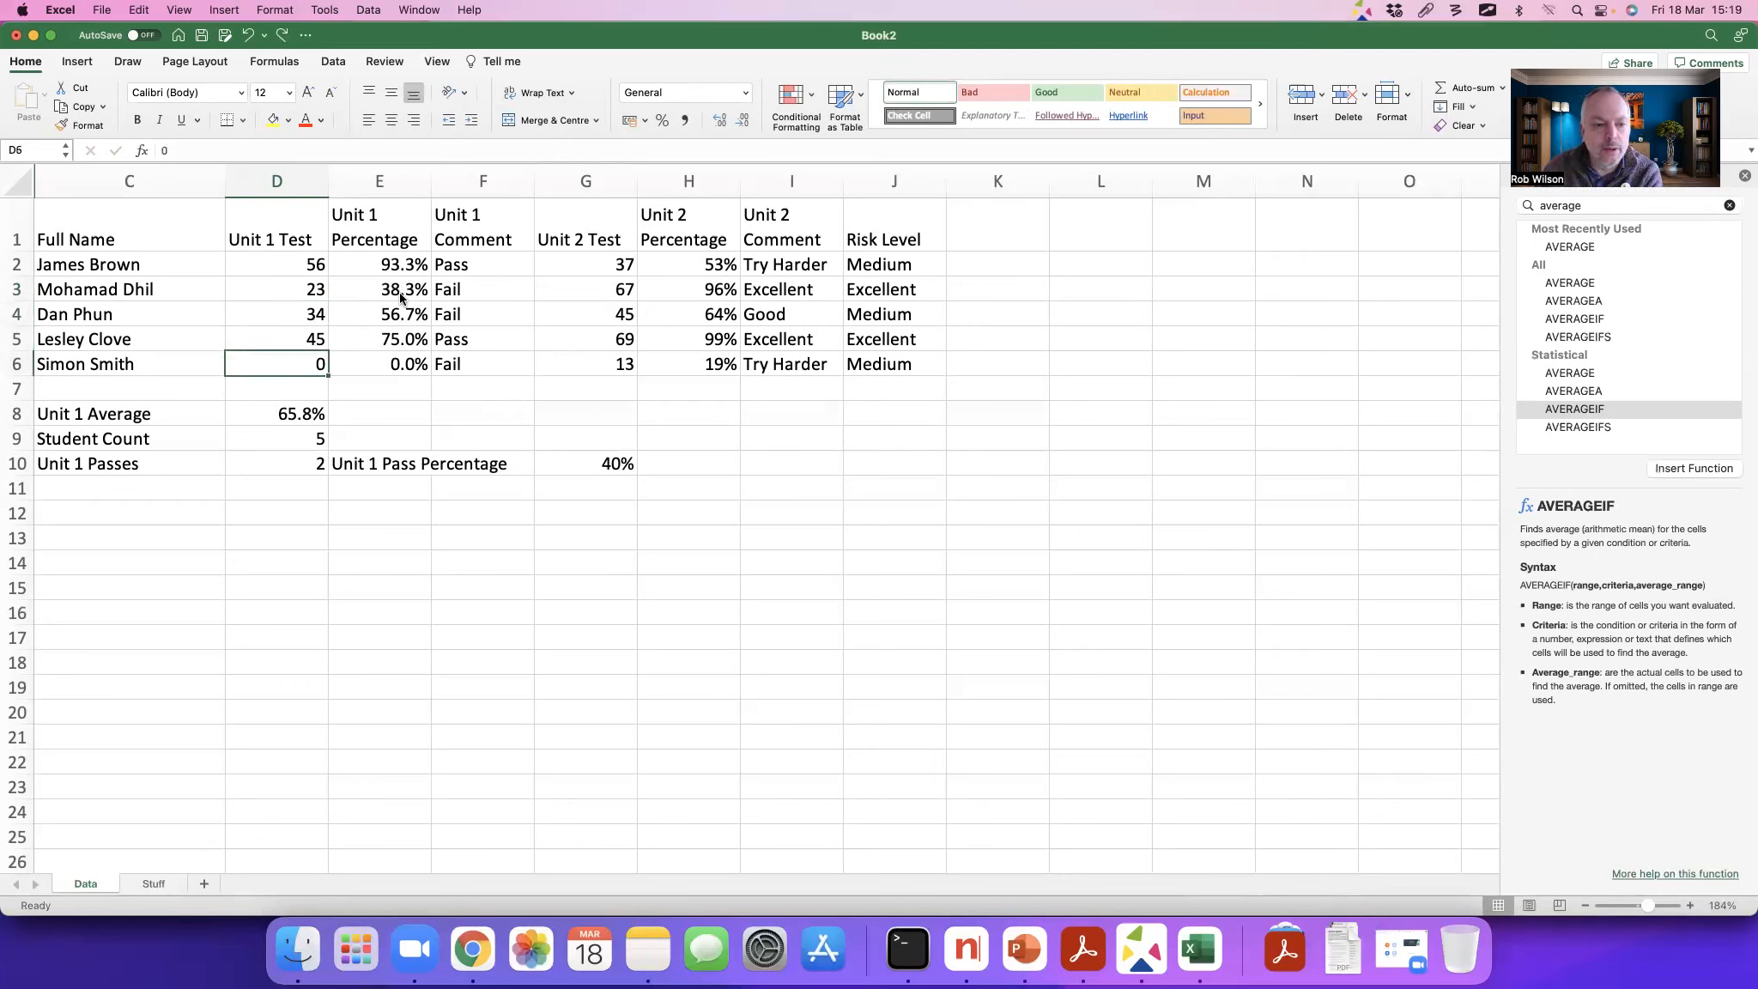
text(56)
key(Return)
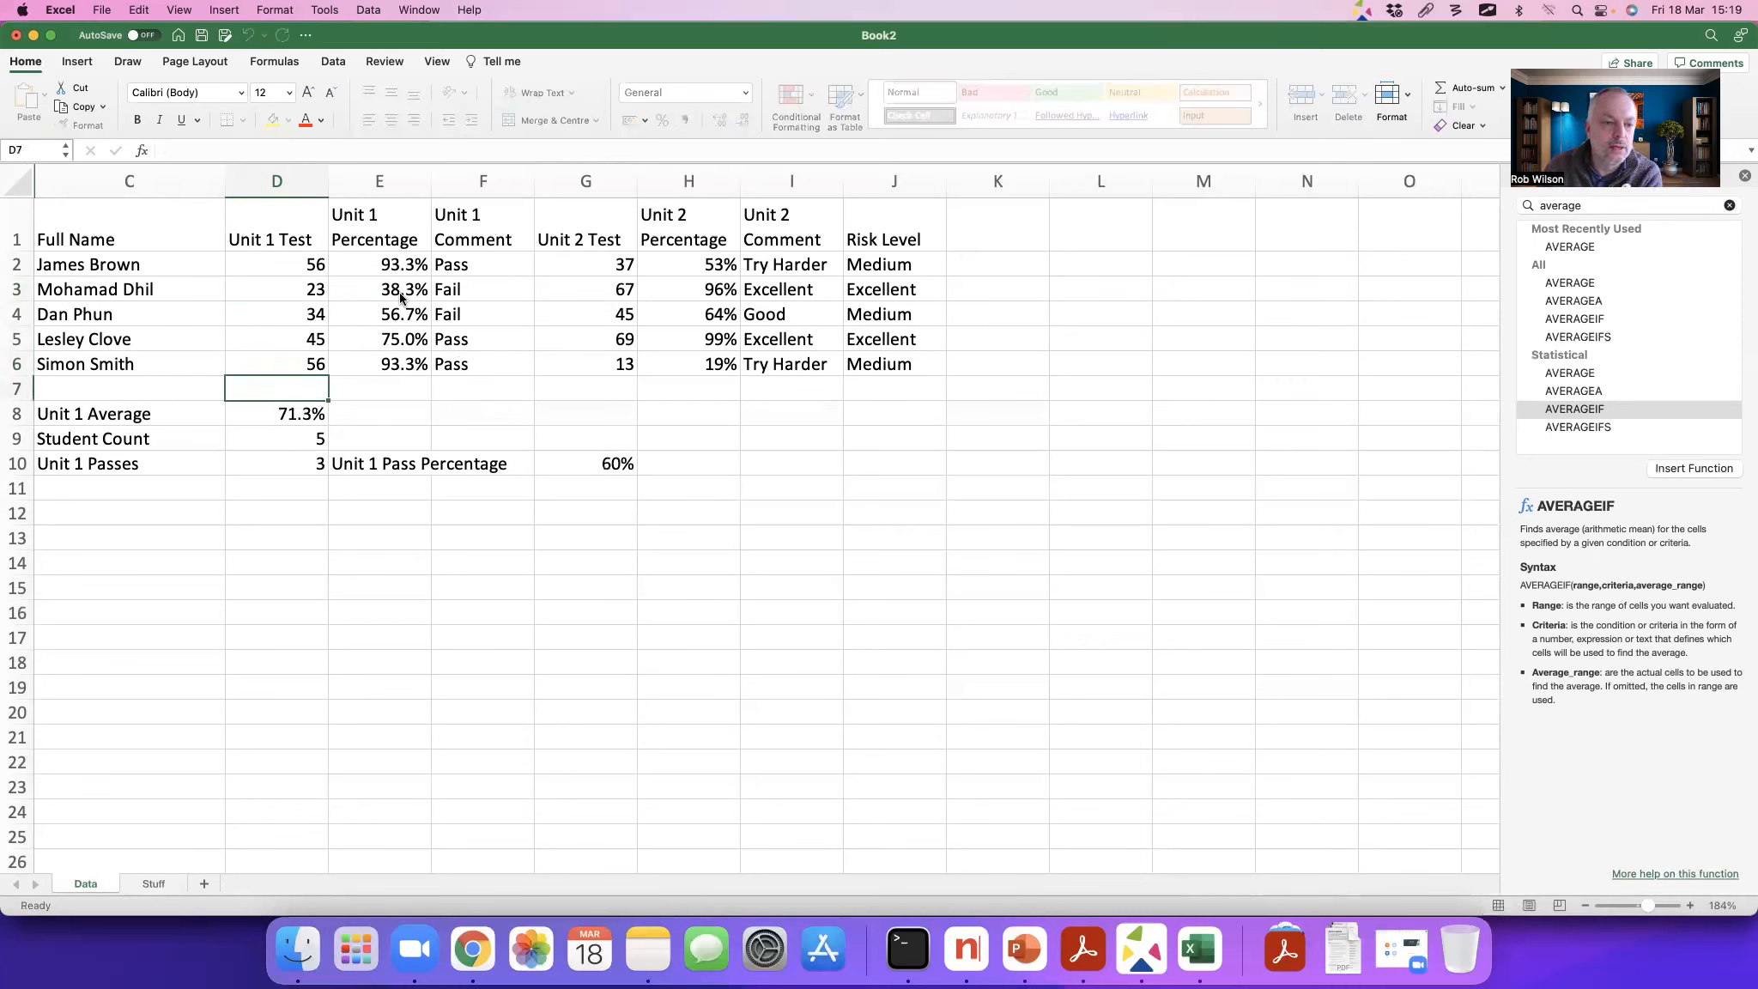
key(Down)
key(Down)
key(Down)
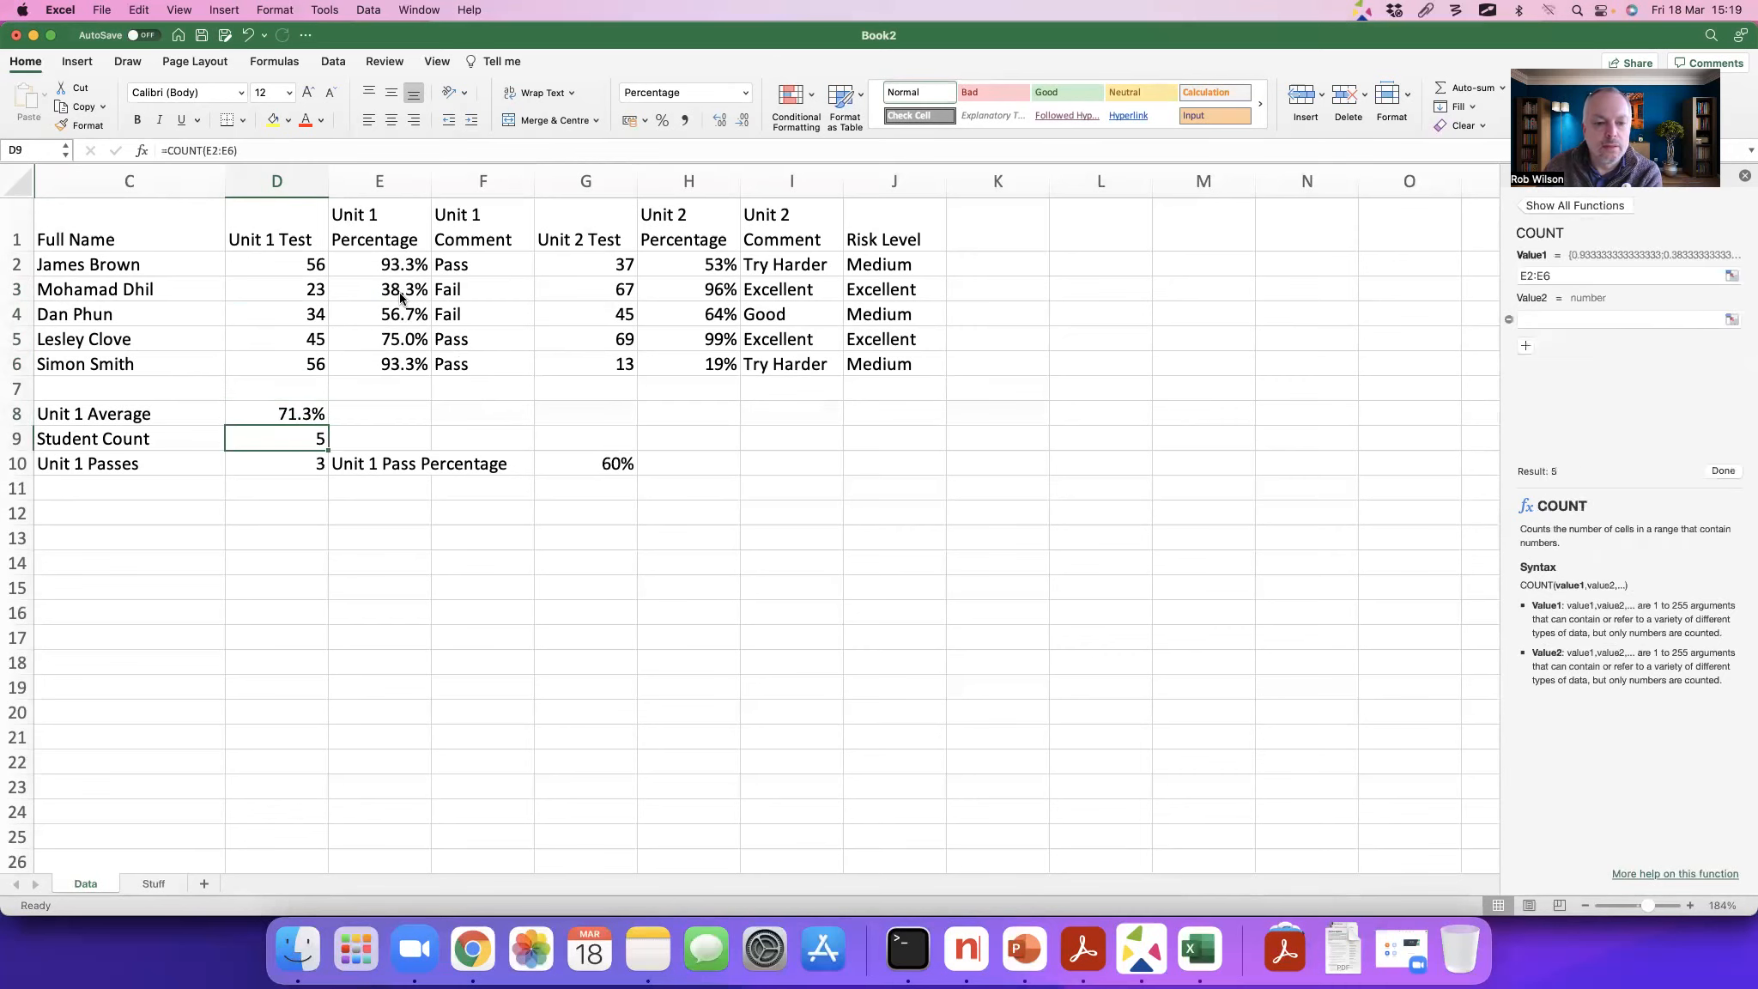
key(Right)
key(Up)
scroll(133, 228, right, 1)
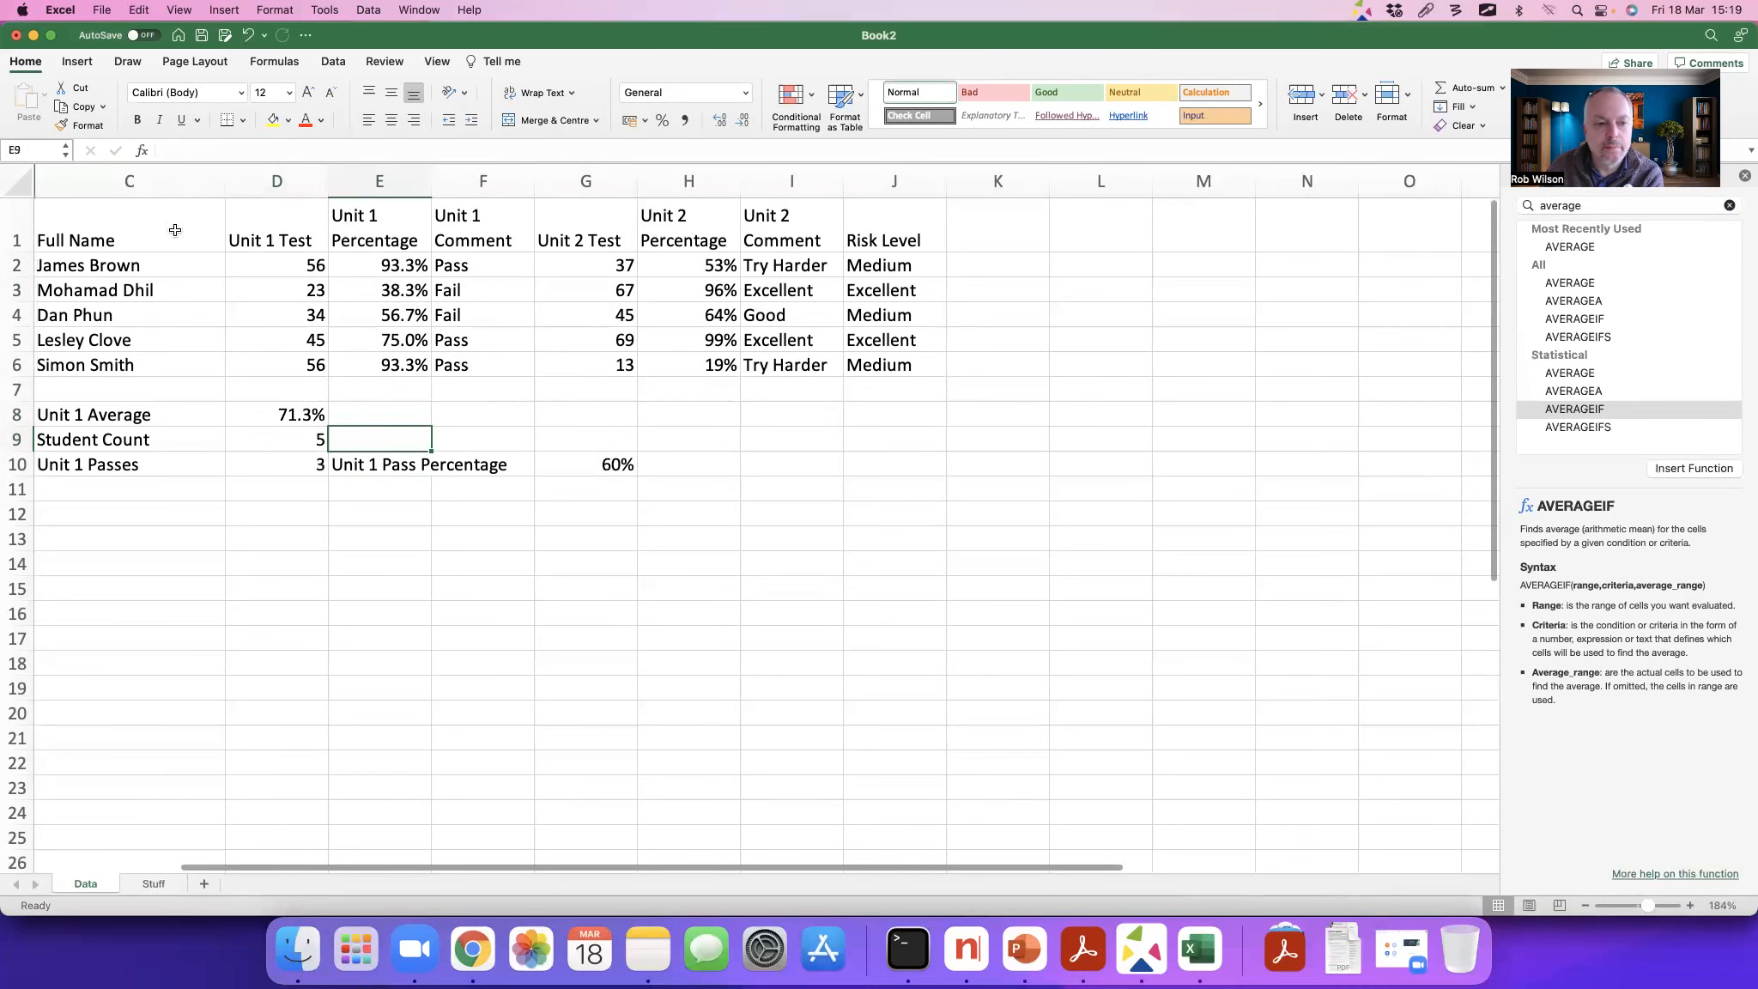
Step: Format the student marks C1:J6 as a table with headers, using the light blue style with banded rows and gridlines
drag(94, 222, 879, 367)
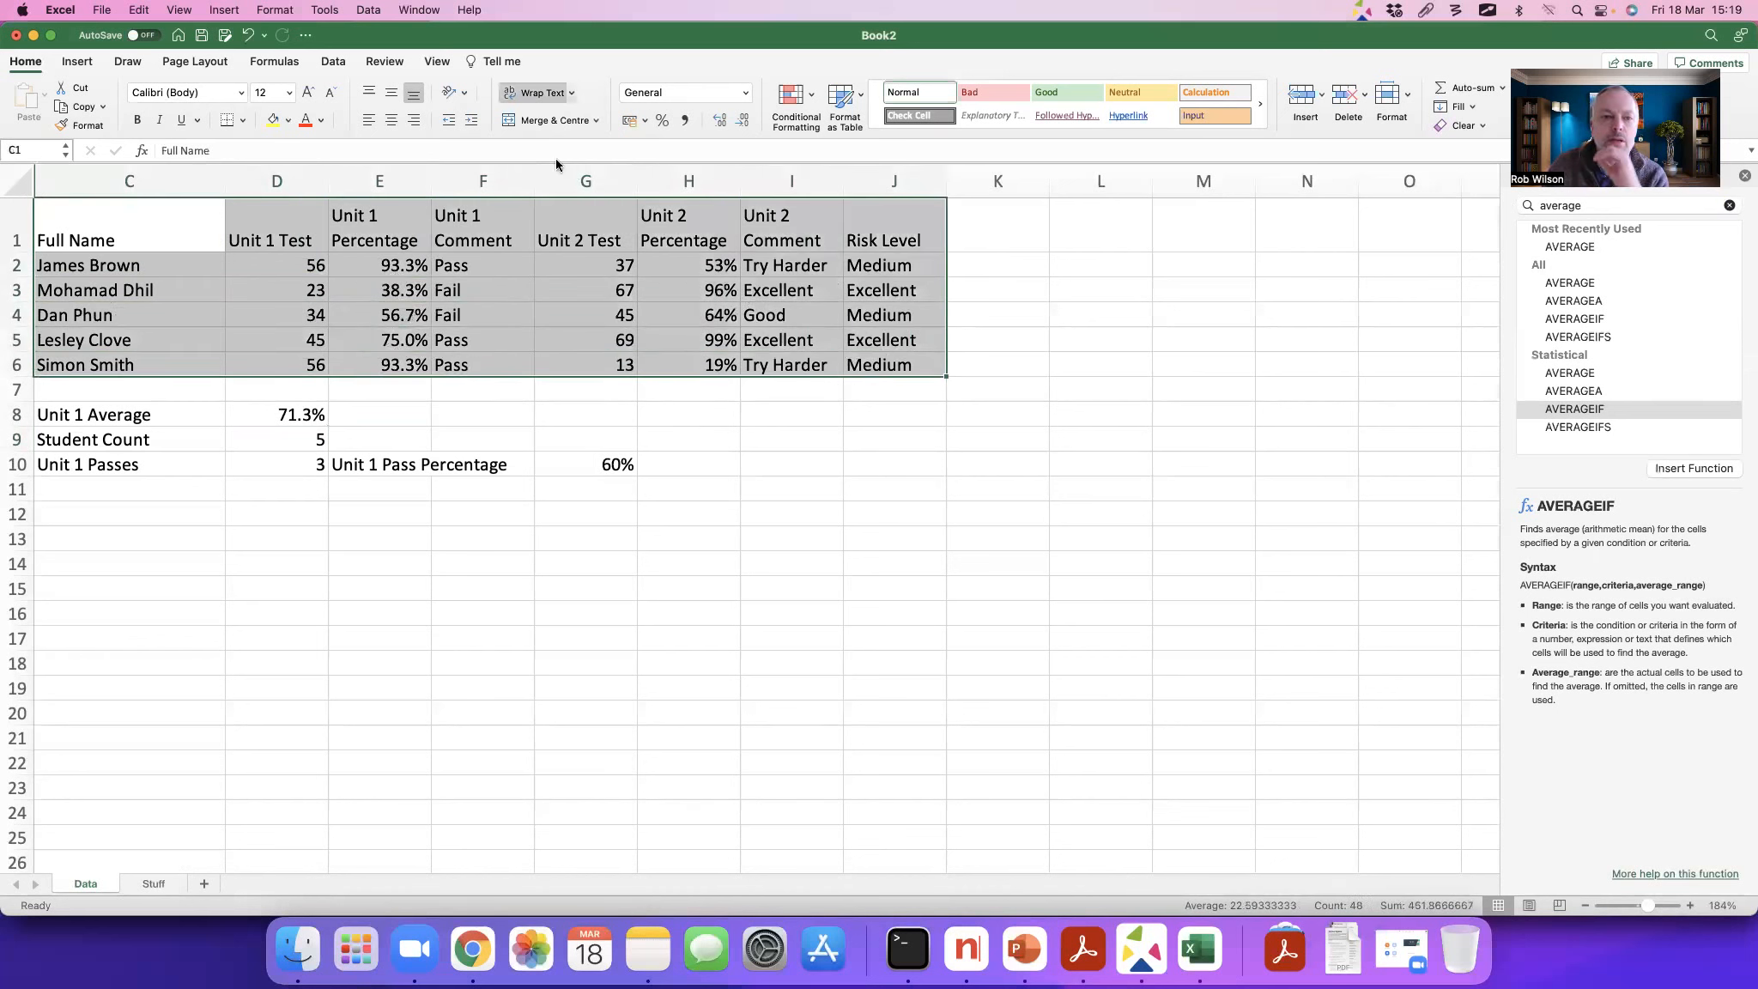
click(854, 107)
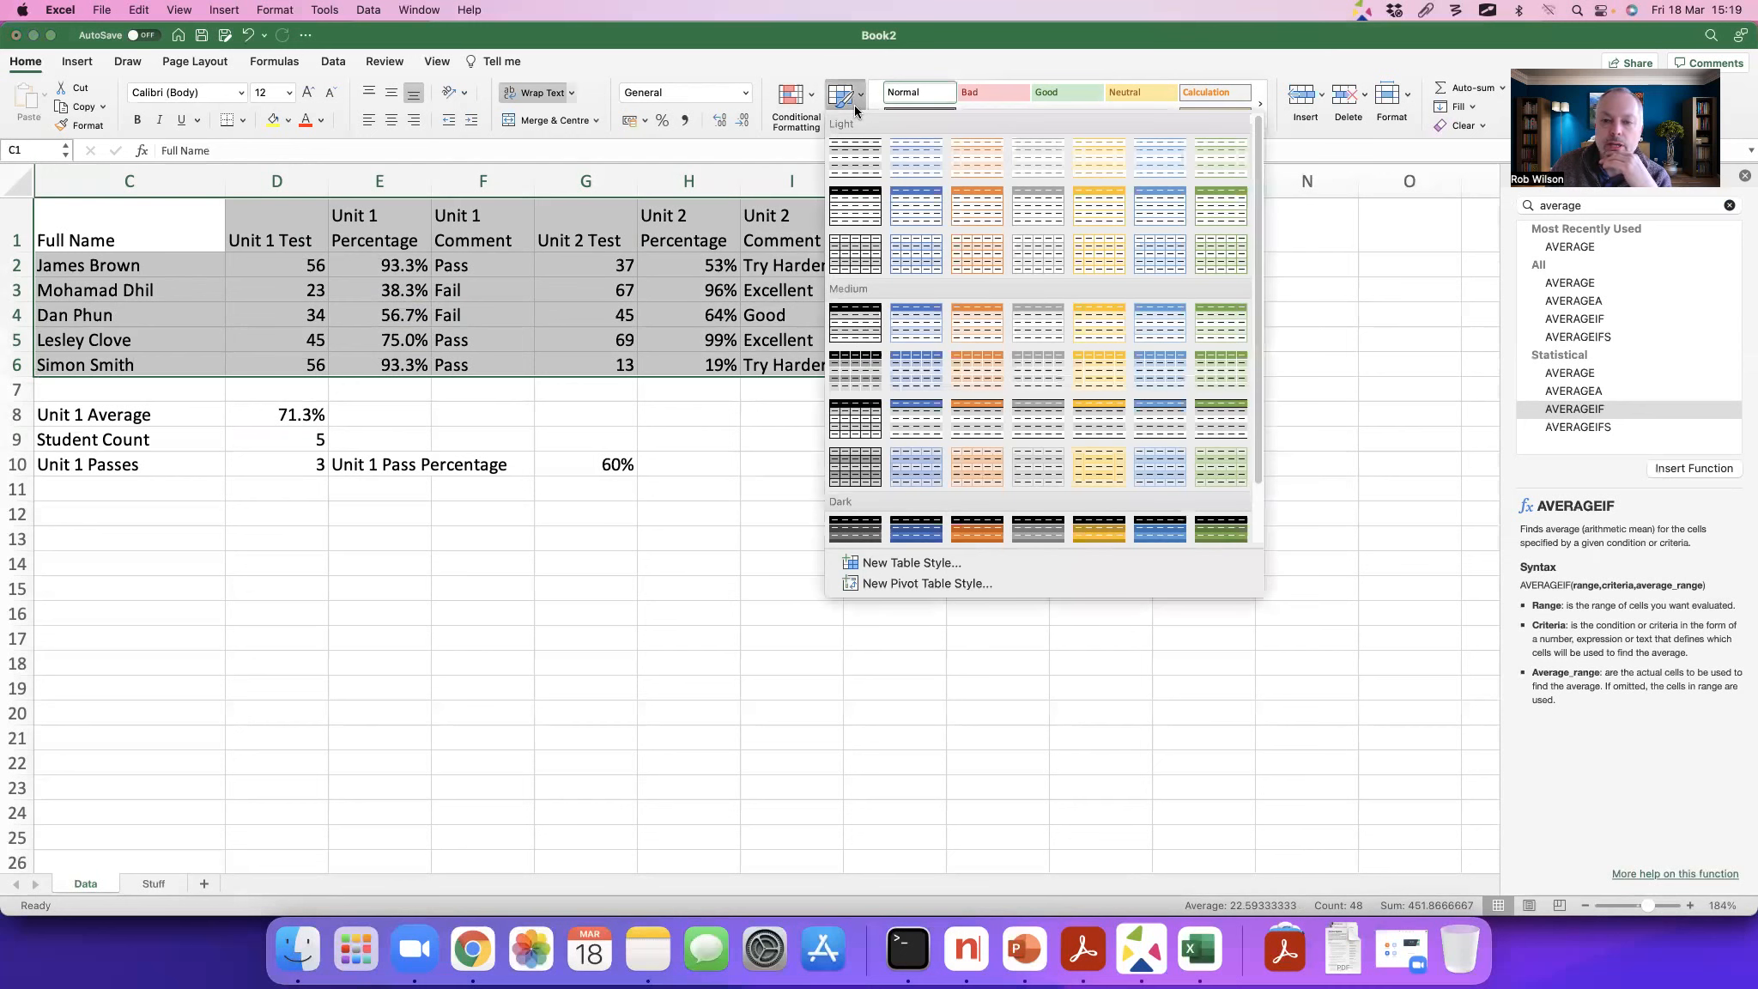
click(915, 251)
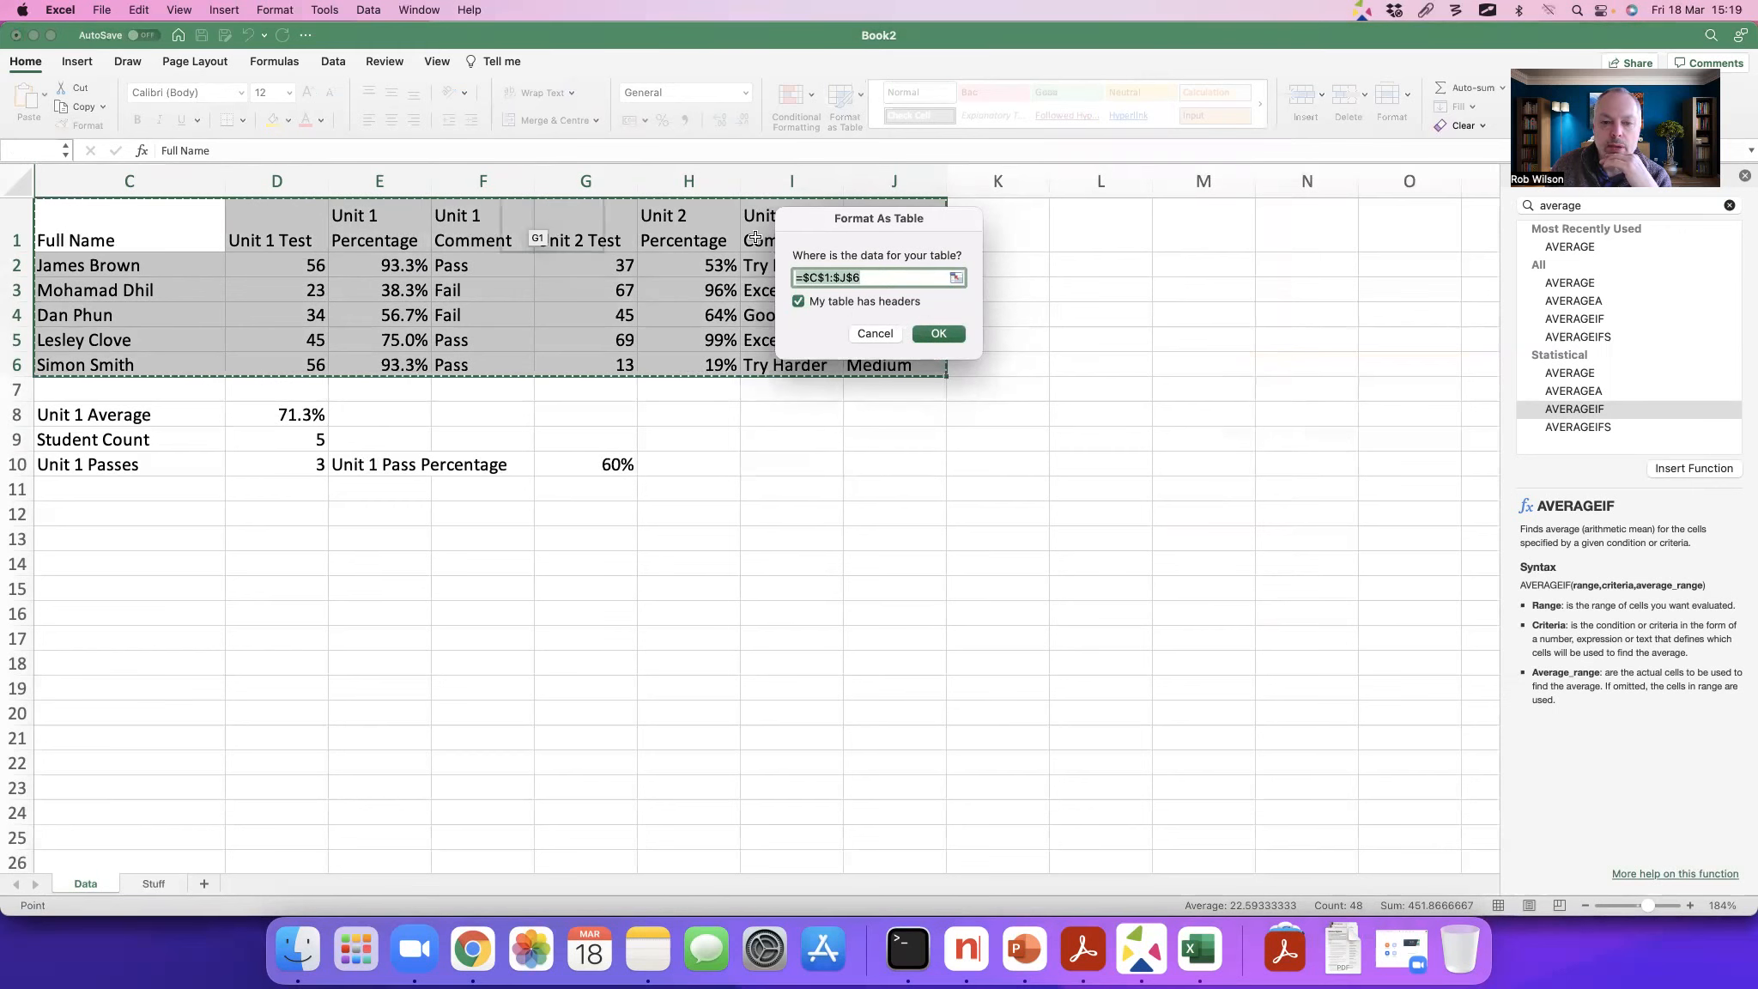
click(939, 337)
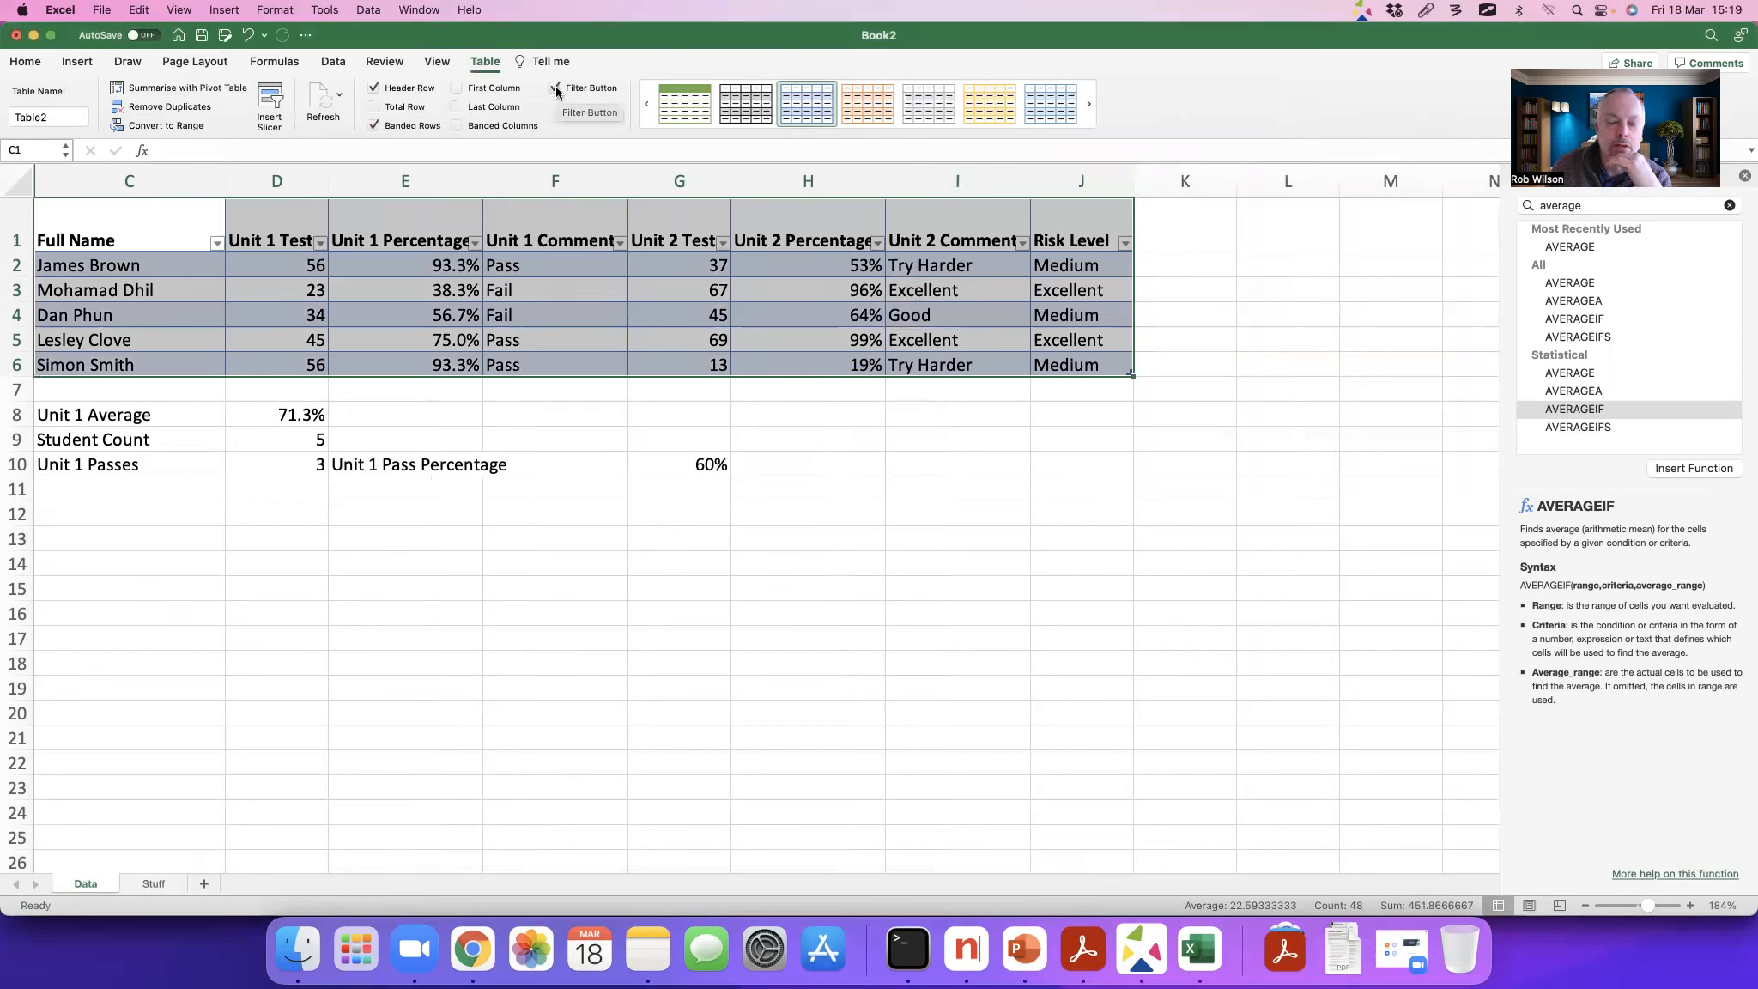
Step: Turn off the filter buttons in the marks table's header row and deselect the table
key(alt+Tab)
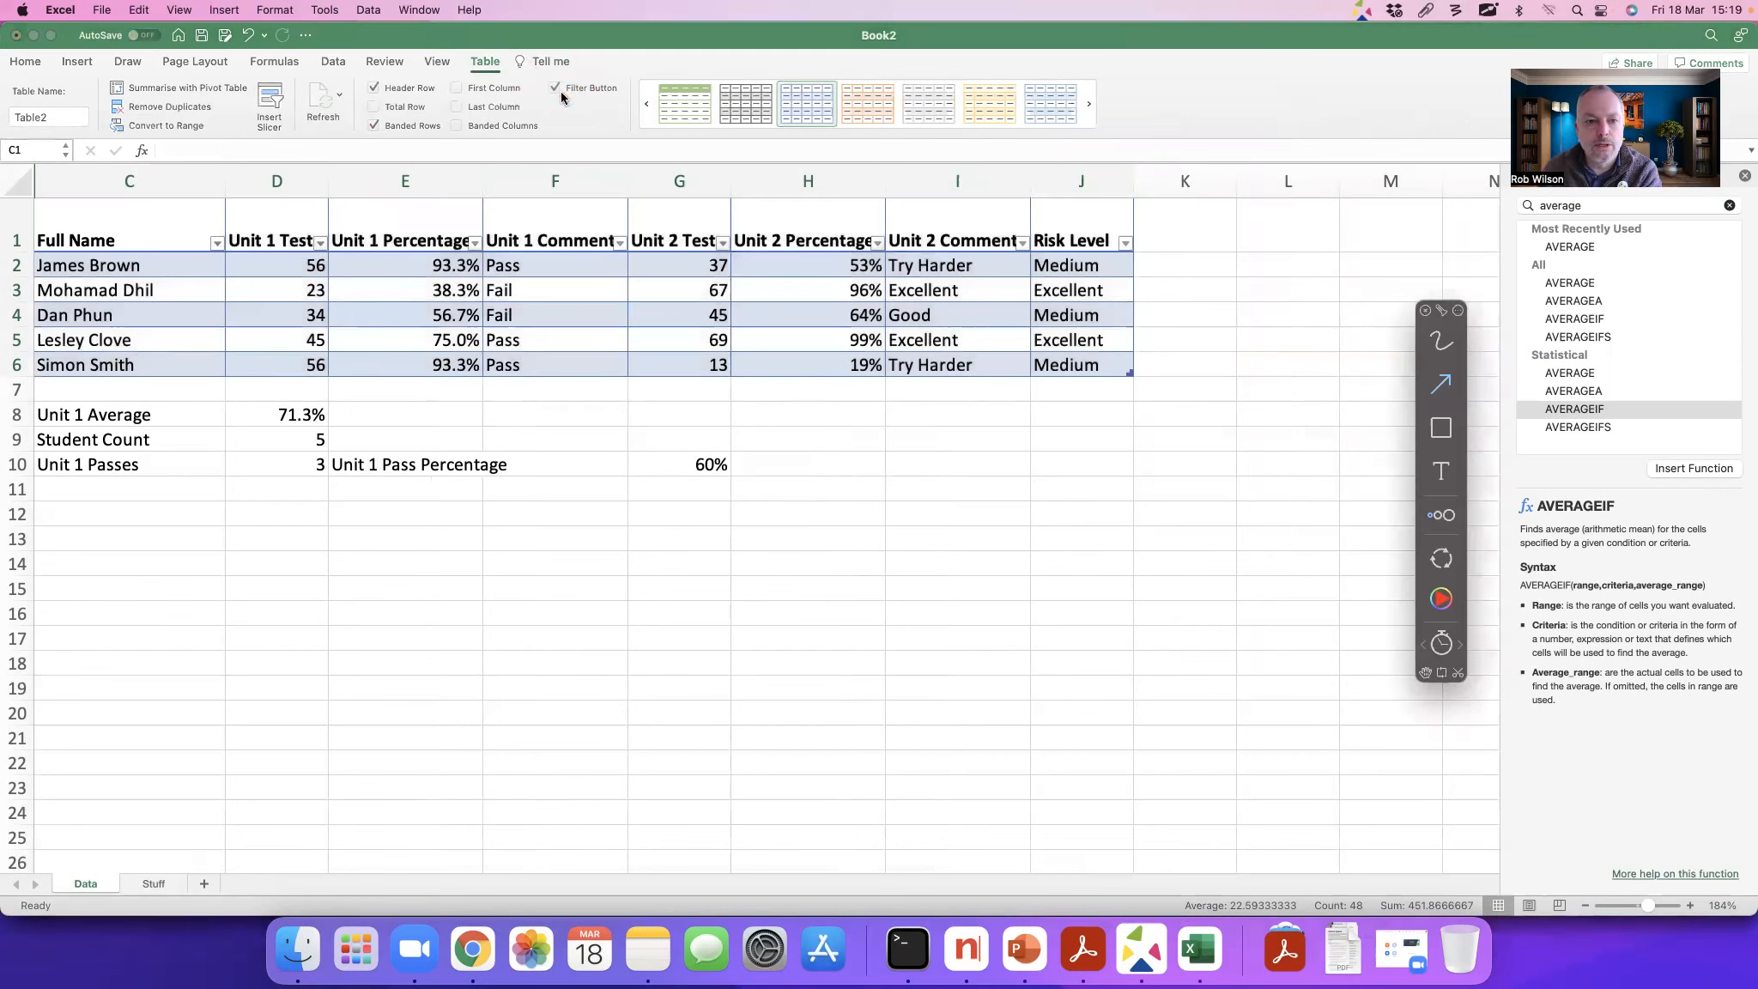
click(557, 89)
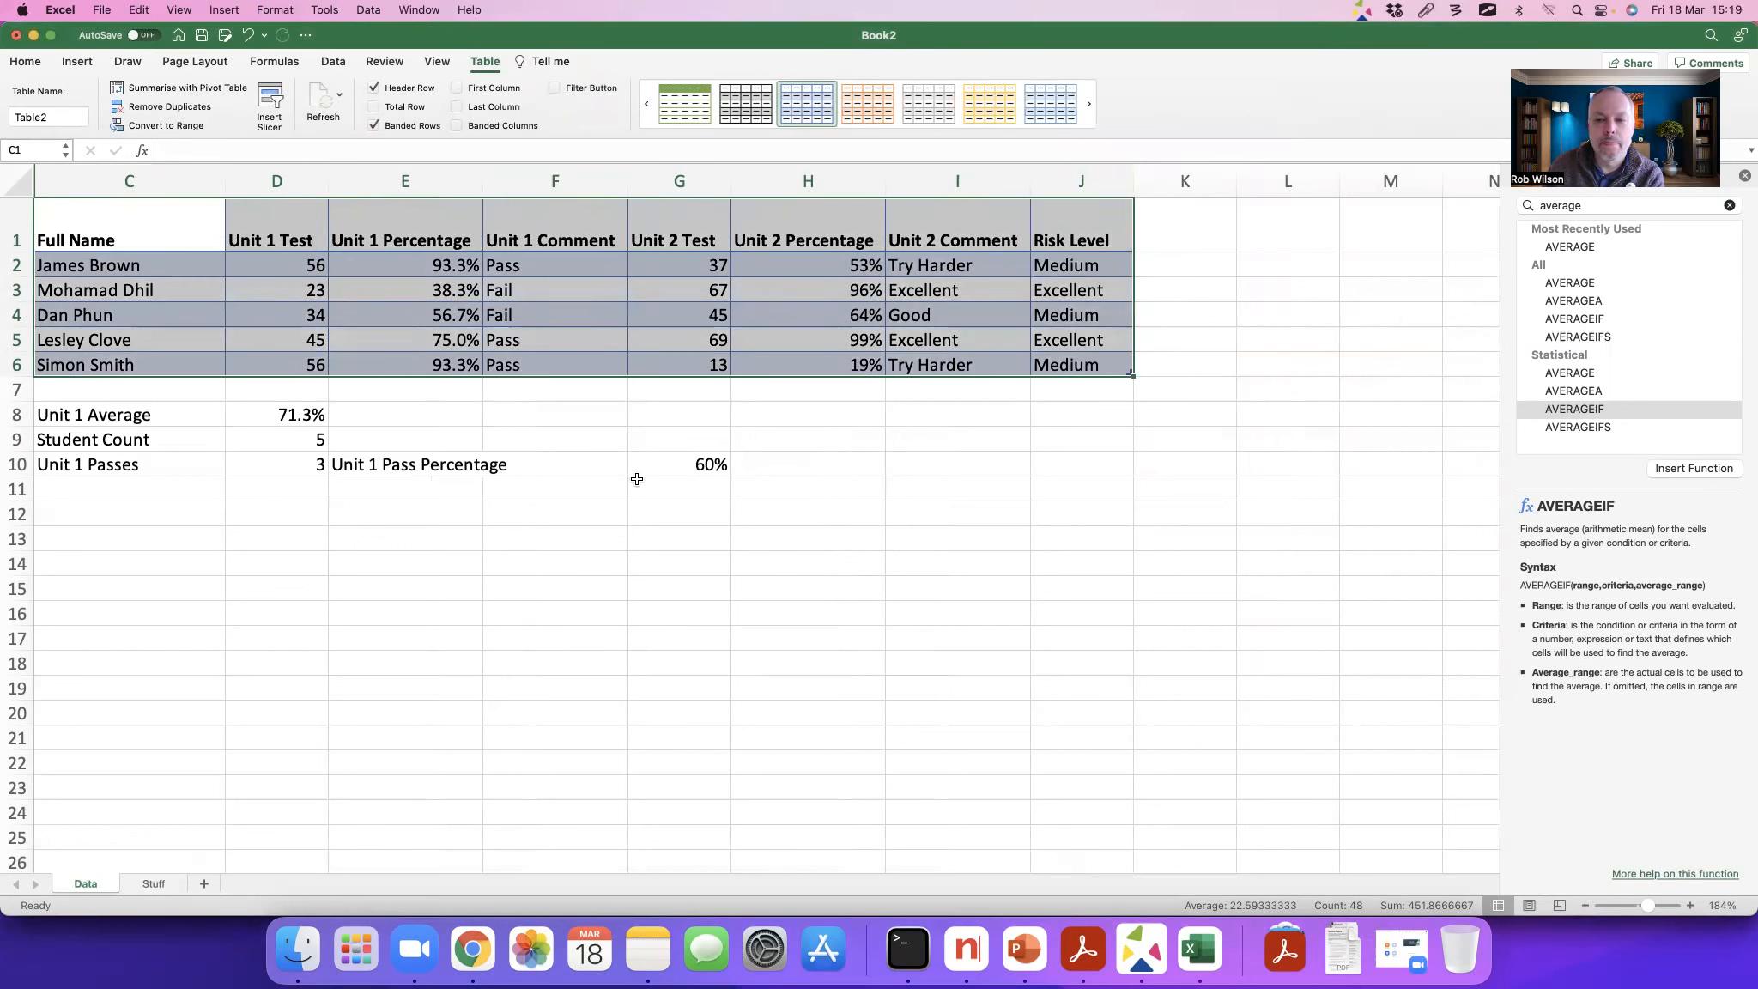
click(777, 489)
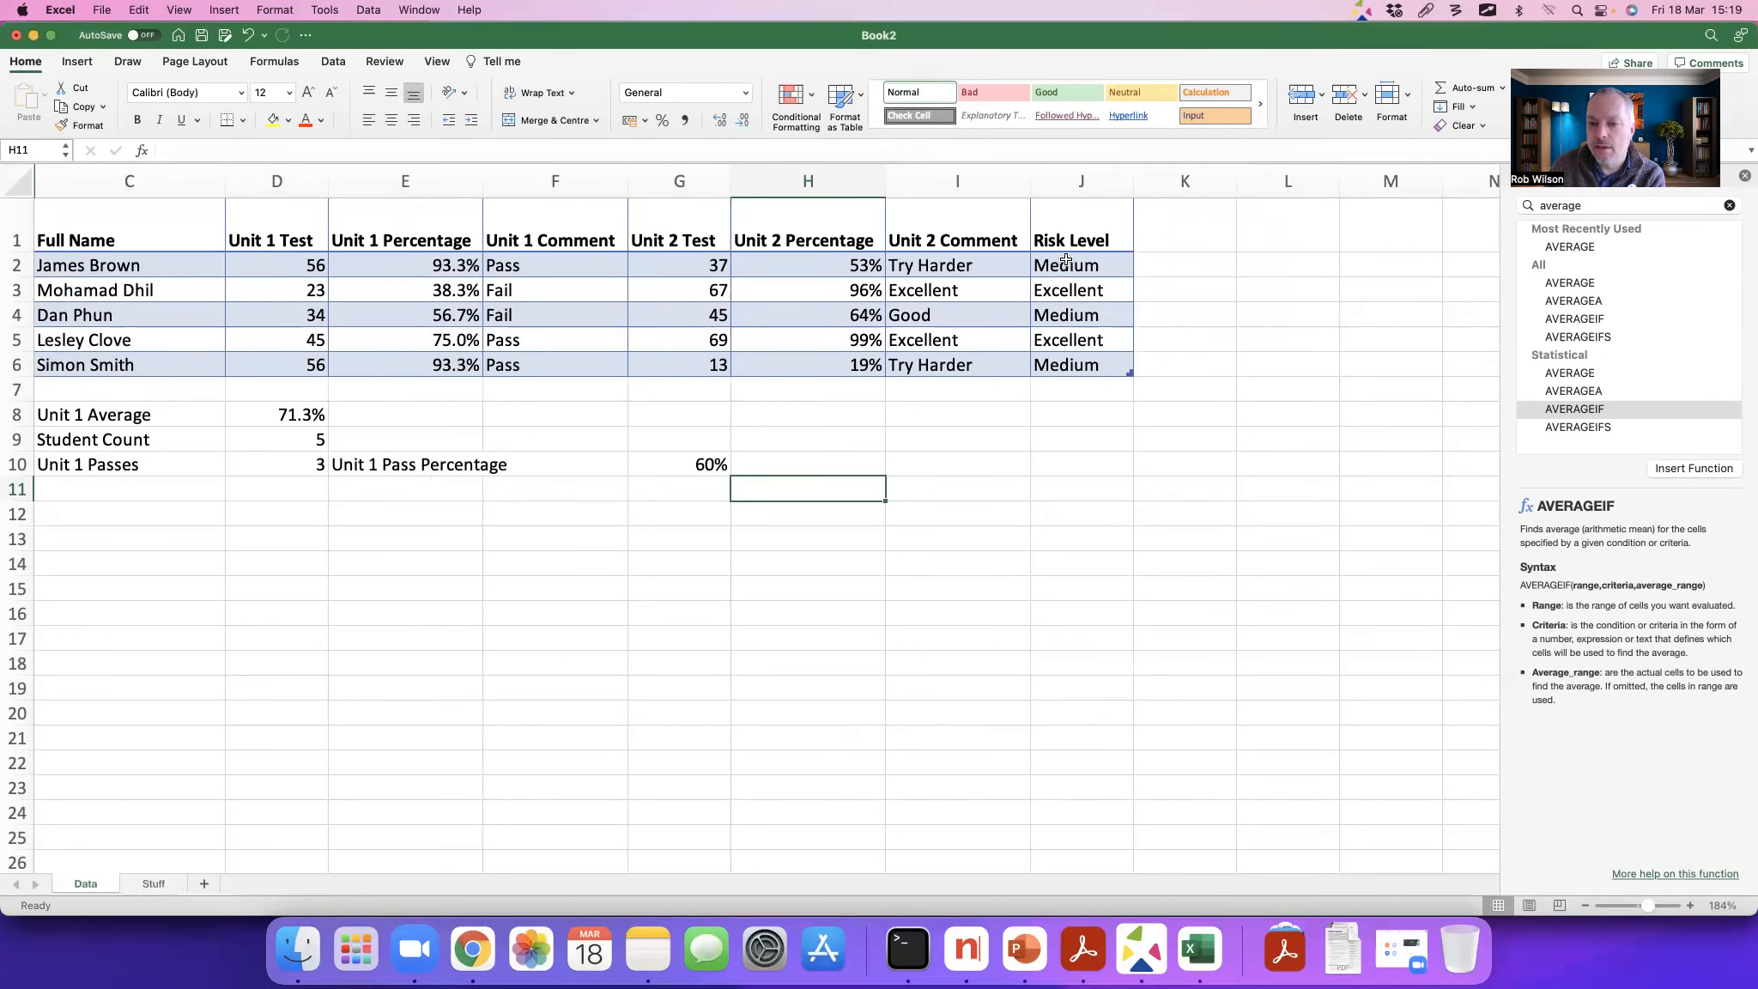
Step: Select the last Risk Level cell of the marks table, J6
click(1080, 368)
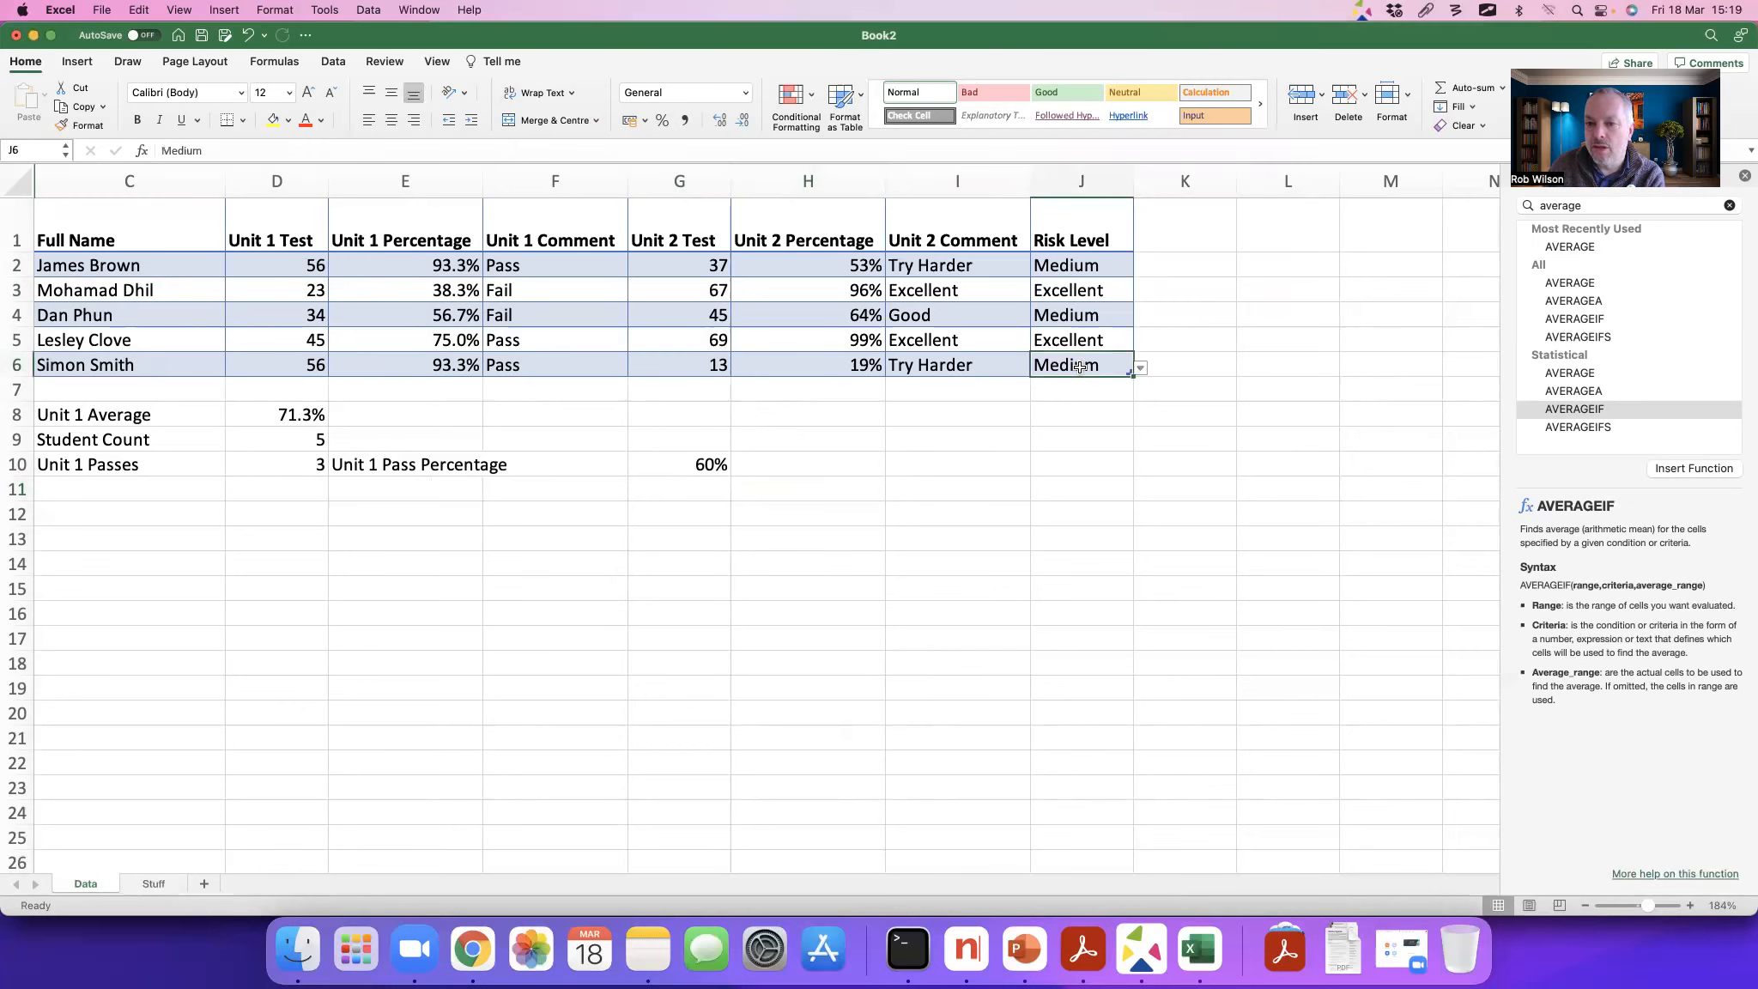